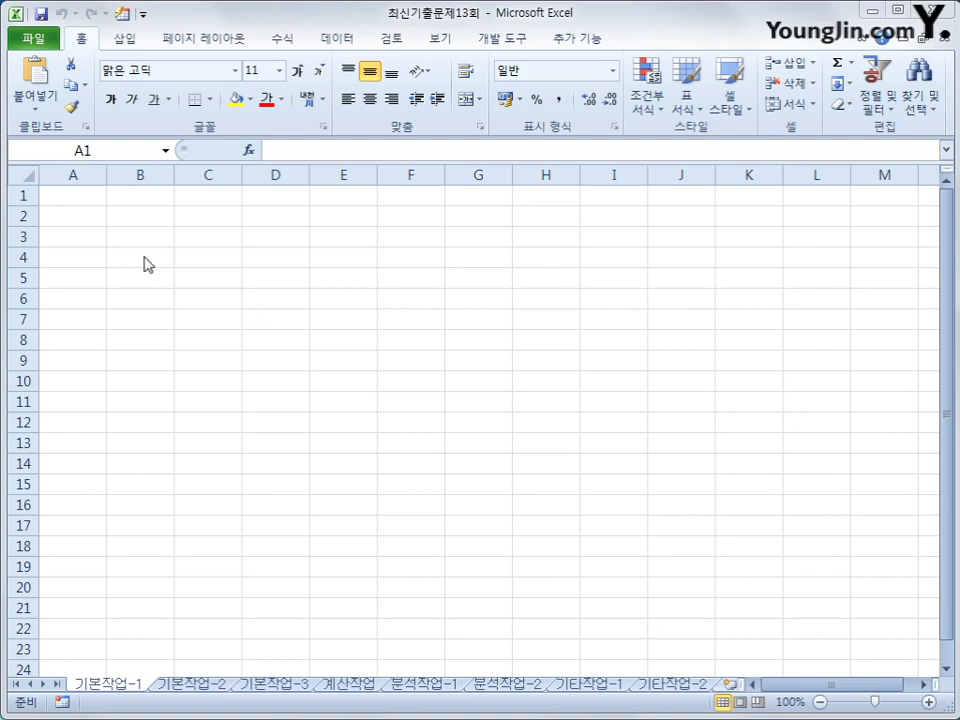
Start a Microsoft Query import at cell A1 using the MS Access Database source and connect to 등록관리.accdb.
left_click(87, 200)
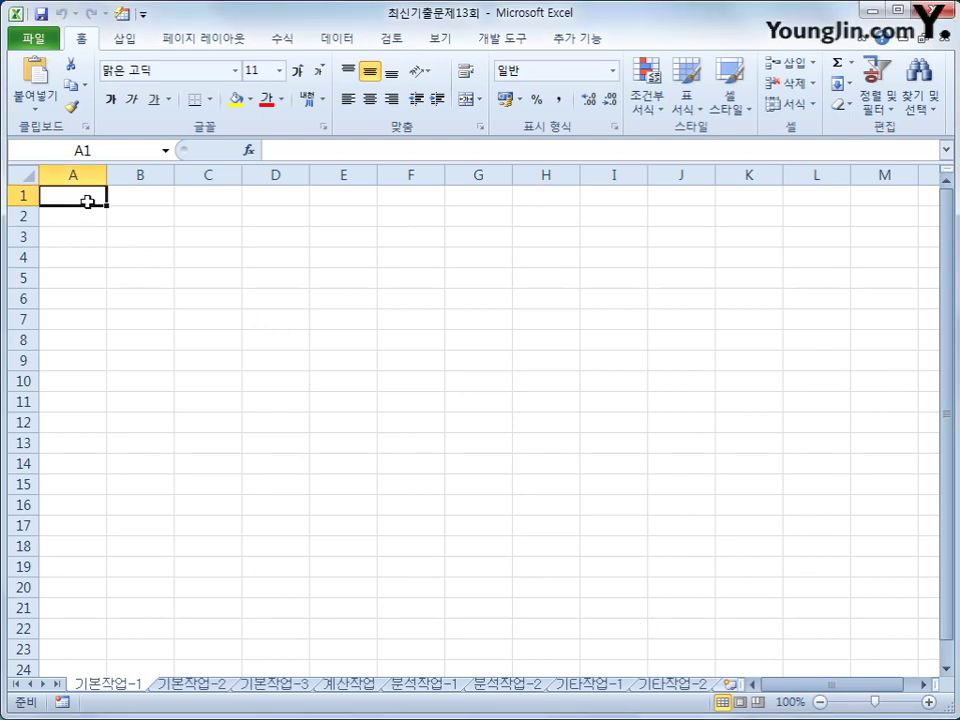
left_click(333, 41)
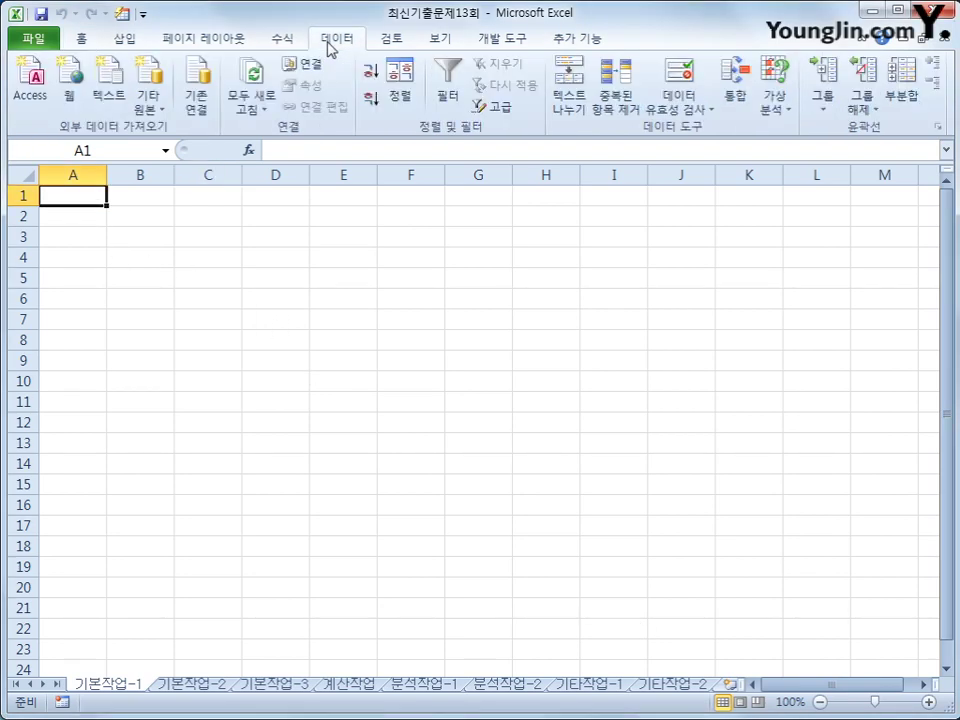
left_click(150, 108)
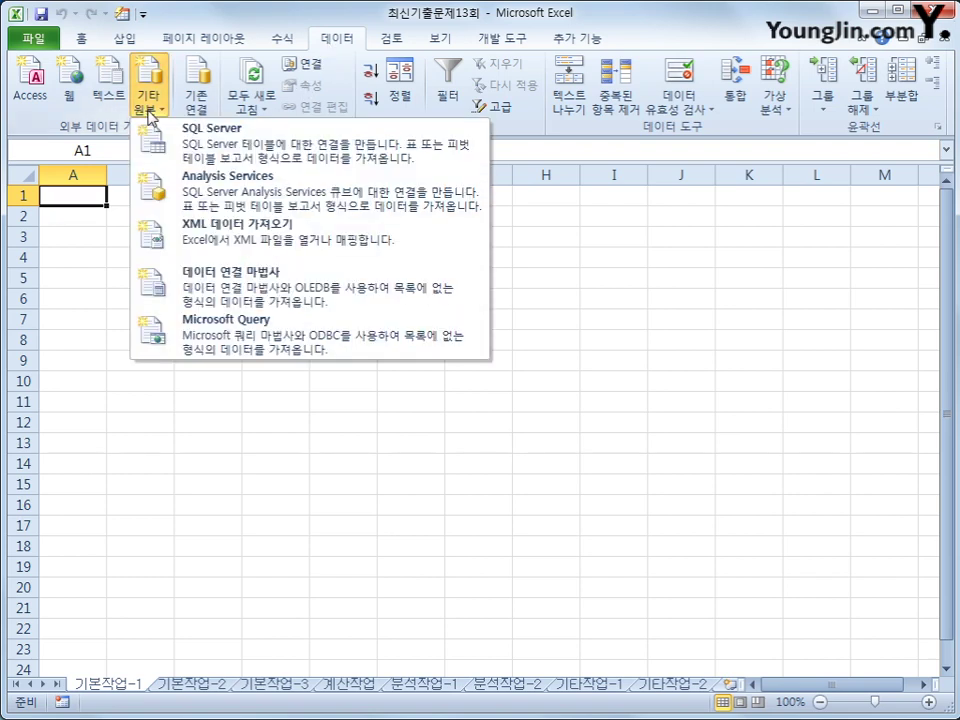
left_click(238, 345)
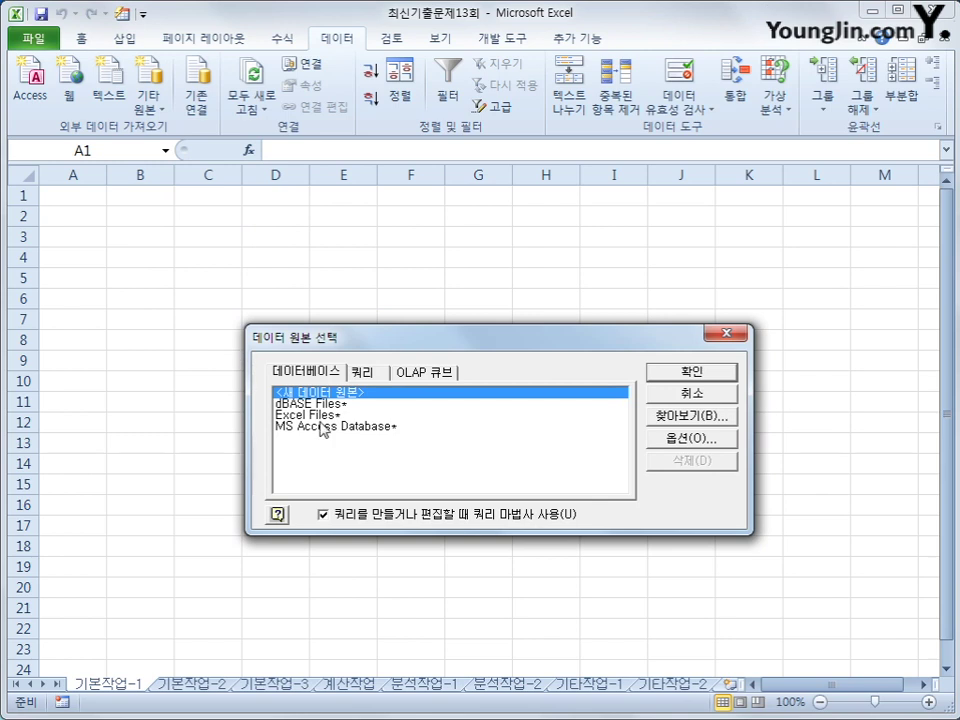
left_click(329, 427)
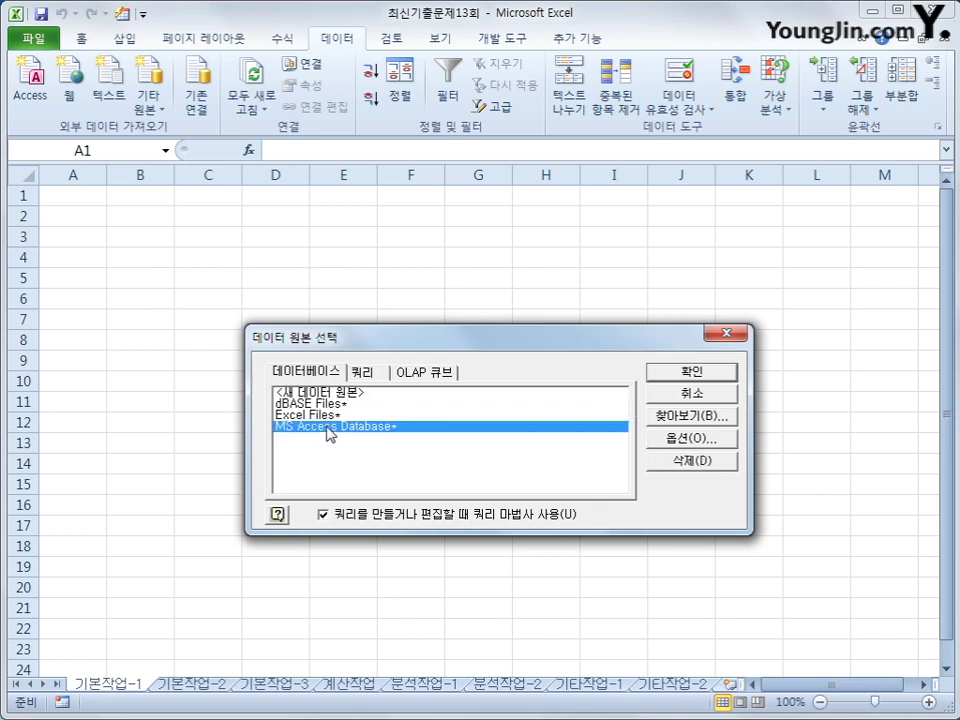
left_click(691, 371)
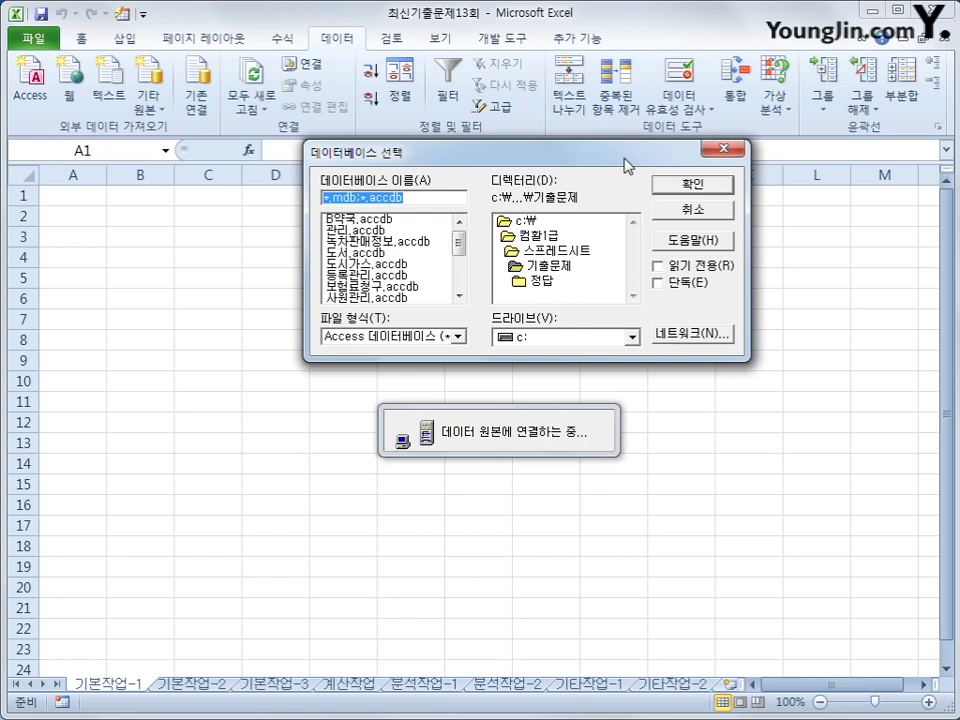
left_click(398, 276)
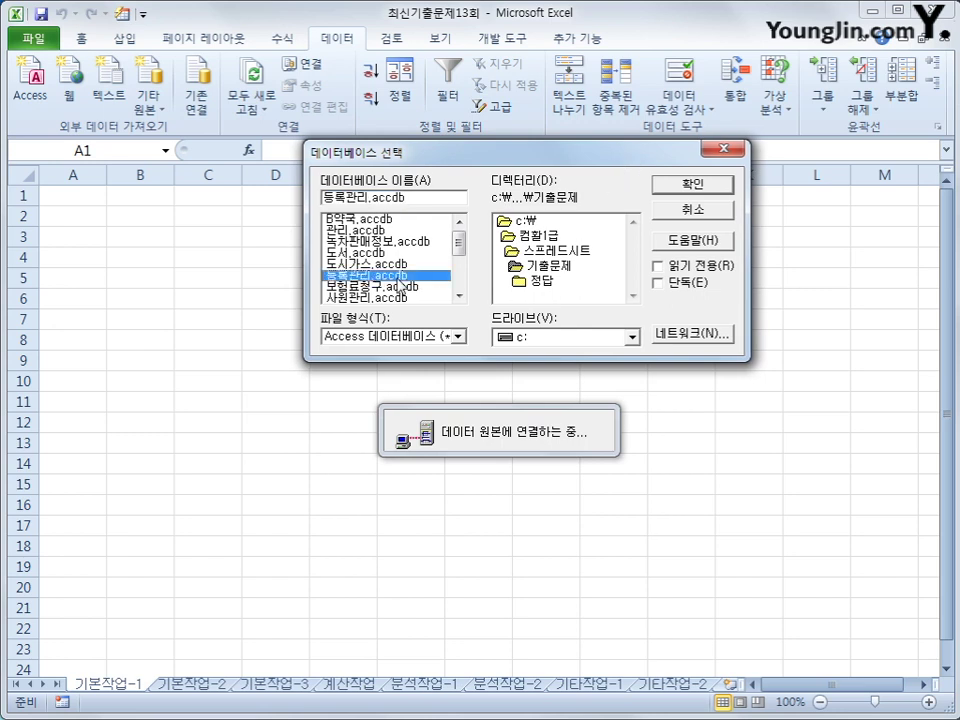
left_click(670, 186)
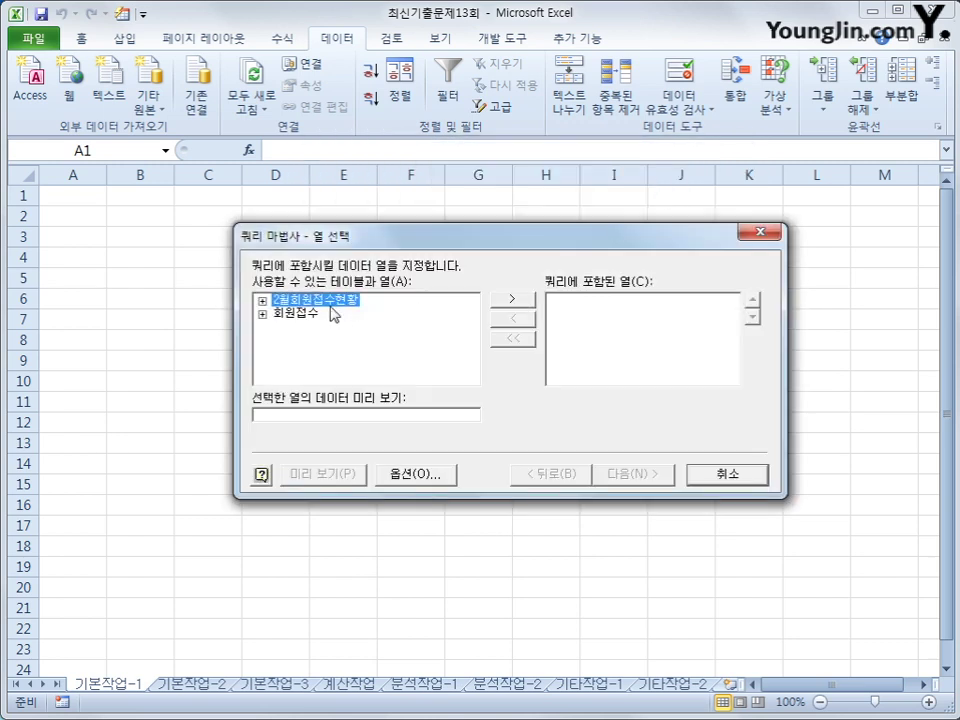
Include the 회원접수 columns 강사명, 강좌명, 회원명, 수강료, 수강변경 and 강좌요일 in the query, in that order, and proceed to filtering.
left_click(296, 316)
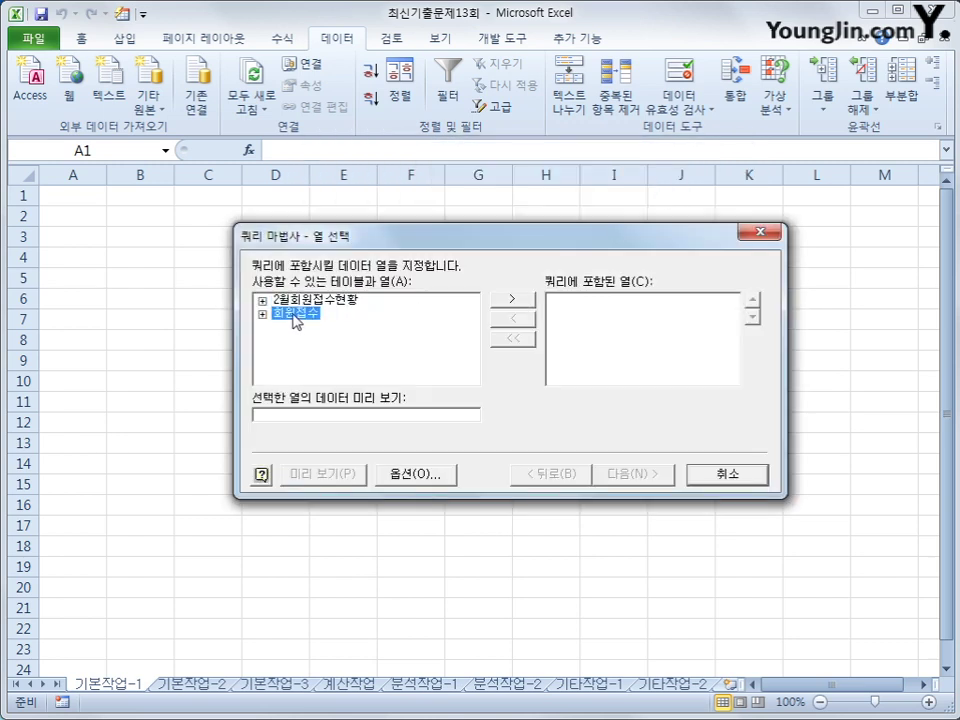
double_click(296, 316)
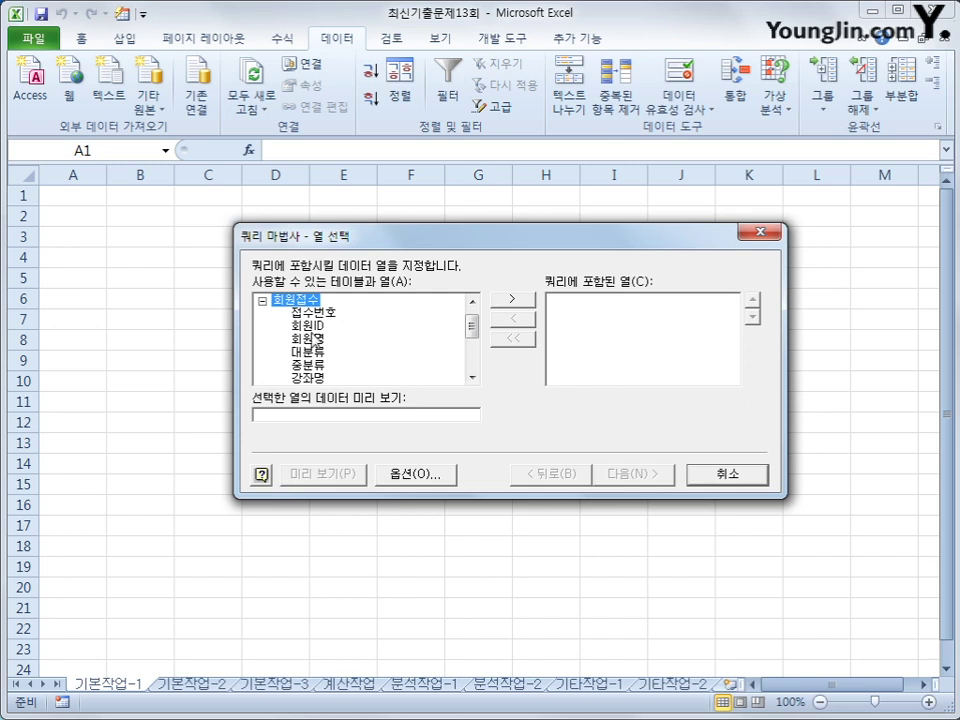
left_click_drag(472, 327, 474, 341)
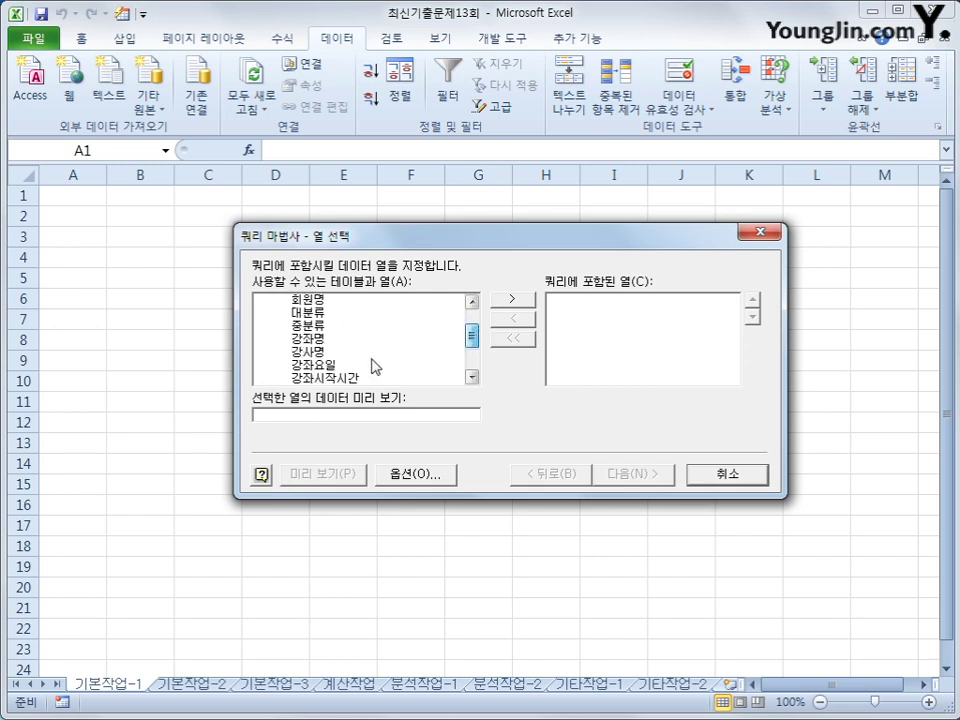
double_click(322, 357)
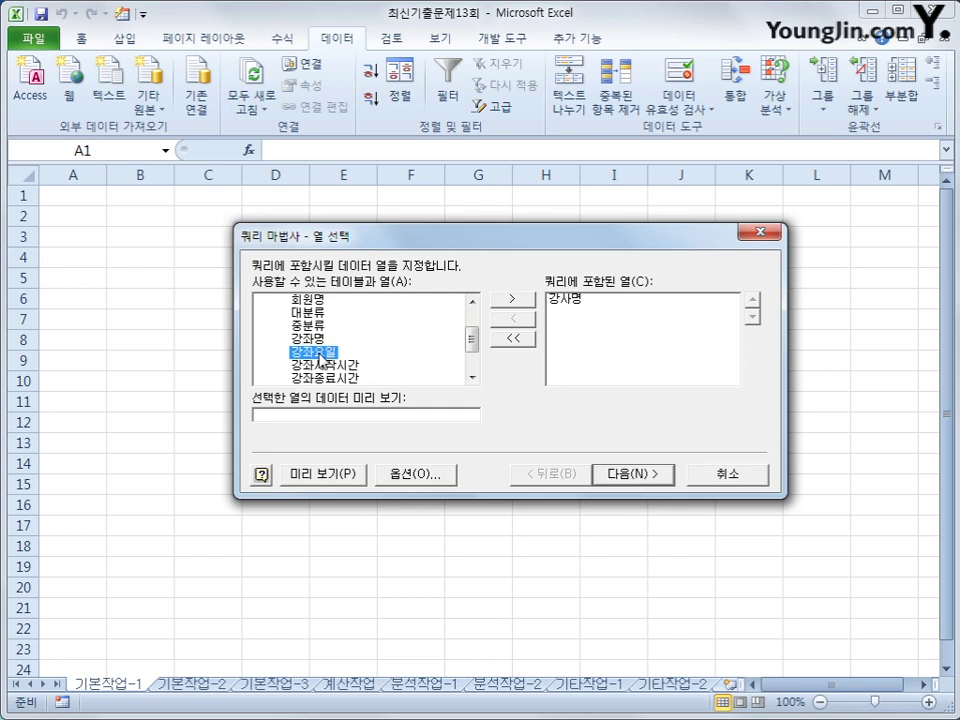
double_click(317, 339)
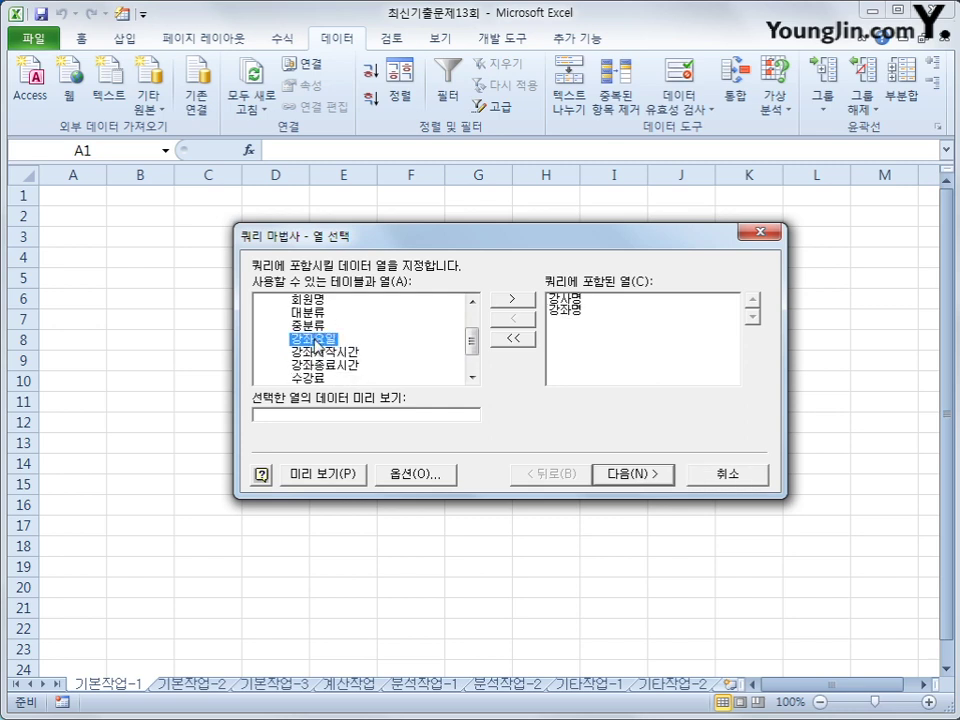
left_click(316, 300)
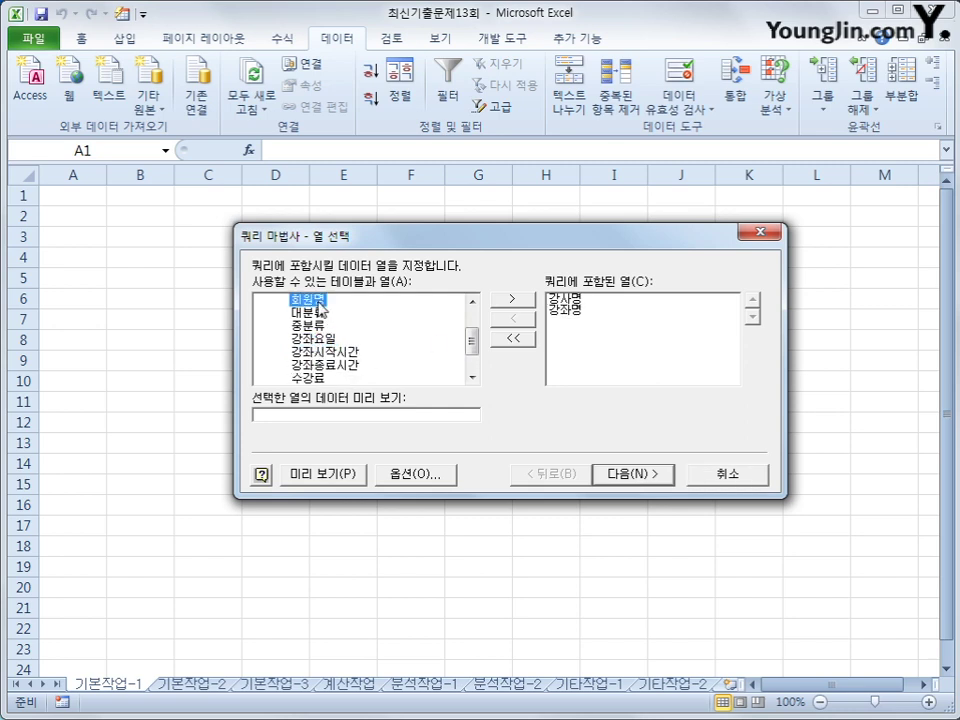
double_click(318, 302)
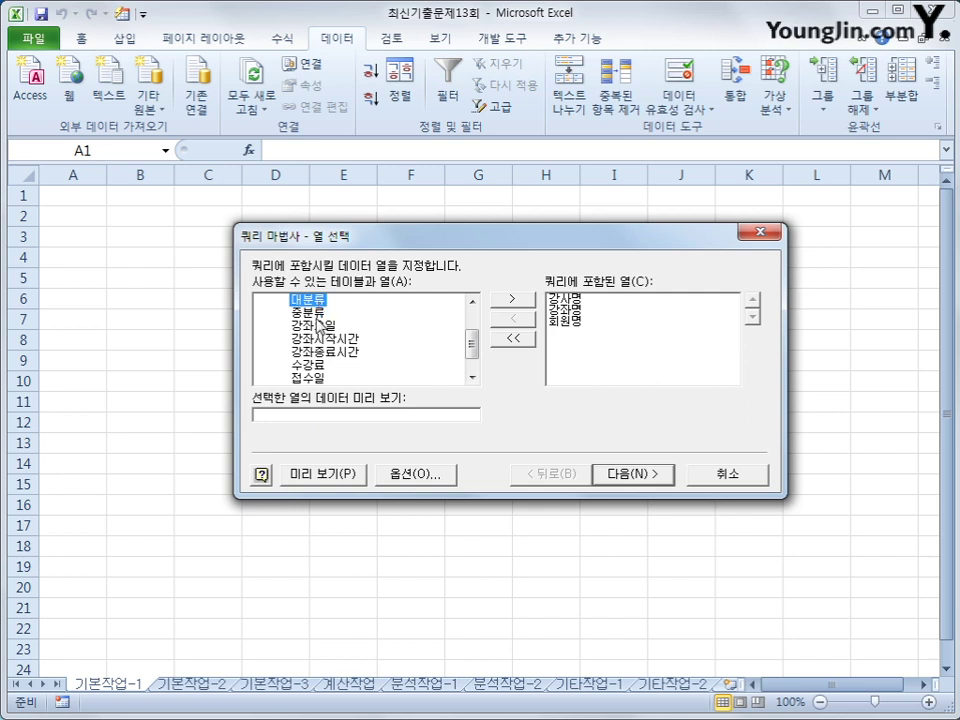
left_click(316, 365)
double_click(316, 365)
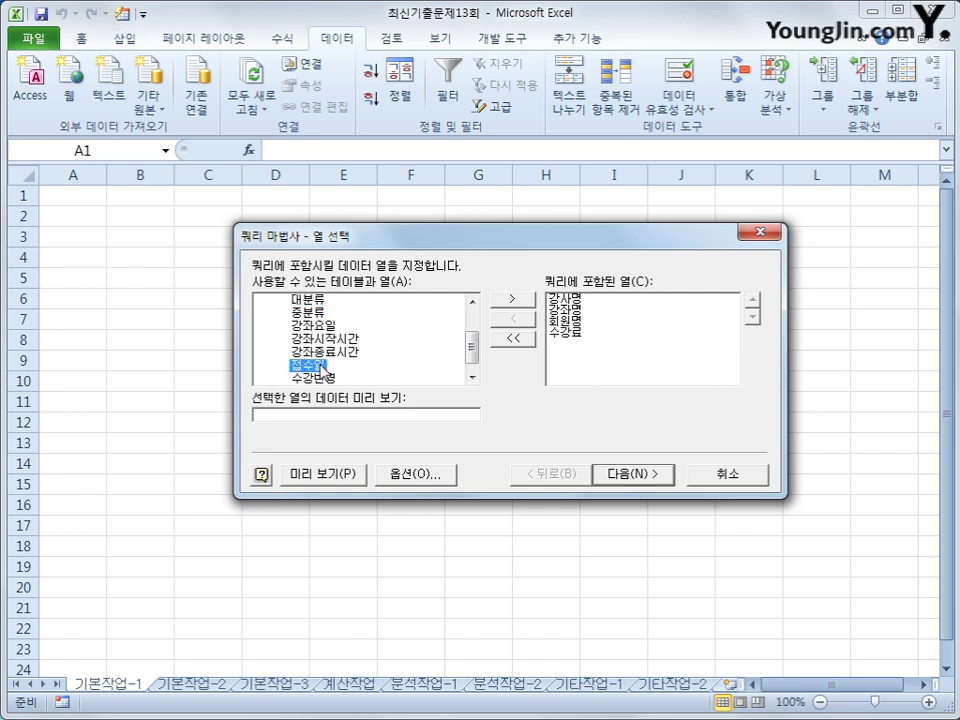
double_click(325, 379)
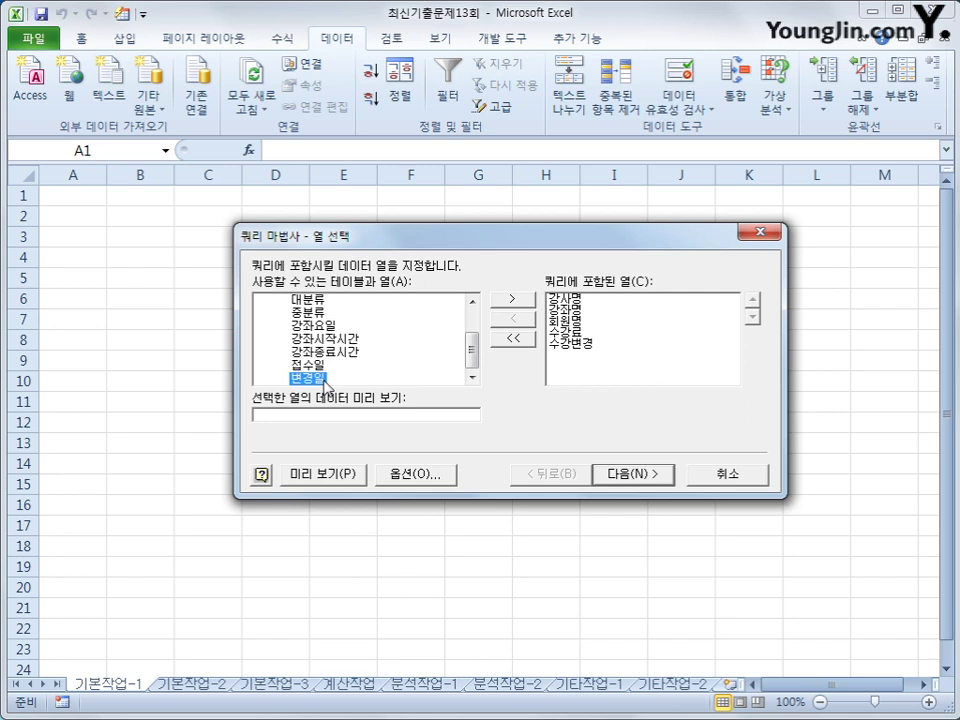
double_click(327, 327)
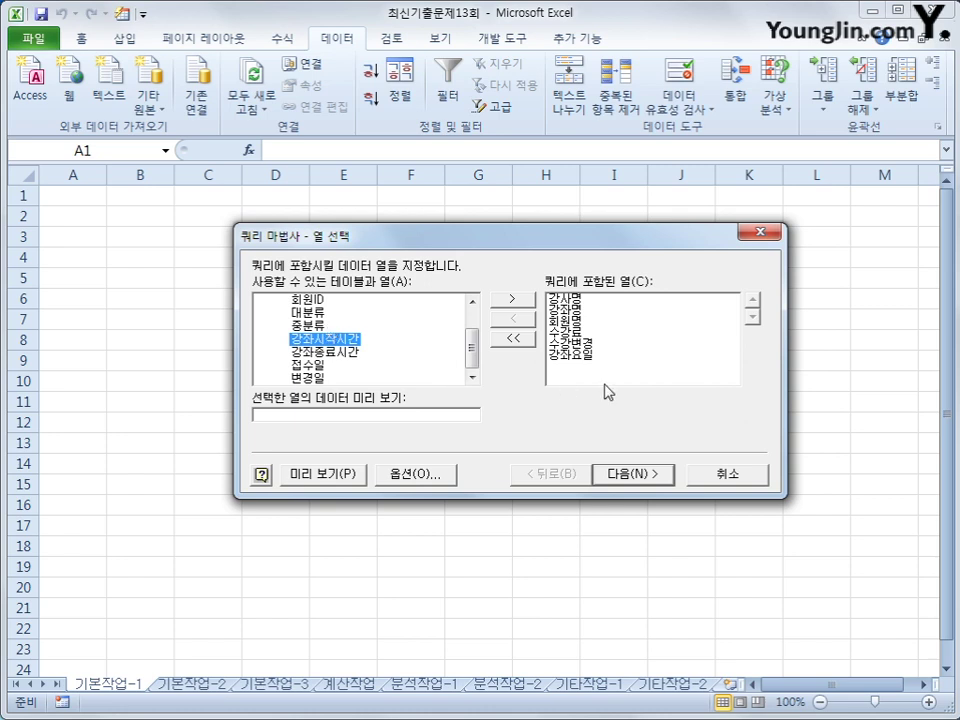
left_click(664, 476)
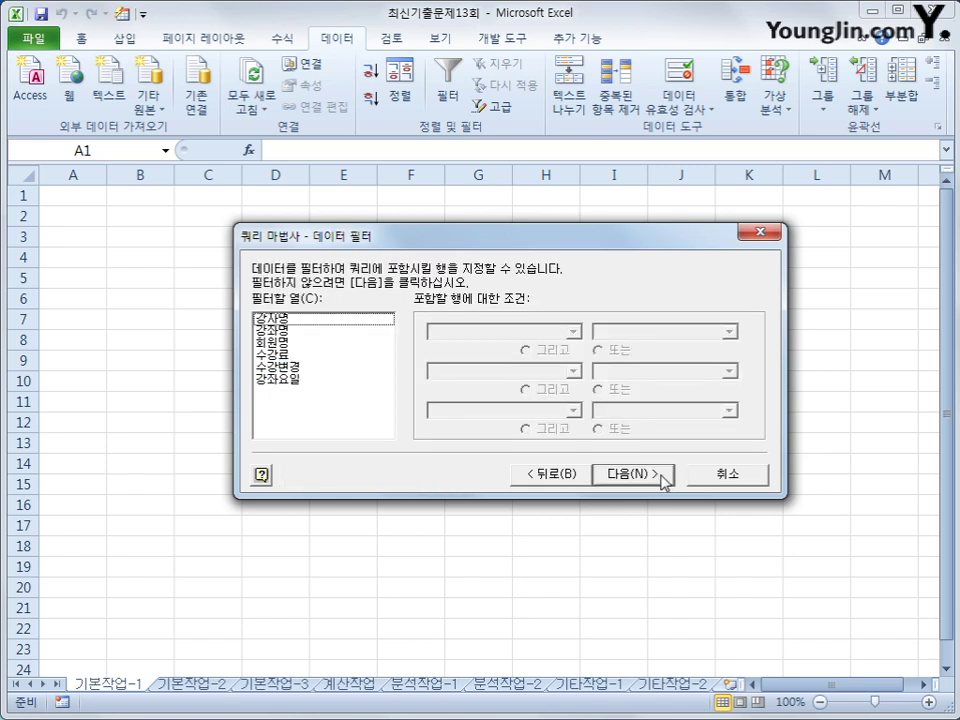
Filter the 강사명 column with a first condition equal (=) to the ninth instructor name listed.
left_click(334, 331)
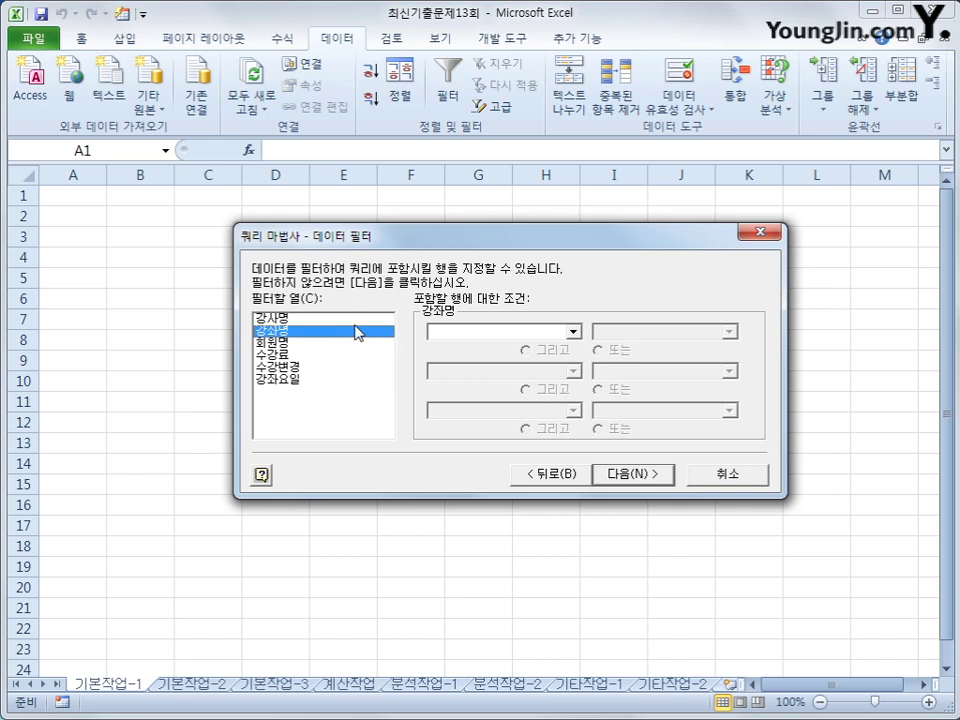
left_click(355, 318)
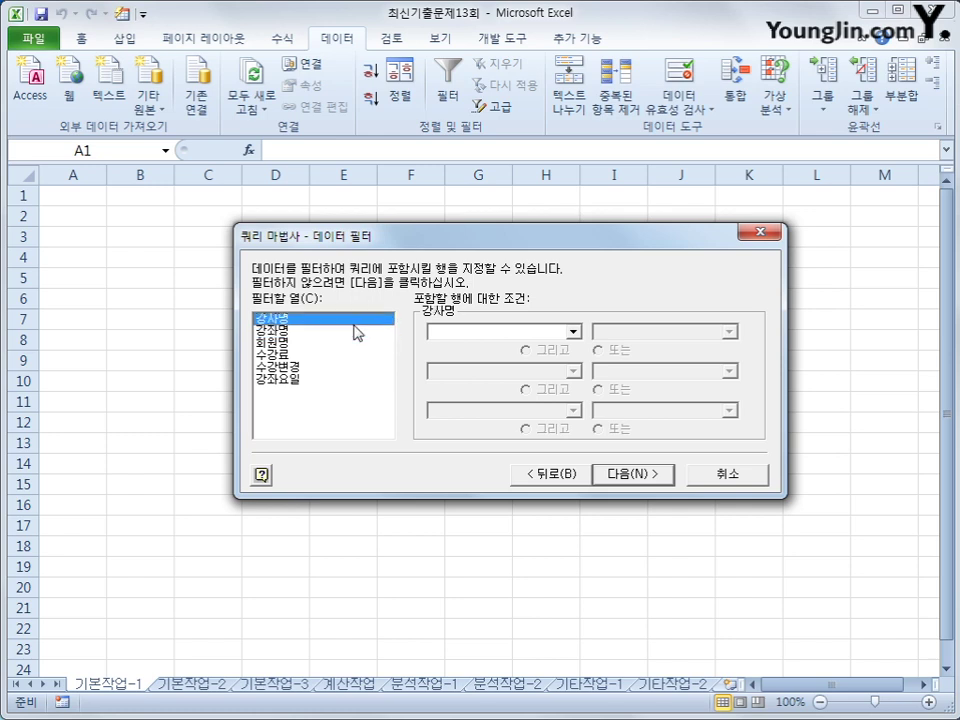
left_click(536, 331)
left_click(549, 360)
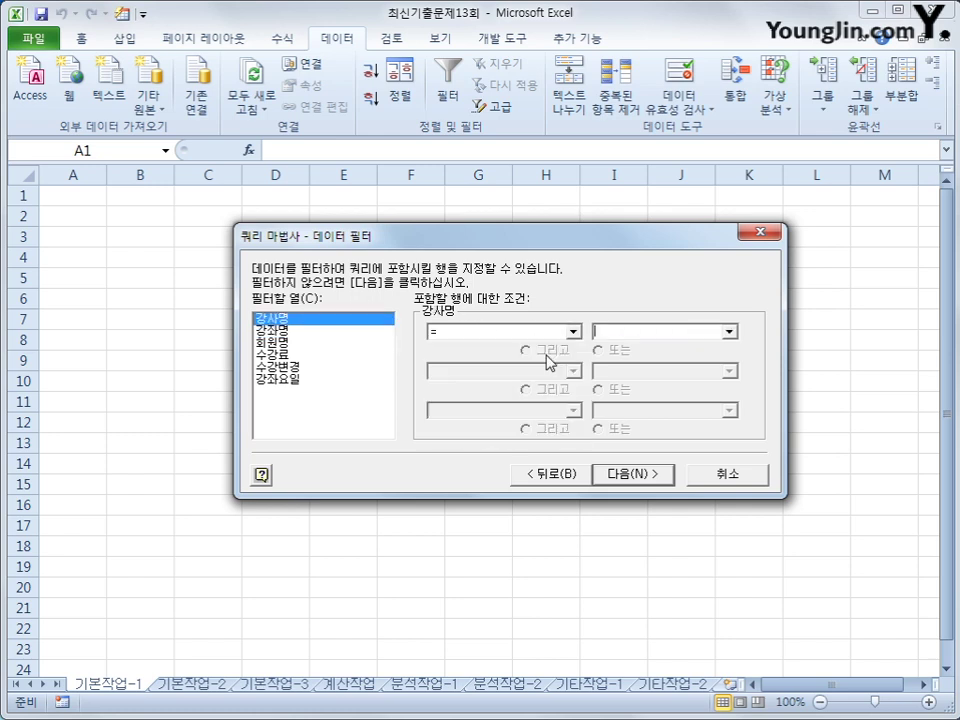
left_click(729, 331)
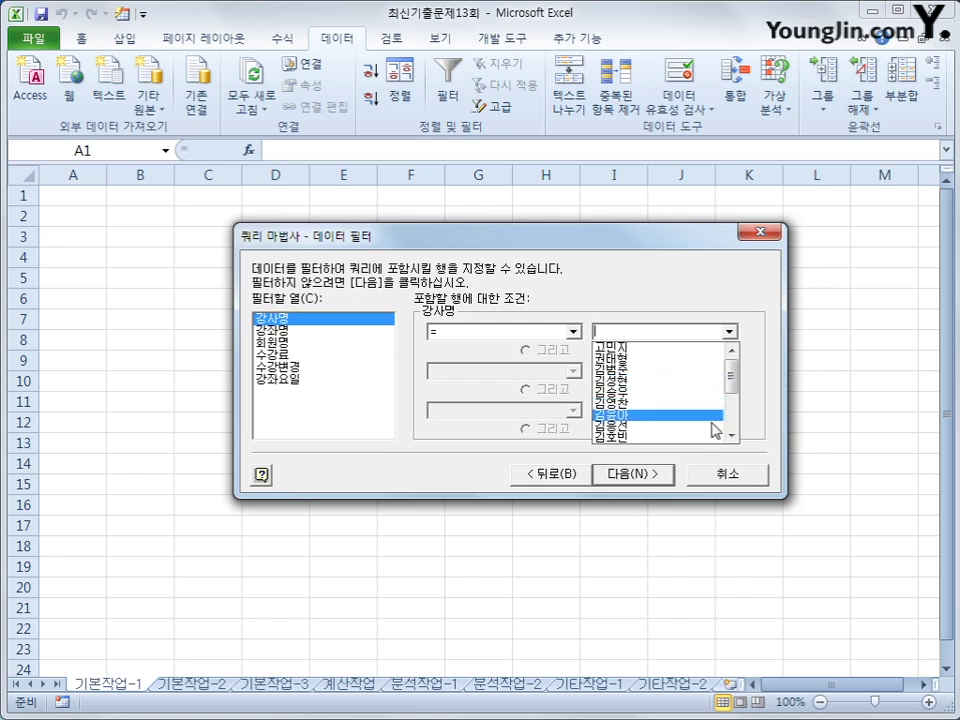
left_click(713, 437)
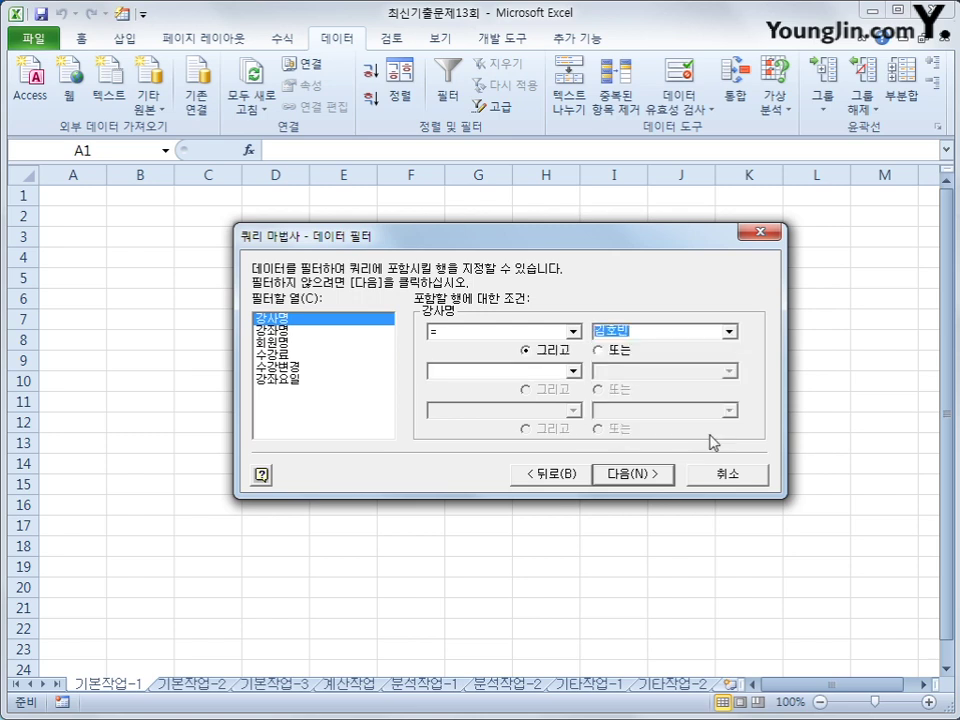
Add an alternative (또는) condition on 강사명 equal (=) to the seventh instructor name listed.
left_click(606, 351)
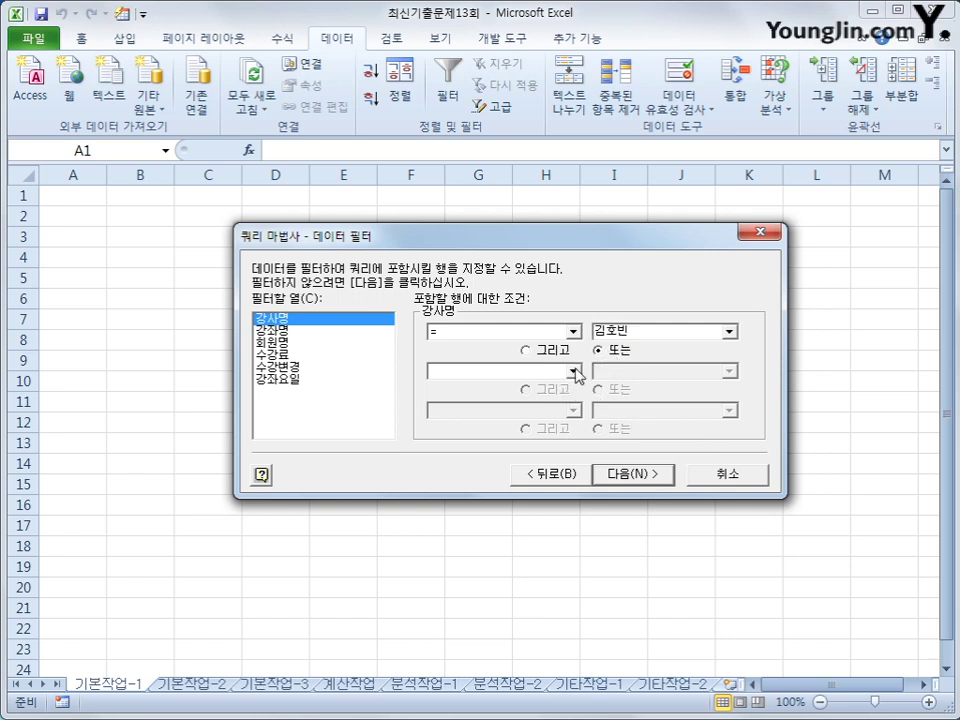
left_click(574, 371)
left_click(545, 403)
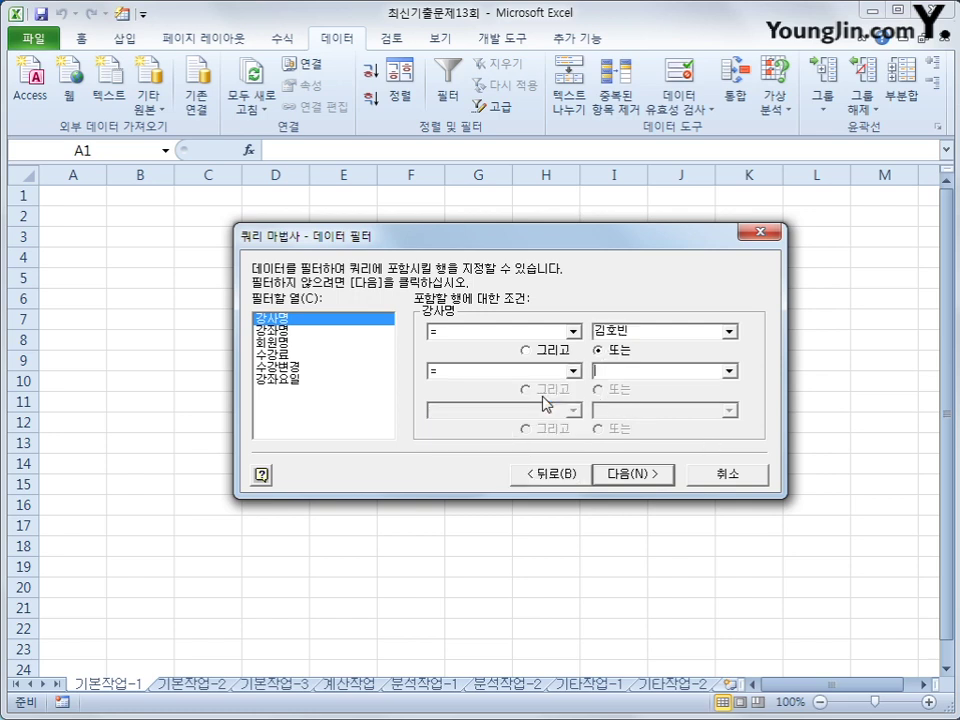
left_click(729, 372)
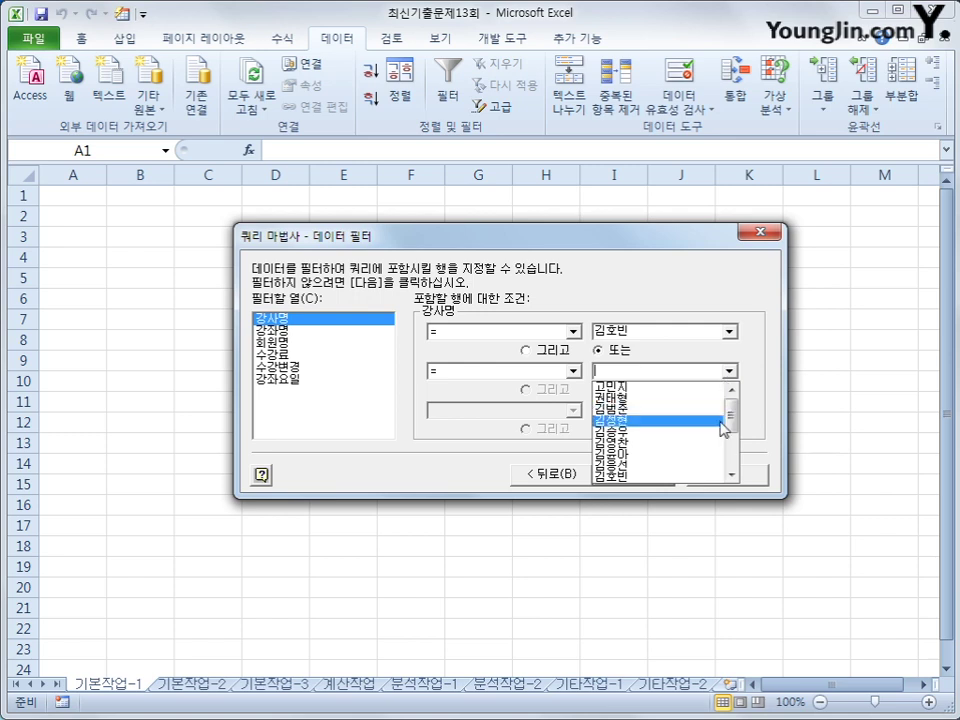
left_click(710, 457)
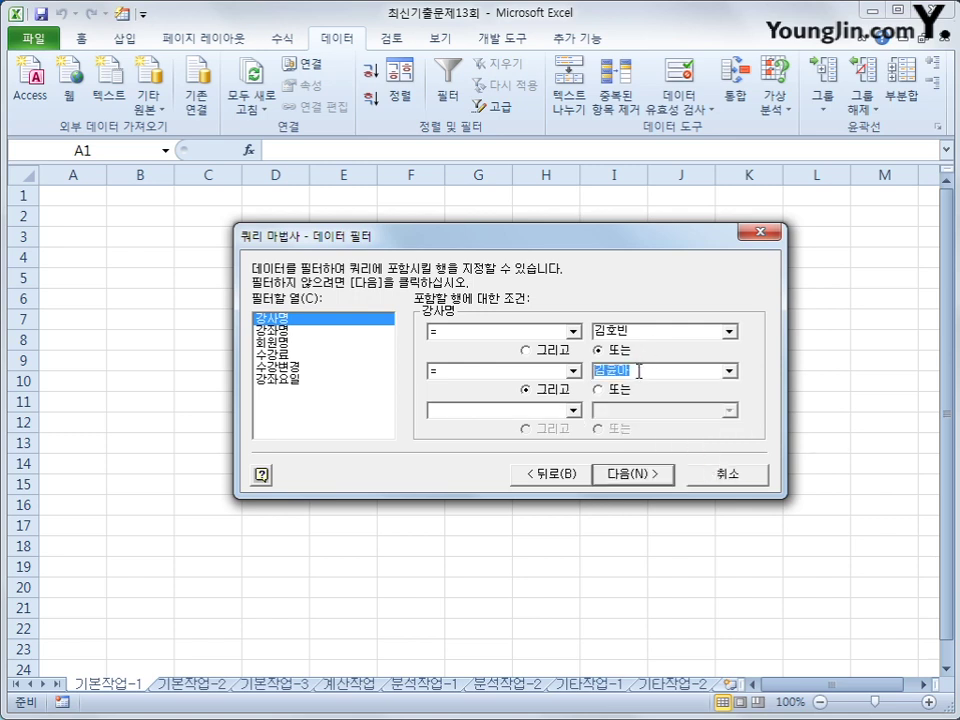
Filter the 수강변경 column to values equal to 0 and proceed to the sort order.
left_click(361, 367)
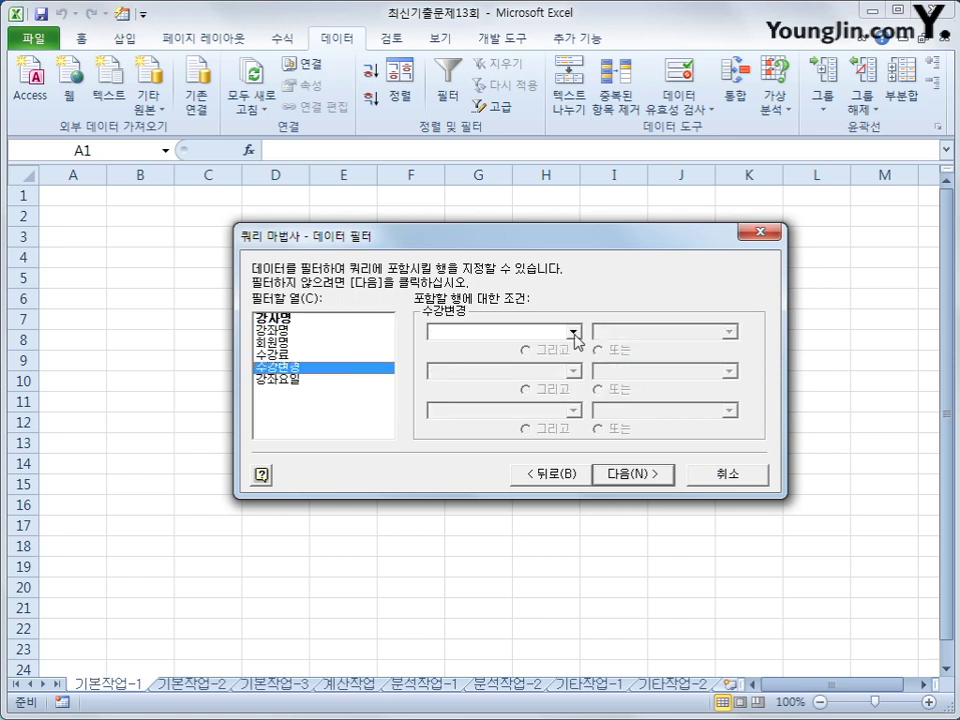
left_click(573, 332)
left_click(552, 362)
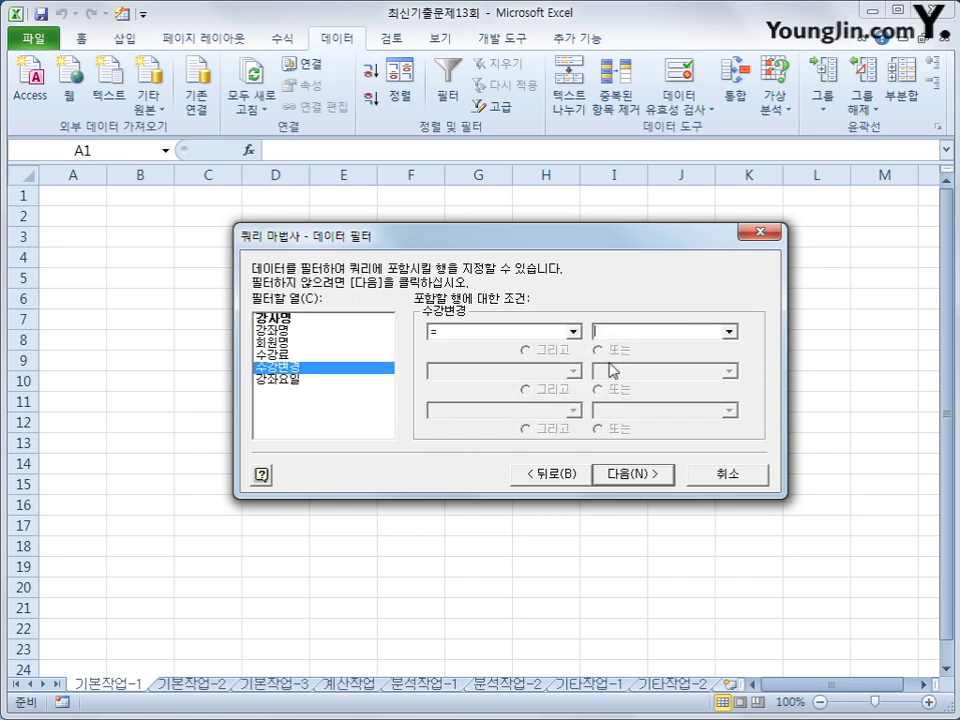
type("0")
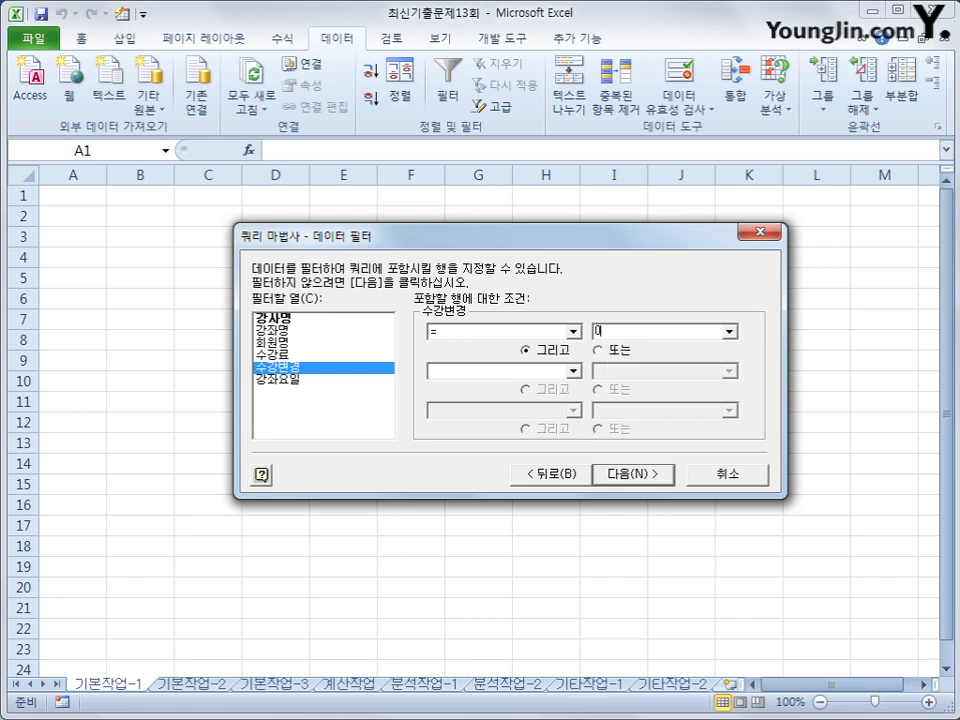
left_click(627, 477)
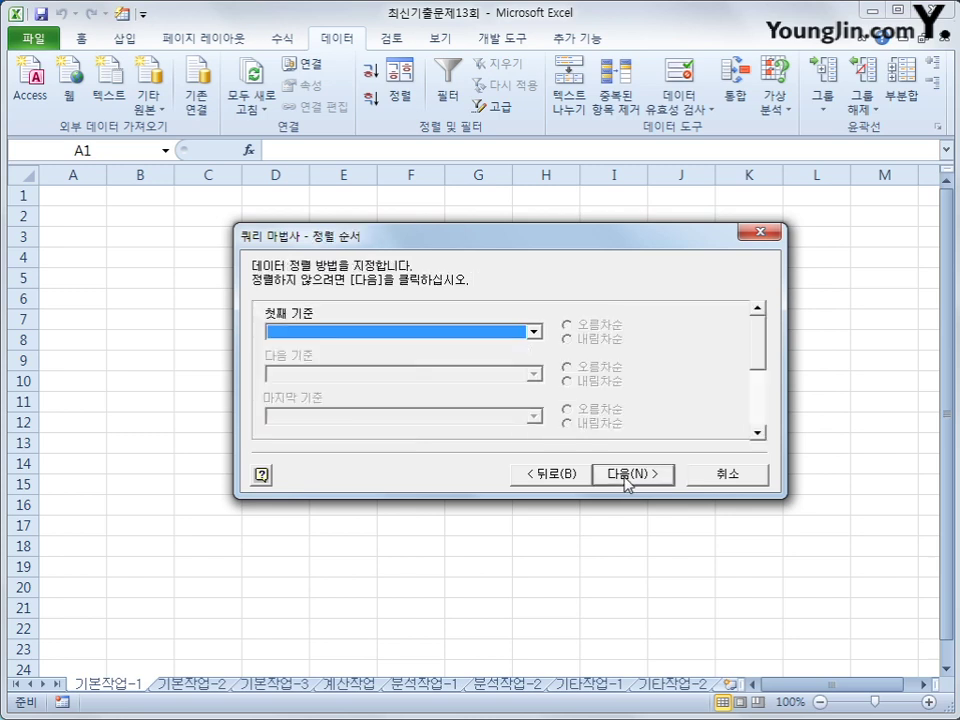
Sort the query ascending by 강사명 first, 강좌명 second and 회원명 last.
left_click(508, 332)
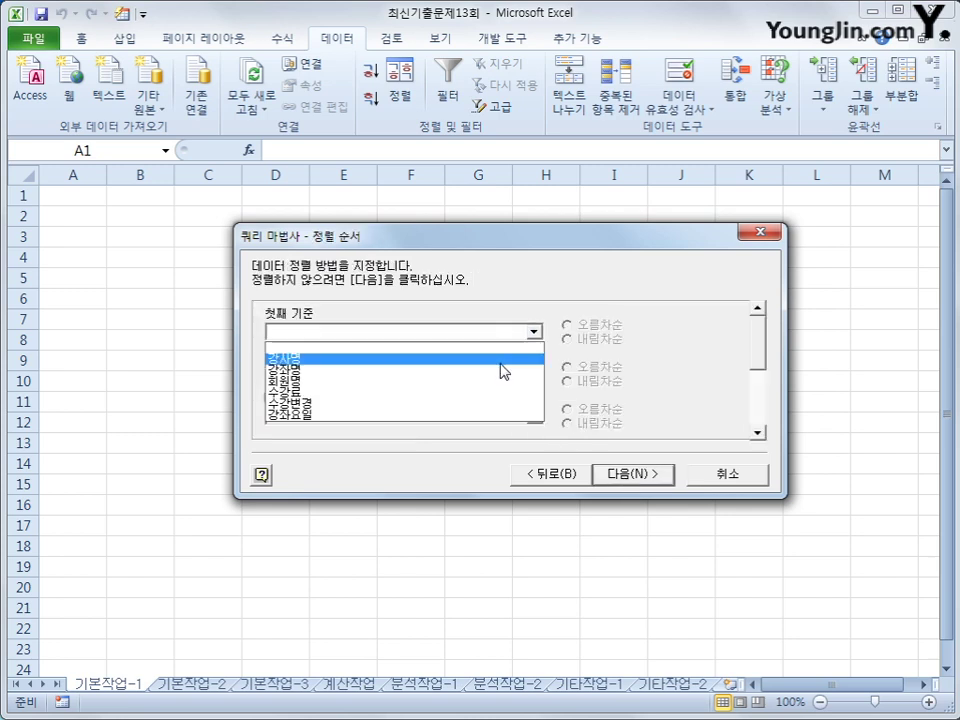
left_click(504, 369)
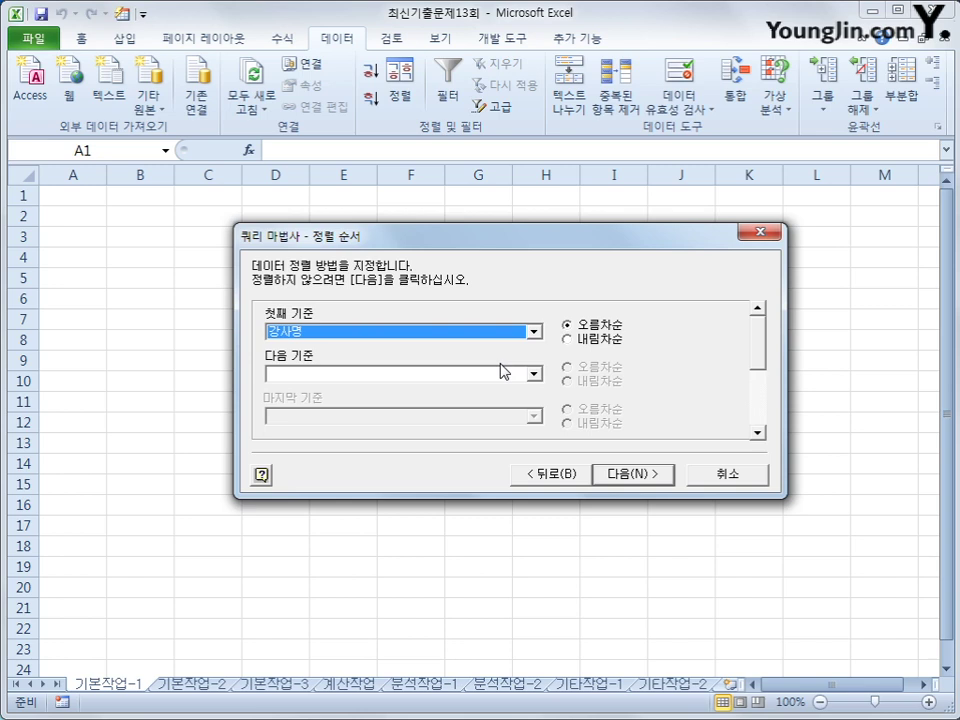
left_click(508, 376)
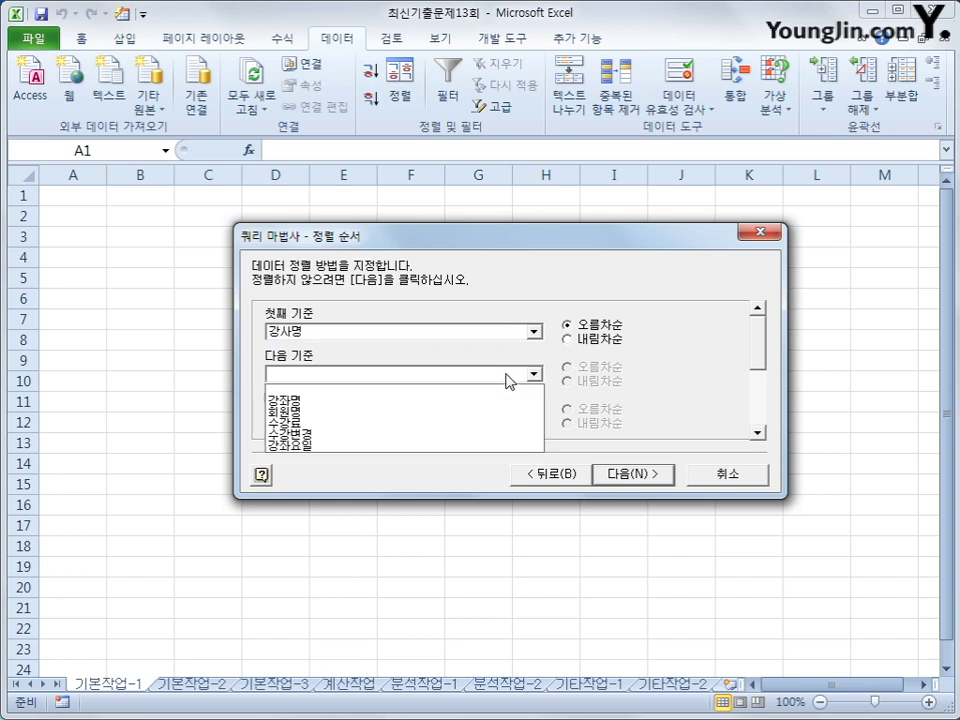
left_click(494, 403)
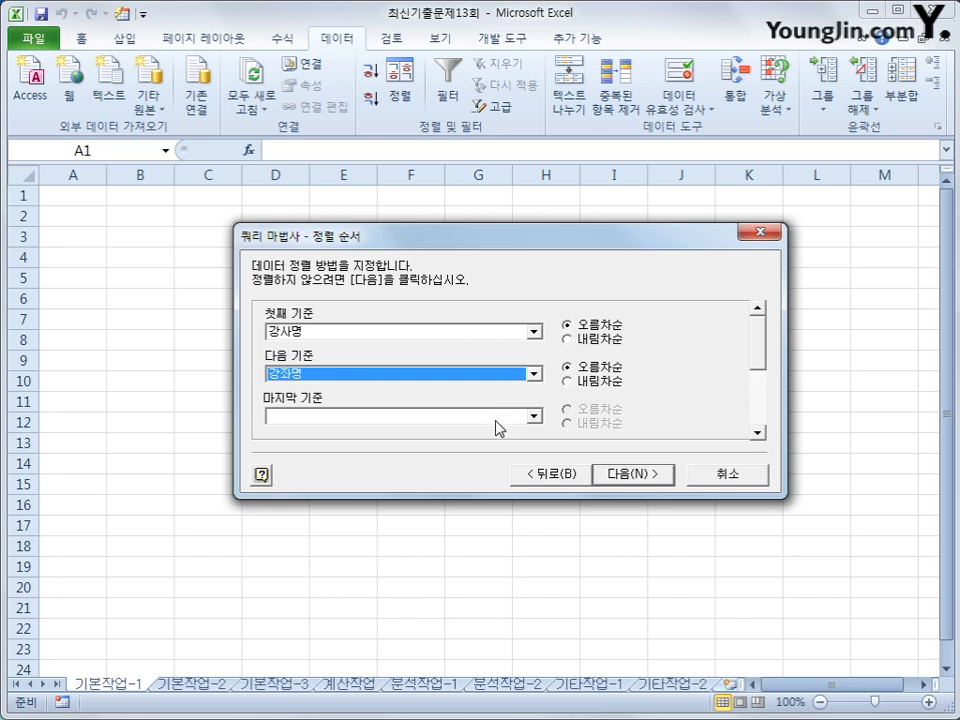
left_click(497, 418)
left_click(500, 442)
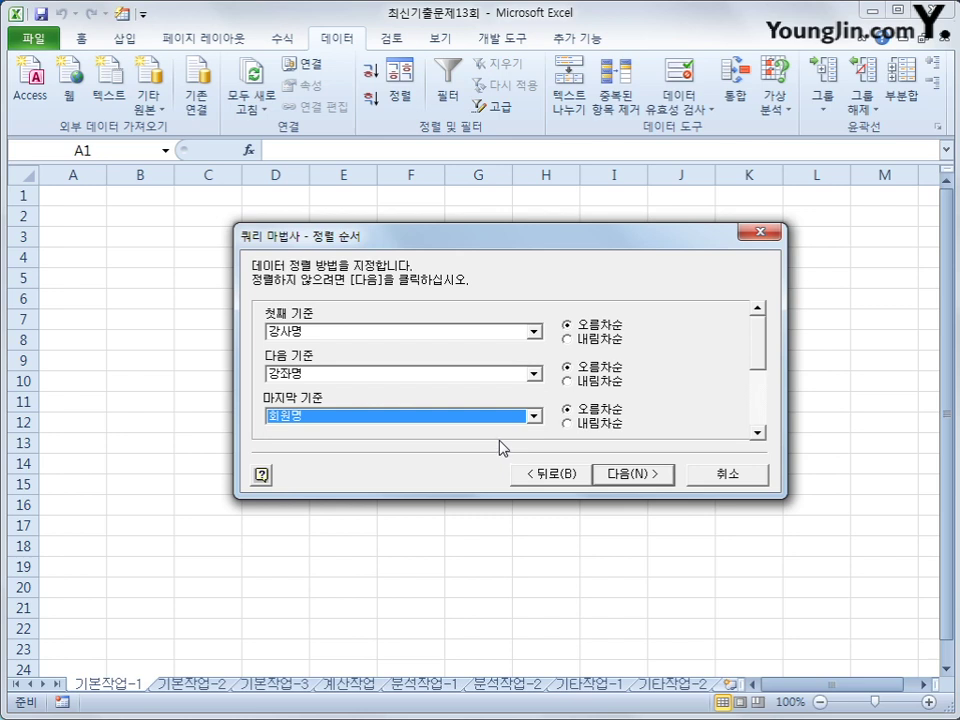
Finish the query by returning the data to Excel as a table in the existing worksheet at $A$1.
left_click(621, 476)
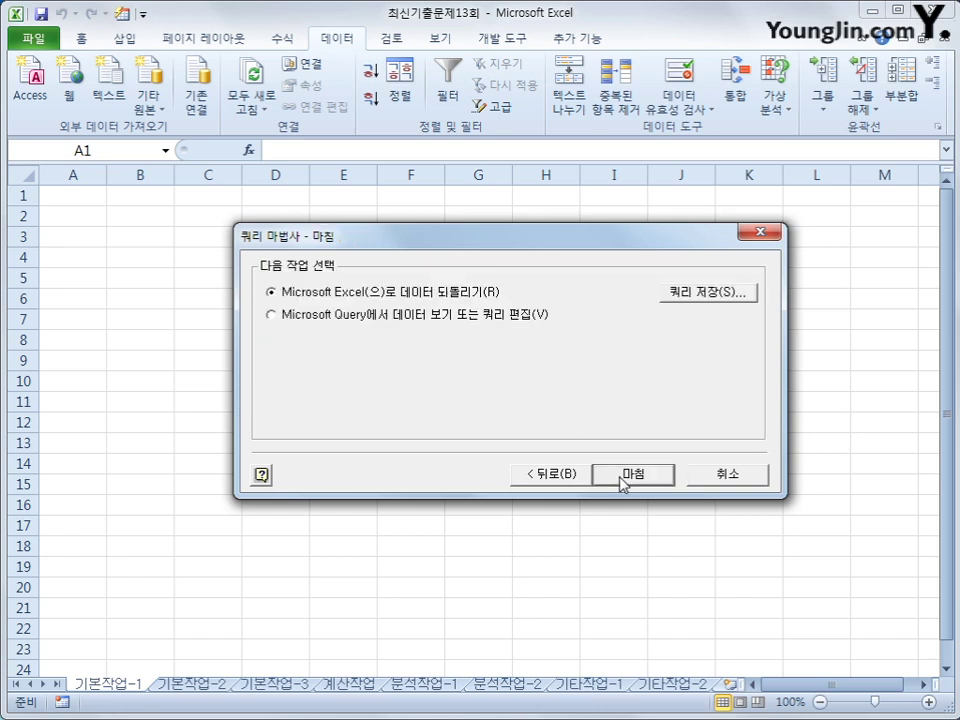
left_click(621, 479)
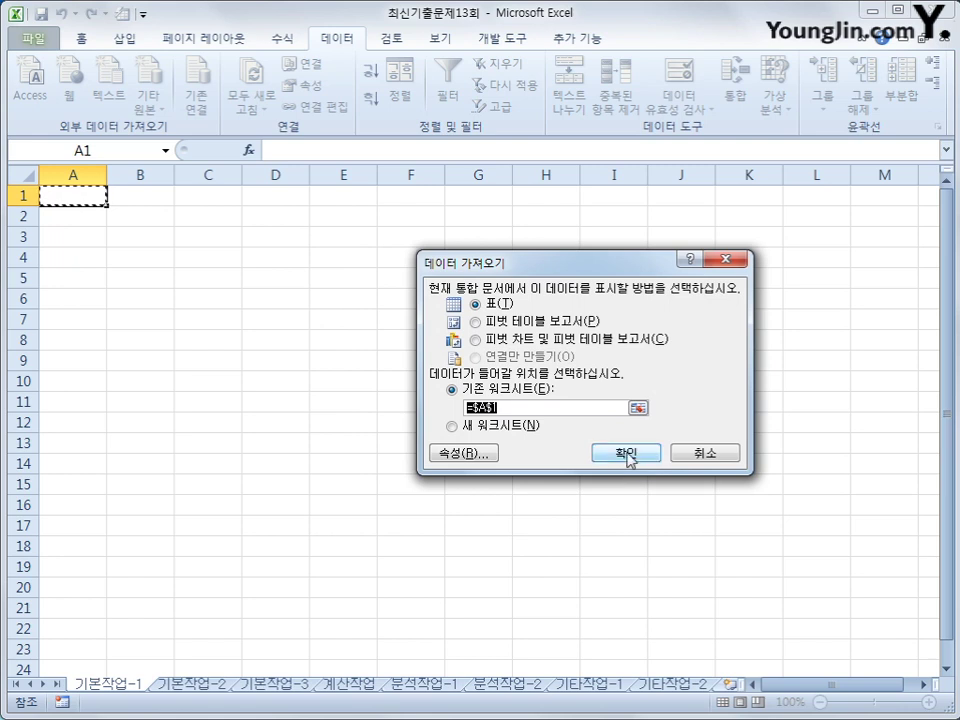
left_click(627, 456)
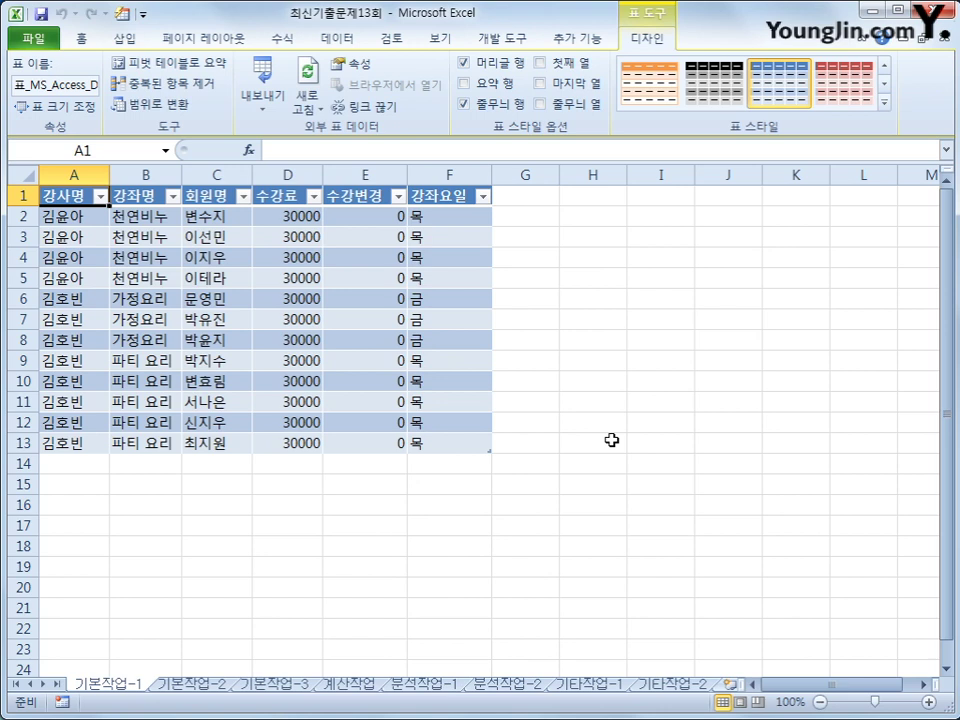
On sheet 기본작업-2, copy the 강사명 header from D3 into J3 under [표2].
left_click(216, 686)
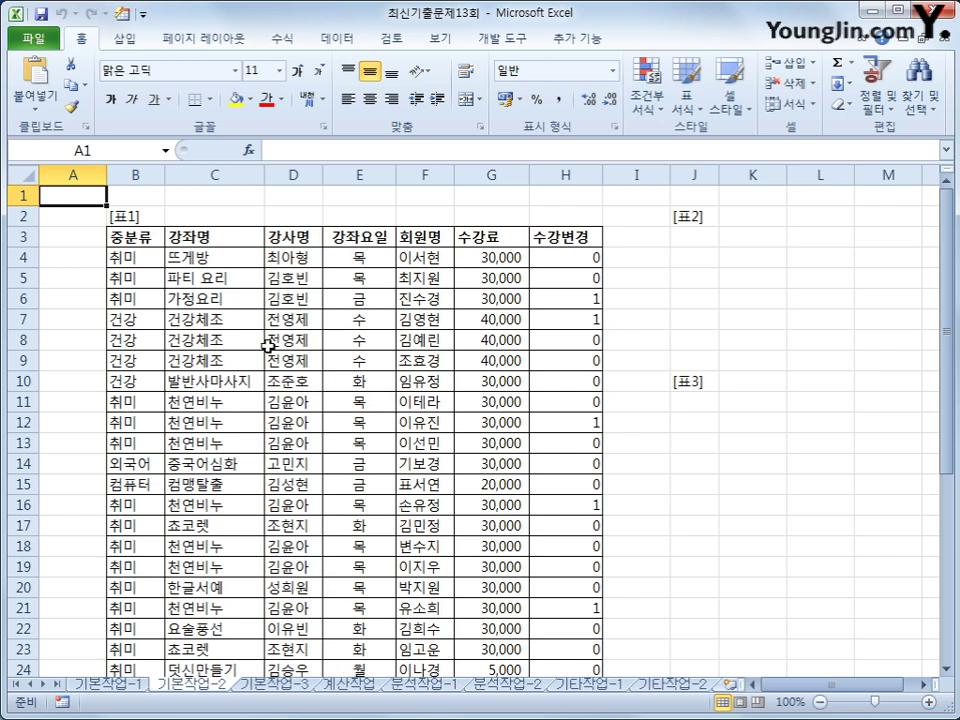
left_click(295, 238)
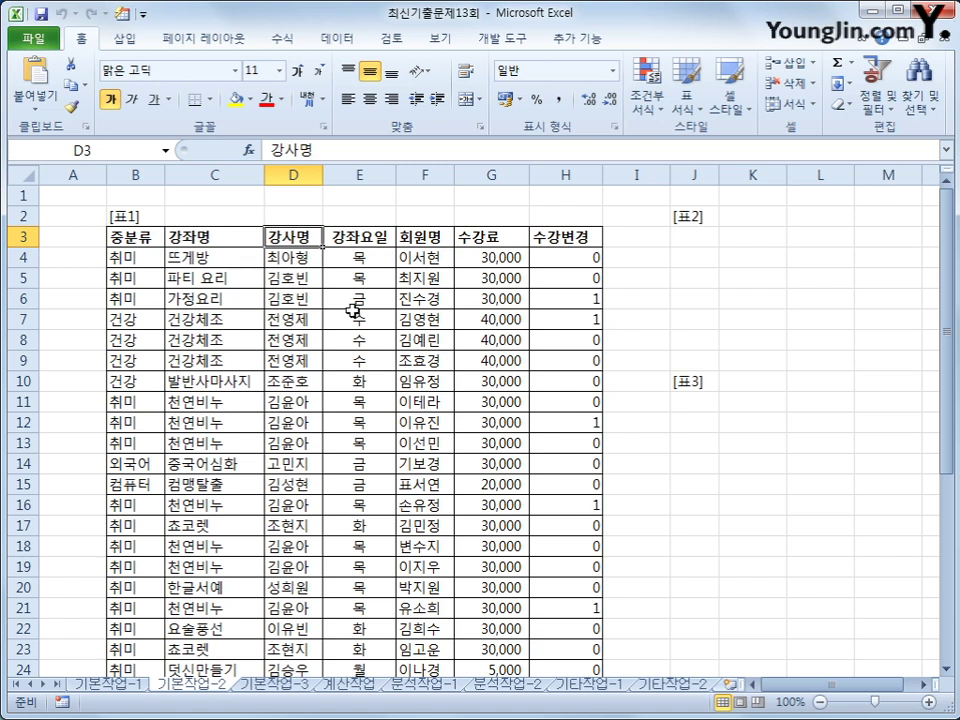
key("ctrl+c")
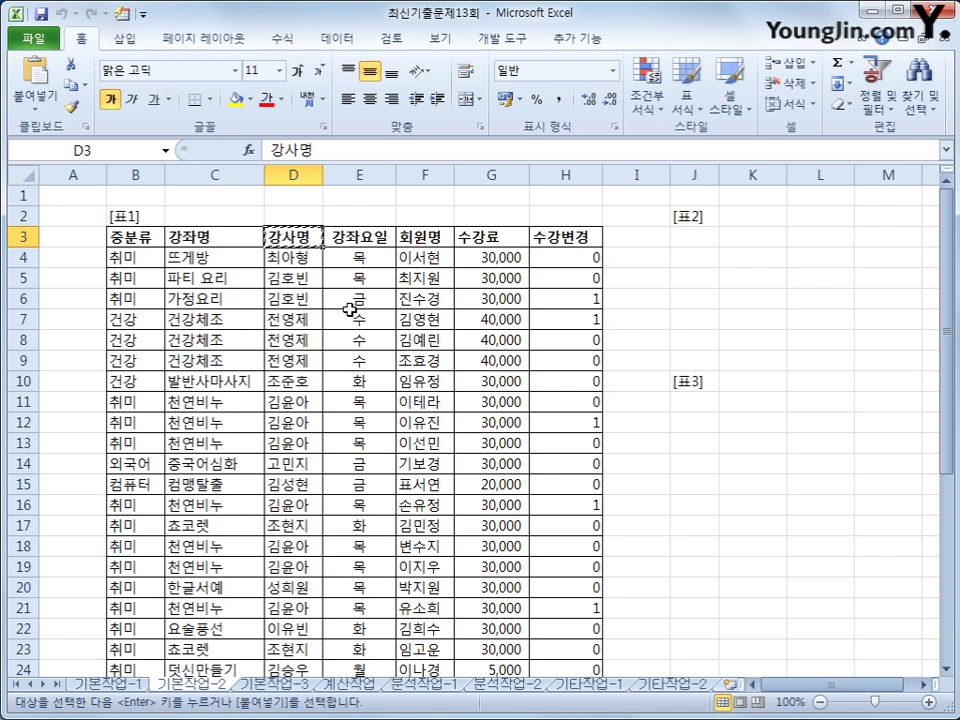
left_click(703, 237)
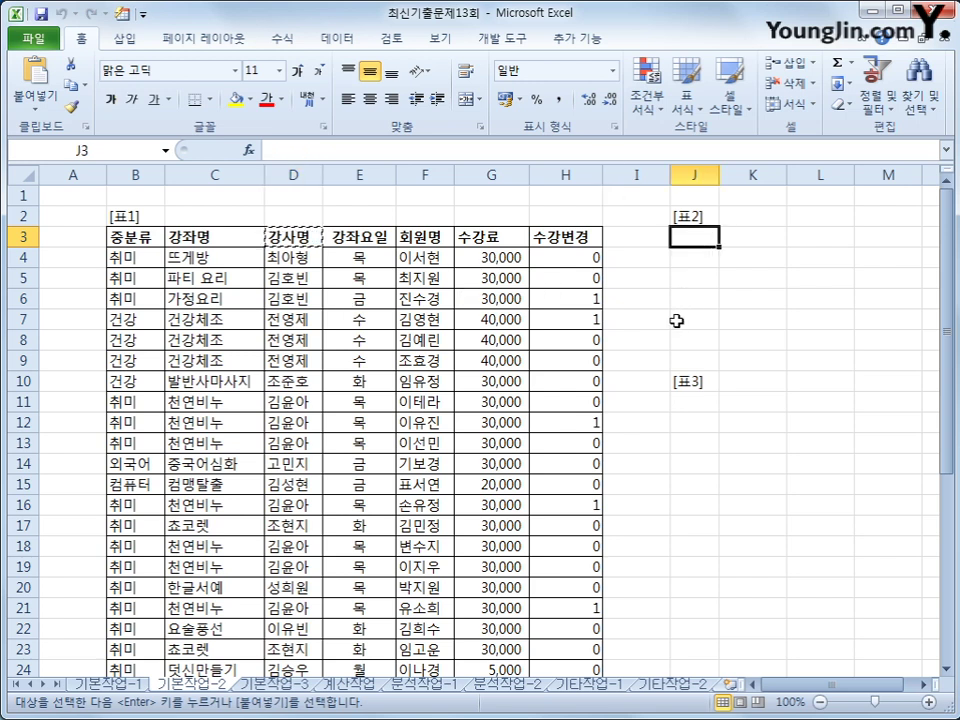
key("ctrl+v")
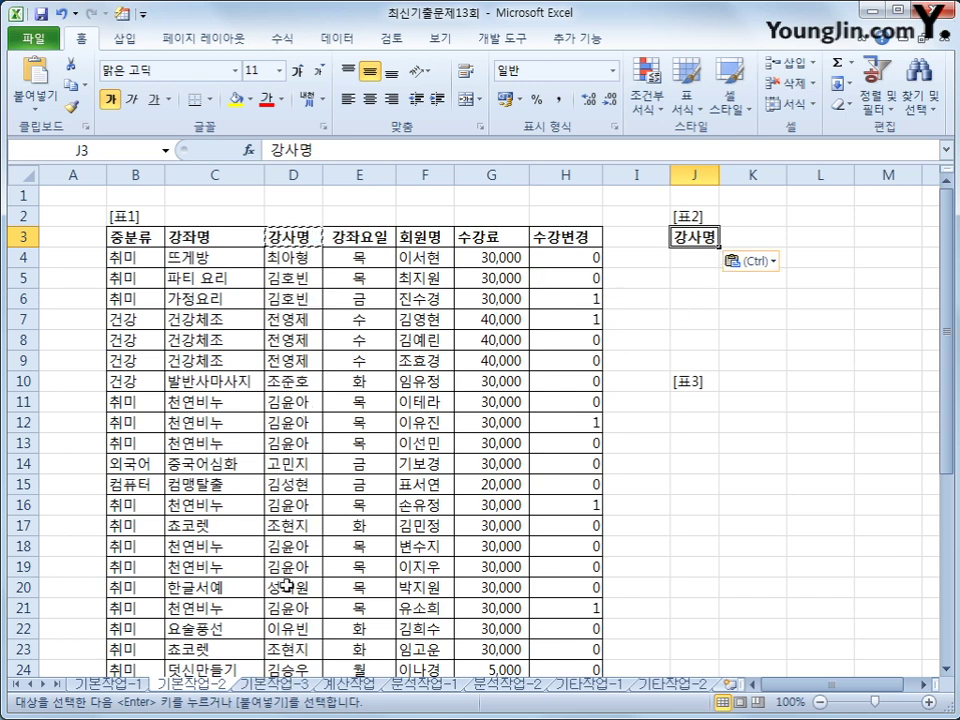
Copy the instructor name in D17 into J4 as the 강사명 criterion.
left_click(286, 527)
key("ctrl+c")
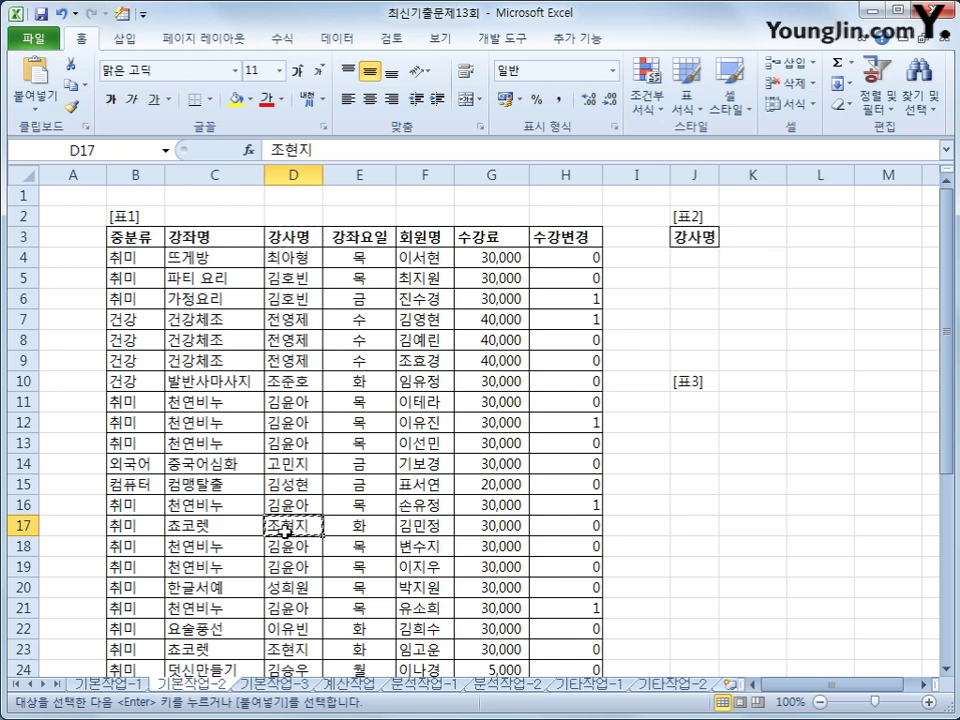
left_click(705, 254)
key("ctrl+v")
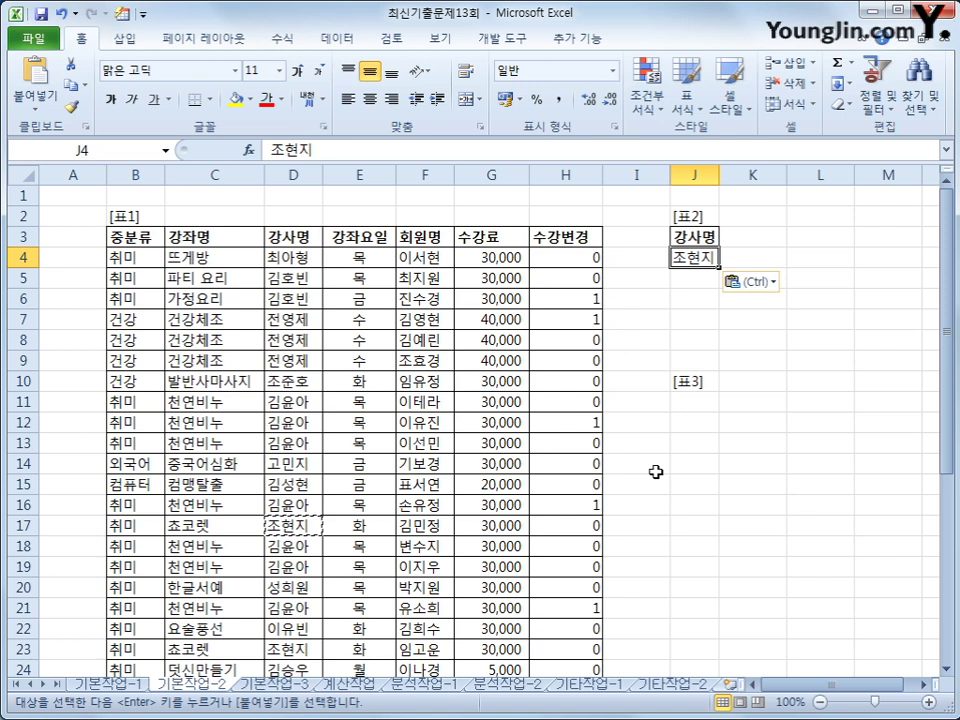
Copy the 수강변경 header and the value 1 from H3 and H6 into K3:K4, and move the 1 down to K5.
left_click(565, 237)
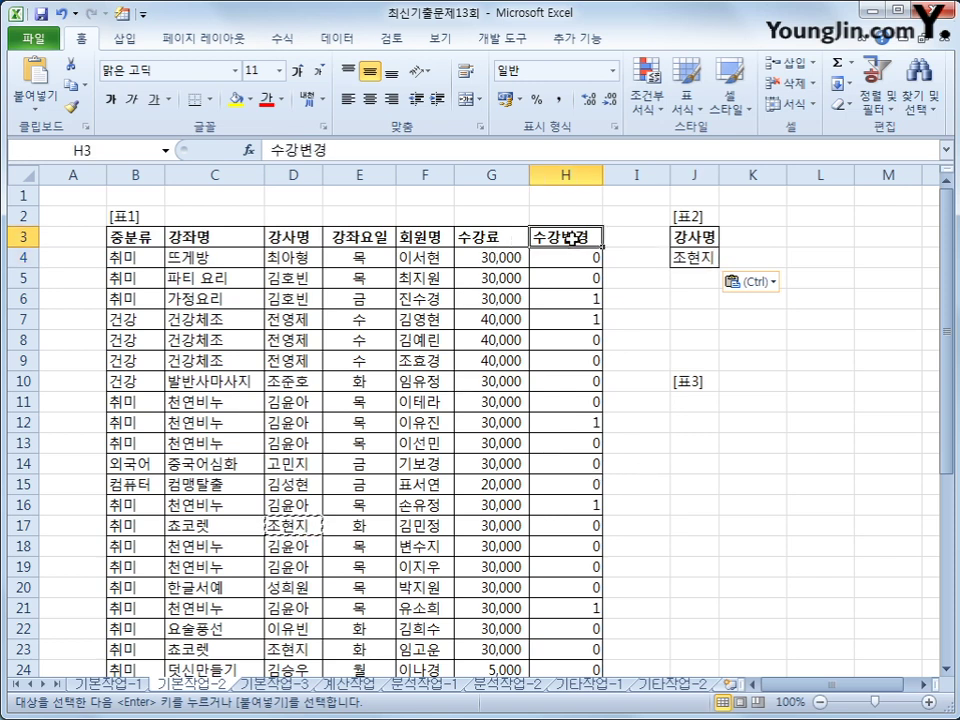
left_click(585, 299, "ctrl")
key("ctrl+c")
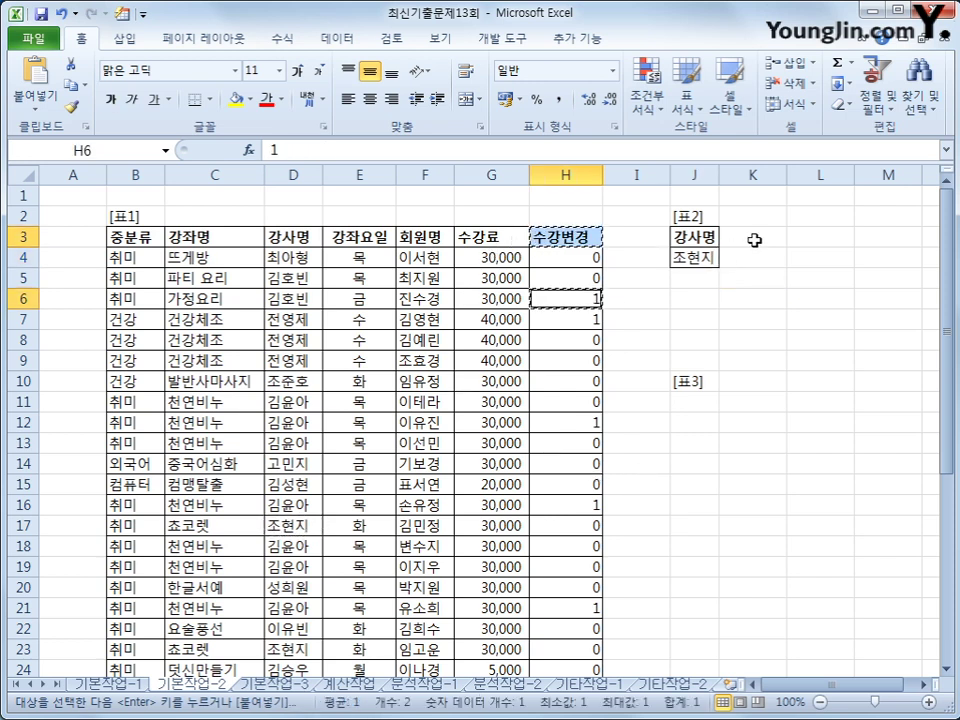
left_click(753, 239)
key("ctrl+v")
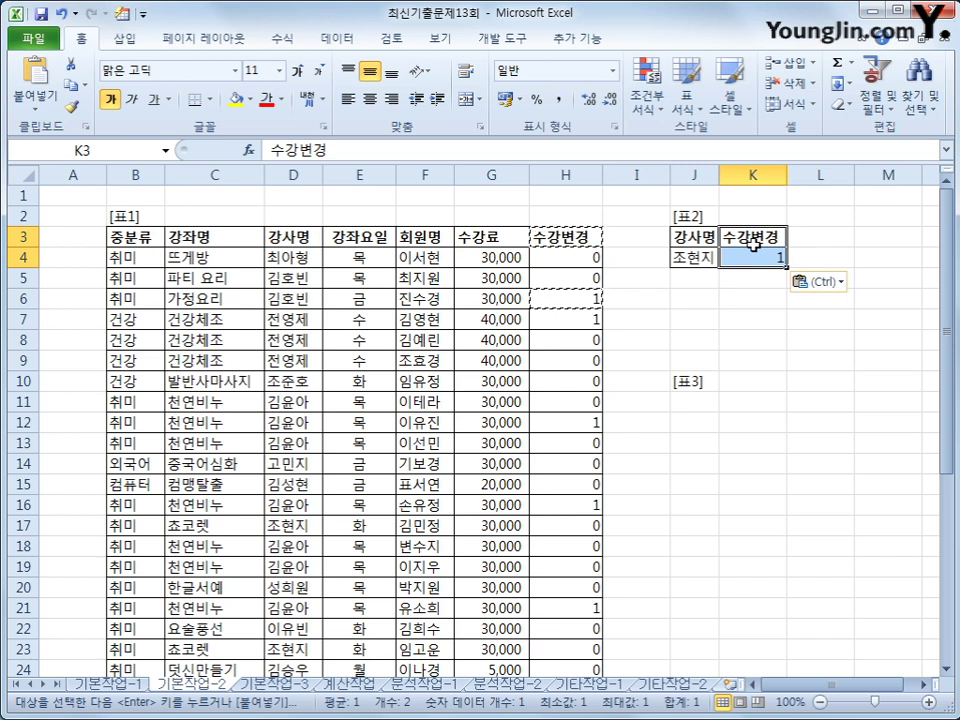
left_click(739, 262)
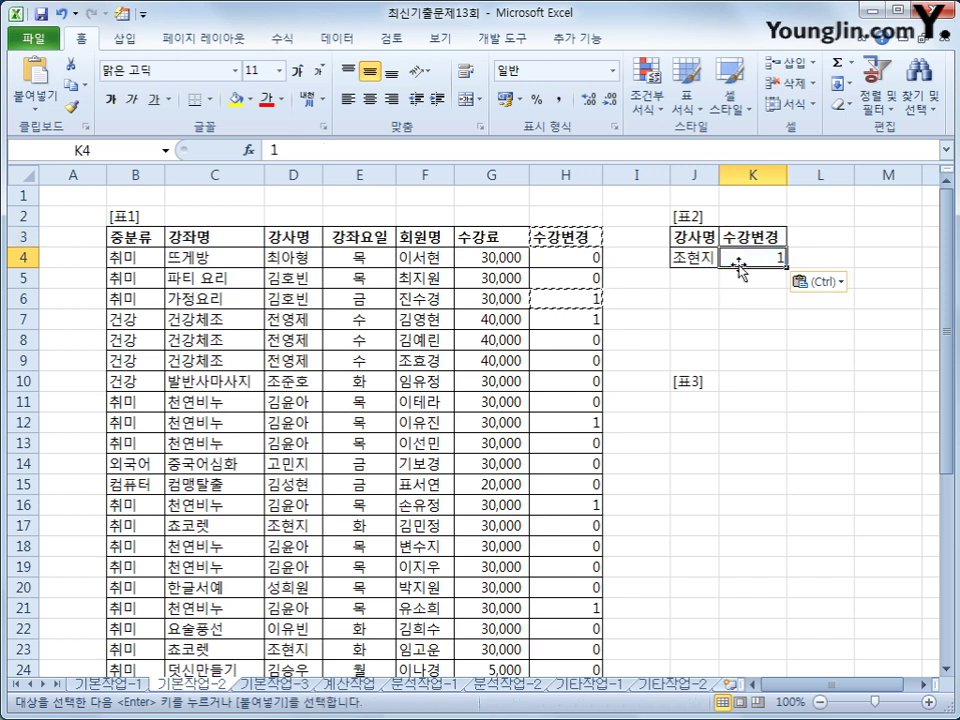
left_click_drag(739, 265, 740, 284)
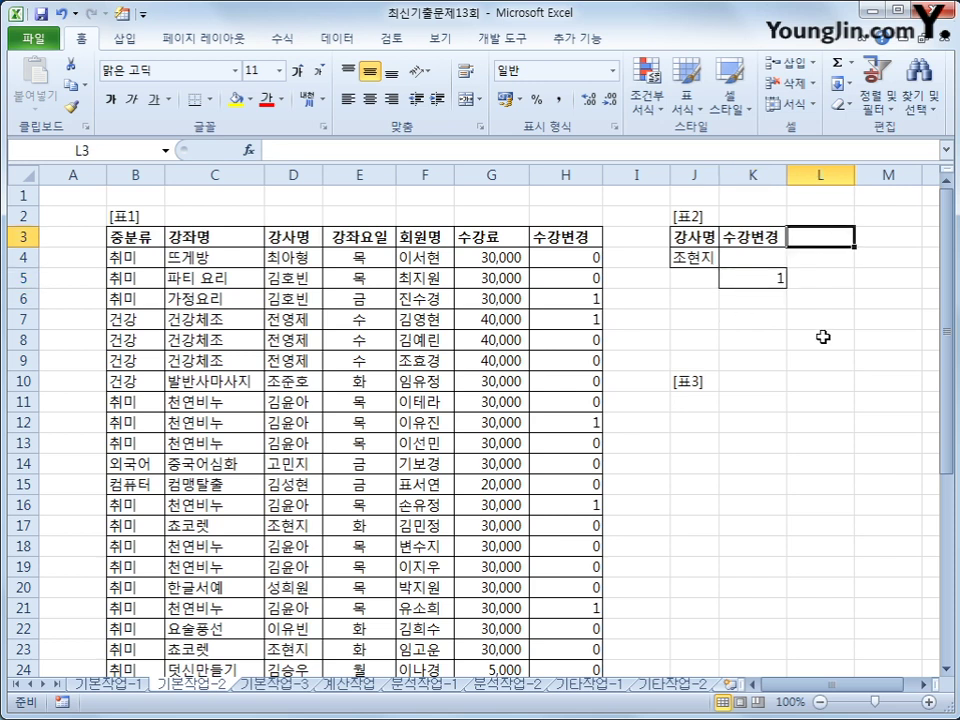
Enter the criteria header 조건 in L3, beside the 수강변경 header of [표2].
type("조건")
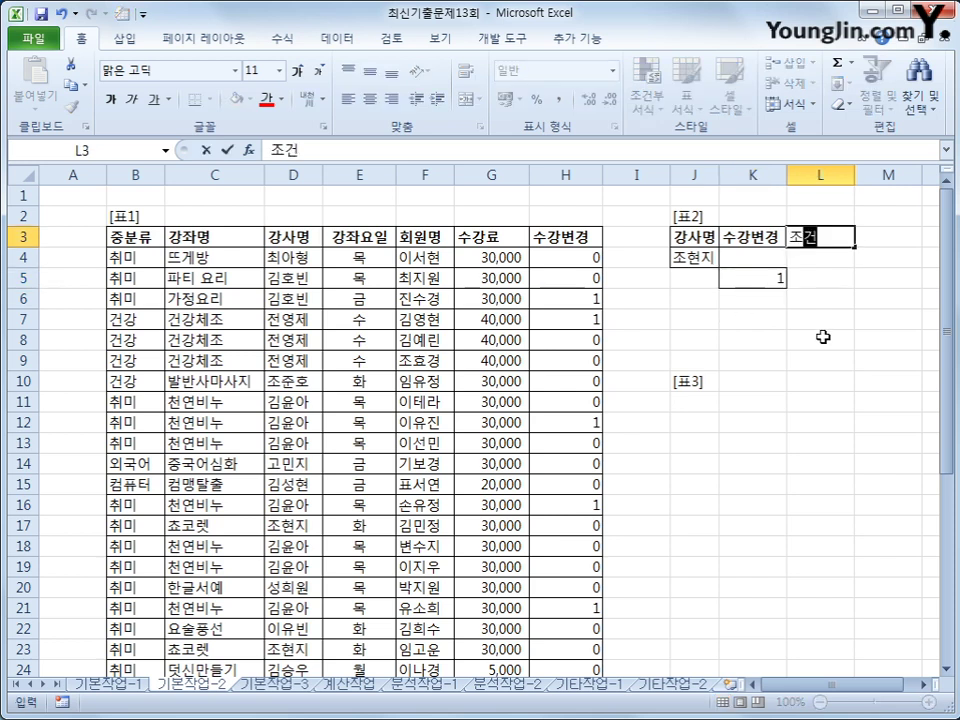
key("Return")
key("Return")
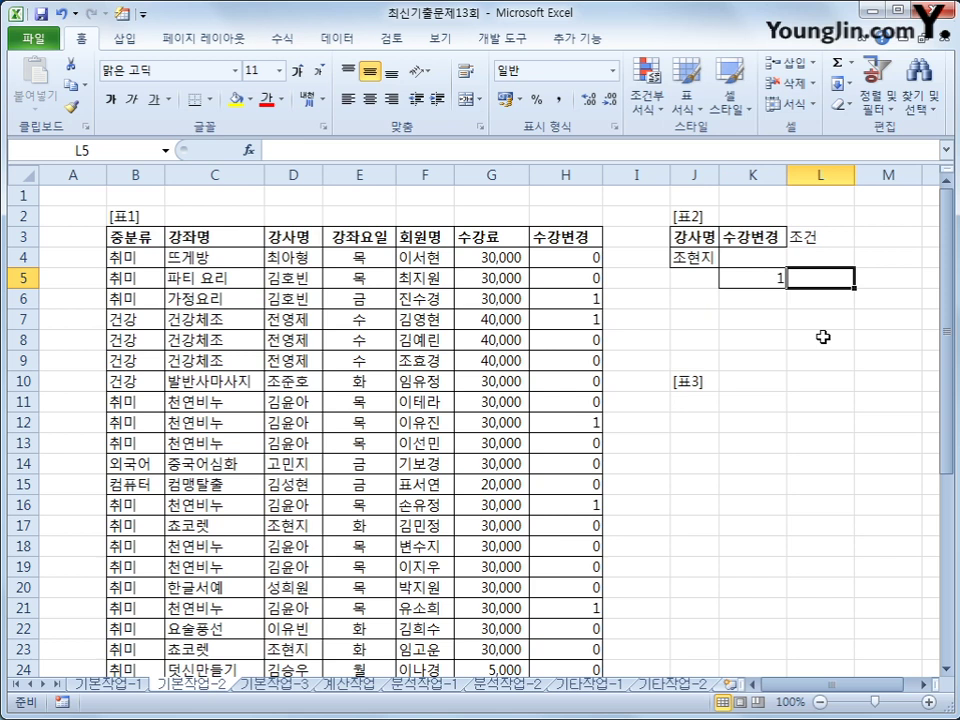
Enter the formula =OR(E4="화",E4="목") in L5 as the weekday criterion.
type("=")
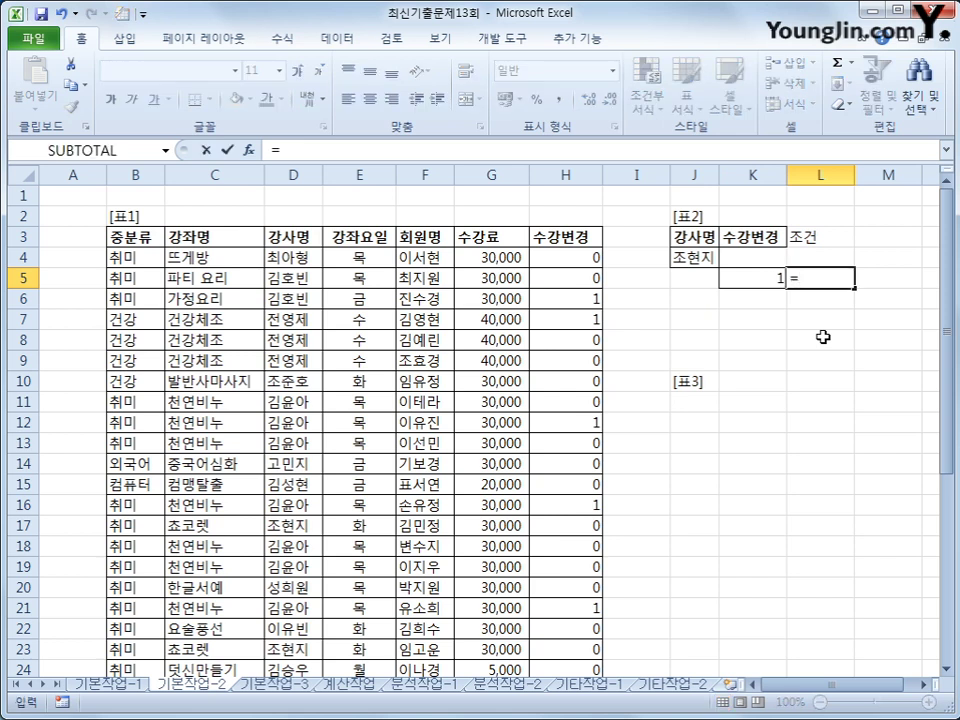
type("or(")
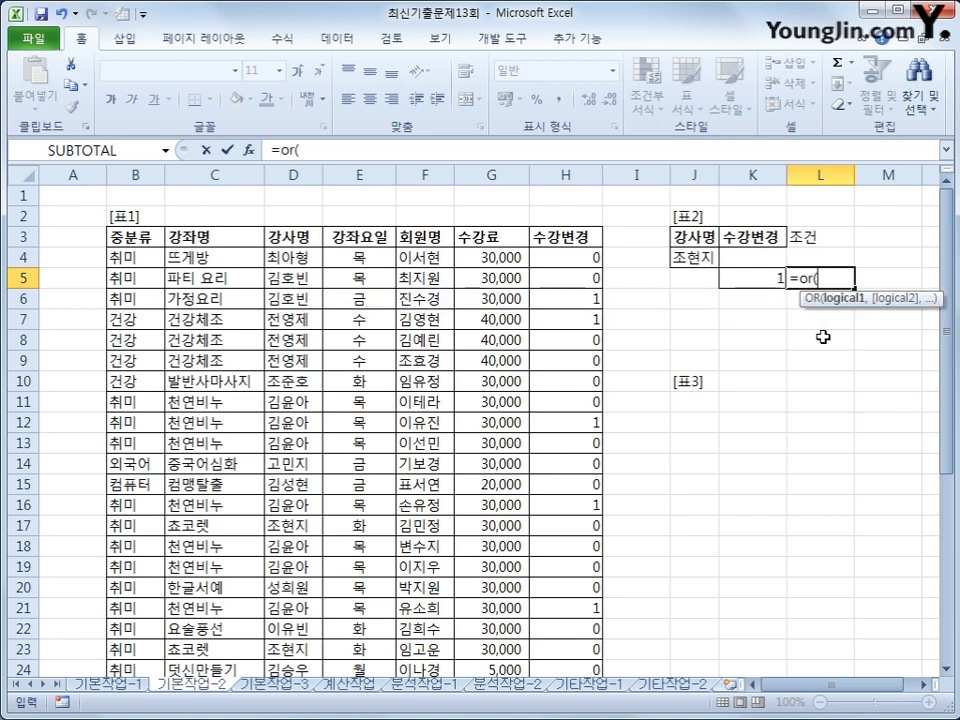
left_click(385, 259)
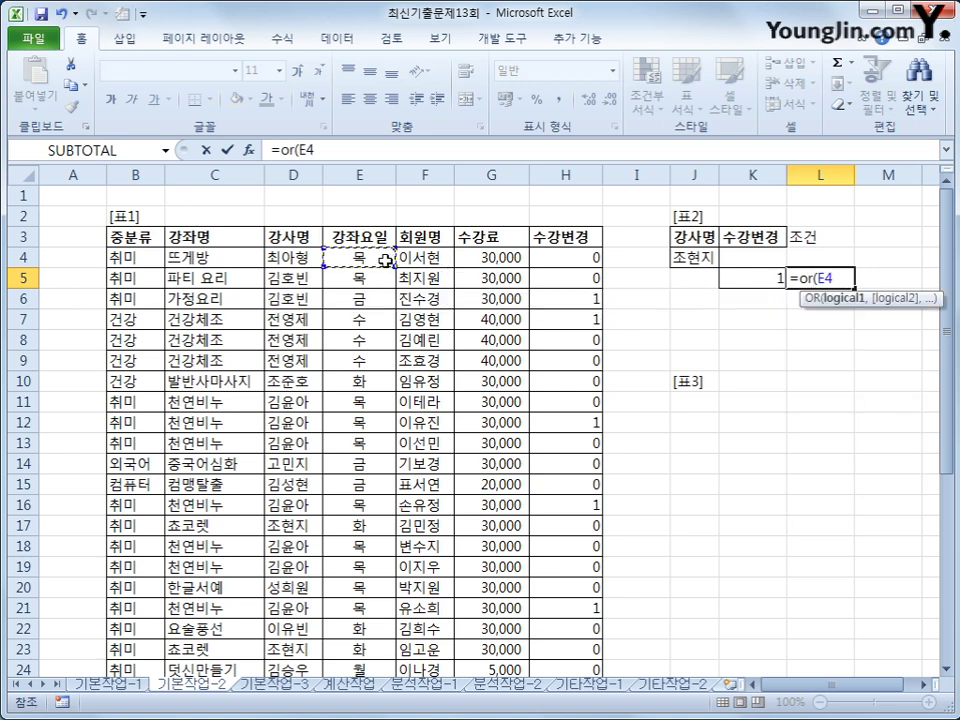
type("=")
type("\"화")
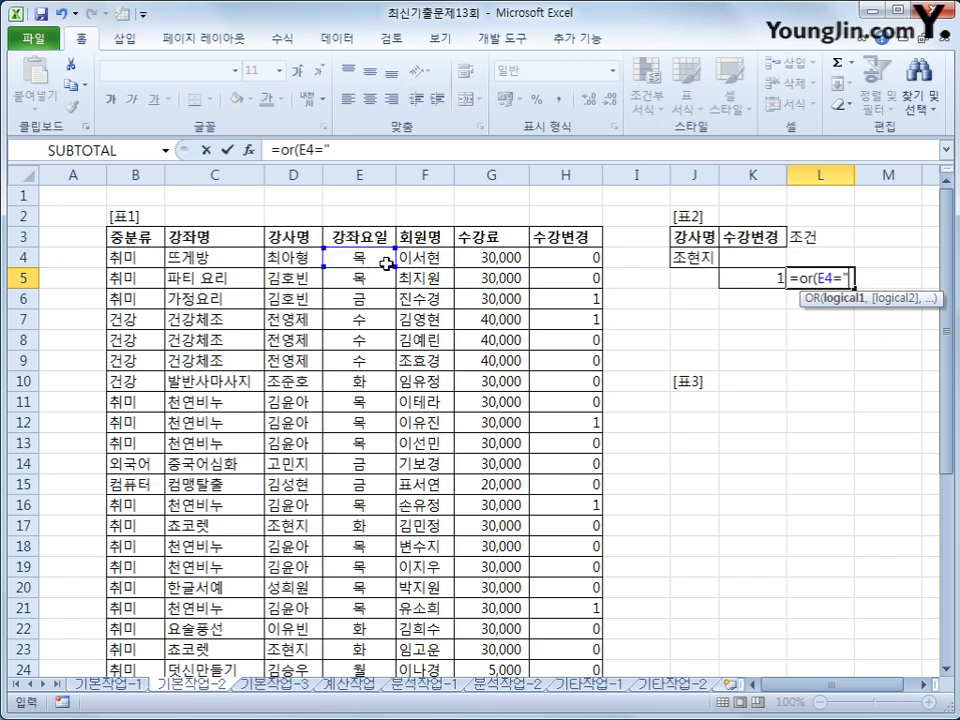
type("\",")
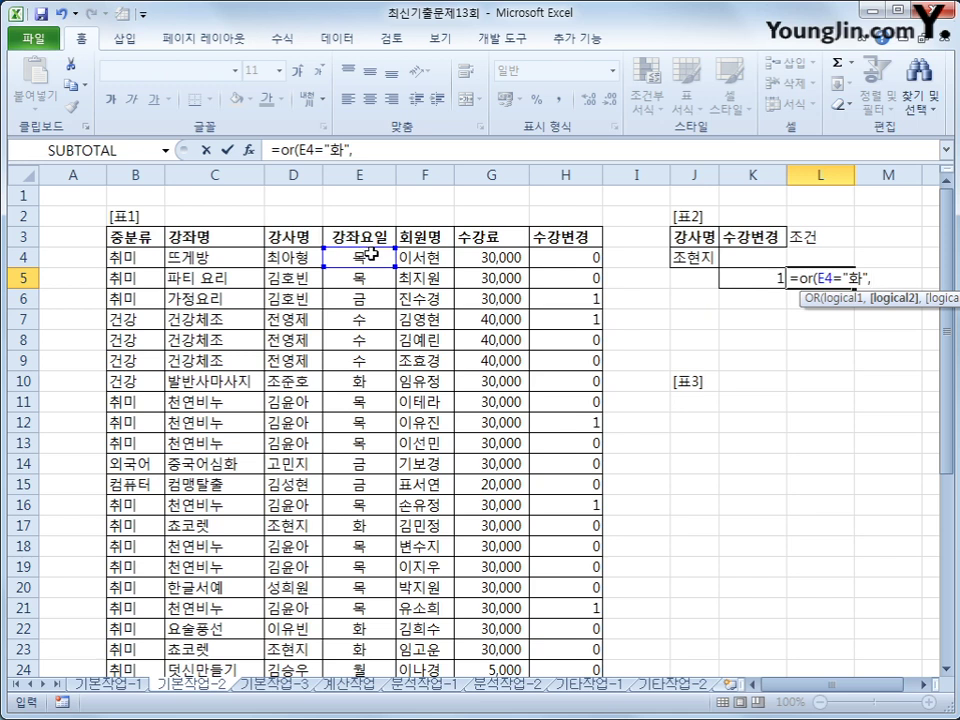
left_click(368, 253)
type("=\"")
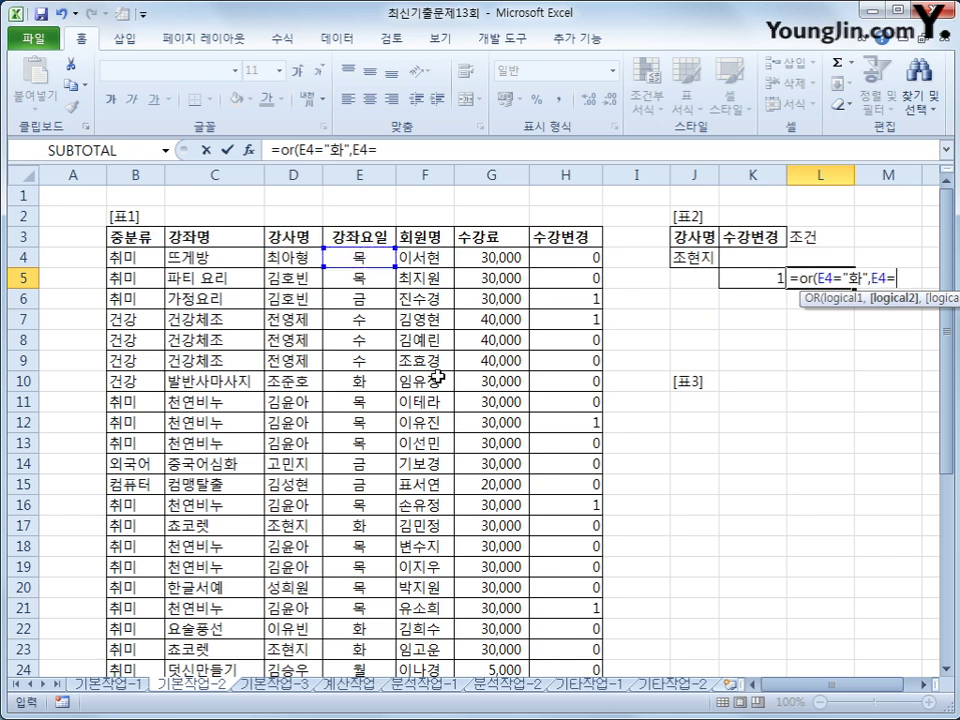
type("ah")
key("BackSpace")
key("BackSpace")
type("모ㄱ\")")
key("Return")
key("Up")
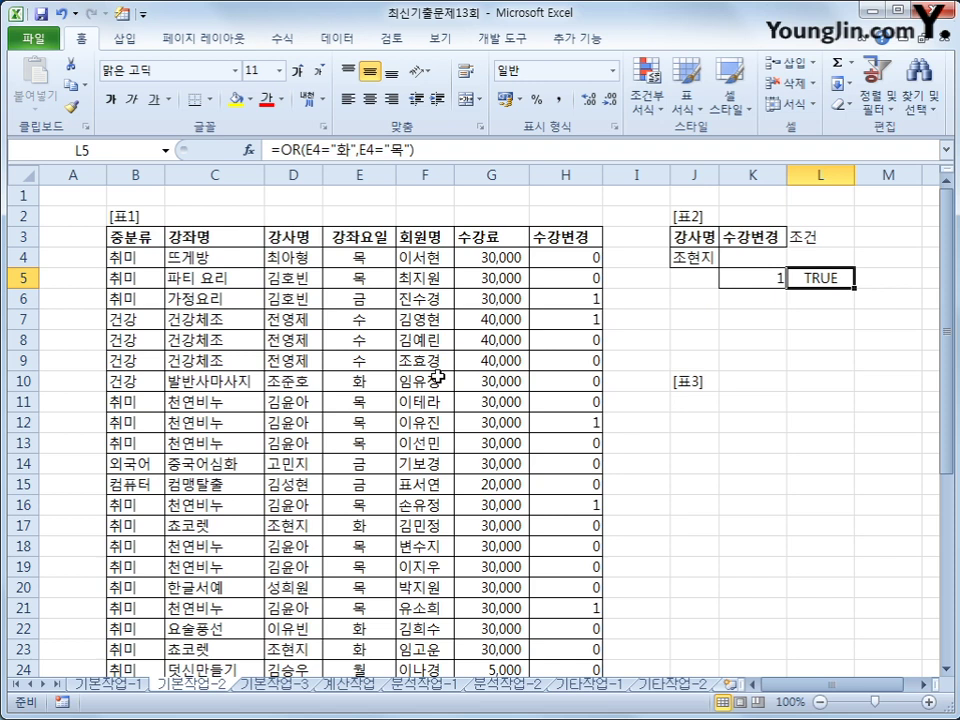
Copy the 강사명 header from D3 into J11 under [표3].
left_click(287, 240)
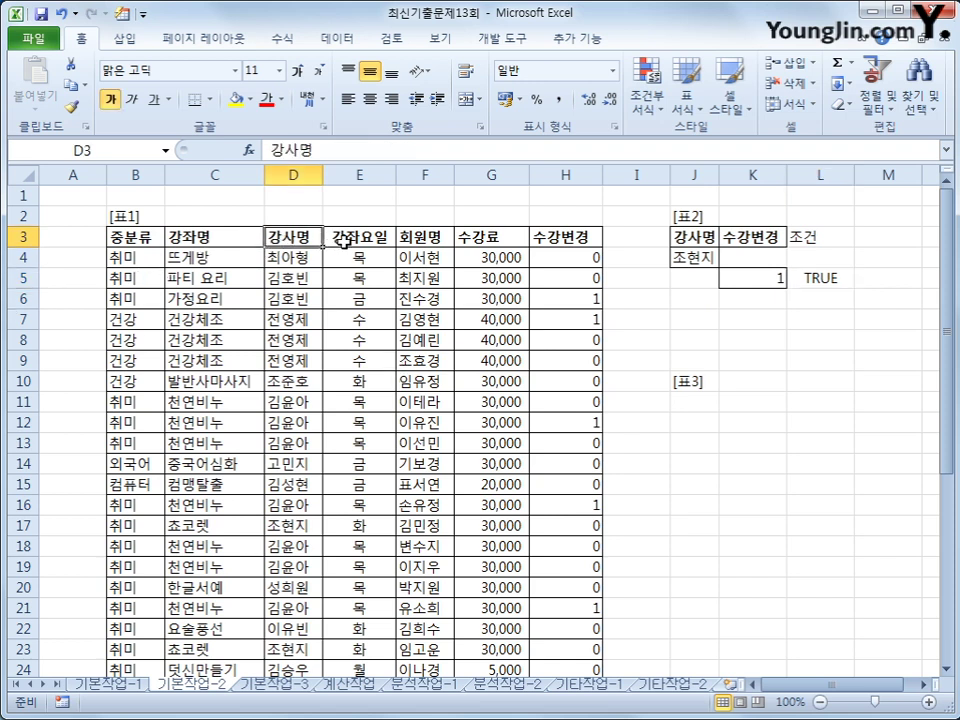
key("ctrl+c")
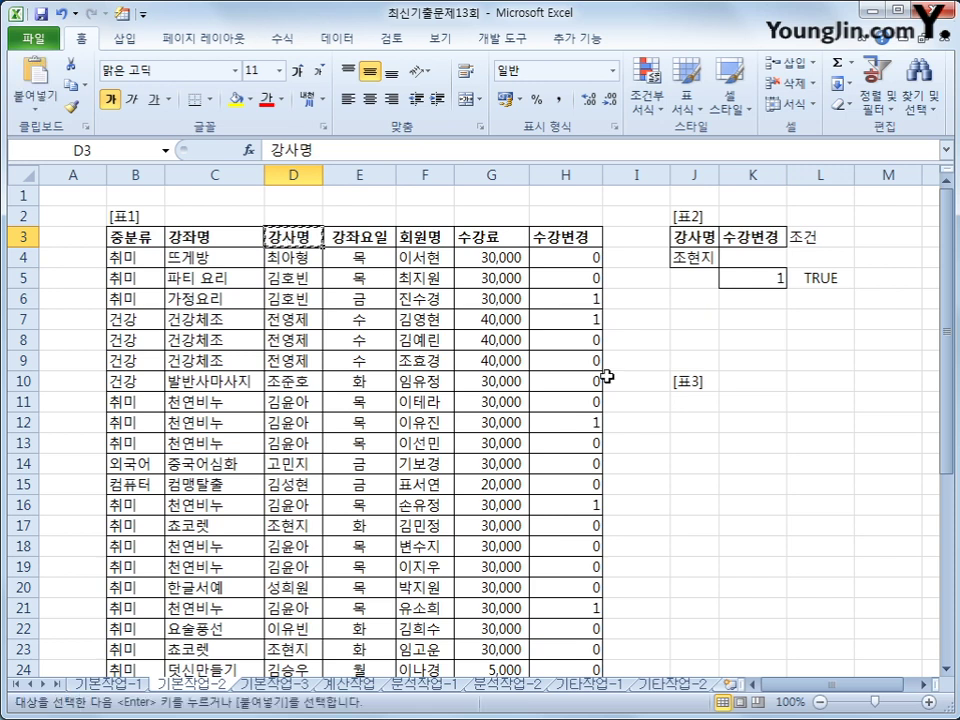
left_click(700, 402)
key("ctrl+v")
Copy the 강좌명, 강좌요일, 회원명, 수강료 and 수강변경 headers of [표1] into [표3], starting at K11.
left_click(193, 237)
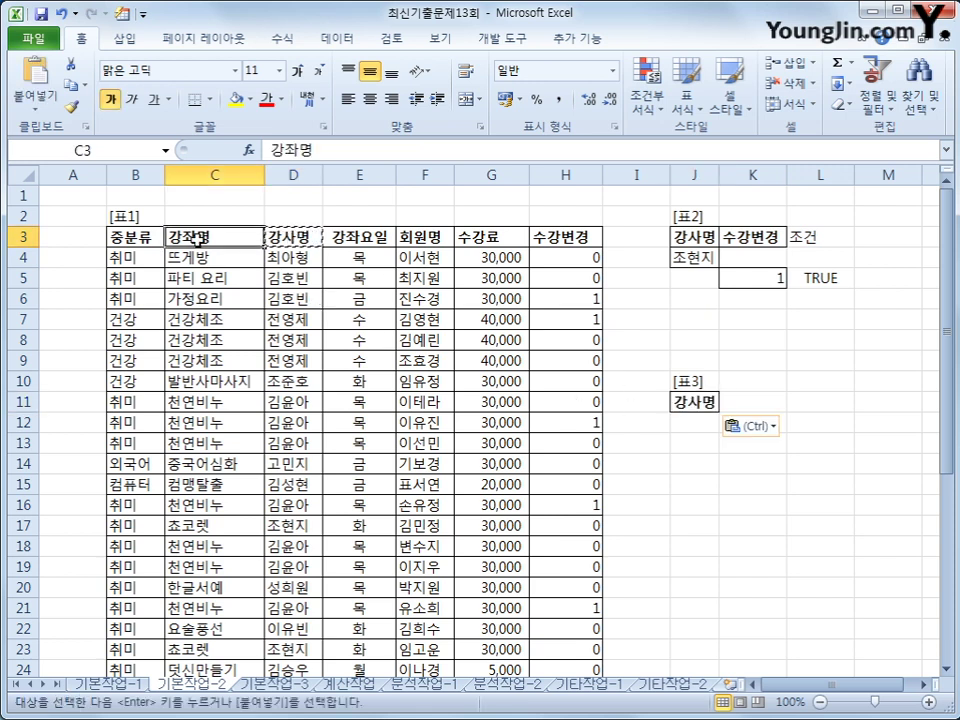
left_click(365, 240, "ctrl")
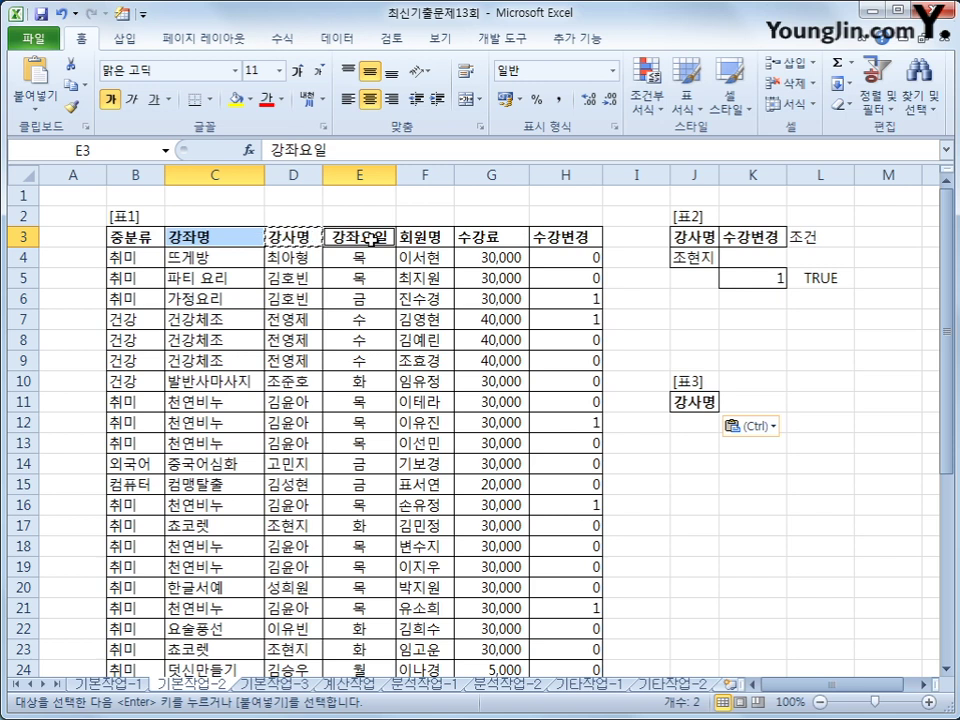
left_click(436, 238, "ctrl")
left_click(474, 239, "ctrl")
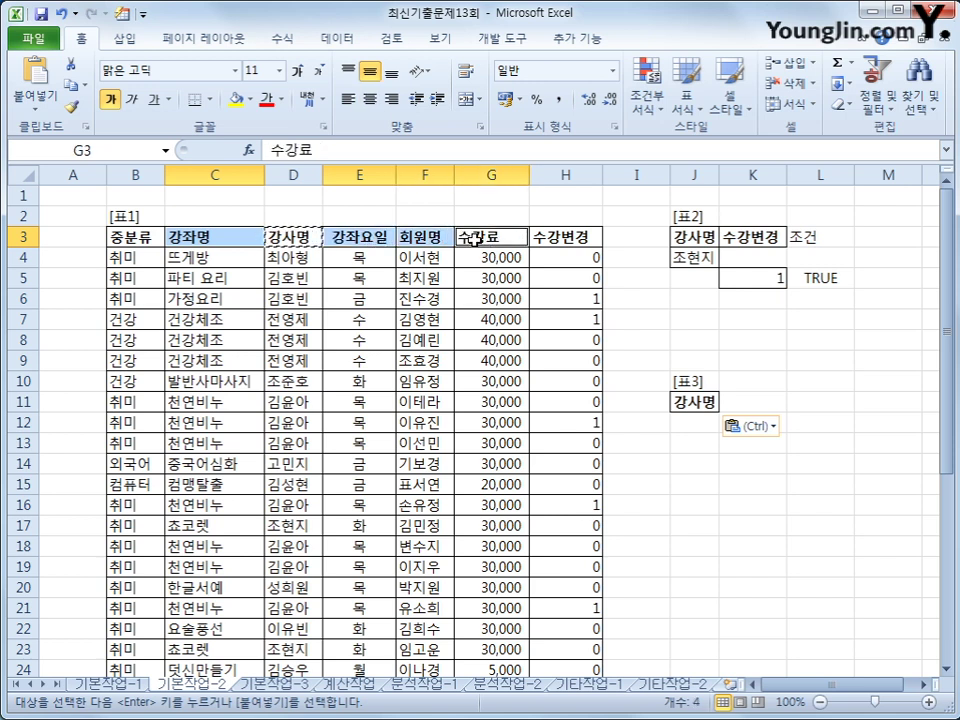
left_click(556, 242, "ctrl")
key("ctrl+c")
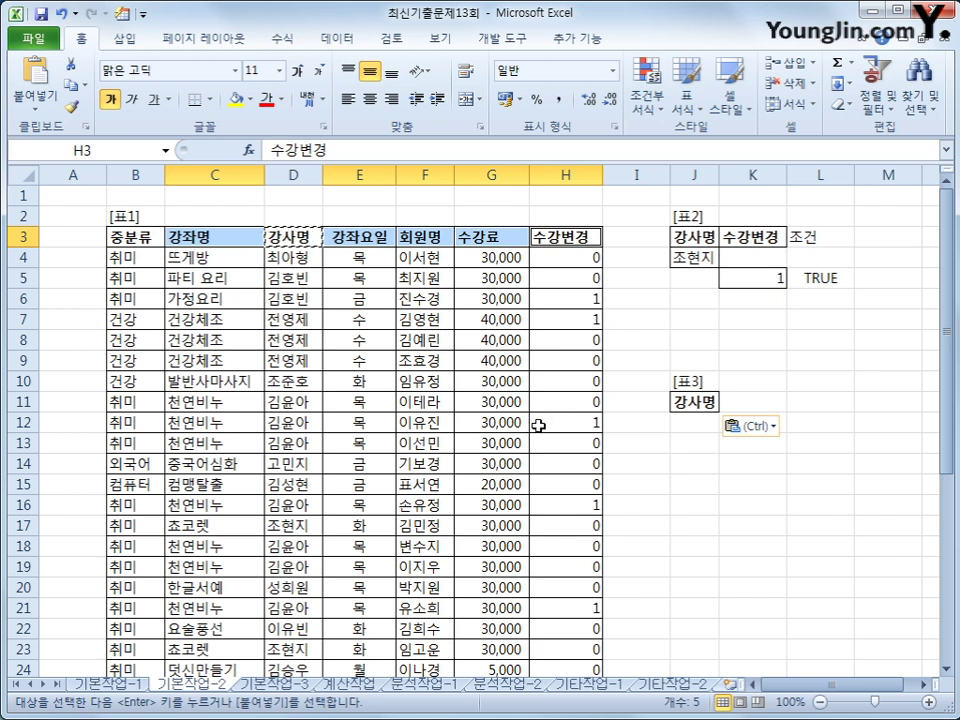
left_click(754, 401)
key("ctrl+v")
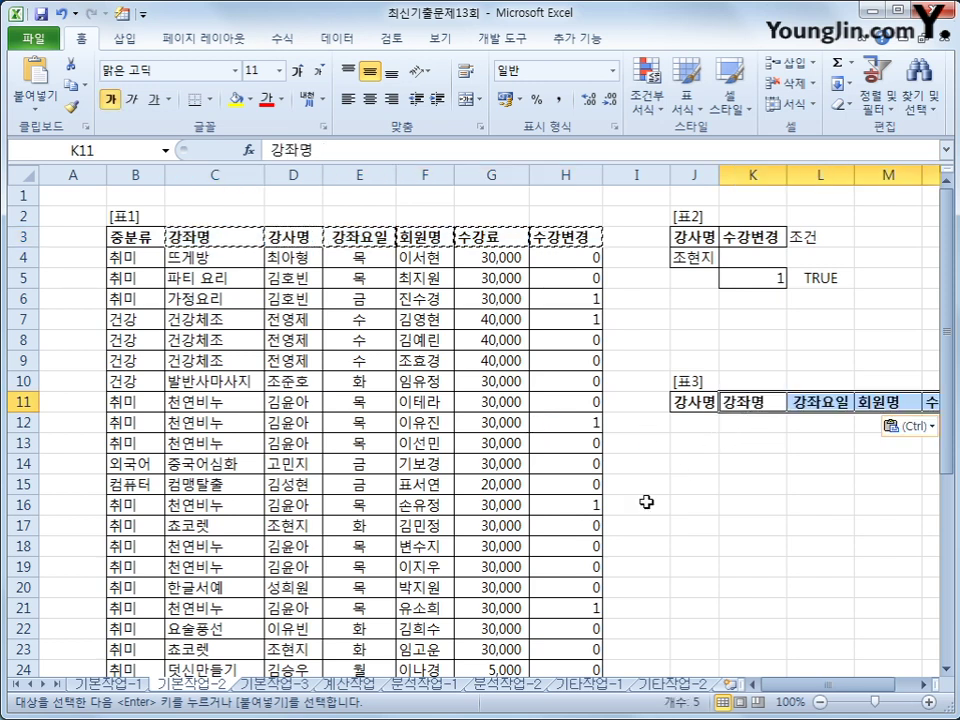
left_click(680, 403)
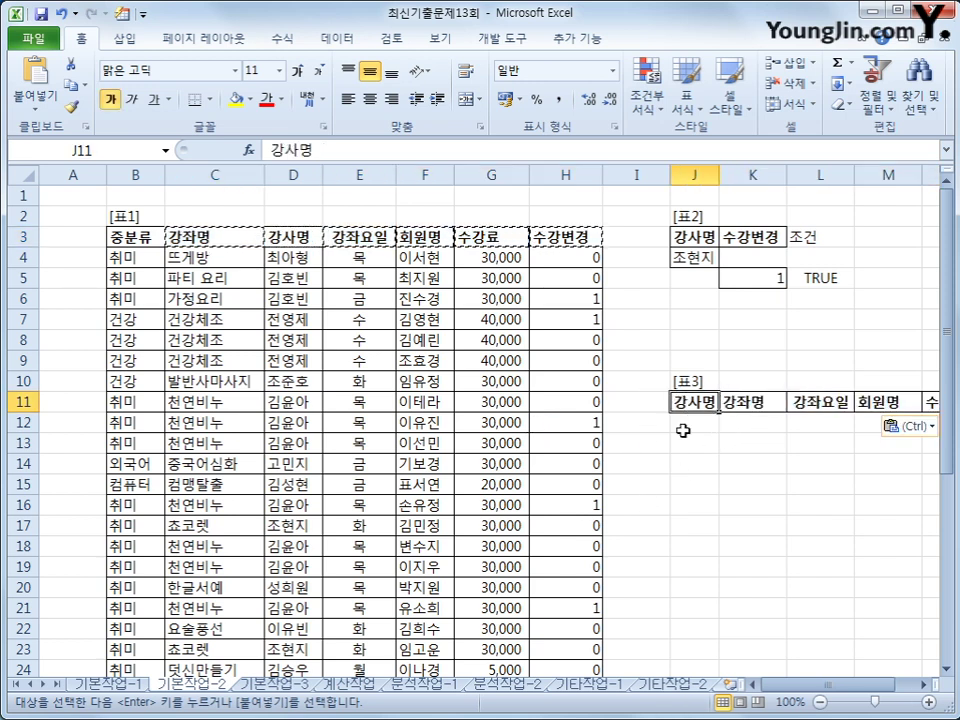
left_click(919, 685)
left_click(919, 685)
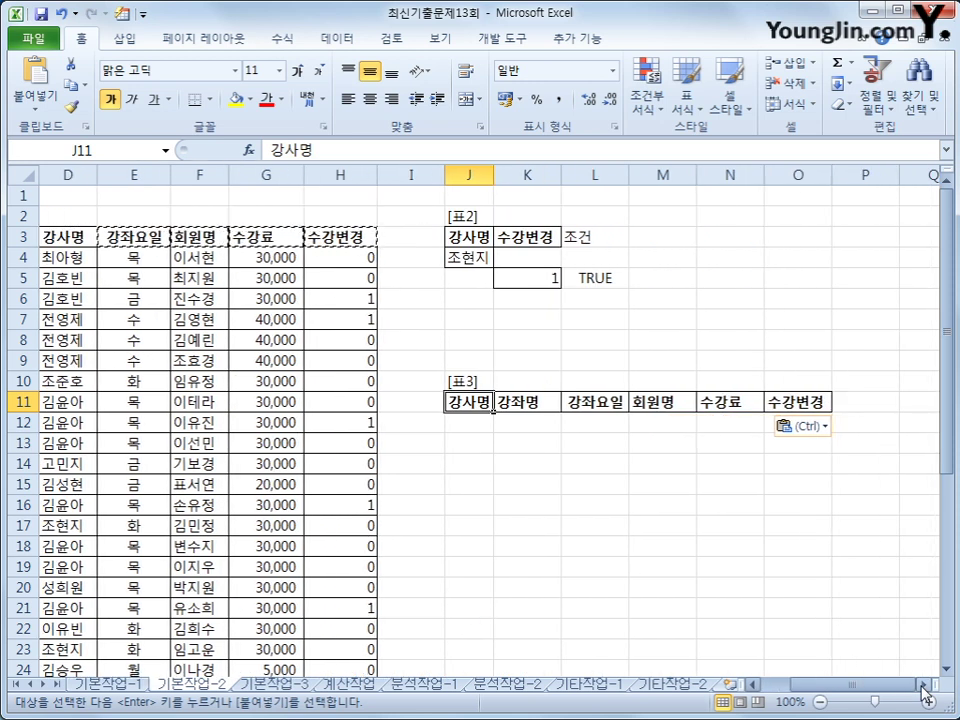
Run an advanced filter on B3:H38 with the criteria range J3:L5, copying the results to J11:O11.
left_click(168, 340)
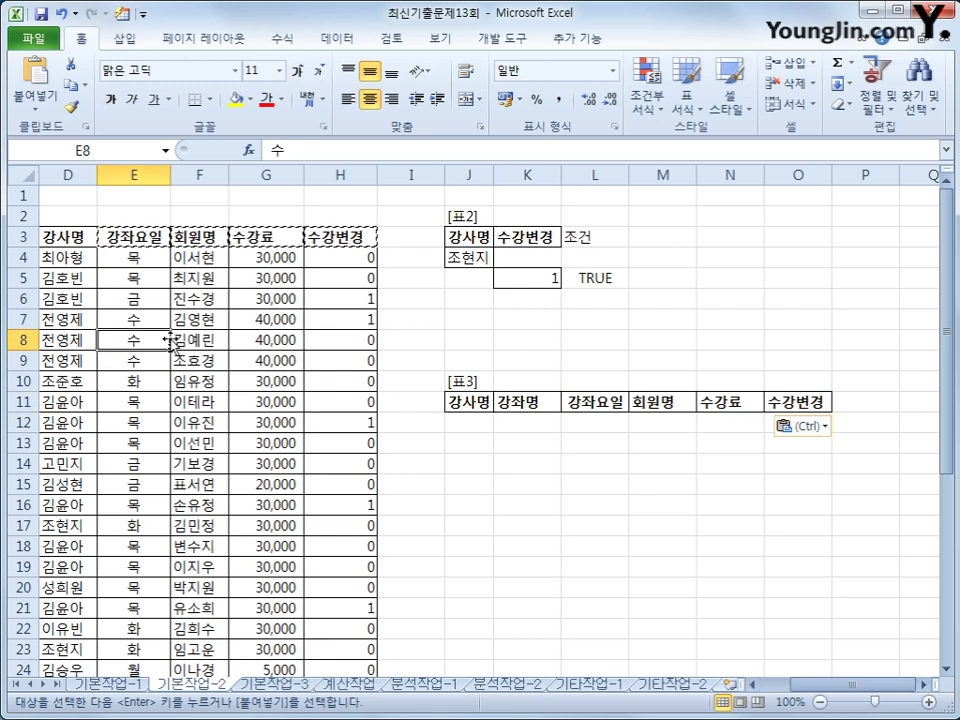
left_click(327, 40)
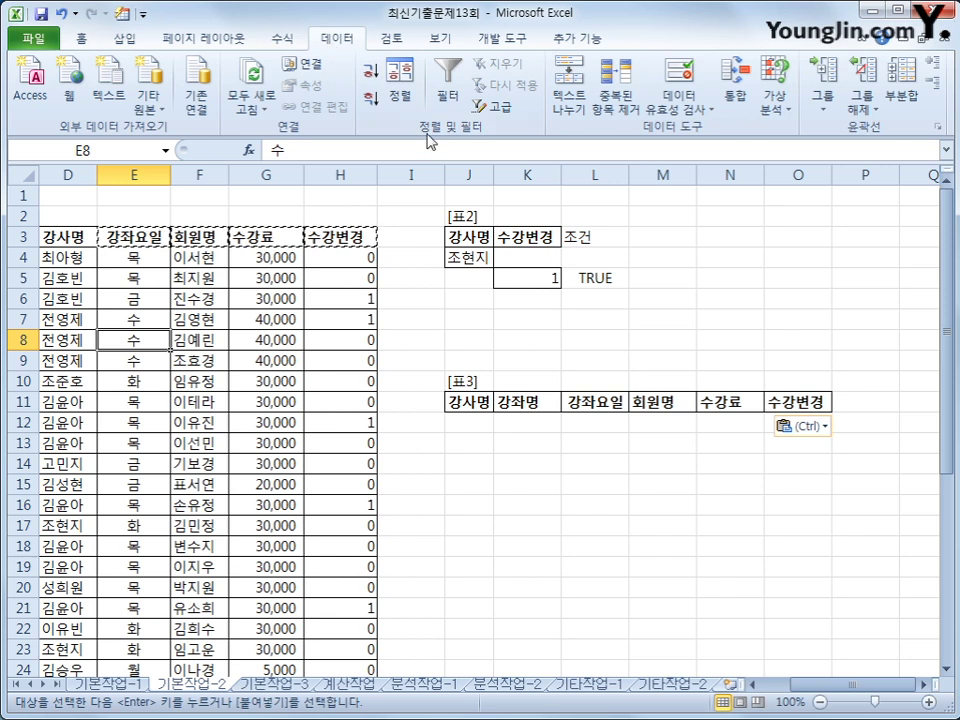
left_click(491, 108)
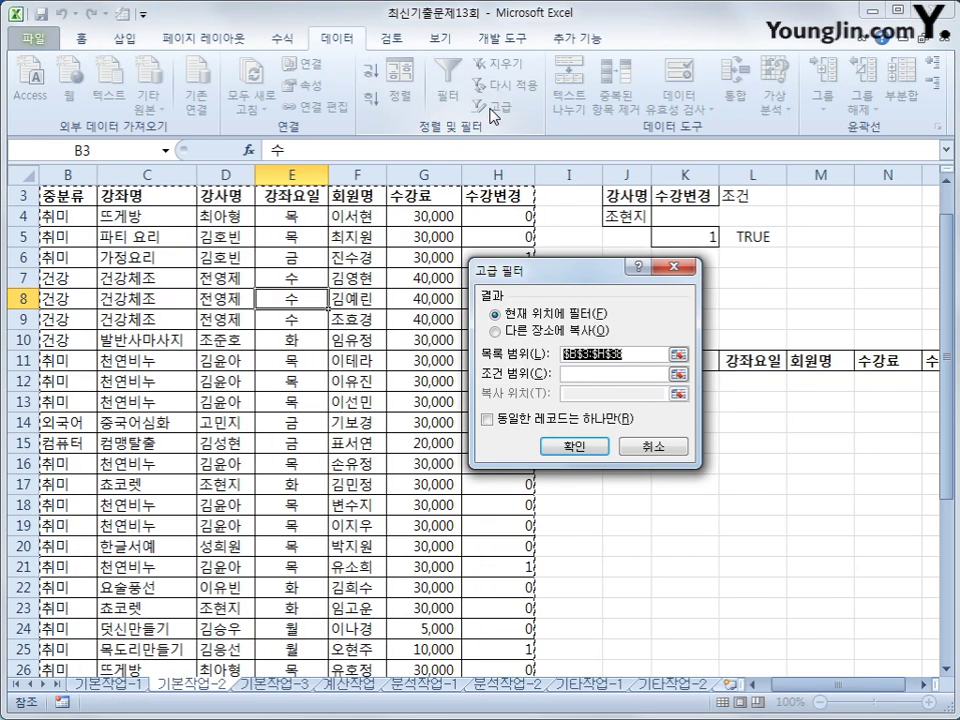
left_click(600, 374)
left_click_drag(611, 204, 765, 243)
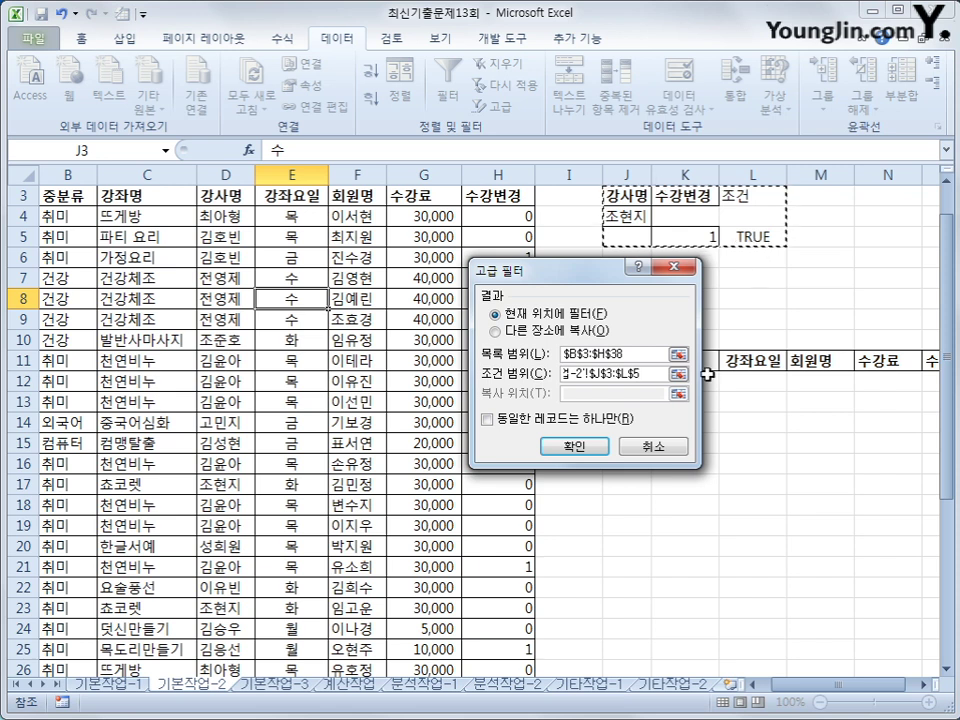
left_click(515, 331)
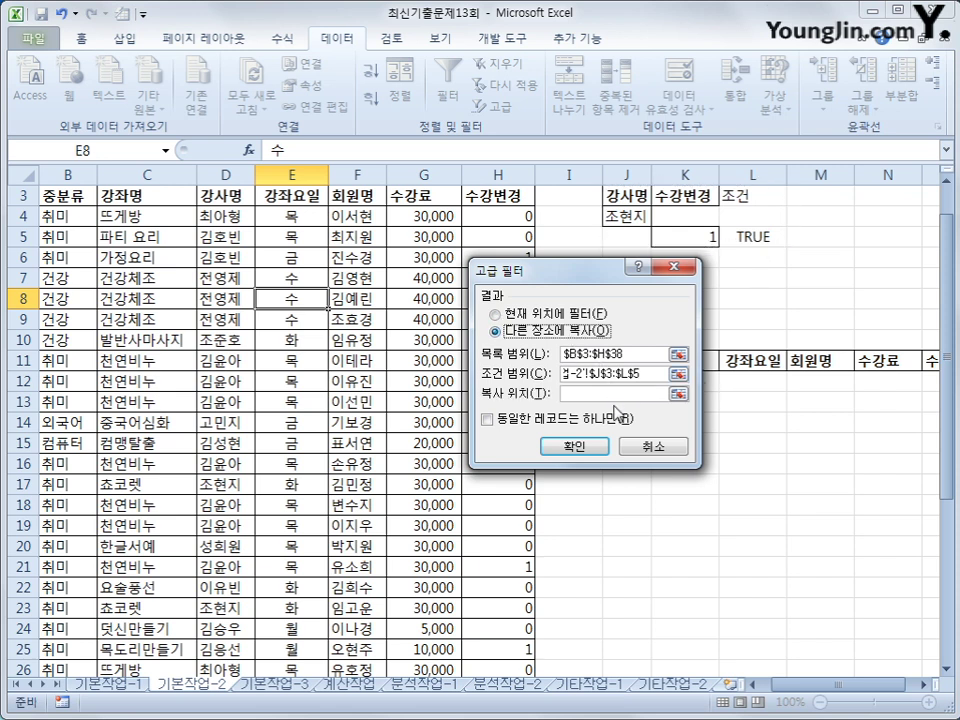
left_click_drag(609, 279, 397, 311)
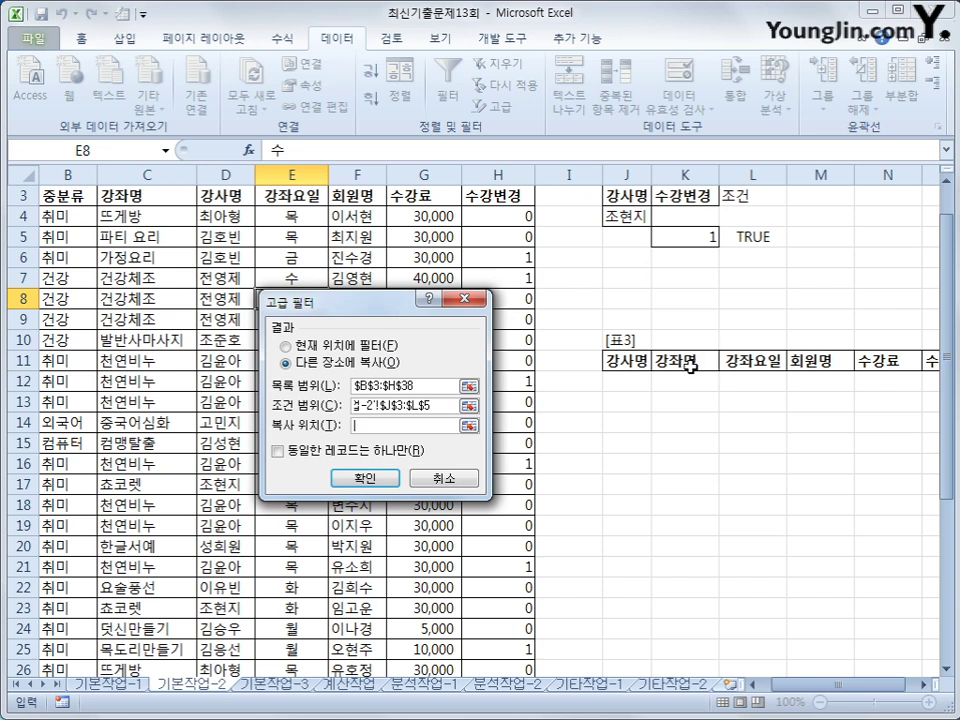
left_click_drag(615, 361, 806, 375)
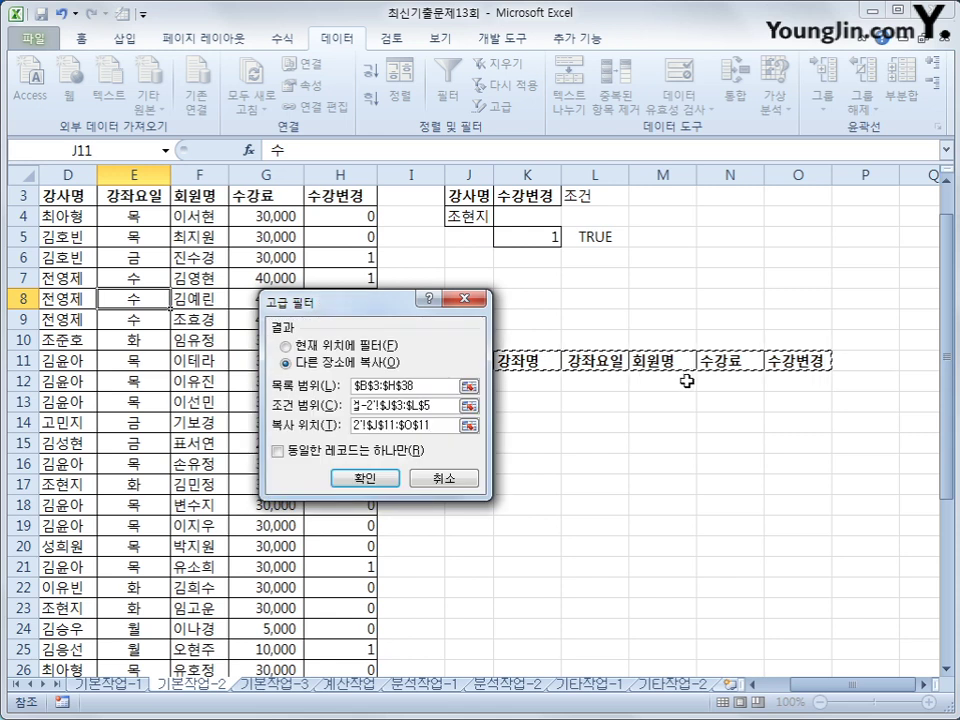
left_click(364, 478)
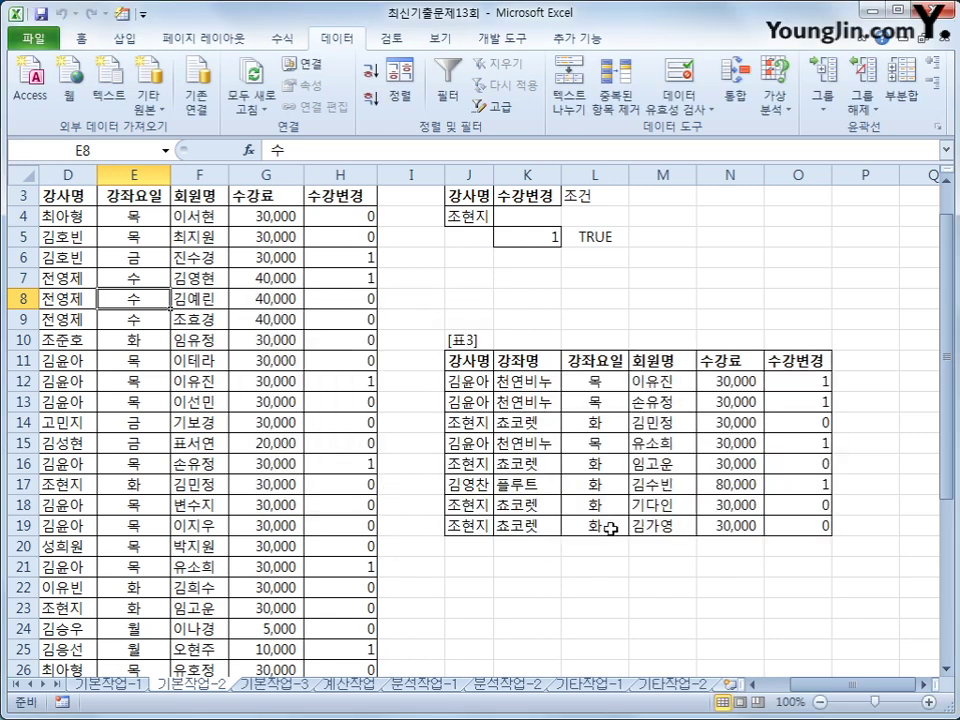
left_click_drag(468, 196, 605, 240)
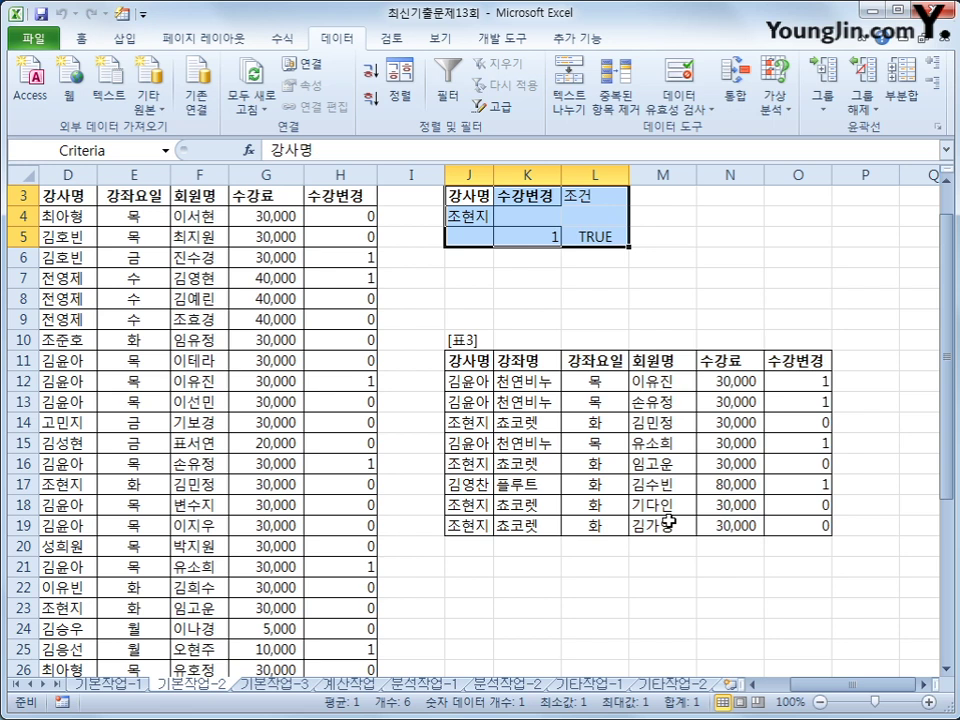
left_click(825, 684)
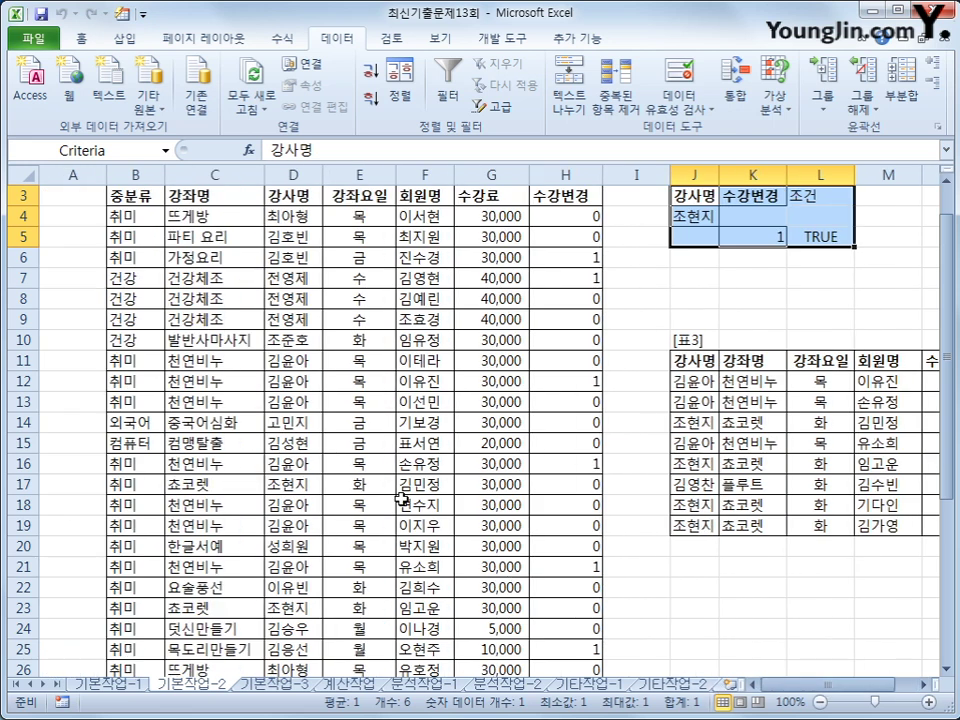
scroll(299, 379, "up", 1)
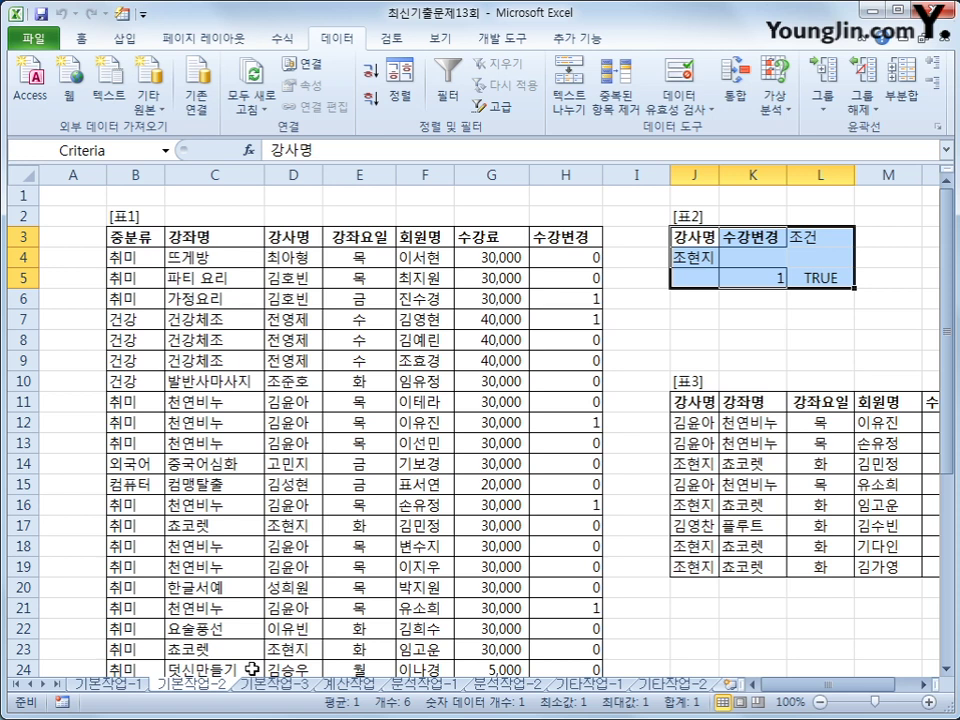
On the 기본작업-3 sheet, start a new formula-based conditional formatting rule for the data range B4:I32.
left_click(273, 684)
scroll(461, 590, "down", 4)
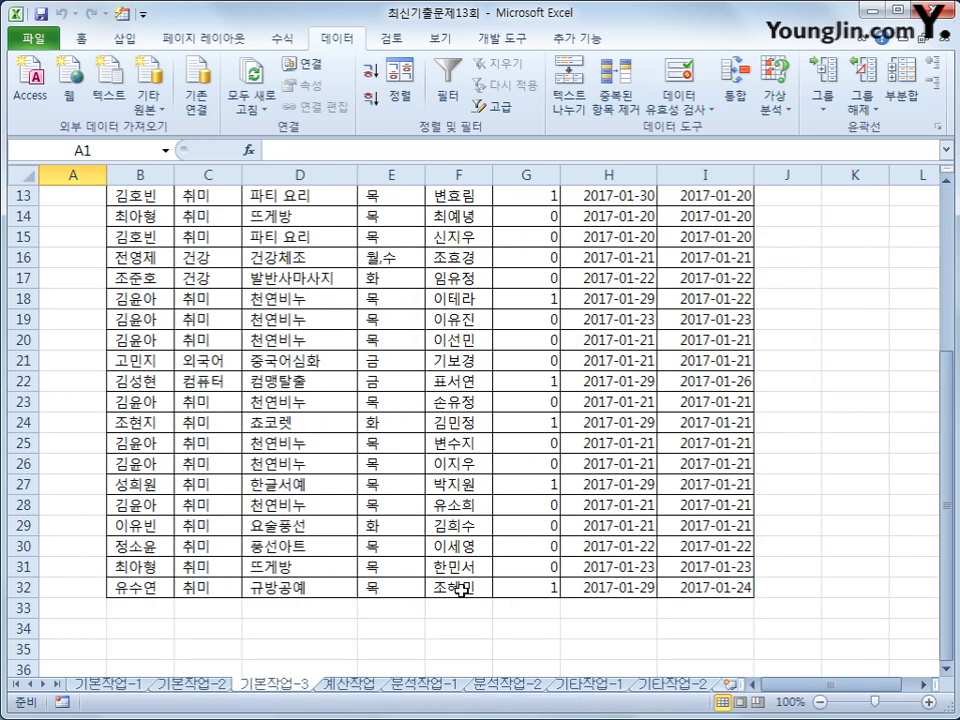
scroll(461, 590, "up", 4)
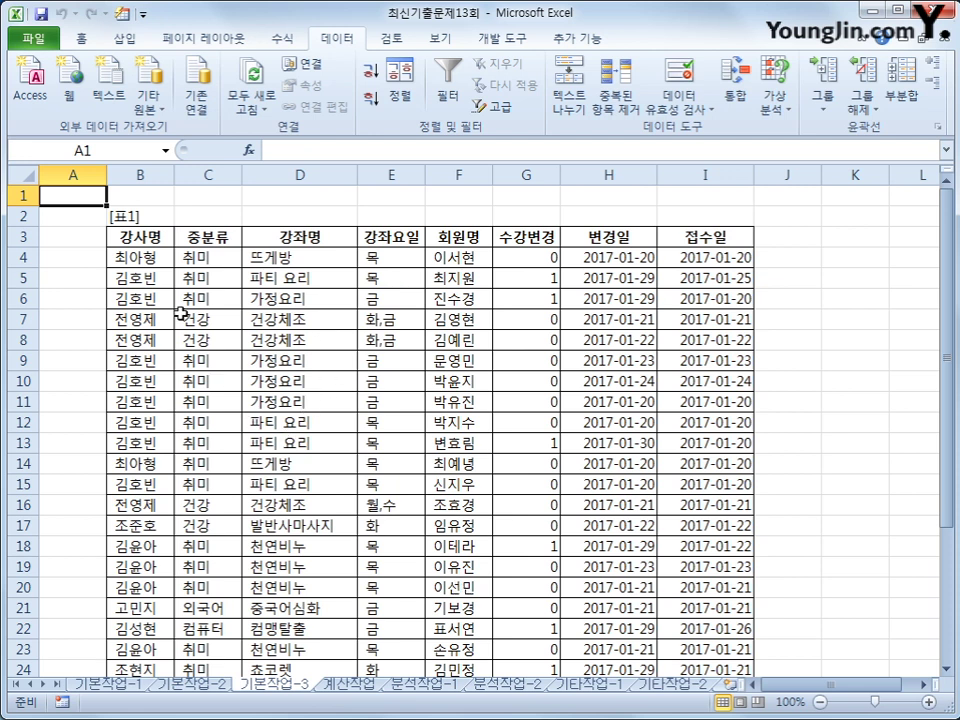
left_click(145, 264)
left_click_drag(145, 264, 697, 614)
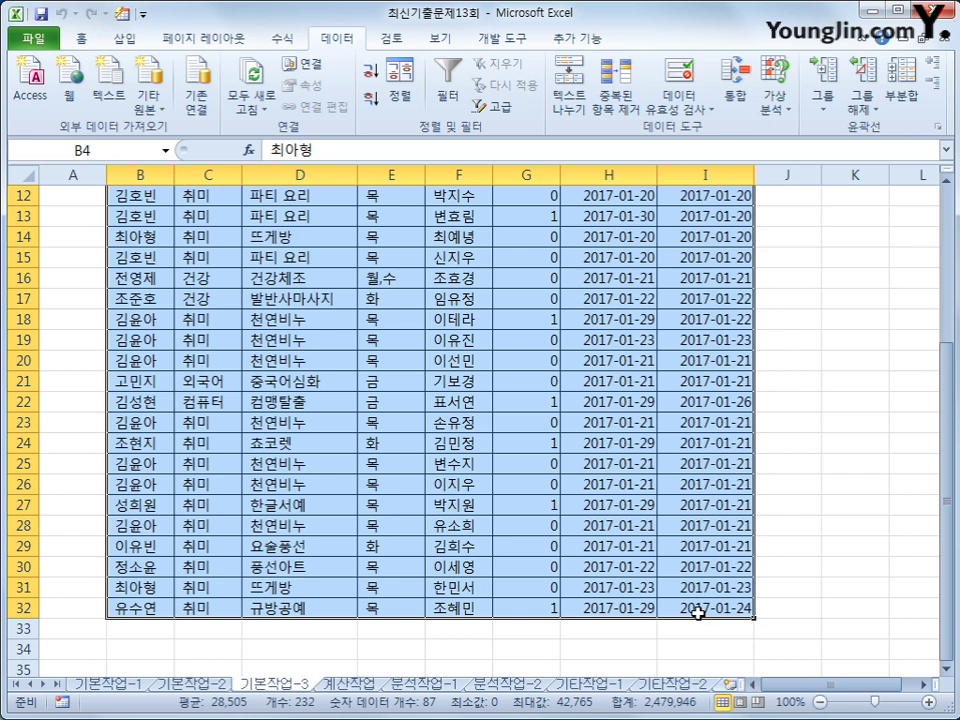
left_click(70, 39)
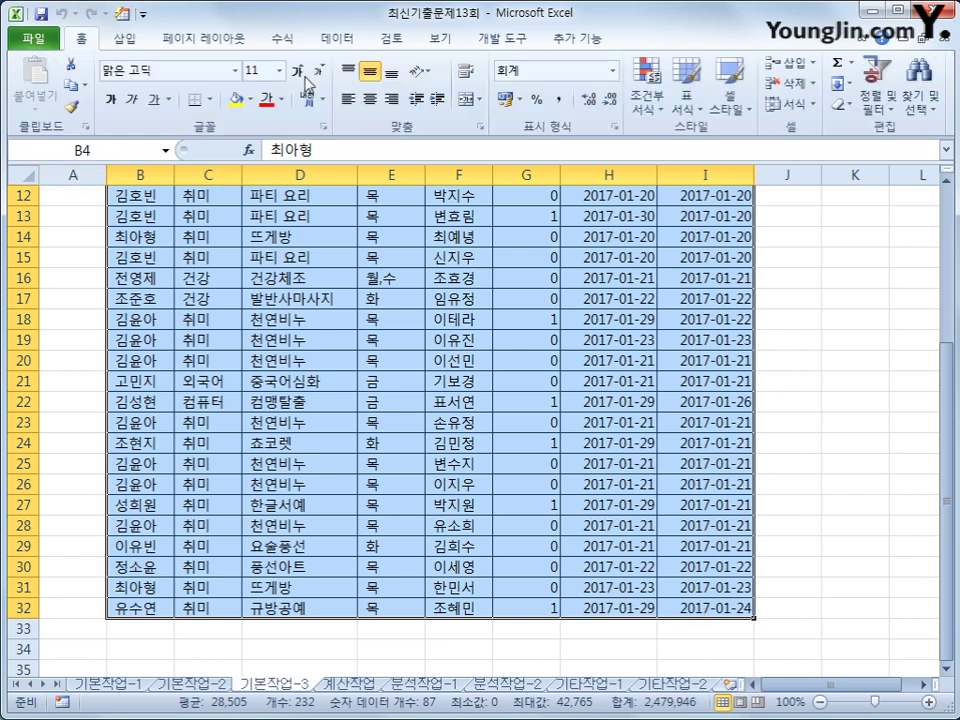
left_click(651, 102)
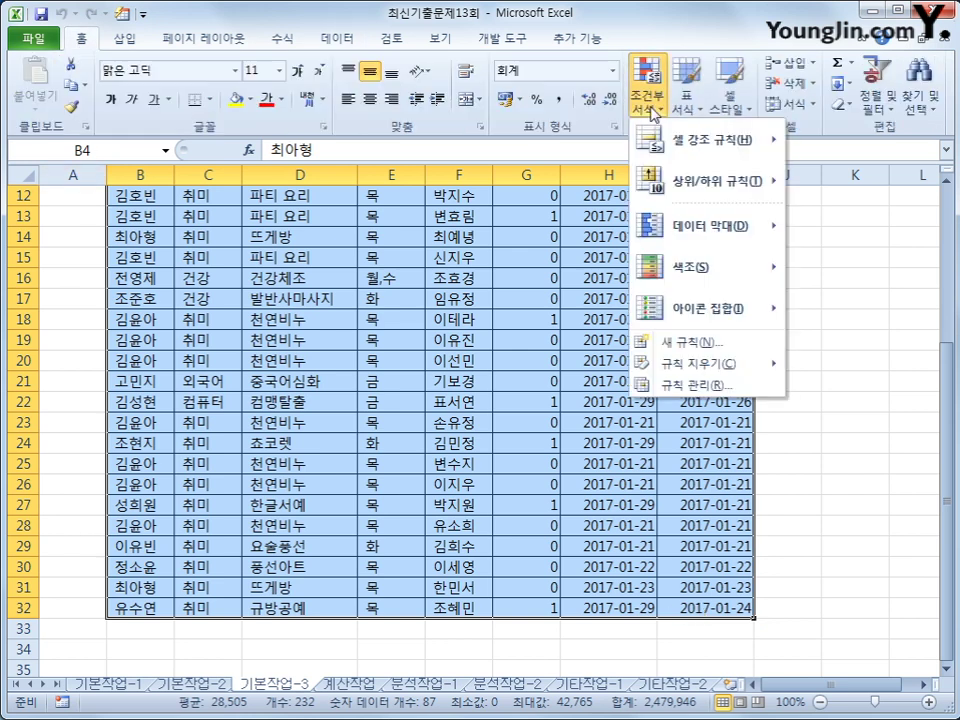
left_click(705, 356)
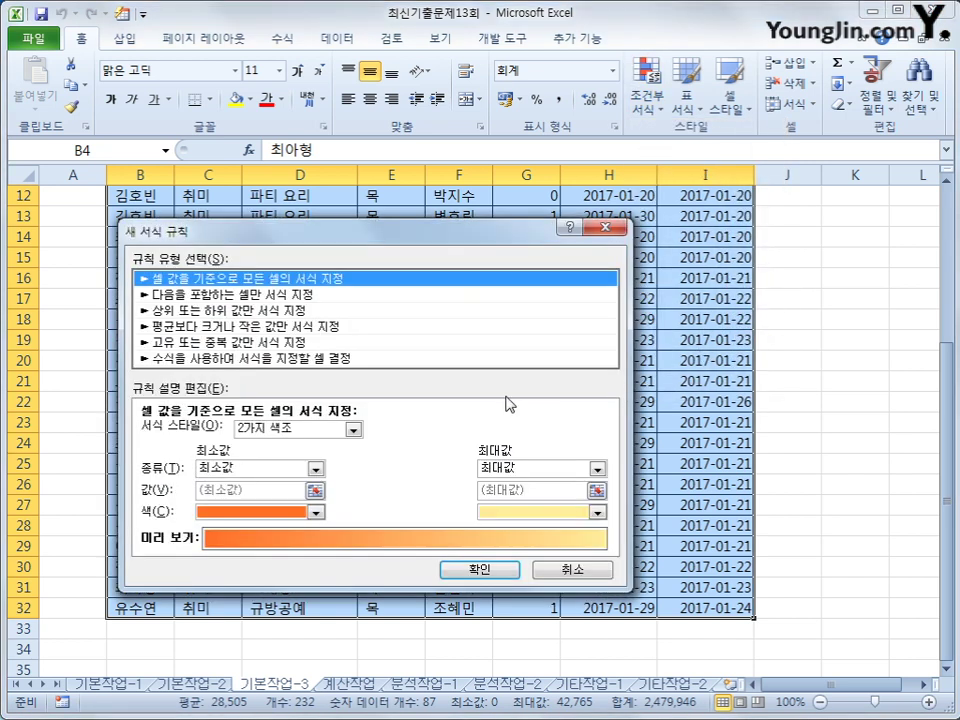
left_click(428, 362)
left_click(341, 435)
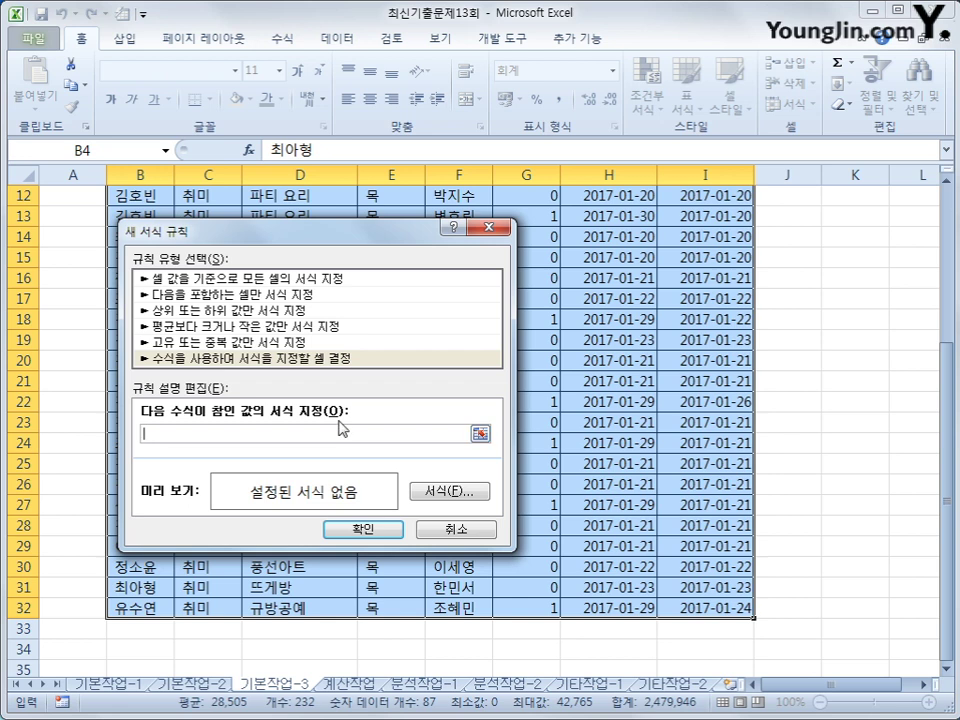
Begin the rule formula with =or(len($E4)>=2,days360( using a column-locked reference to the 강좌요일 cell.
type("=")
type("ㅋ")
type("or(")
type("len(")
left_click_drag(945, 250, 945, 212)
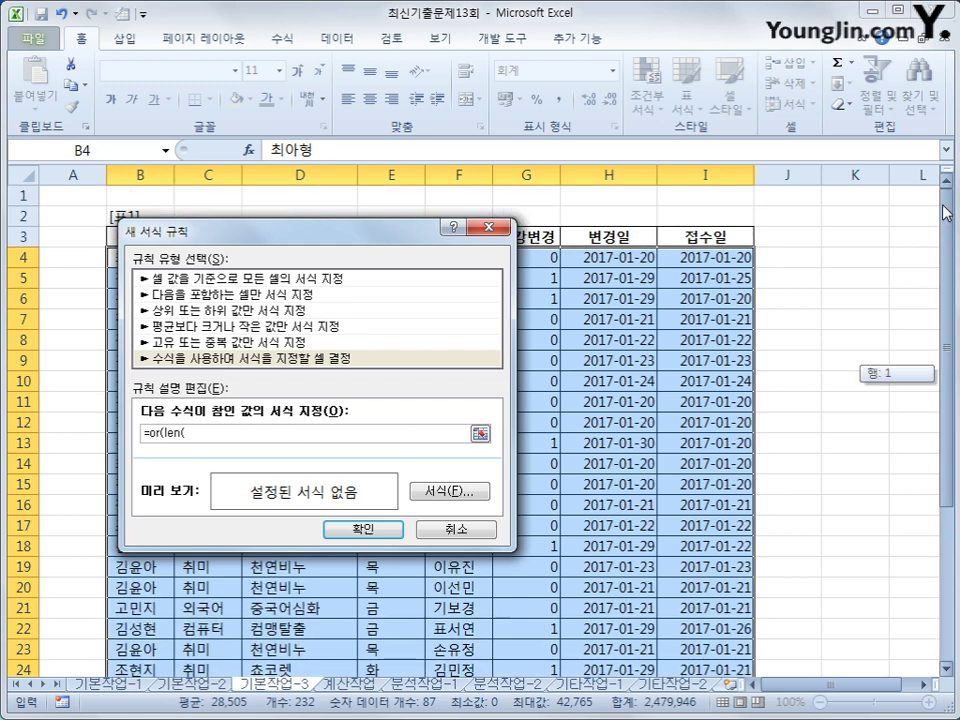
left_click_drag(200, 228, 427, 320)
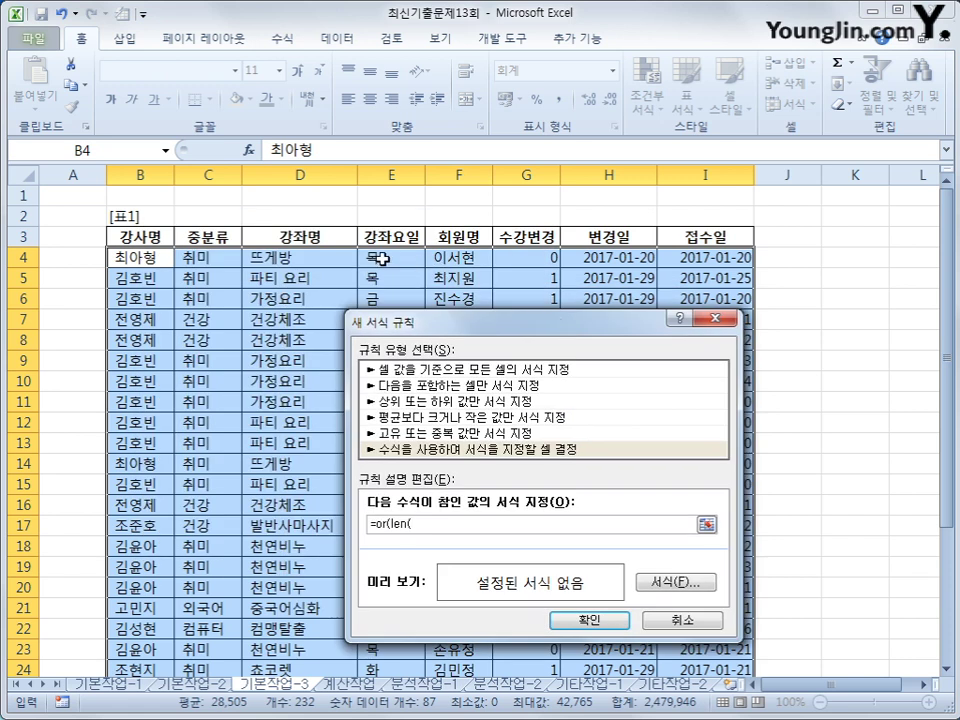
left_click(383, 259)
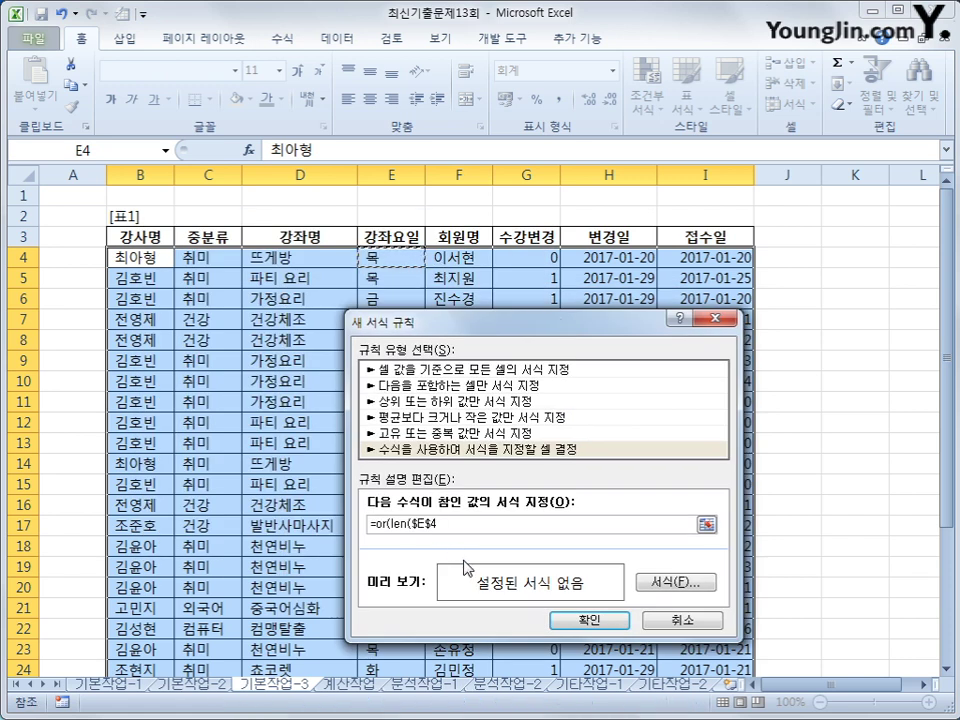
key("F4")
key("F4")
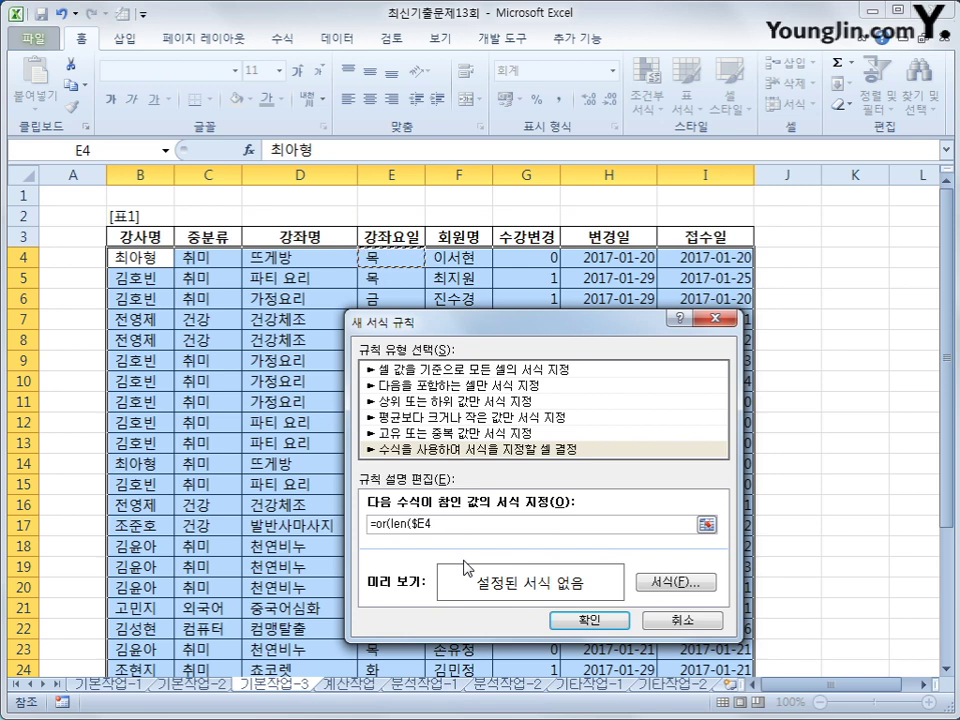
type(")>=2,")
type("days")
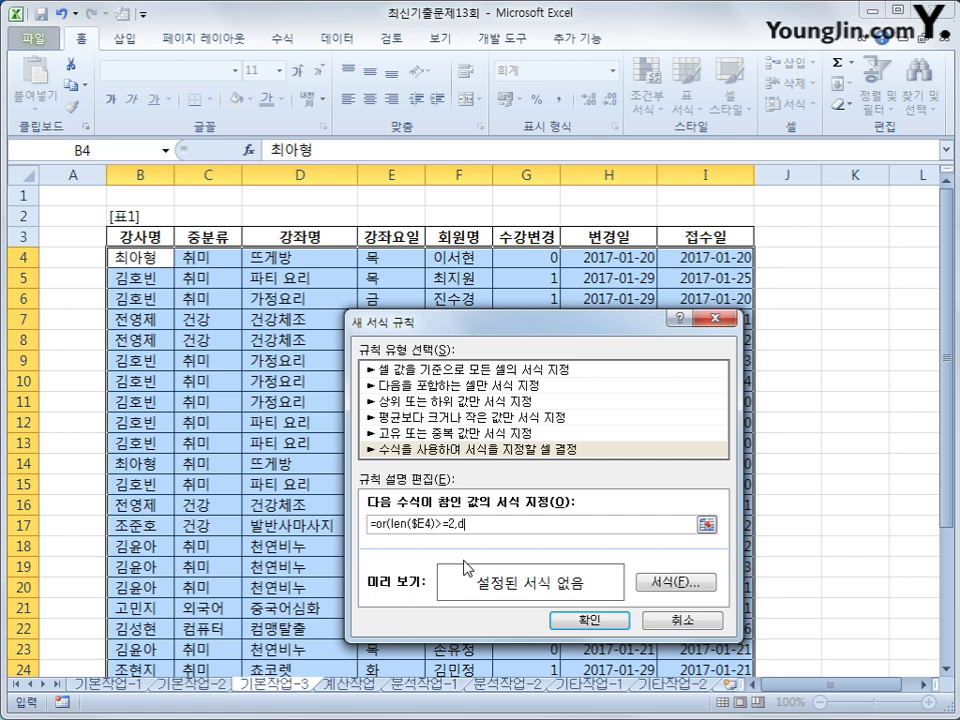
type("60(")
left_click(698, 257)
type(",")
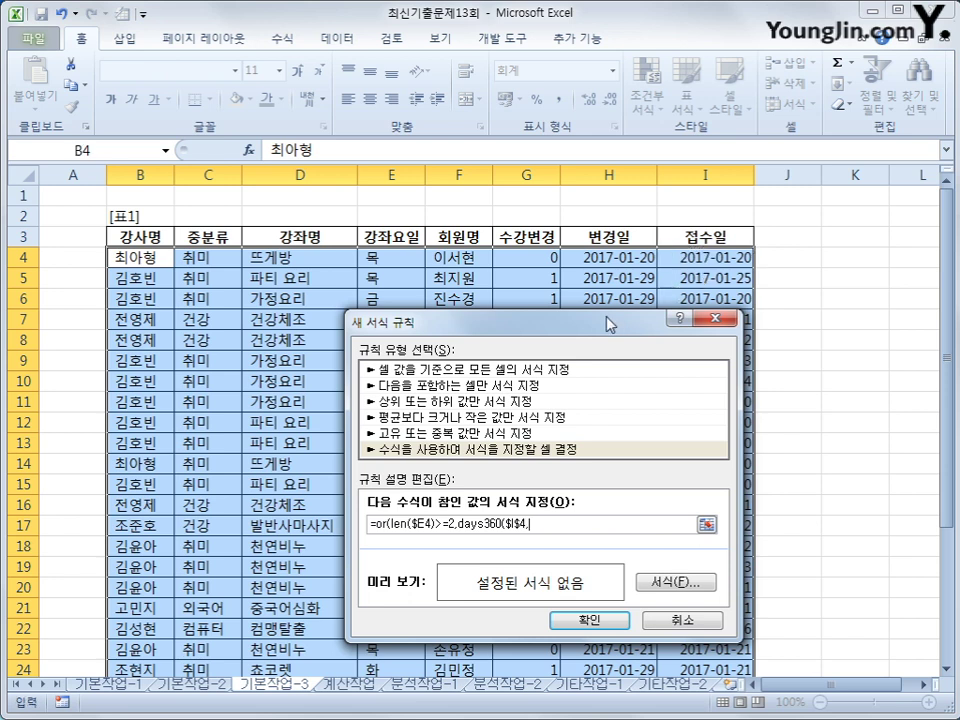
left_click(608, 260)
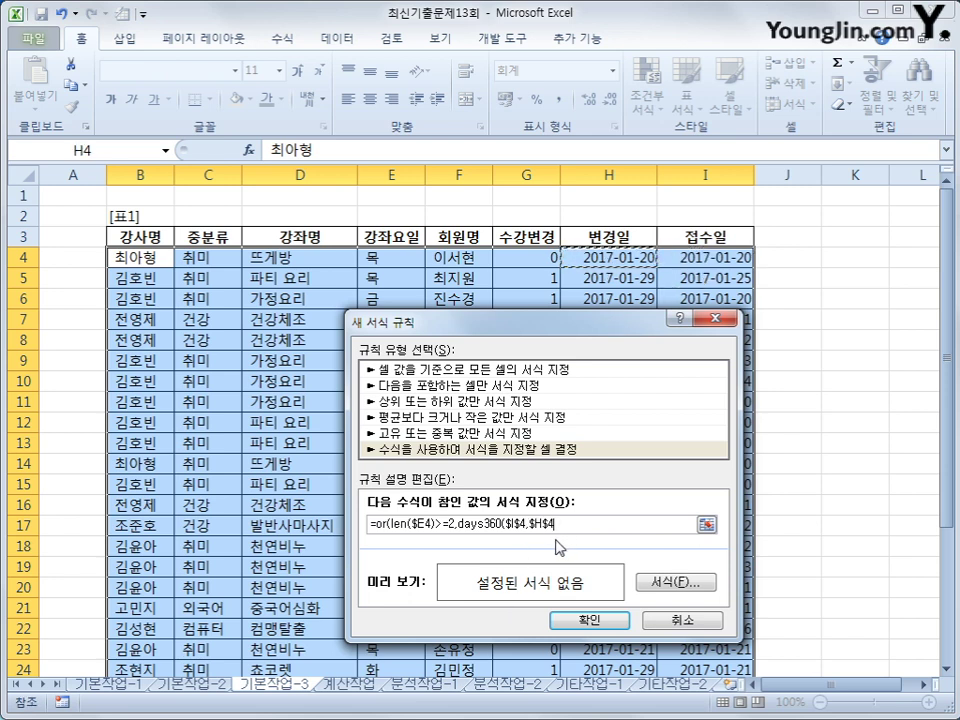
key("BackSpace")
key("BackSpace")
key("BackSpace")
key("BackSpace")
key("BackSpace")
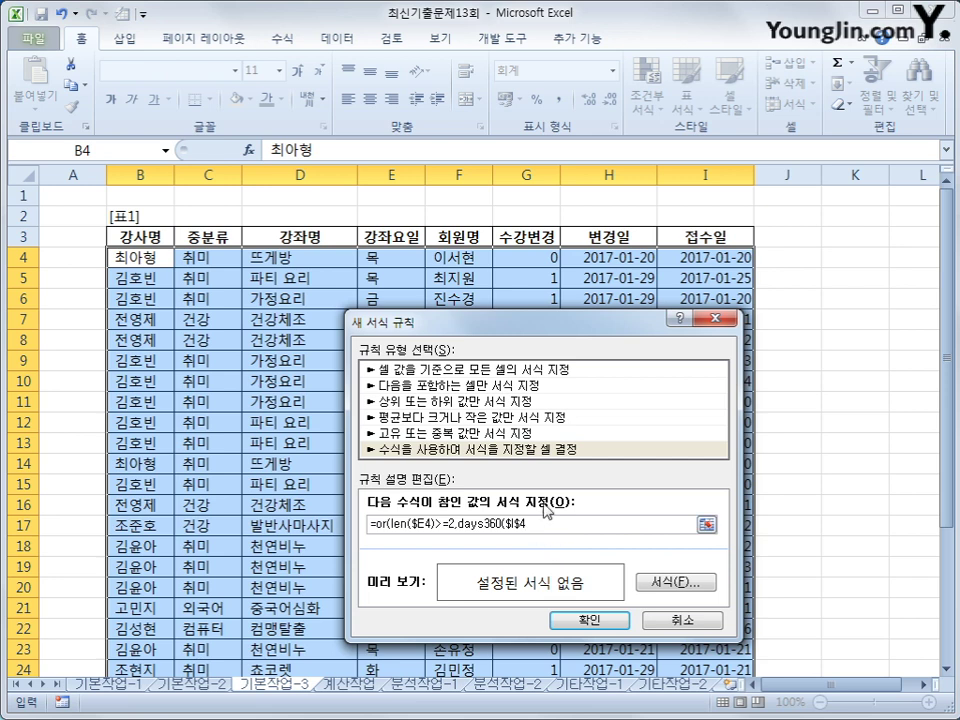
key("BackSpace")
key("BackSpace")
key("BackSpace")
Complete the rule formula with column-locked 접수일 and 변경일 references so it reads =or(len($E4)>=2,days360($I4,$H4,false)>=5).
left_click(700, 257)
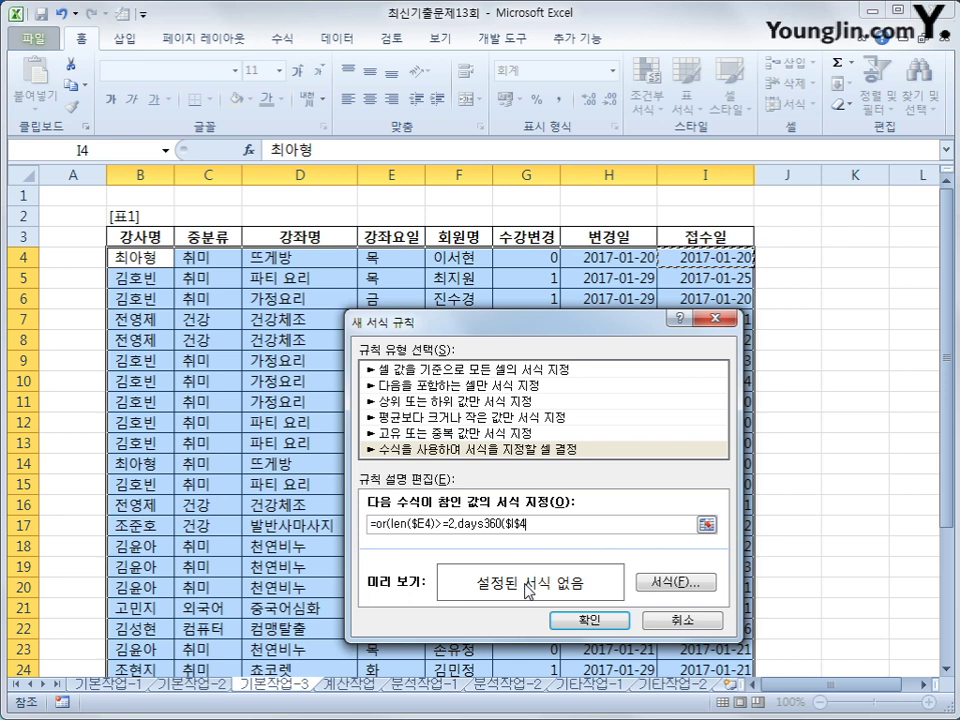
key("F4")
key("F4")
type(",")
left_click(617, 259)
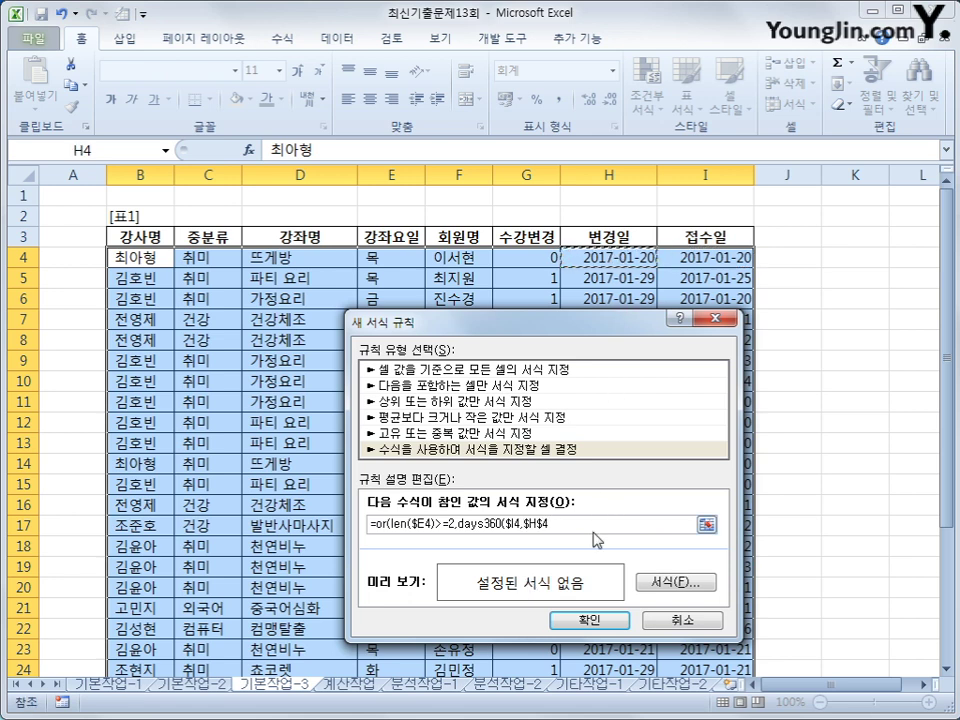
key("F4")
key("F4")
type("f")
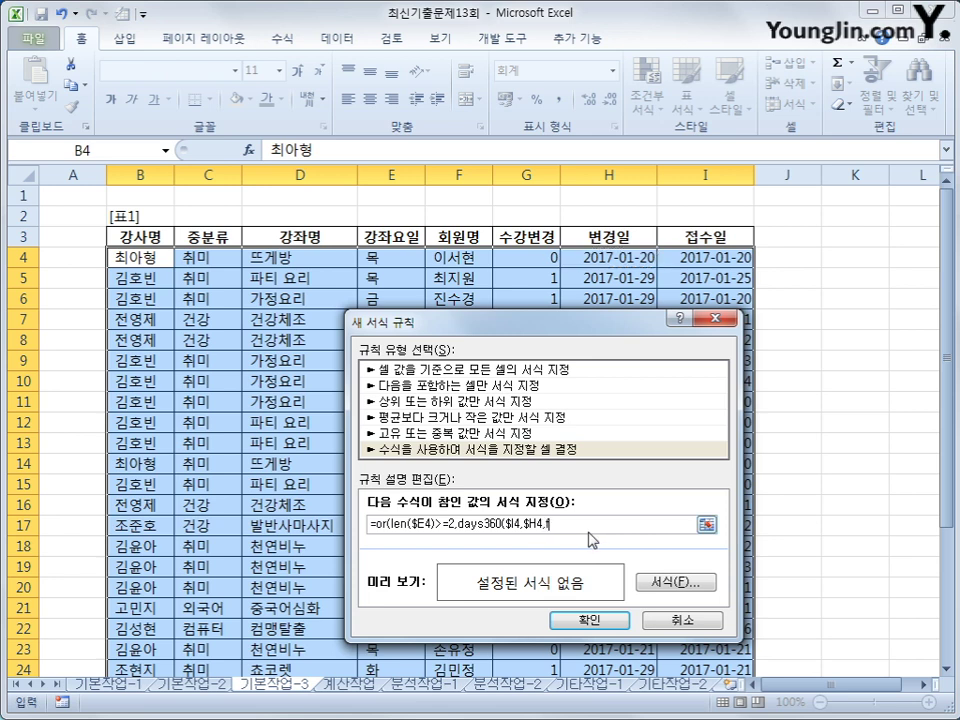
type("alse)")
type(">=5)")
Give the conditional formatting rule a bold (굵게) font style in standard blue (파랑) and apply it to the table.
left_click(683, 588)
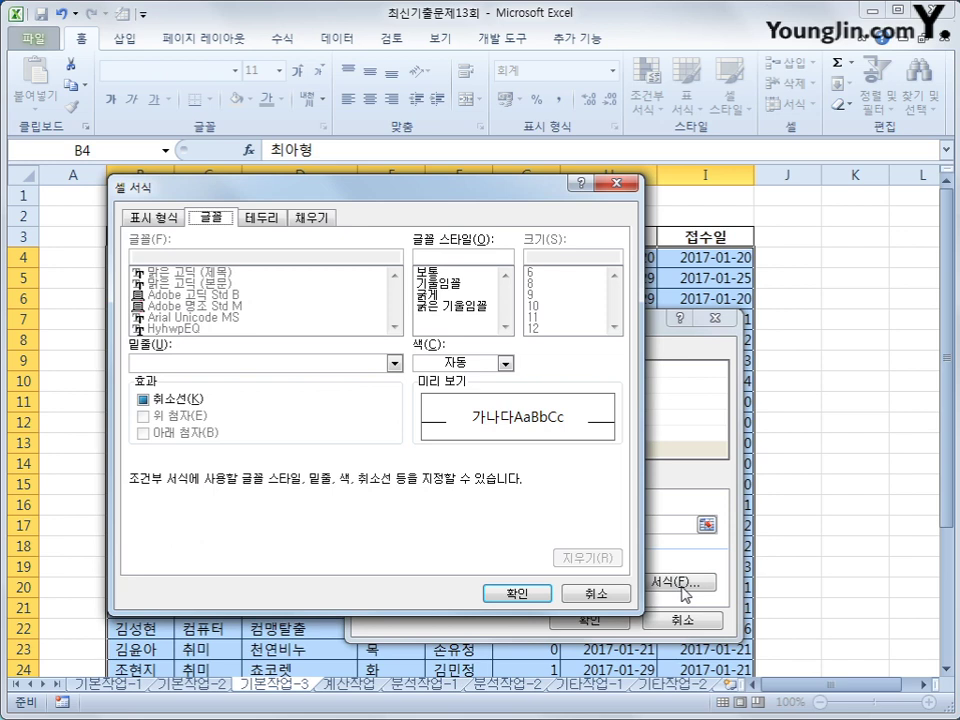
left_click(455, 297)
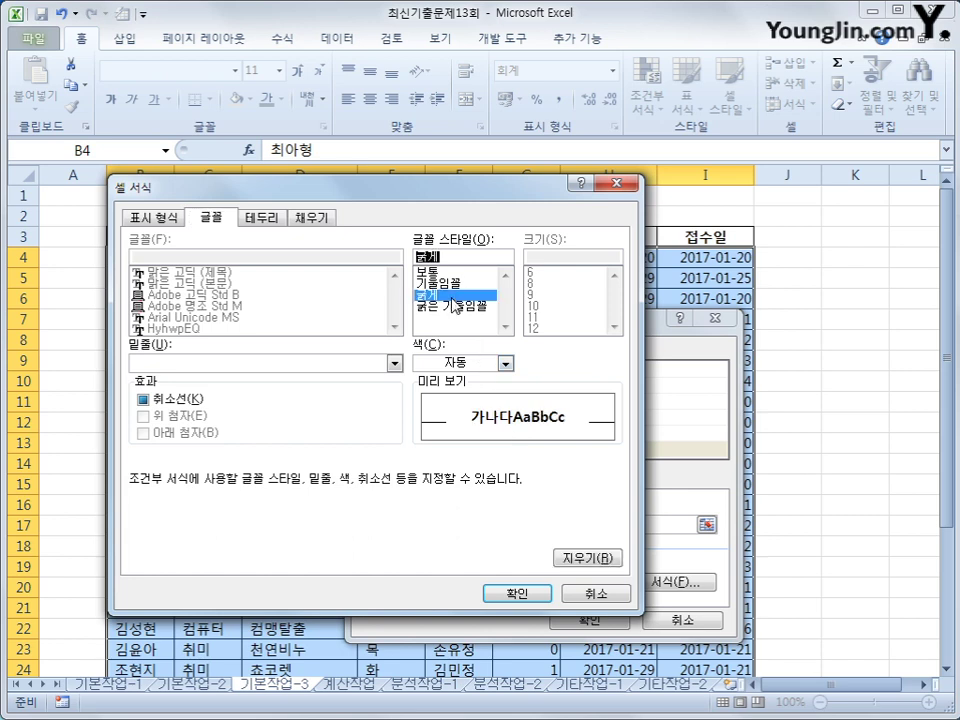
left_click(505, 363)
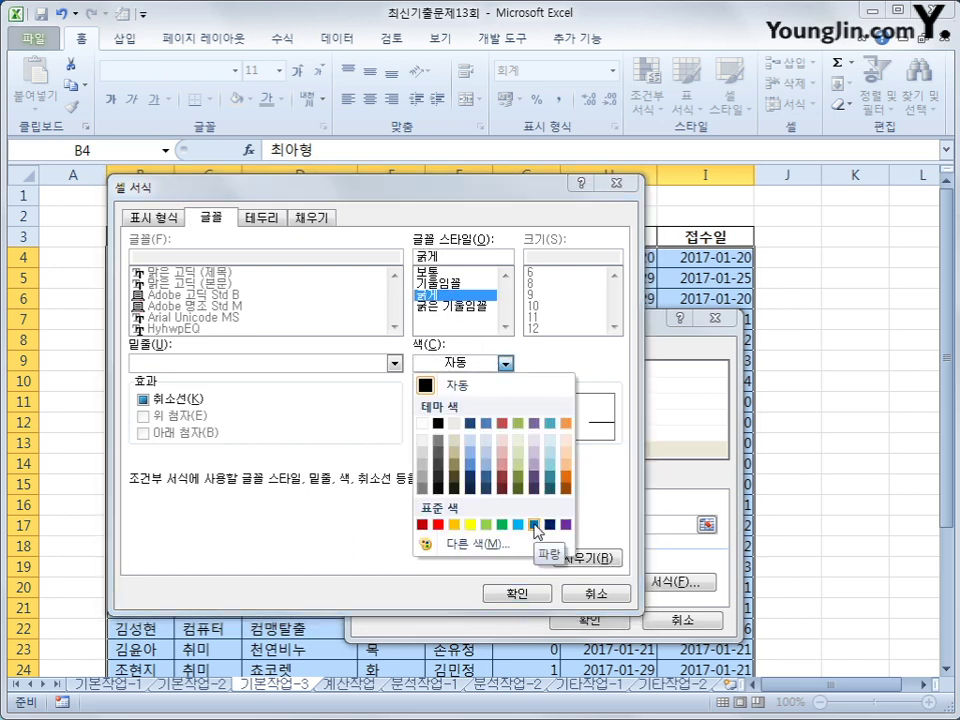
left_click(534, 524)
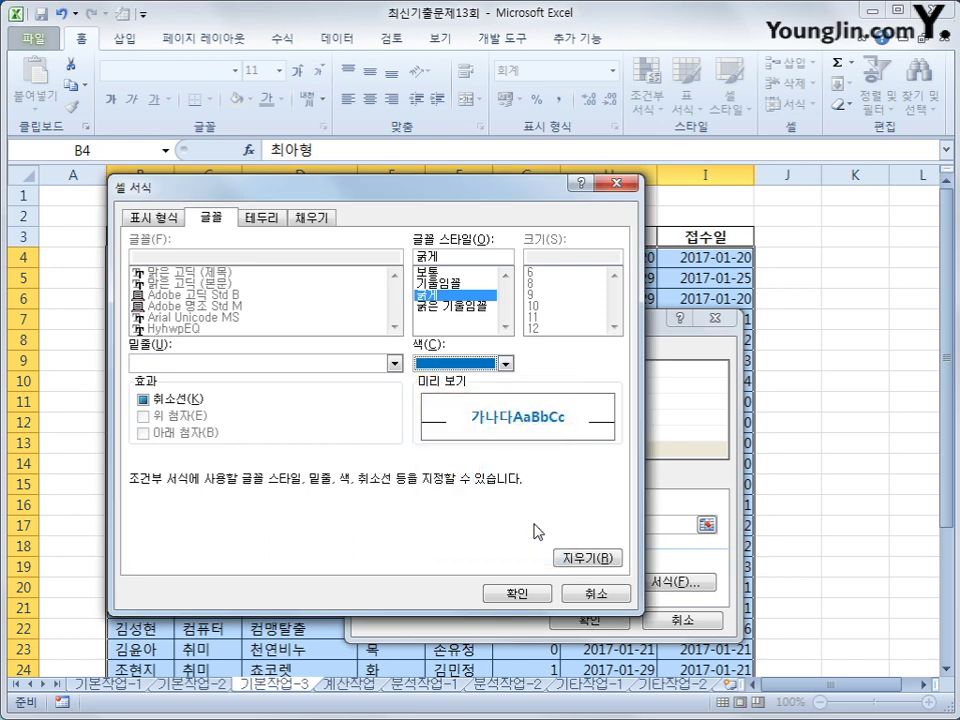
left_click(520, 595)
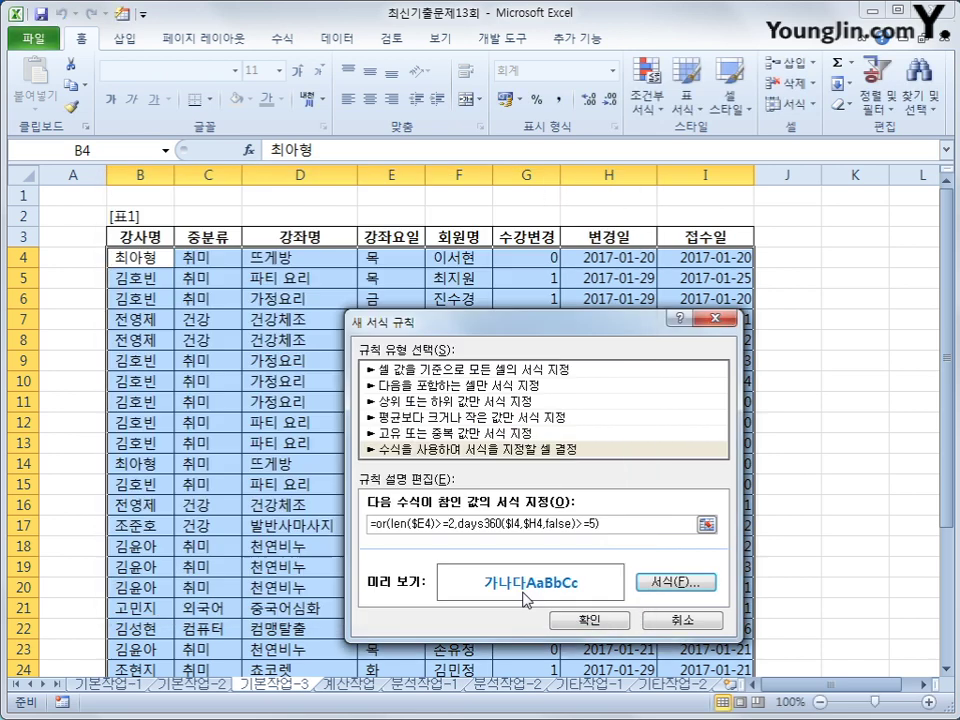
left_click(588, 620)
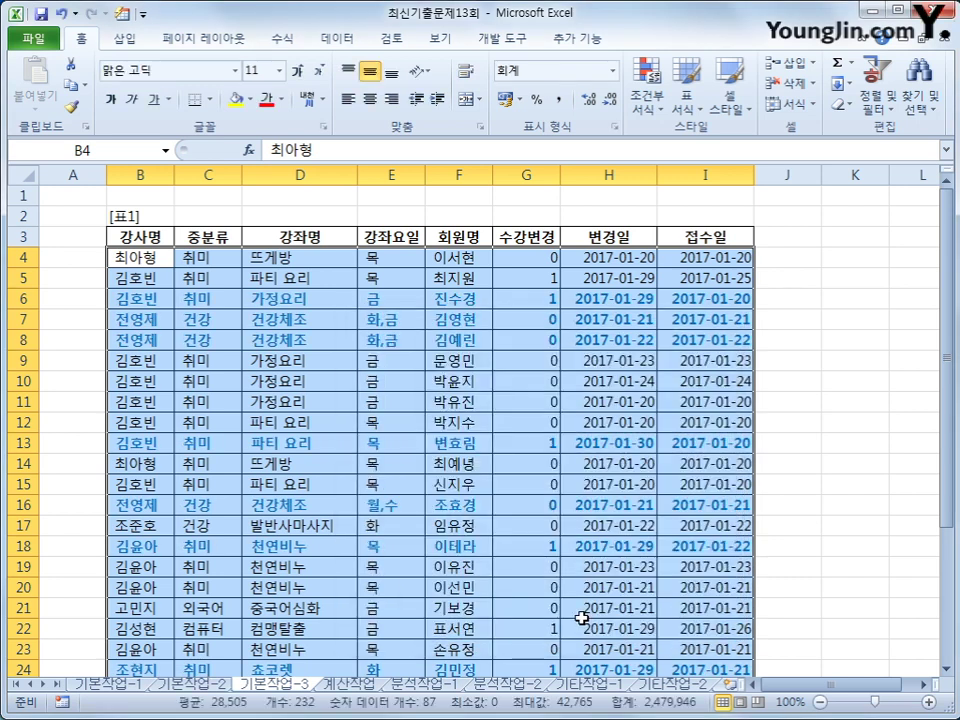
scroll(575, 596, "down", 3)
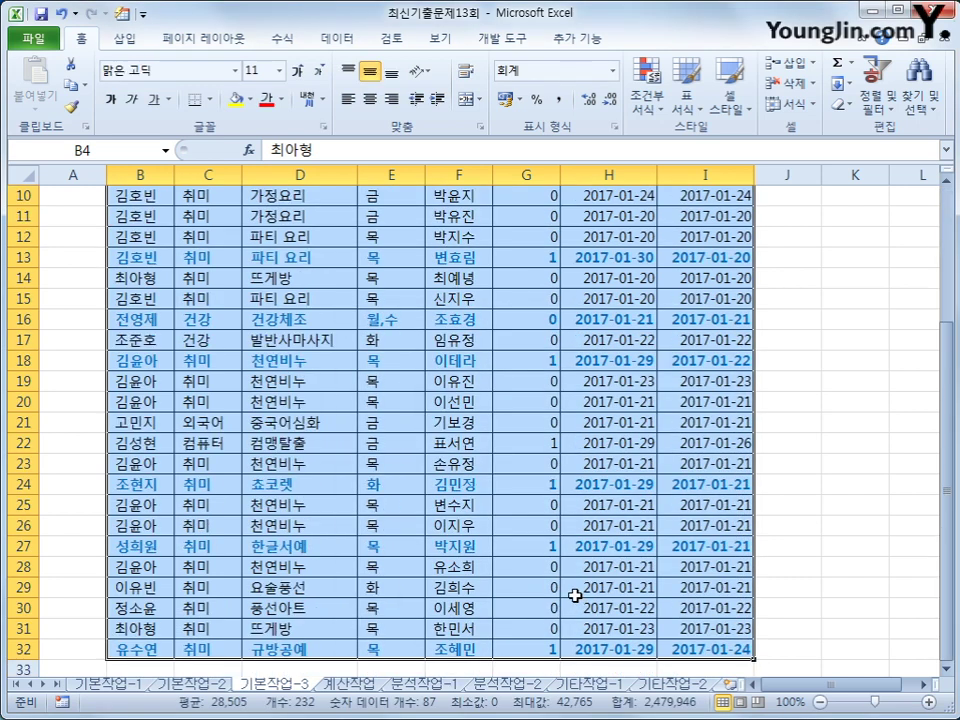
scroll(574, 594, "up", 3)
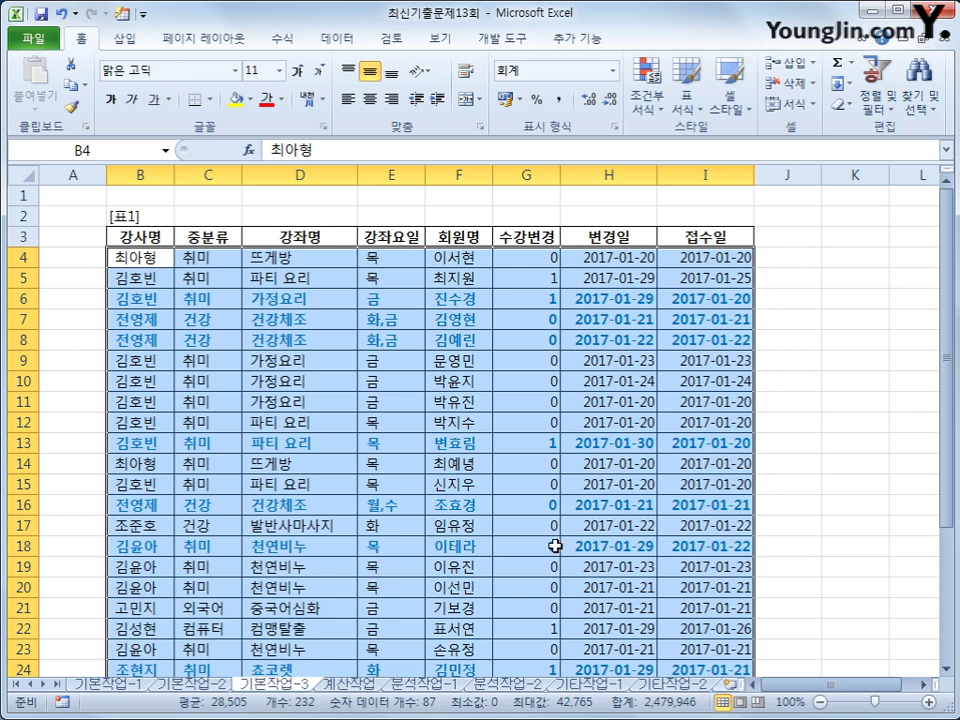
On the 기본작업-2 sheet, set the [표1] range B3:H38 as the print area.
left_click(222, 685)
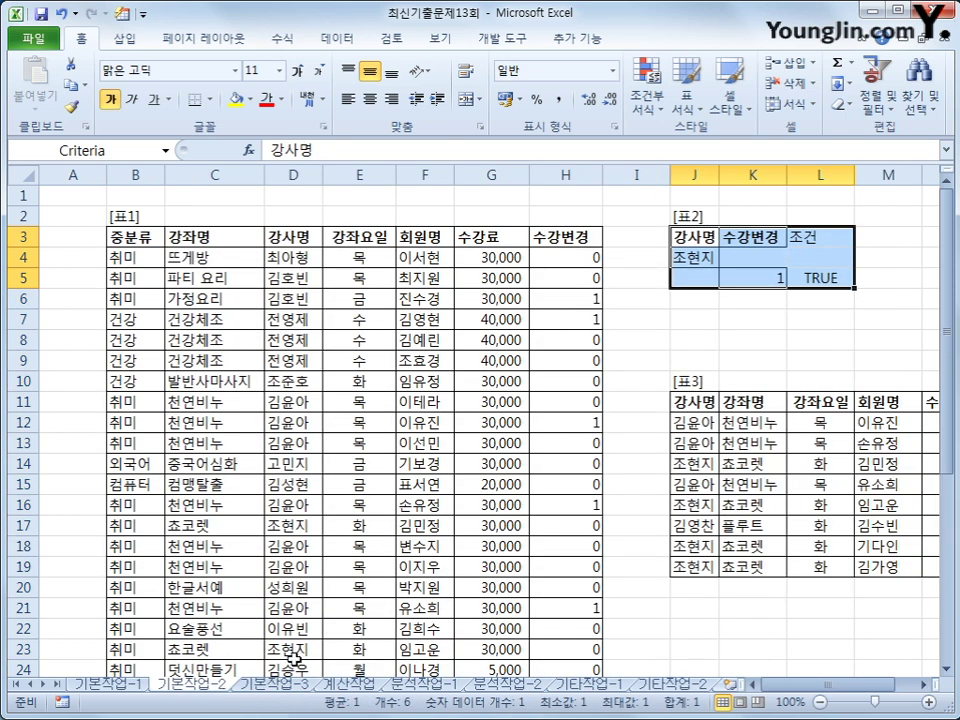
scroll(425, 620, "down", 2)
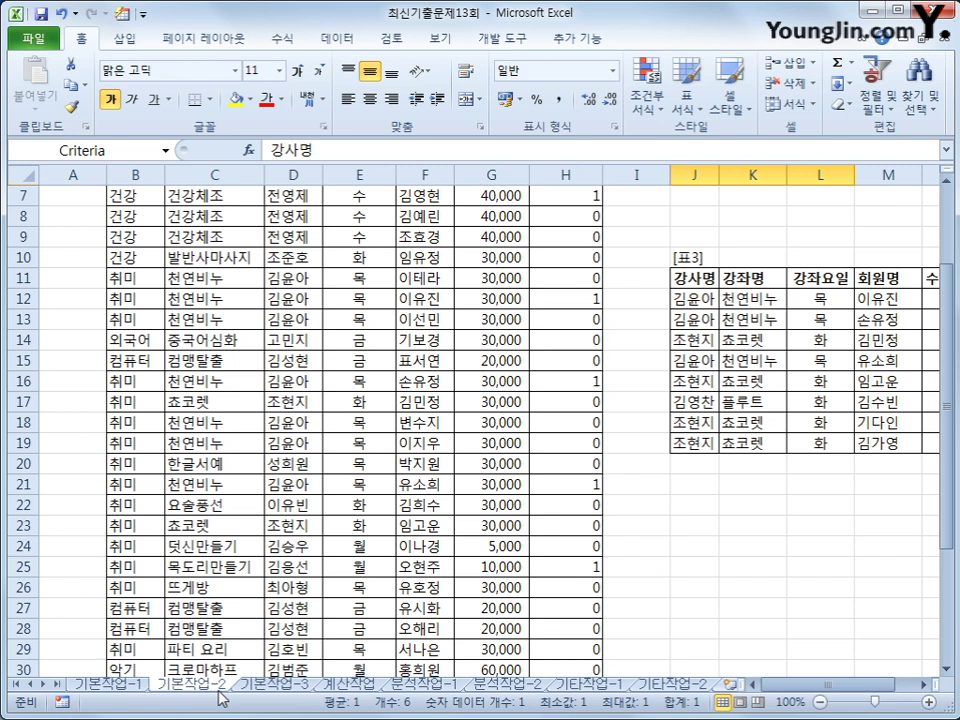
scroll(222, 697, "down", 3)
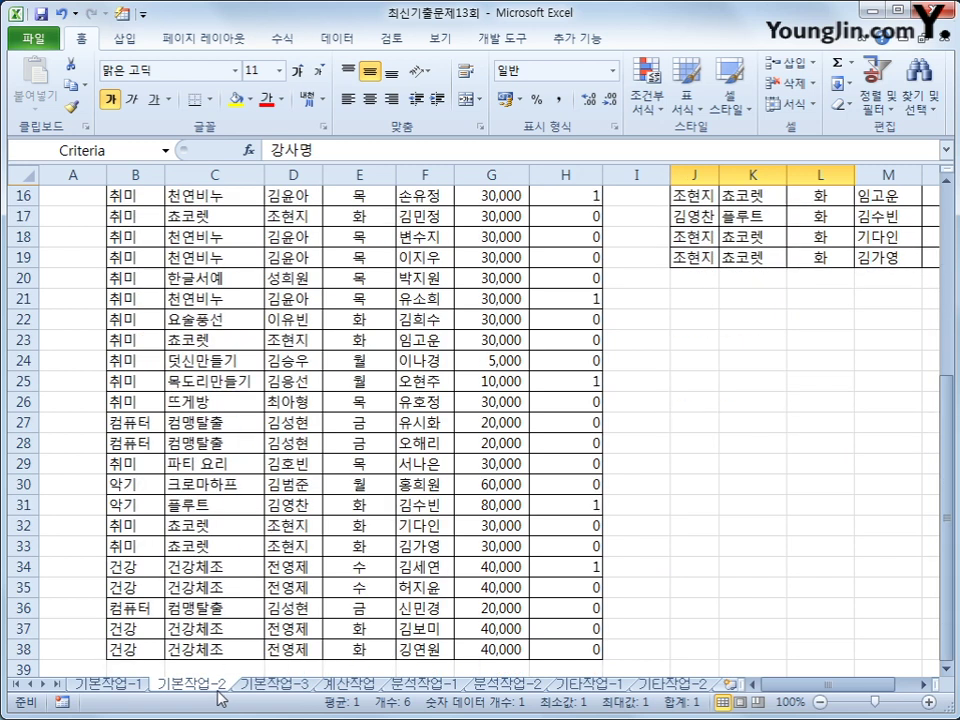
scroll(222, 697, "up", 5)
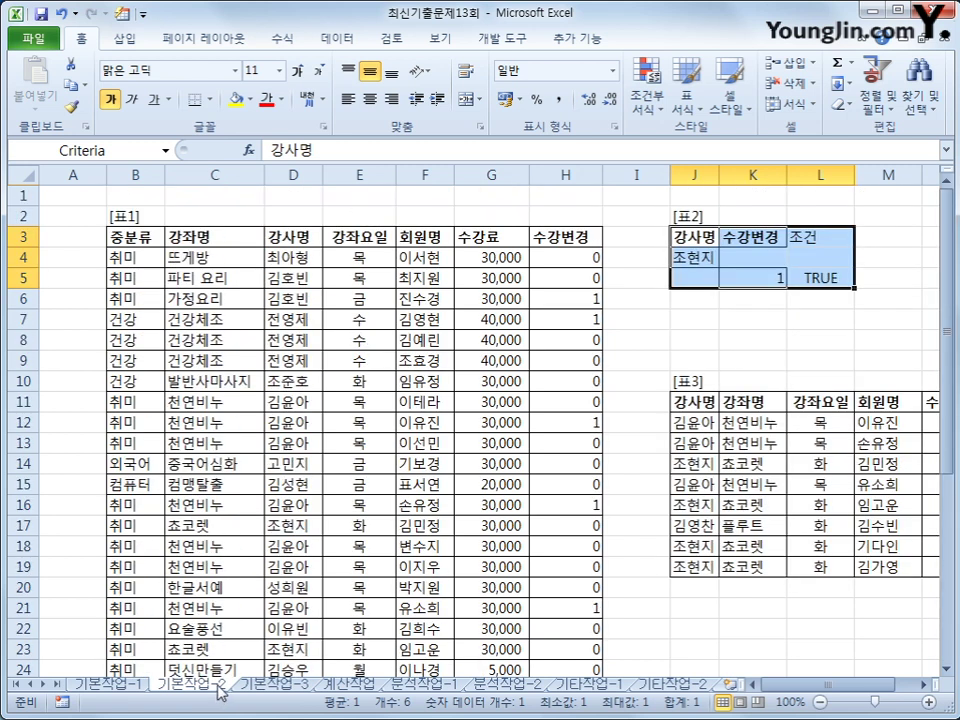
left_click_drag(133, 241, 564, 620)
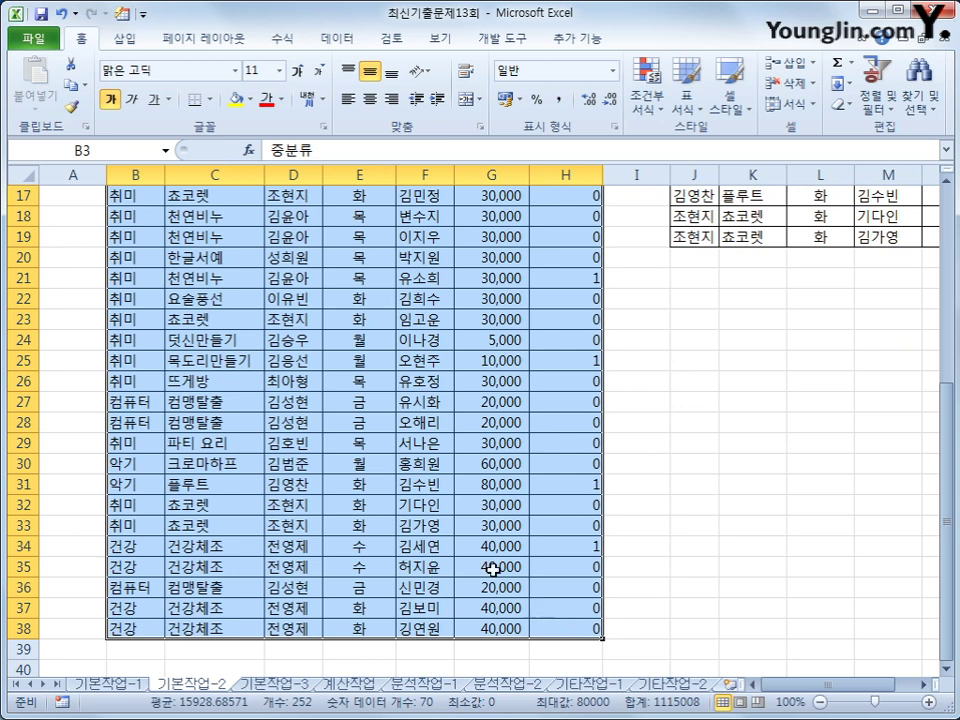
left_click(208, 40)
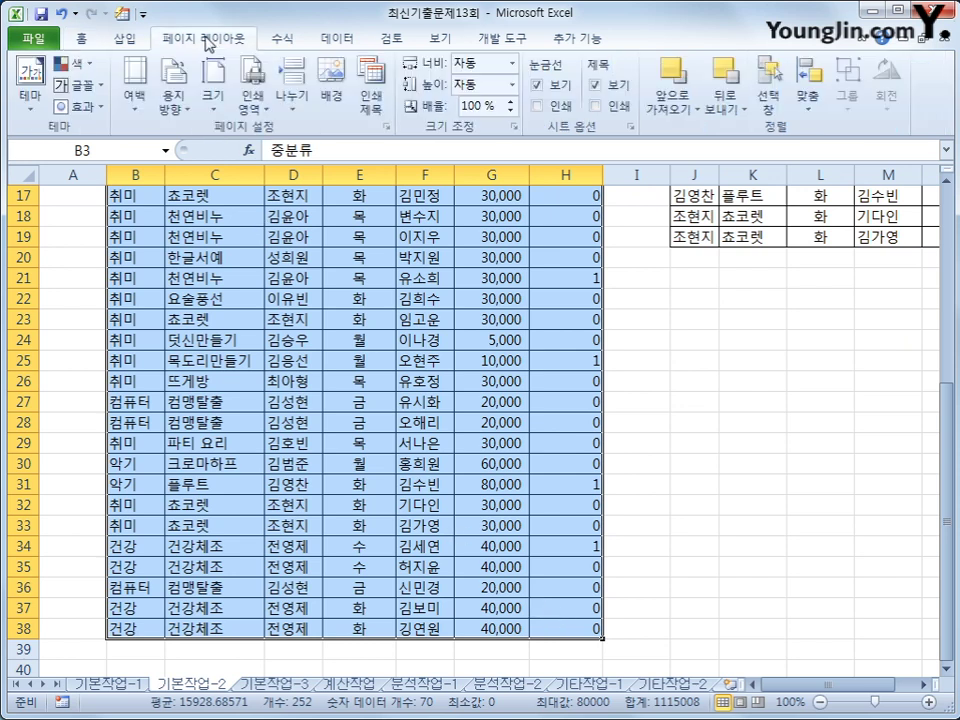
left_click(263, 101)
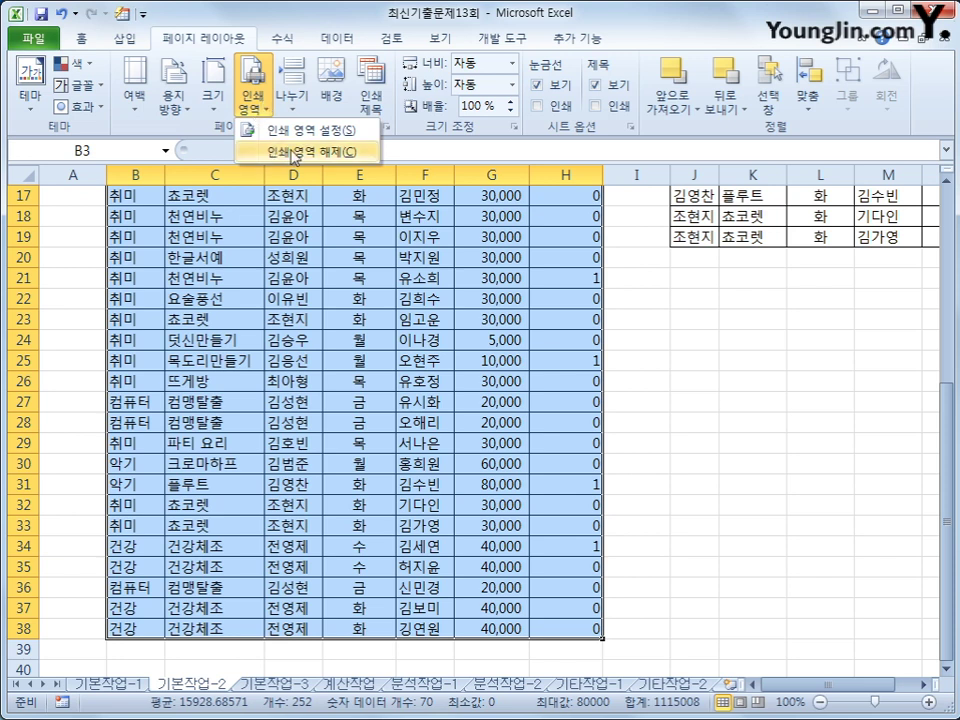
left_click(290, 130)
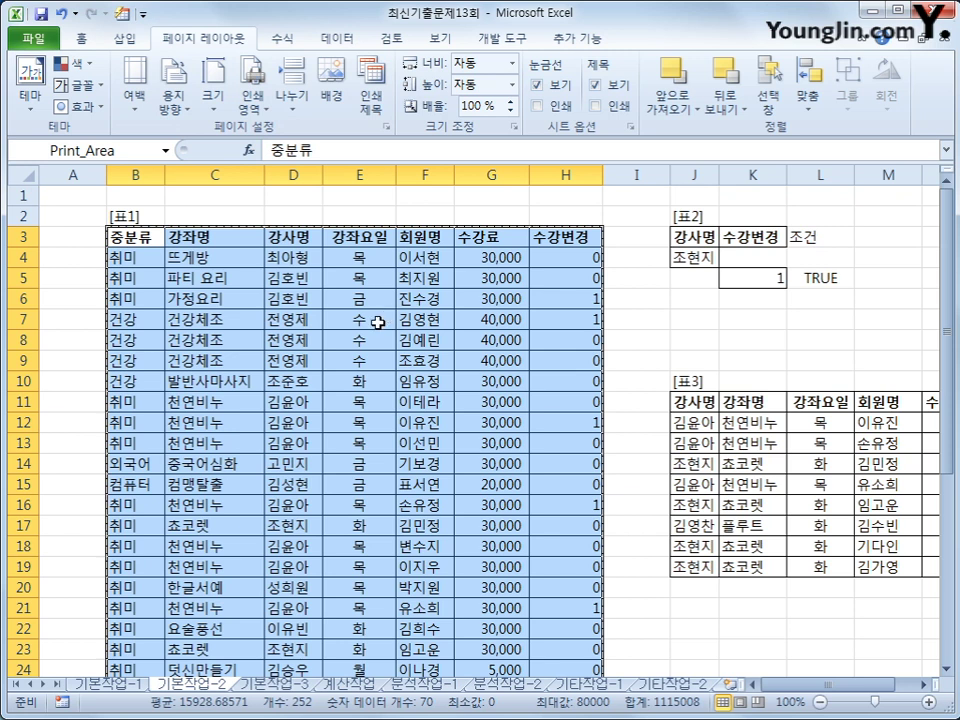
In the page setup, centre the printout on the page both horizontally (가로) and vertically (세로).
left_click(386, 128)
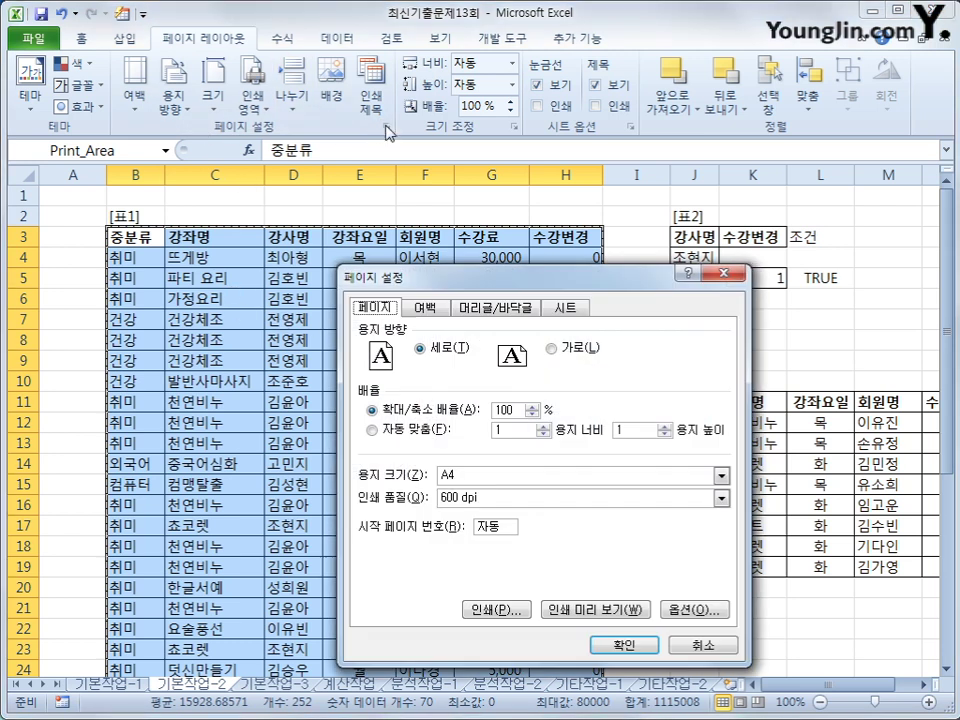
left_click(425, 307)
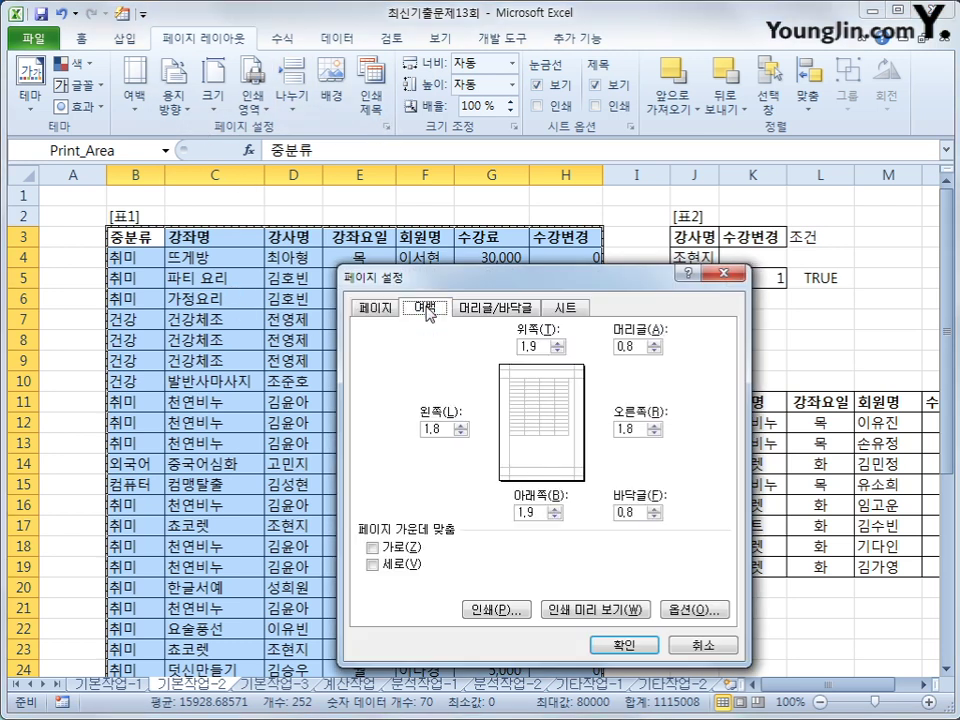
left_click(392, 548)
left_click(399, 569)
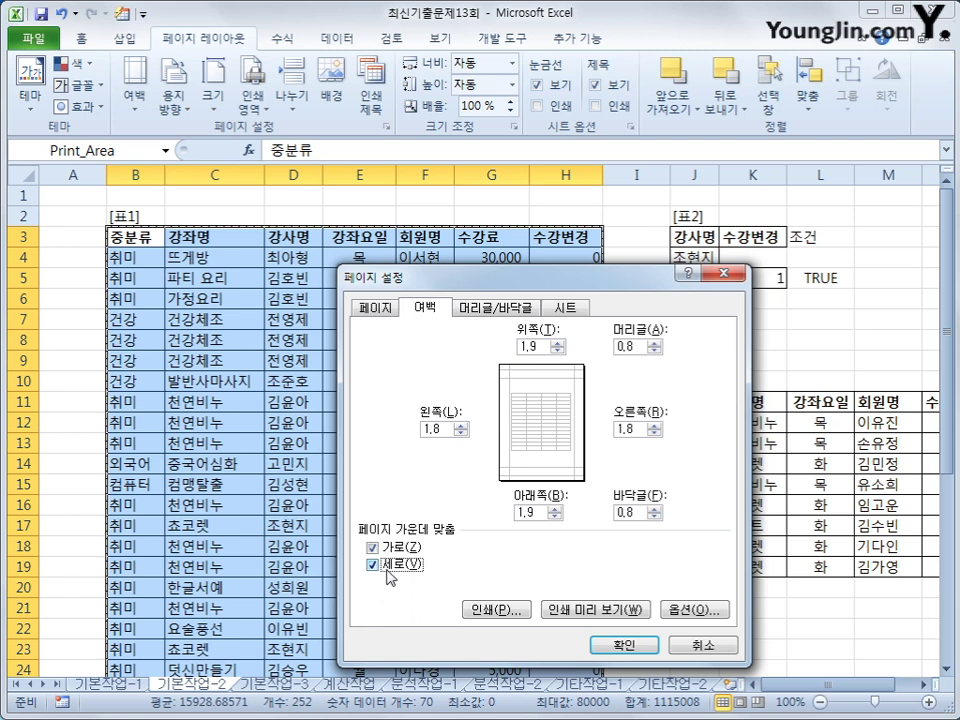
Start a custom footer whose centre section reads 현재 &[페이지 번호] 페이지, using the page number code.
left_click(496, 307)
left_click(577, 428)
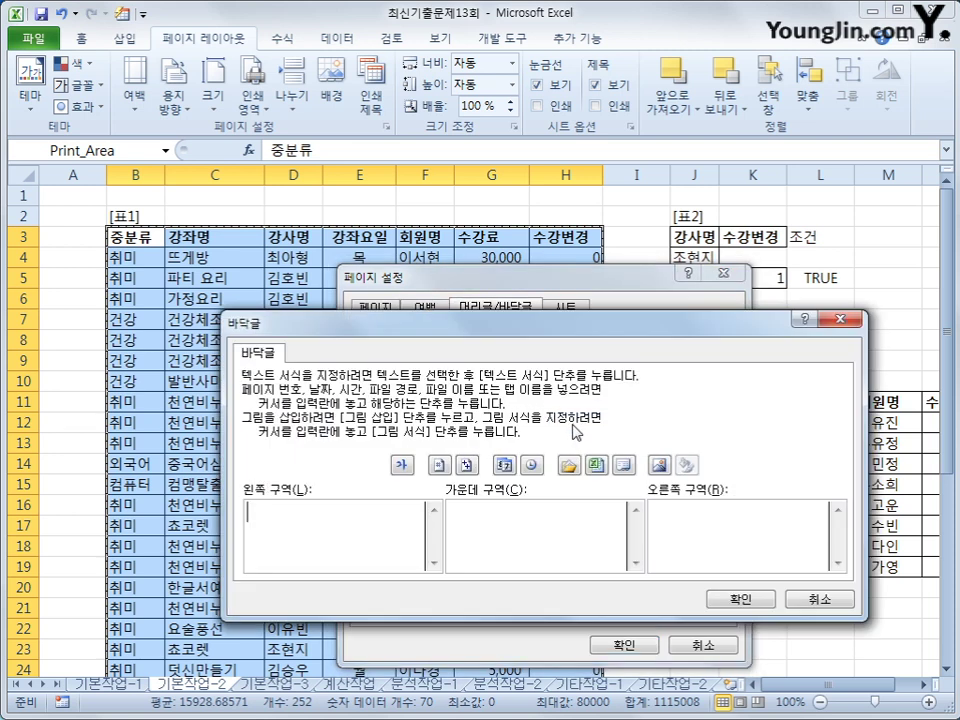
left_click(530, 533)
type("9u")
key("BackSpace")
key("BackSpace")
key("Hangul")
type("현재")
left_click(439, 465)
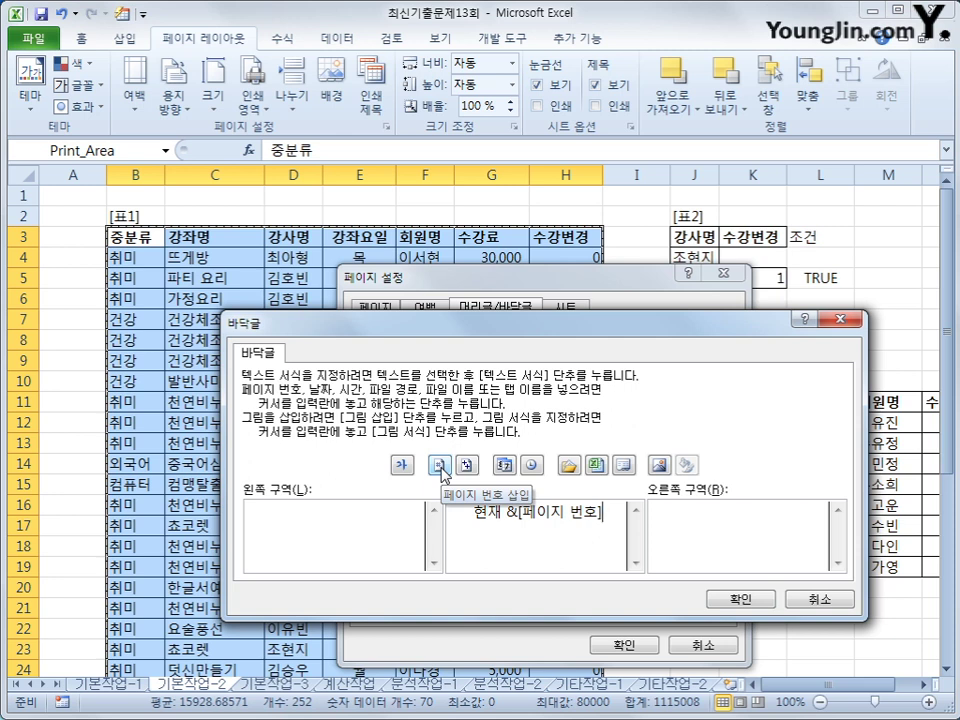
type("페이지")
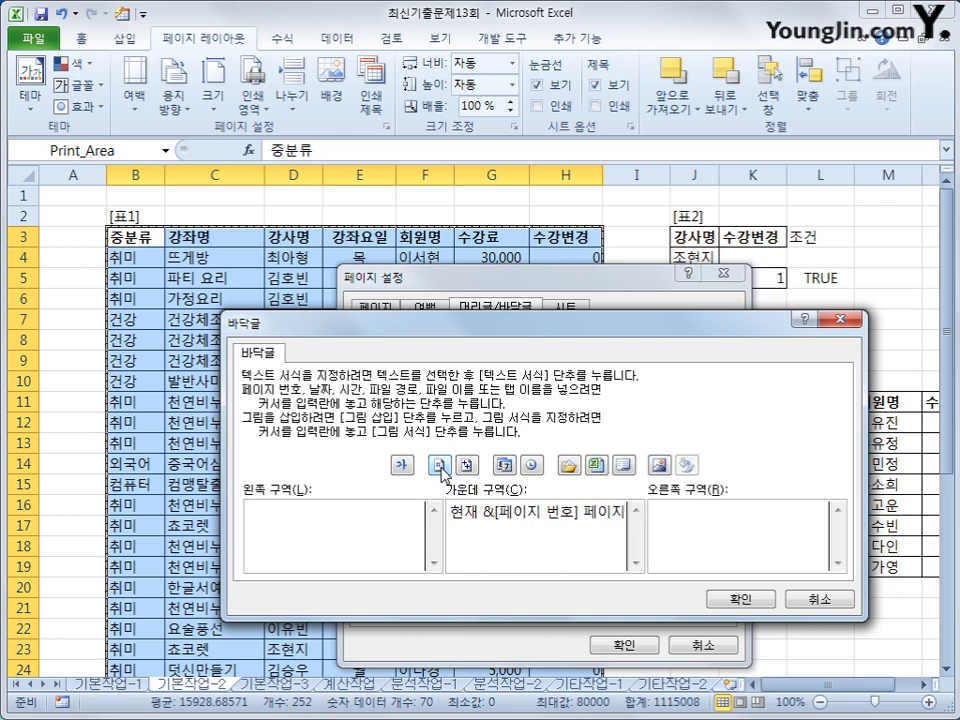
Extend the centre footer text with /총 &[전체 페이지 수] 페이지, using the total page count code, and accept the footer.
type("/초")
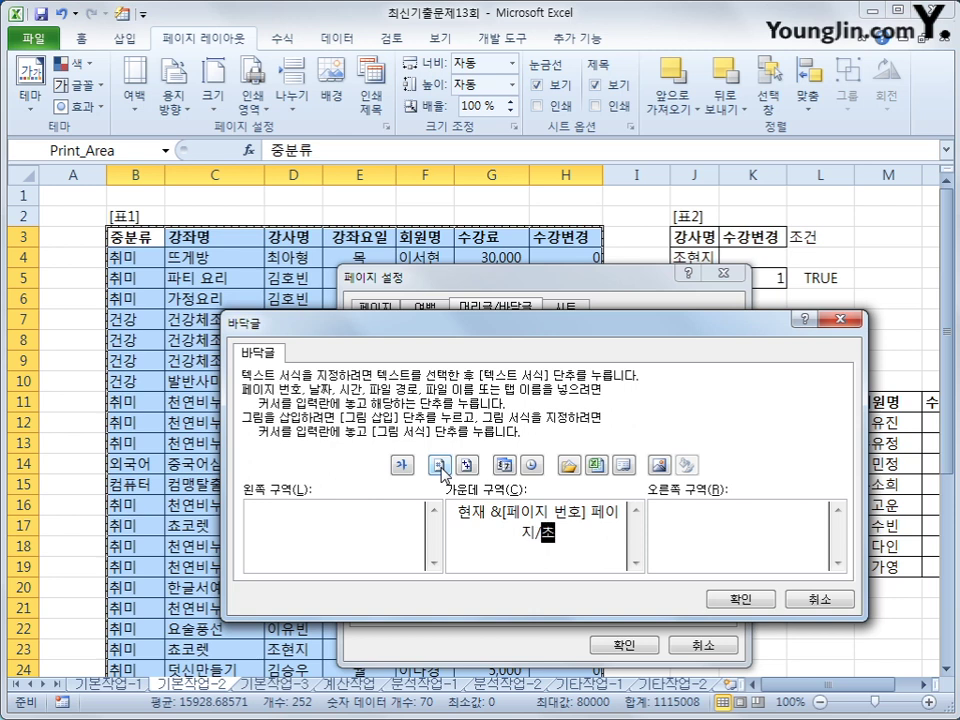
type("ㅇ")
left_click(466, 466)
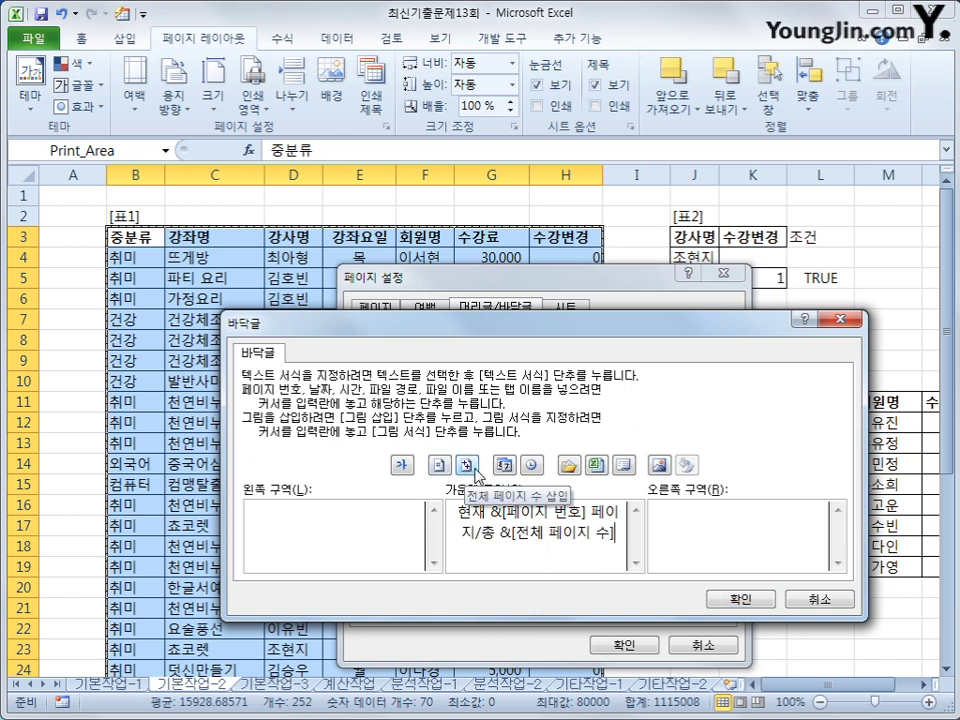
type("페이지")
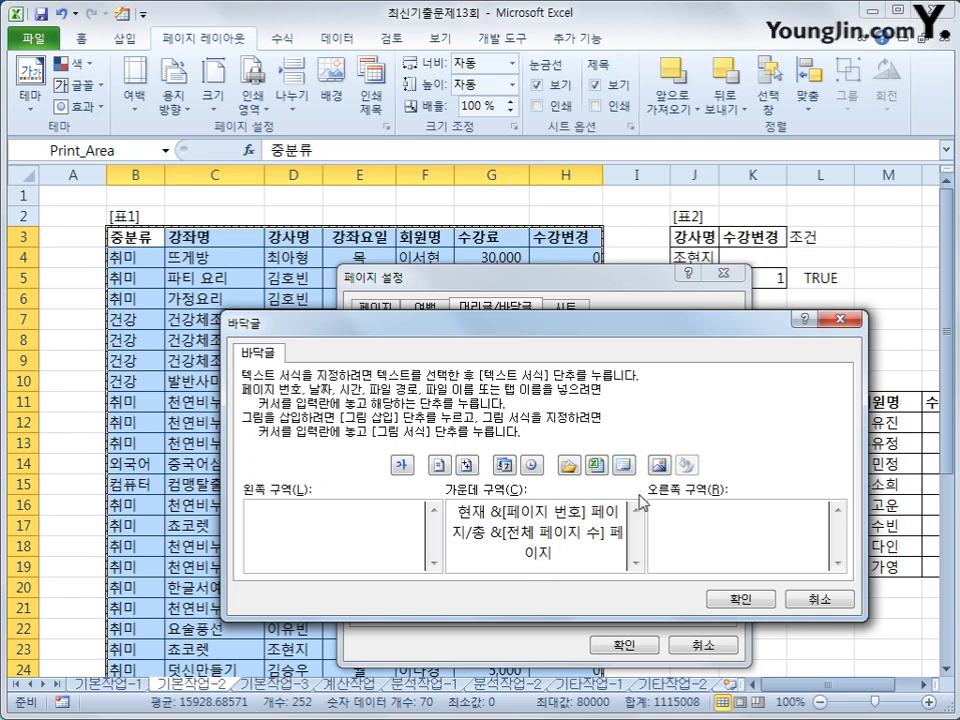
left_click(752, 600)
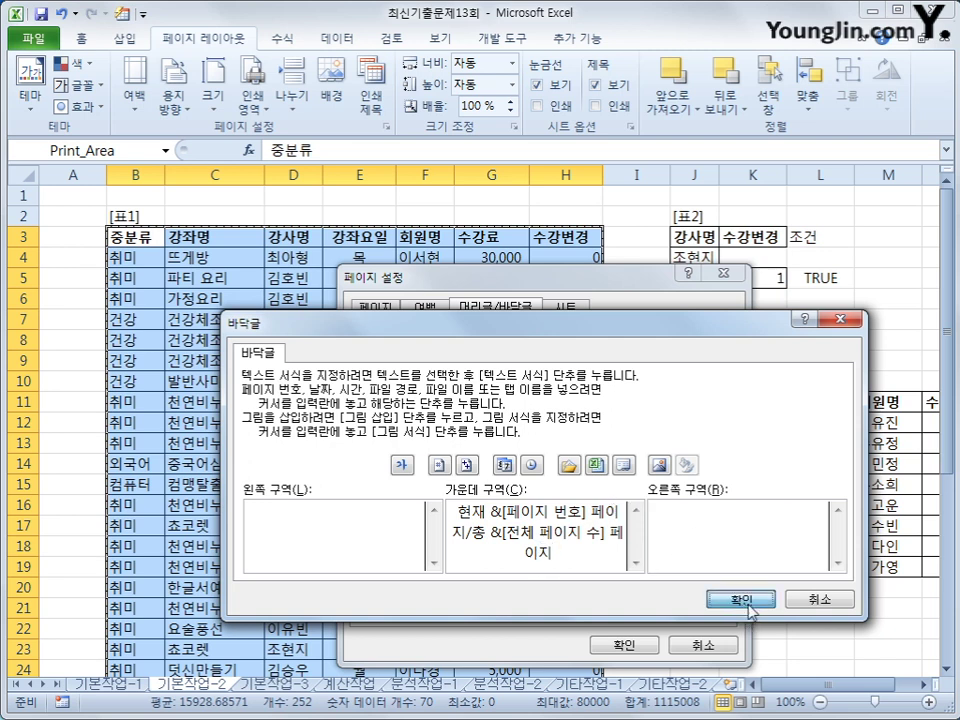
Set row 3 ($3:$3) as the print title row to repeat on every page.
left_click(570, 316)
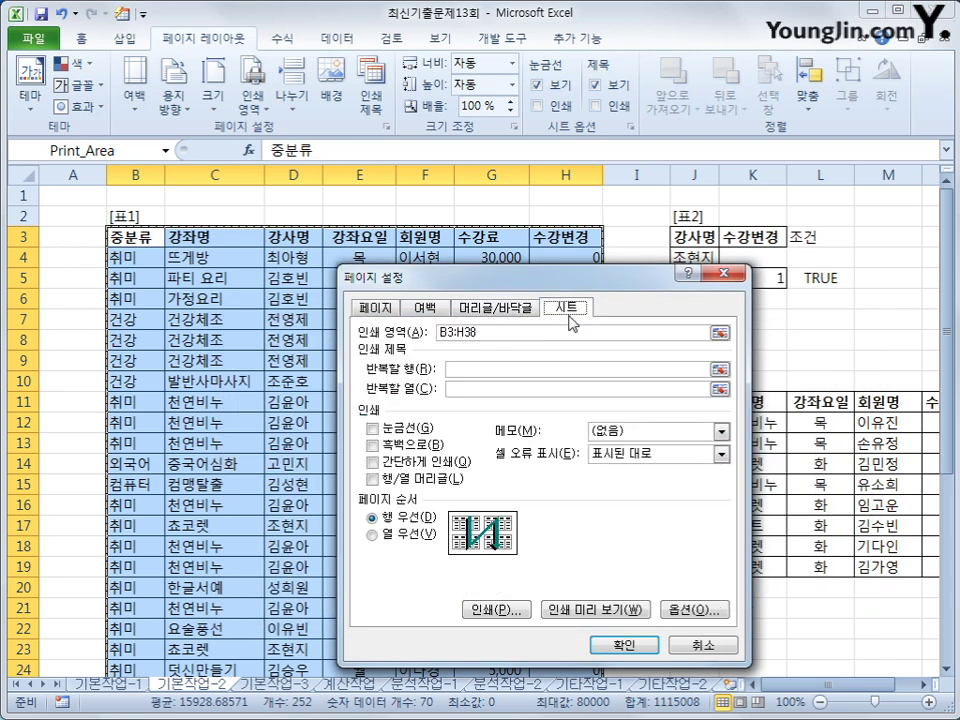
left_click(498, 370)
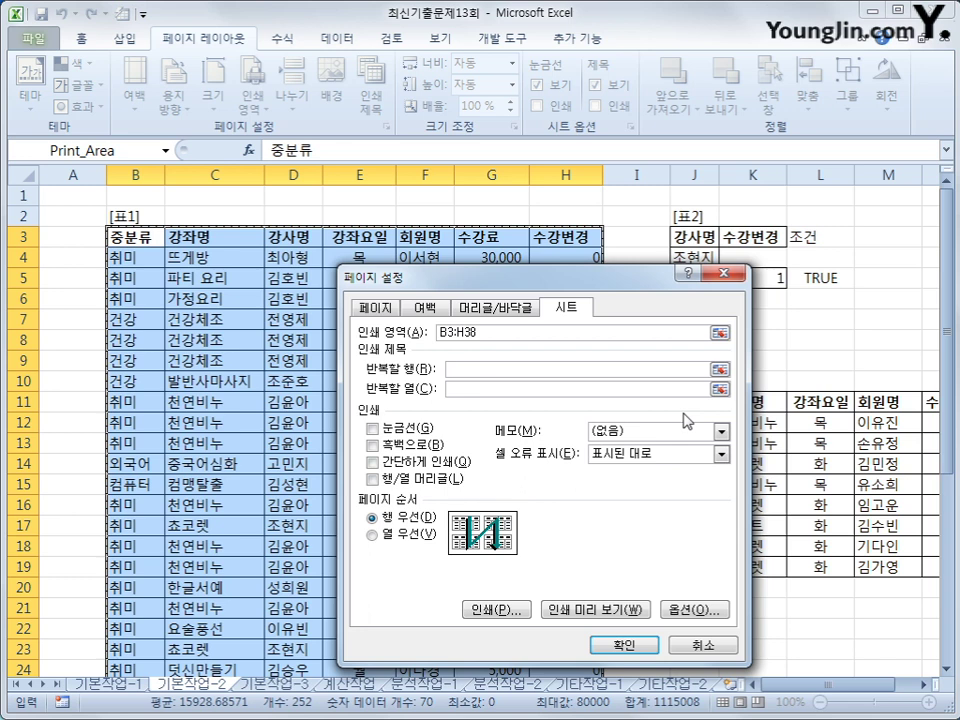
left_click(23, 237)
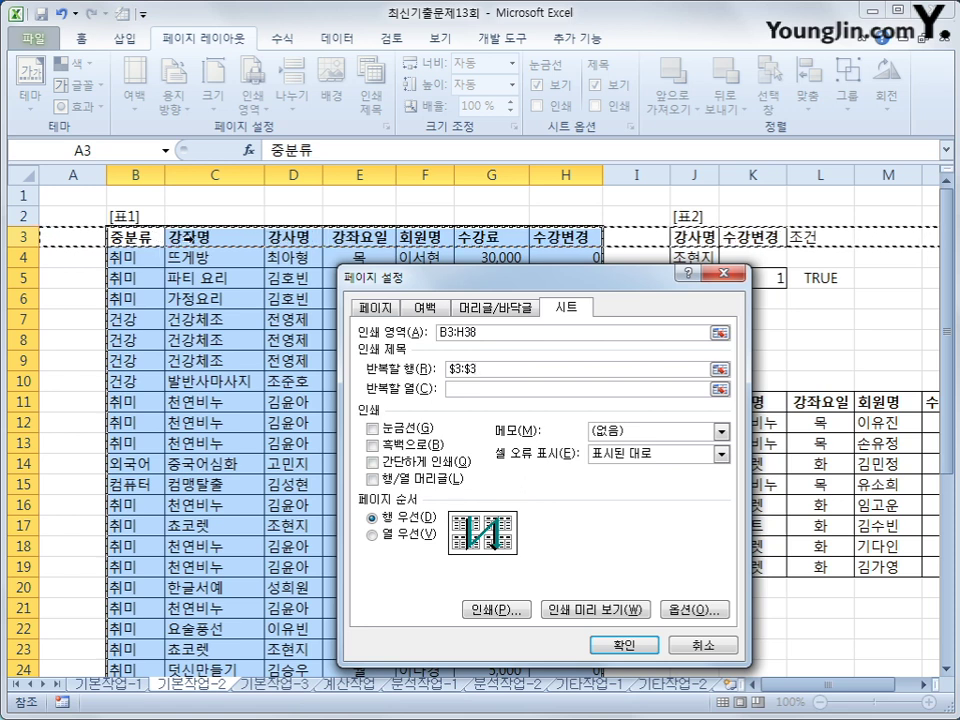
Check the print preview of the 기본작업-2 sheet with its footer, and return to the worksheet to look over [표1].
left_click(585, 610)
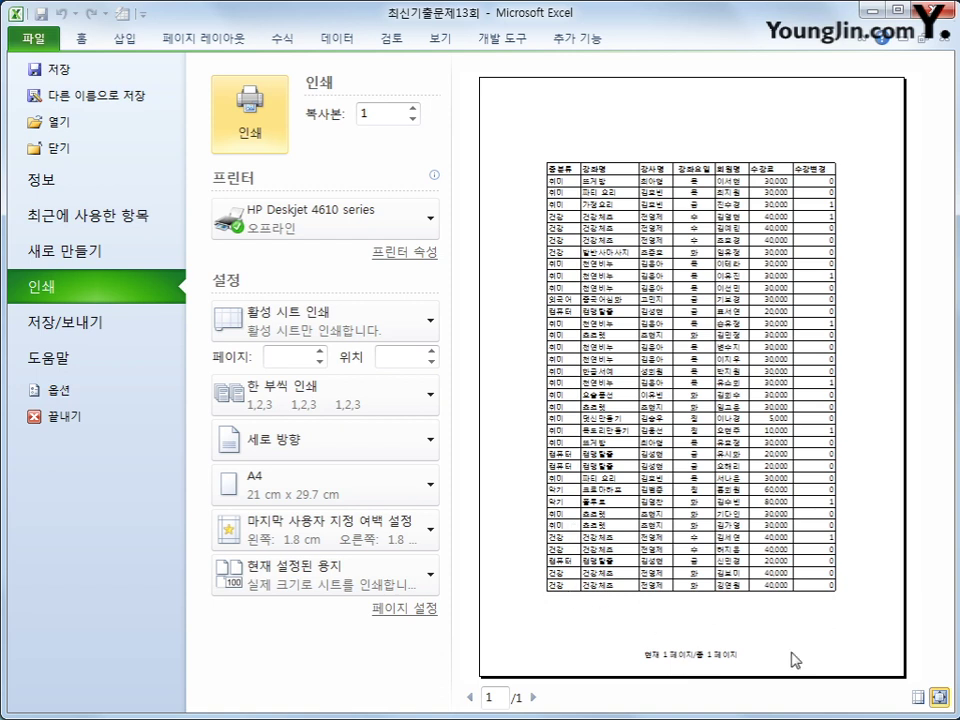
left_click(195, 42)
scroll(534, 363, "down", 8)
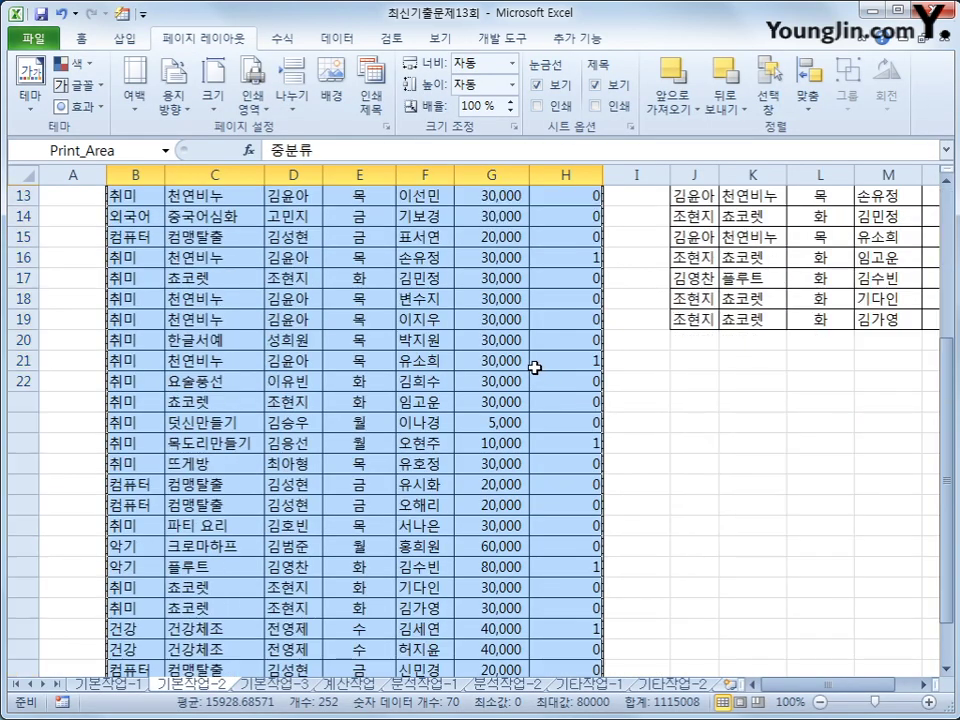
scroll(534, 363, "up", 5)
scroll(534, 363, "up", 4)
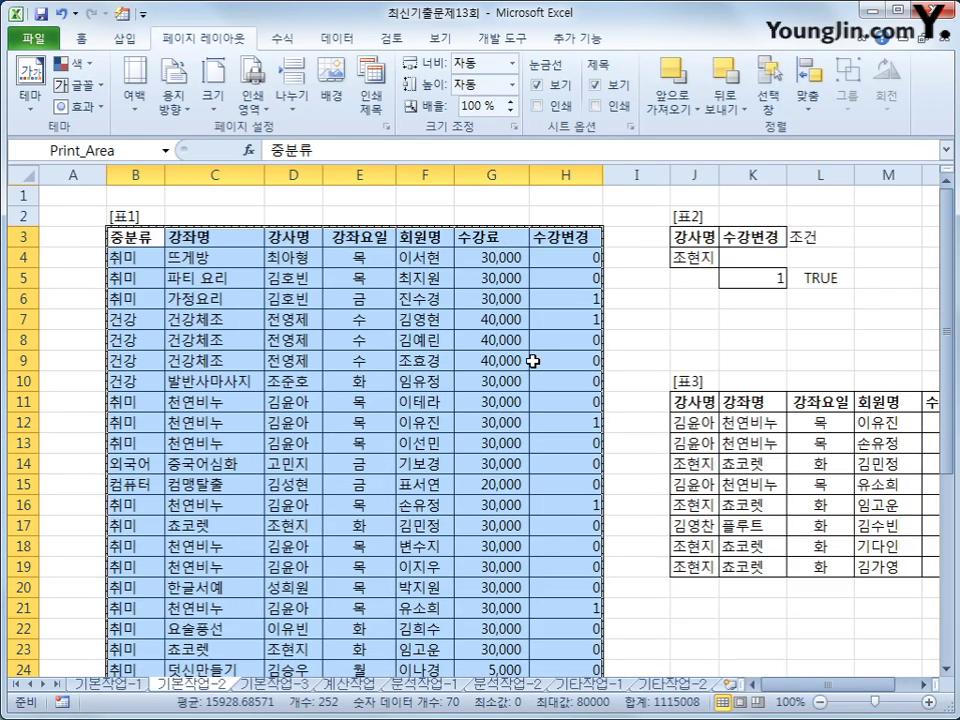
Open the 계산작업 sheet and look over the 연이율, 수령기간(년), 월수령액 and 현재가치 cells of [표1].
left_click(565, 240)
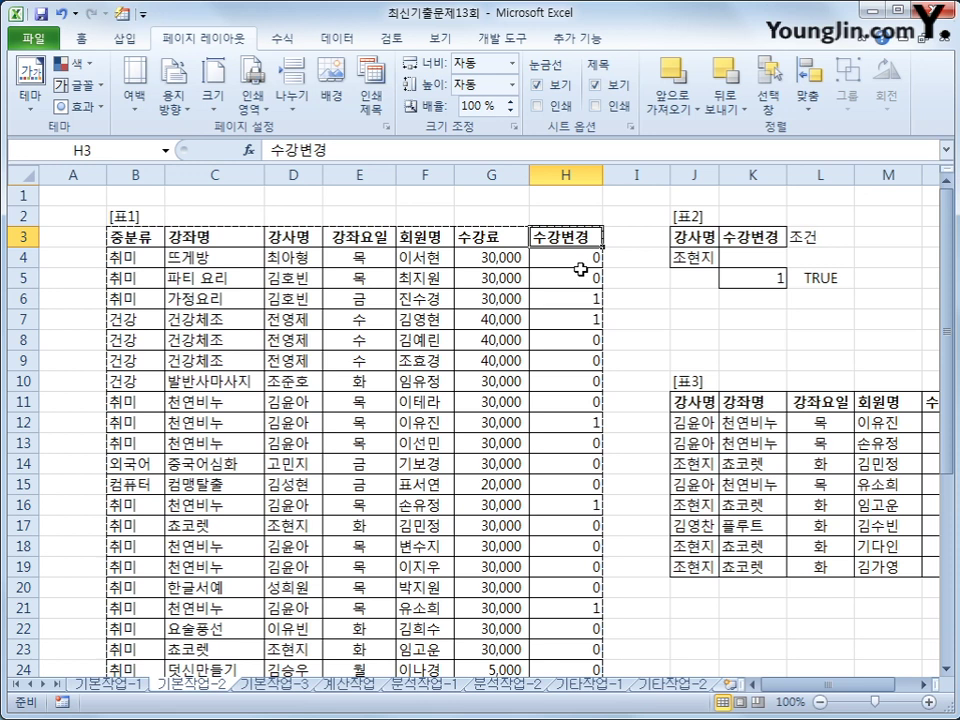
left_click(362, 688)
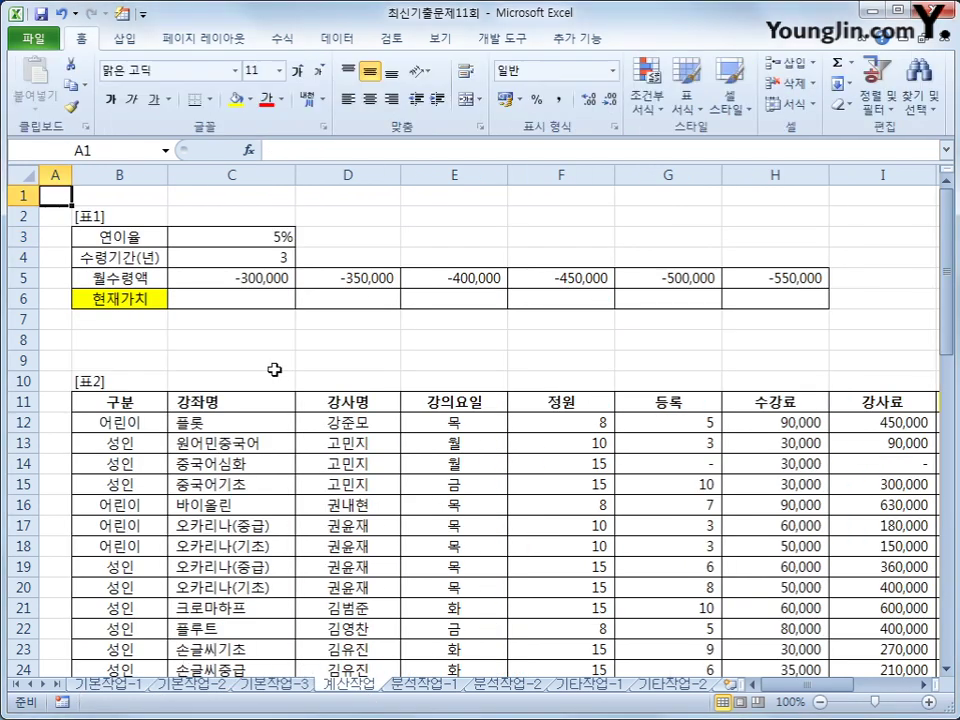
left_click(268, 300)
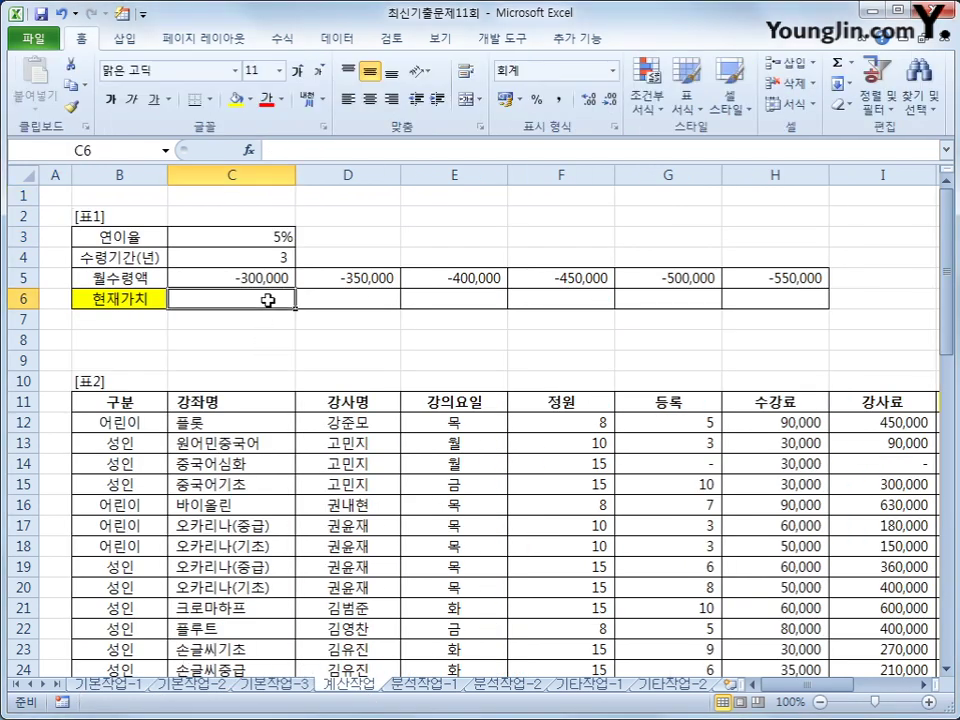
left_click(195, 243)
left_click(213, 259)
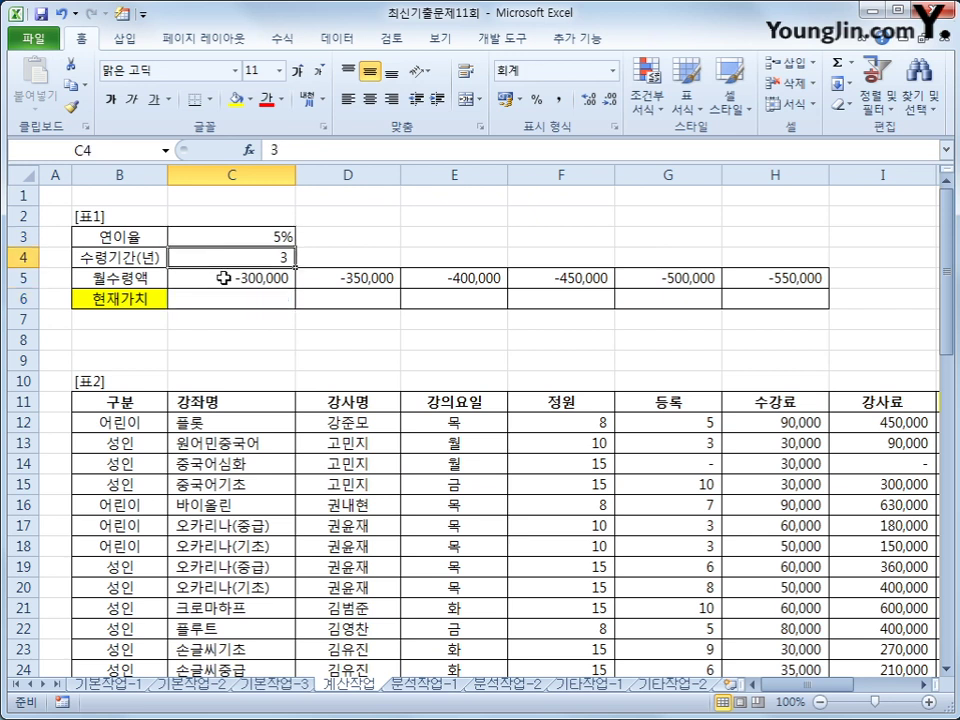
left_click(224, 280)
Insert the financial function PV into the first 현재가치 cell, C6.
left_click(228, 299)
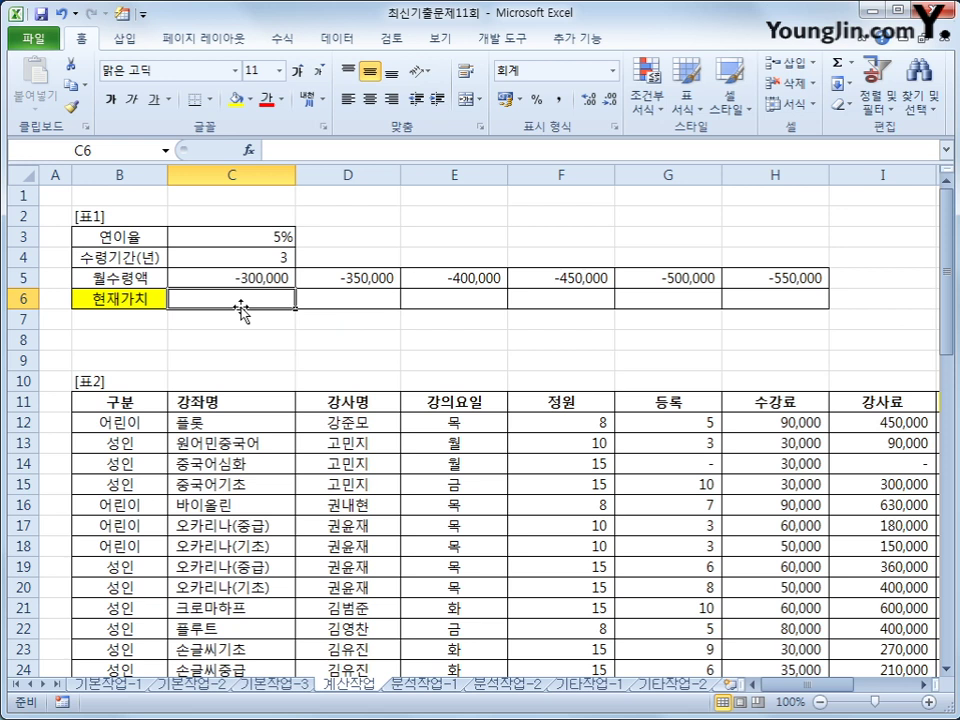
left_click(297, 44)
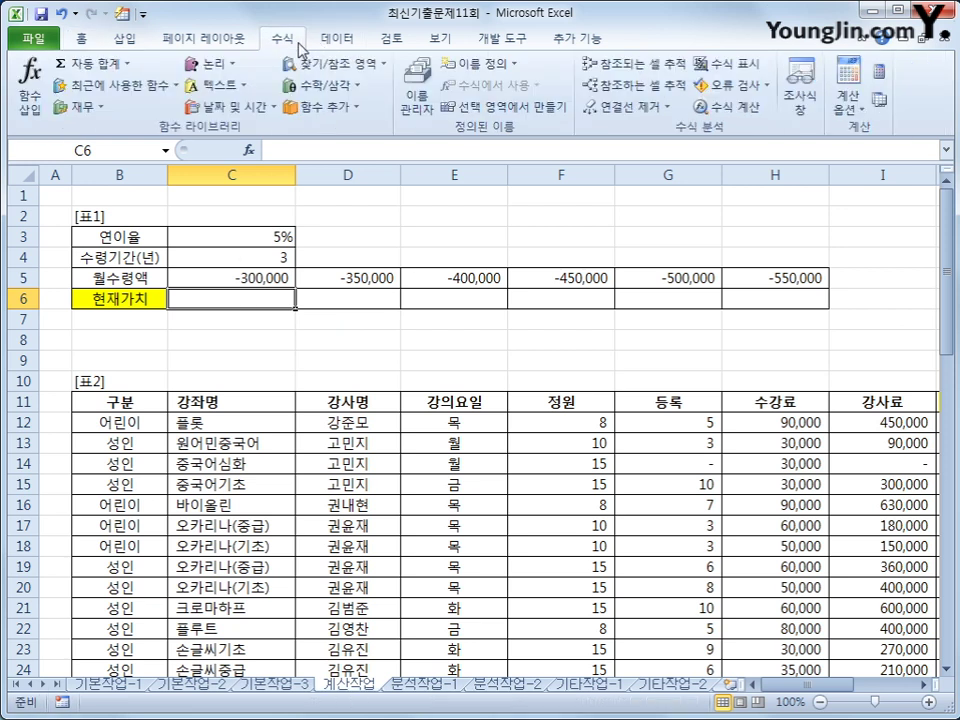
left_click(98, 108)
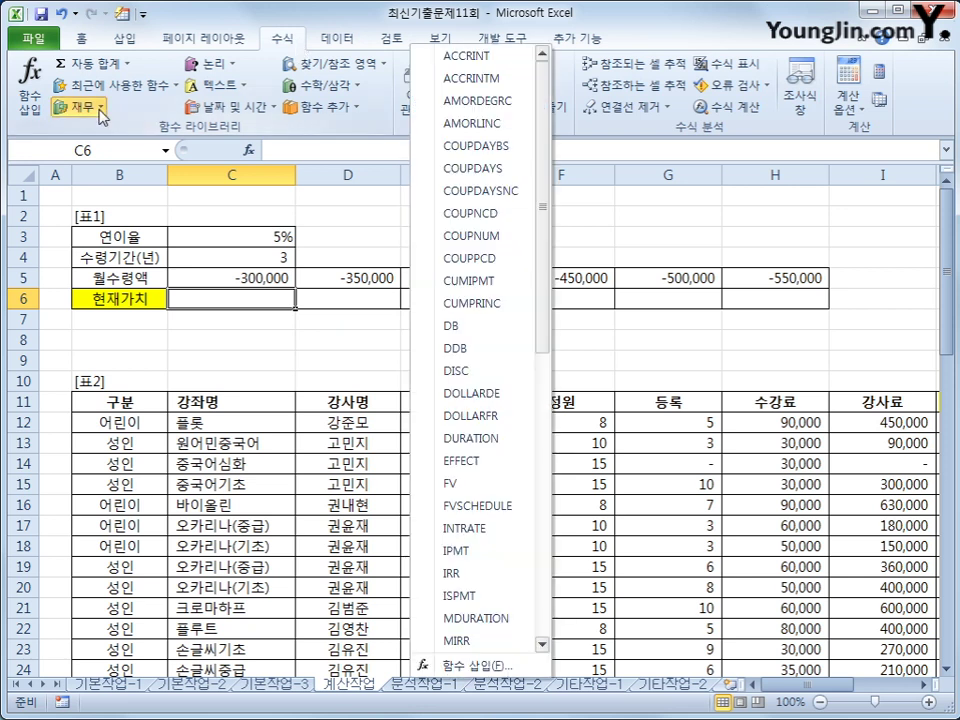
left_click_drag(540, 326, 542, 506)
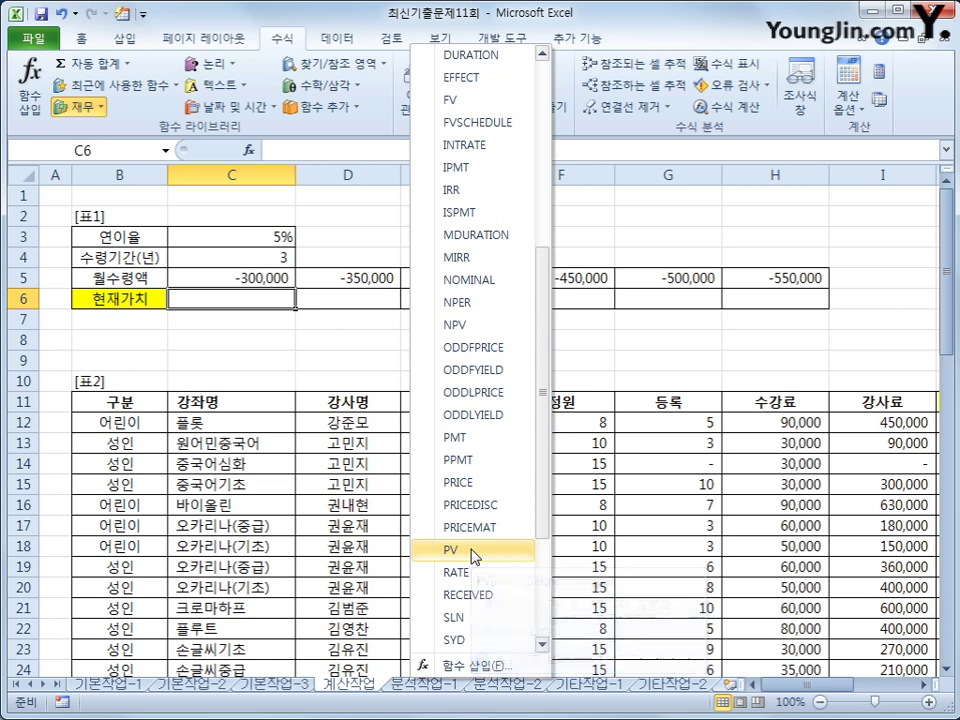
left_click(474, 555)
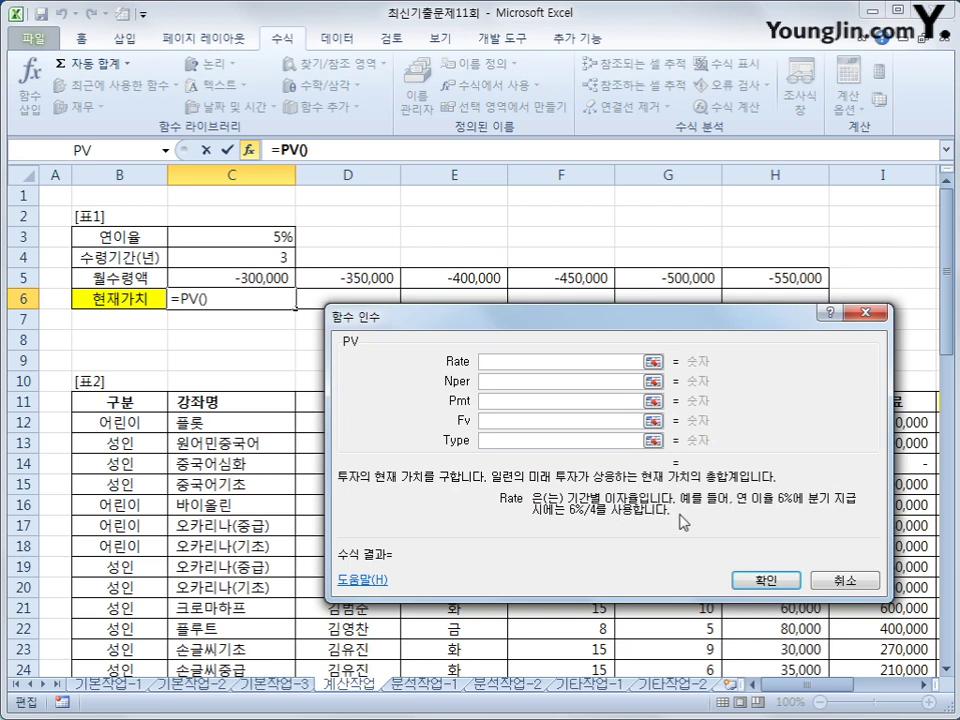
Set the PV function's Rate argument to $C$3/12, with an absolute reference to the 연이율 cell.
left_click(234, 238)
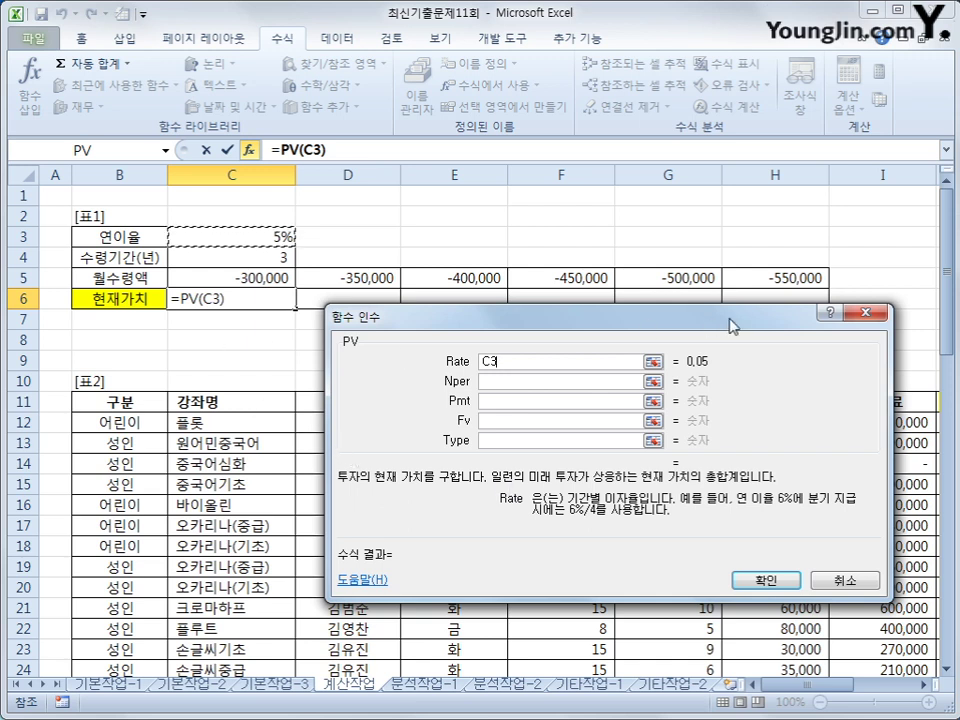
left_click_drag(733, 321, 726, 381)
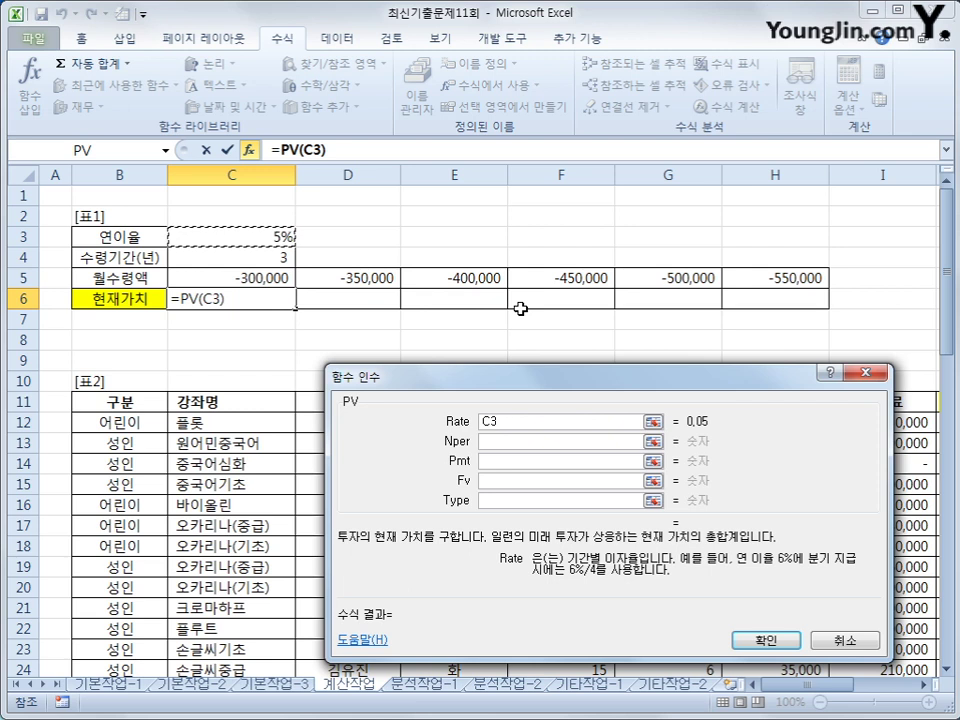
key("F4")
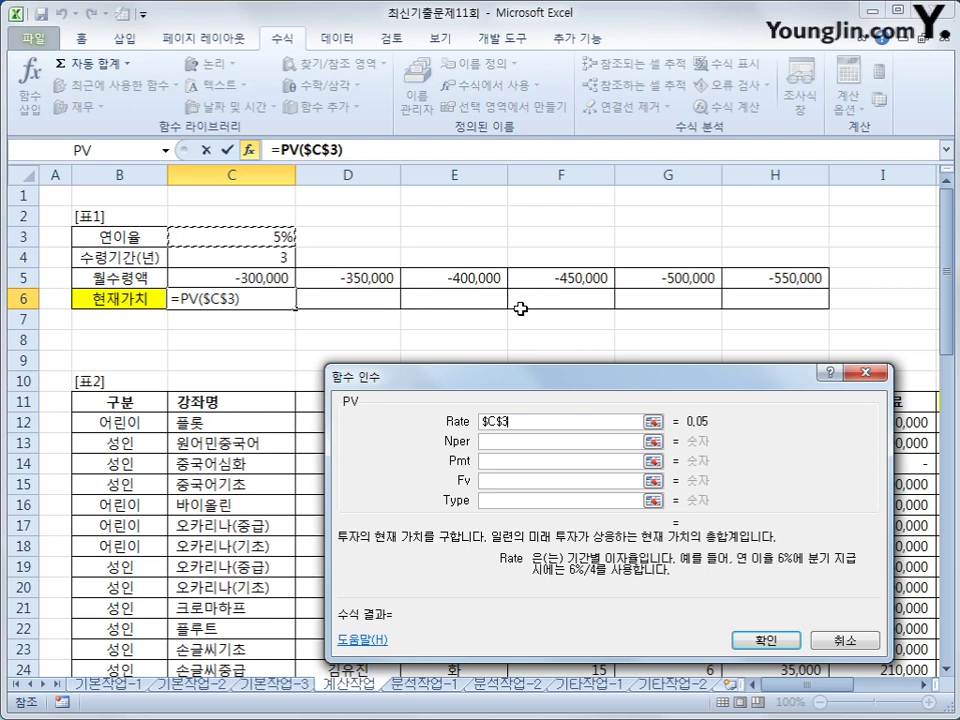
type("/")
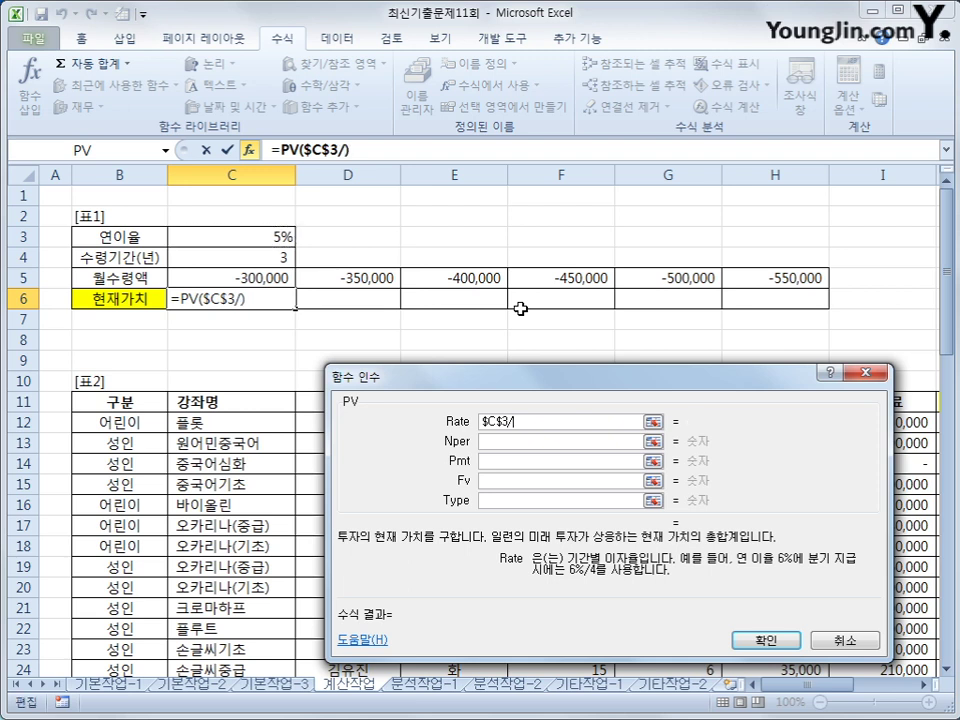
type("12")
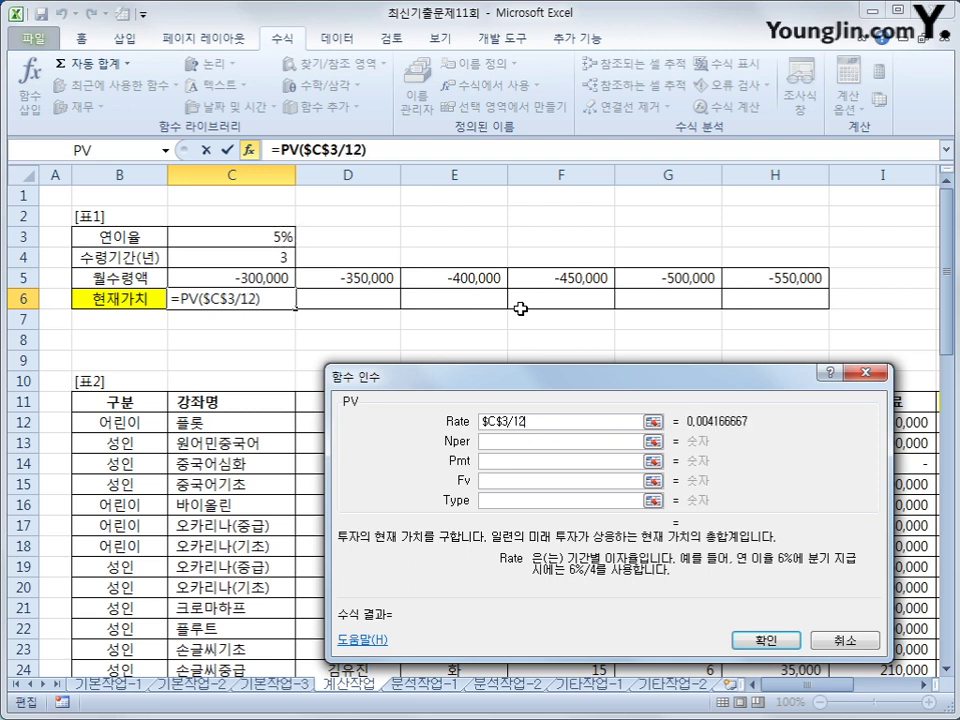
Set the Nper argument to $C$4*12, with an absolute reference to the 수령기간(년) cell.
left_click(517, 440)
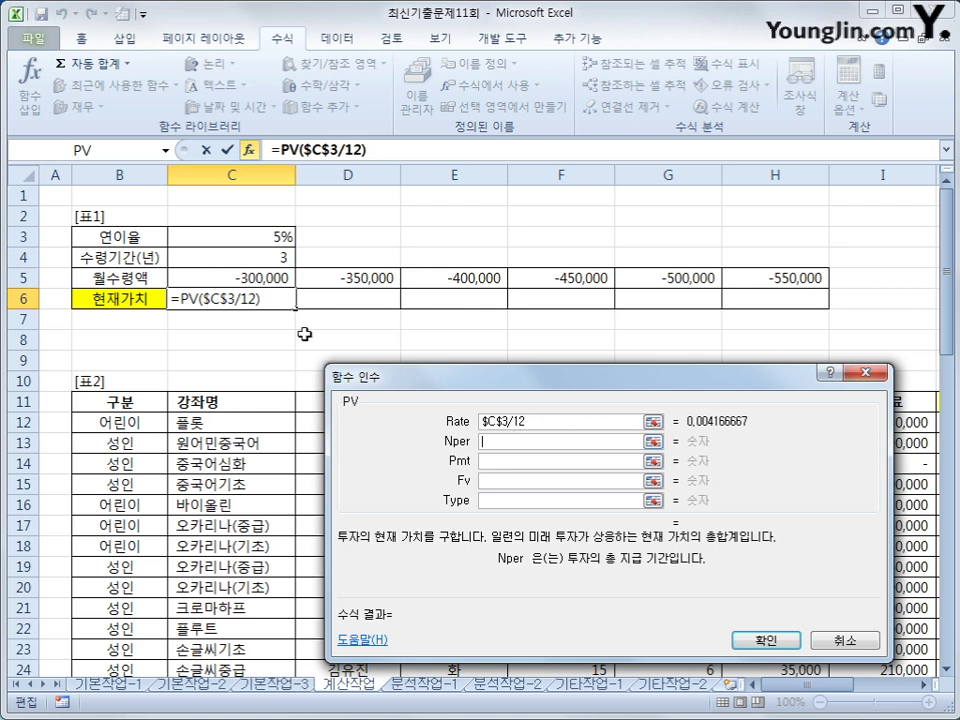
left_click(279, 257)
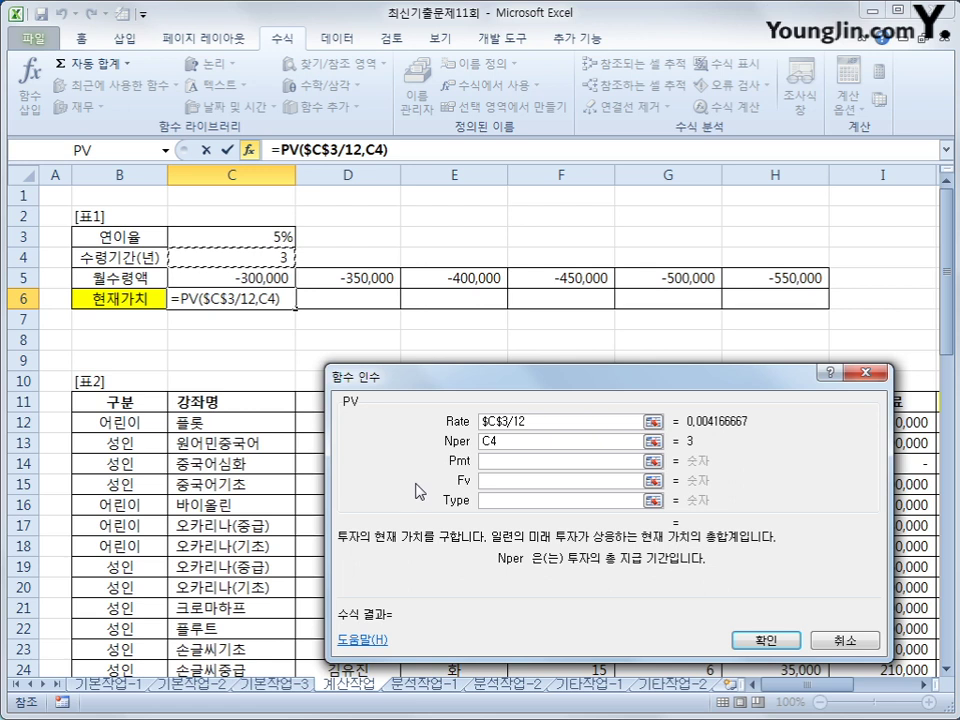
key("F4")
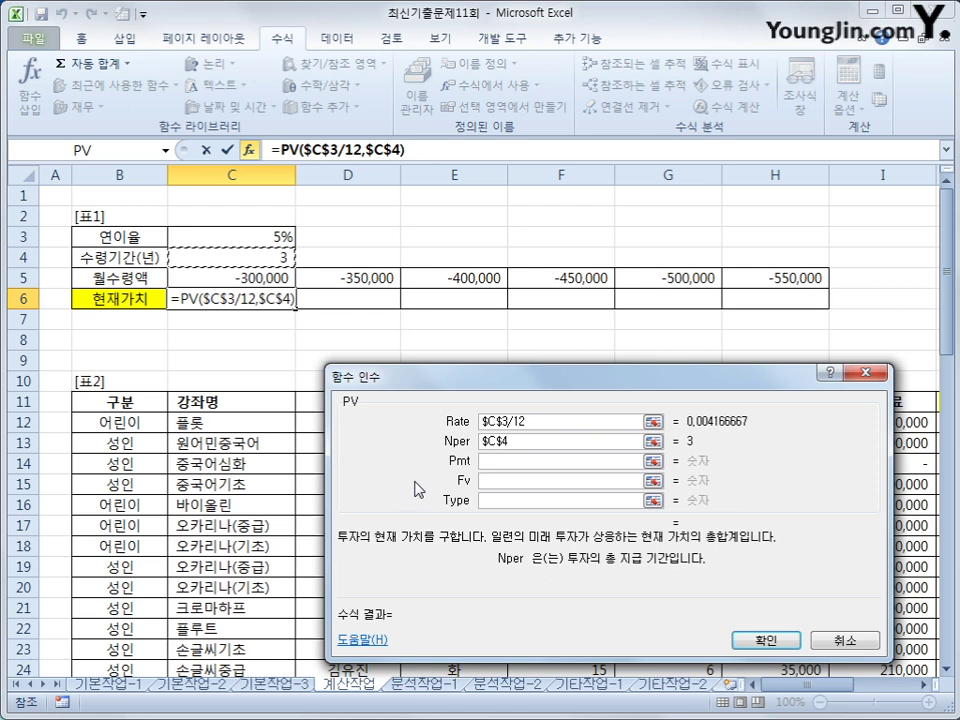
type("*12")
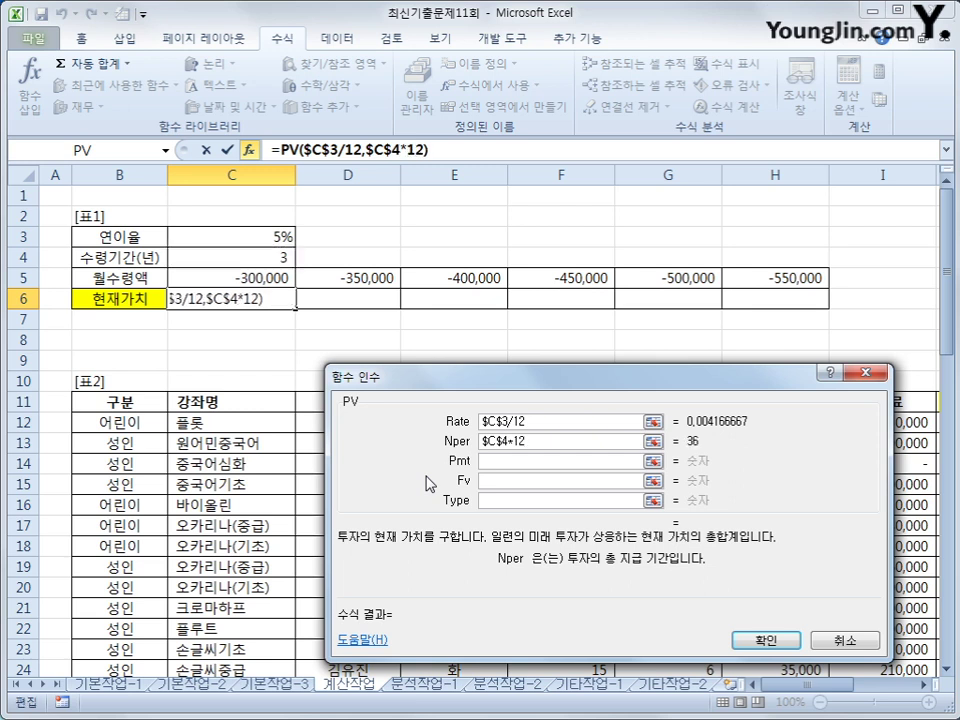
Set Pmt to C5 and Type to 0, leave Fv empty, and accept the PV function.
left_click(498, 464)
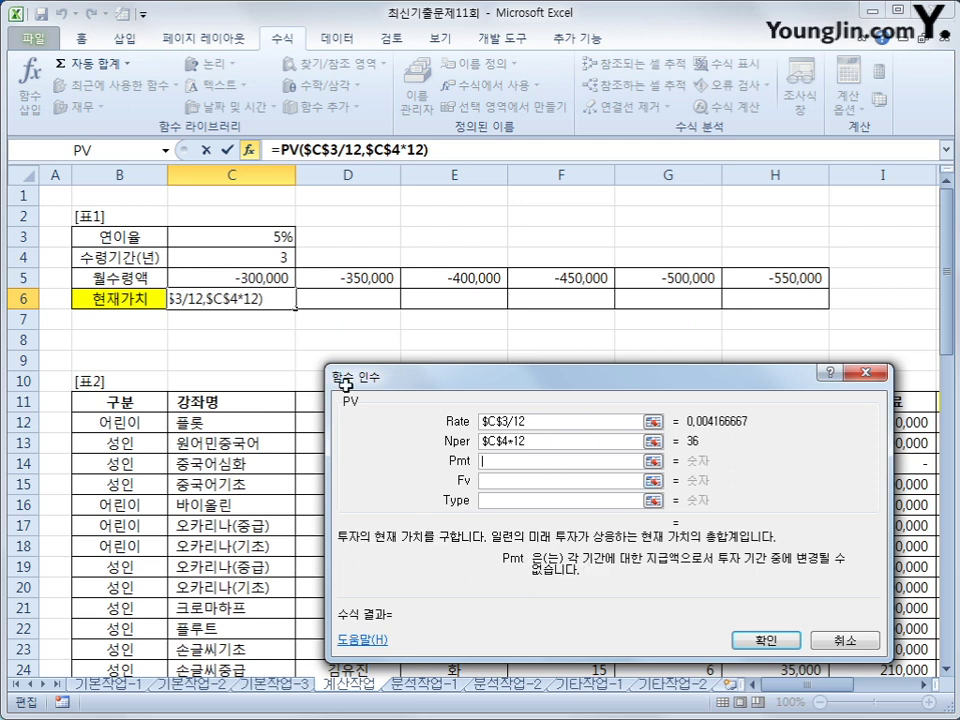
left_click(265, 277)
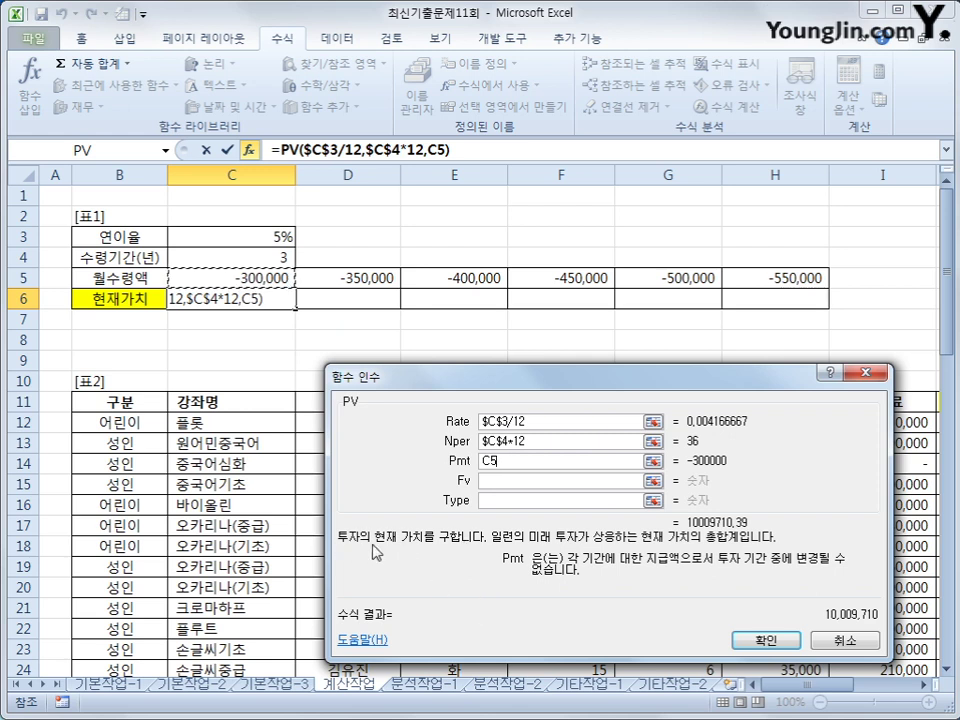
left_click(511, 482)
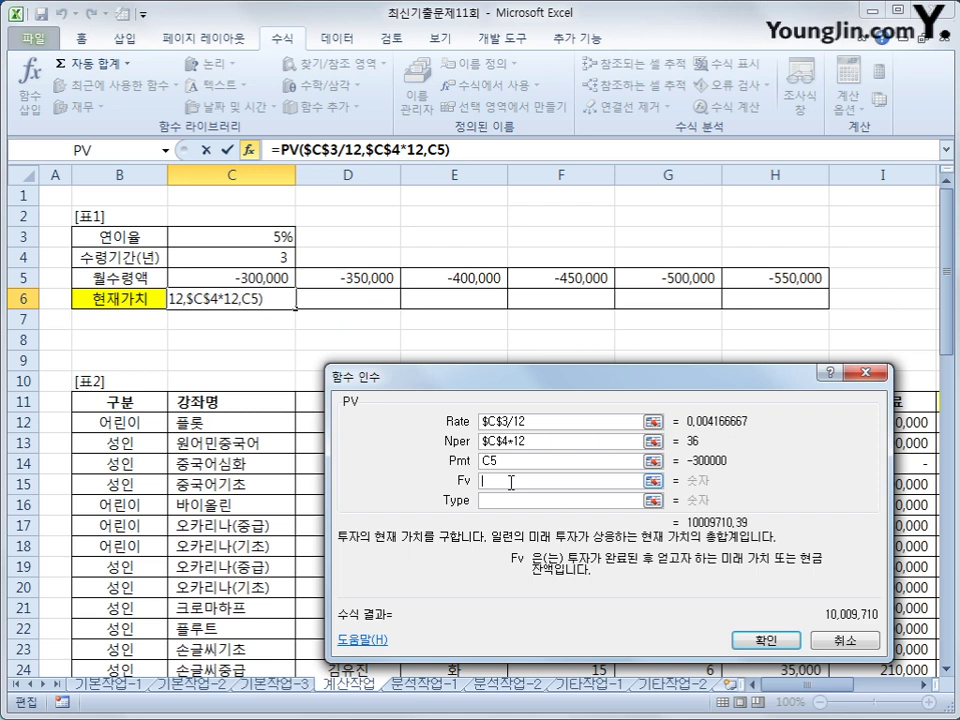
left_click(497, 501)
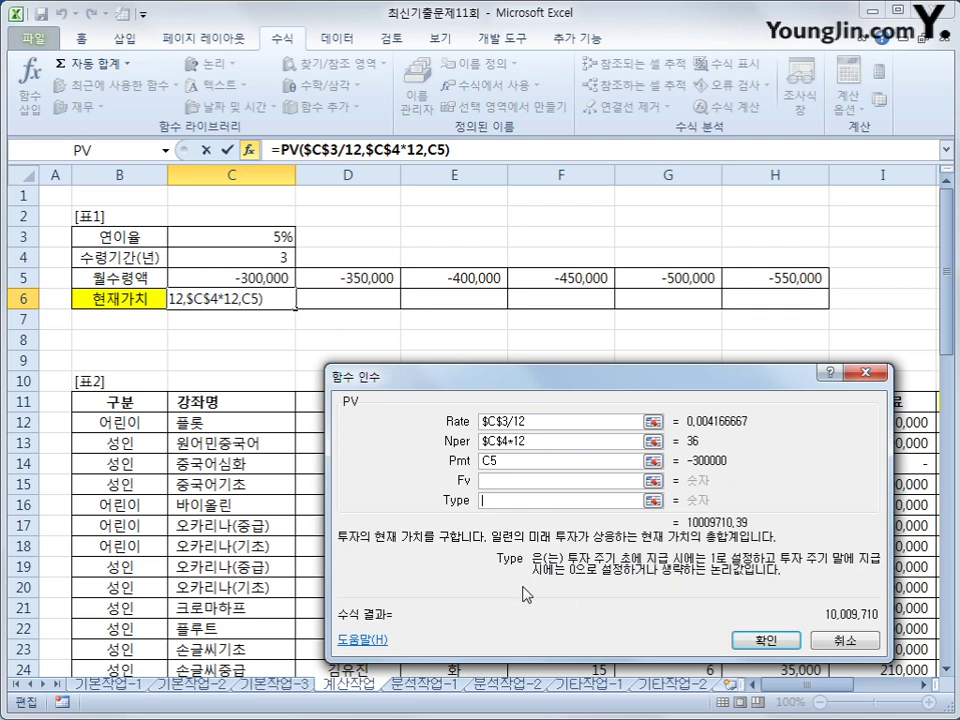
type("0")
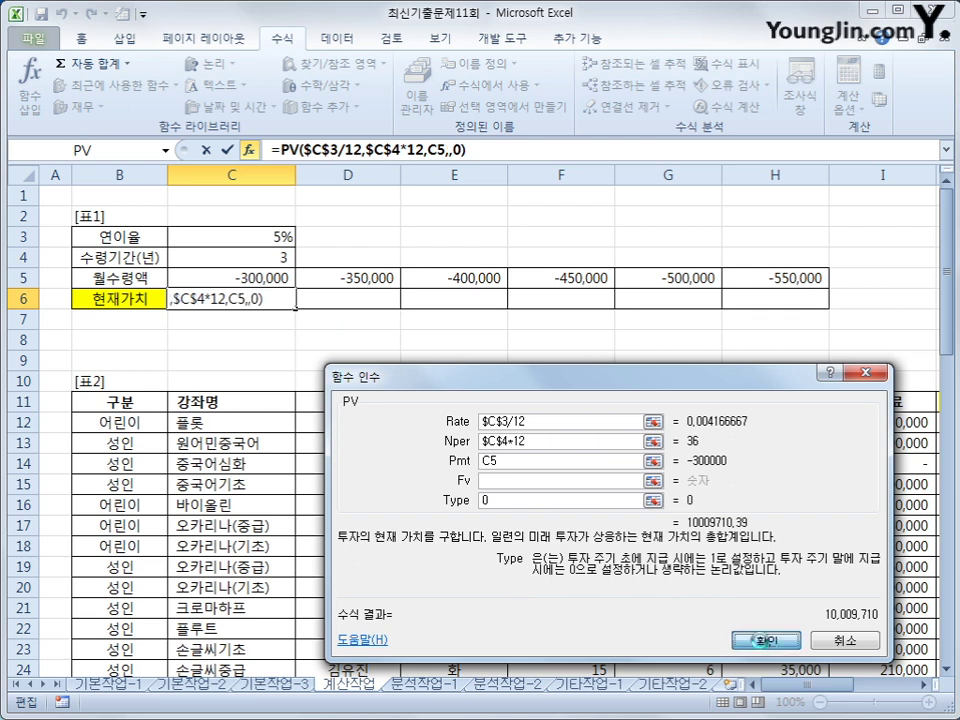
left_click(766, 640)
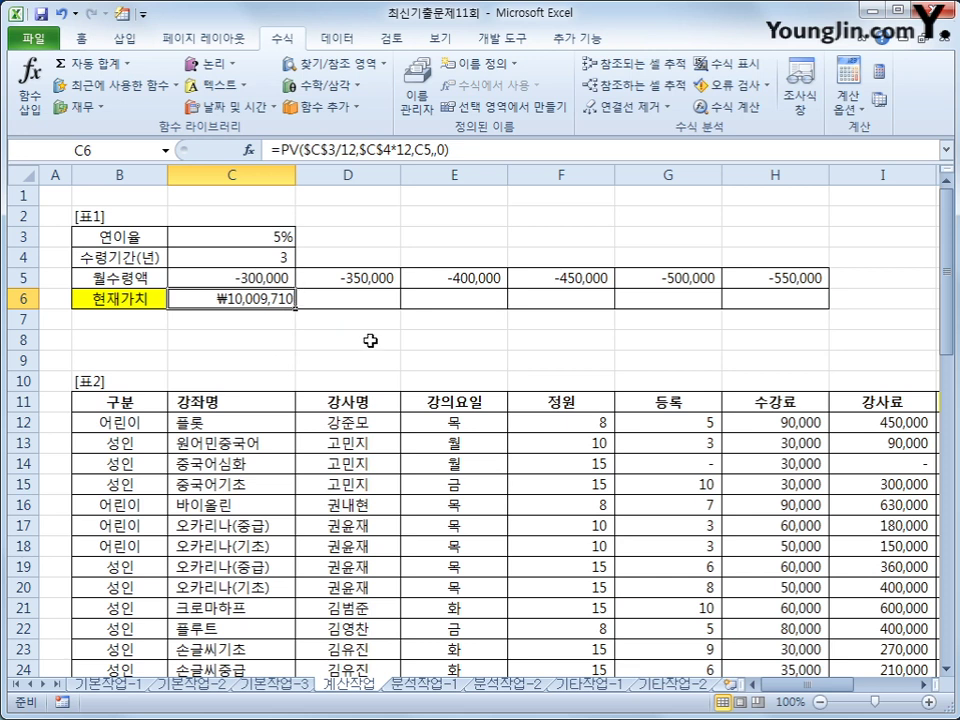
Wrap the PV formula in C6 in an IF function that tests whether the result is >=15000000.
left_click(281, 150)
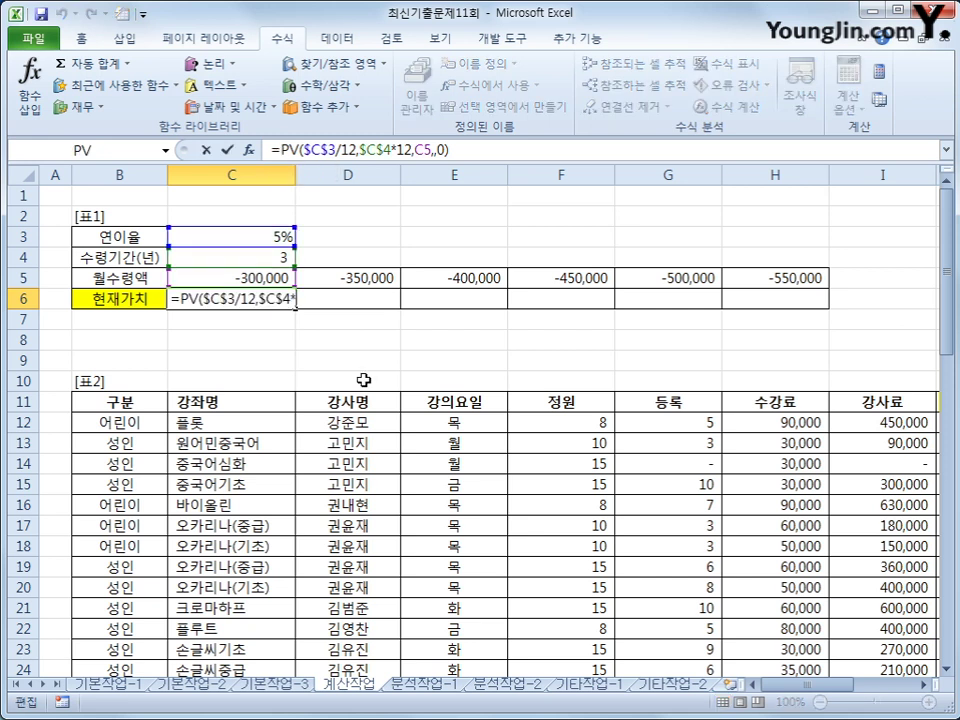
type("ㅣ")
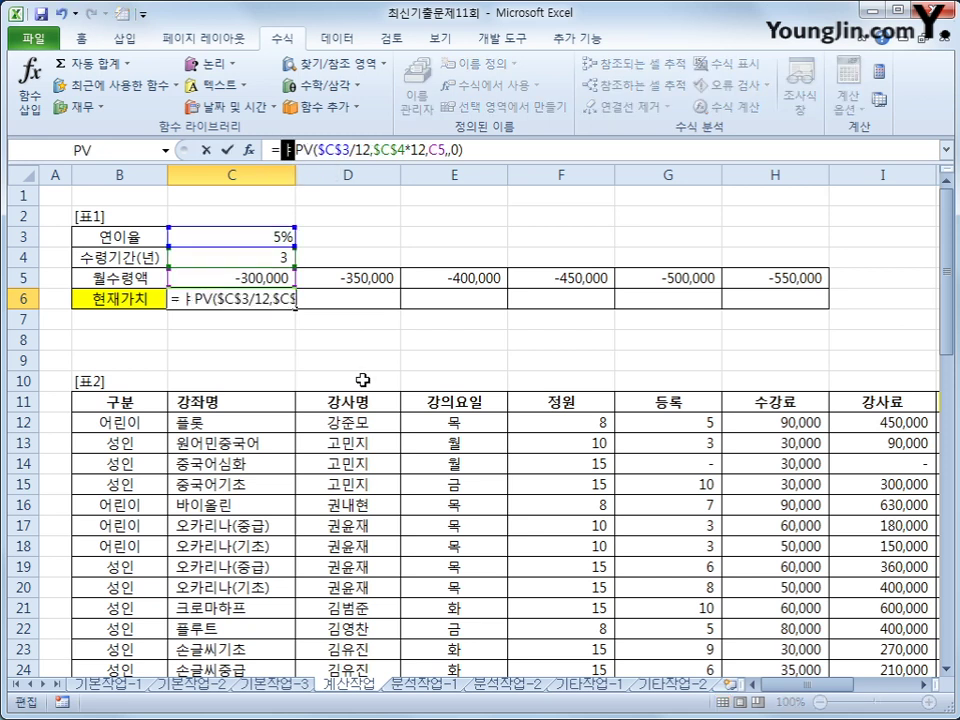
key("BackSpace")
type("if(")
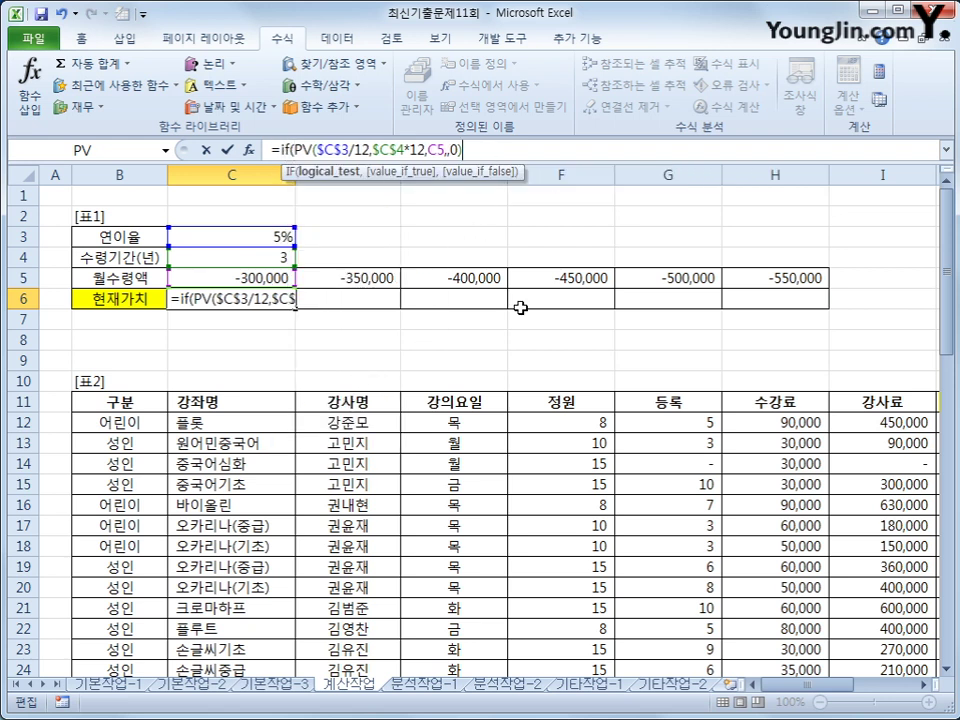
type(">")
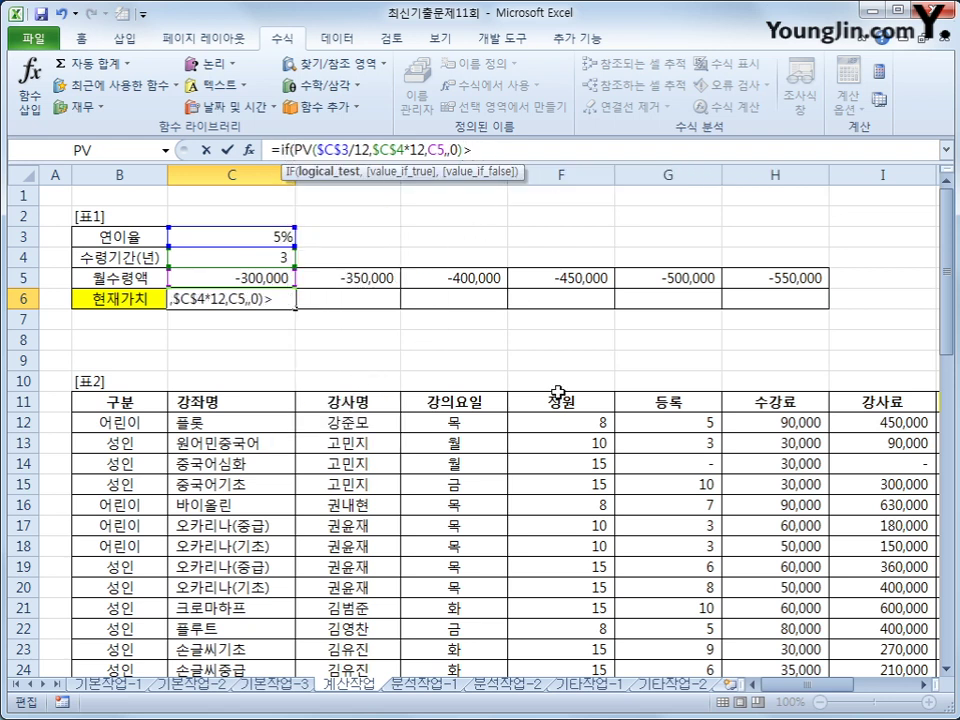
type("=15000")
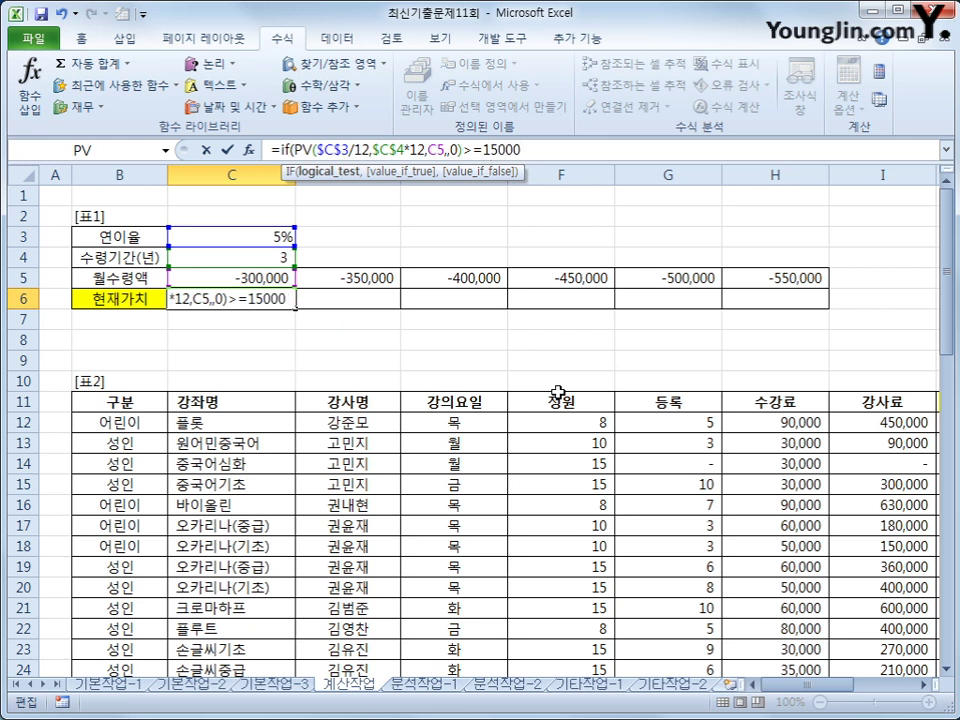
type("000")
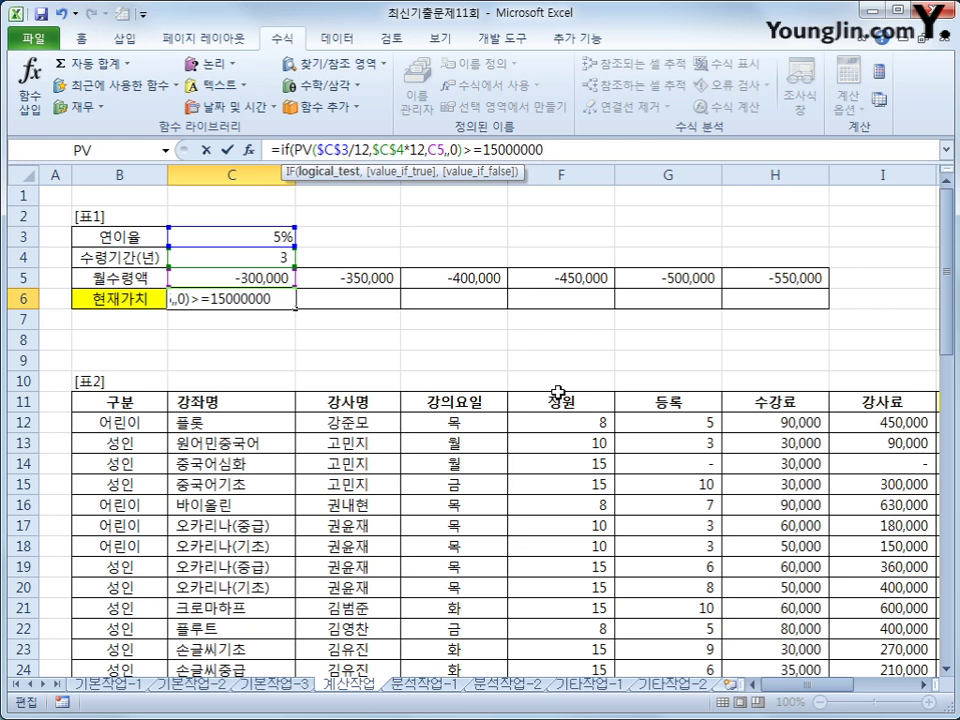
Add "한도금액초과" as the IF function's value when the test is true.
type(",")
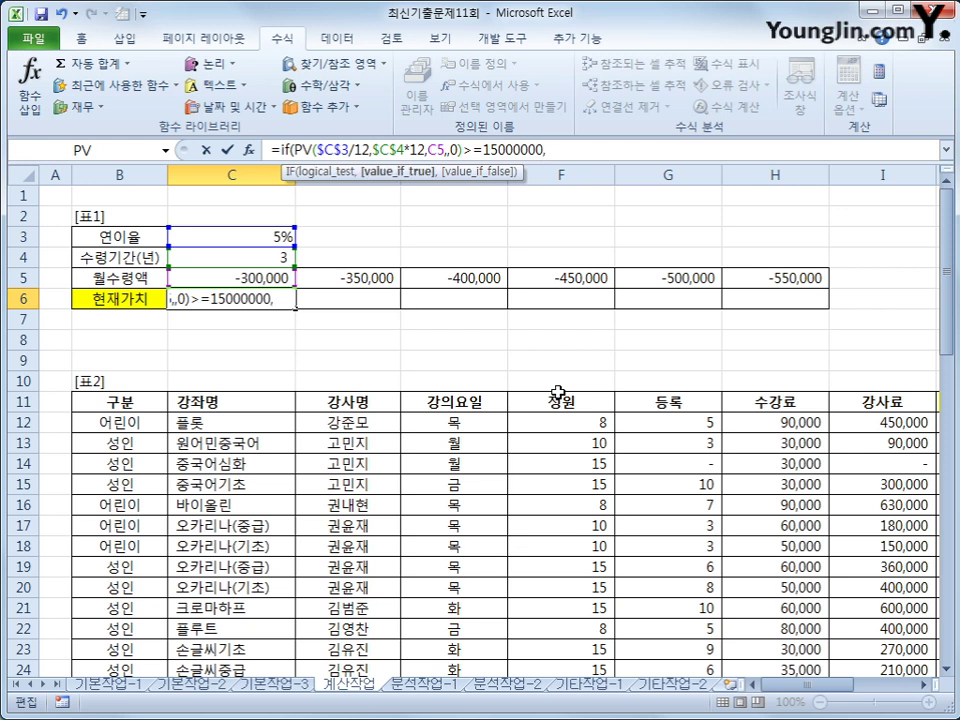
key("Return")
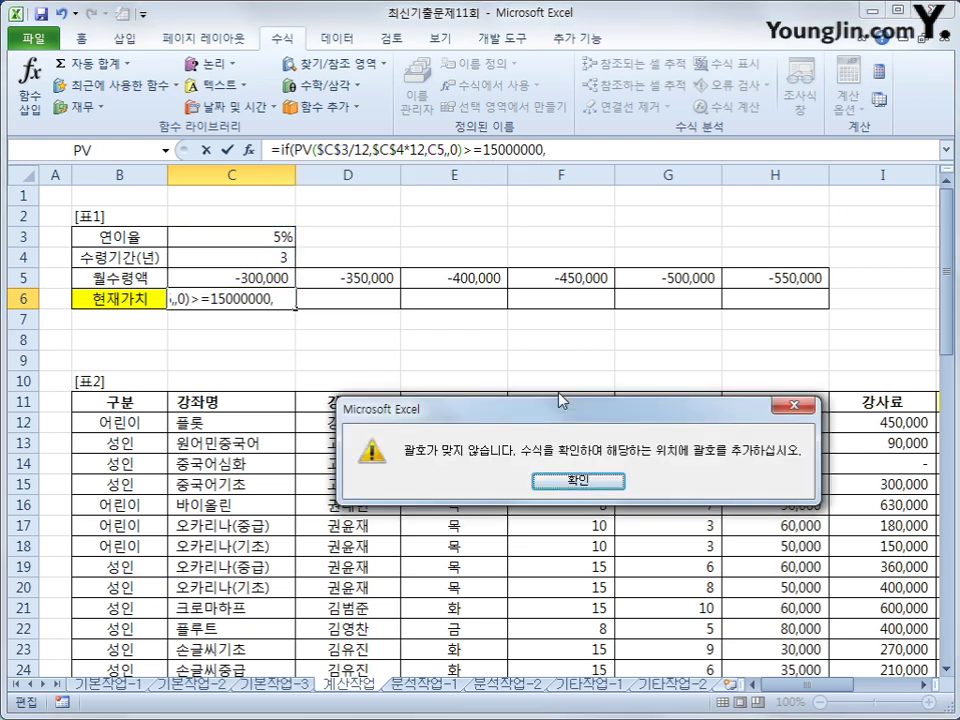
left_click(564, 481)
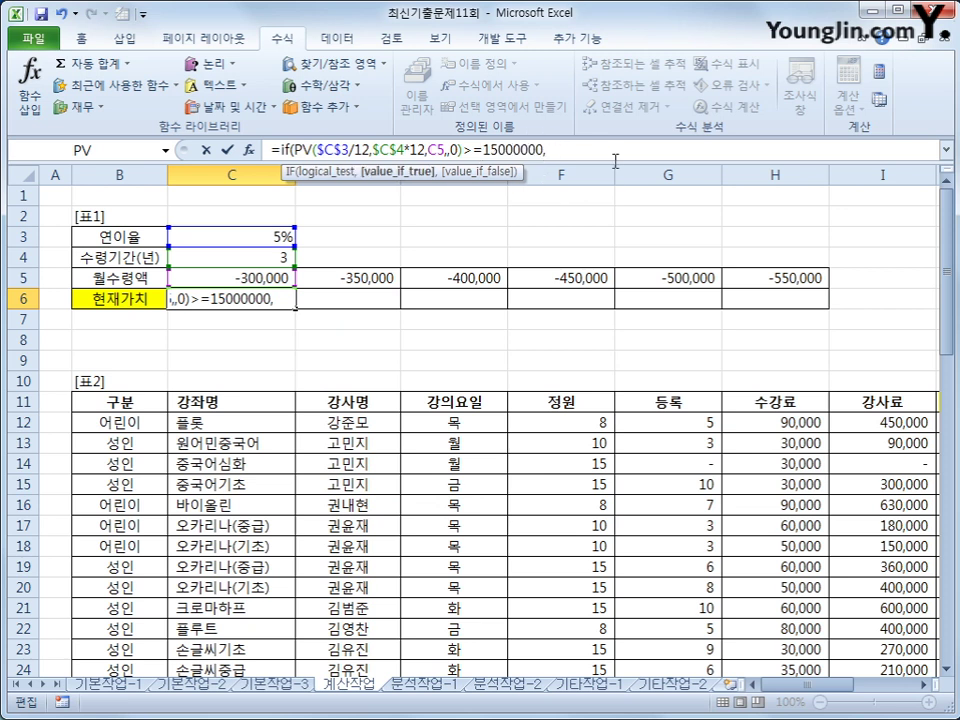
type("한도금ㅇ")
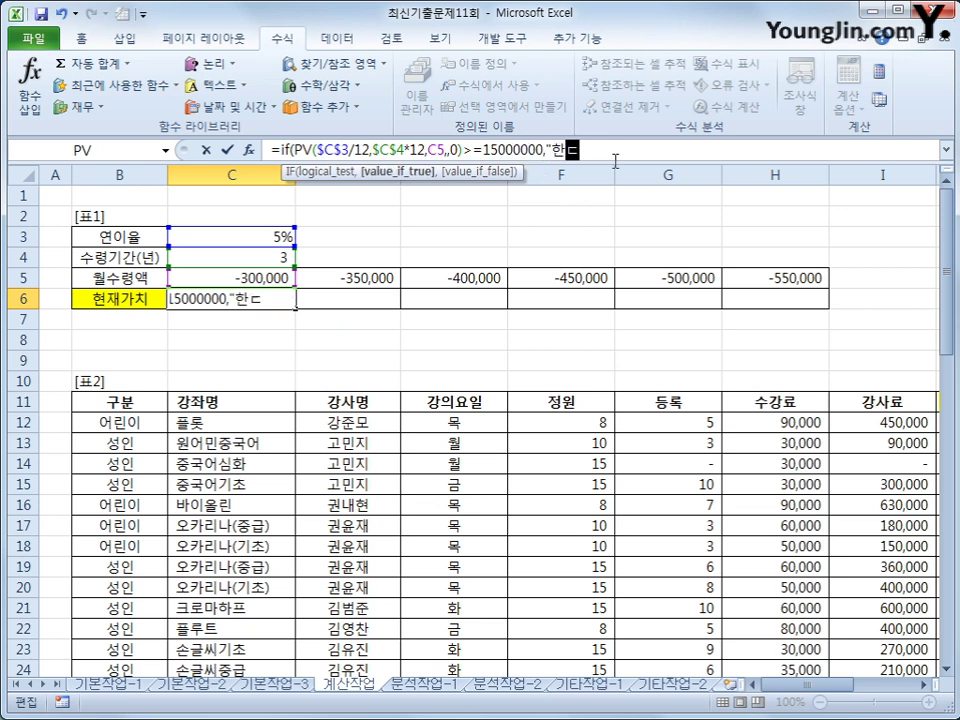
type("액초과/")
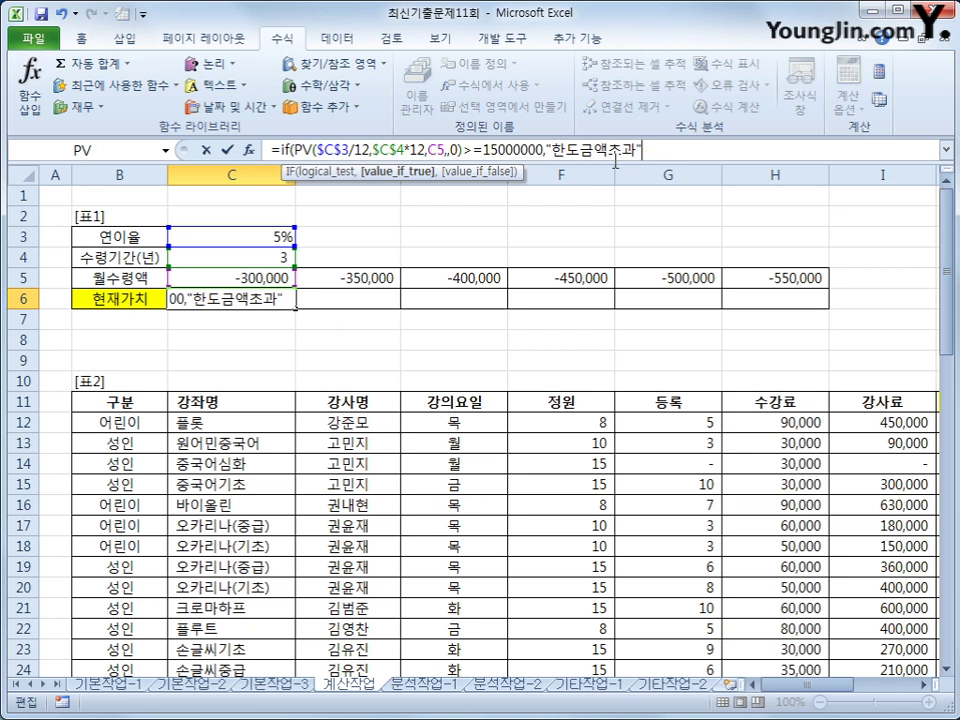
Begin the IF function's false value in C6 with ROUND, using a copy of the PV expression as its number.
type(",")
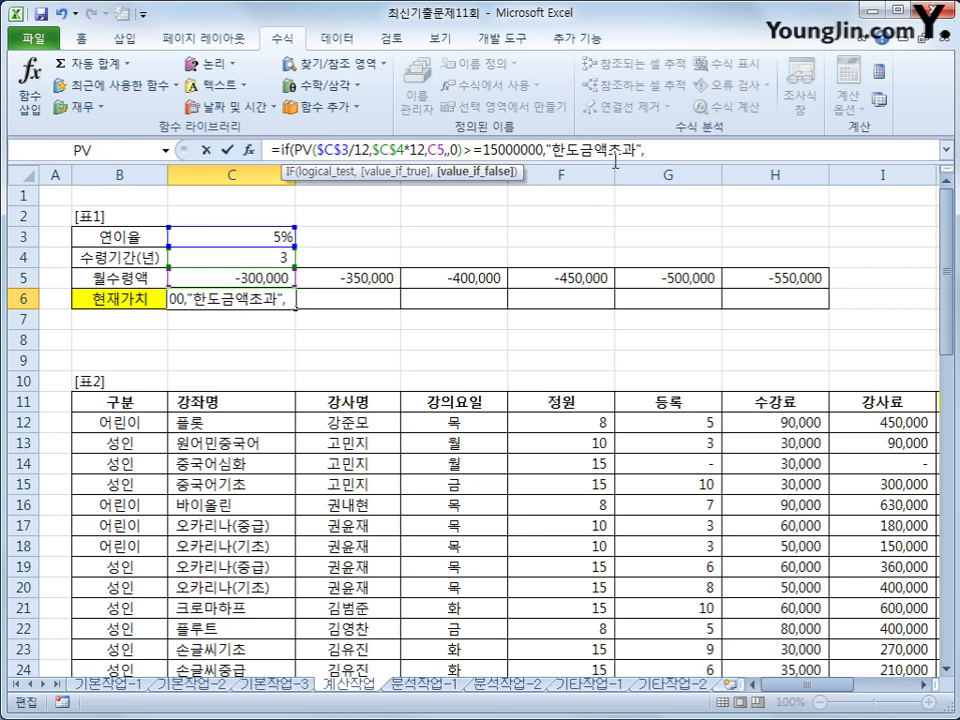
type("ㄱ")
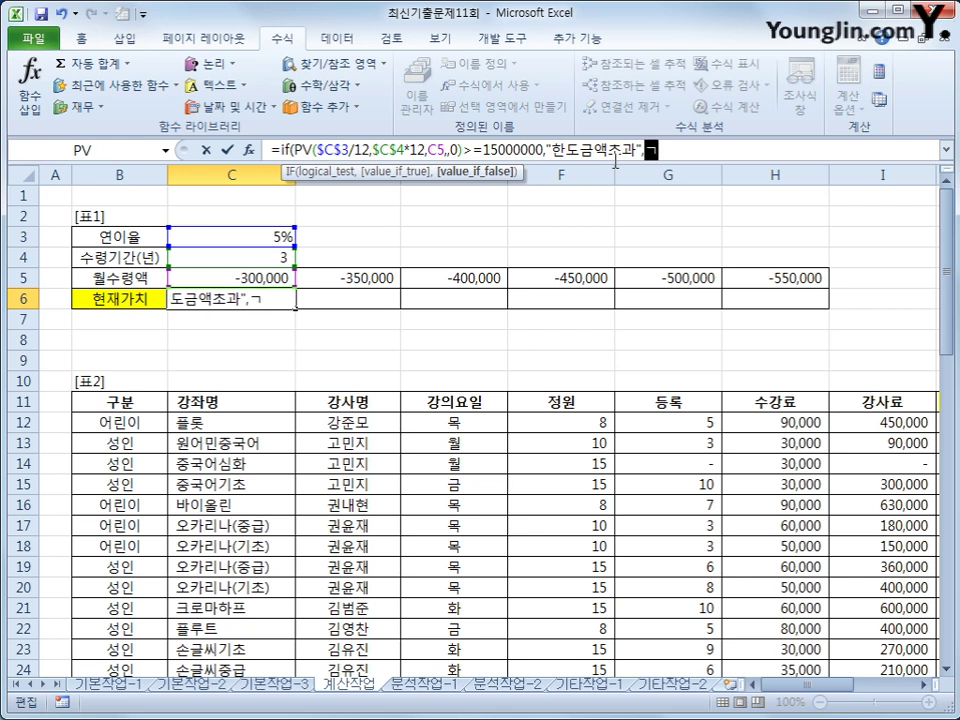
type("round(")
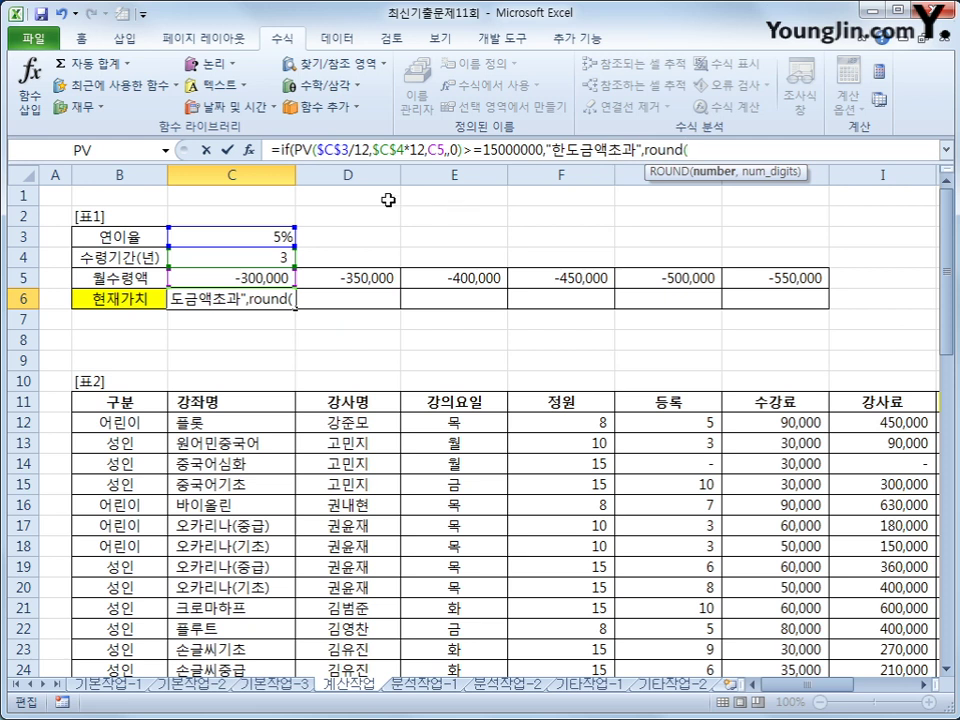
left_click_drag(294, 150, 464, 150)
key("ctrl+c")
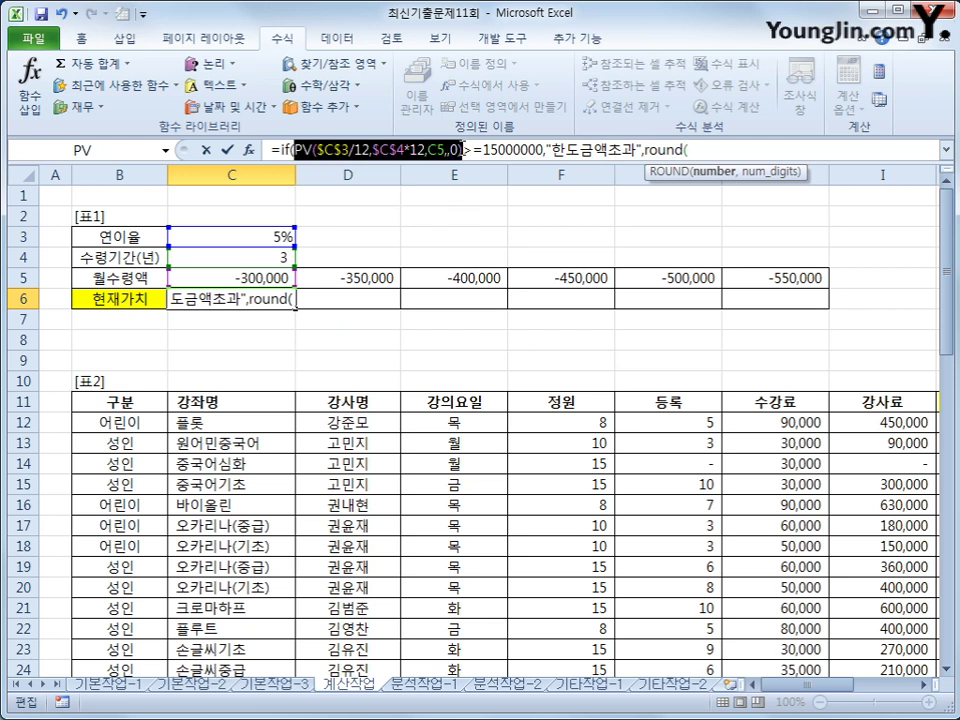
left_click(716, 150)
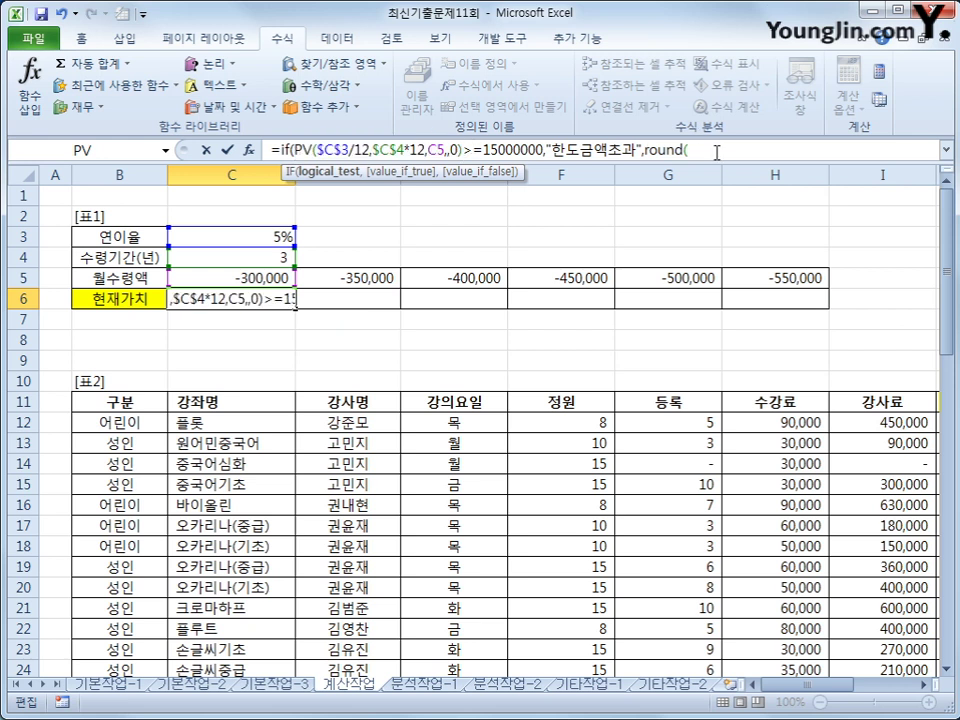
key("ctrl+v")
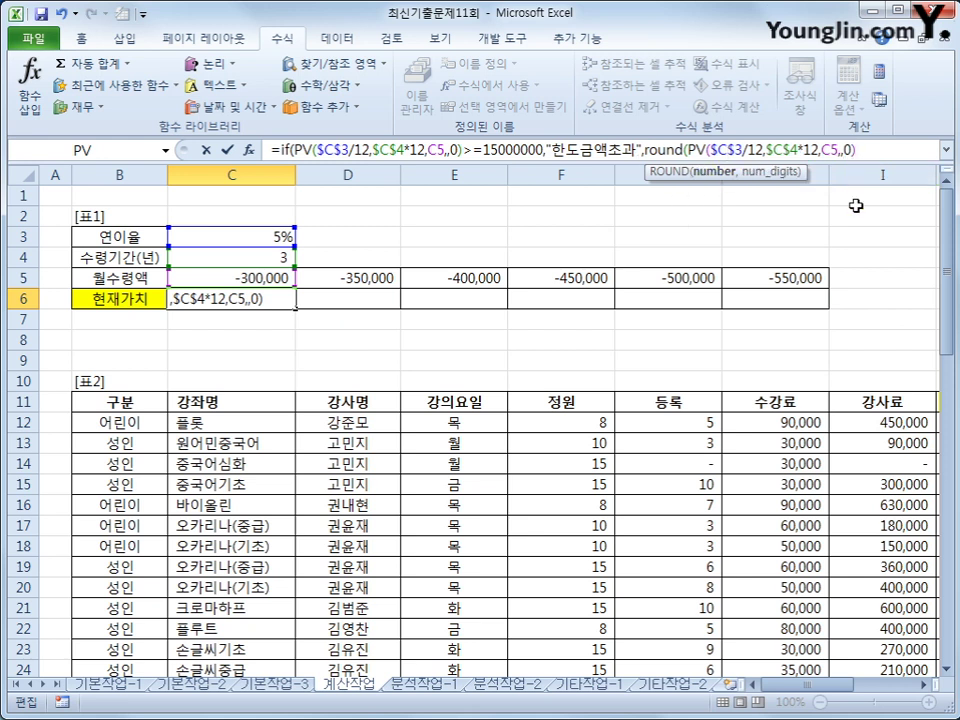
Set the ROUND function's digits to -3 and complete the IF formula in C6.
type(",")
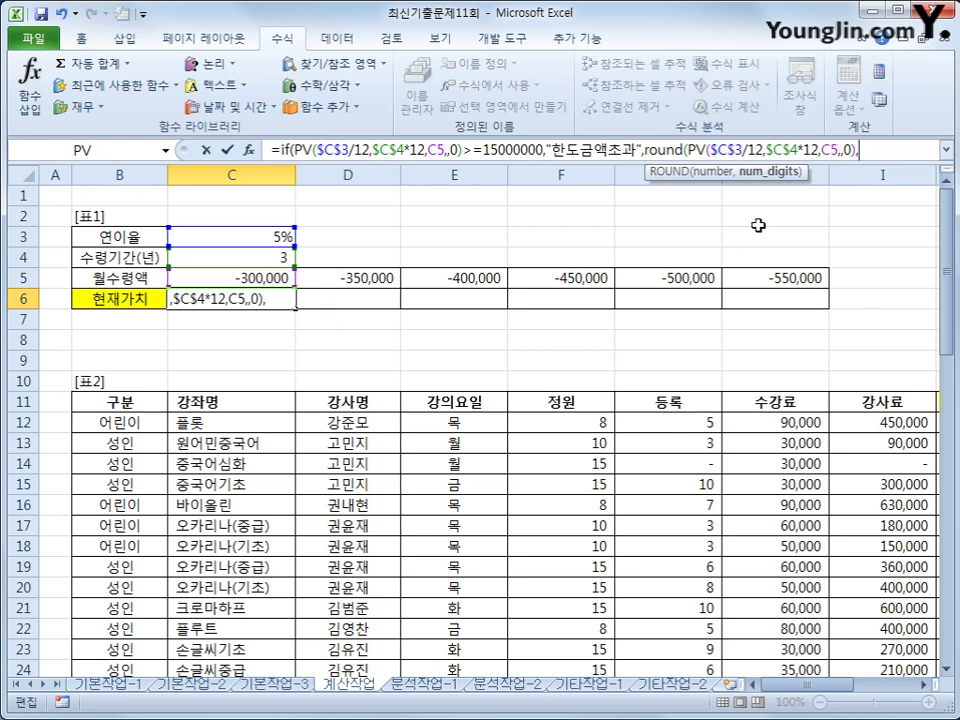
type("-3")
type(")")
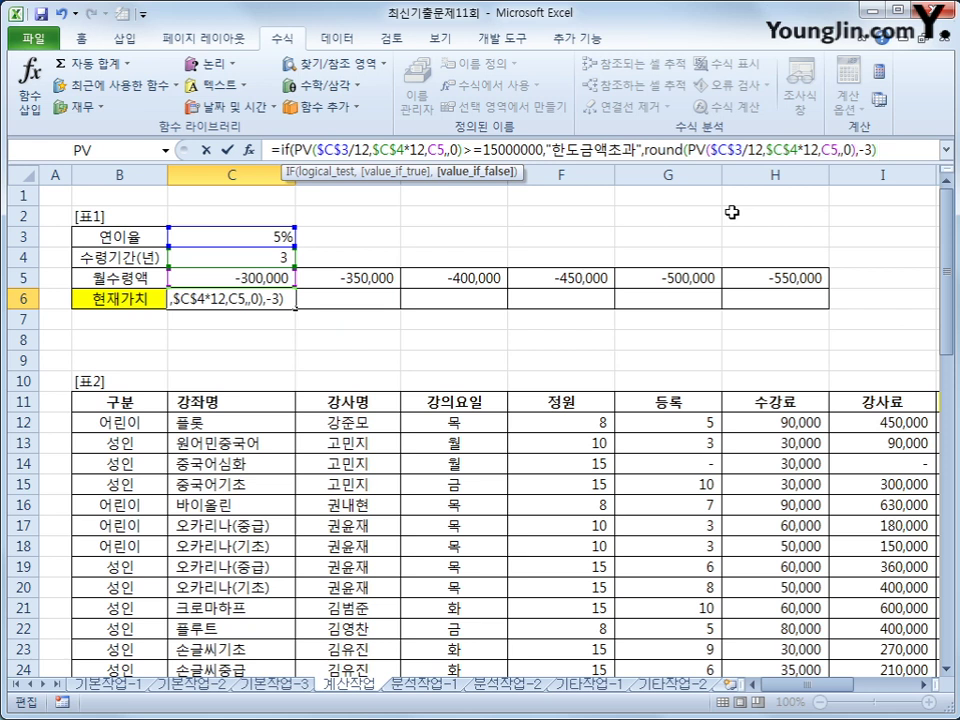
key("Return")
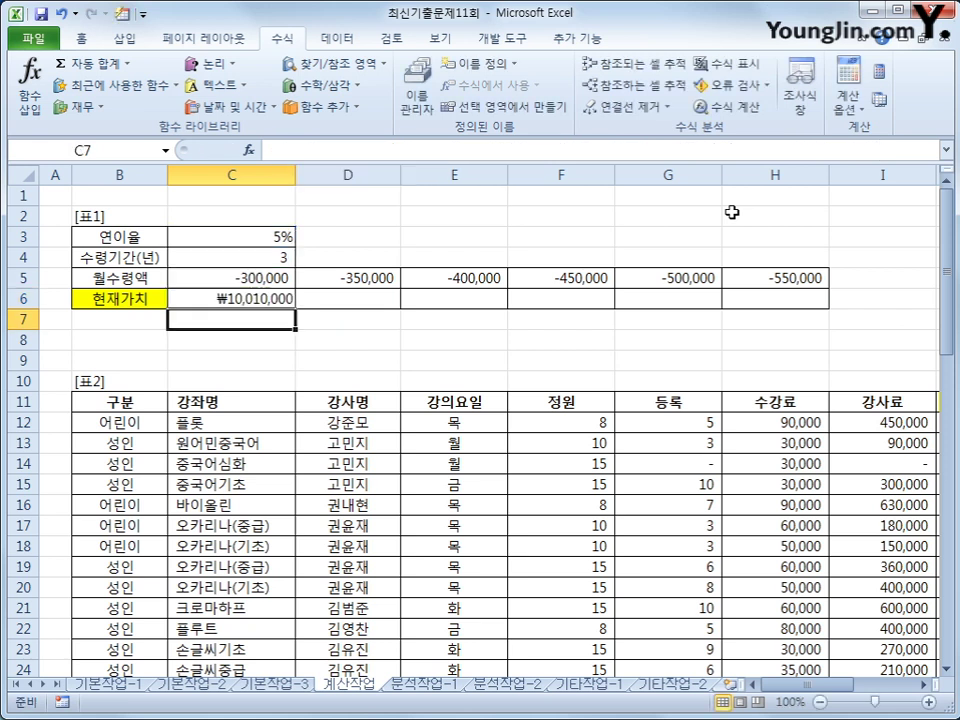
Fill the 현재가치 formula from C6 across to H6 and check the resulting cells.
key("Up")
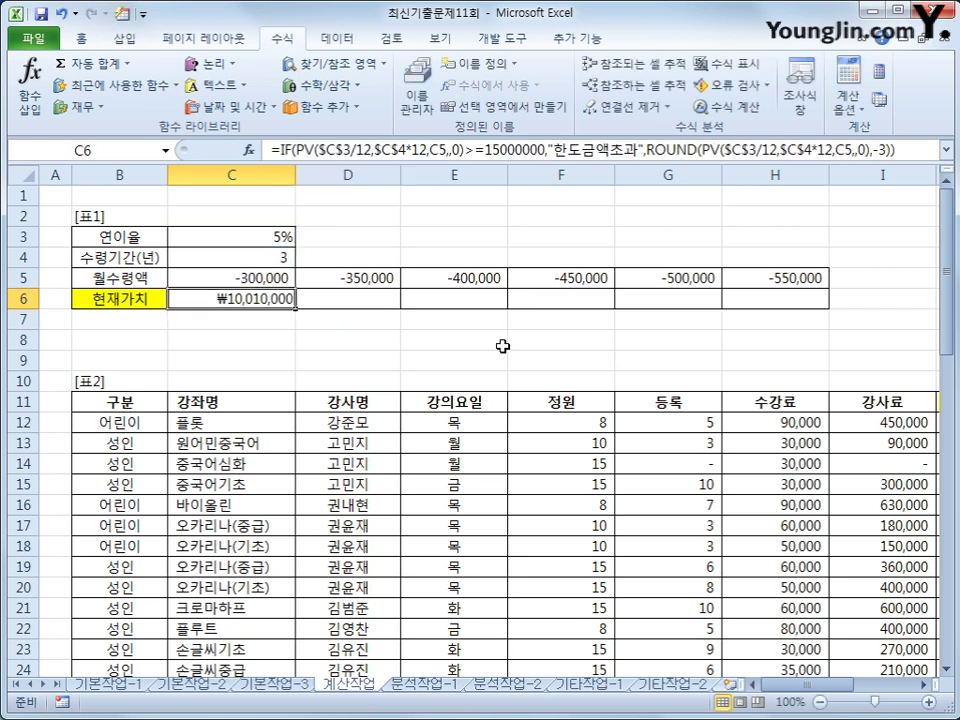
left_click_drag(295, 308, 802, 318)
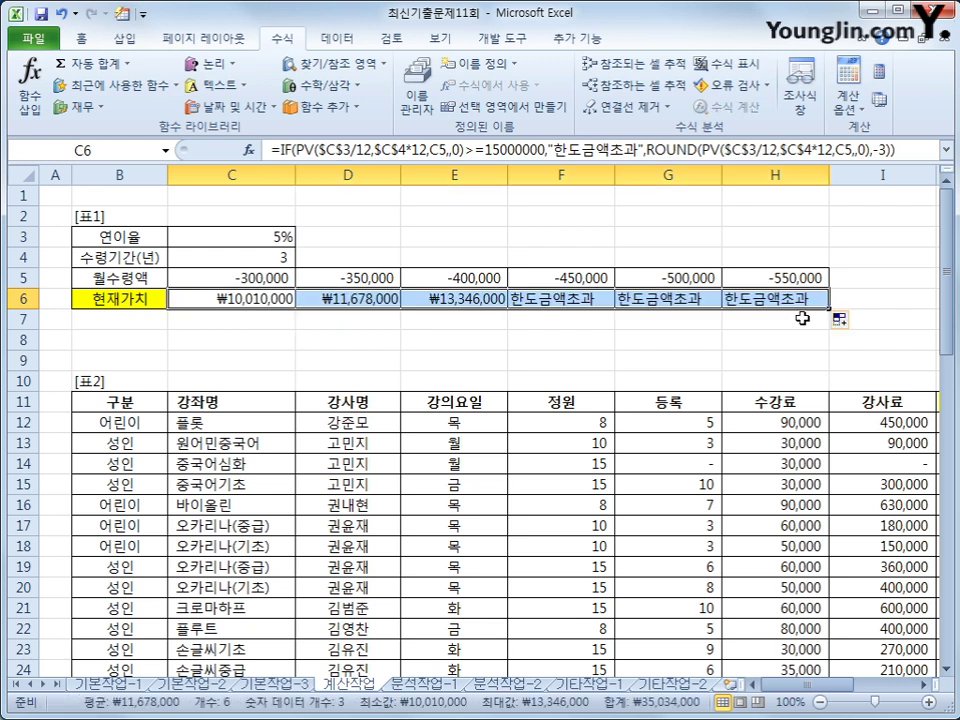
left_click(228, 300)
left_click(343, 301)
left_click(438, 300)
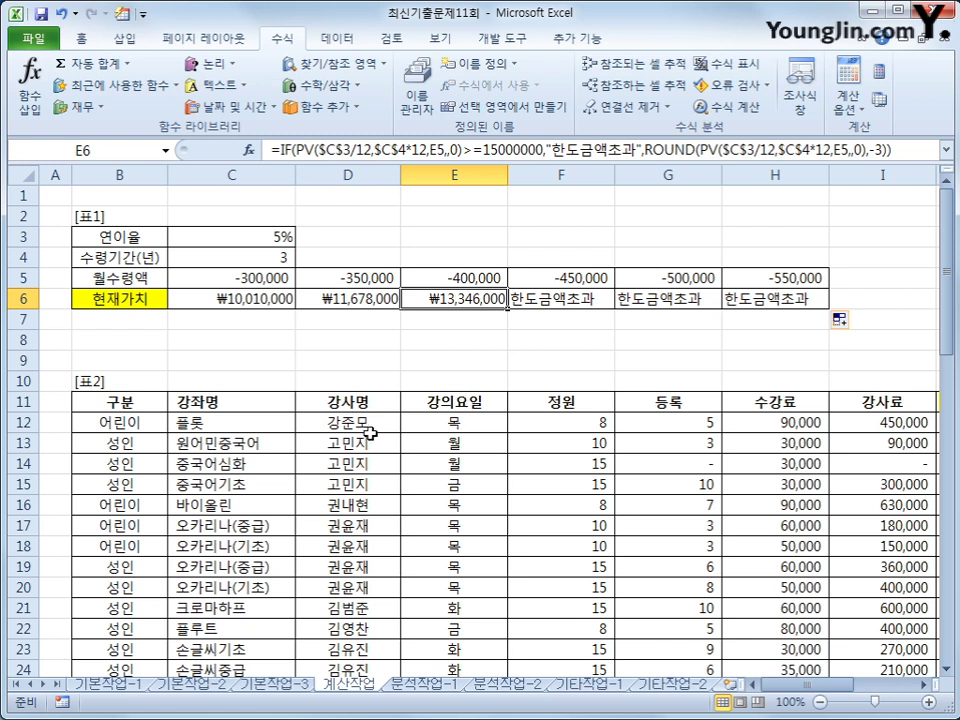
Examine the 구분 and 강의요일 data in 표2 and the 화 and 목 headings in 표3.
left_click(137, 401)
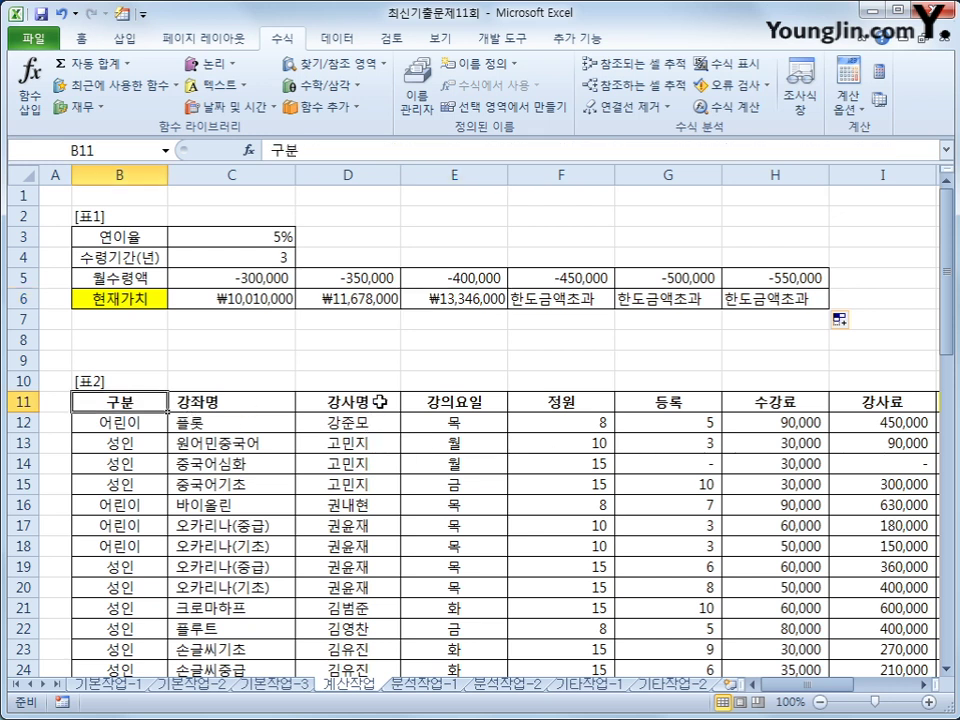
left_click(440, 401)
scroll(610, 532, "down", 1)
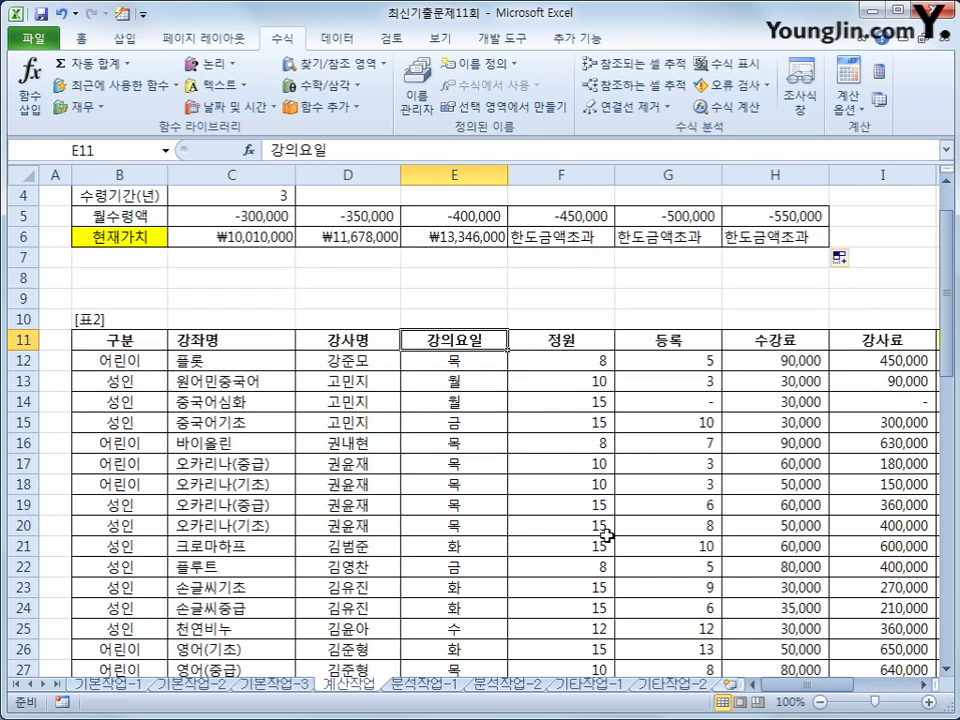
scroll(606, 535, "down", 7)
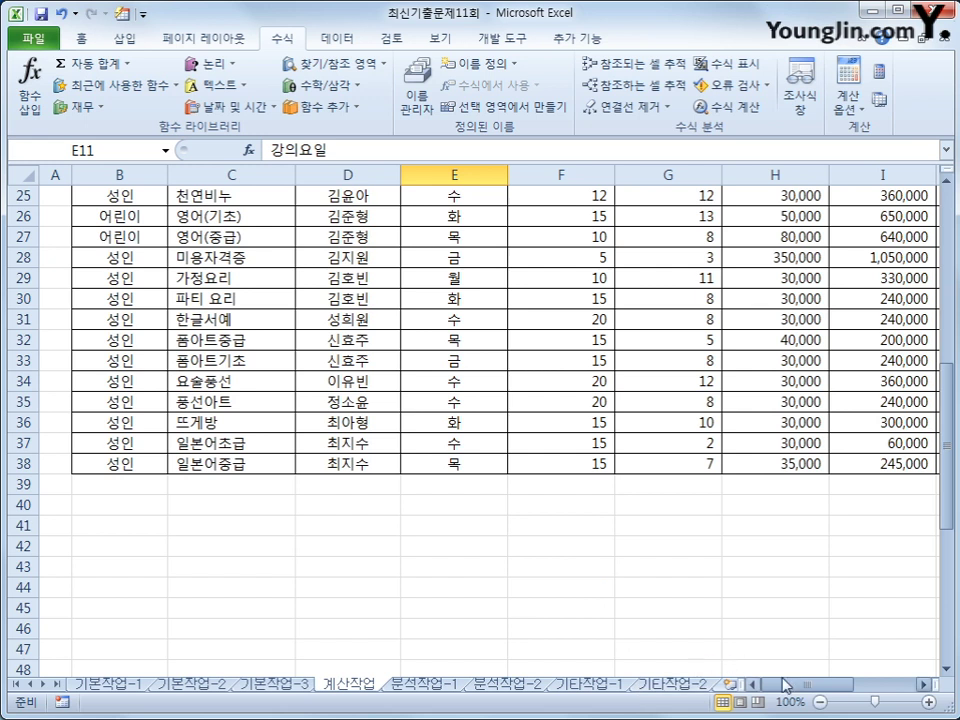
left_click_drag(785, 686, 845, 686)
scroll(701, 591, "up", 7)
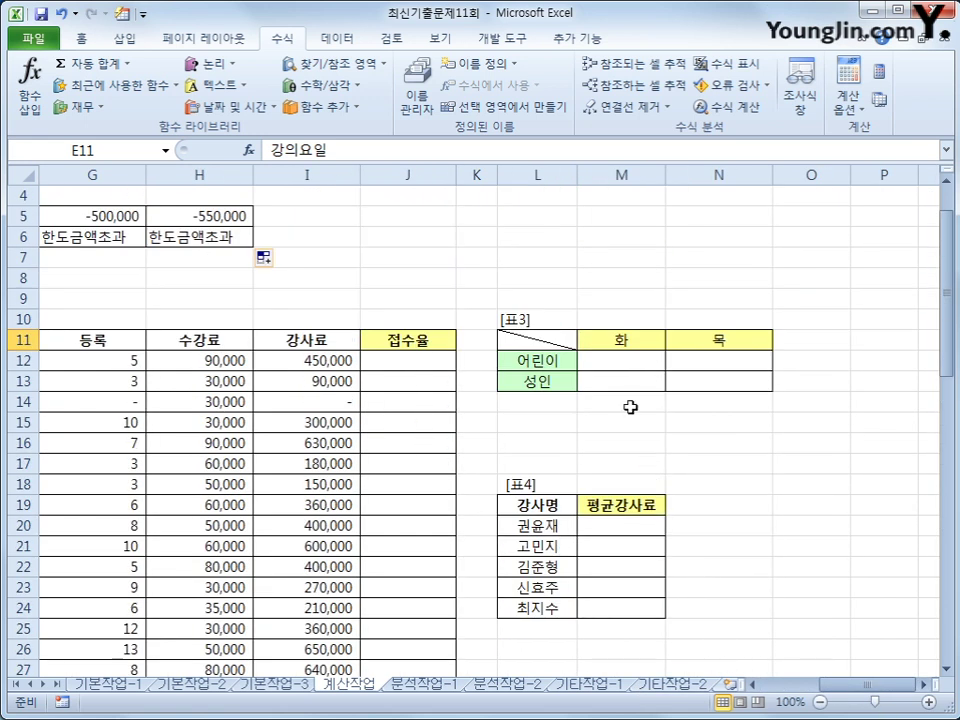
left_click(614, 361)
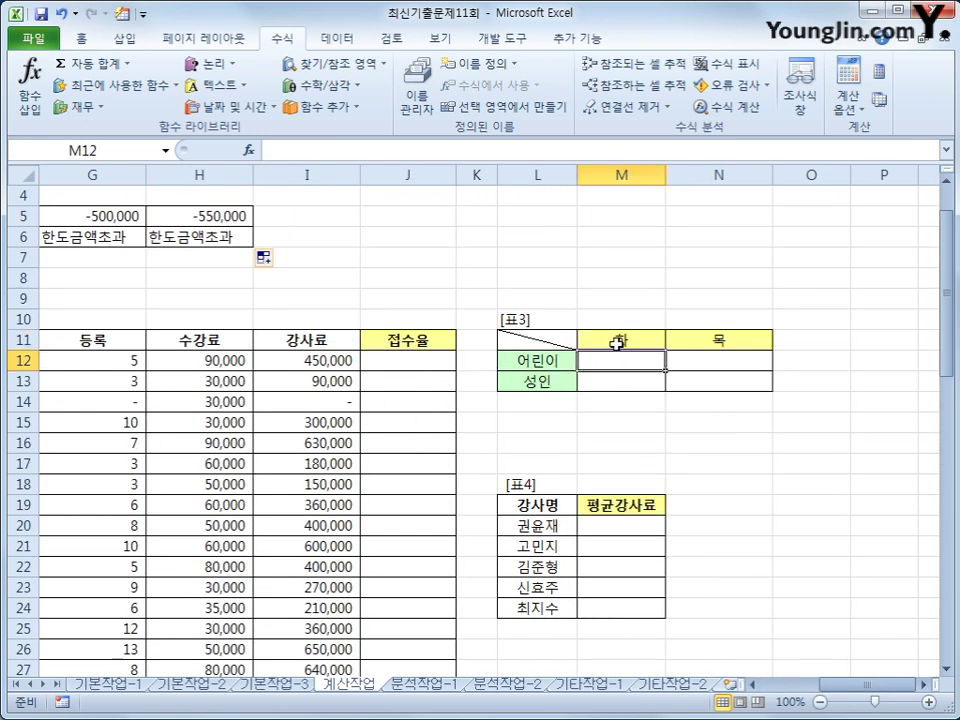
left_click(617, 343)
left_click(710, 341)
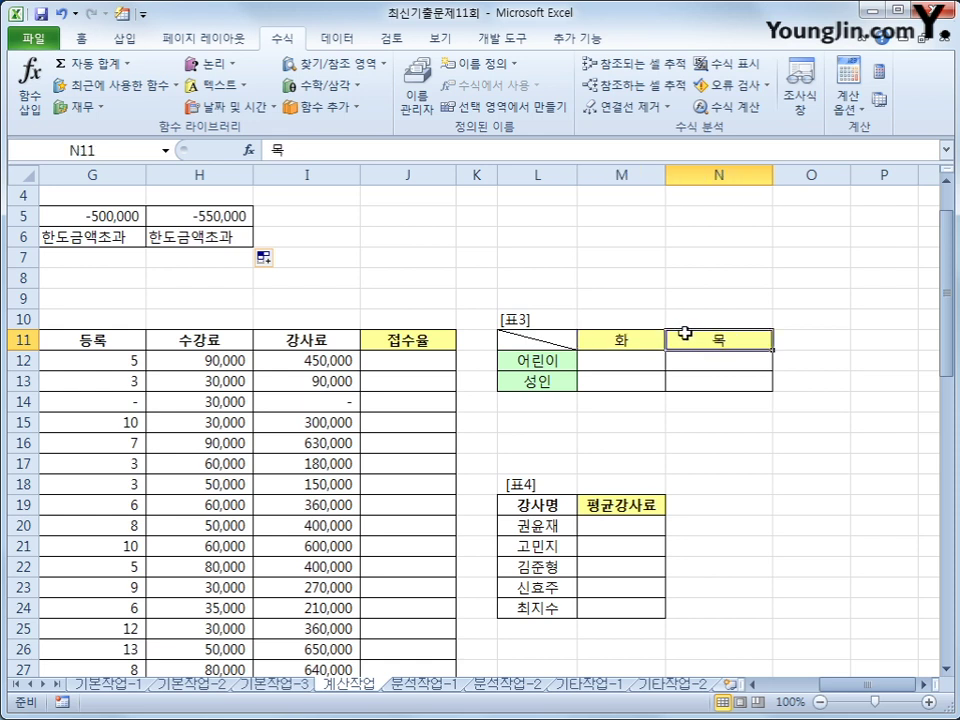
Start a SUM formula in M12 whose first condition begins with the absolute 구분 range $B$12:$B$38.
left_click(621, 362)
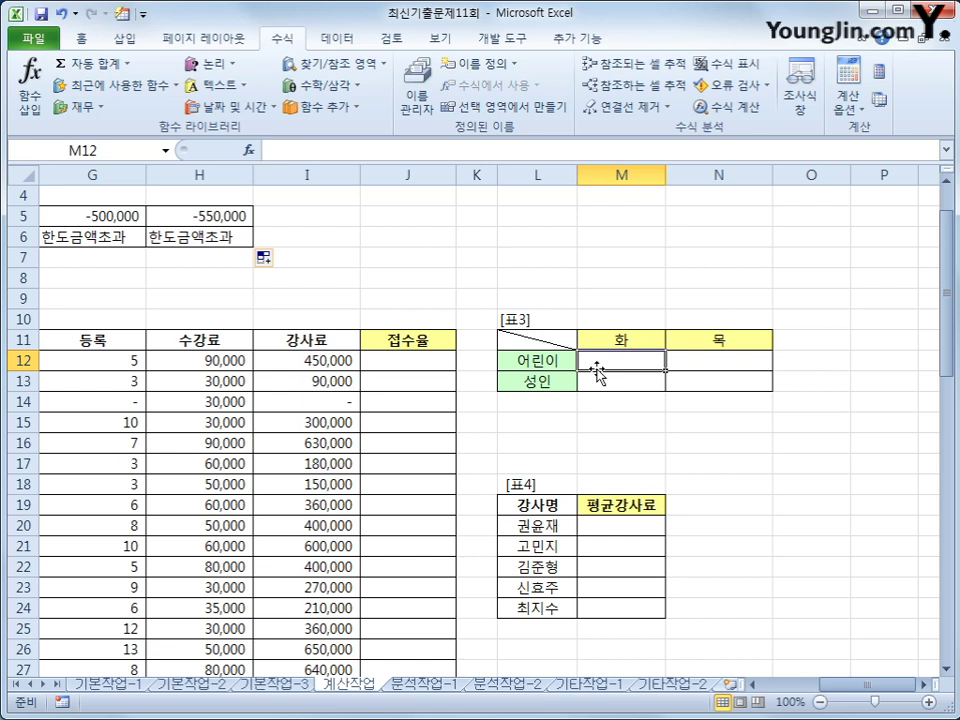
type("=녀")
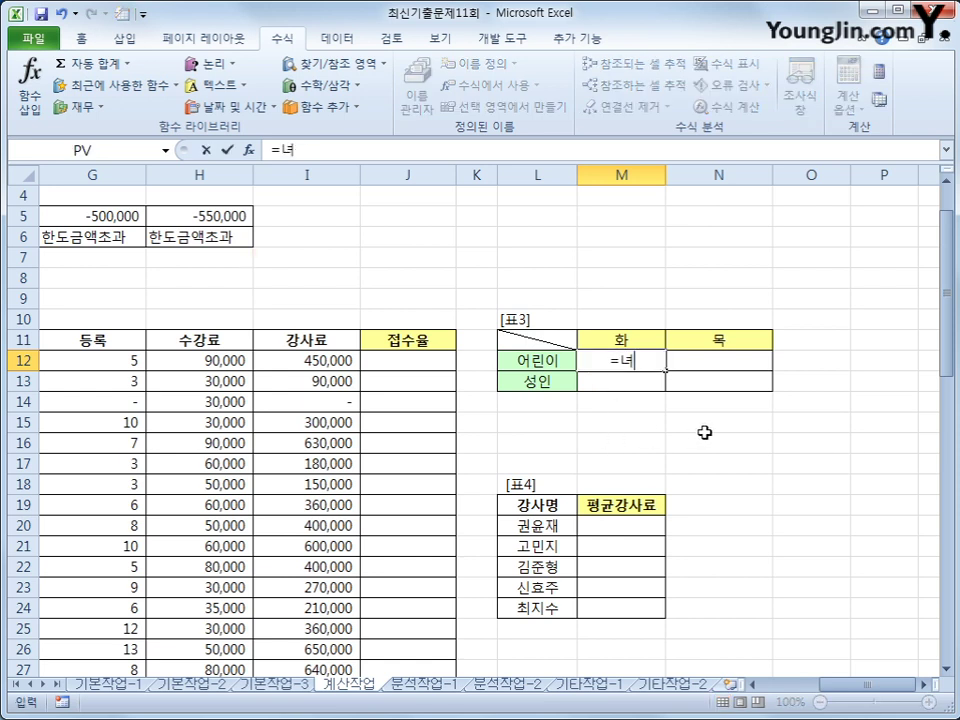
key("BackSpace")
type("sum(")
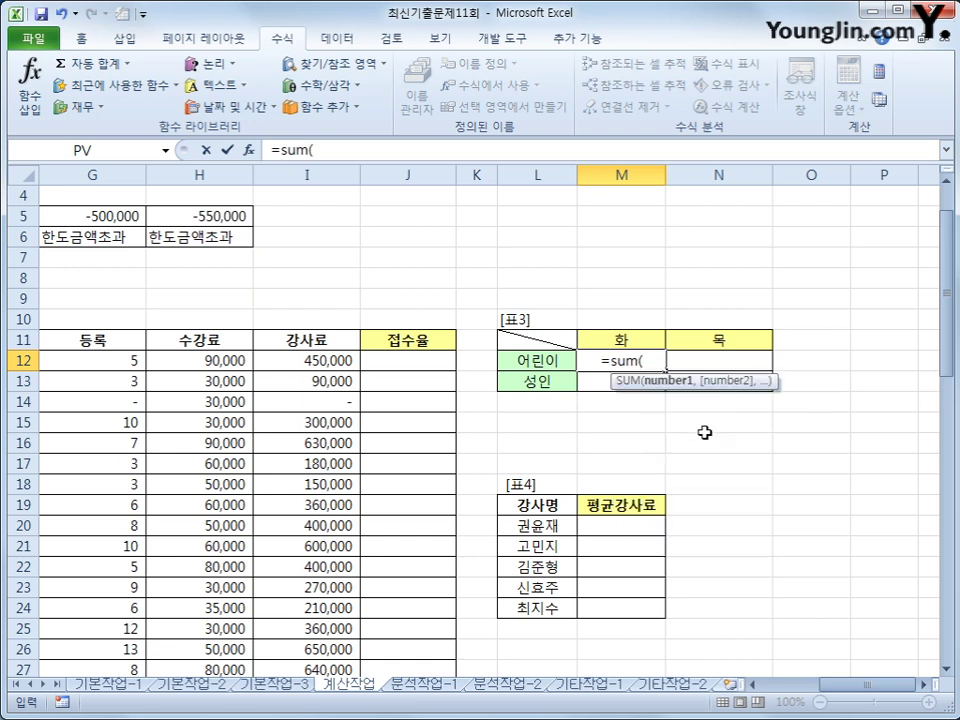
type("(")
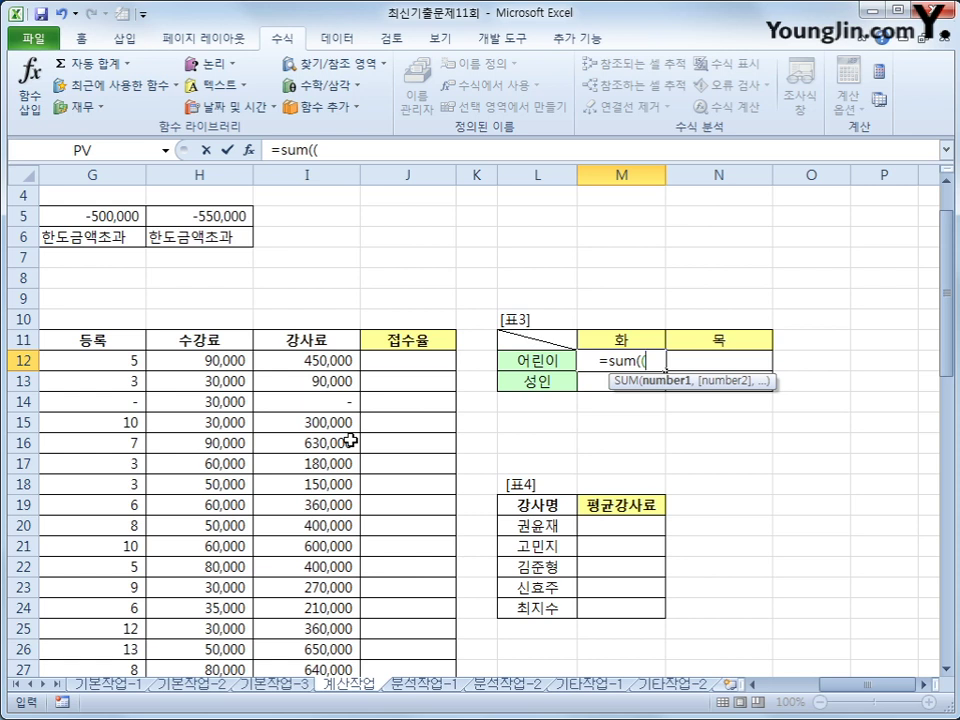
left_click_drag(855, 686, 793, 690)
left_click(121, 362)
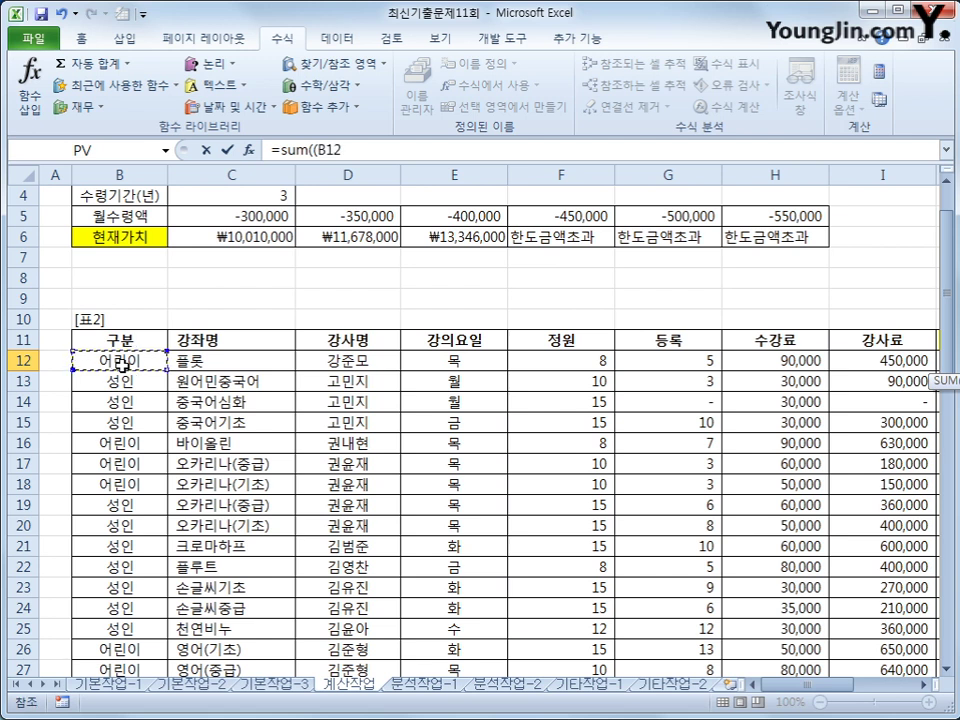
left_click_drag(121, 362, 120, 601)
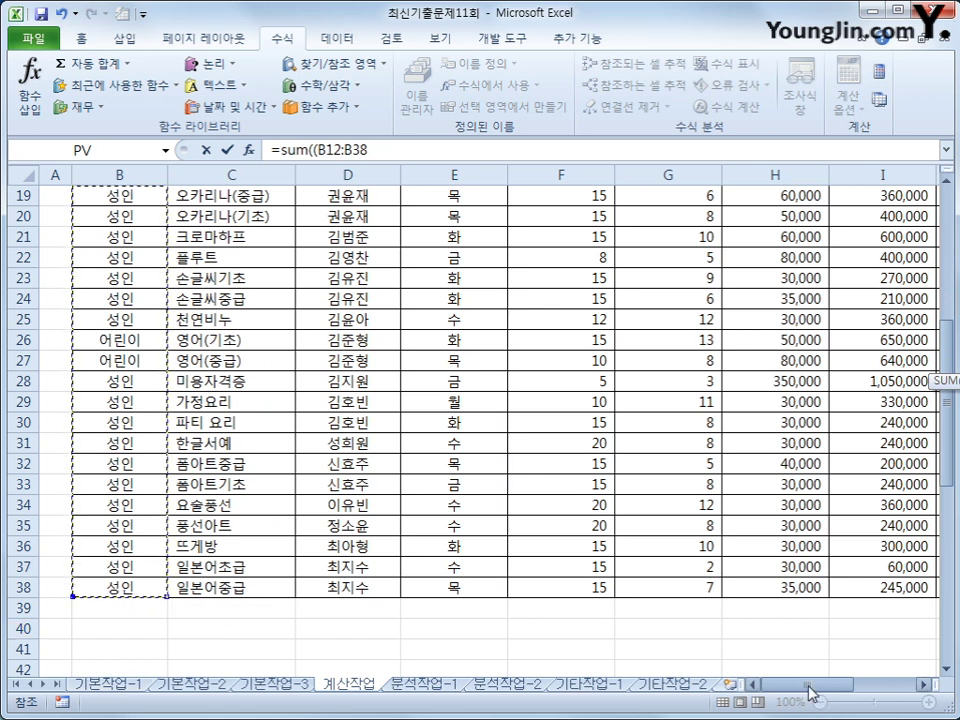
left_click_drag(812, 690, 875, 688)
scroll(799, 623, "up", 5)
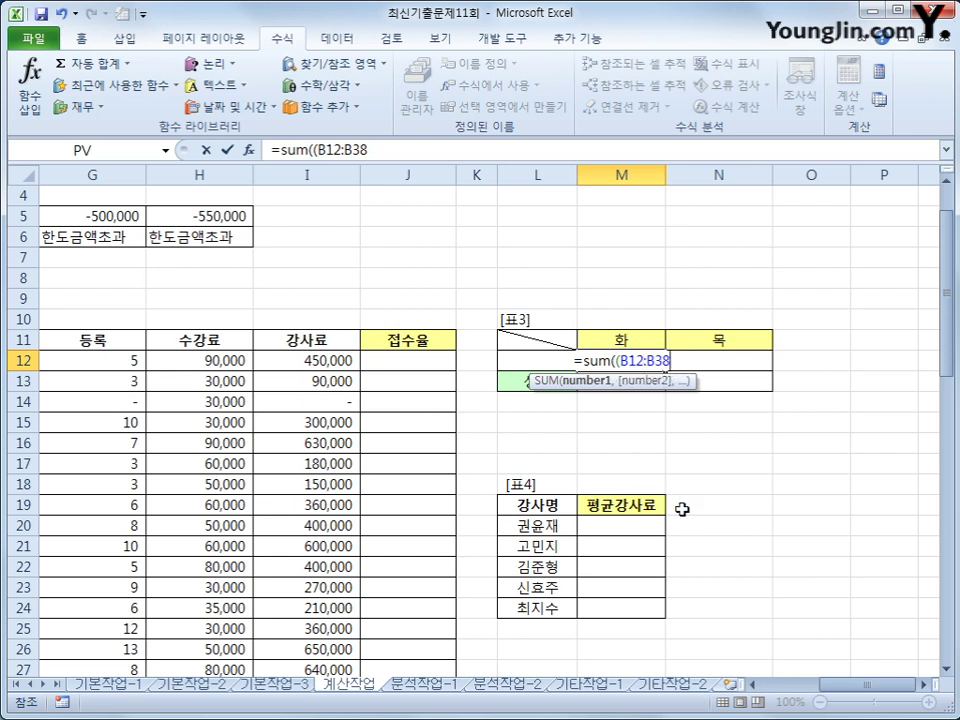
key("F4")
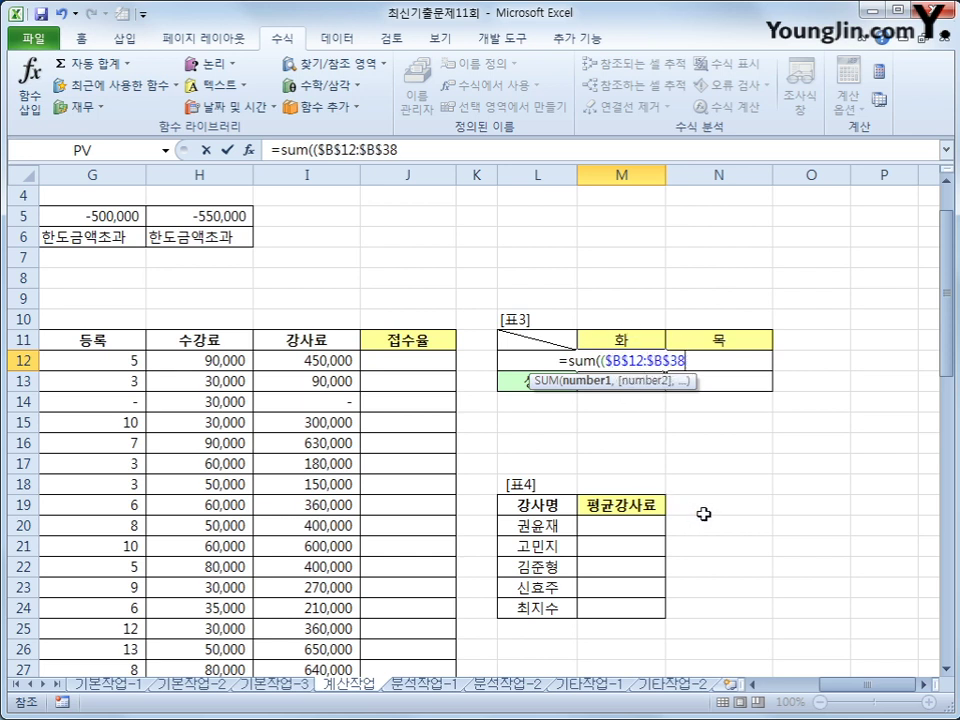
Compare the 구분 range with the 어린이 label as $L12, locking only the column.
type("=")
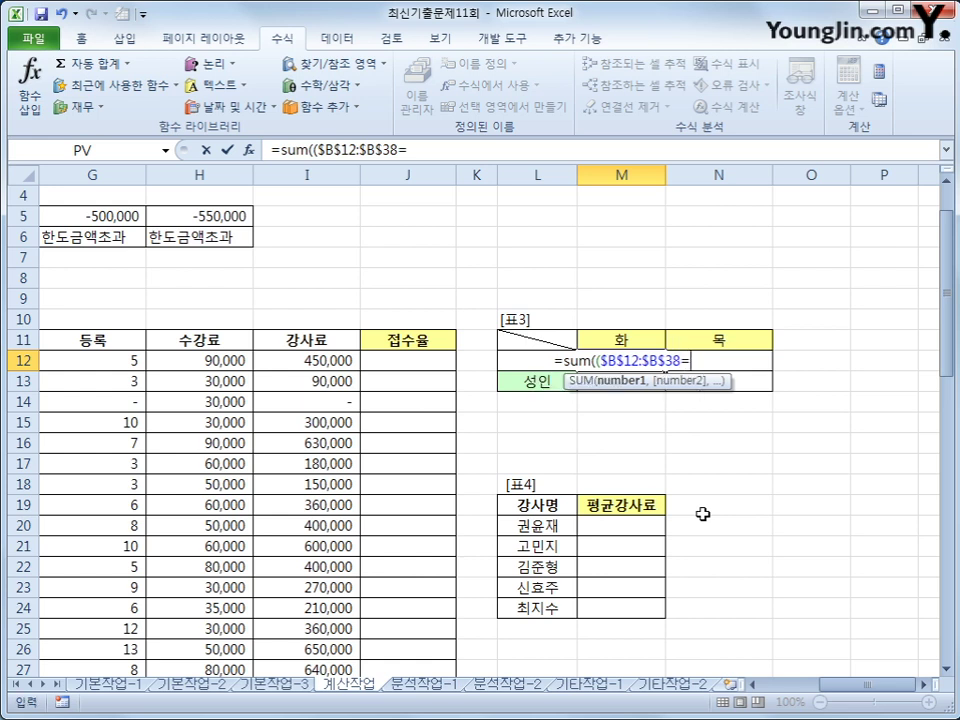
key("Left")
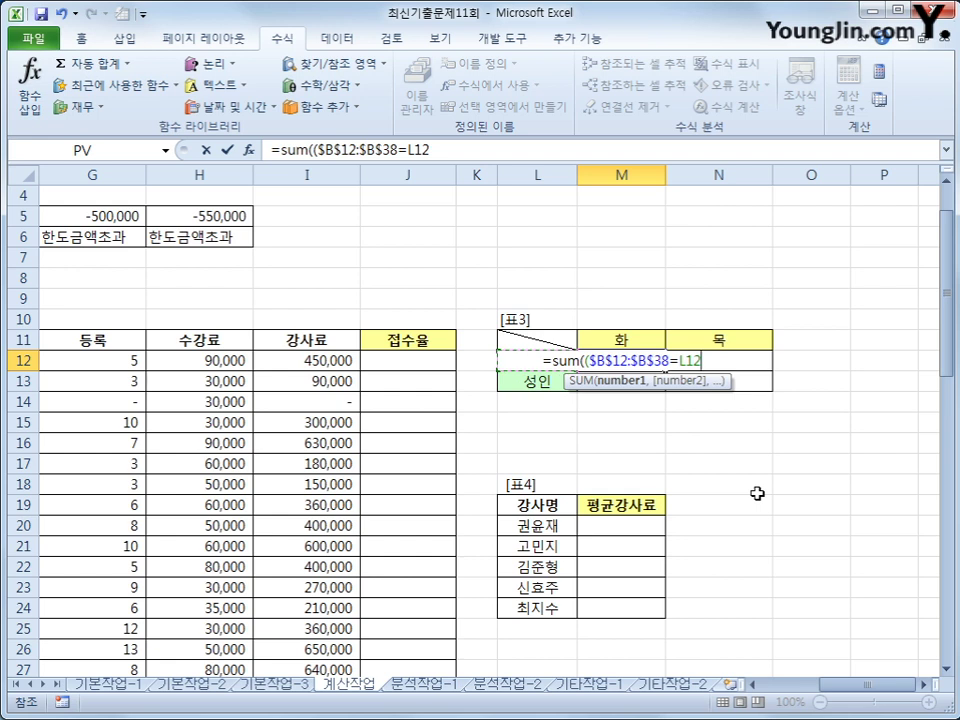
key("F4")
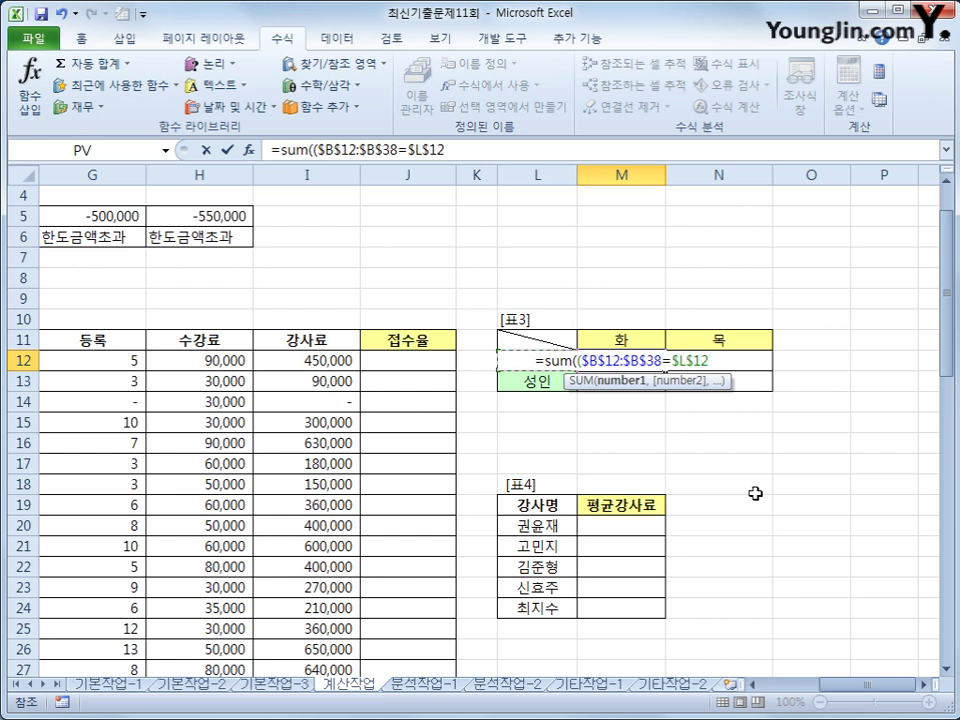
key("F4")
key("F4")
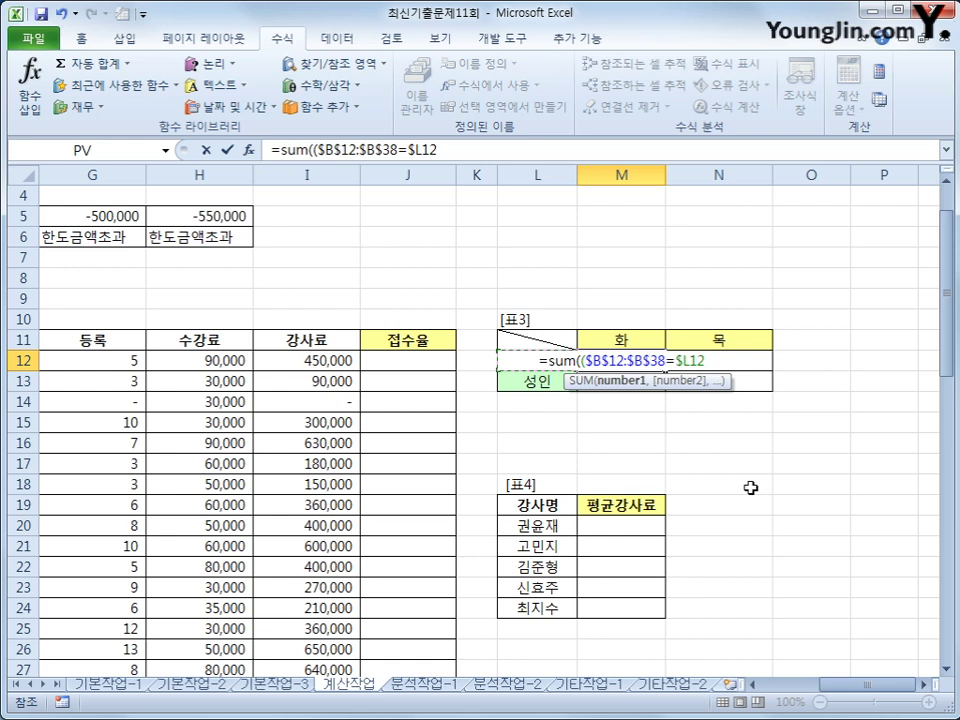
Multiply by a second condition comparing the absolute 강의요일 range $E$12:$E$38 with the 화 heading as M$11, locking only the row.
type(")*(")
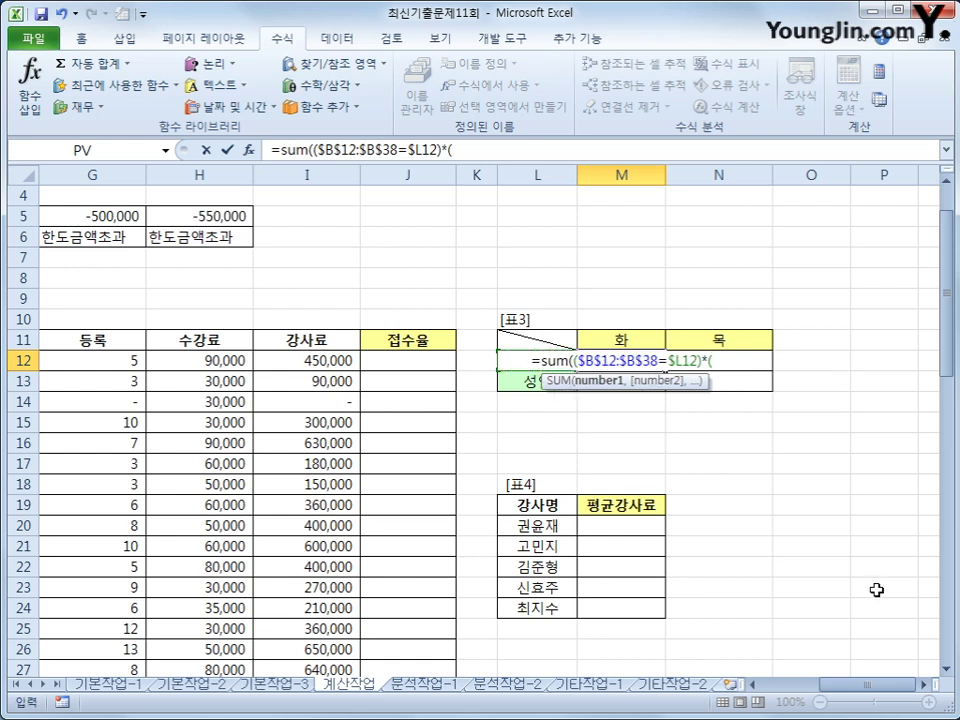
left_click_drag(857, 696, 810, 697)
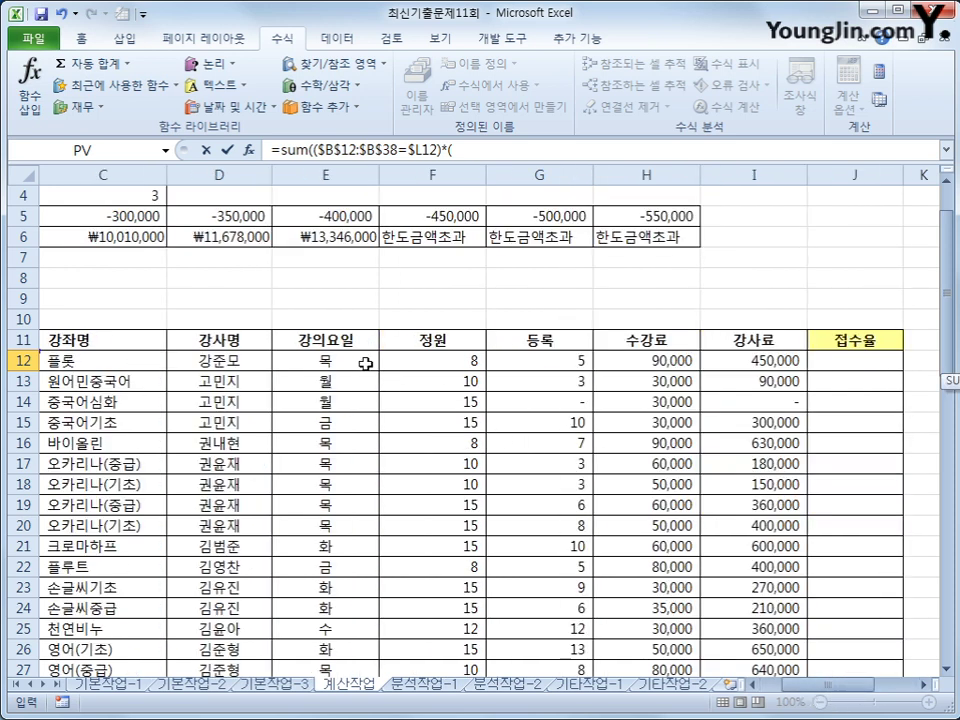
left_click_drag(368, 364, 351, 654)
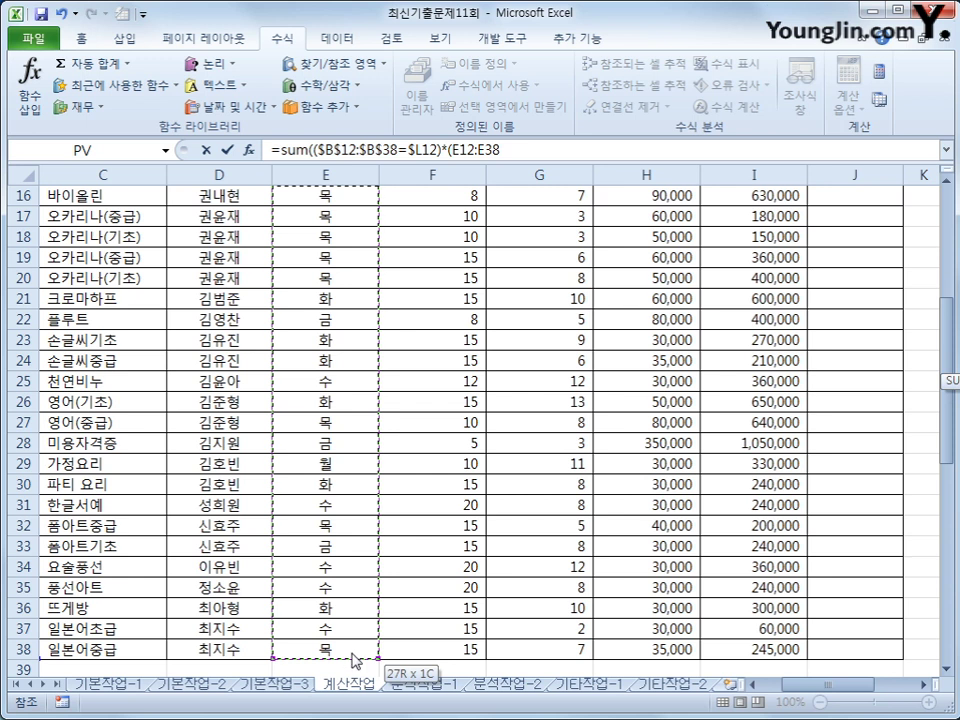
key("F4")
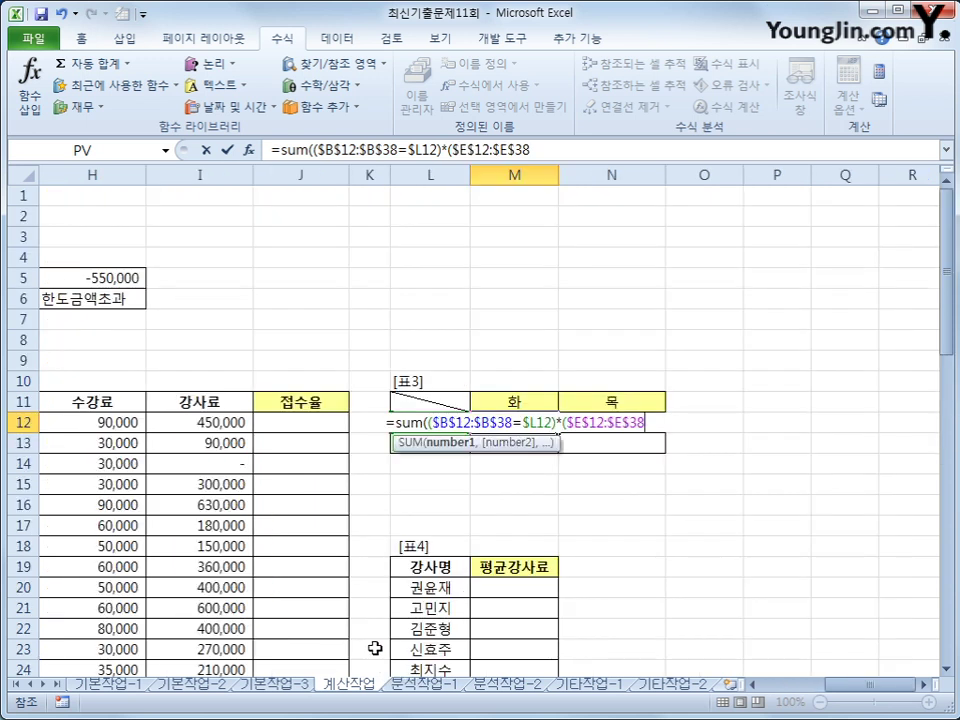
type("=")
left_click(517, 402)
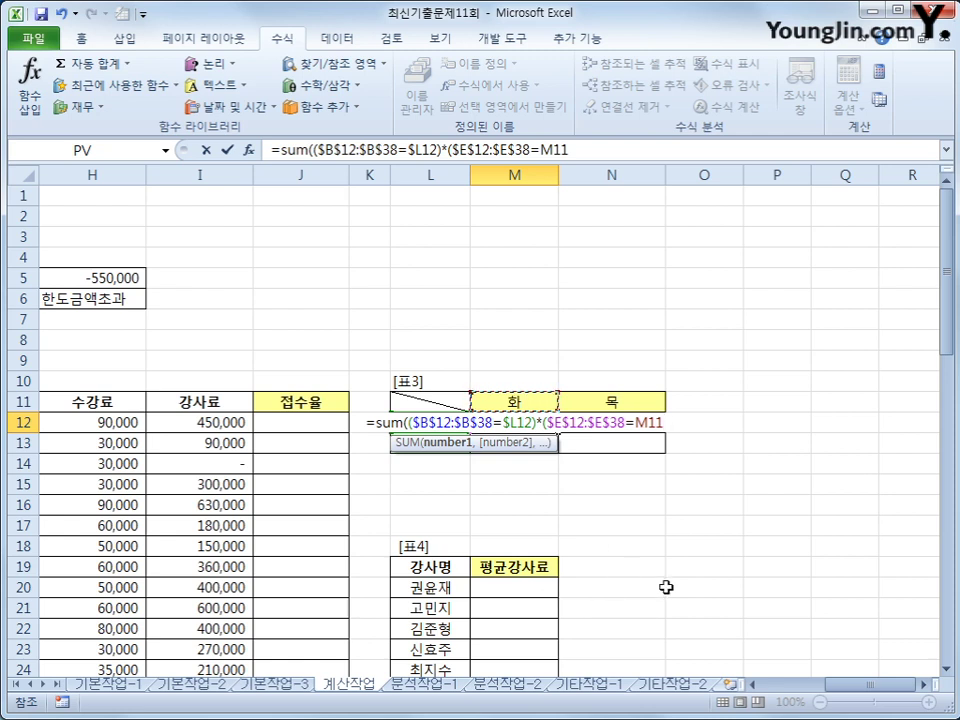
key("F4")
key("F4")
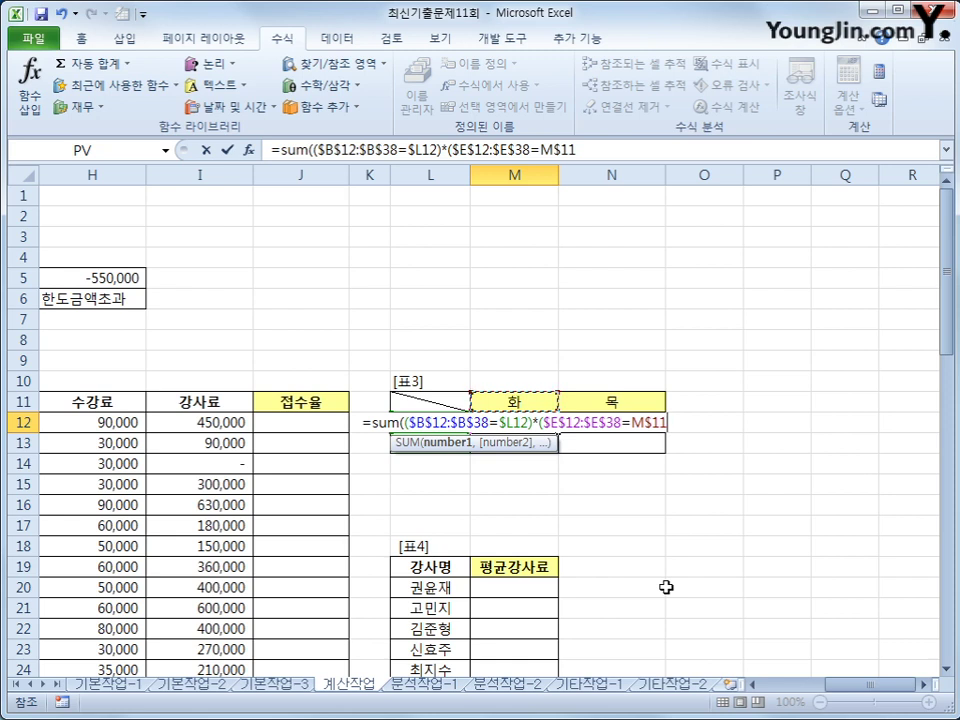
type(")")
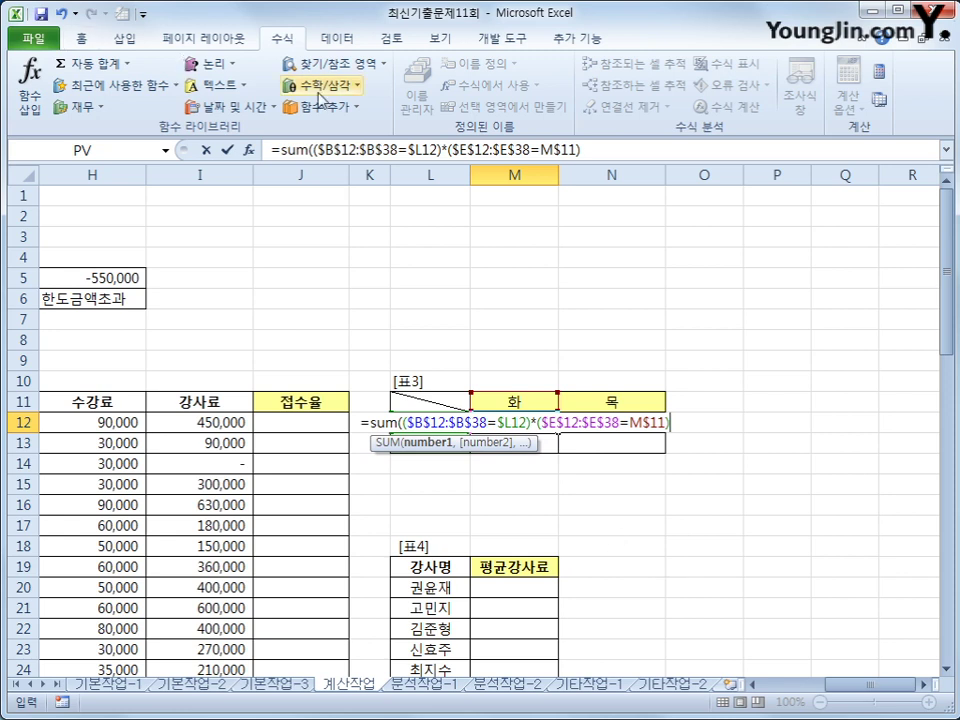
key("ctrl+2")
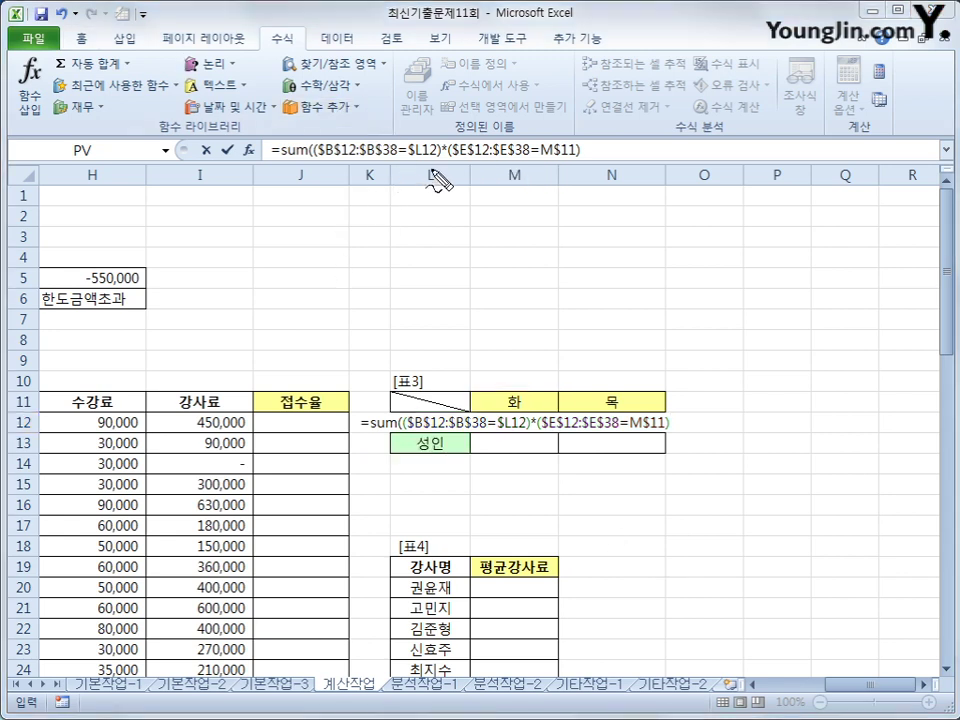
mouse_move(428, 135)
left_mouse_down()
mouse_move(345, 140)
mouse_move(428, 178)
mouse_move(420, 135)
left_mouse_up()
mouse_move(563, 180)
left_mouse_down()
mouse_move(548, 128)
mouse_move(529, 182)
left_mouse_up()
left_click_drag(448, 140, 455, 255)
mouse_move(452, 266)
left_mouse_down()
mouse_move(510, 251)
mouse_move(520, 276)
mouse_move(522, 268)
left_mouse_up()
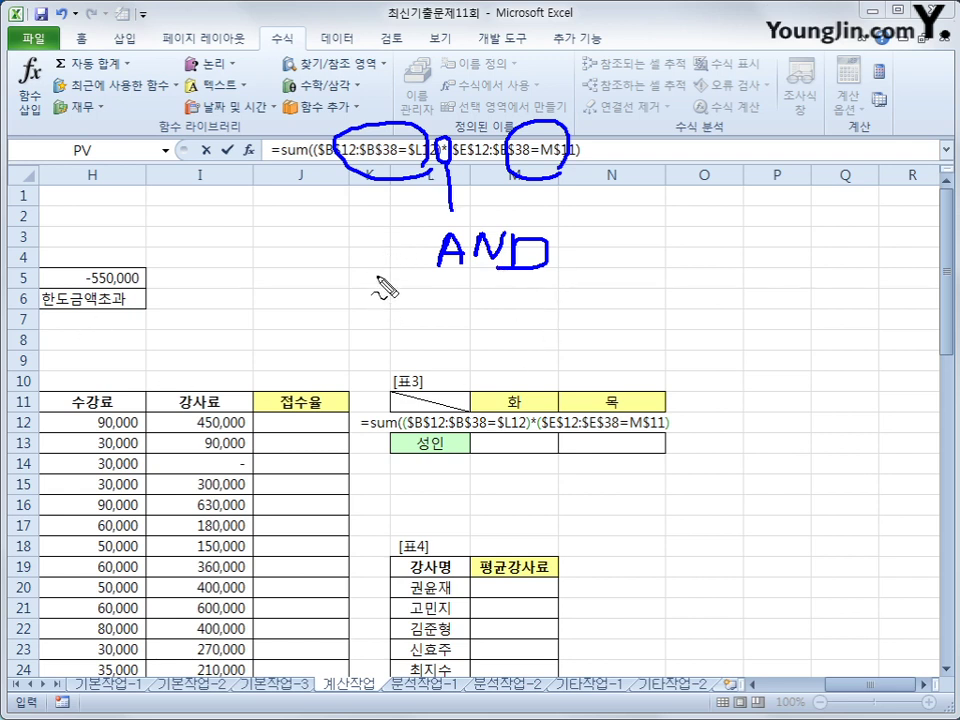
left_click_drag(377, 277, 377, 337)
left_click_drag(569, 292, 569, 330)
mouse_move(497, 300)
left_mouse_down()
mouse_move(466, 342)
mouse_move(498, 342)
left_mouse_up()
mouse_move(612, 317)
left_mouse_down()
mouse_move(638, 315)
mouse_move(640, 326)
mouse_move(677, 336)
mouse_move(712, 322)
mouse_move(705, 372)
left_mouse_up()
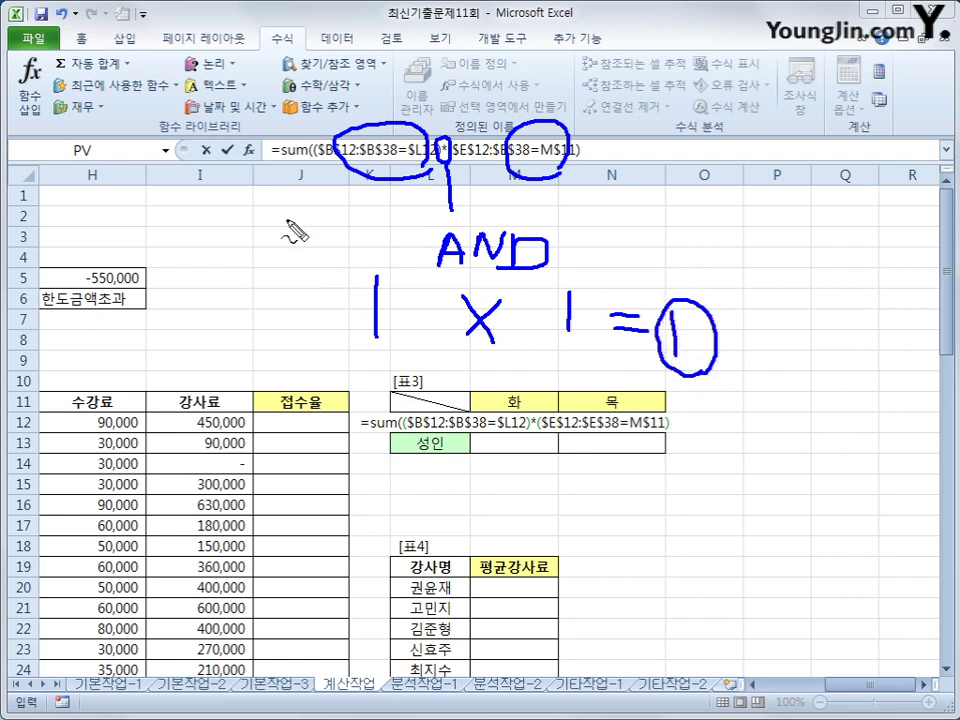
mouse_move(300, 138)
left_mouse_down()
mouse_move(278, 134)
mouse_move(268, 165)
mouse_move(303, 180)
left_mouse_up()
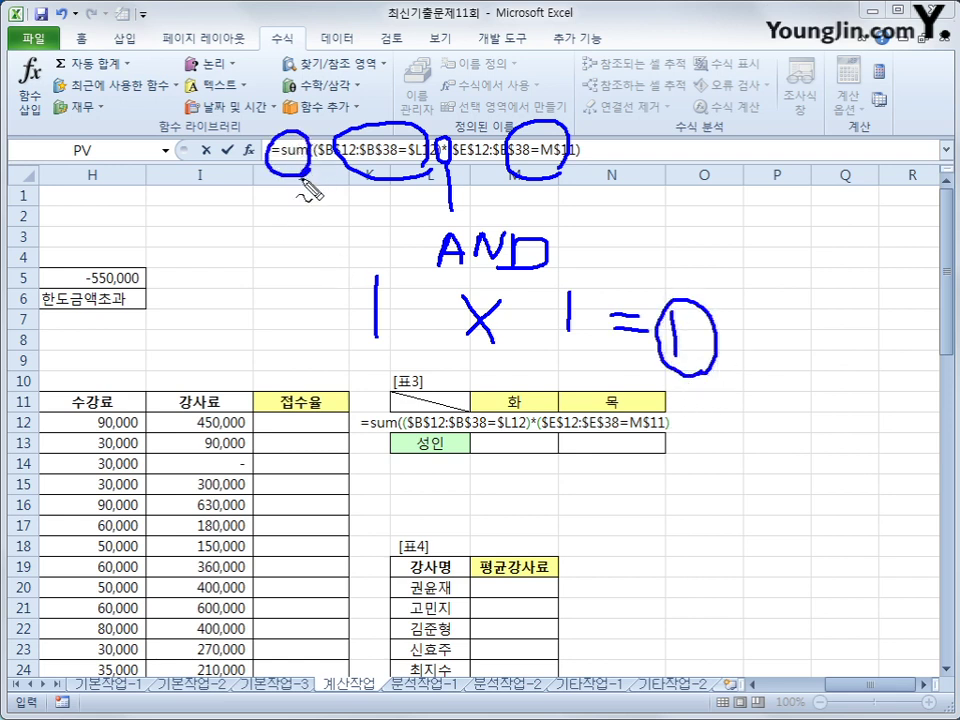
key("e")
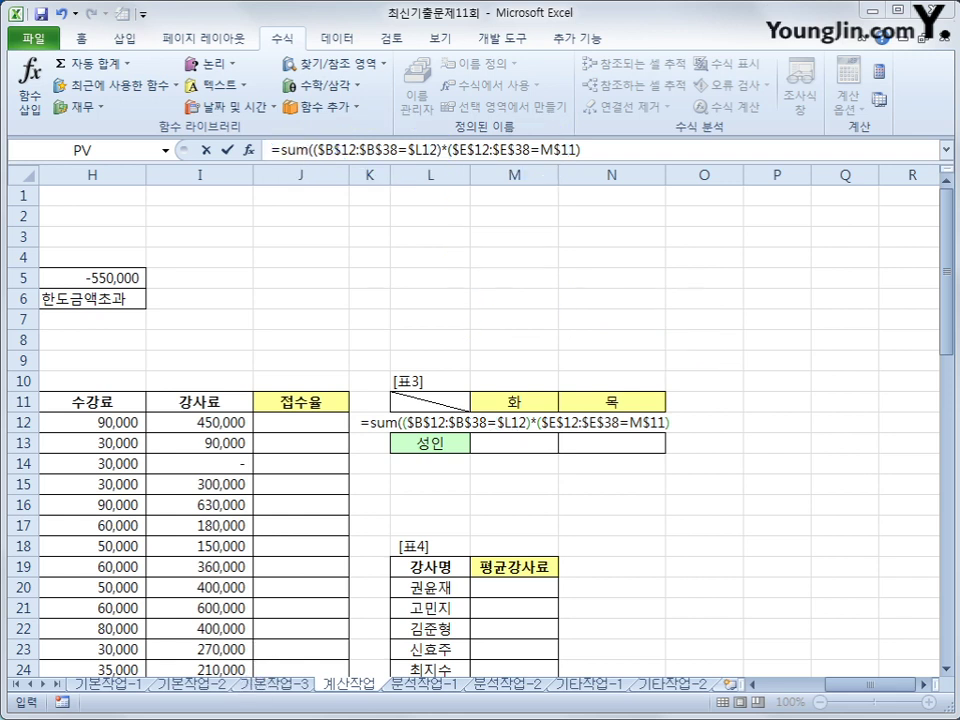
key("Escape")
Close the SUM function and enter the M12 formula as an array formula.
left_click(608, 149)
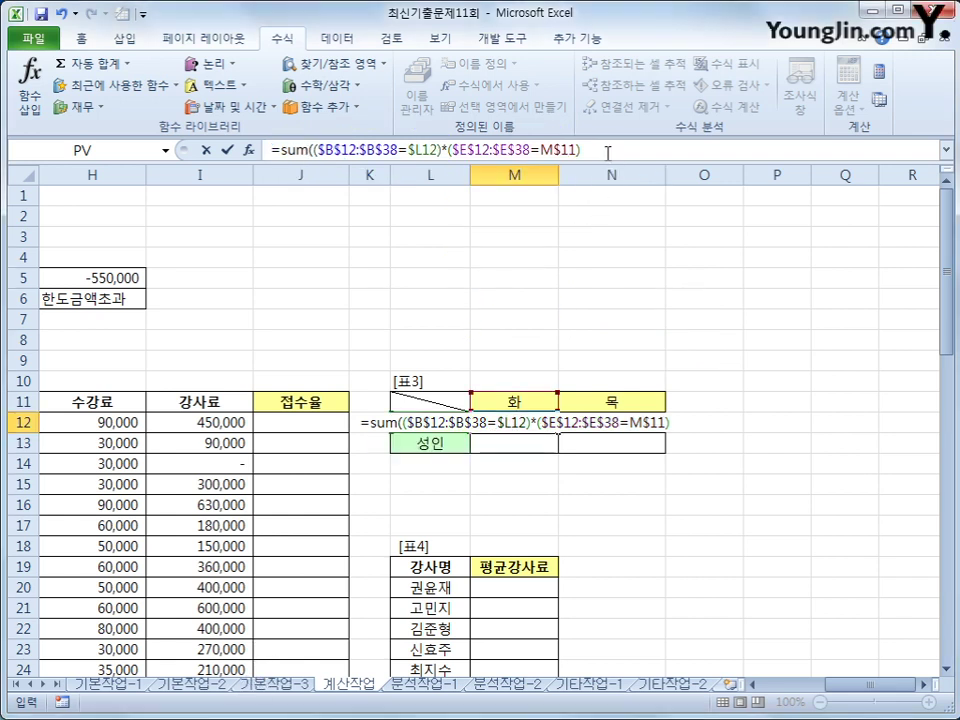
type(")")
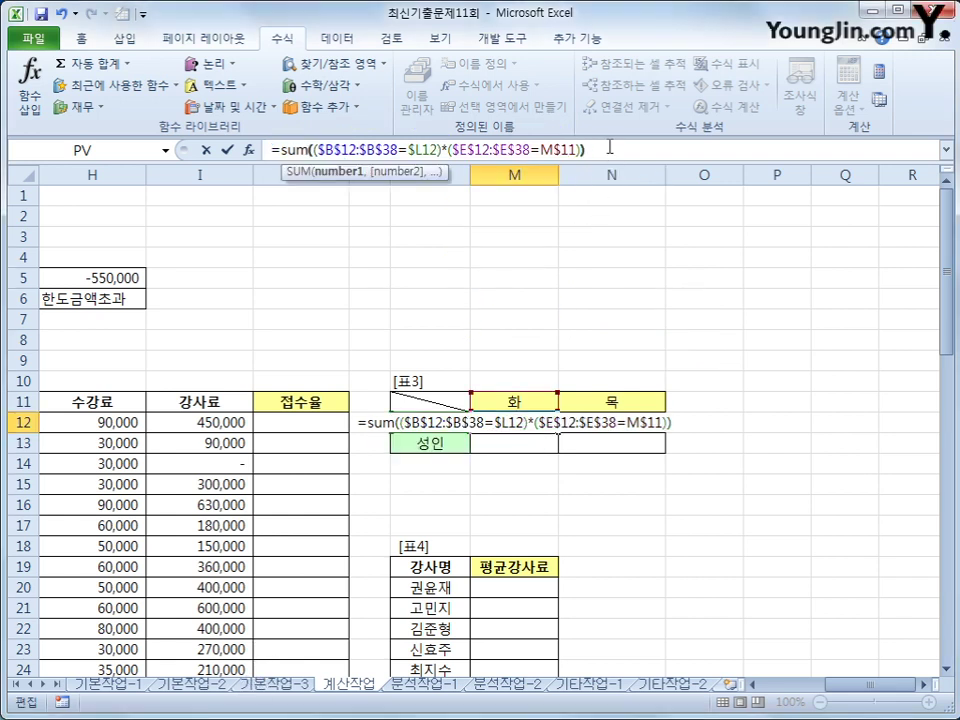
key("ctrl+shift+Return")
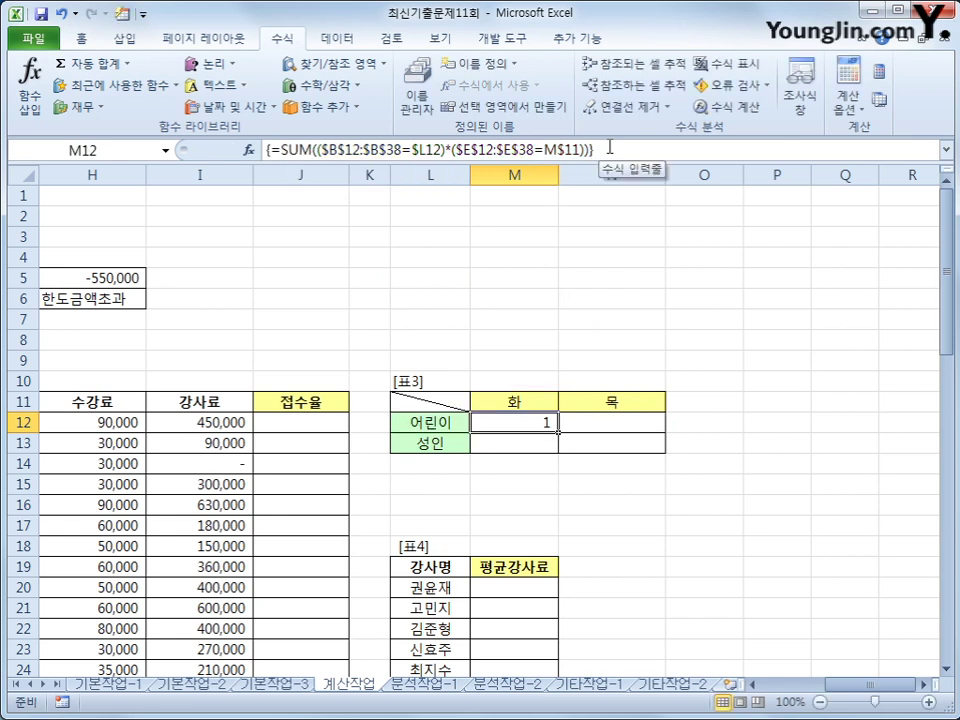
Fill the array formula from M12 through N13 and check the 목 column's formulas.
left_click_drag(557, 432, 645, 425)
left_click(628, 423)
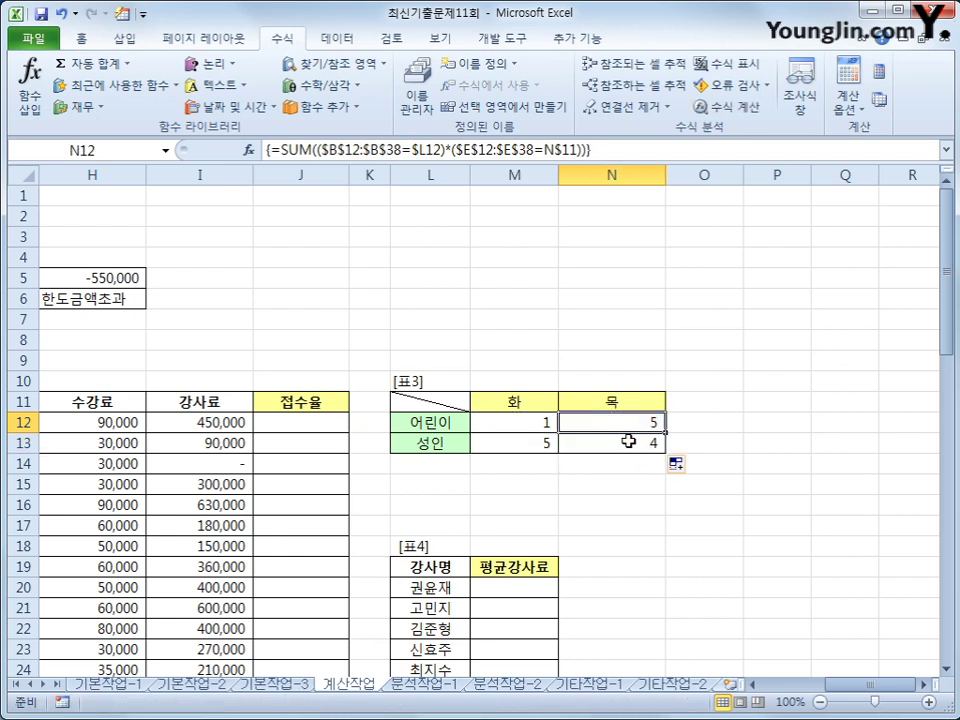
left_click(627, 441)
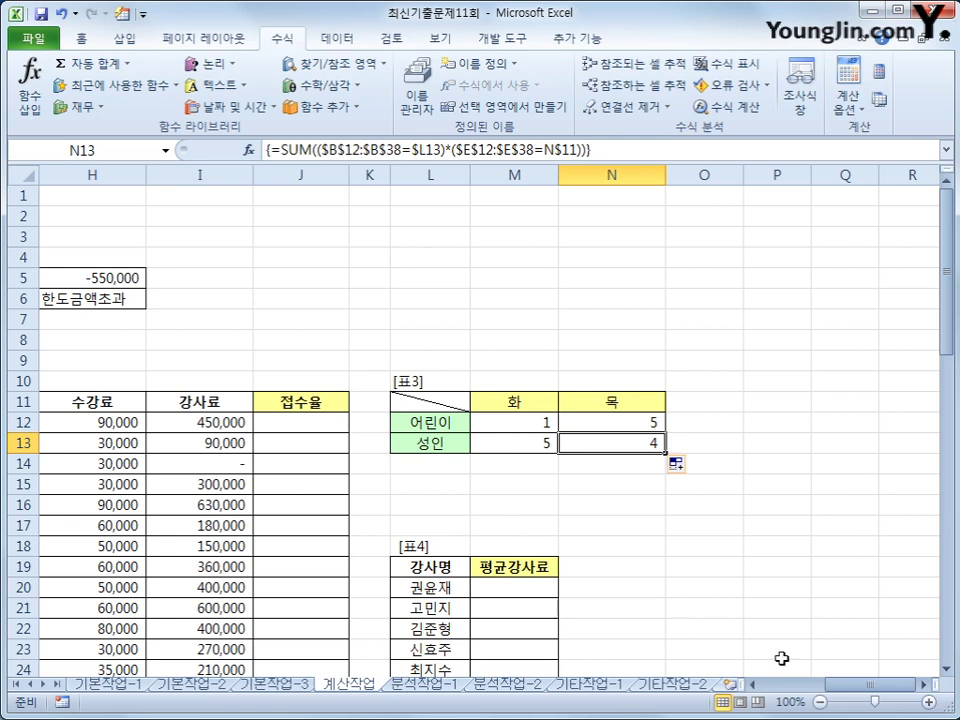
Examine the 구분, 강의요일, 강사명, 등록 and 강사료 columns in 표2 and the 강사명 list in 표4.
left_click_drag(818, 686, 793, 686)
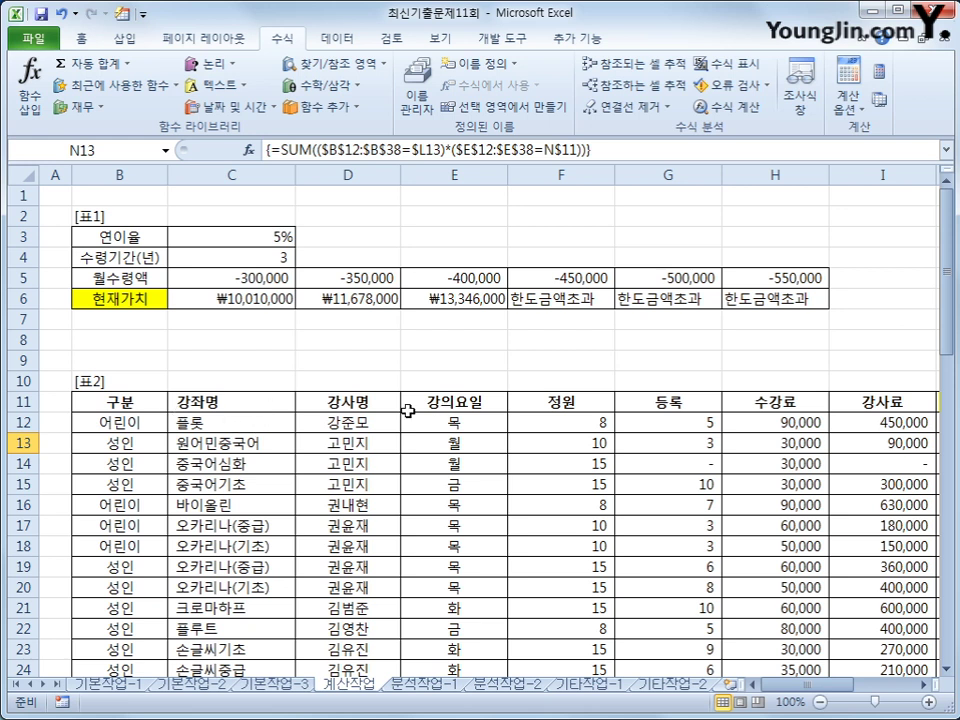
left_click(112, 402)
left_click(483, 405)
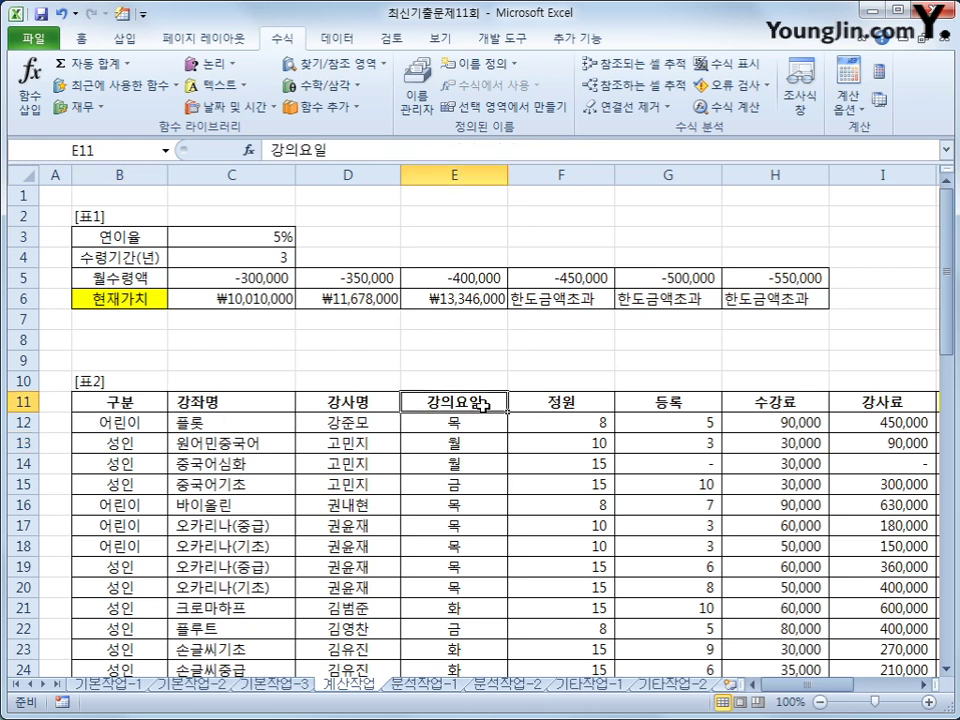
left_click_drag(795, 686, 885, 688)
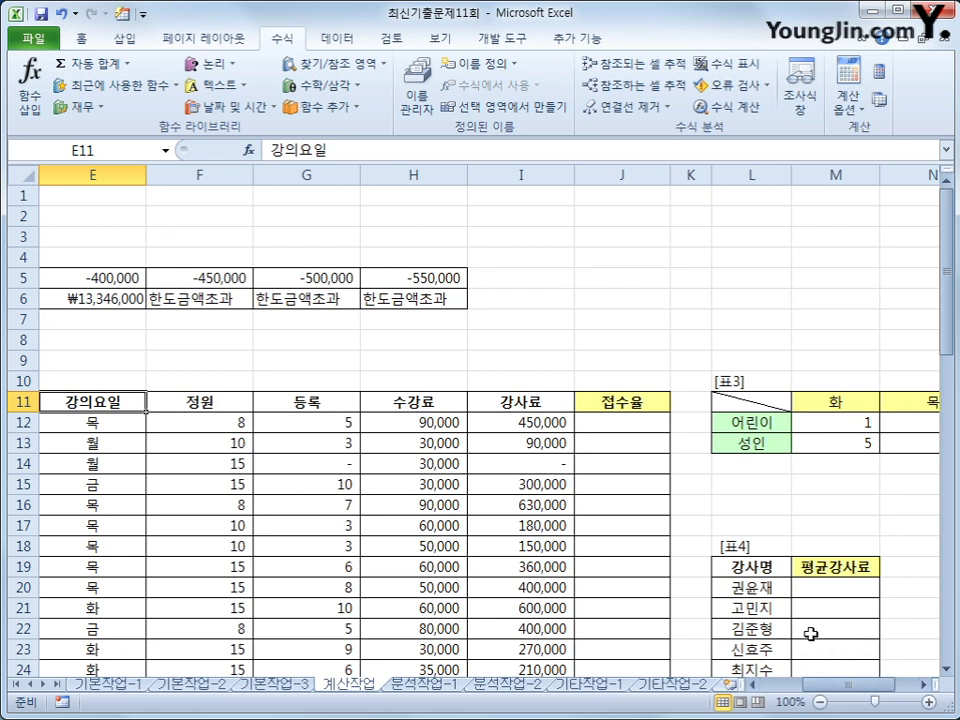
left_click_drag(857, 689, 770, 688)
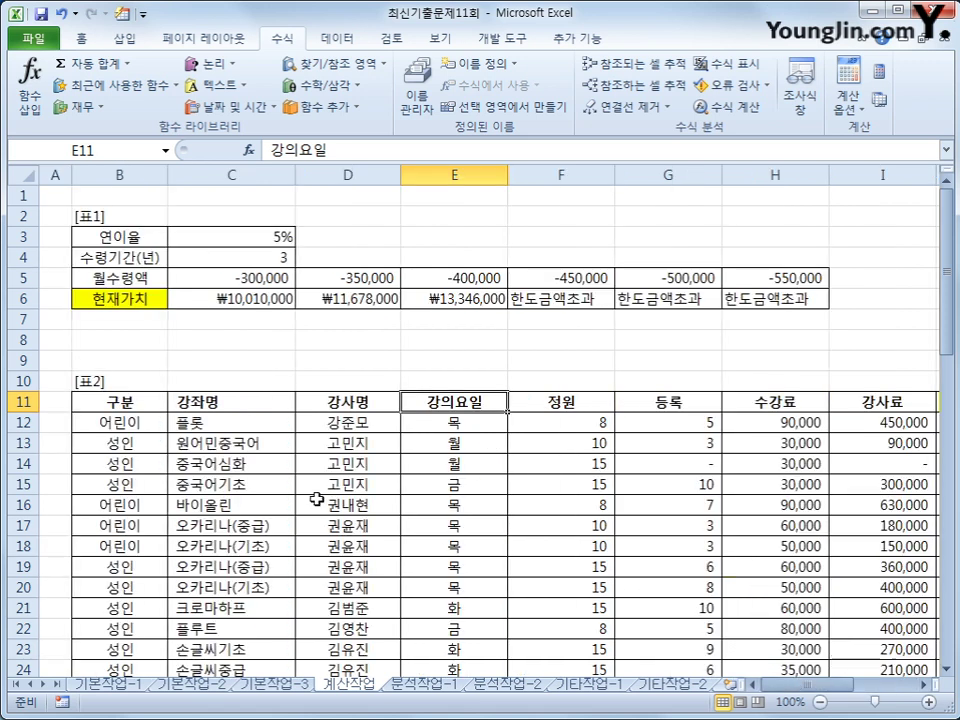
left_click(347, 402)
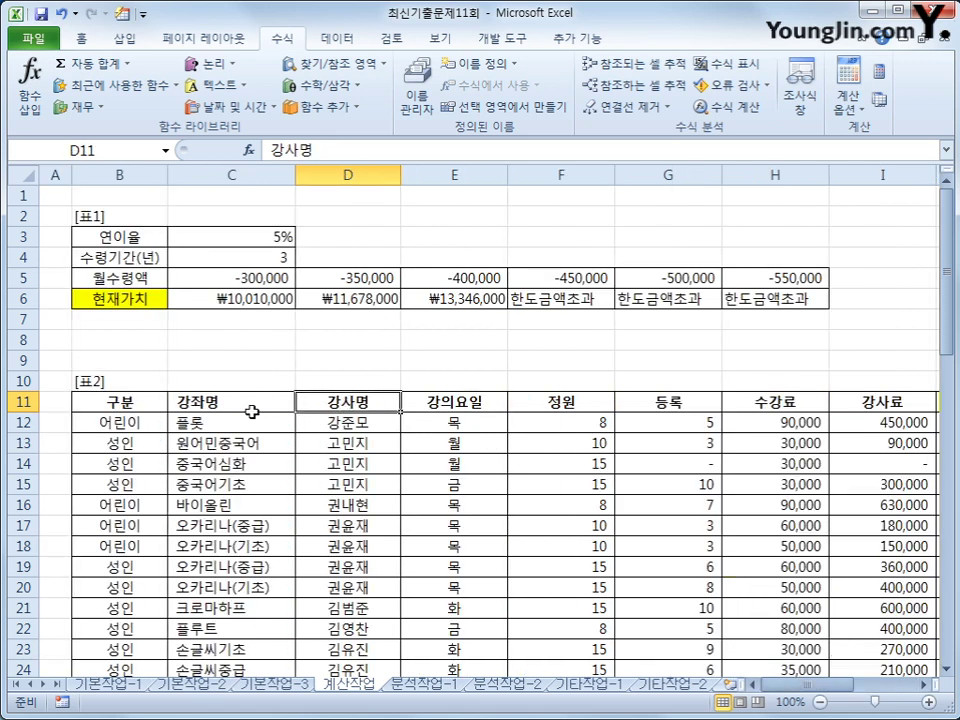
left_click(694, 405)
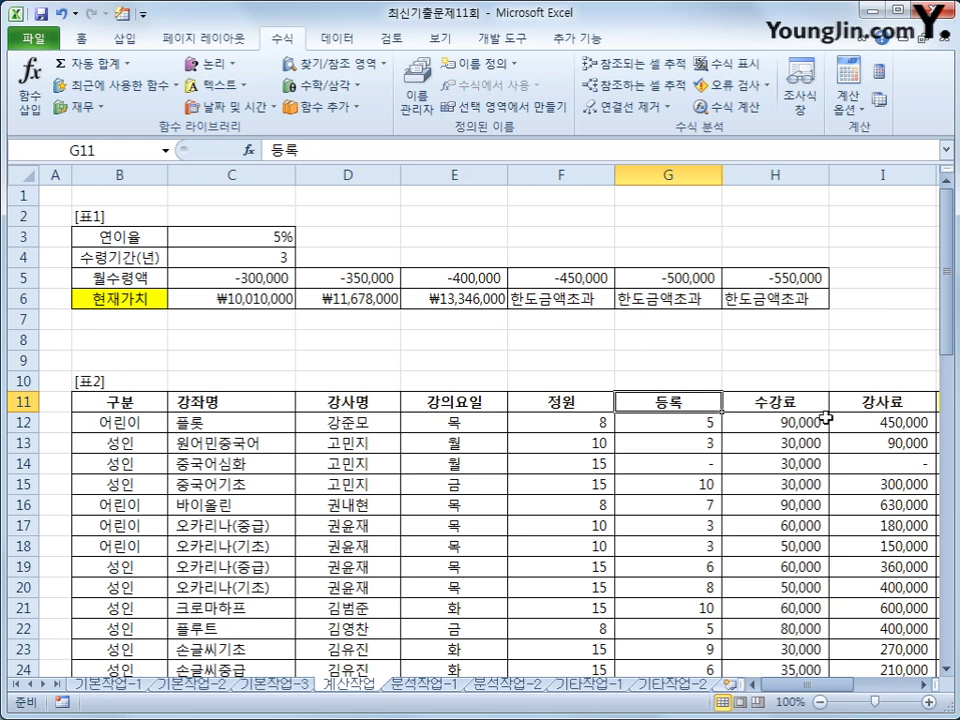
left_click(857, 401)
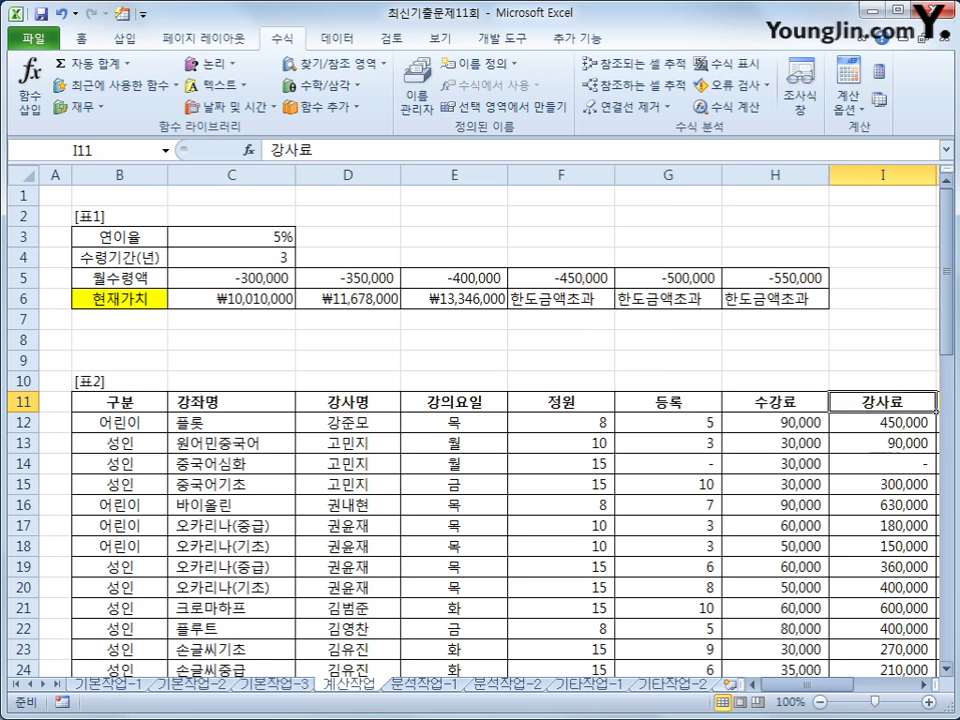
scroll(815, 620, "right", 5)
scroll(807, 583, "down", 2)
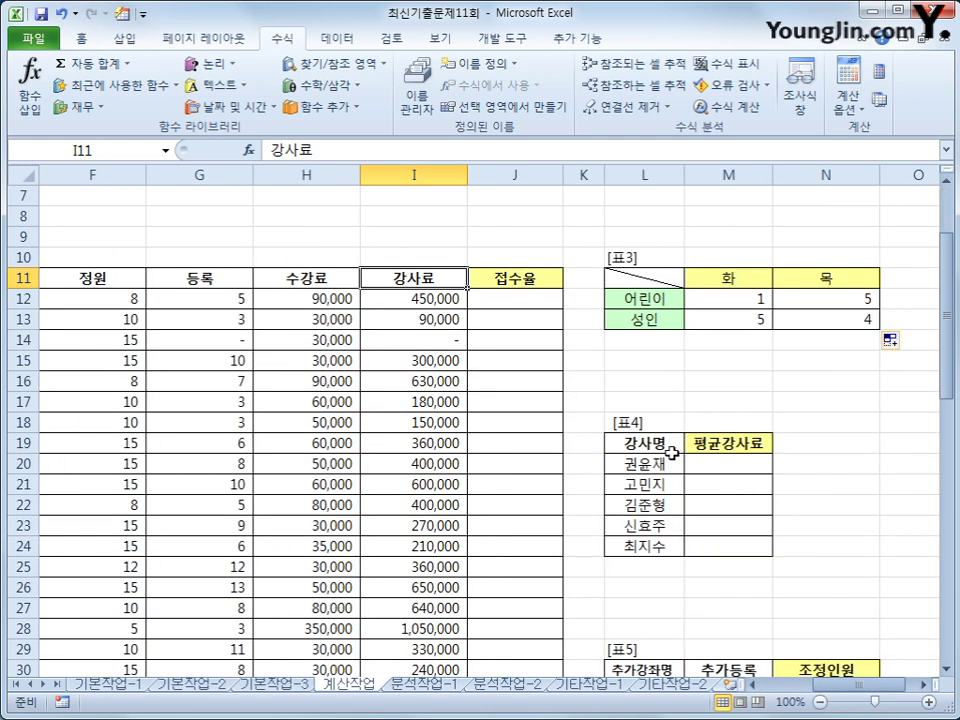
left_click_drag(650, 463, 652, 547)
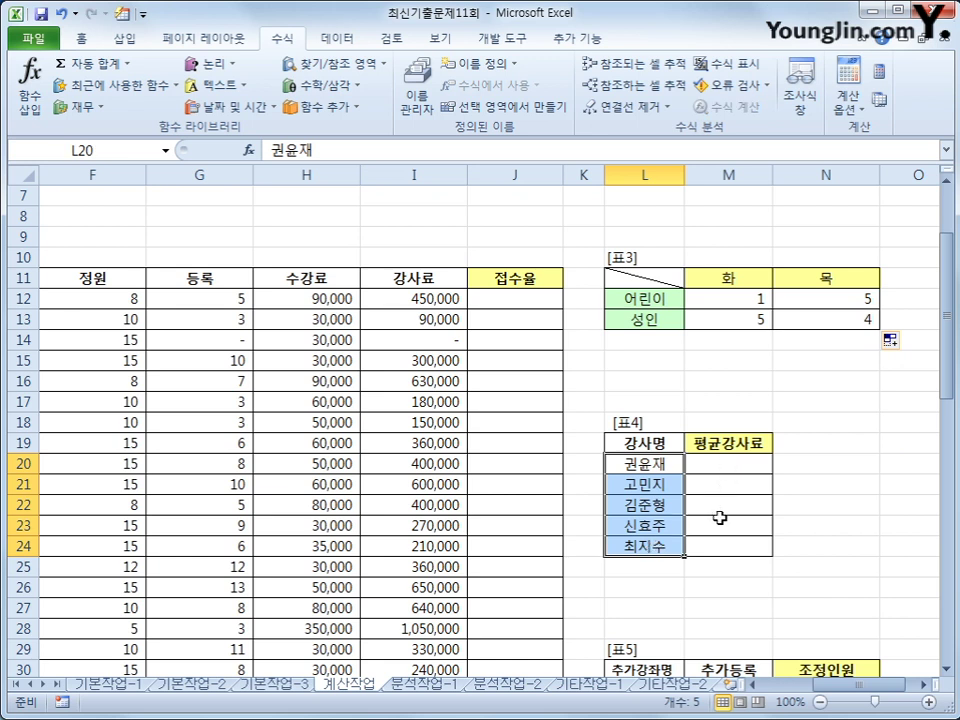
Start an AVERAGE formula with a nested IF function in M20, the first 평균강사료 cell of 표4.
left_click(728, 461)
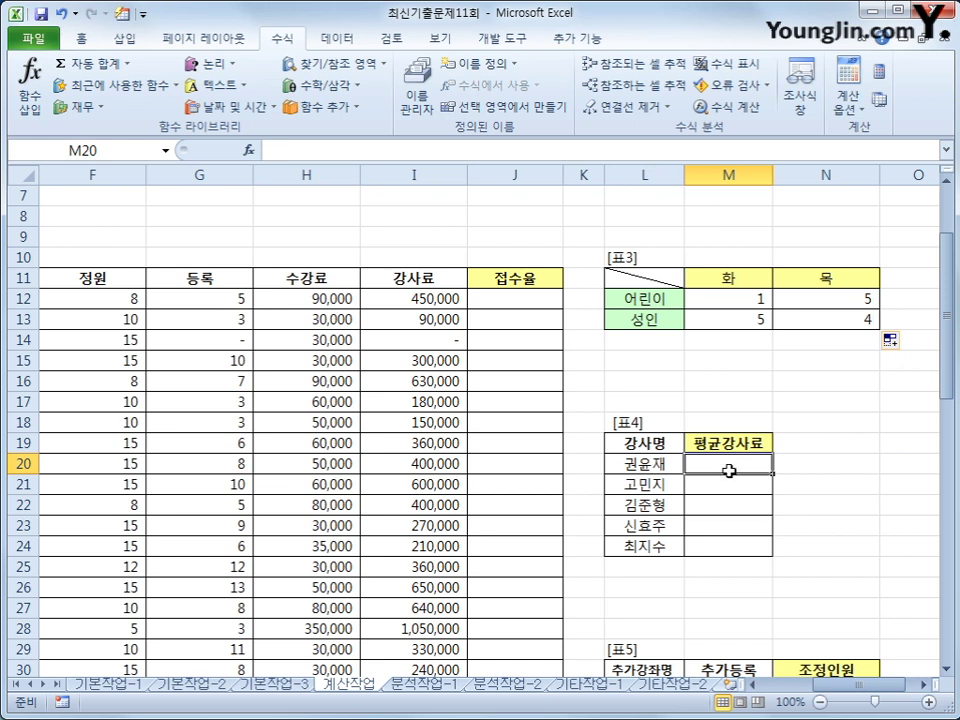
type("=")
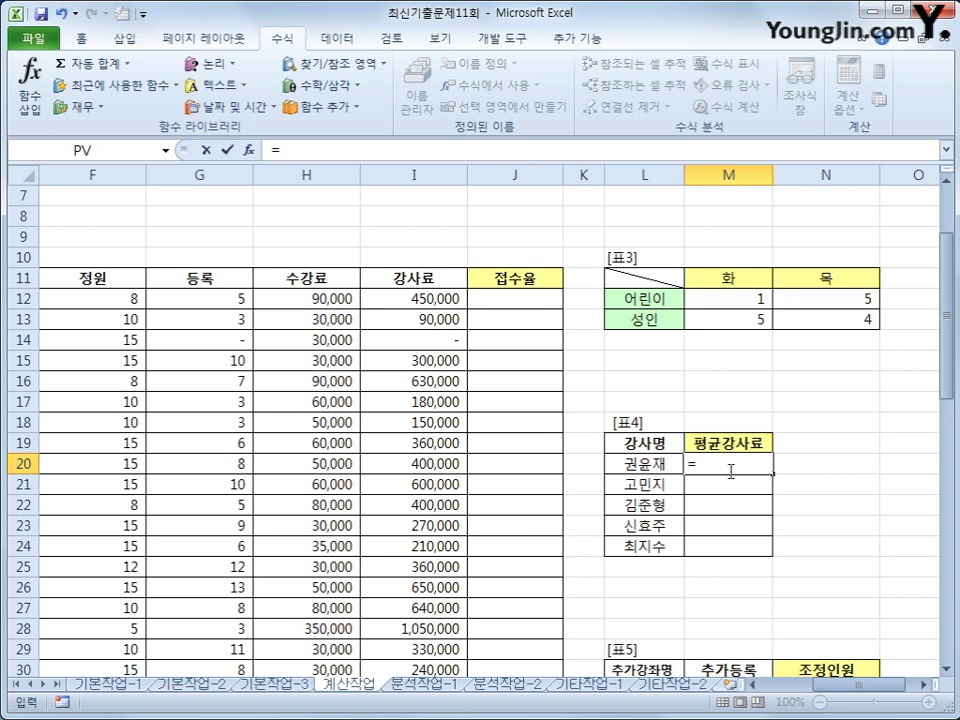
type("av")
key("Down")
key("Tab")
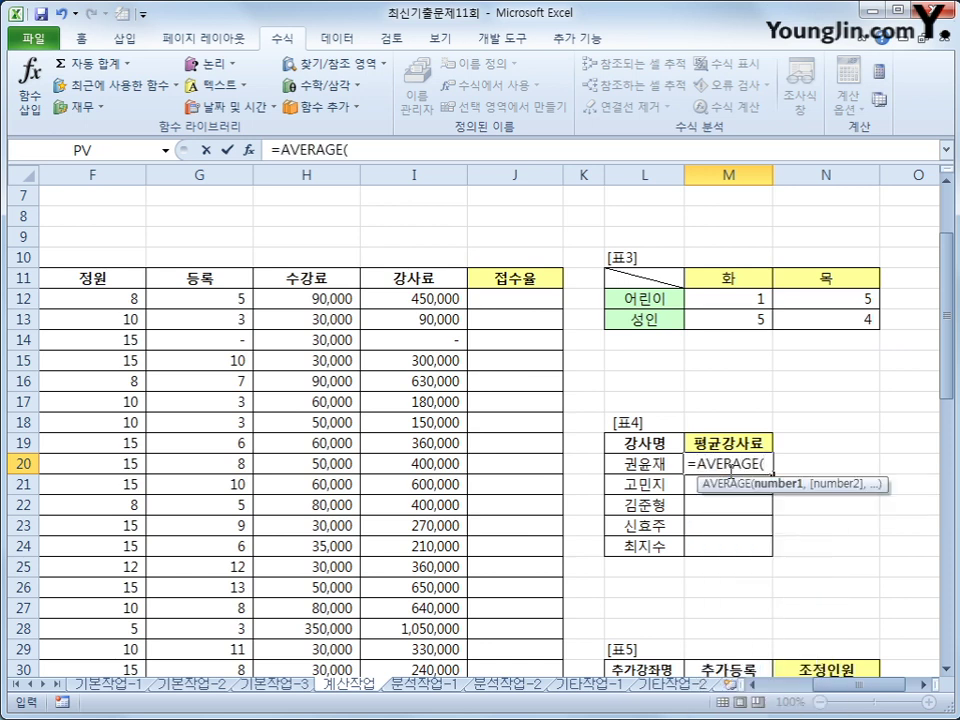
type("if")
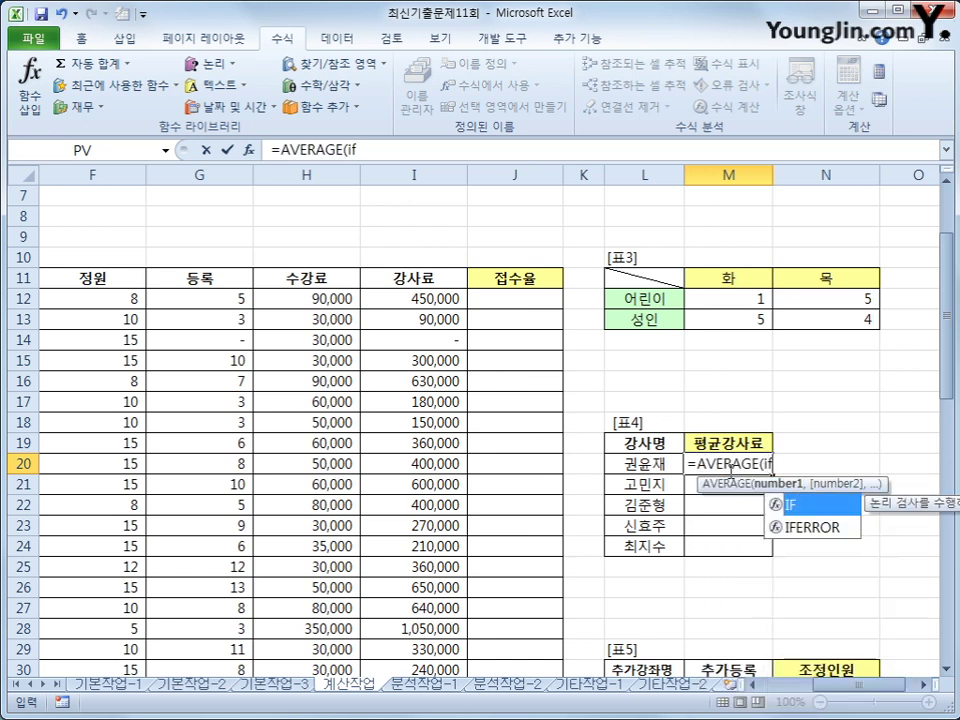
type("(")
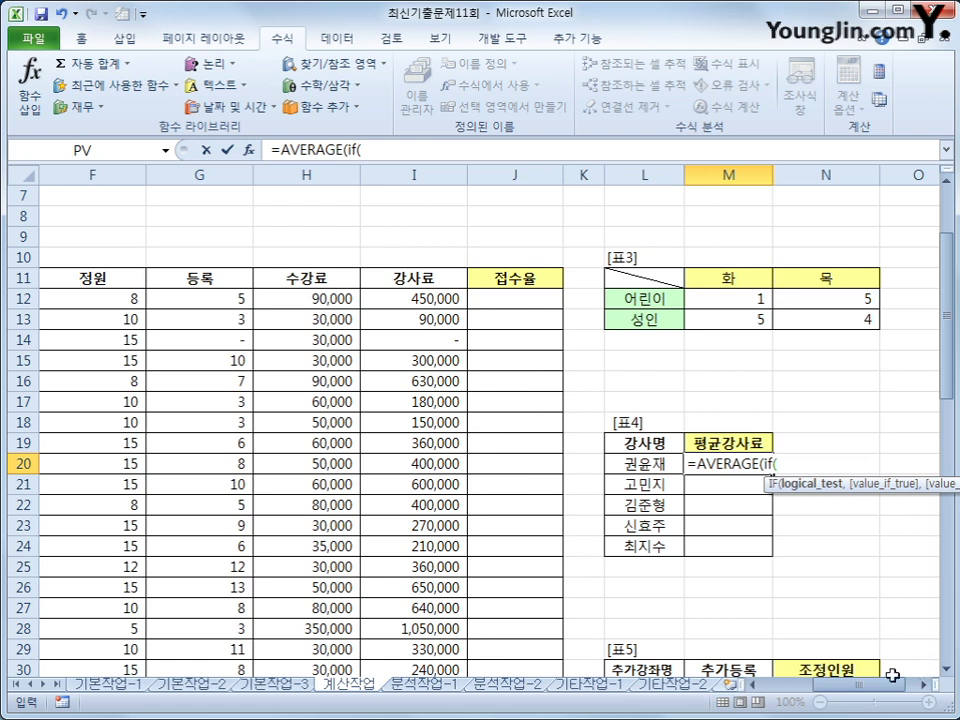
Set the IF function's condition in M20 to match the 표2 강사명 range $D$12:$D$38 with L20.
left_click_drag(866, 686, 818, 692)
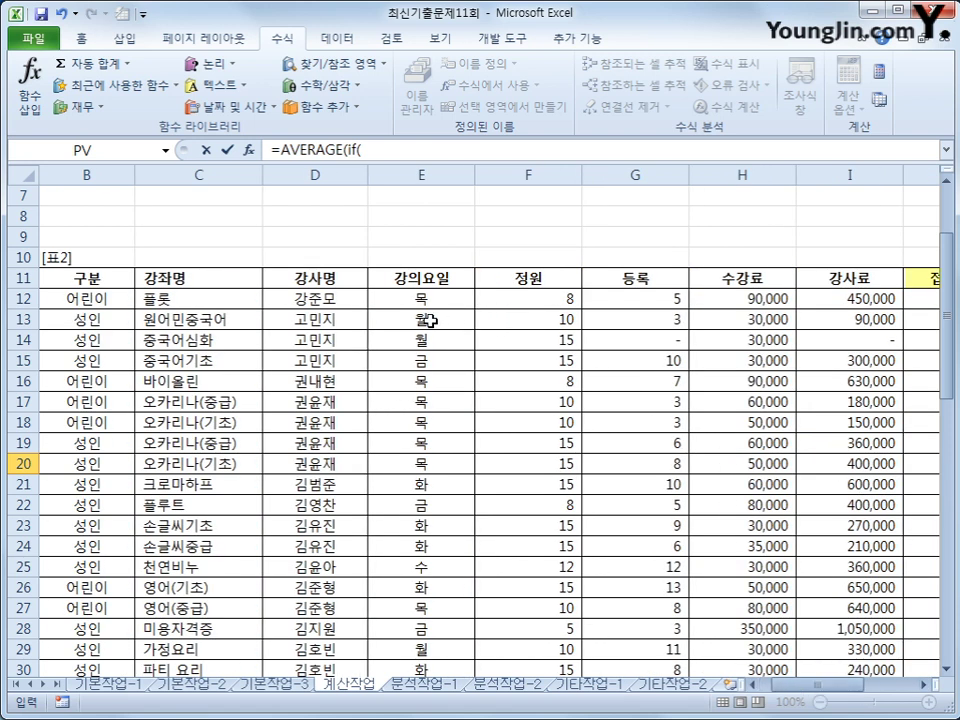
left_click_drag(354, 301, 331, 648)
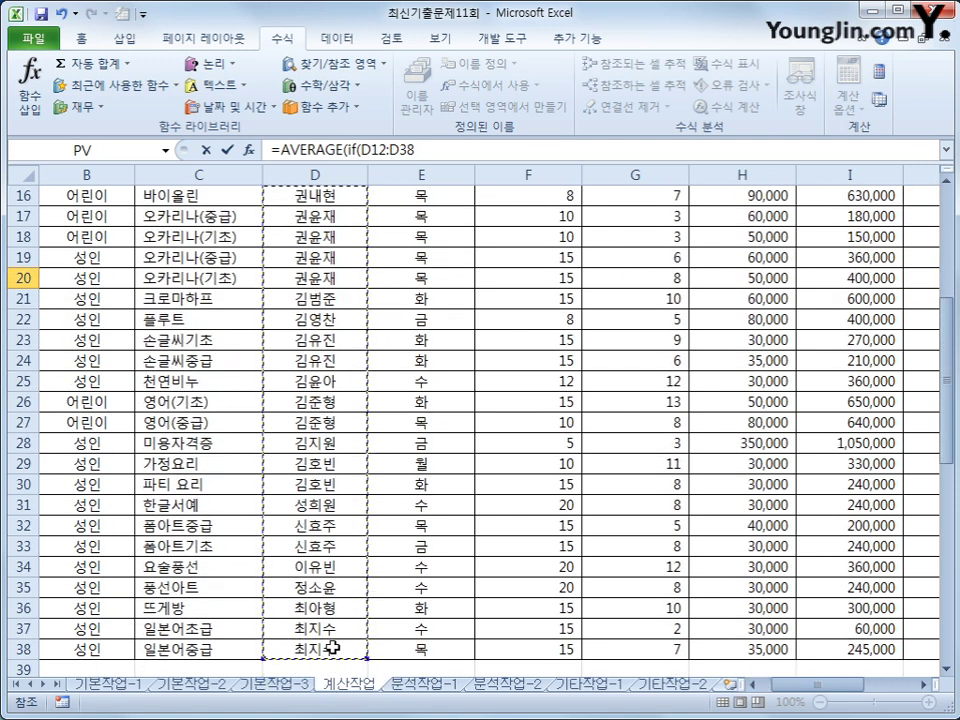
key("F4")
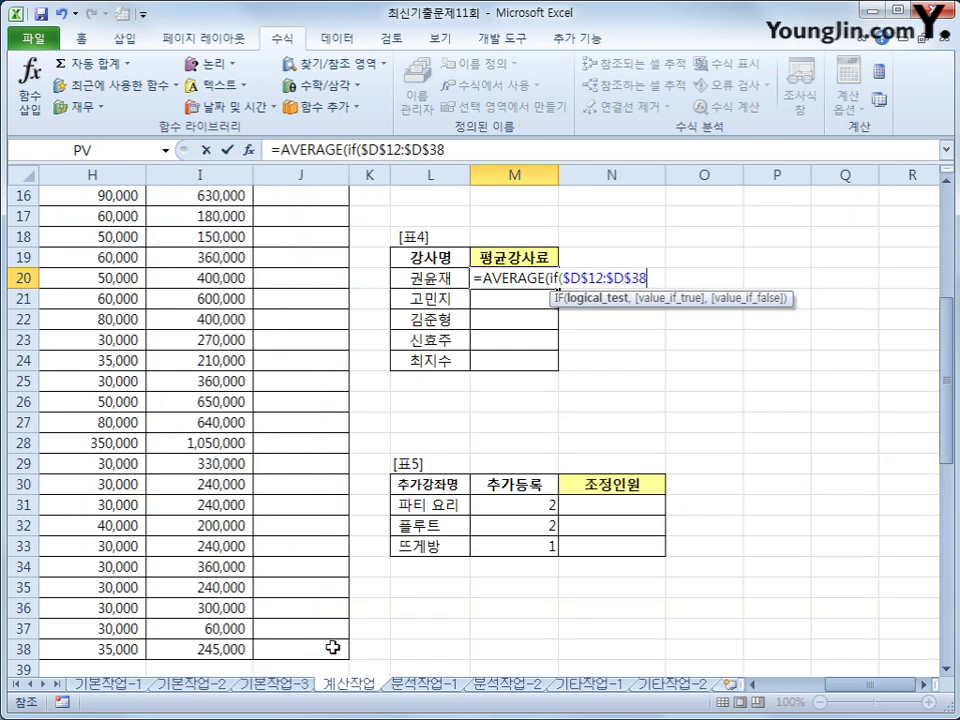
type("=")
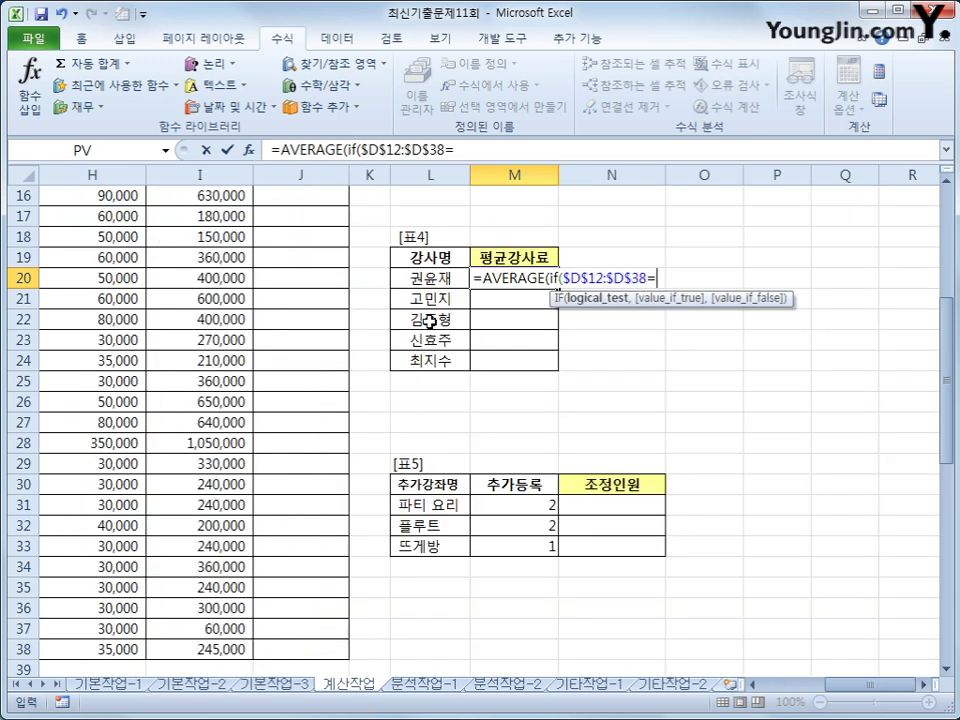
left_click(425, 279)
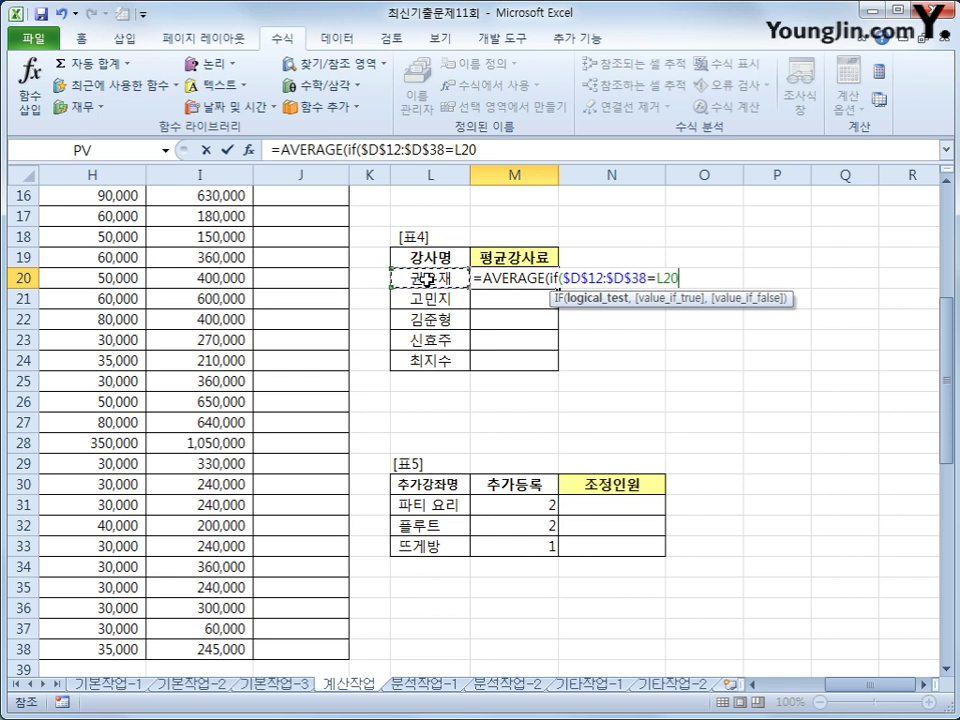
type(",")
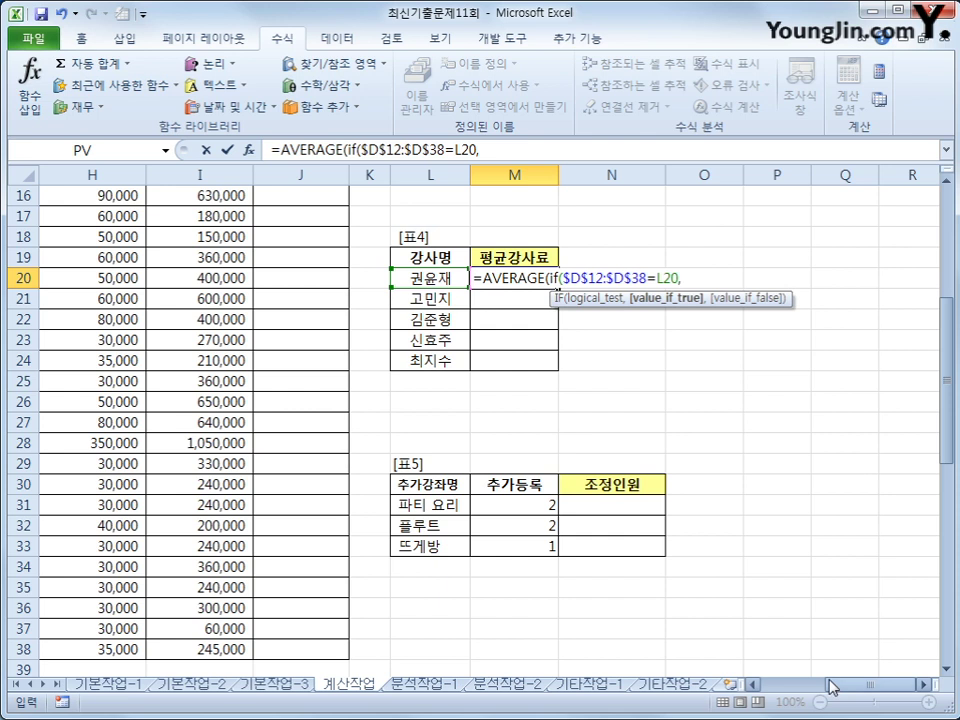
Nest a second IF in M20 with the condition that the 등록 range $G$12:$G$38 is >=5.
type("if(")
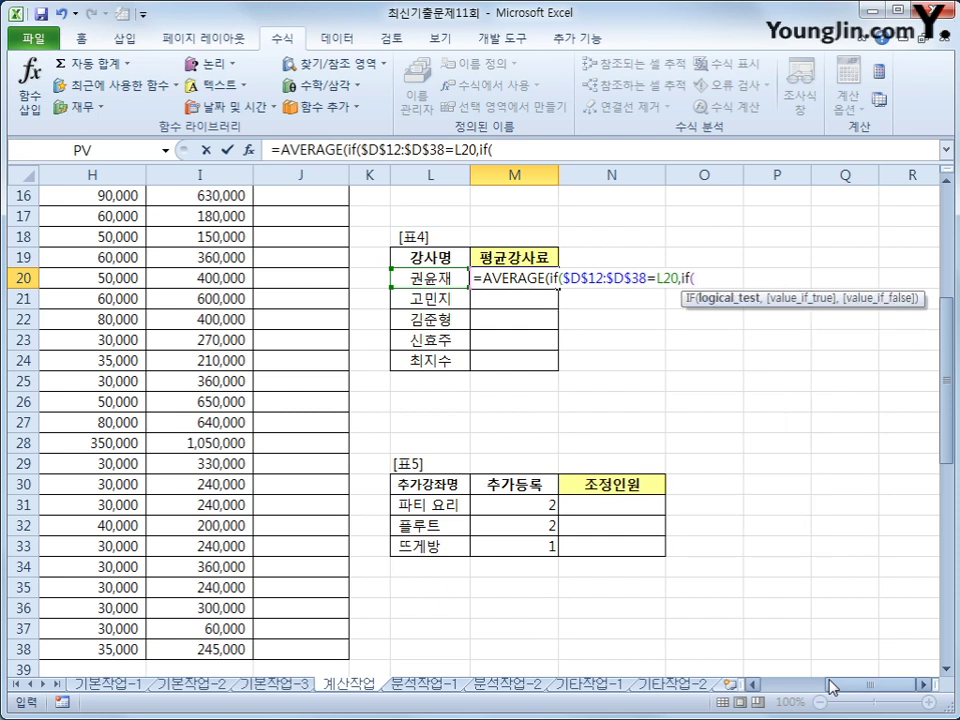
scroll(645, 510, "left", 3)
scroll(646, 470, "up", 3)
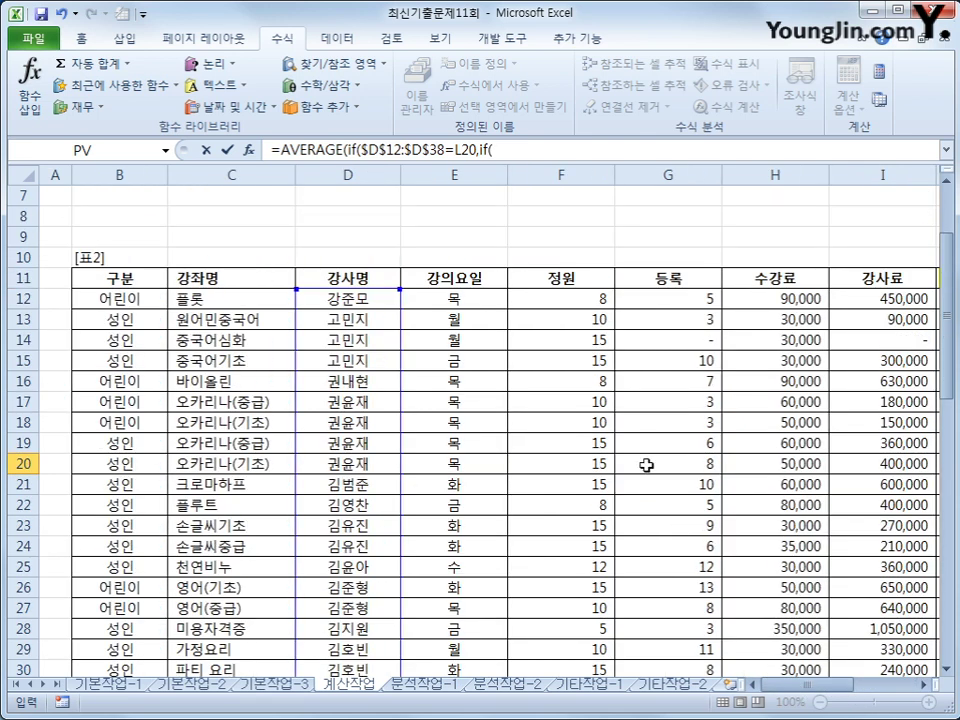
left_click_drag(684, 304, 693, 640)
key("F4")
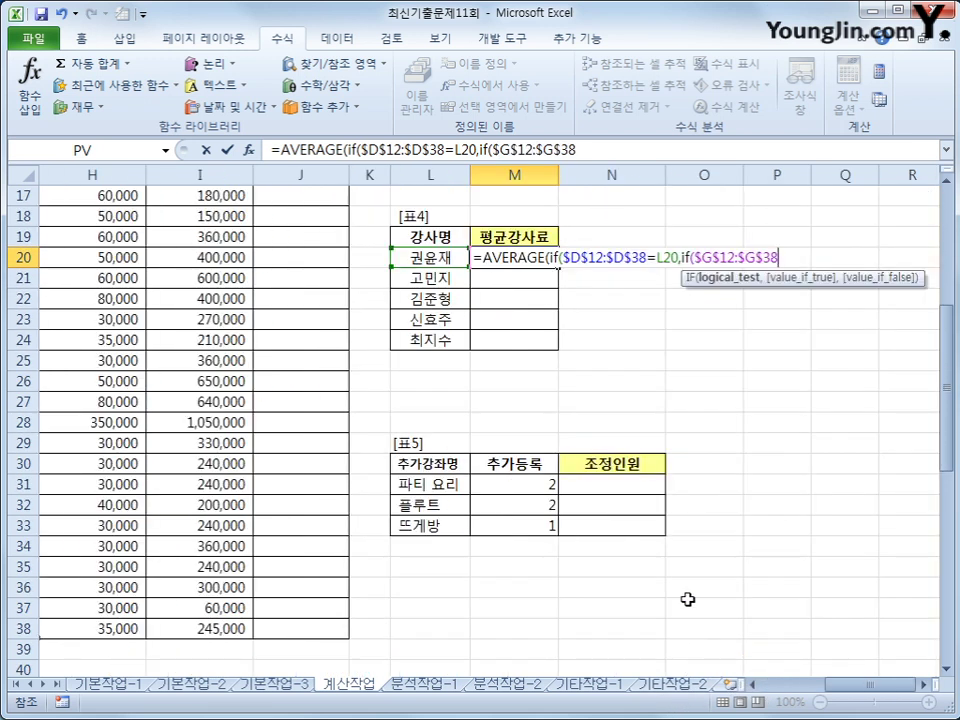
type("=")
key("BackSpace")
type(">5")
key("BackSpace")
type("=5")
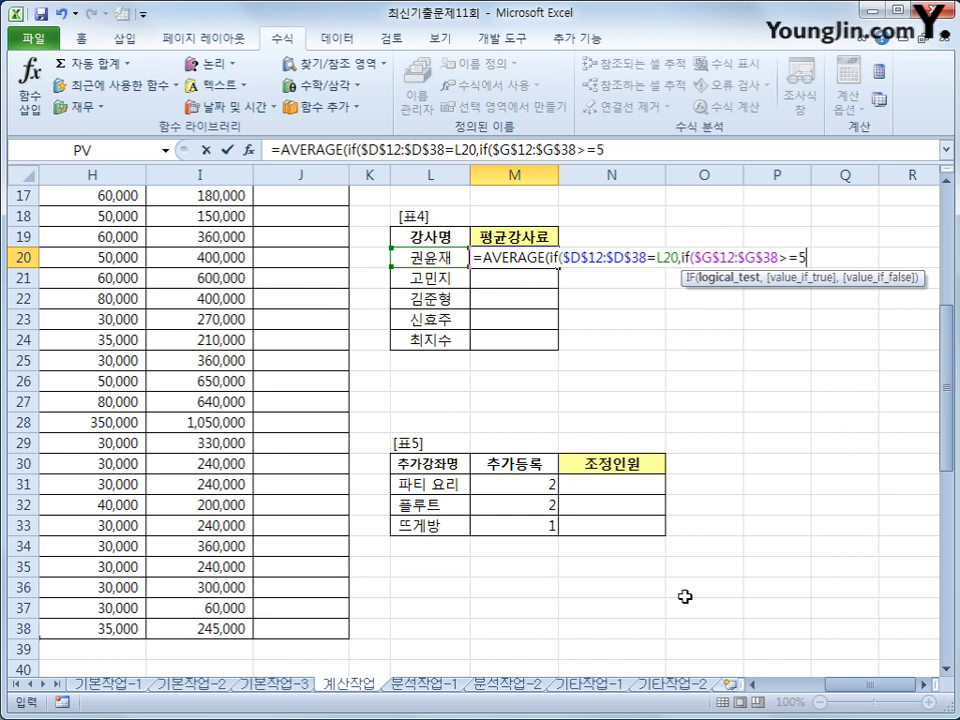
type(",")
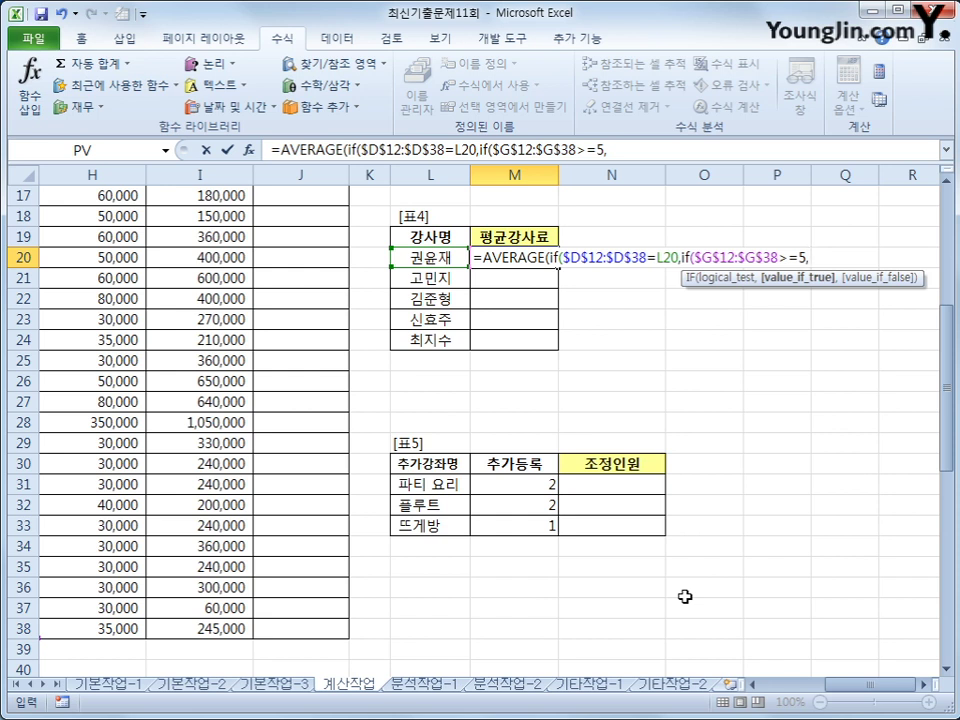
Use the 강사료 range $I$12:$I$38 as the nested IF's value when true, with absolute references.
scroll(695, 615, "left", 5)
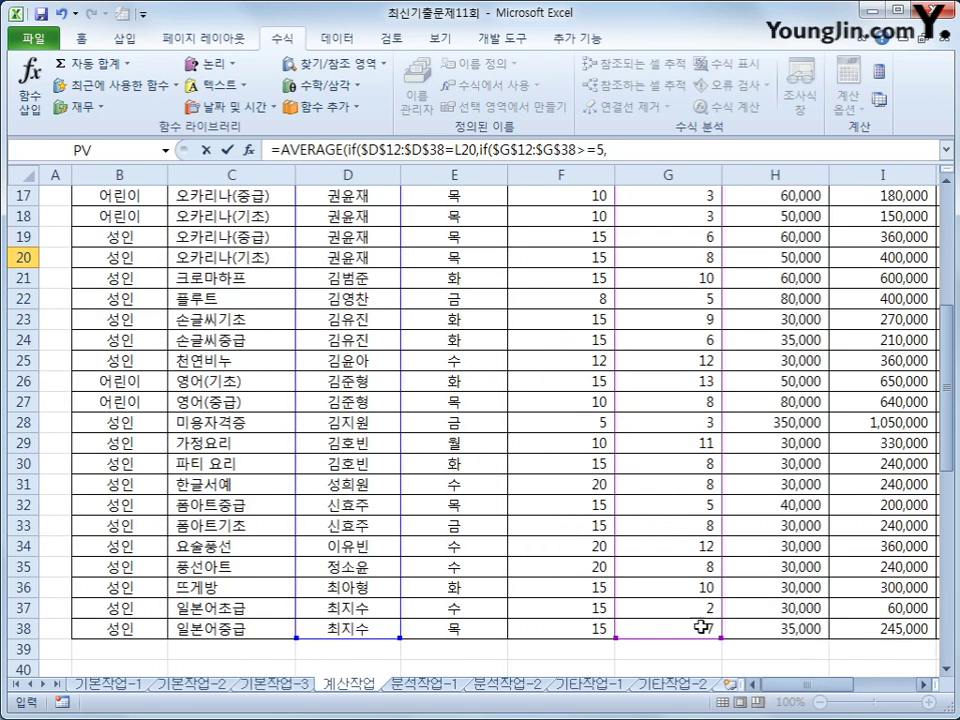
scroll(649, 518, "up", 4)
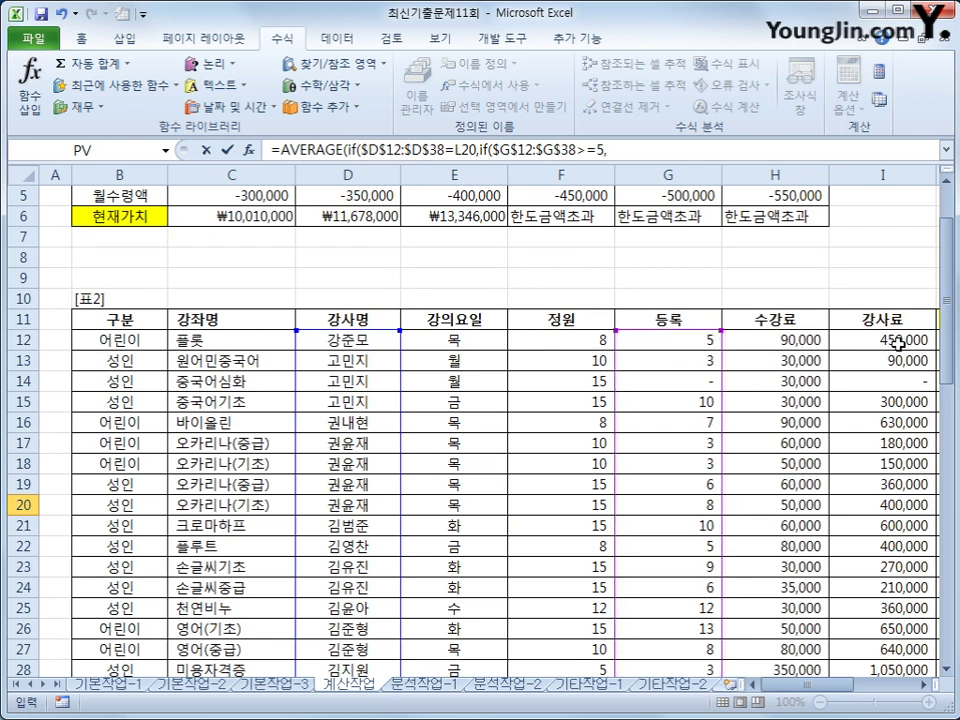
left_click_drag(900, 339, 884, 652)
key("F4")
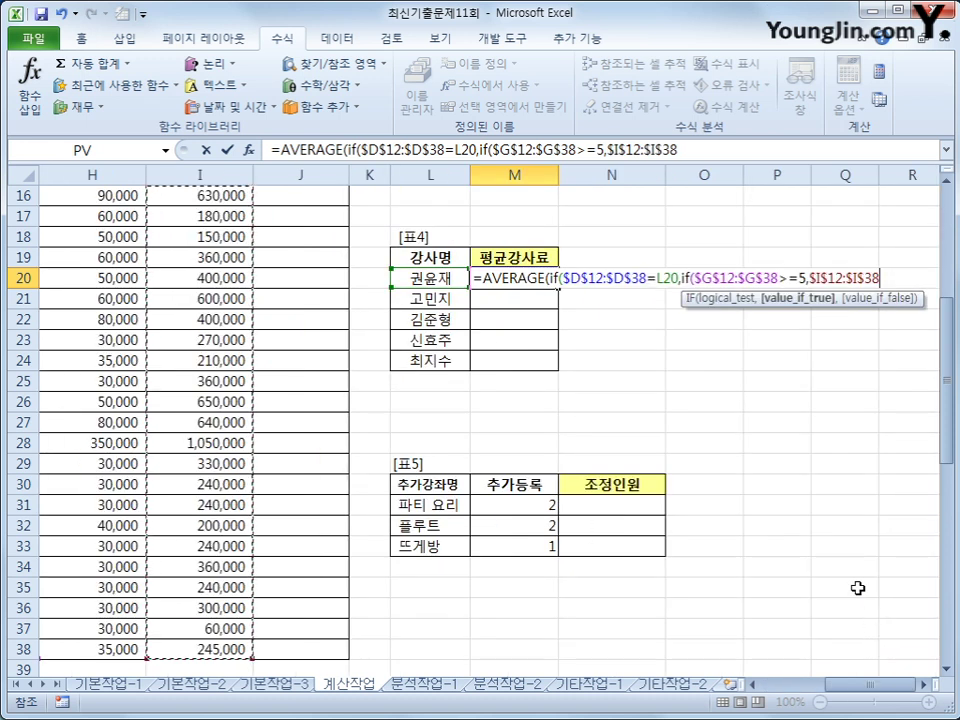
Close all the functions, enter M20 as an array formula and fill it through M24.
type("))")
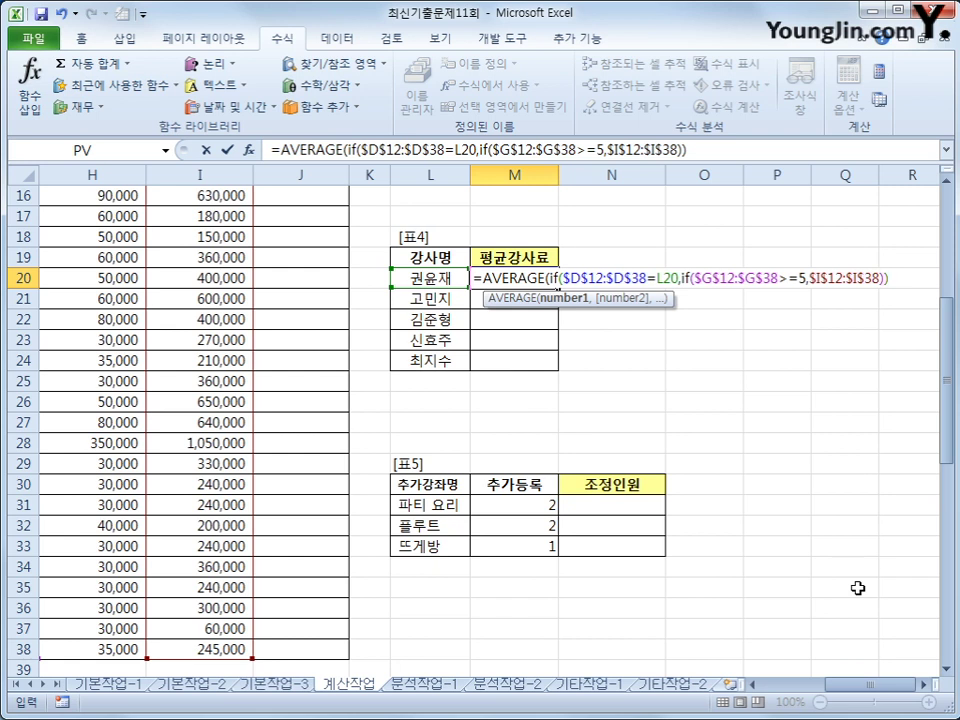
type(")")
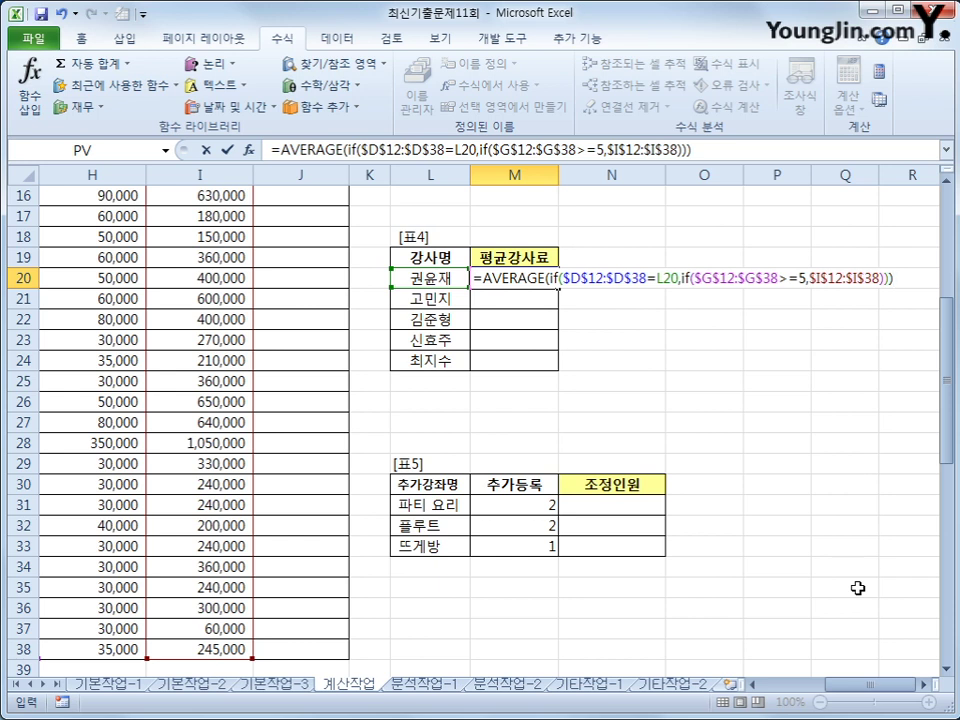
key("ctrl+shift+Return")
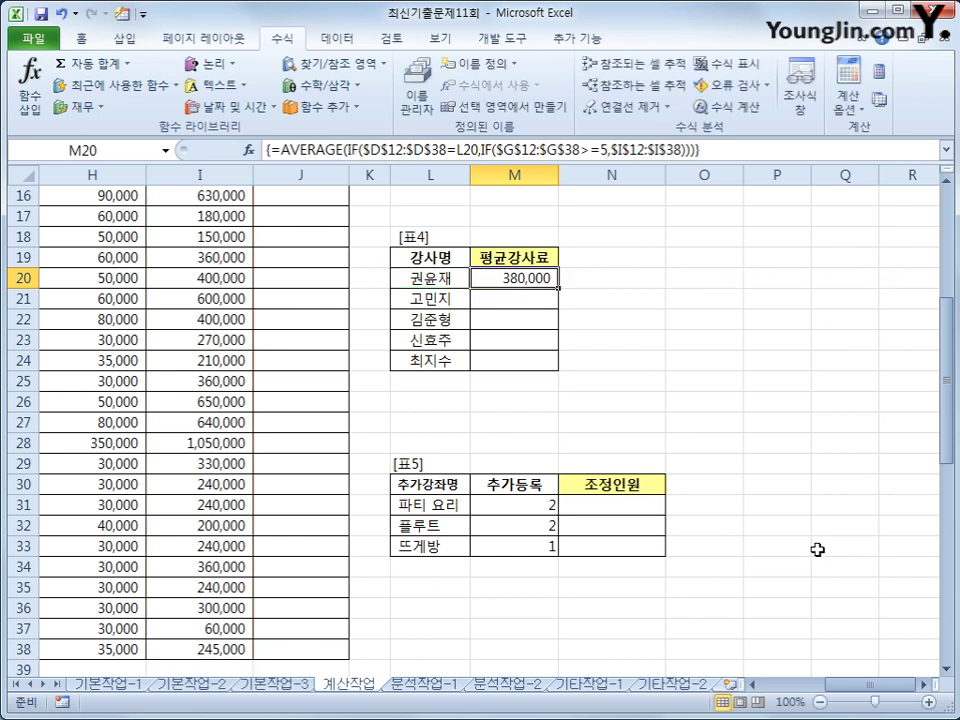
left_click_drag(561, 291, 558, 368)
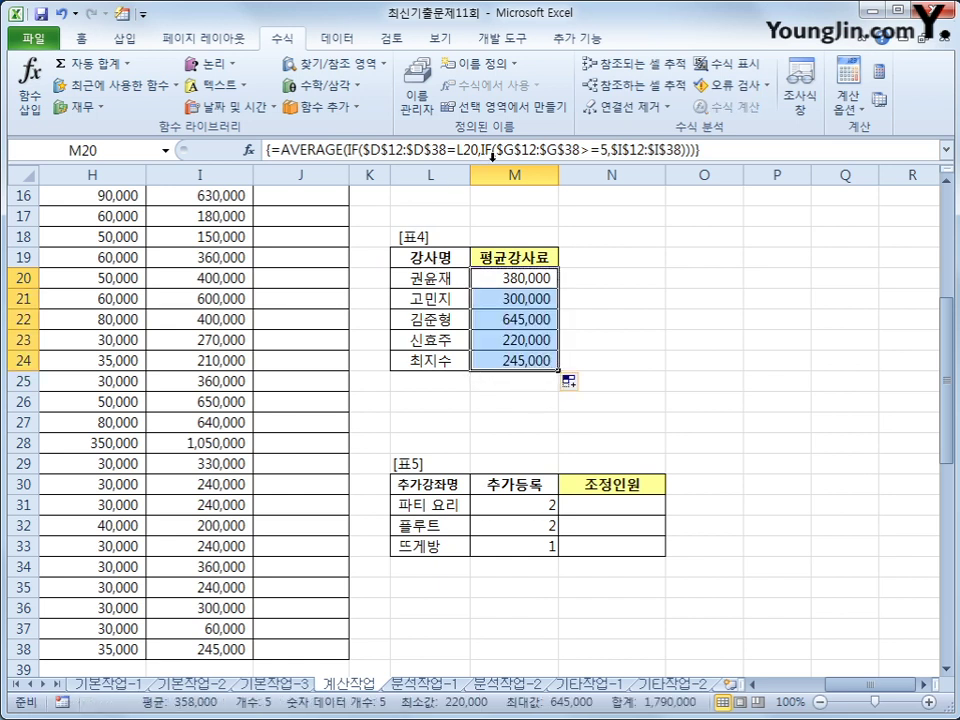
Try enclosing the $D$12:$D$38=L20 condition of M20's formula in parentheses, followed by a multiplication sign.
left_click(399, 155)
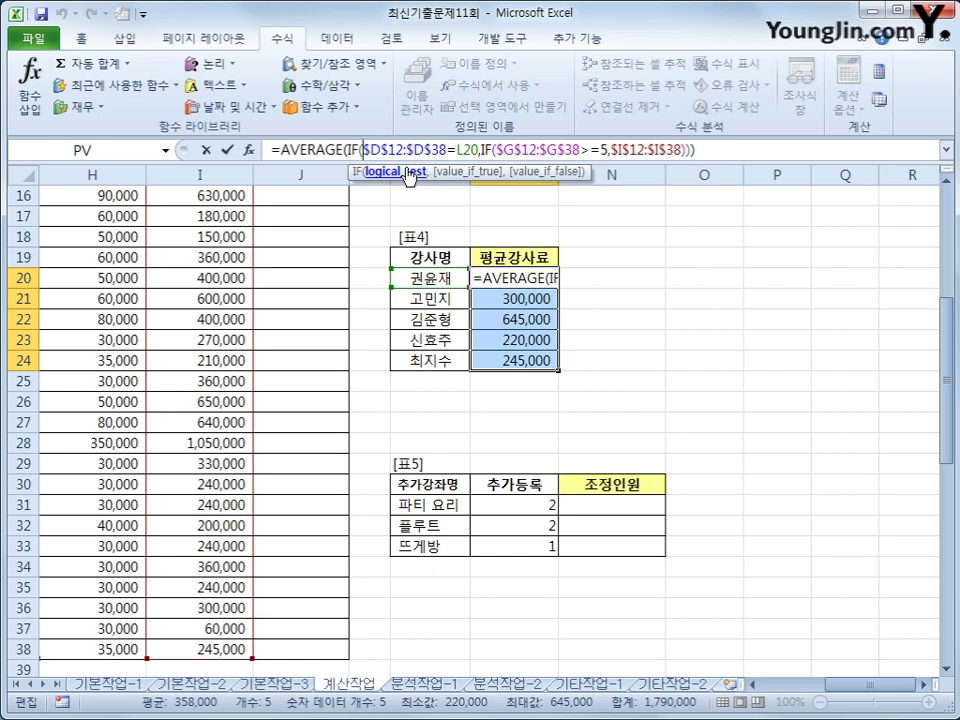
key("Escape")
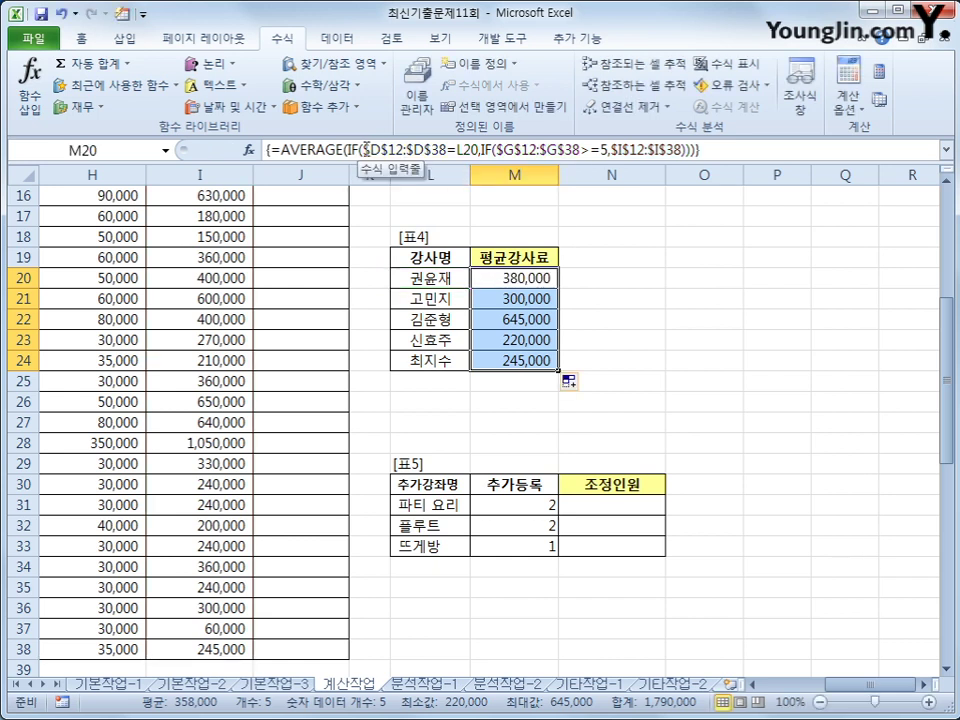
left_click(362, 150)
type("(")
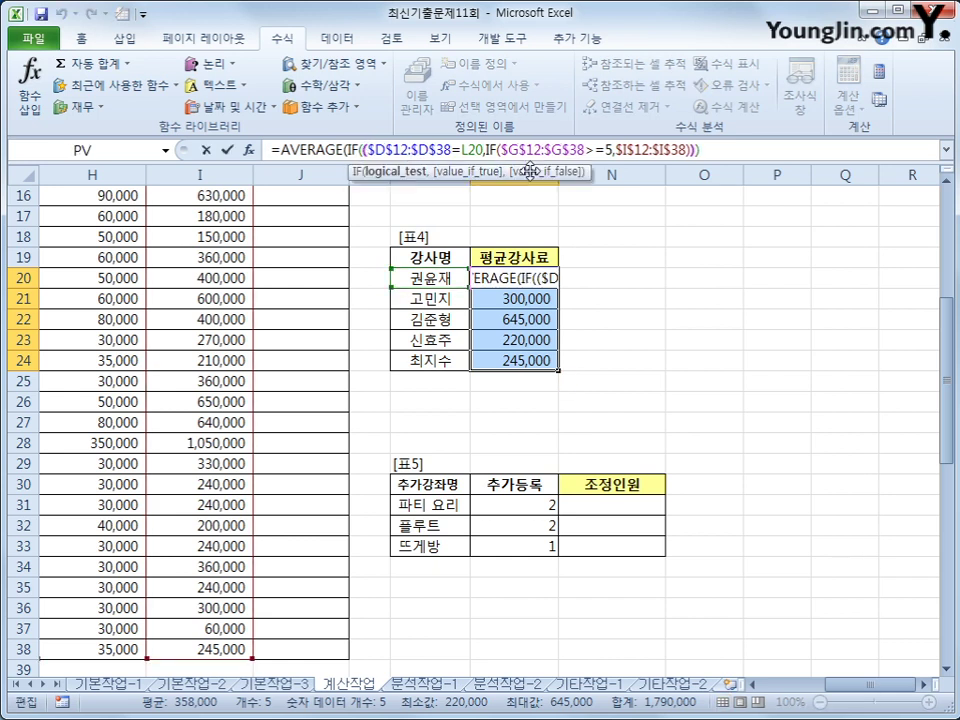
key("Right")
key("Right")
key("Right")
key("Right")
key("Right")
key("Right")
key("Right")
key("Right")
key("Right")
key("Right")
key("Right")
key("Right")
key("Right")
key("Right")
key("Right")
type(")*")
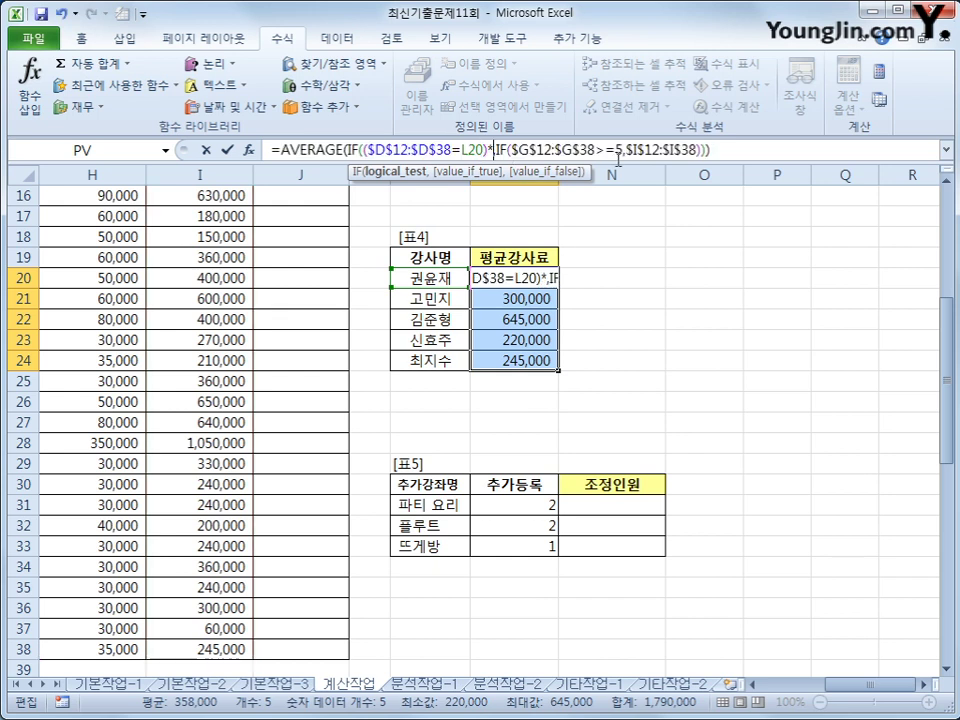
Try replacing M20's nested IF with the multiplied condition ($G$12:$G$38>=5), and discard the trial edit.
key("Delete")
key("Delete")
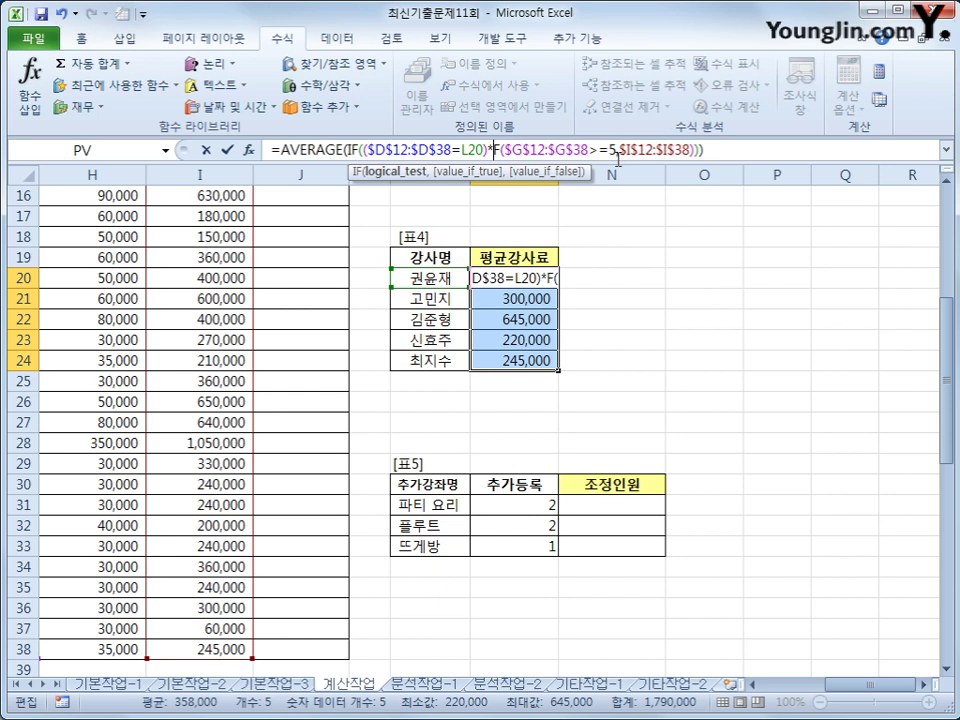
key("Delete")
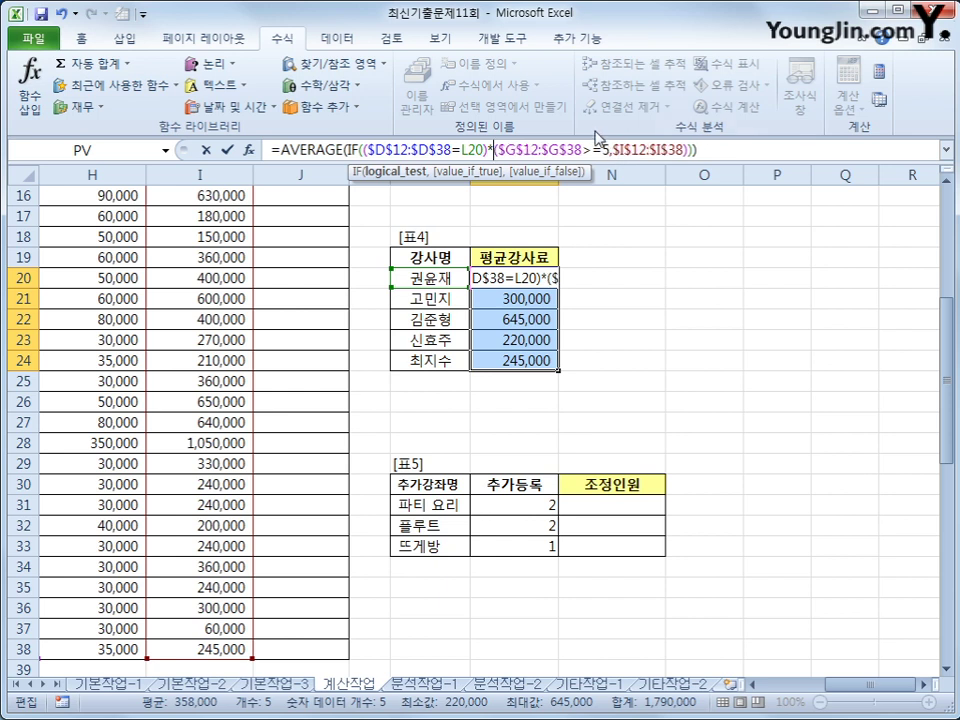
left_click(611, 150)
type(")")
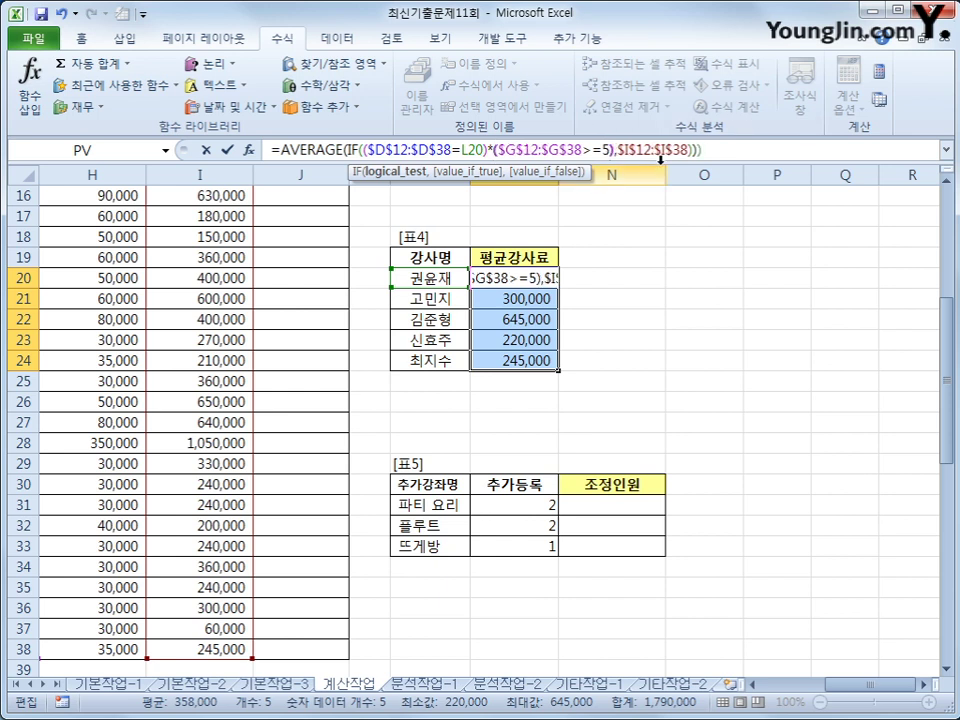
left_click(735, 150)
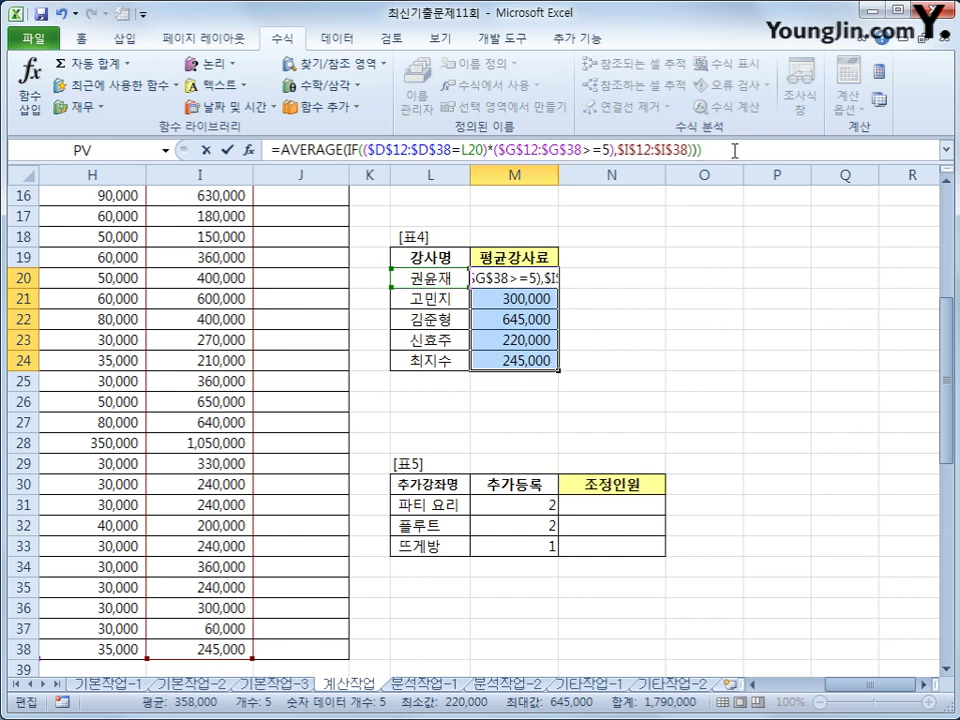
key("BackSpace")
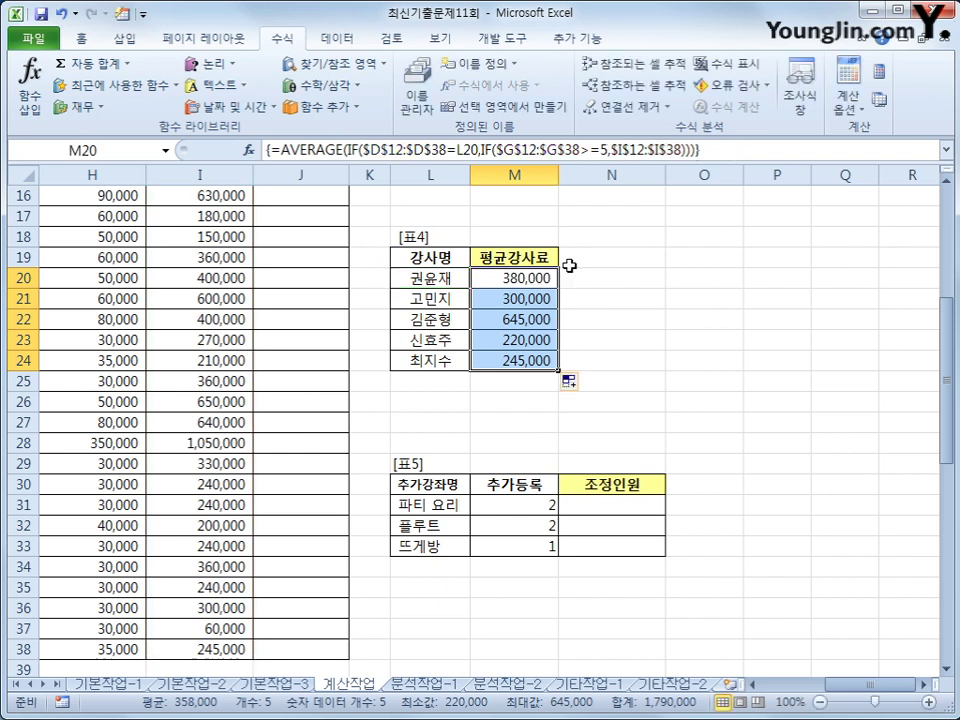
left_click(548, 277)
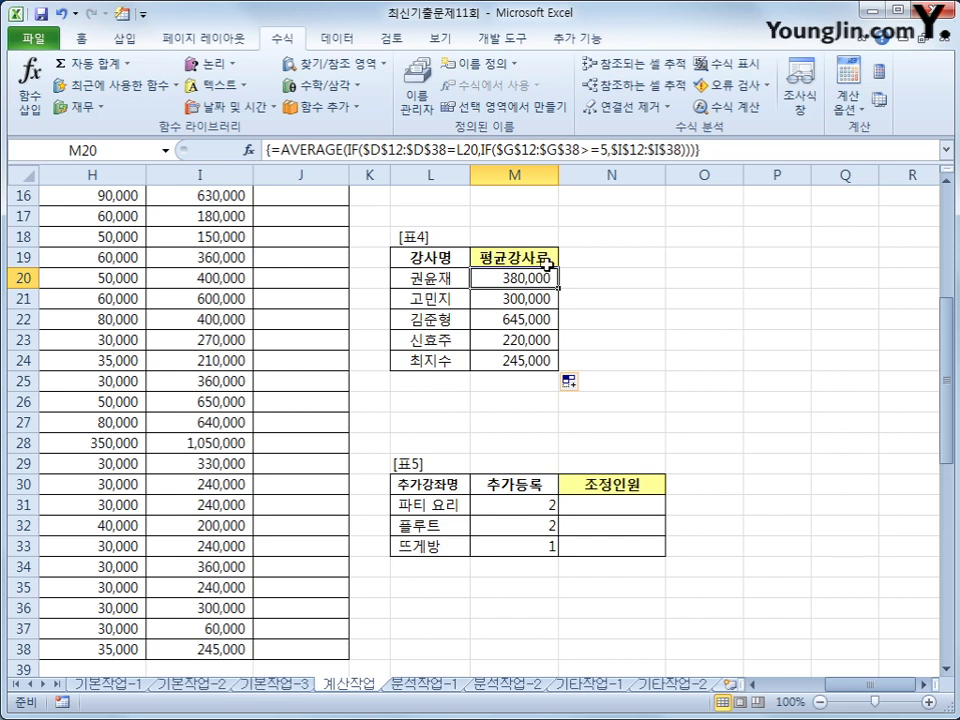
Start the 조정인원 formula for 파티 요리 in cell N31 of 표5.
left_click(589, 511)
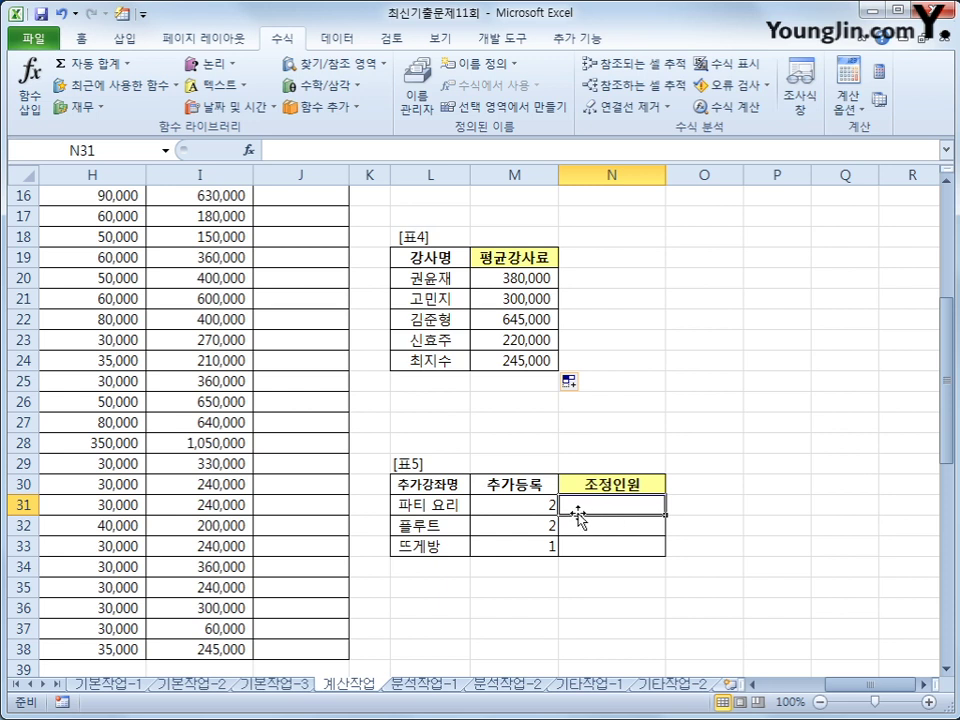
type("=")
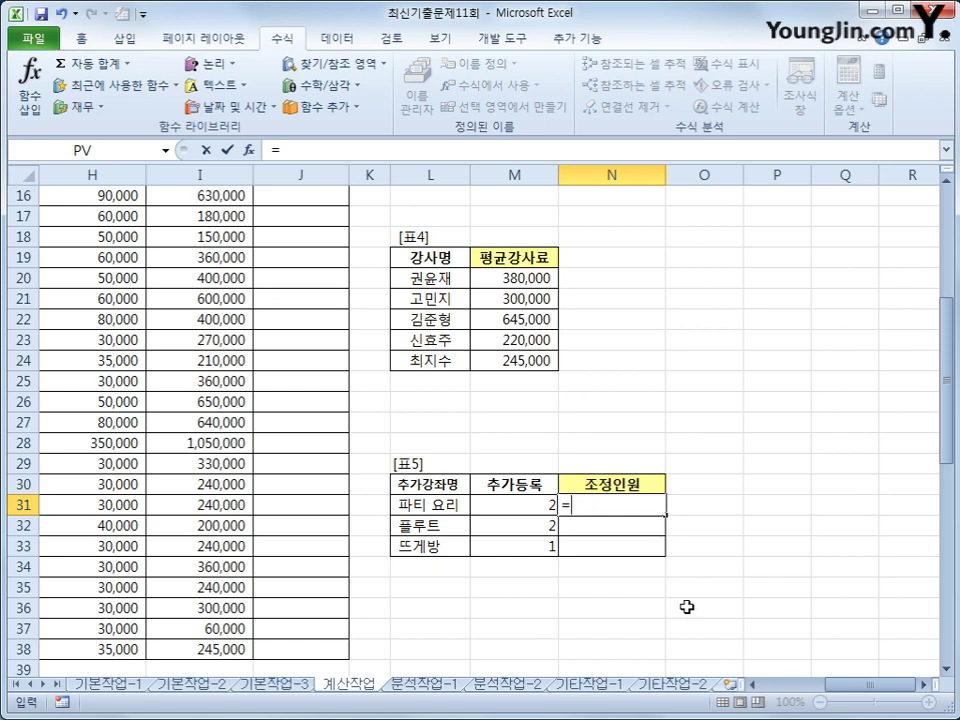
left_click_drag(843, 692, 843, 692)
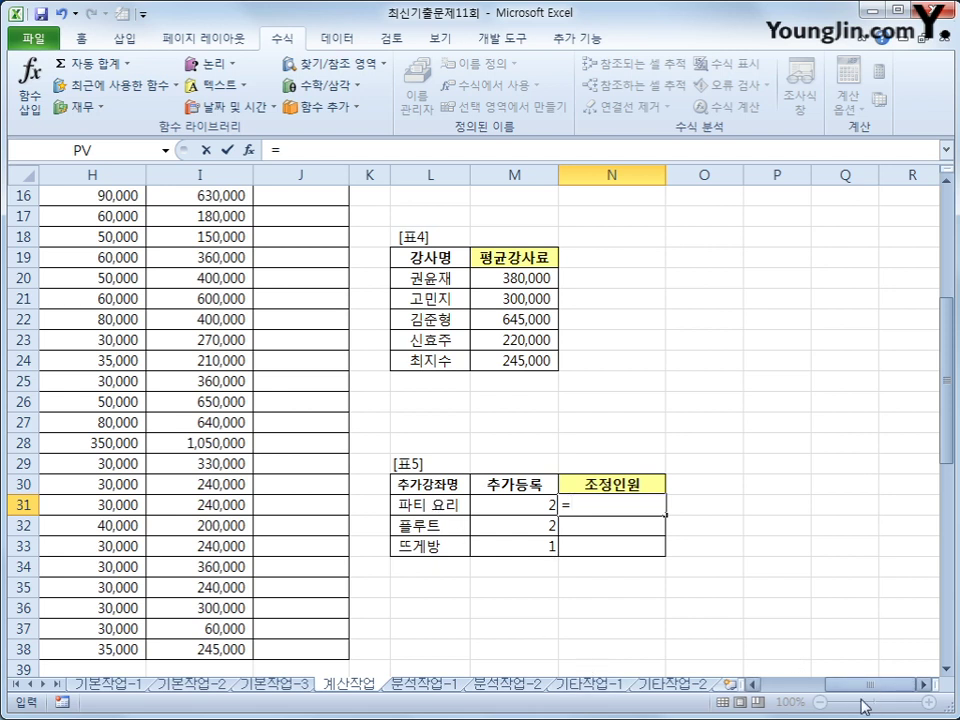
left_click_drag(862, 690, 790, 690)
scroll(615, 546, "up", 4)
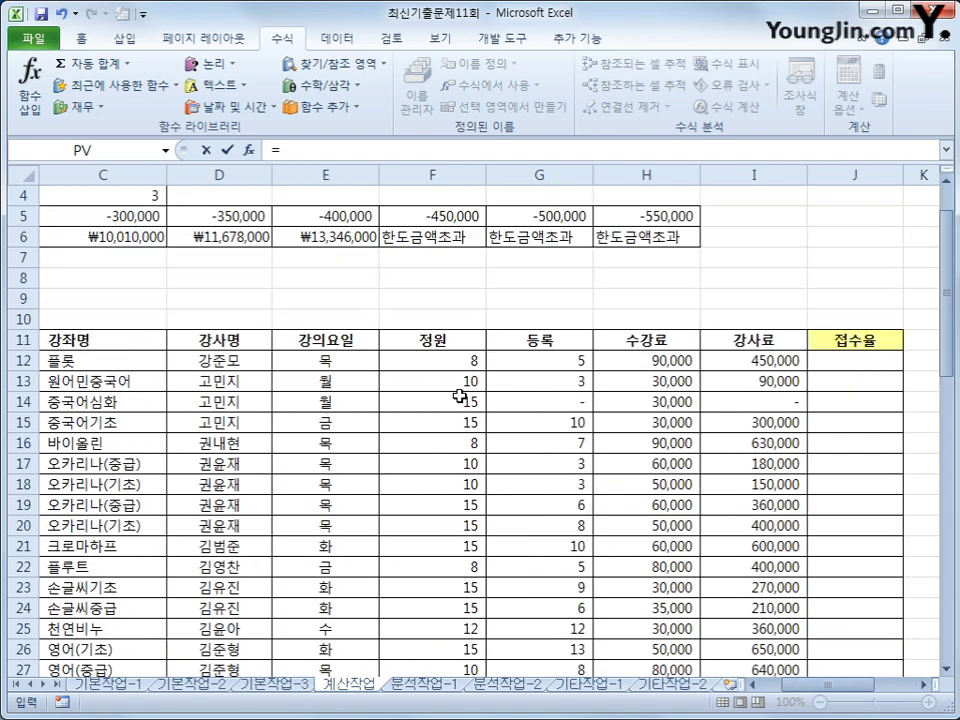
left_click(549, 363)
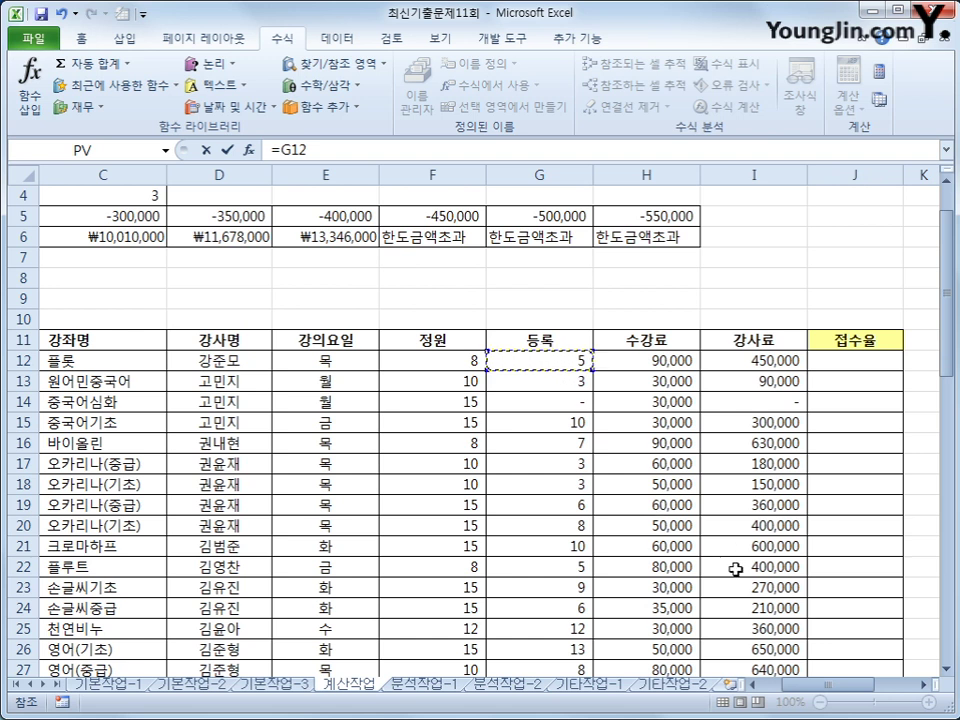
left_click_drag(829, 688, 860, 697)
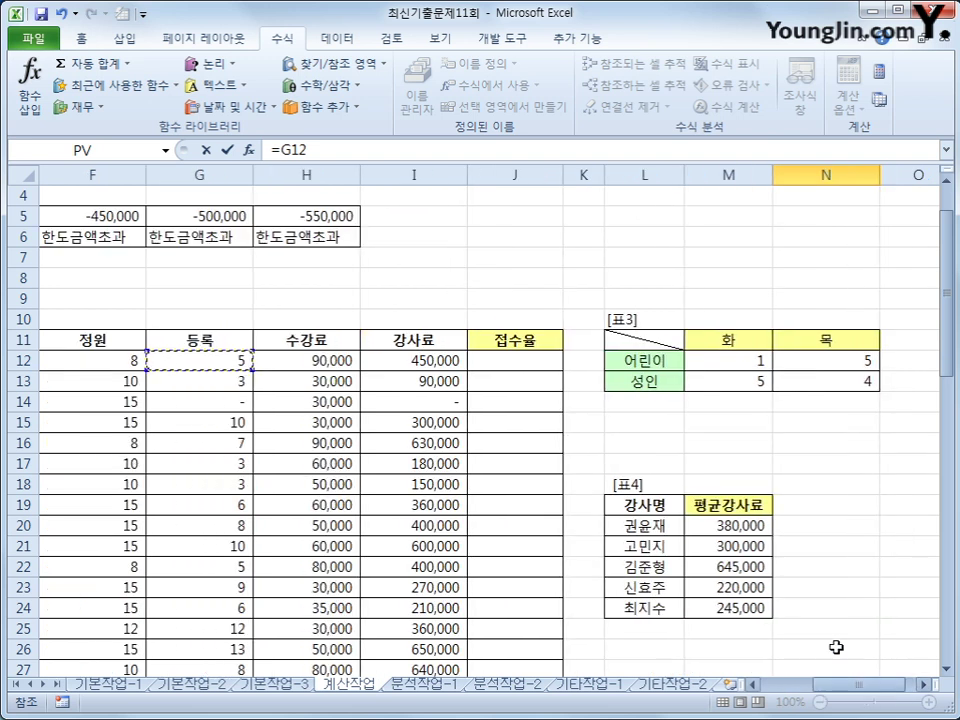
scroll(656, 546, "down", 4)
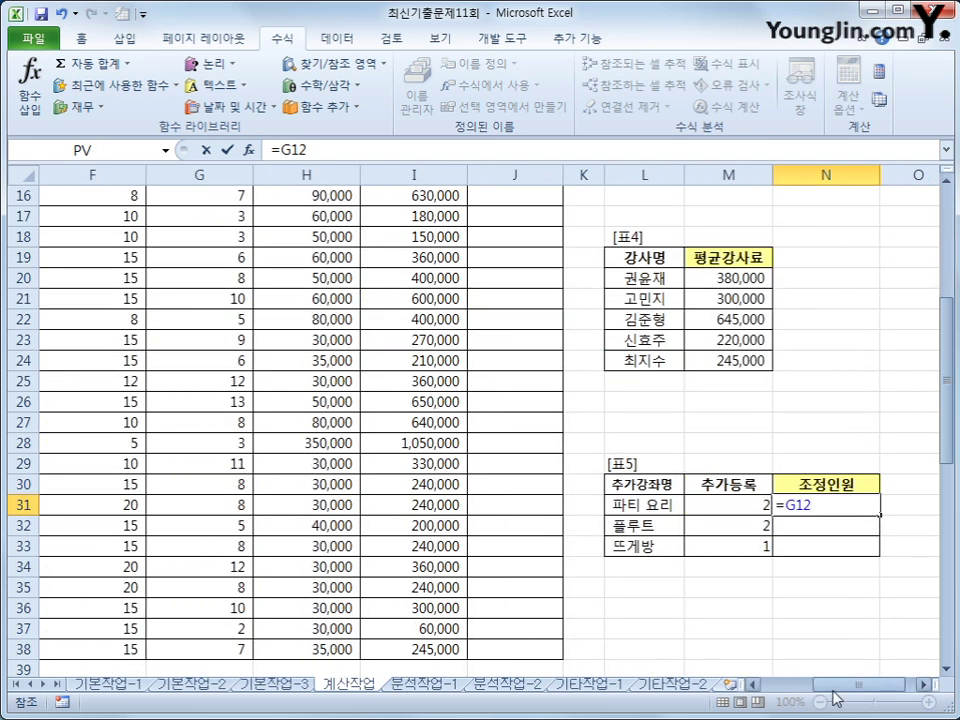
mouse_move(836, 697)
left_mouse_down()
mouse_move(816, 692)
mouse_move(842, 690)
left_mouse_up()
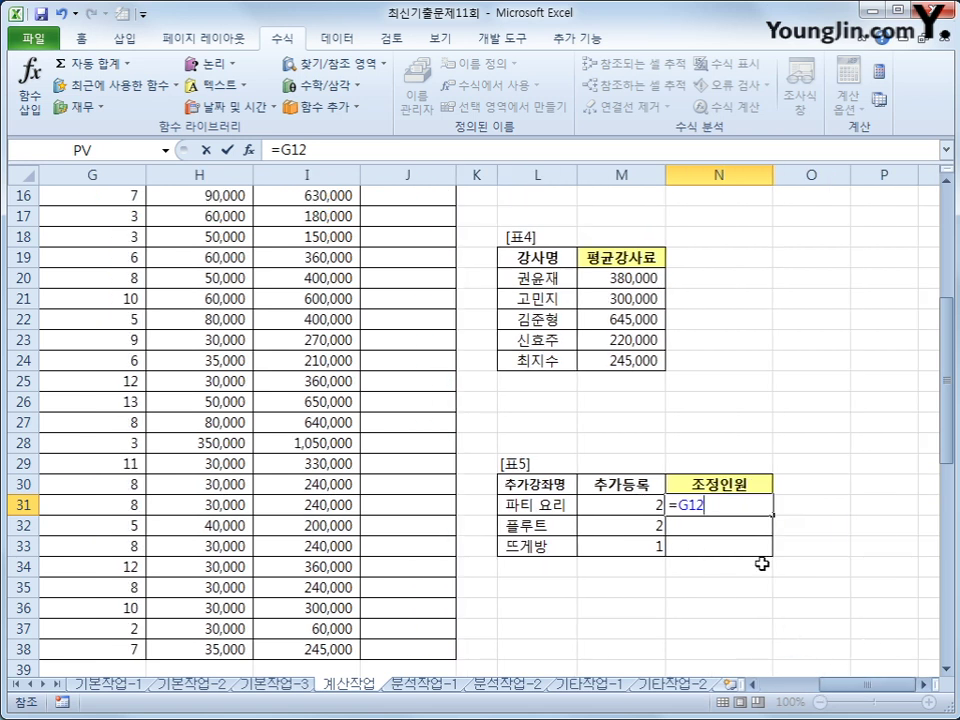
key("BackSpace")
key("BackSpace")
key("BackSpace")
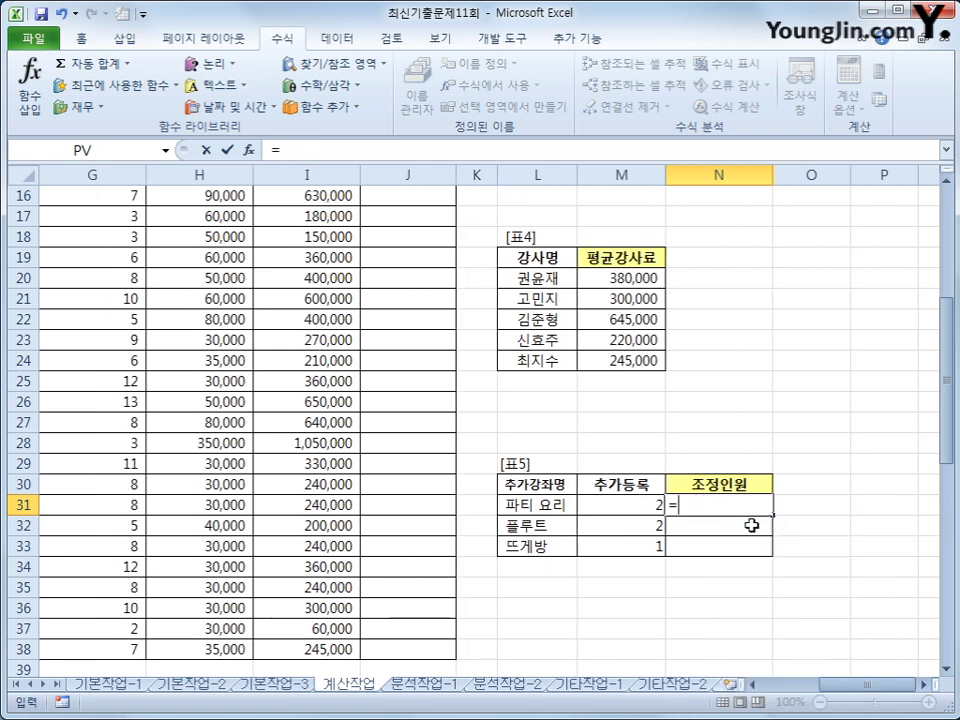
Begin N31's formula with INDEX, using 표2's 등록 range $G$12:$G$38 with absolute references as the array.
type("inde")
key("Tab")
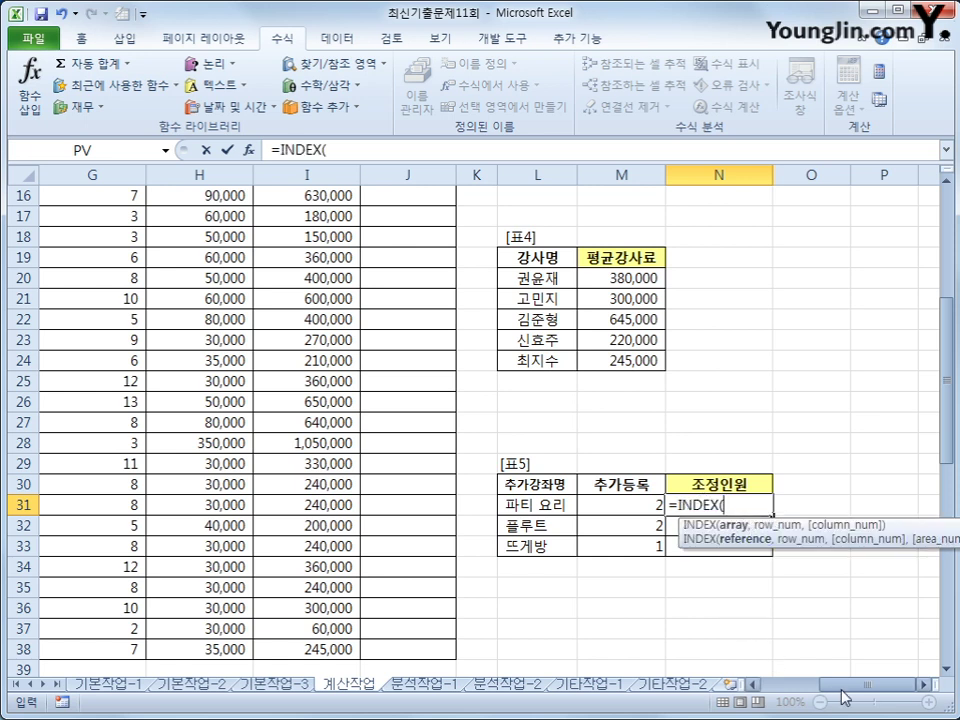
scroll(600, 500, "left", 4)
scroll(587, 480, "up", 3)
left_click_drag(534, 302, 541, 630)
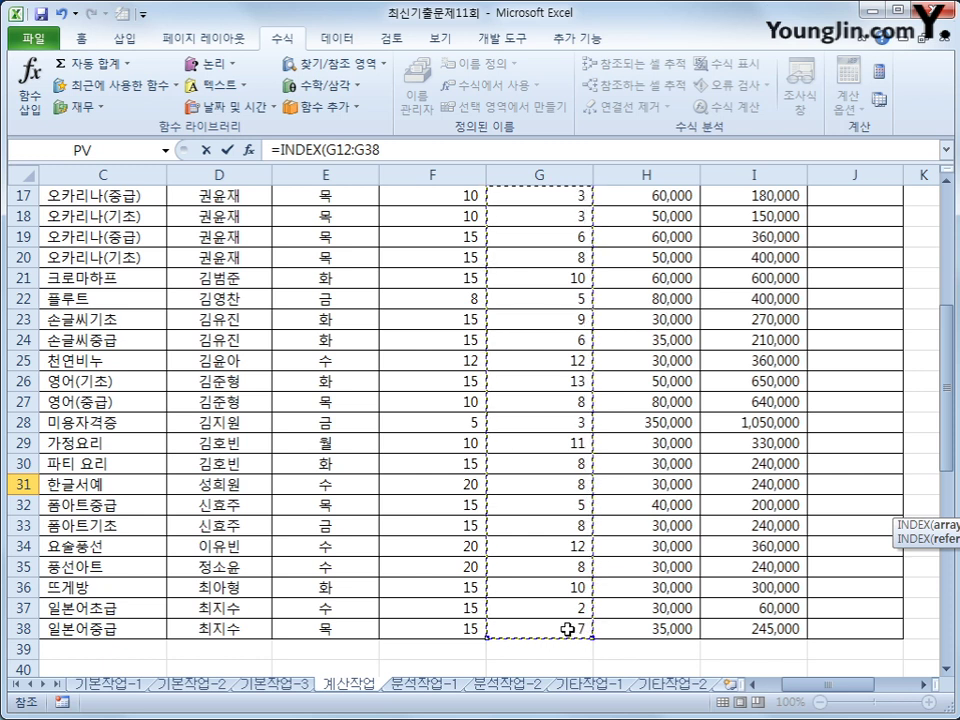
key("F4")
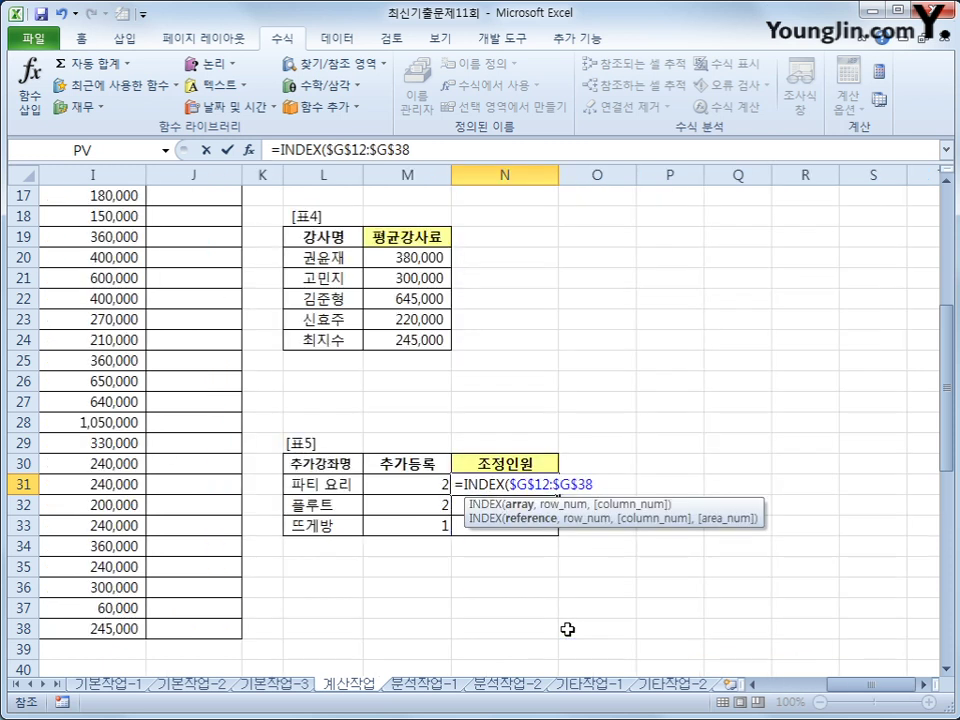
type(",")
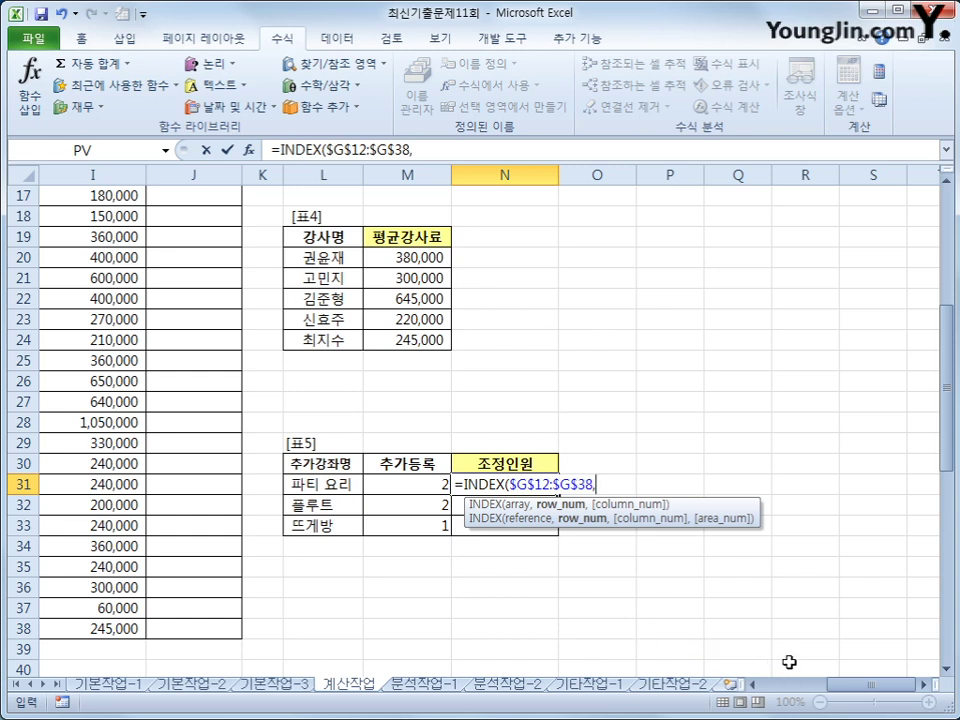
Nest a MATCH function as INDEX's row number, with the course name in L31 as the lookup value.
type("ma")
key("Tab")
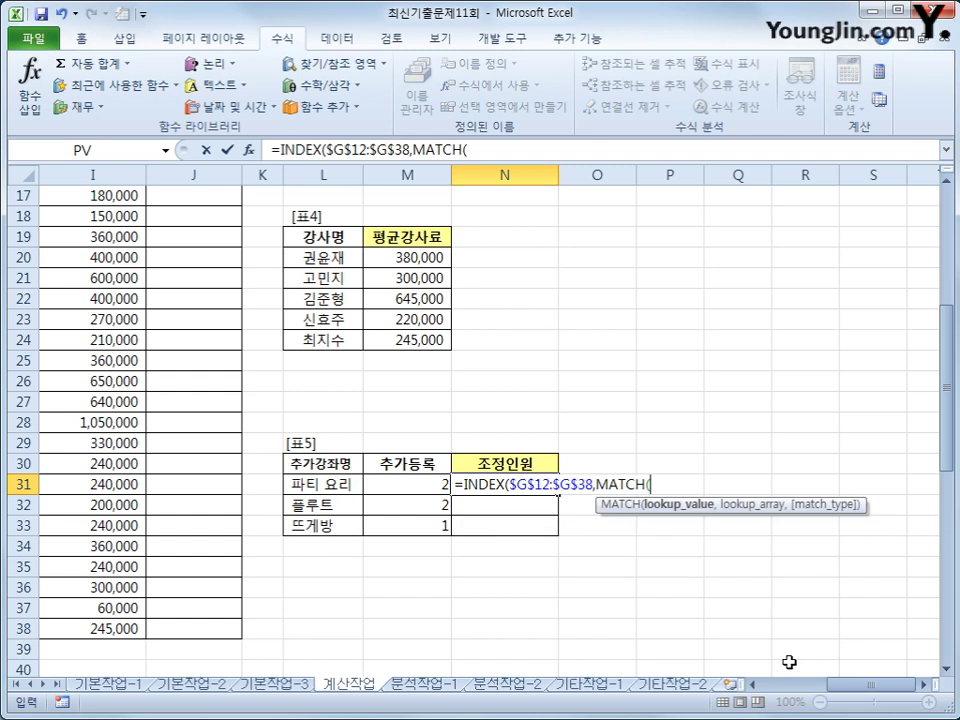
left_click(364, 483)
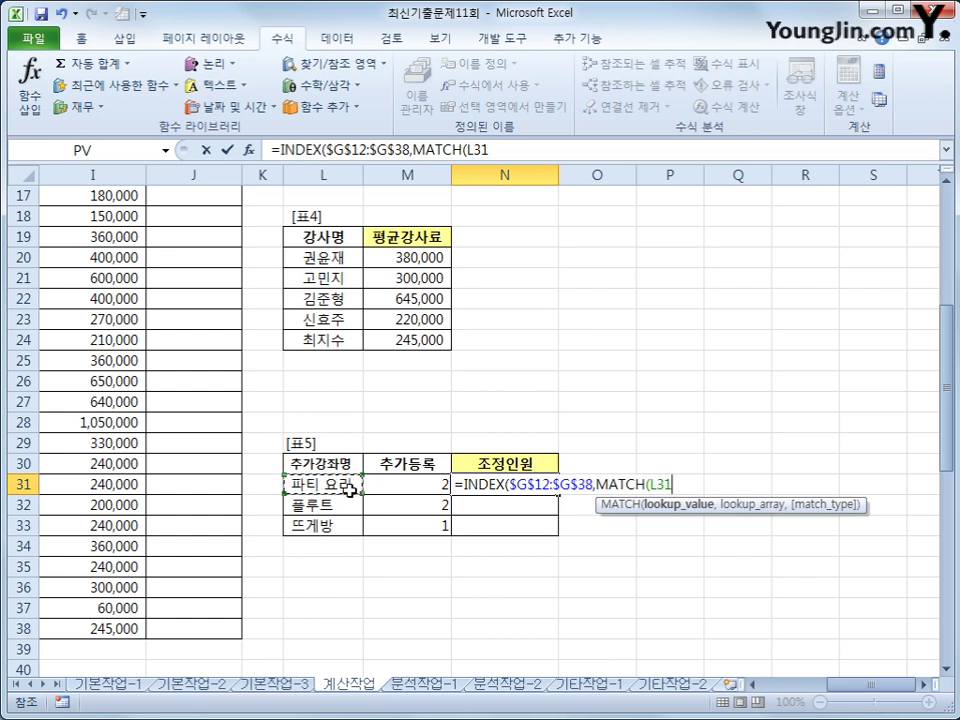
type(",")
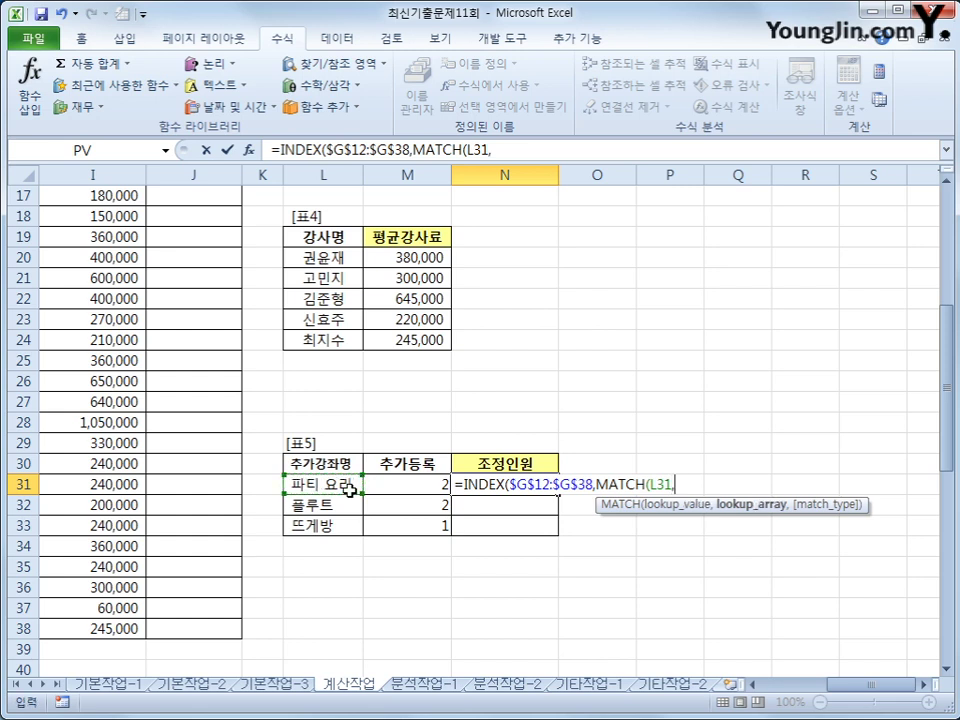
Use 표2's 강좌명 range $C$12:$C$38 as MATCH's lookup array, with absolute references.
left_click_drag(851, 692, 776, 690)
scroll(674, 623, "up", 4)
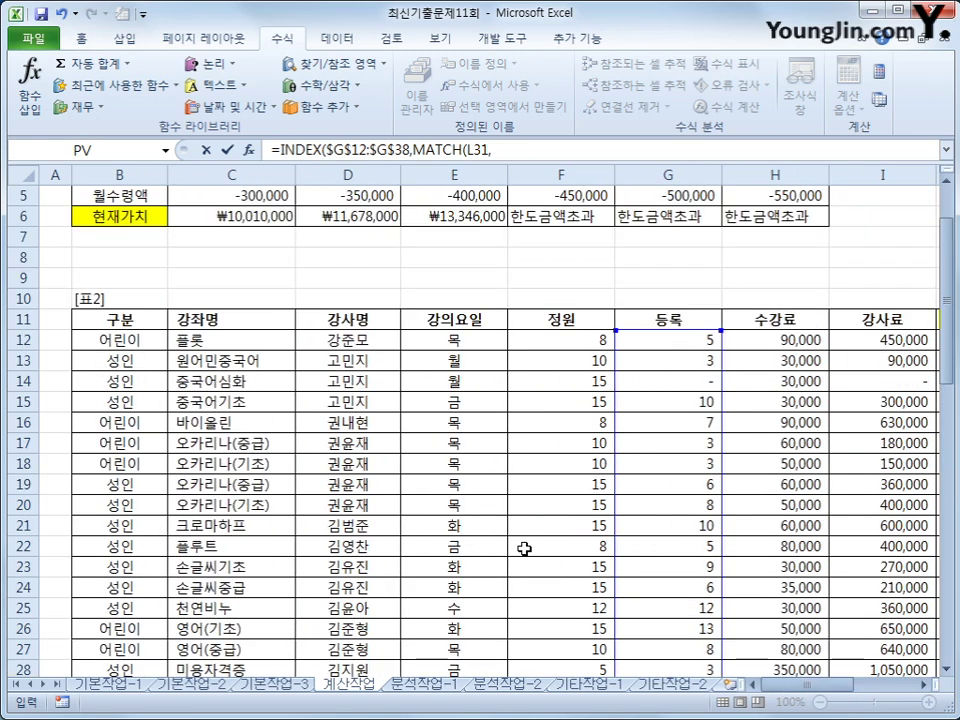
left_click_drag(249, 345, 243, 591)
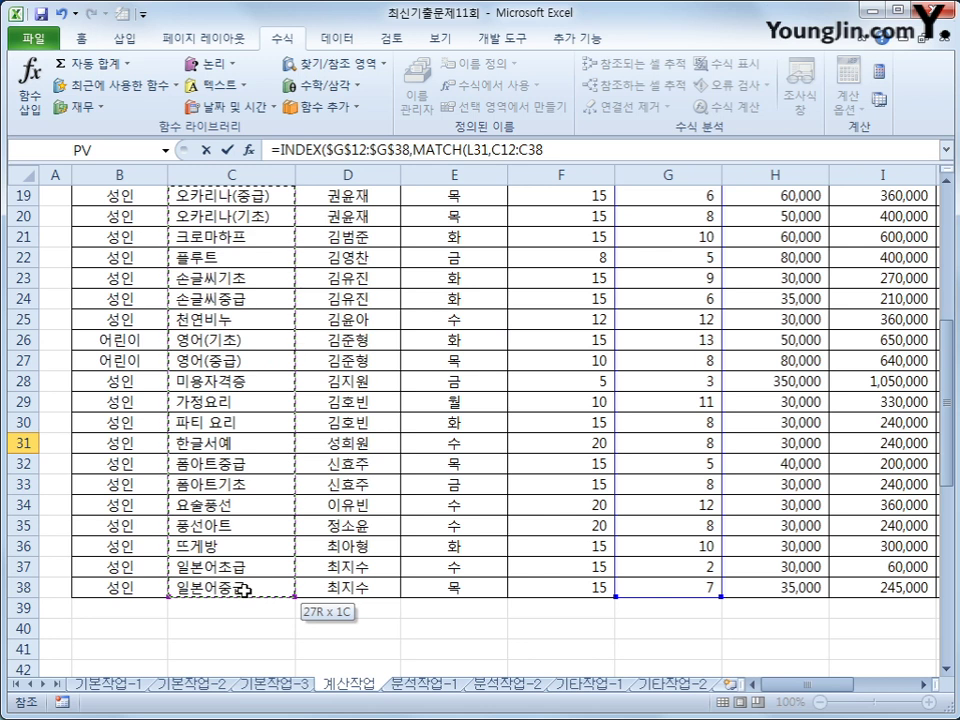
scroll(242, 583, "up", 3)
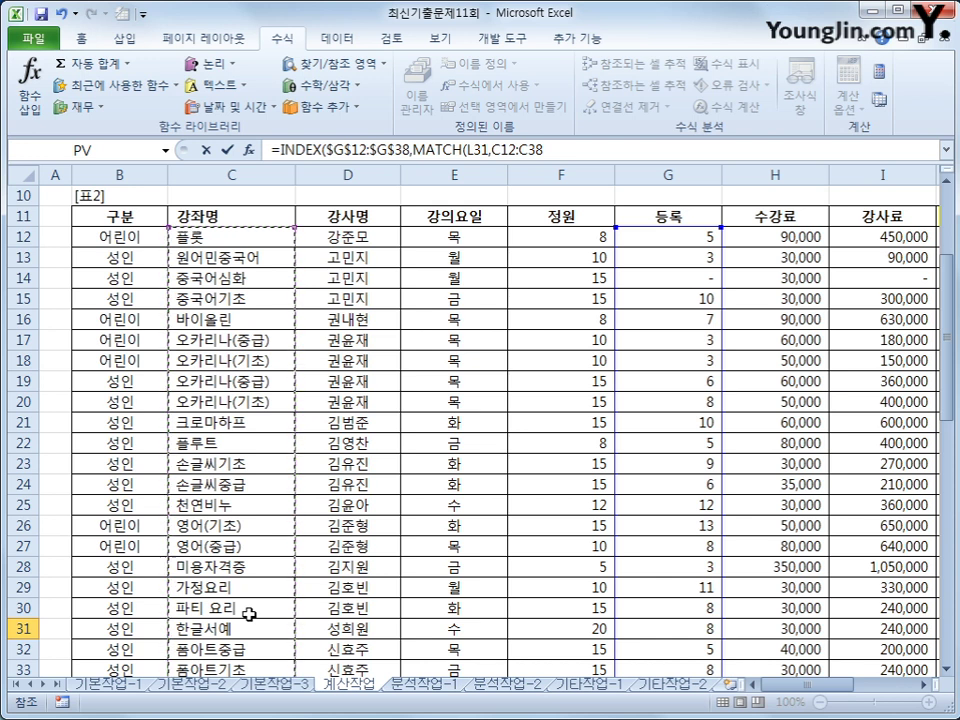
key("F4")
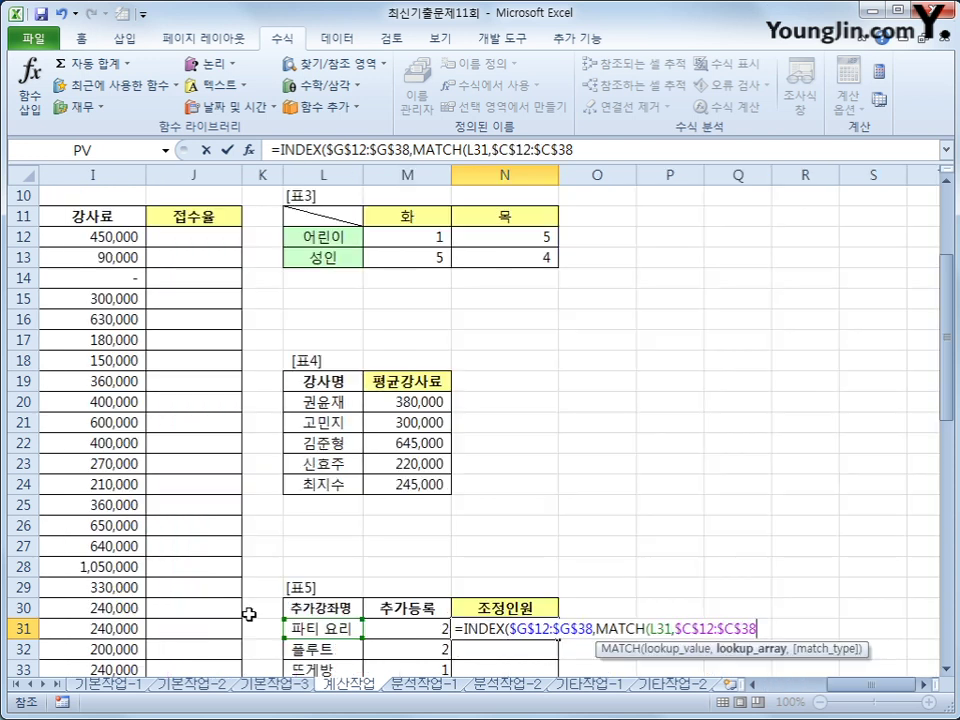
Set MATCH's match type to 0 for an exact match, close both functions and enter the formula in N31.
type(",")
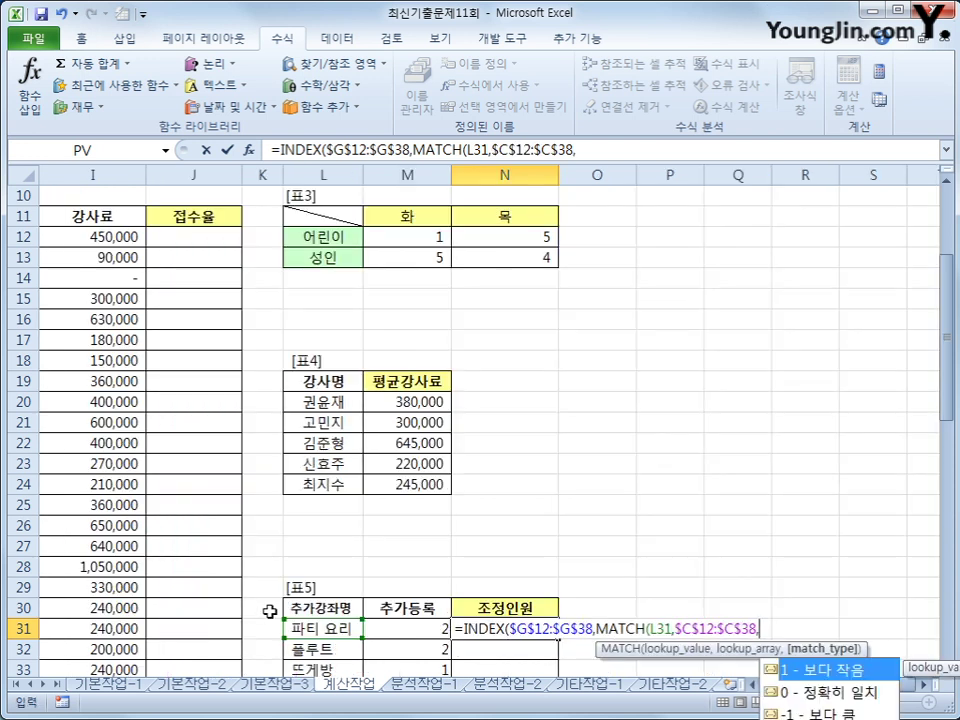
type("0)")
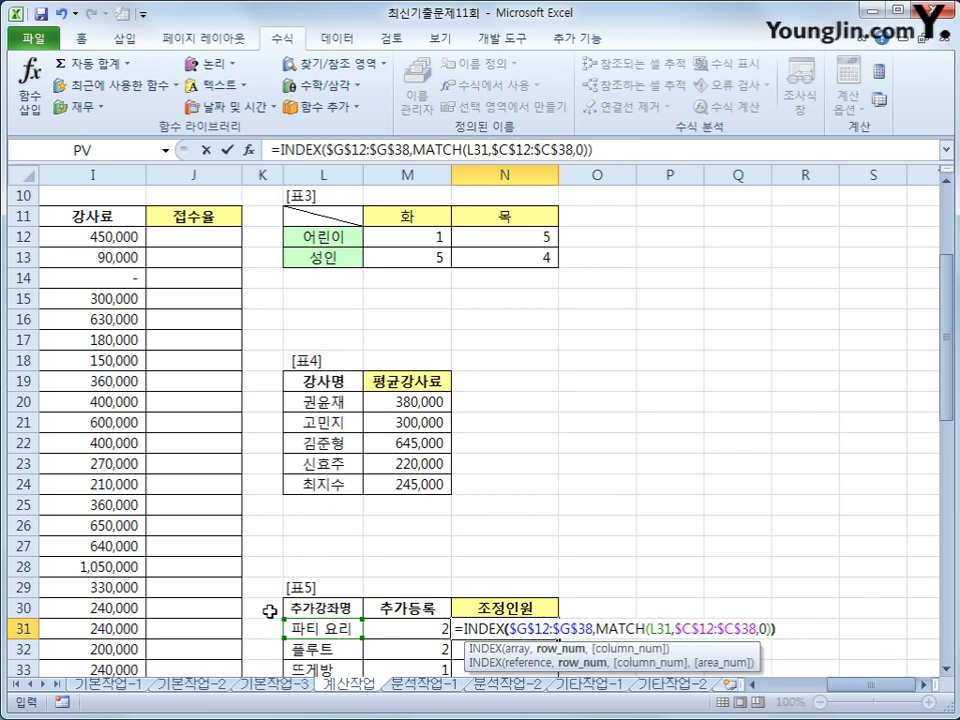
key("Return")
key("Up")
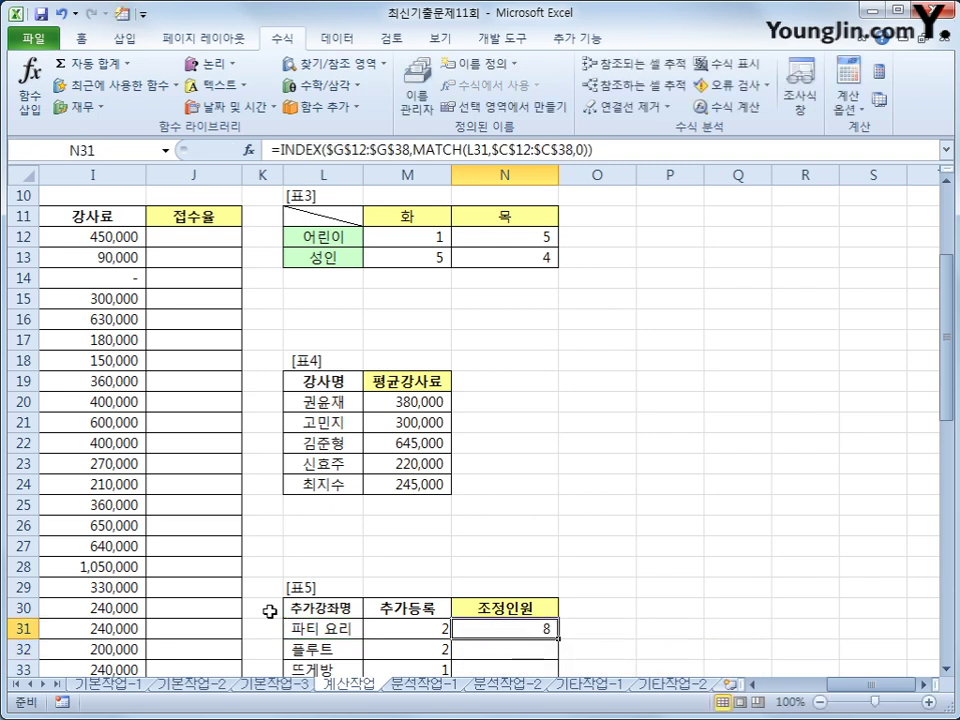
Check the 등록 entry for 파티 요리 in 표2, and fill the N31 formula down through N33.
scroll(630, 525, "left", 6)
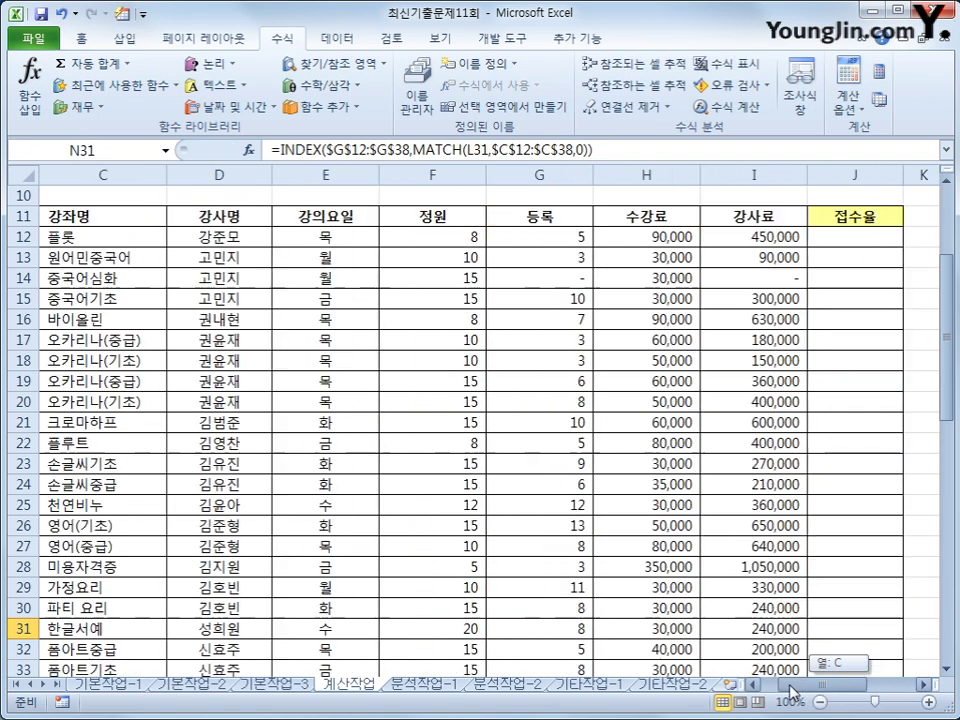
left_click_drag(133, 607, 531, 611)
left_click(531, 611)
scroll(669, 611, "down", 4)
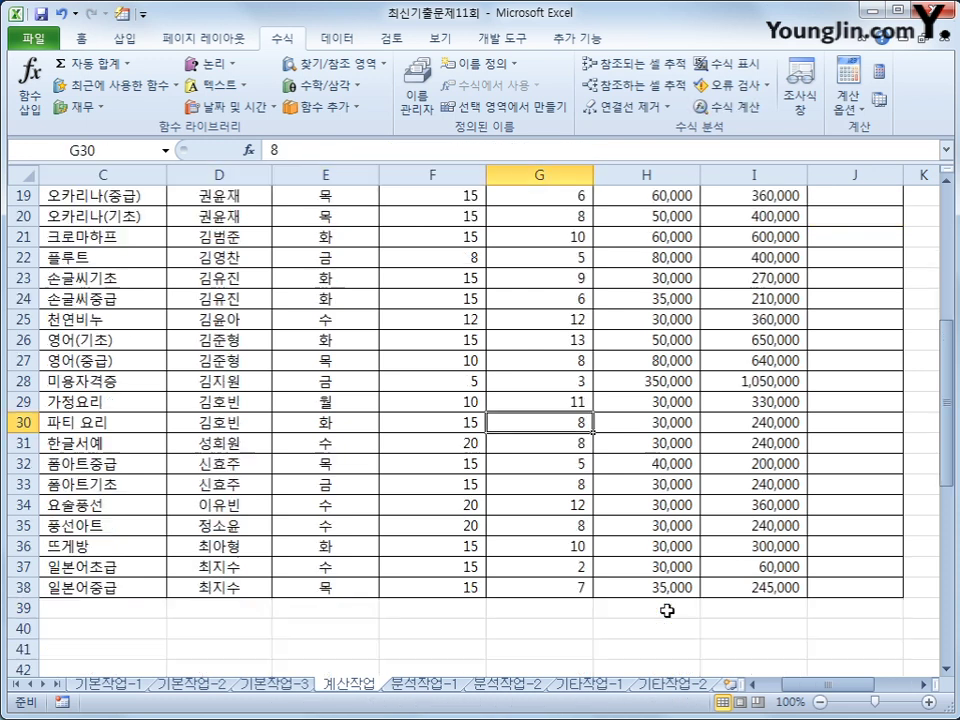
left_click_drag(835, 690, 850, 690)
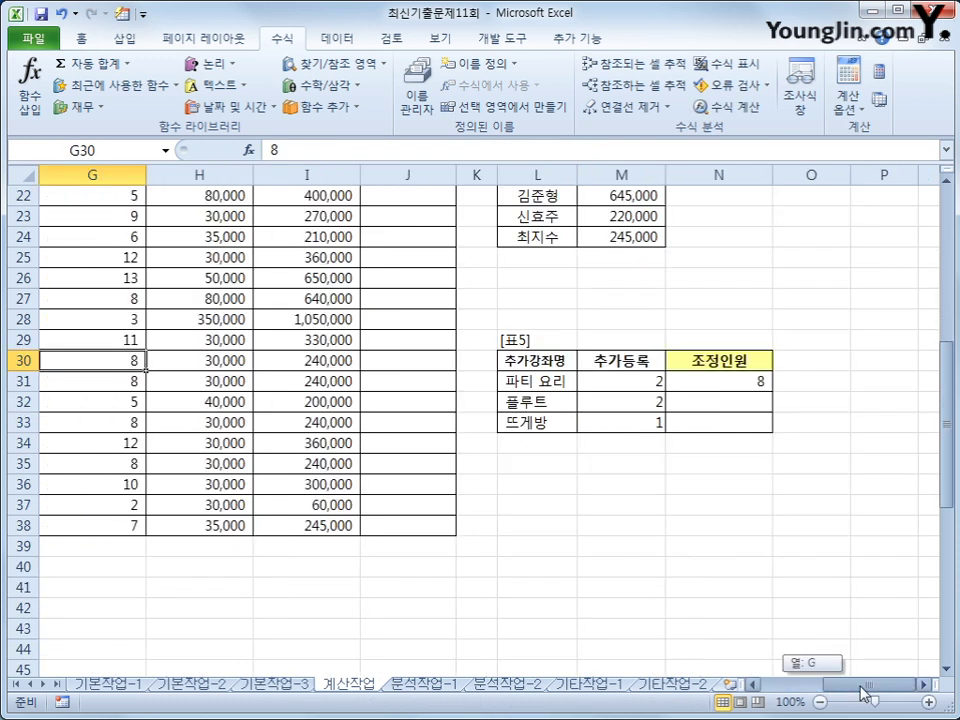
left_click(760, 386)
left_click_drag(772, 390, 767, 430)
Compare the 등록 entries for 뜨게방 and 플루트 in 표2 with the 조정인원 results in 표5.
left_click_drag(857, 690, 838, 690)
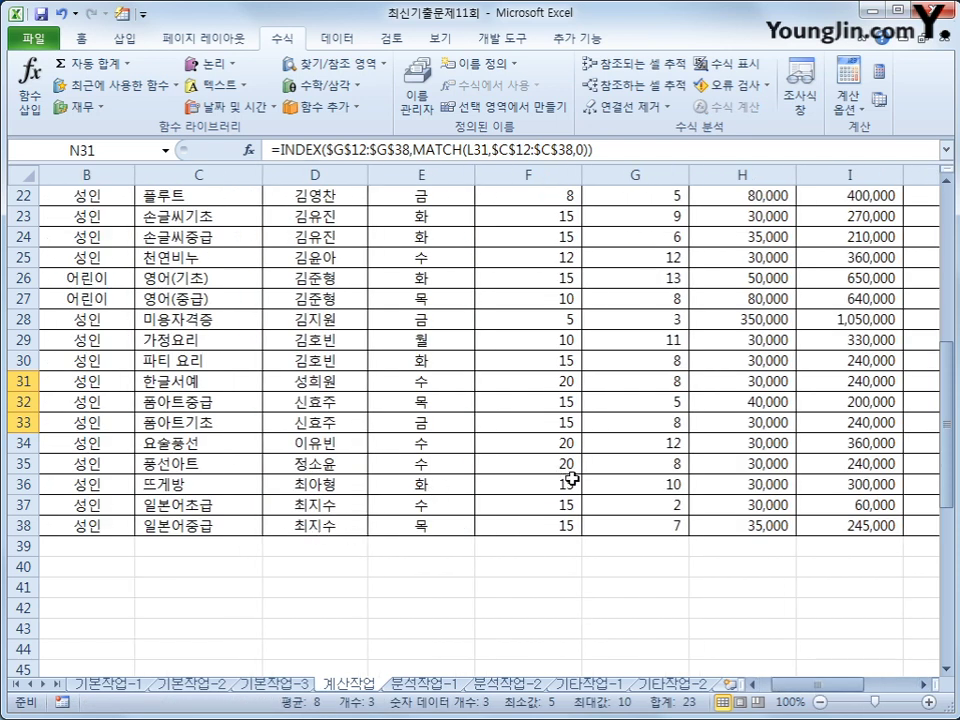
left_click(648, 485)
scroll(650, 486, "up", 2)
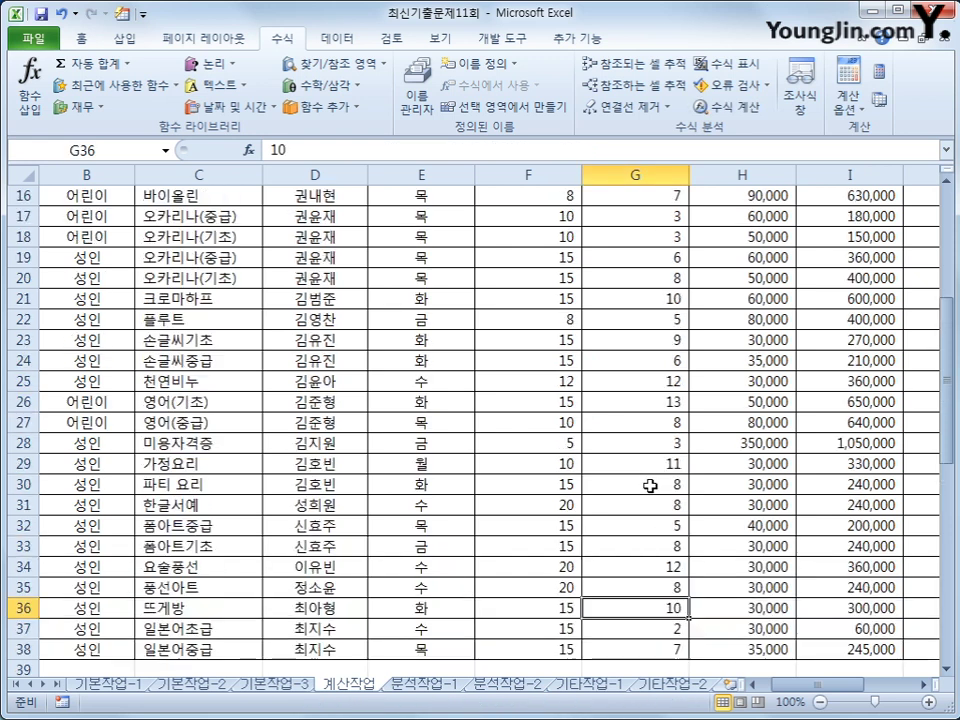
left_click(653, 322)
left_click_drag(799, 690, 846, 690)
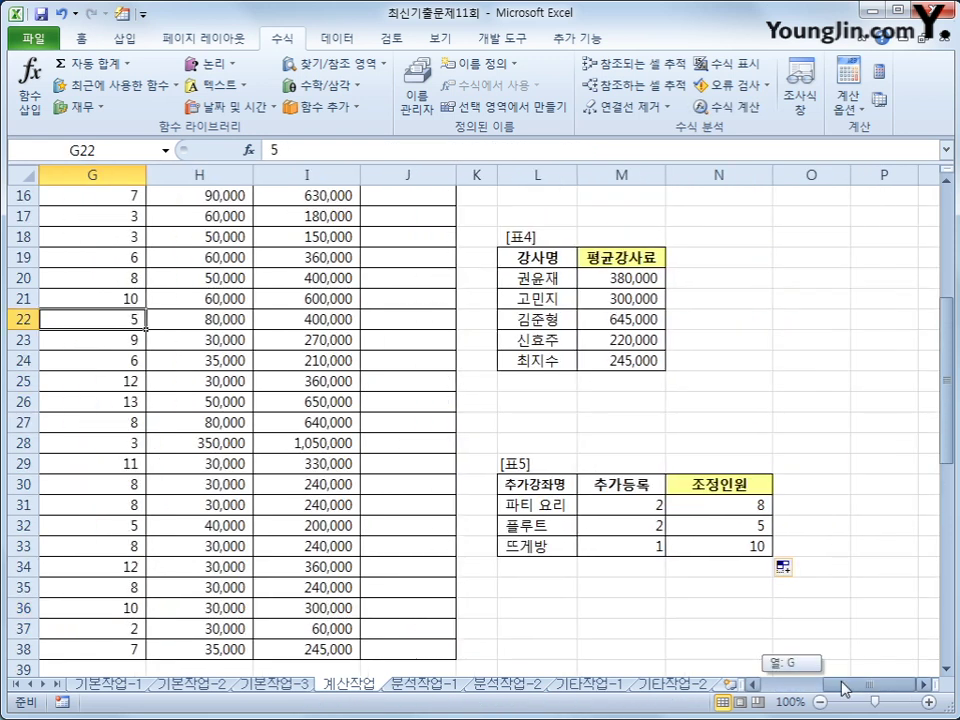
left_click(758, 546)
Add the 추가등록 value with +M31 to the end of N31's formula, and refill it down through N33.
left_click(738, 500)
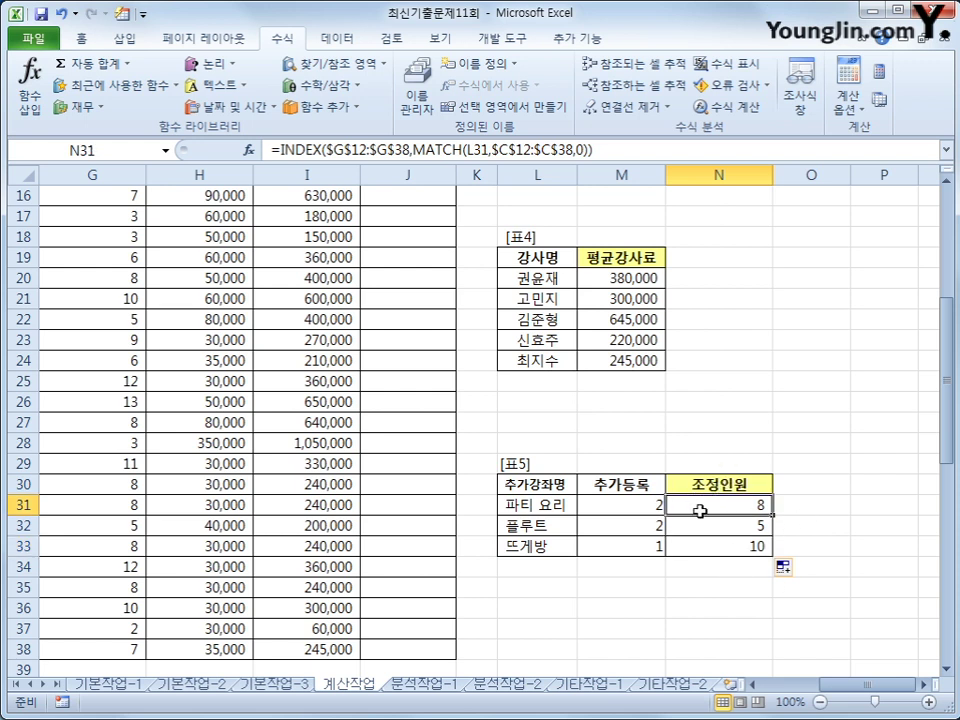
left_click(623, 150)
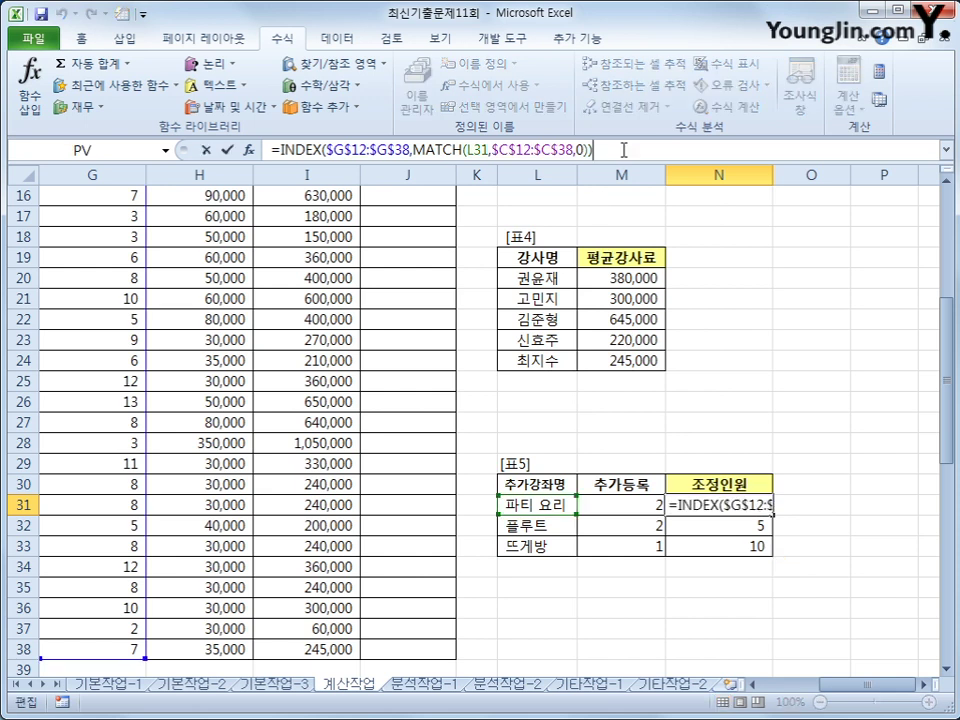
type("+")
left_click(636, 503)
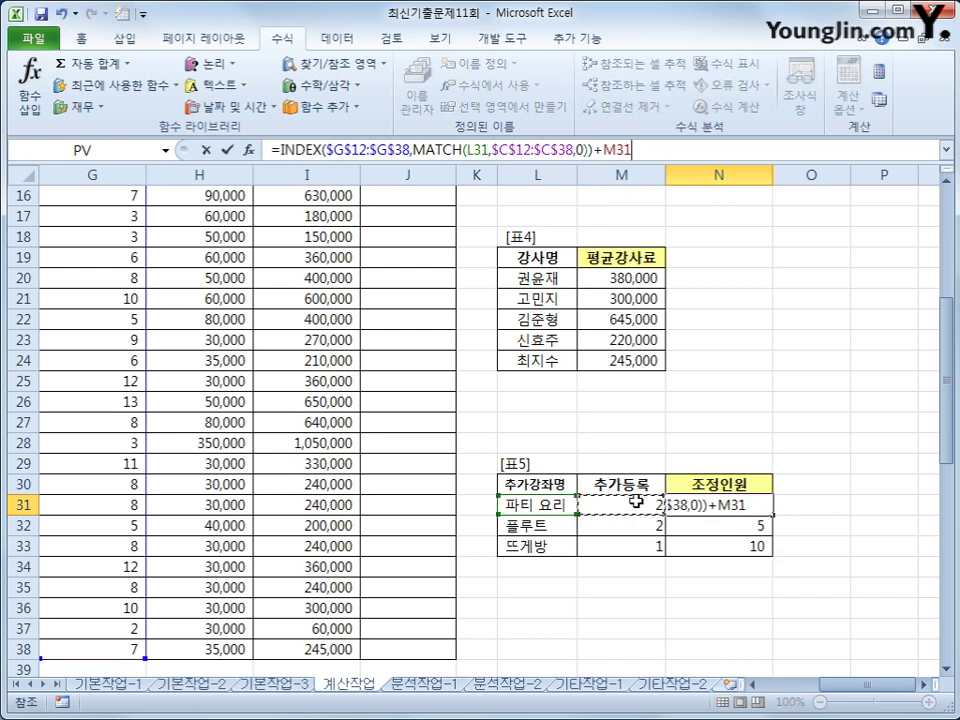
key("Return")
left_click(765, 510)
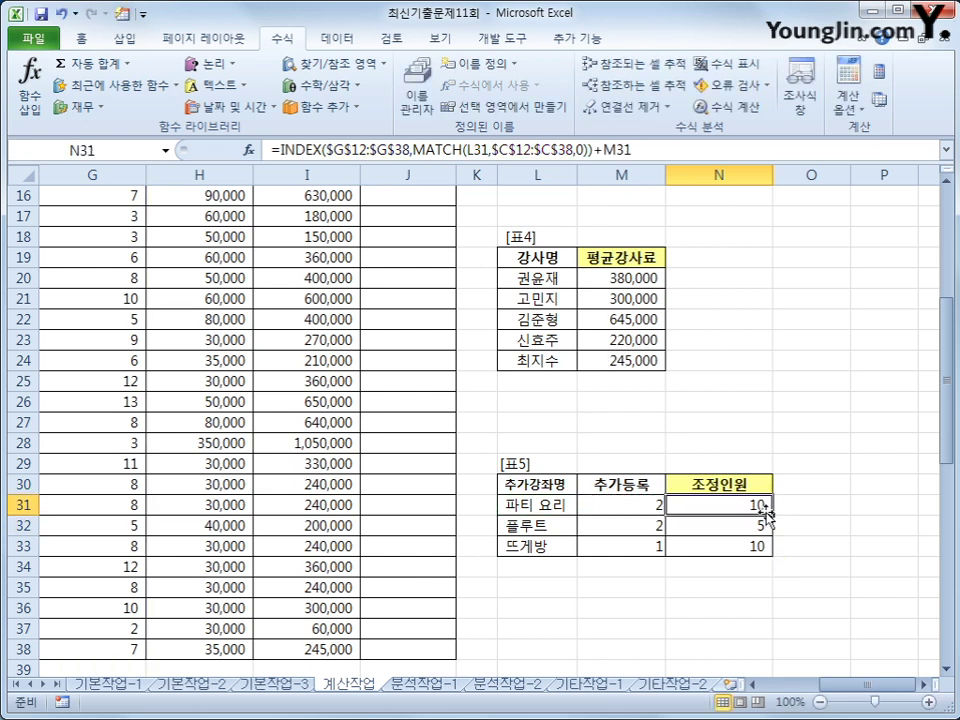
left_click_drag(768, 514, 768, 549)
left_click(710, 510)
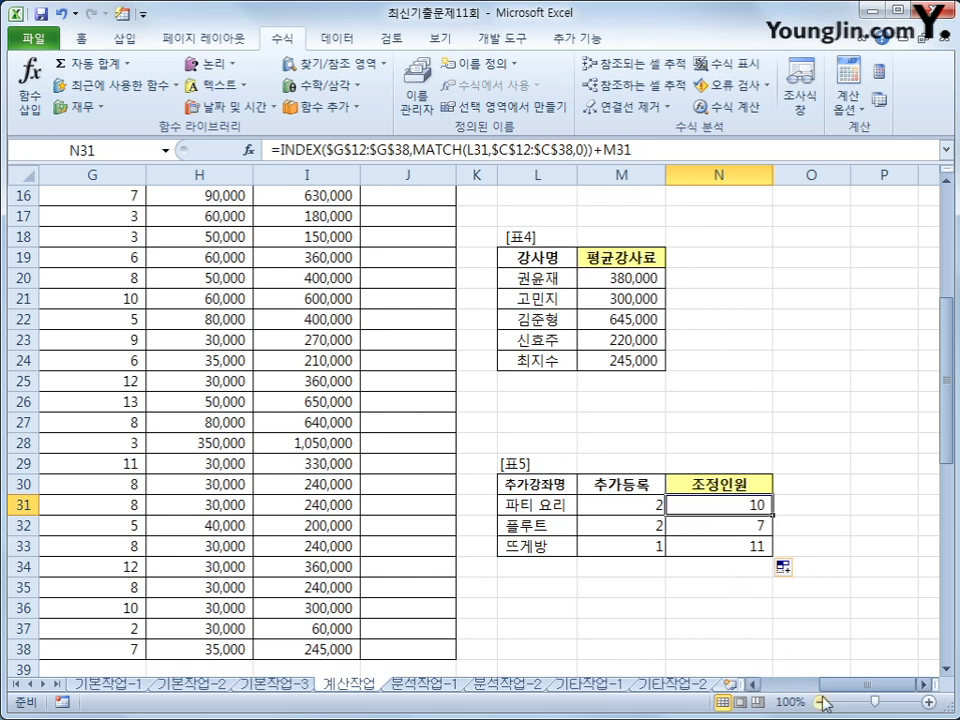
scroll(740, 620, "left", 3)
scroll(820, 660, "up", 4)
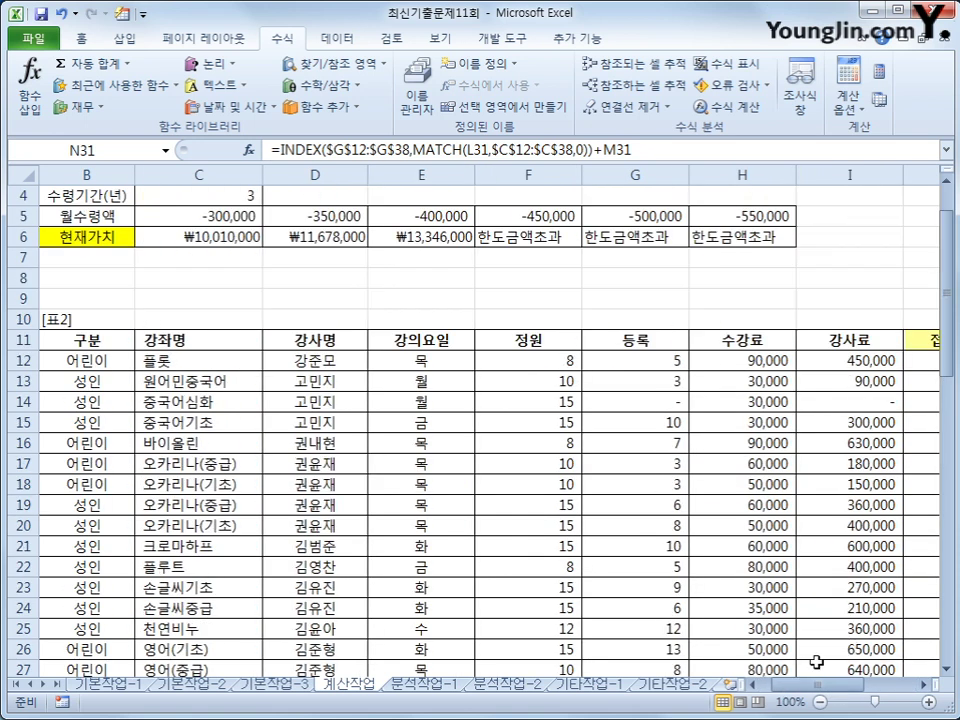
Select J12, the first 접수율 cell in 표2, then open the Visual Basic editor and insert a new module.
scroll(821, 670, "right", 2)
left_click(688, 362)
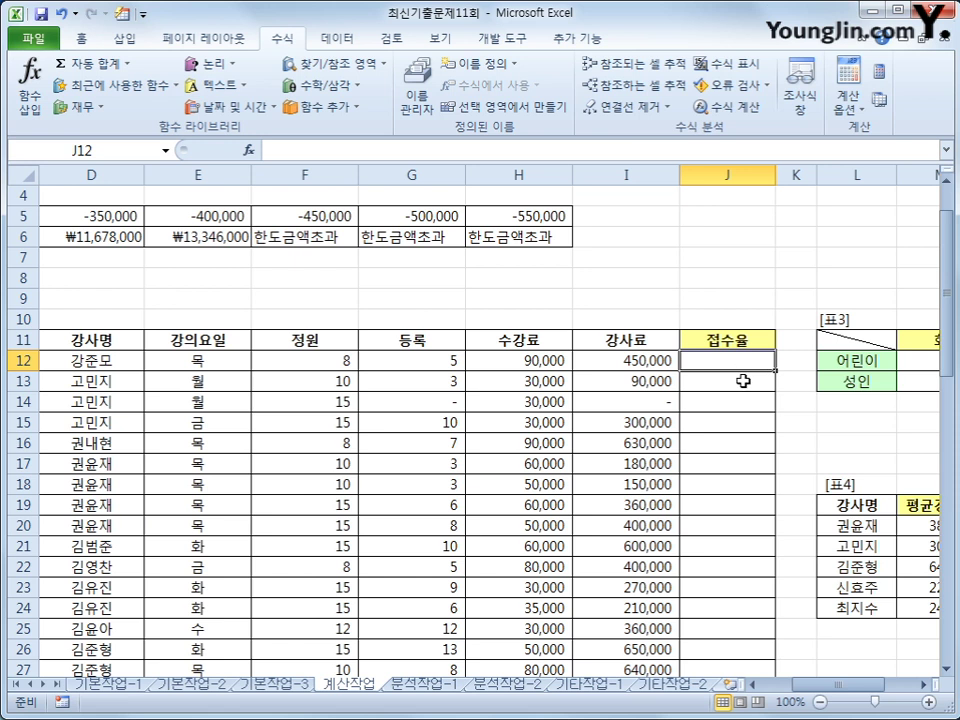
left_click(508, 37)
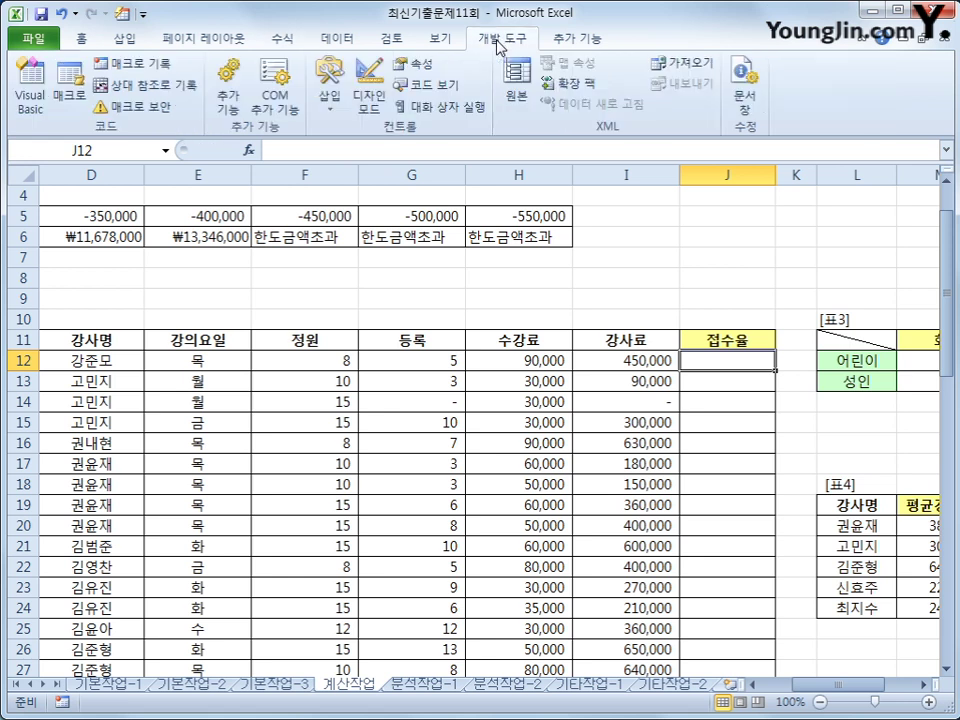
left_click(28, 100)
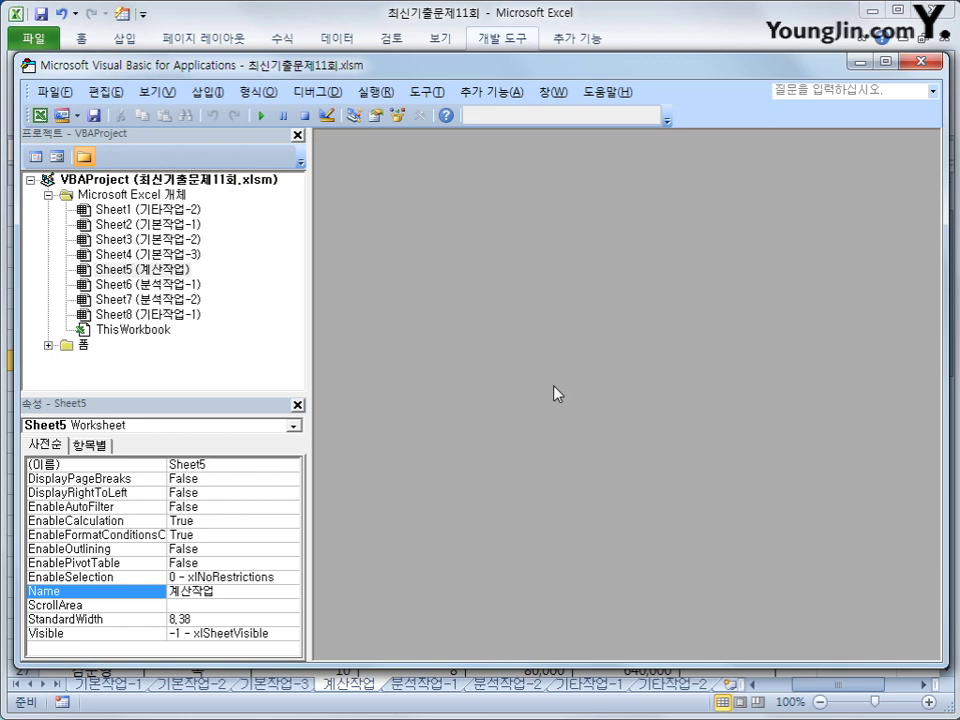
left_click(211, 94)
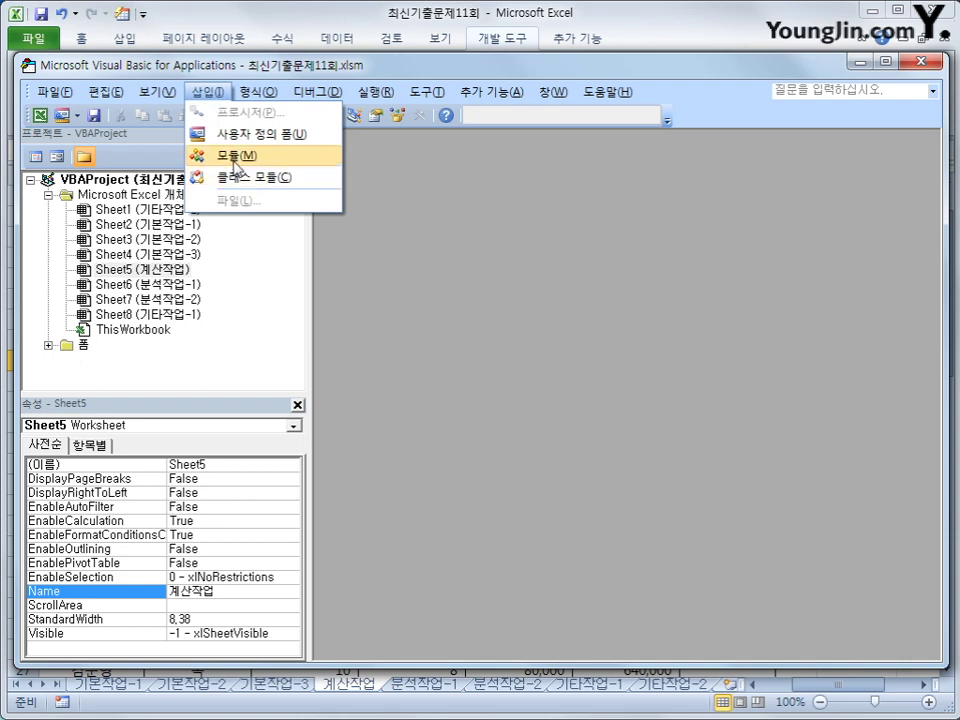
left_click(205, 155)
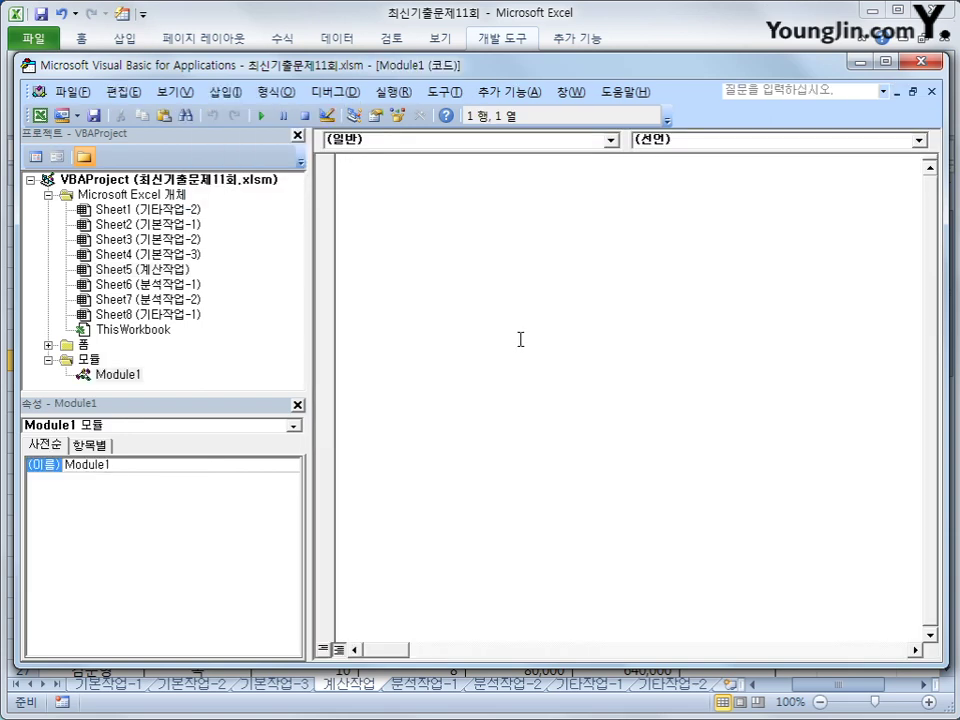
Declare the public function fn접수율 with the arguments 정원 and 등록 in the new module.
type("publ")
key("BackSpace")
key("BackSpace")
key("BackSpace")
type("ublic function ")
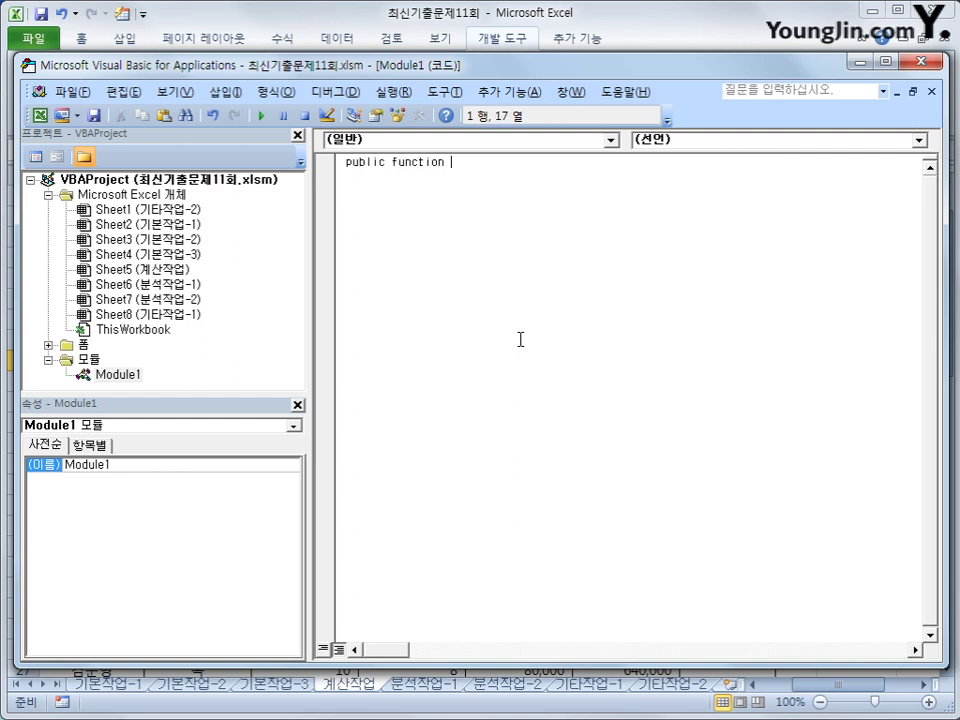
type("fn")
key("Hangul")
type("접수(")
key("BackSpace")
type("(정원")
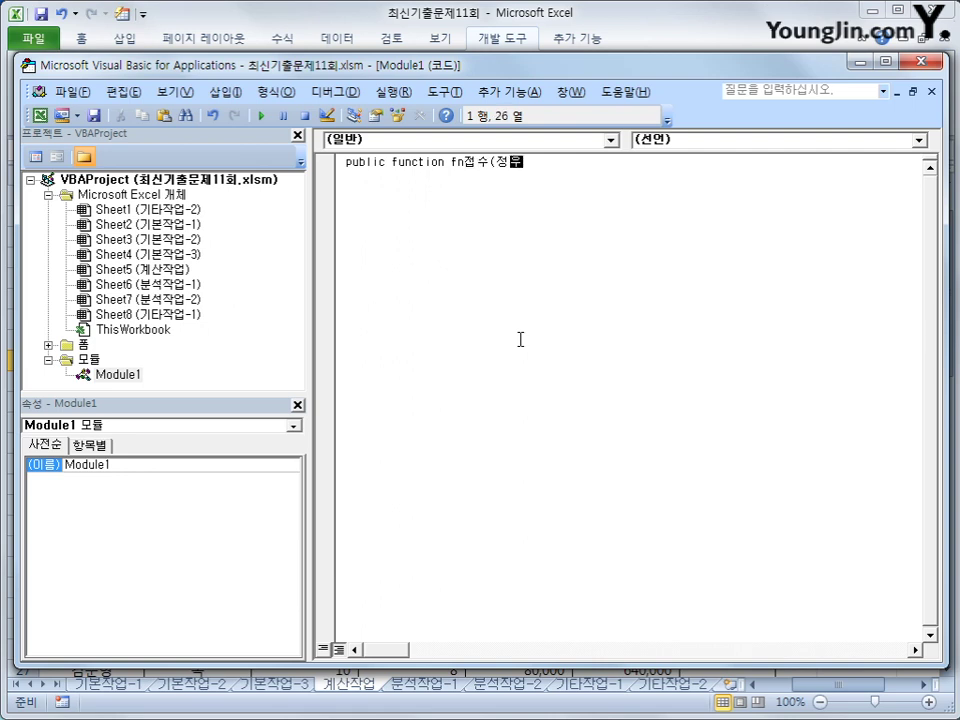
key("BackSpace")
key("BackSpace")
key("BackSpace")
type("율(")
type("정ㅇ")
type(",등록)")
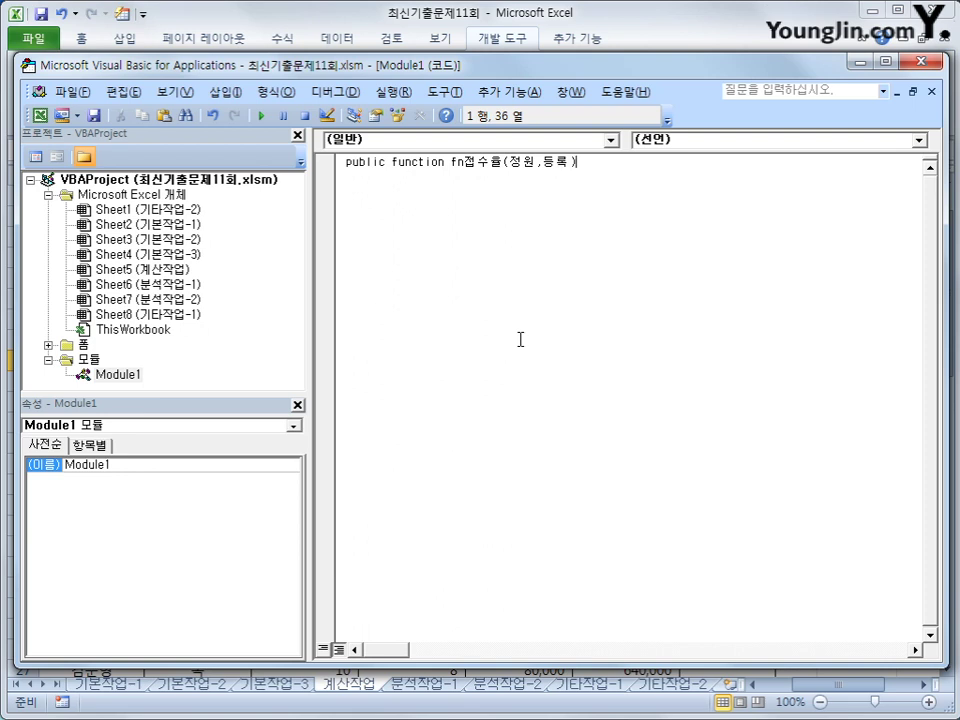
key("Return")
Start an indented If block in fn접수율 with the condition 등록 = 0 Then.
key("Tab")
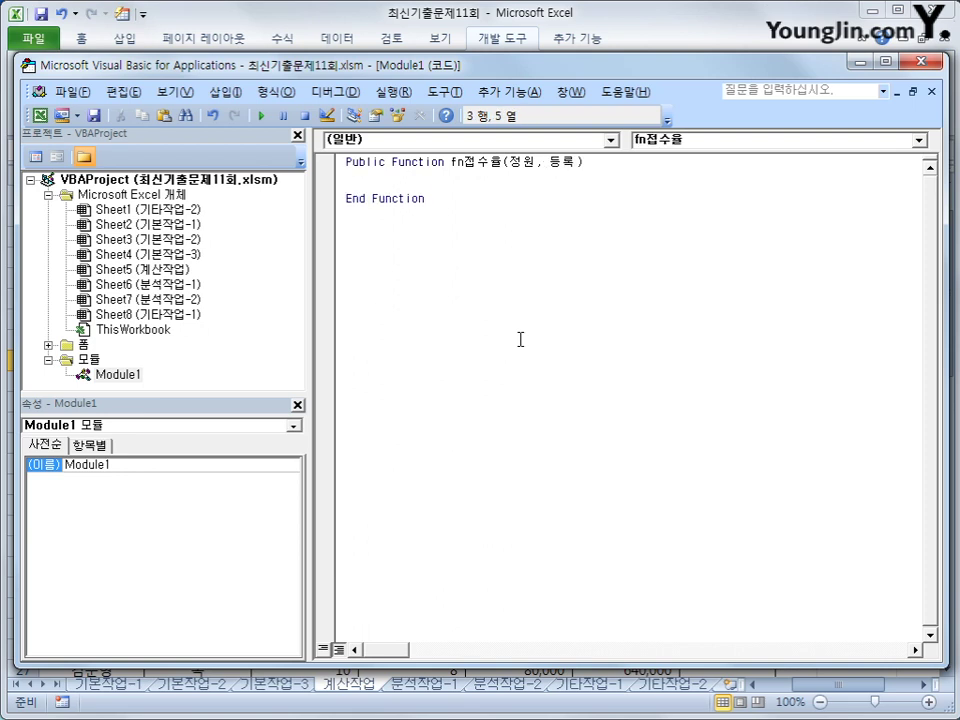
type("if")
type("등")
key("BackSpace")
type("ㄷ등록 =0 소")
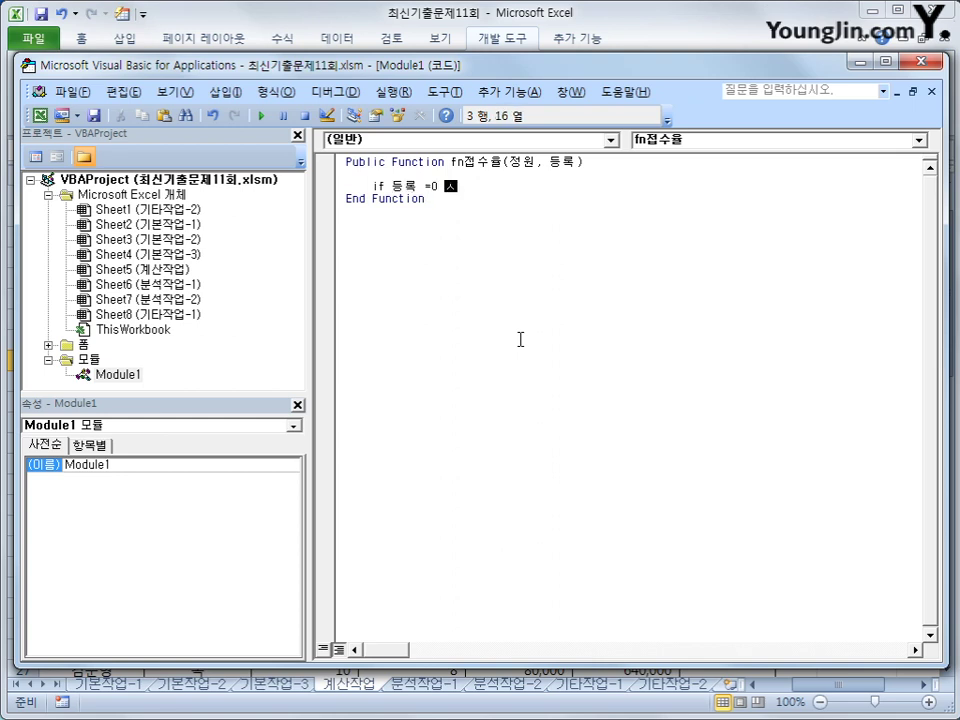
key("BackSpace")
type("then")
key("Return")
Assign "등록미달" to fn접수율 as the result of the 등록 = 0 branch.
key("Tab")
type("fn접수")
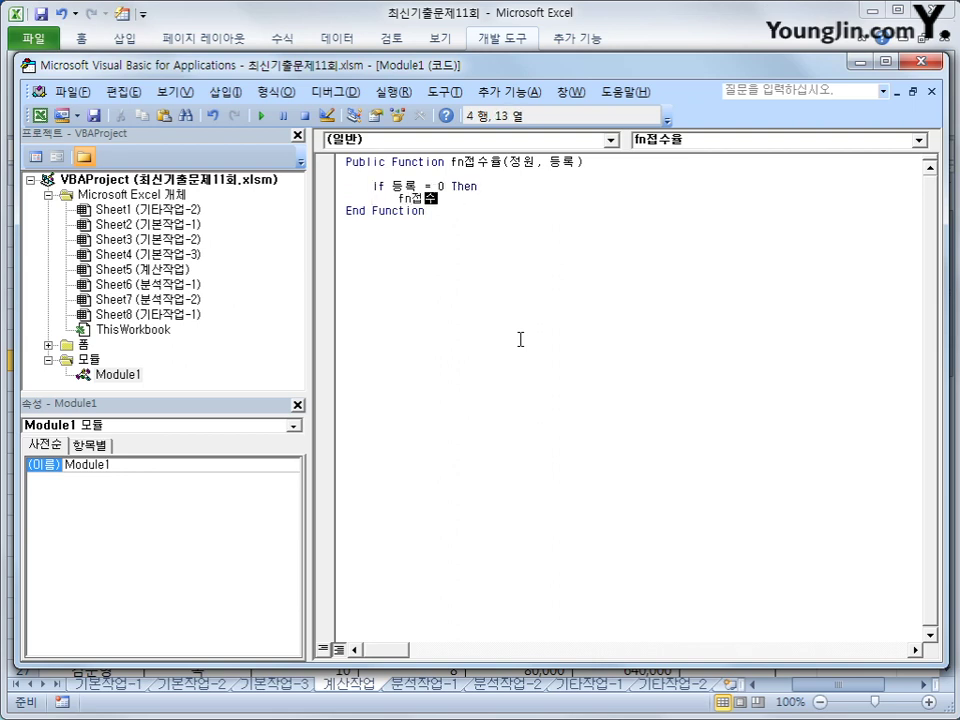
type("율 =")
key("Return")
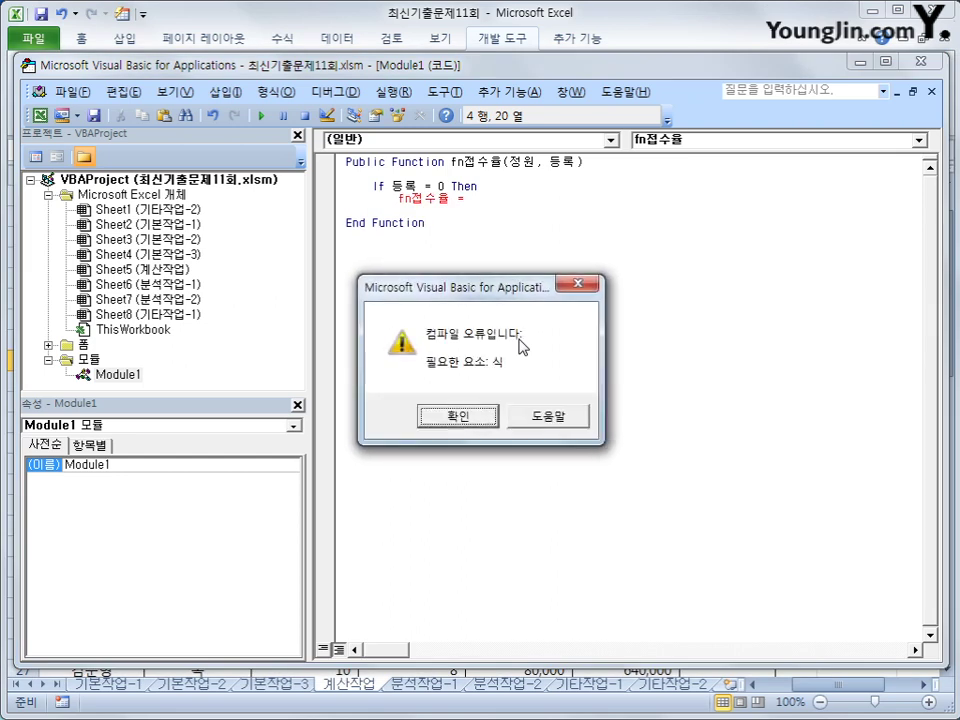
key("Return")
type("\"ㅎ")
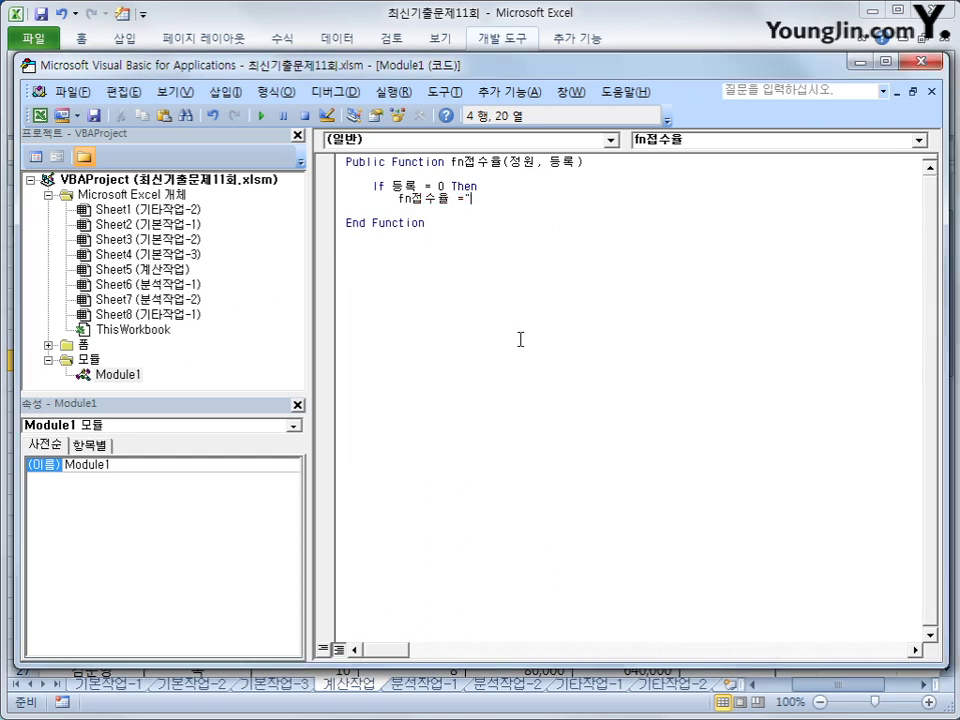
key("BackSpace")
type("등록미달\"")
key("Return")
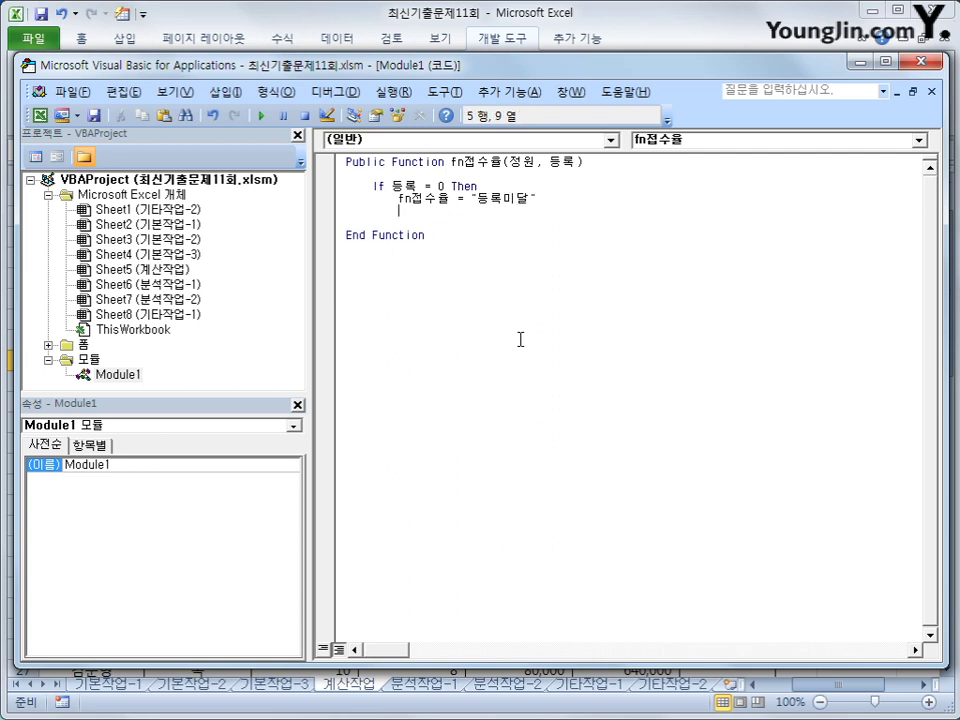
Add an ElseIf 등록 = 정원 Then branch that assigns "등록완료" to fn접수율.
key("BackSpace")
type("elseif 등록 =")
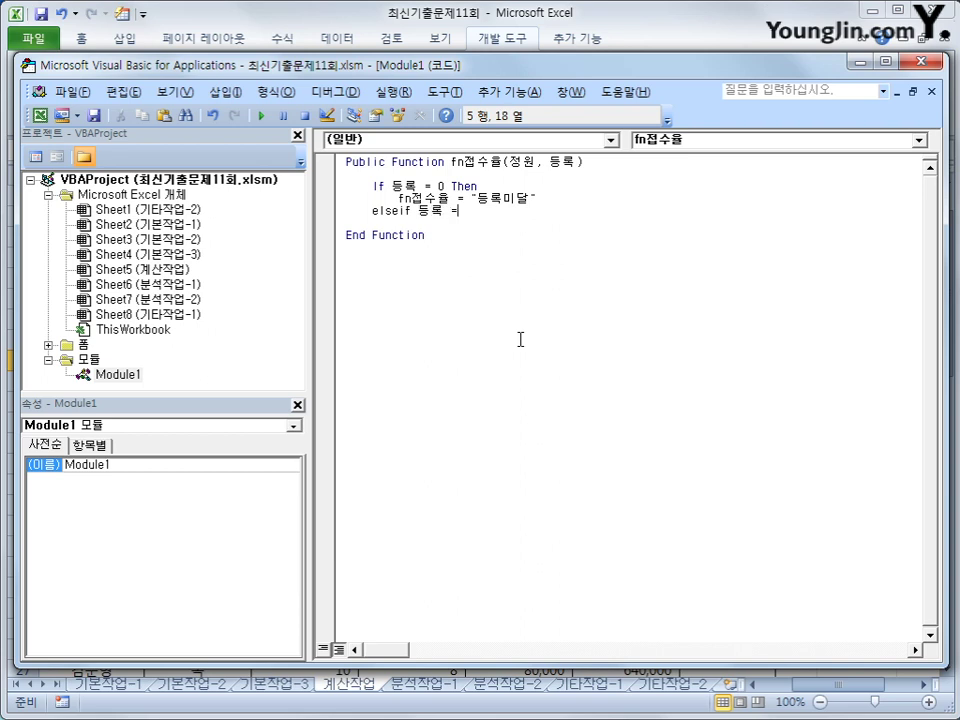
type(" 저")
key("BackSpace")
key("BackSpace")
type("정ㅇ원 then")
key("Return")
key("Tab")
type("fn")
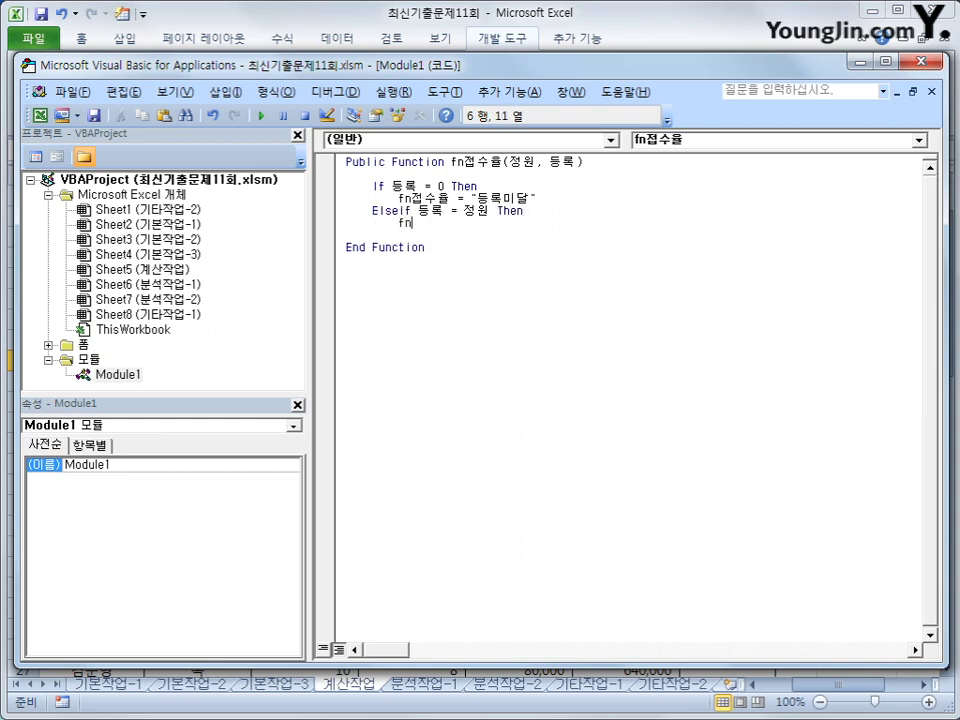
type("접수율 ")
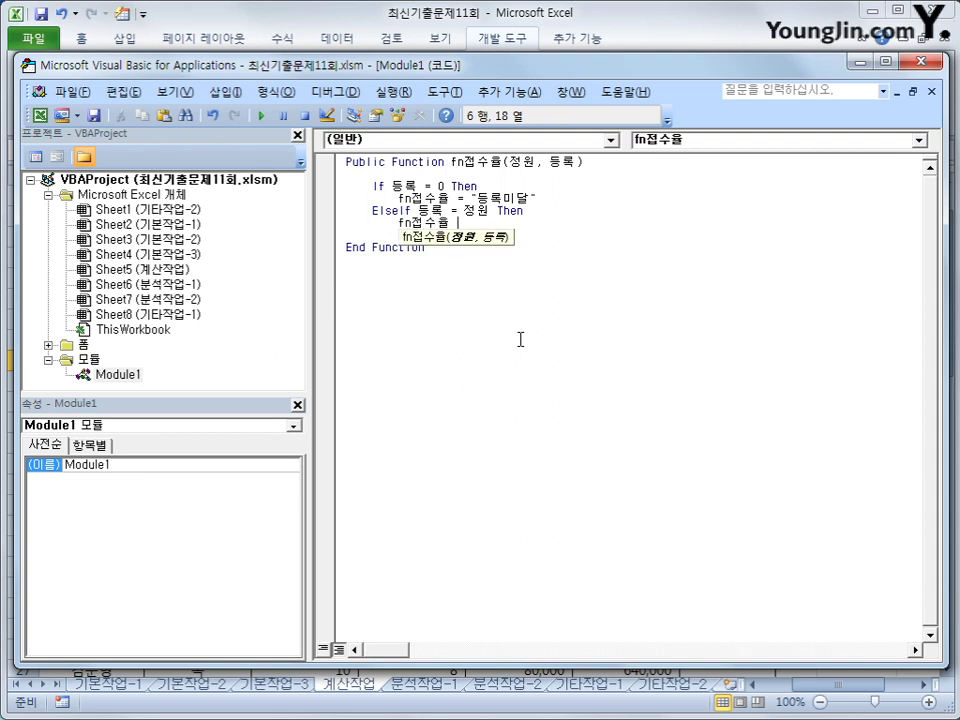
type("= \"등록")
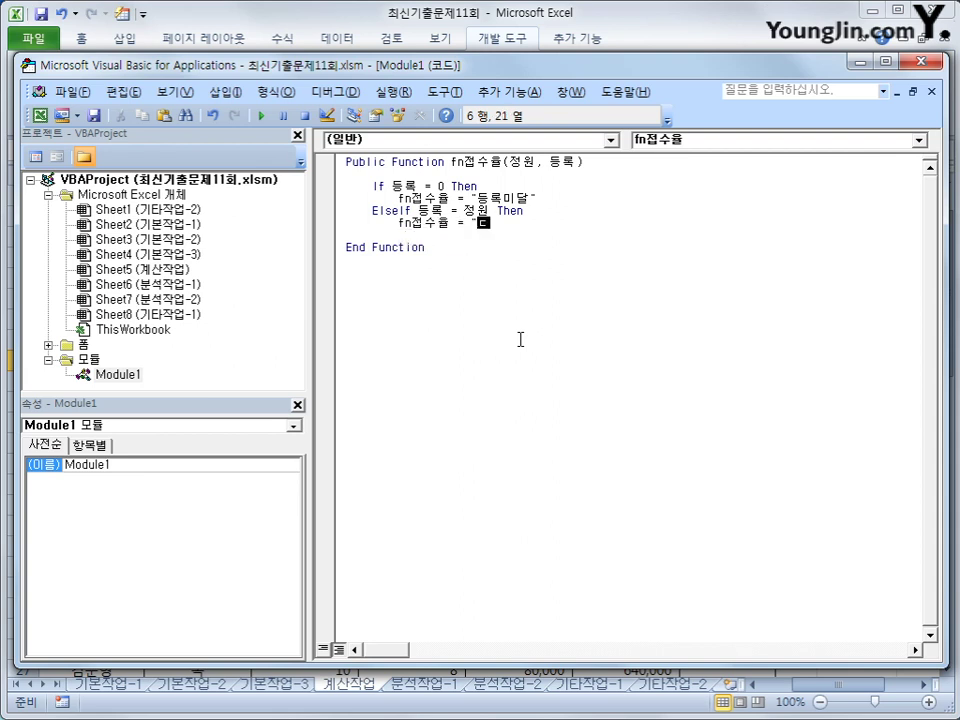
type("완료\"")
key("Return")
Add a further ElseIf branch with the condition 등록 > 정원 Then.
key("BackSpace")
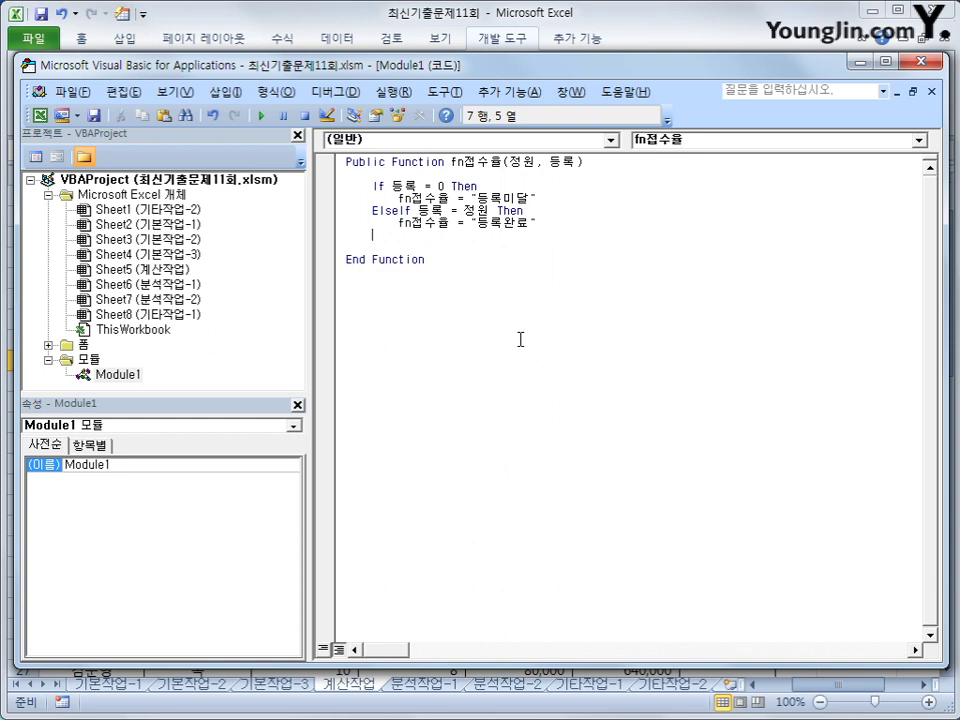
type("elseif 등록>")
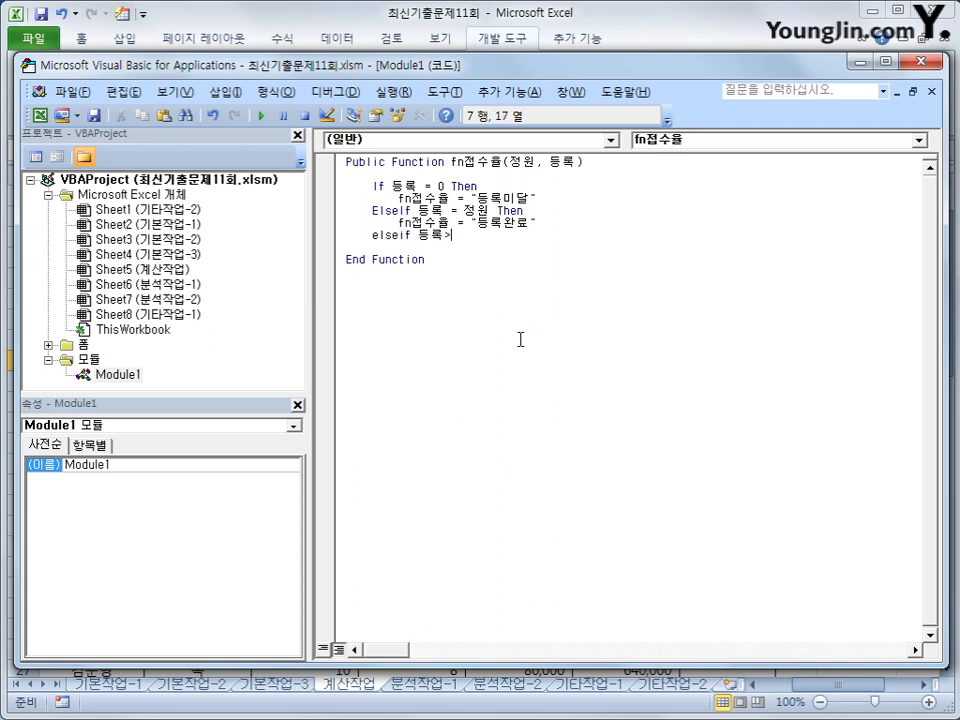
type("정ㅇ")
type(" then")
key("Return")
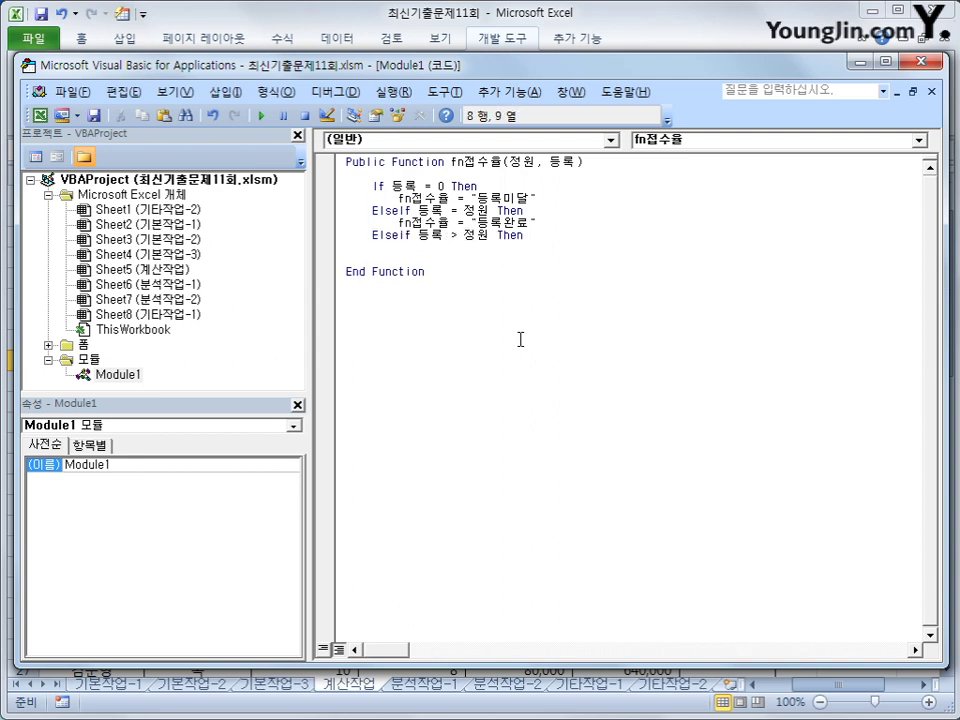
Copy the "등록완료" assignment line into the 등록 > 정원 branch and change its text to "등록초과".
key("Up")
key("Up")
key("shift+End")
key("ctrl+c")
key("Down")
key("Down")
key("ctrl+v")
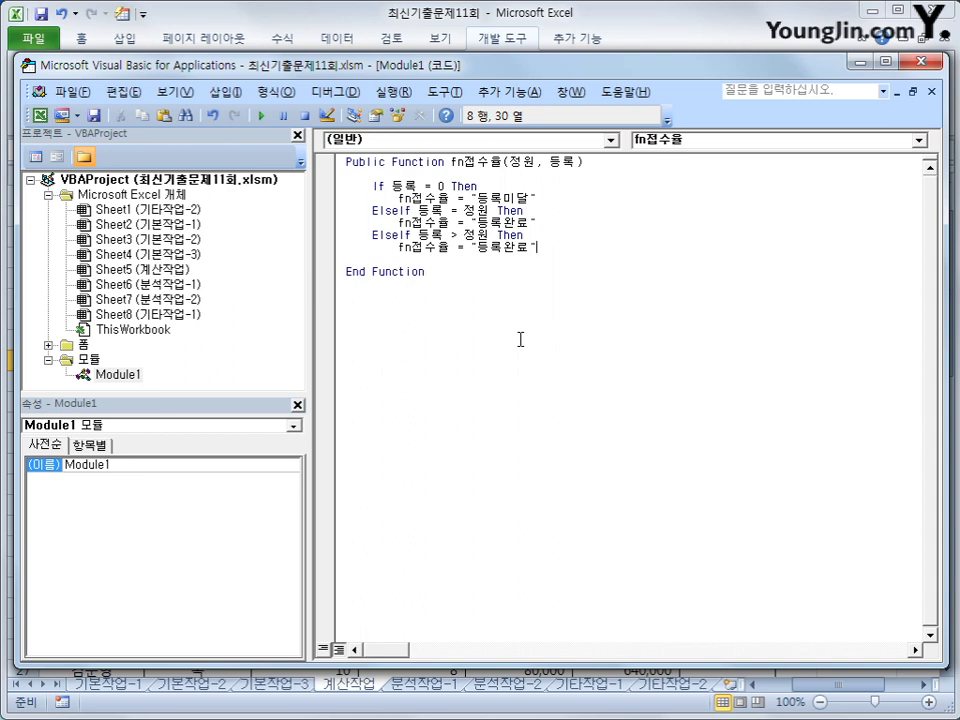
key("Left")
key("Left")
key("Left")
key("shift+Right")
key("shift+Right")
type("ㅊ")
type("과")
key("End")
Add an Else branch and paste the copied fn접수율 assignment line into it, indented.
key("Return")
type("else")
key("Return")
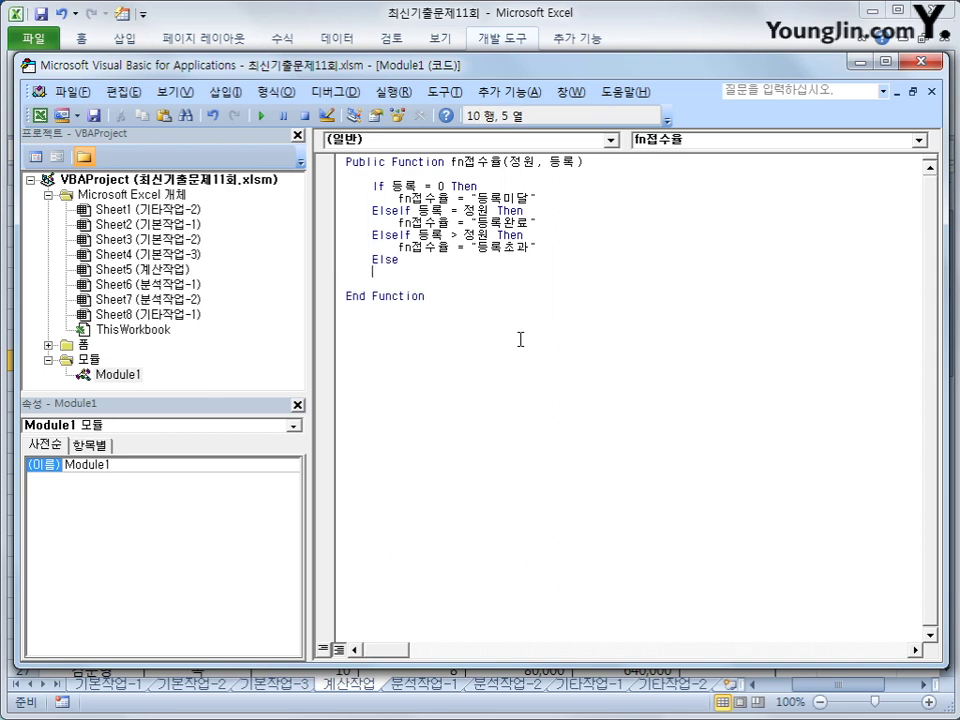
key("Tab")
key("ctrl+v")
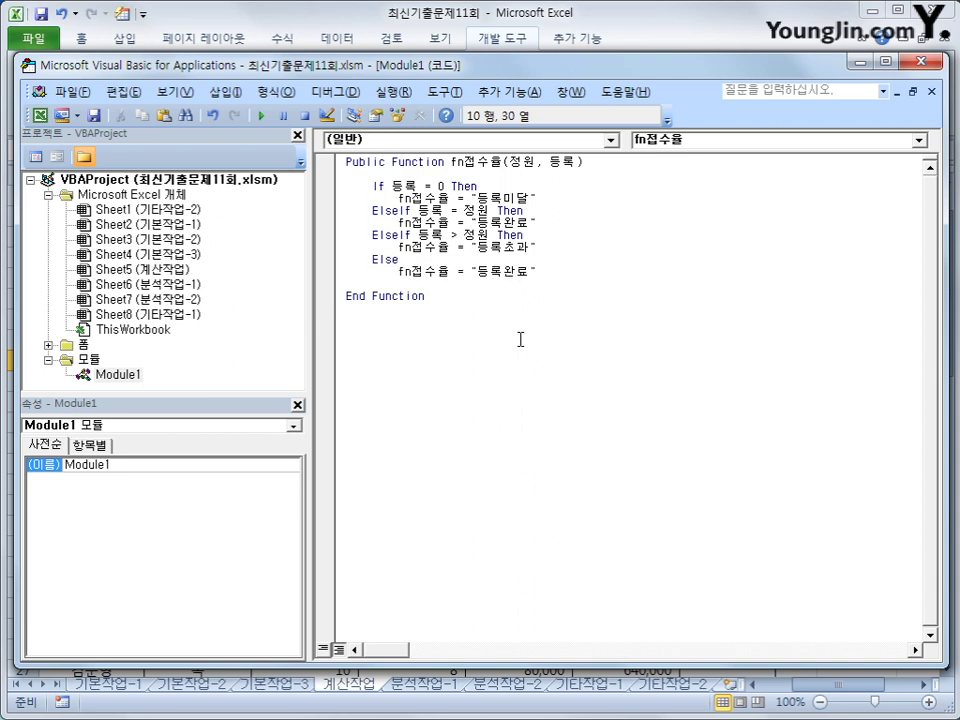
Replace the "등록완료" text in the Else branch with the expression 등록 / 정원.
key("Left")
key("Left")
key("Left")
key("Left")
key("Left")
key("Left")
key("Left")
key("Left")
key("Left")
key("Left")
key("shift+End")
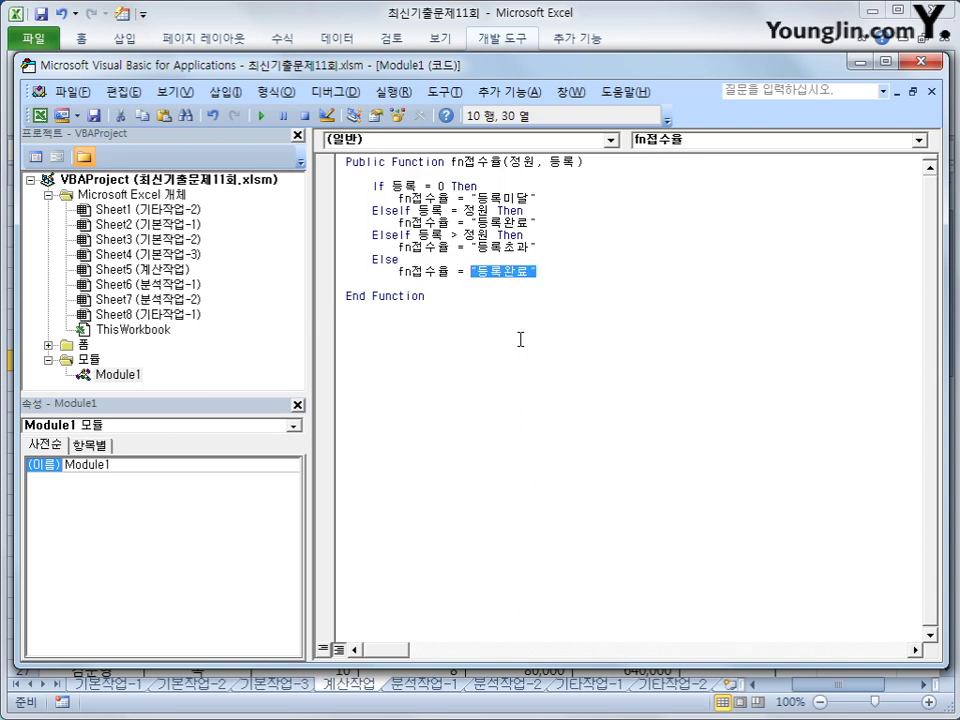
type("end")
key("BackSpace")
key("BackSpace")
key("BackSpace")
type("ㄷ")
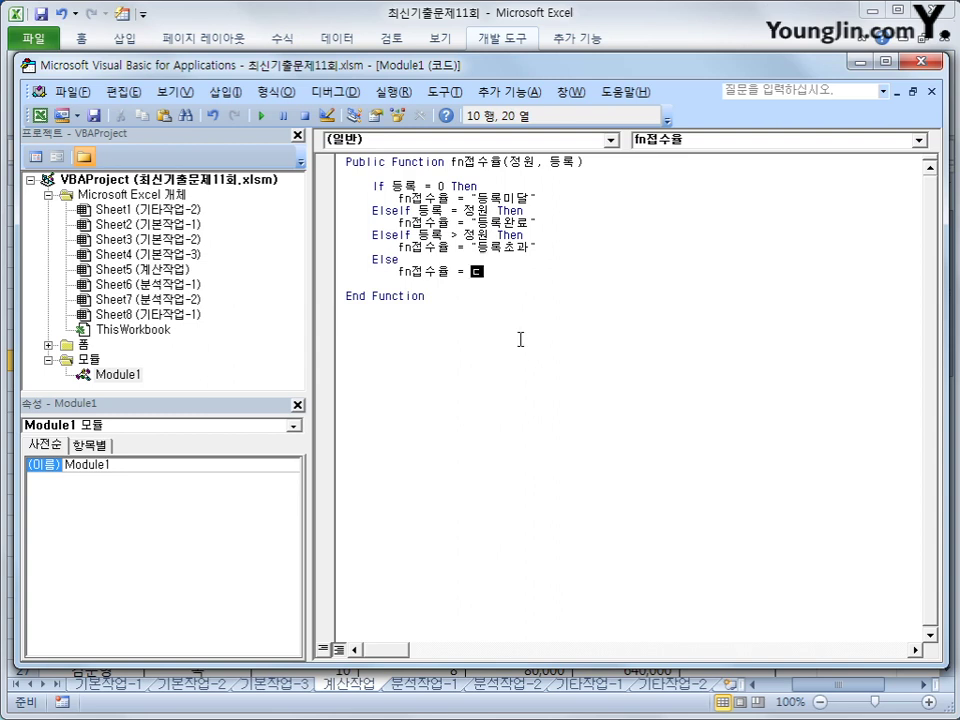
type("등록/정ㅇ")
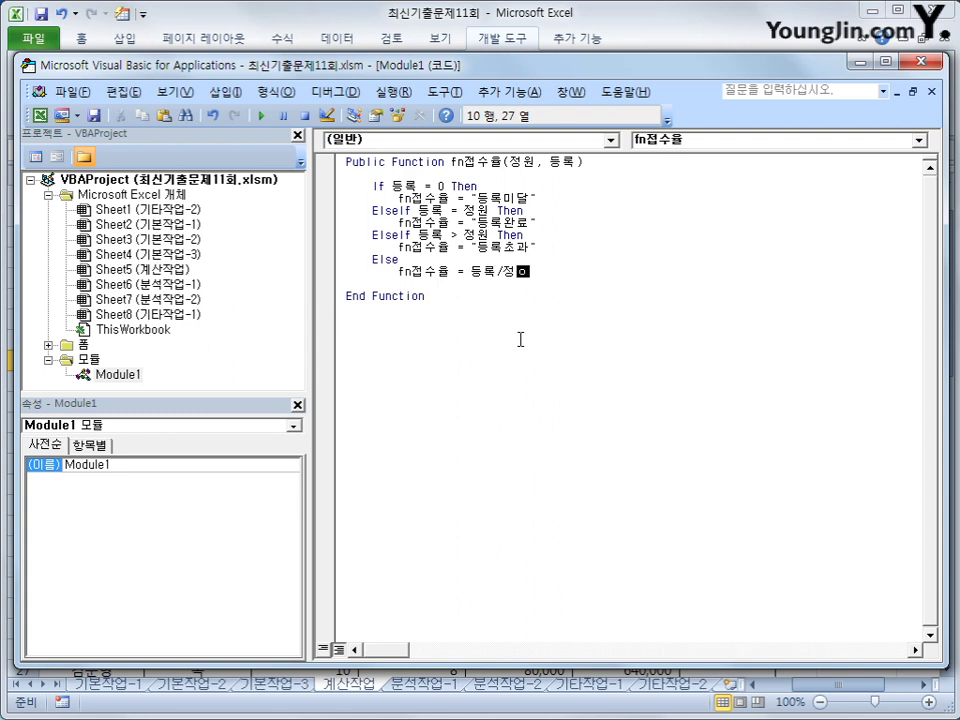
type("ㅝㄴ")
key("Return")
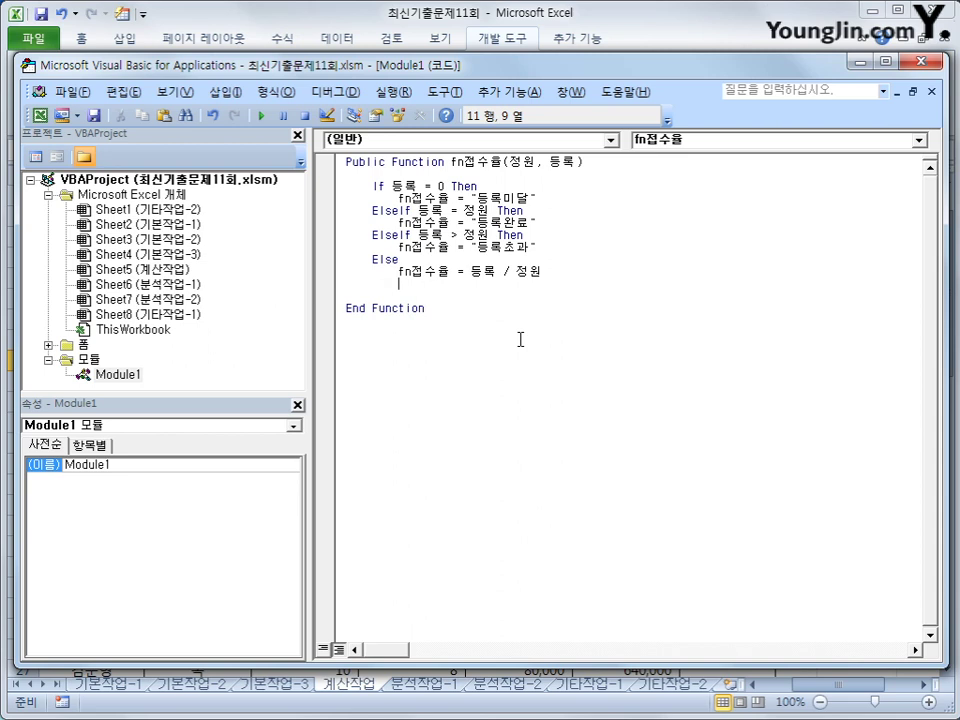
Close the conditional block with End If, aligned with its If line.
key("BackSpace")
type("end if")
key("Return")
key("Up")
key("Up")
Review the result line of each fn접수율 branch, then close the Visual Basic editor to return to the 계산작업 sheet.
left_click(552, 199)
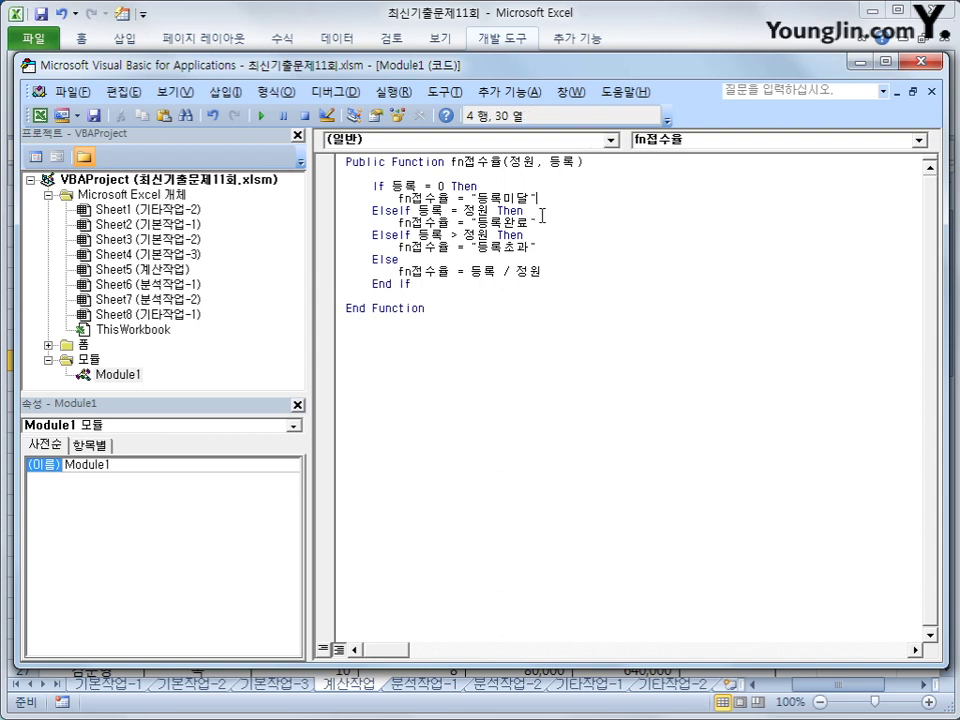
left_click(550, 227)
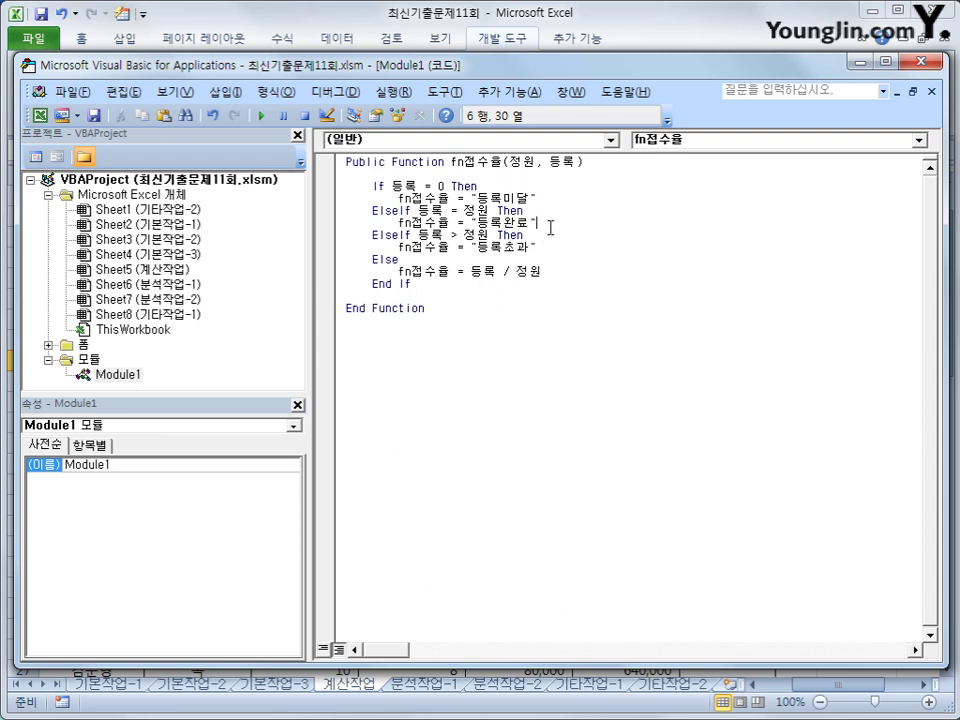
left_click(545, 247)
left_click(551, 271)
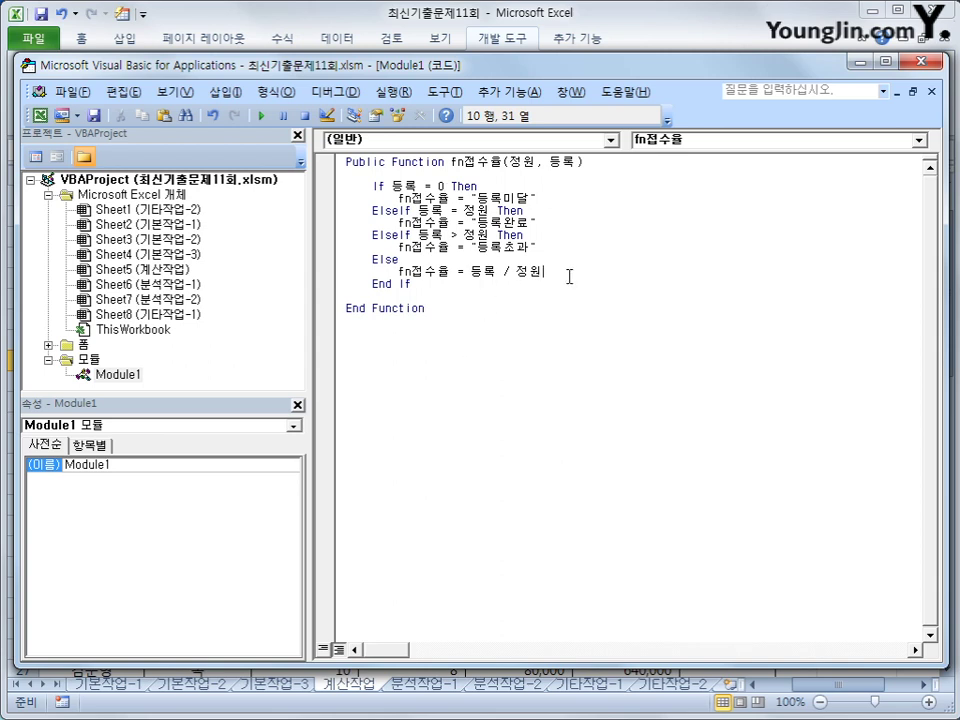
left_click(912, 64)
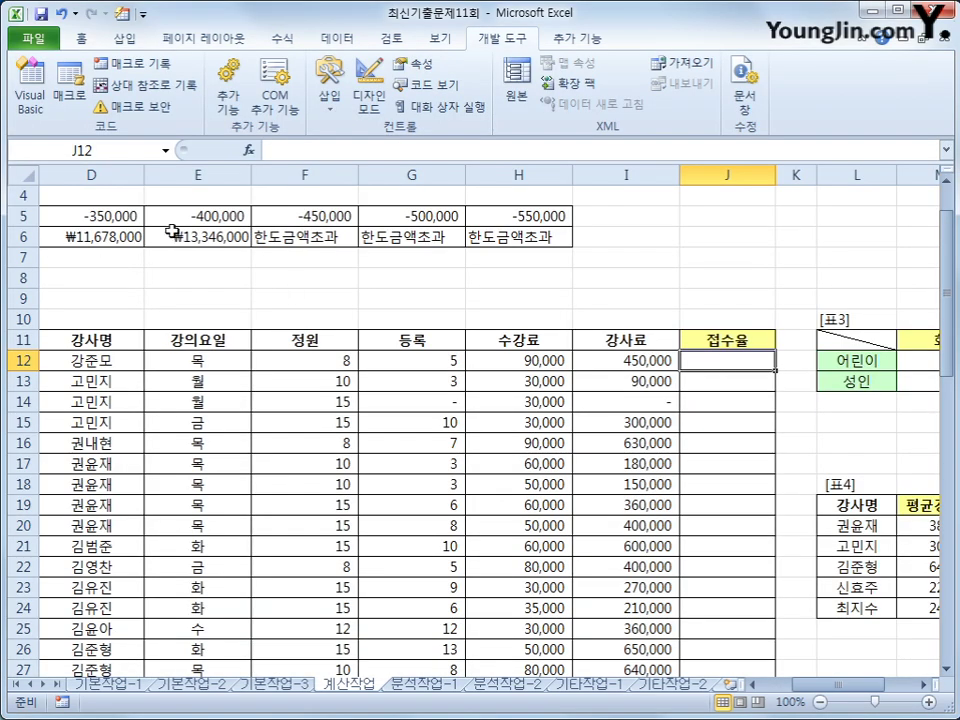
Insert the user-defined function fn접수율 into cell J12.
left_click(252, 149)
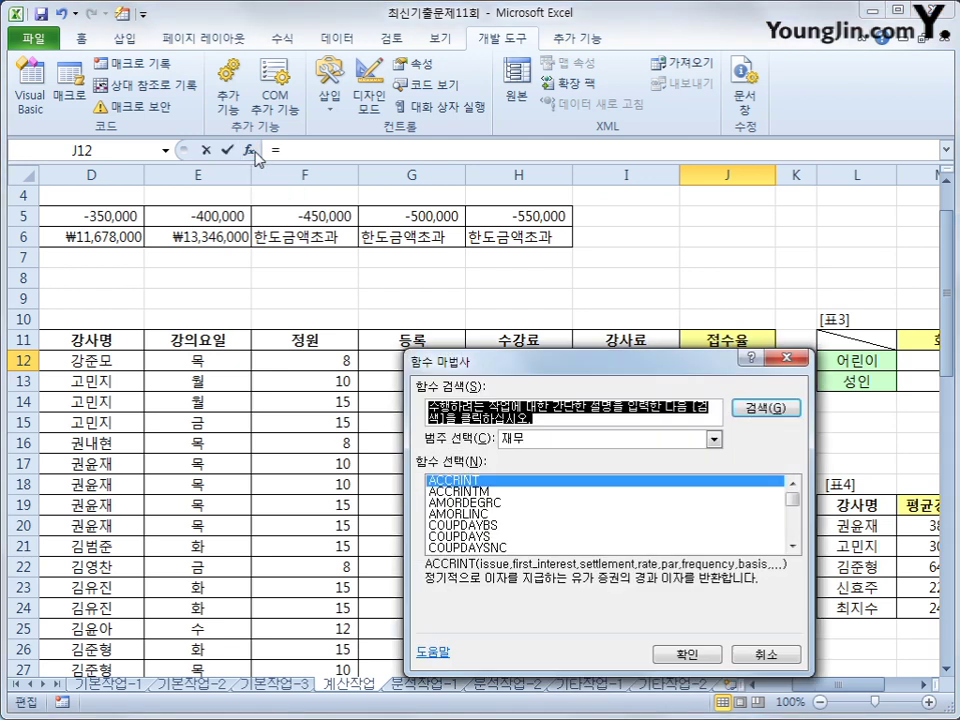
left_click_drag(480, 361, 483, 285)
left_click(552, 362)
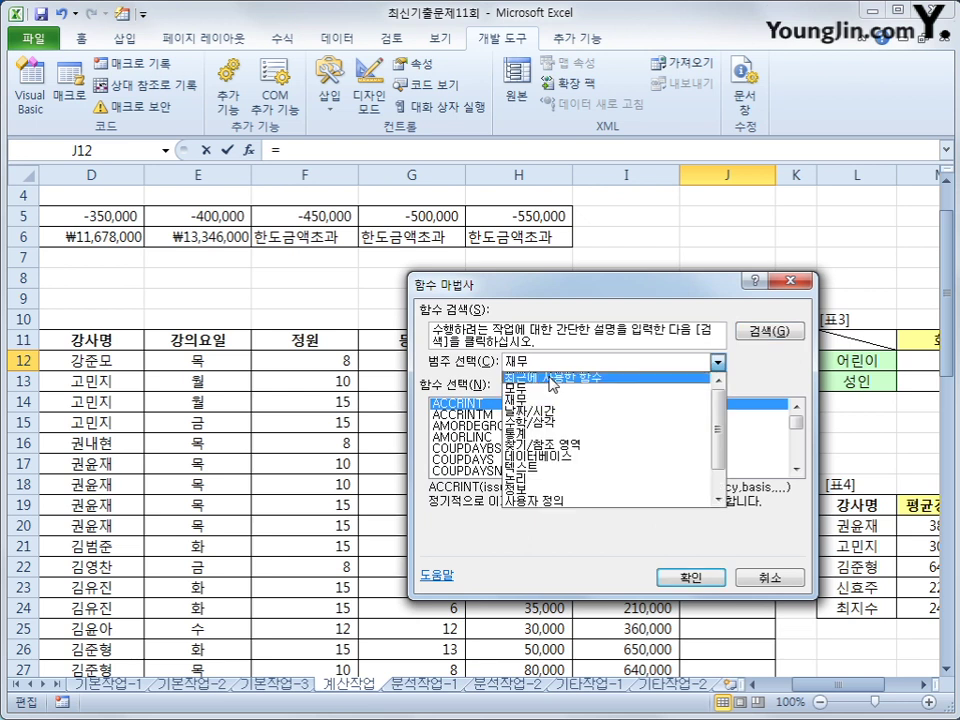
left_click(540, 499)
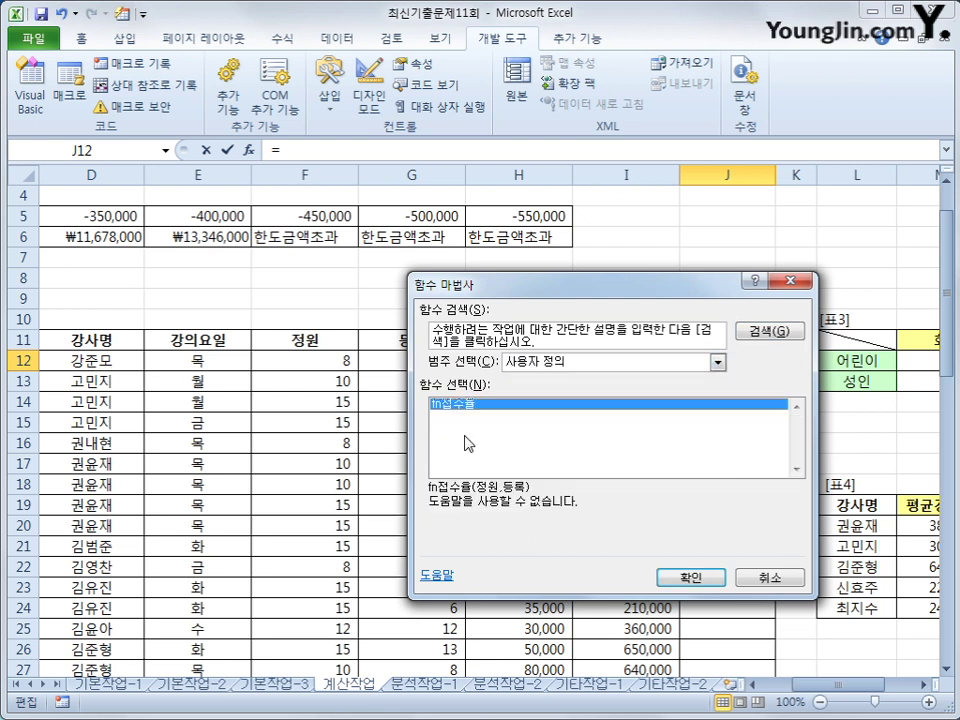
left_click(666, 577)
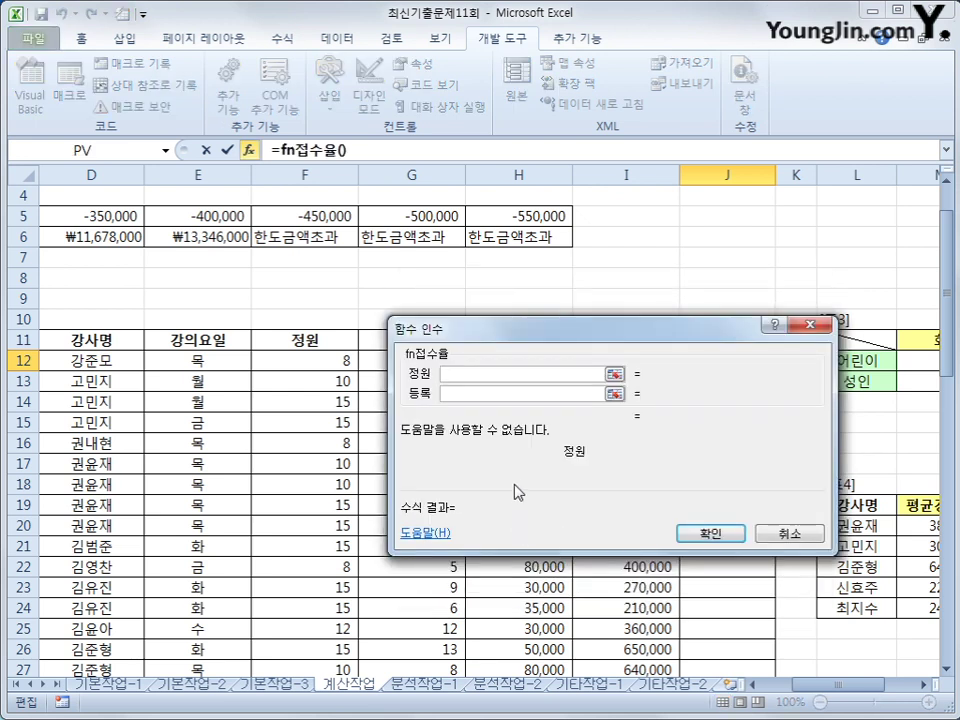
Set the fn접수율 arguments to F12 for 정원 and G12 for 등록, and enter the formula in J12.
left_click_drag(396, 338, 361, 440)
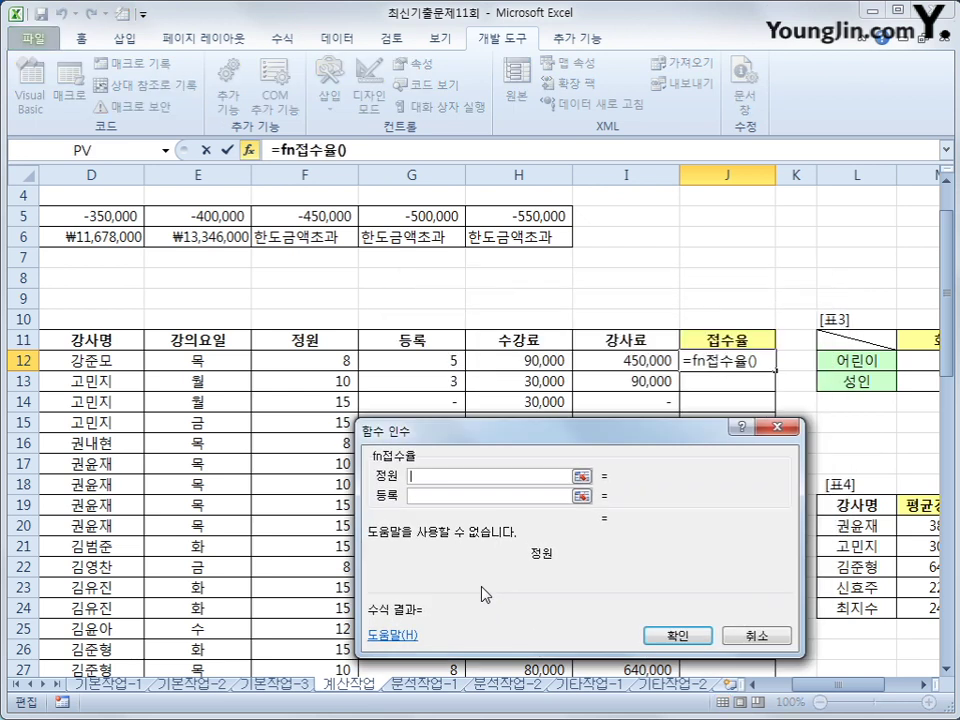
left_click(345, 362)
left_click(440, 495)
left_click(441, 367)
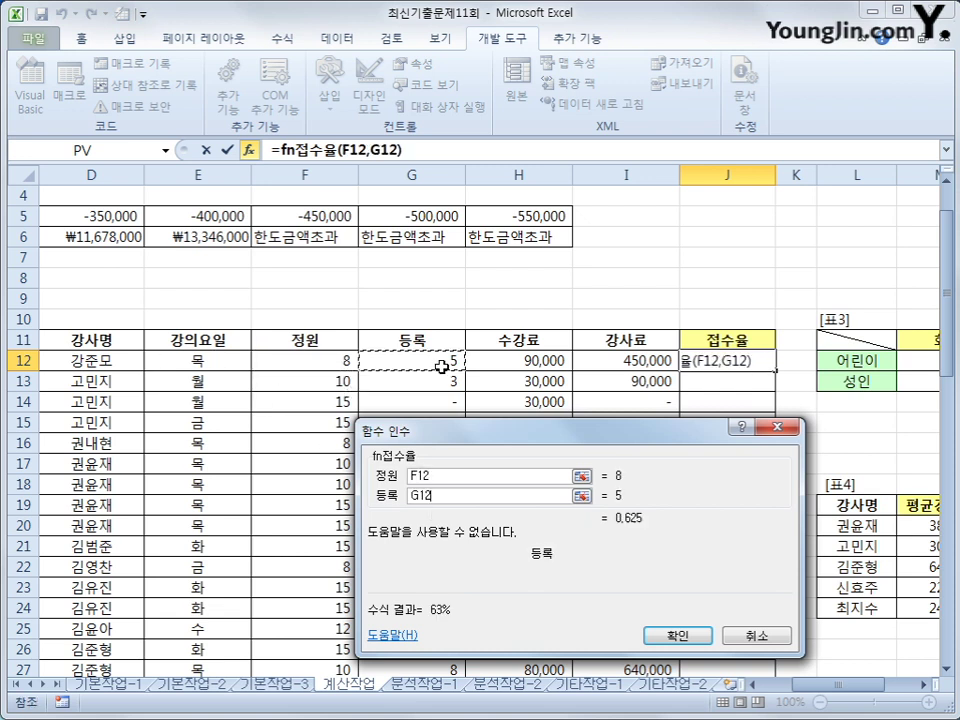
left_click(678, 634)
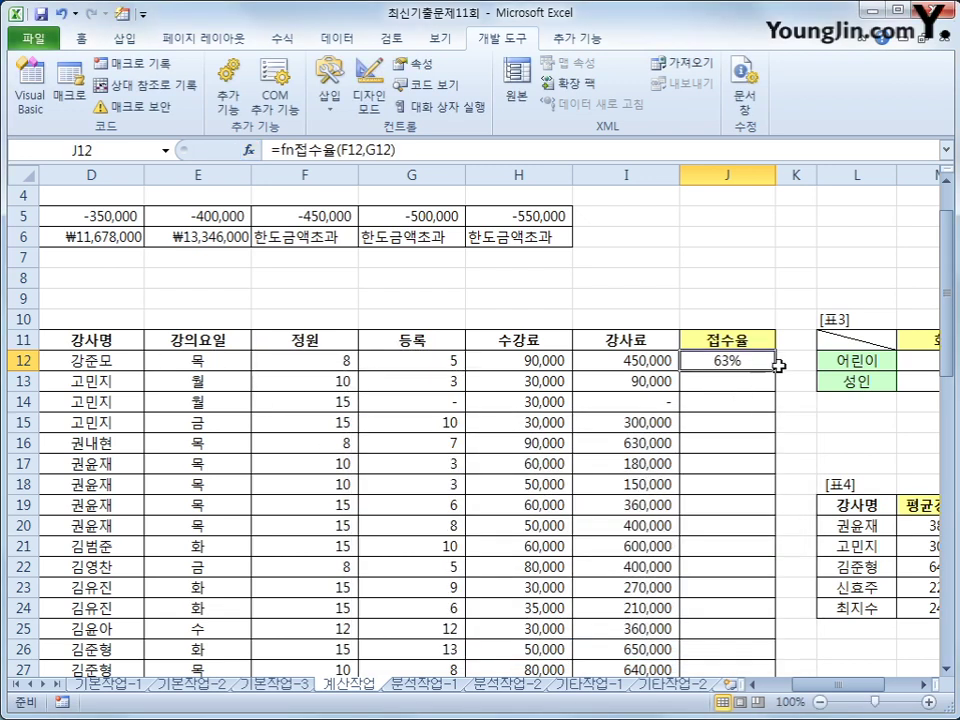
Fill the 접수율 formula from J12 down to J38 and review the filled column.
double_click(776, 366)
scroll(776, 508, "down", 4)
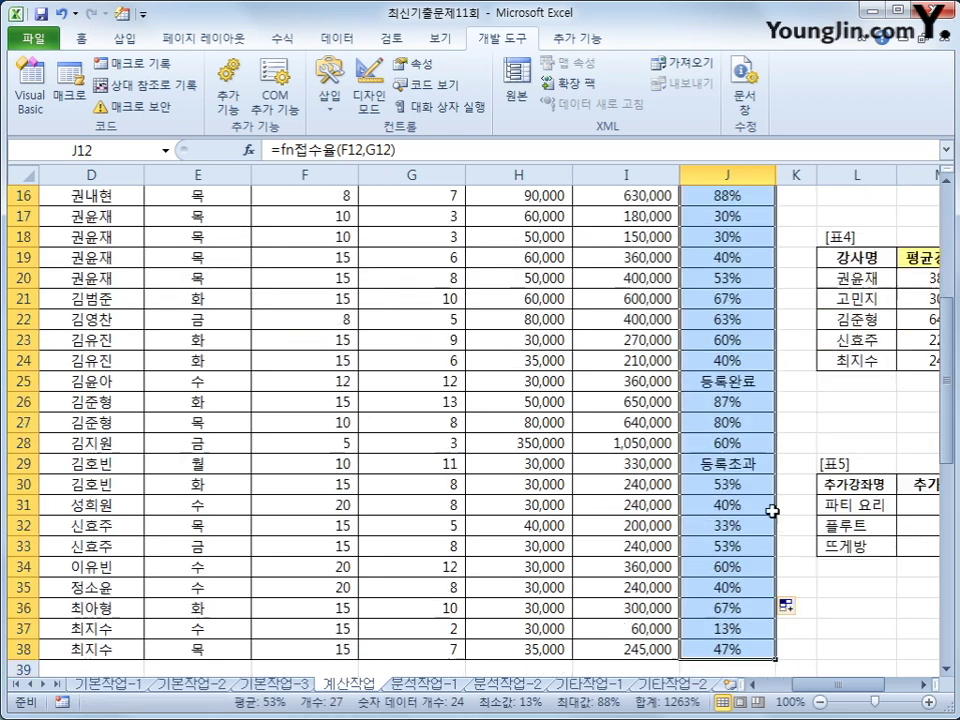
scroll(772, 511, "down", 1)
scroll(767, 504, "up", 4)
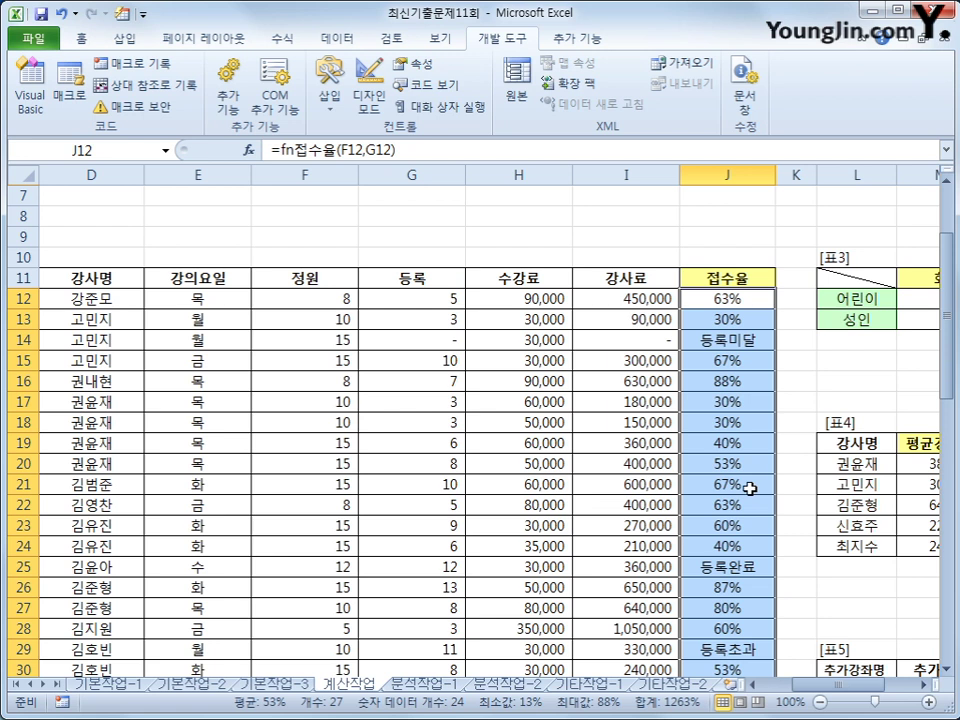
scroll(749, 488, "down", 3)
left_click(749, 650)
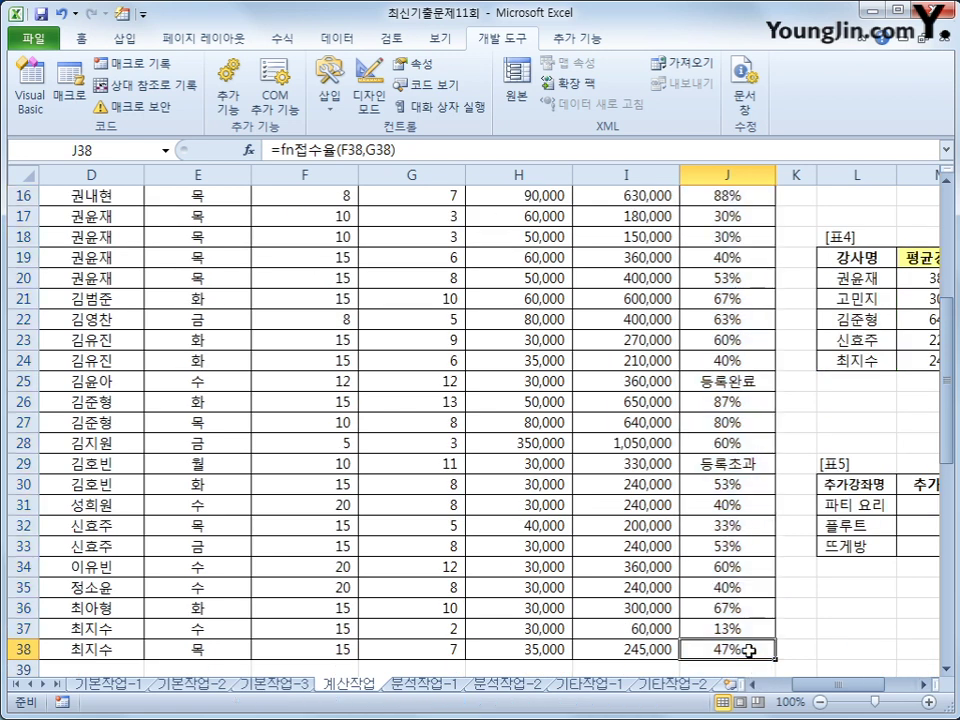
scroll(778, 625, "up", 3)
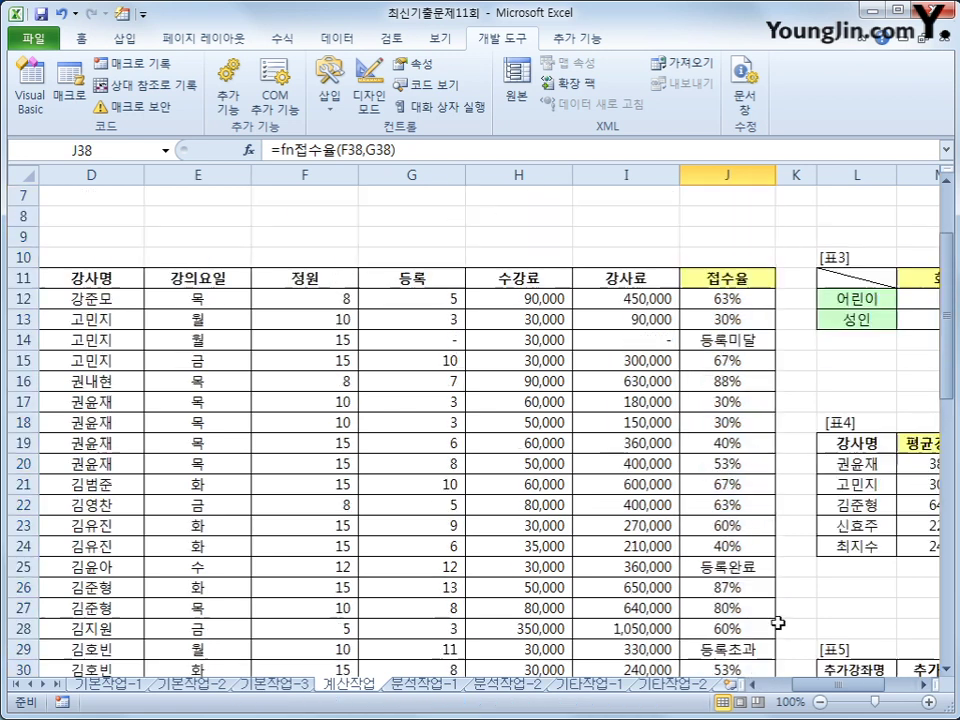
scroll(778, 625, "up", 2)
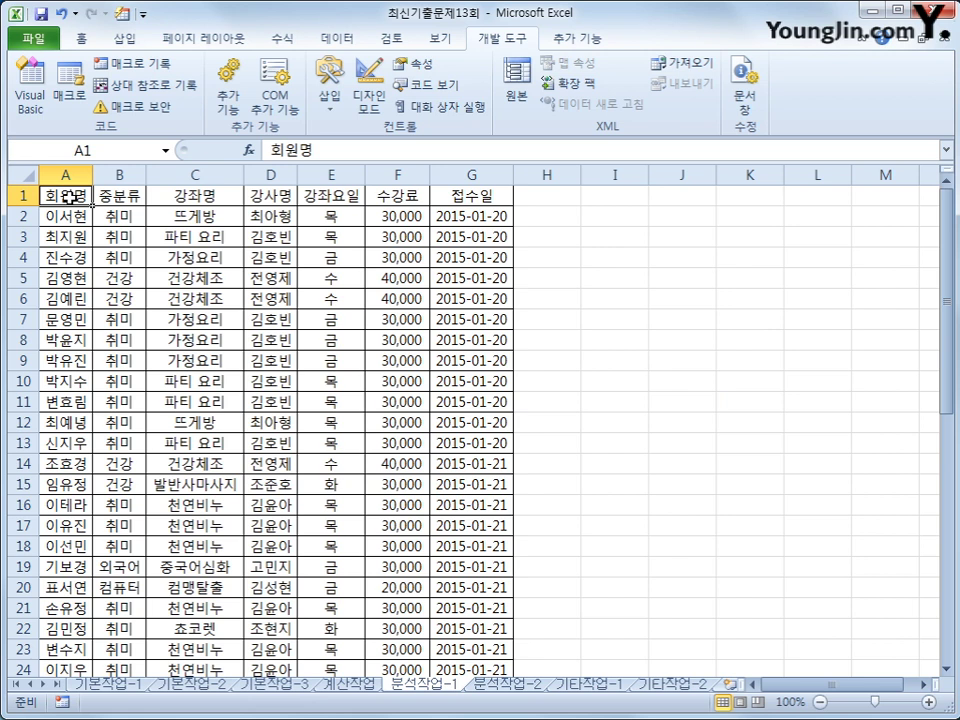
Create a pivot table from the 분석작업-1 range A1:G48 on the existing worksheet at cell I4.
left_click(118, 39)
left_click(35, 72)
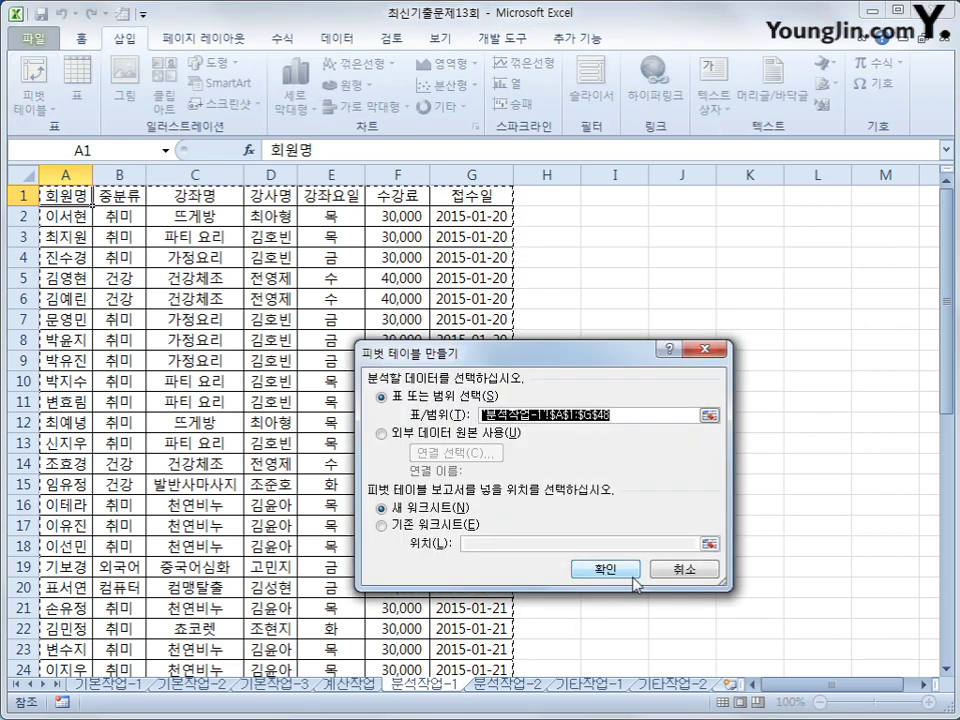
left_click(430, 526)
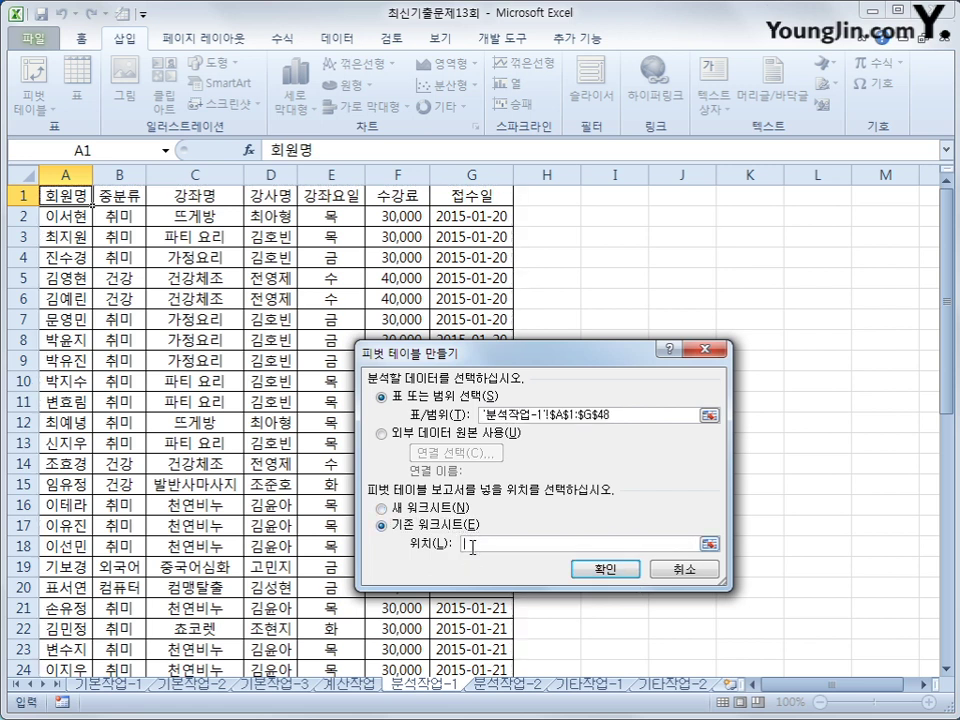
left_click(612, 256)
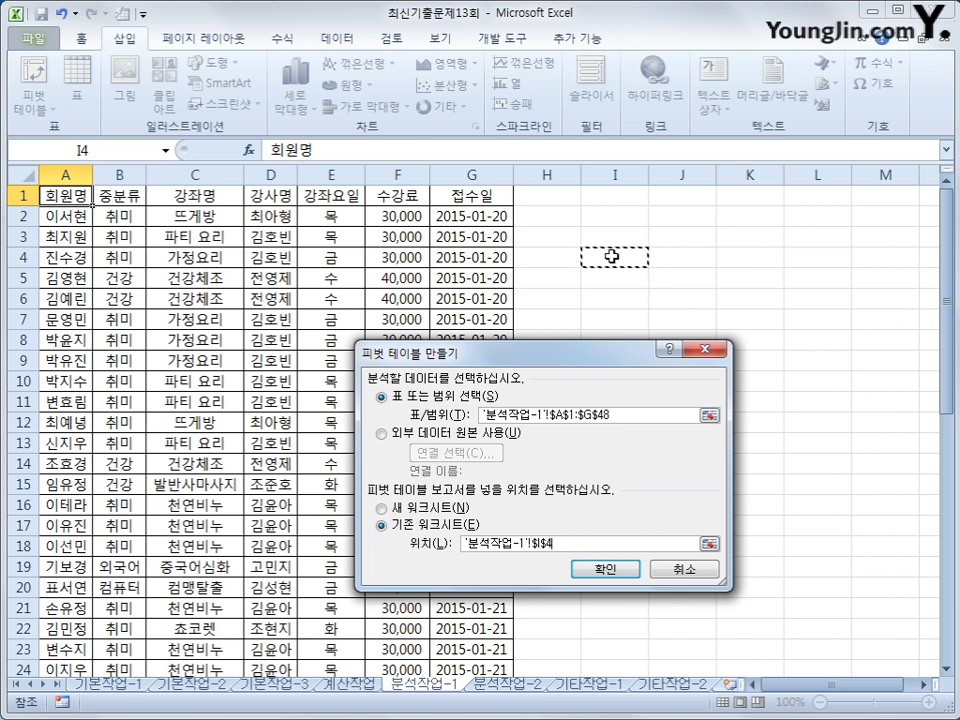
left_click(631, 574)
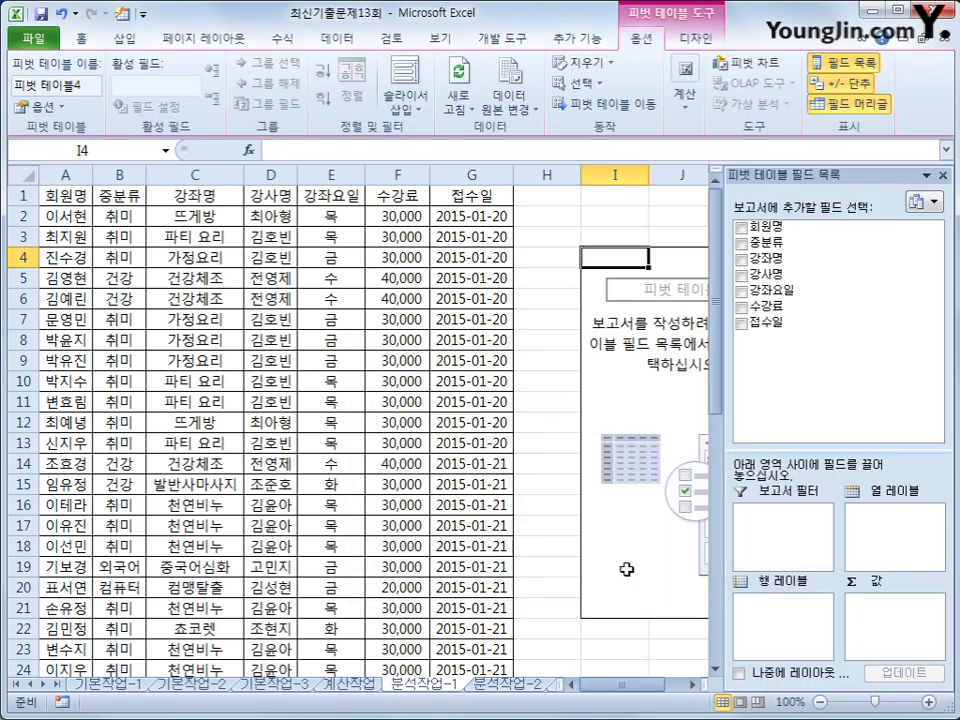
Add 강좌요일 and 중분류 as the pivot table's row labels, and 회원명 and 수강료 as its values.
left_click(695, 686)
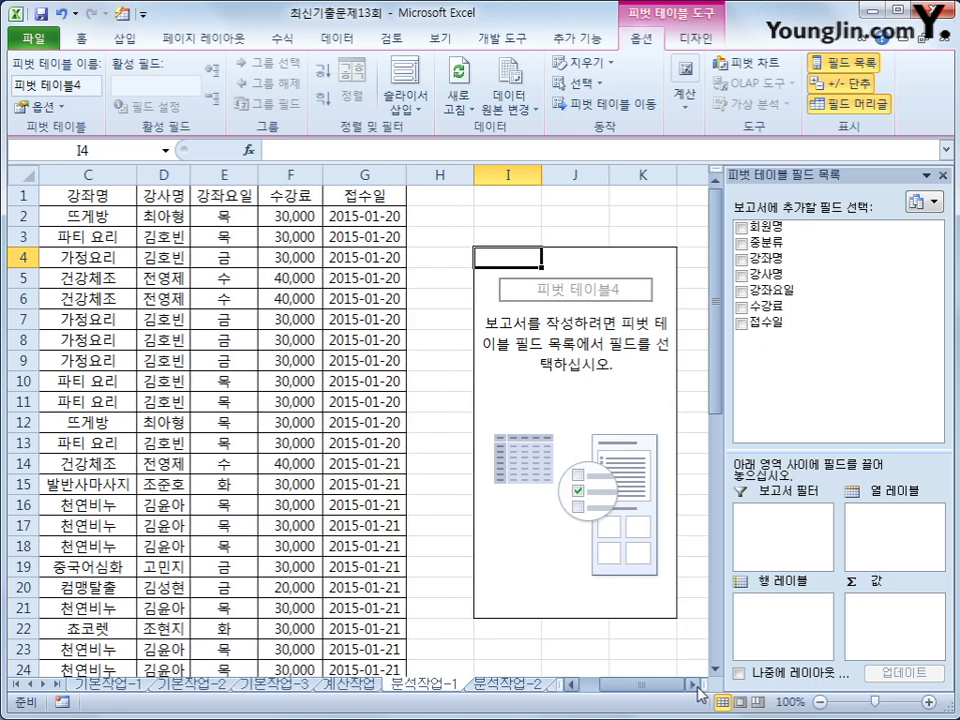
left_click(695, 686)
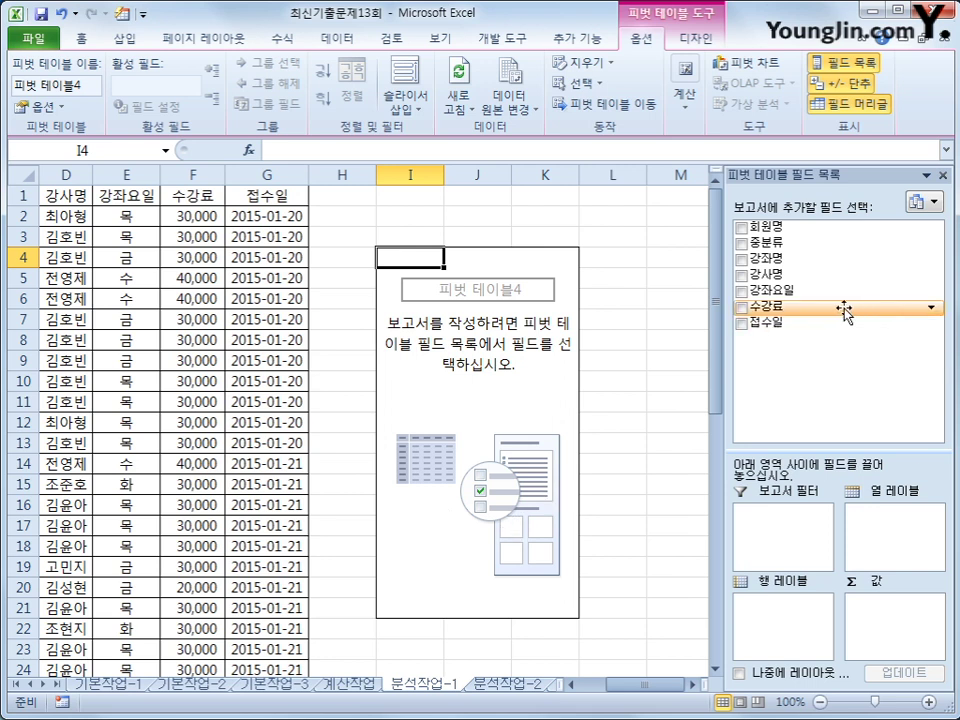
left_click_drag(830, 295, 800, 628)
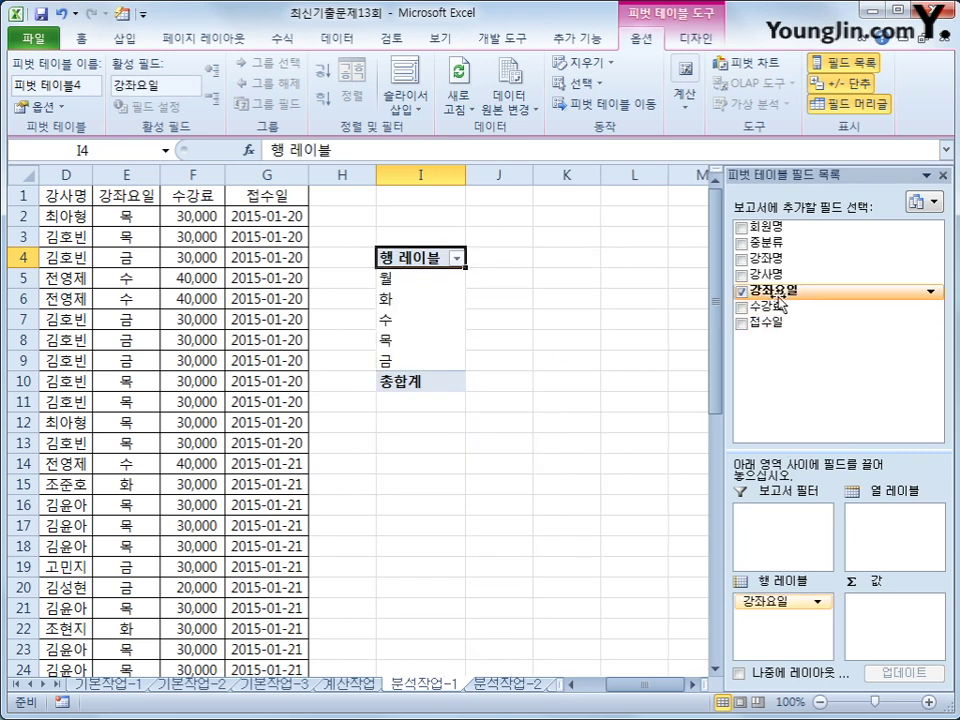
left_click_drag(777, 245, 813, 643)
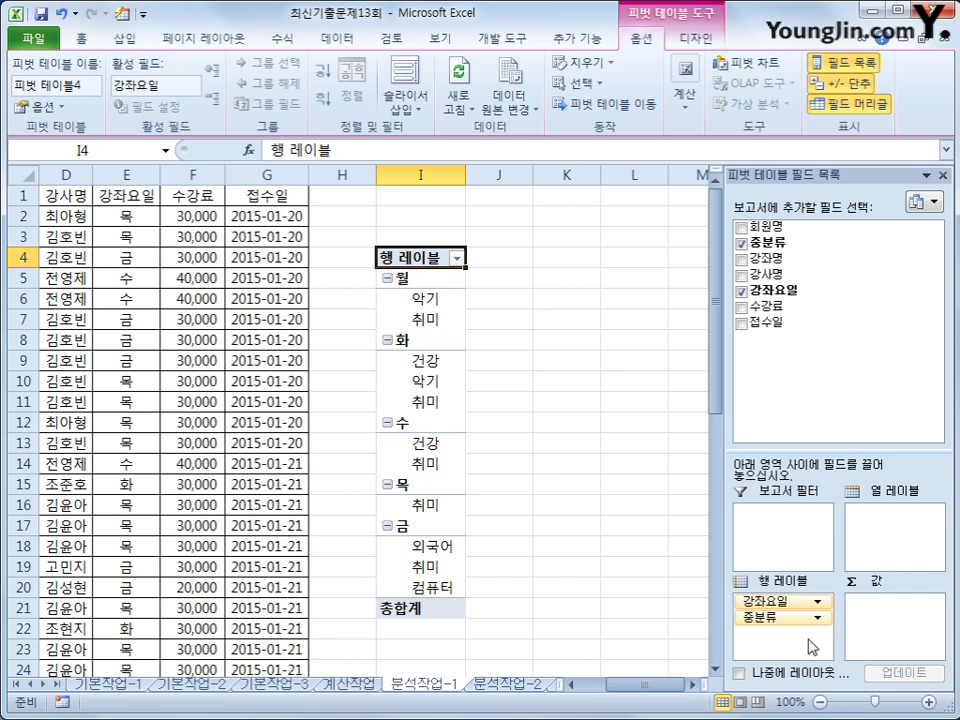
left_click_drag(768, 227, 880, 632)
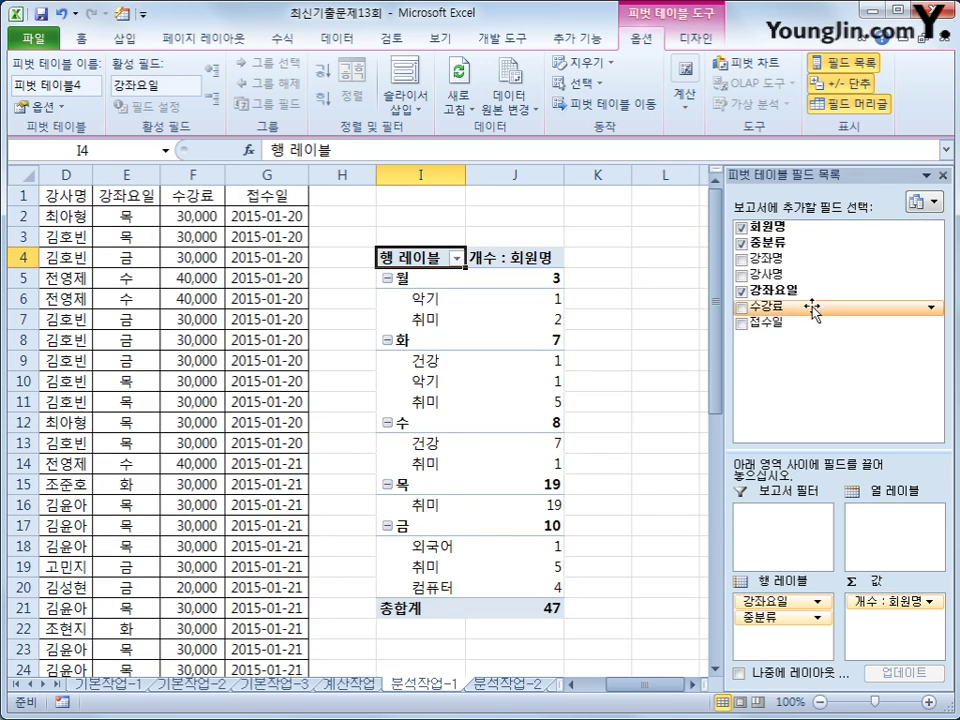
left_click_drag(846, 306, 883, 642)
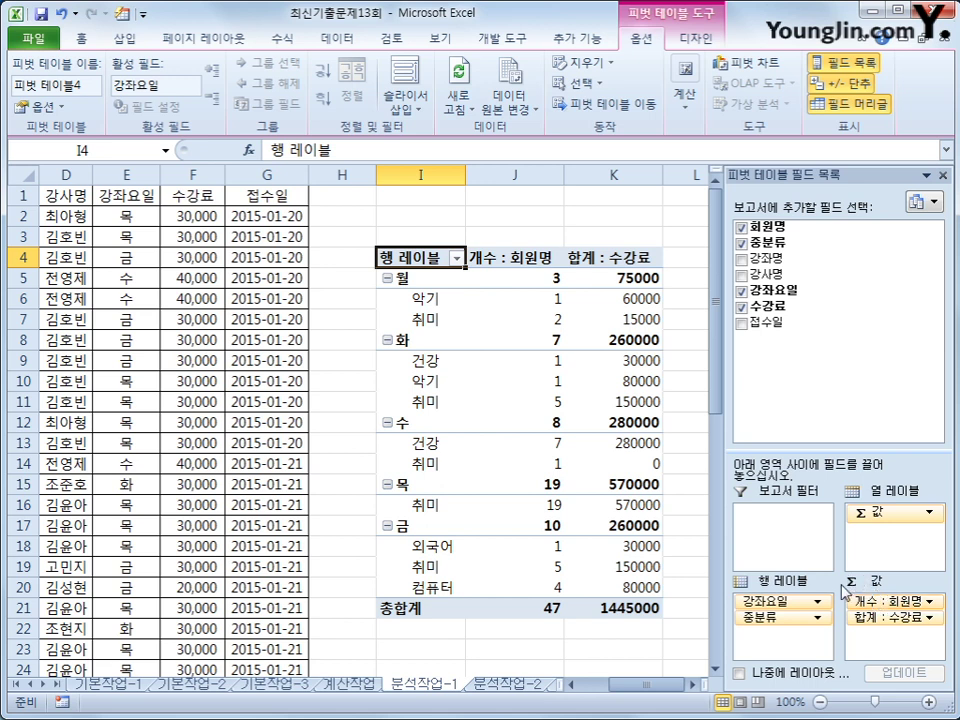
Set the pivot table's report layout to outline form (개요 형식으로 표시).
scroll(530, 37, "down", 1)
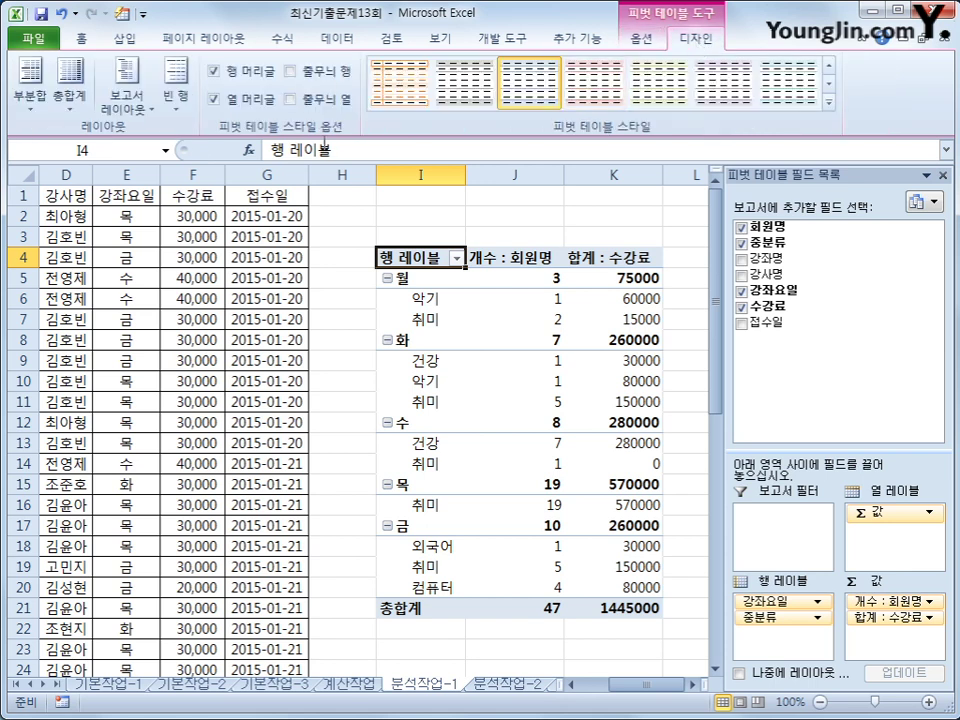
left_click(120, 108)
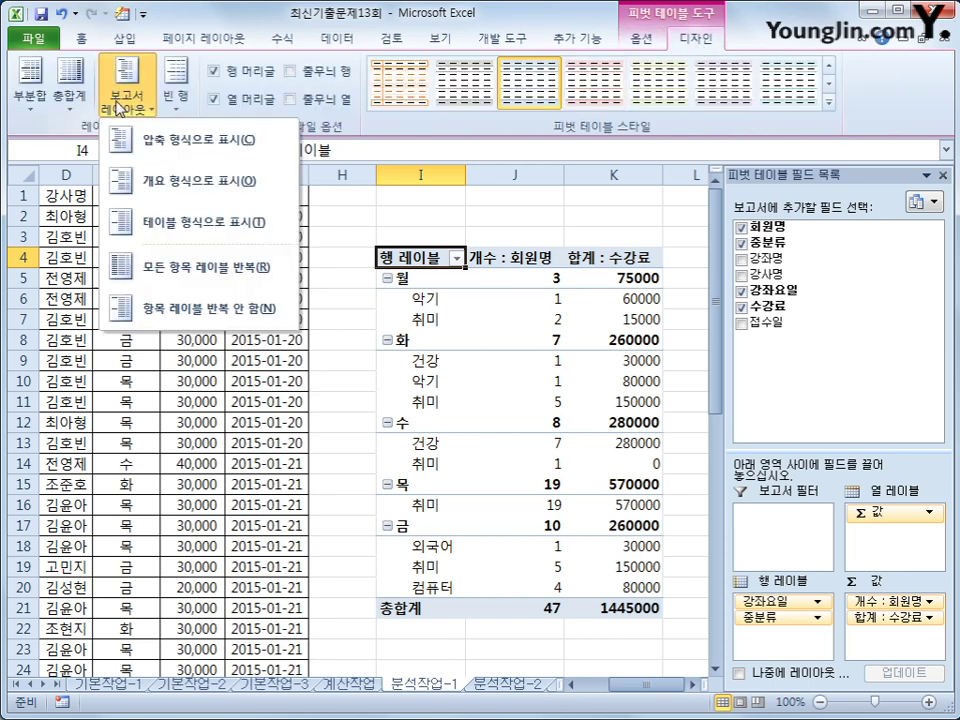
left_click(155, 185)
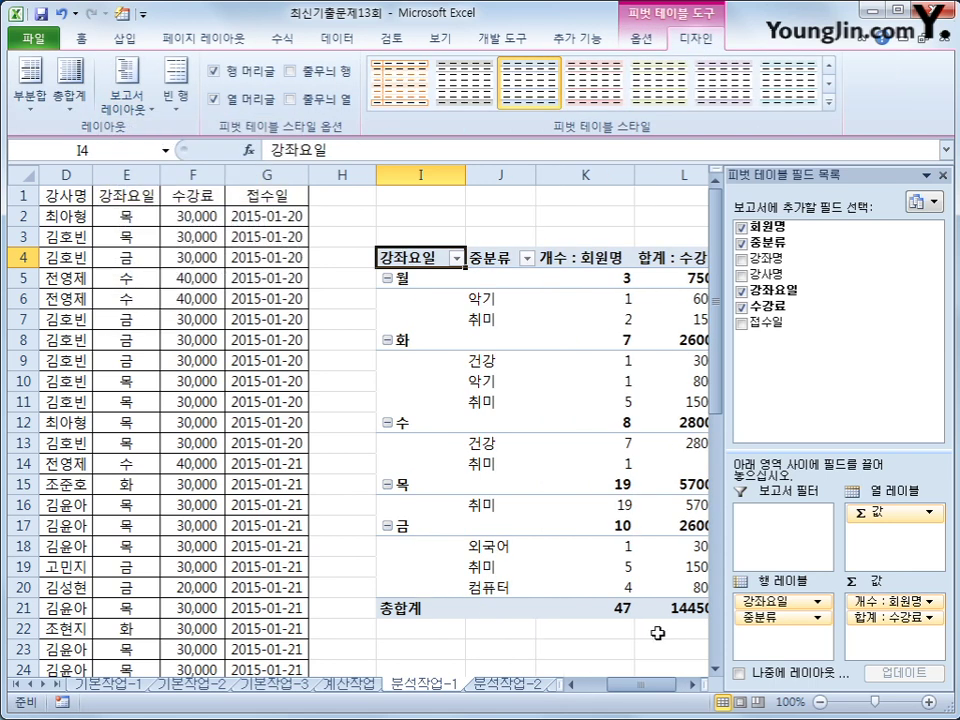
Add the 수강료 field to the pivot table's values a second time, below the existing 수강료 sum.
left_click(693, 684)
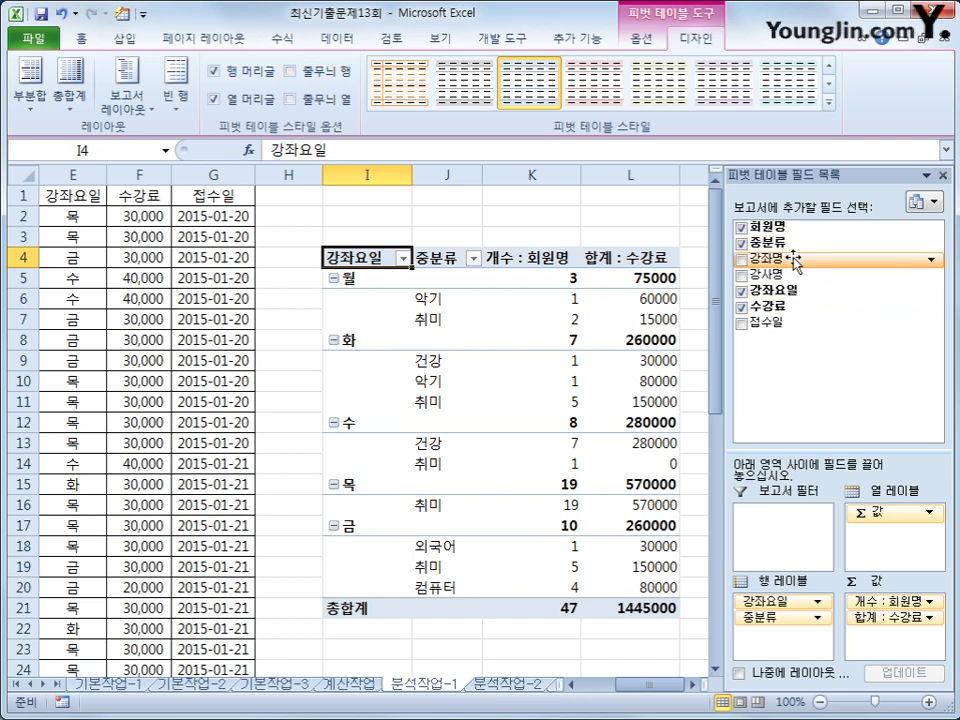
left_click_drag(797, 307, 878, 648)
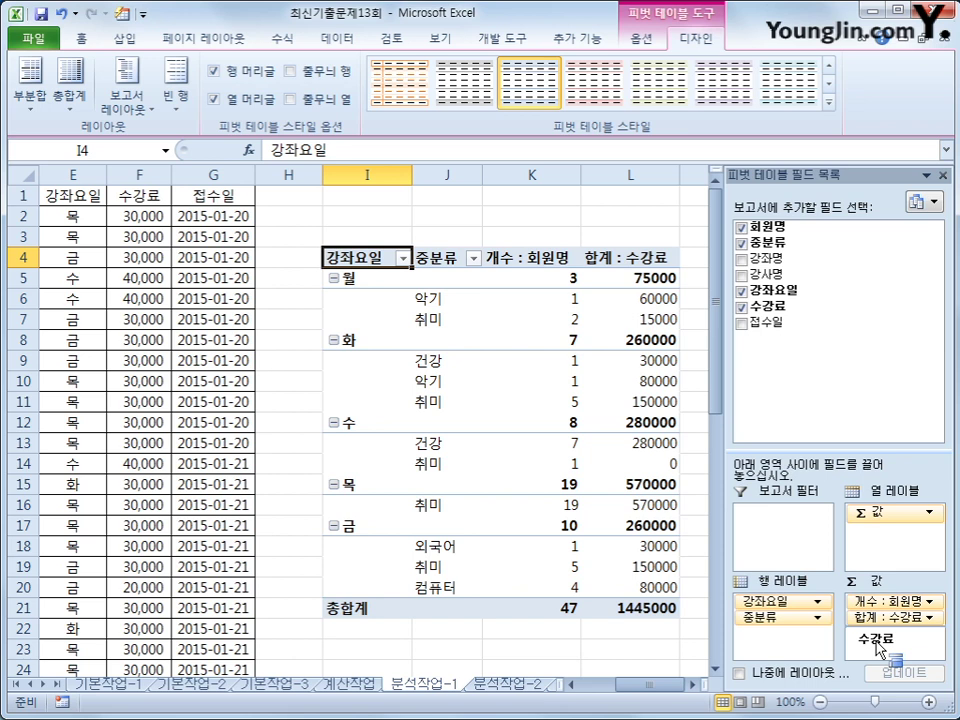
left_click_drag(878, 648, 876, 645)
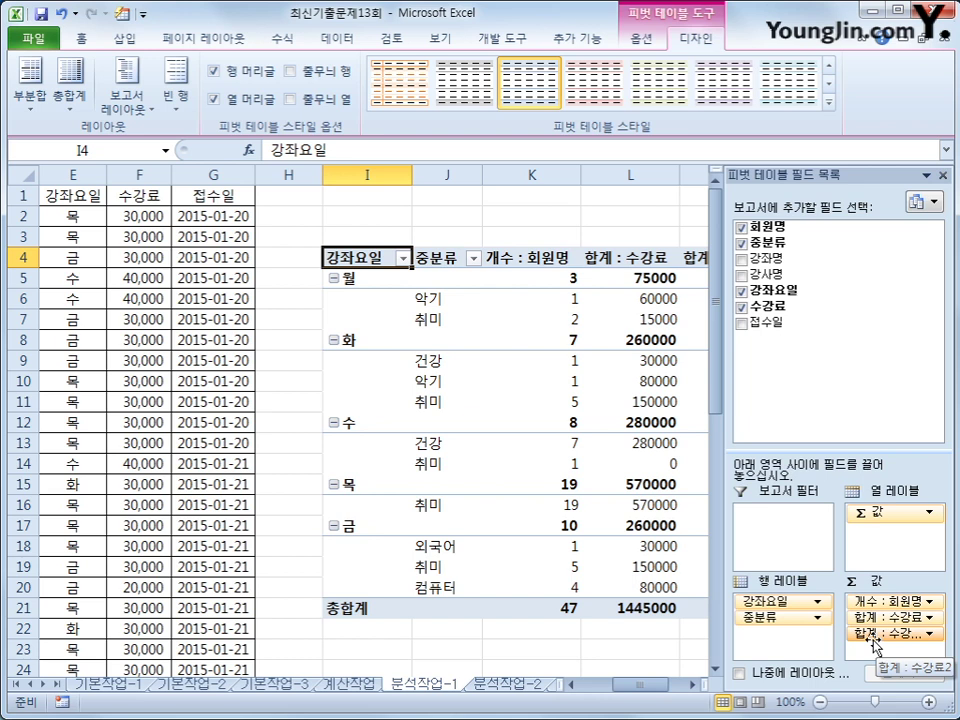
Rename the second 수강료 value field as 비율 and show its values as 총합계 비율.
left_click(692, 686)
left_click(692, 686)
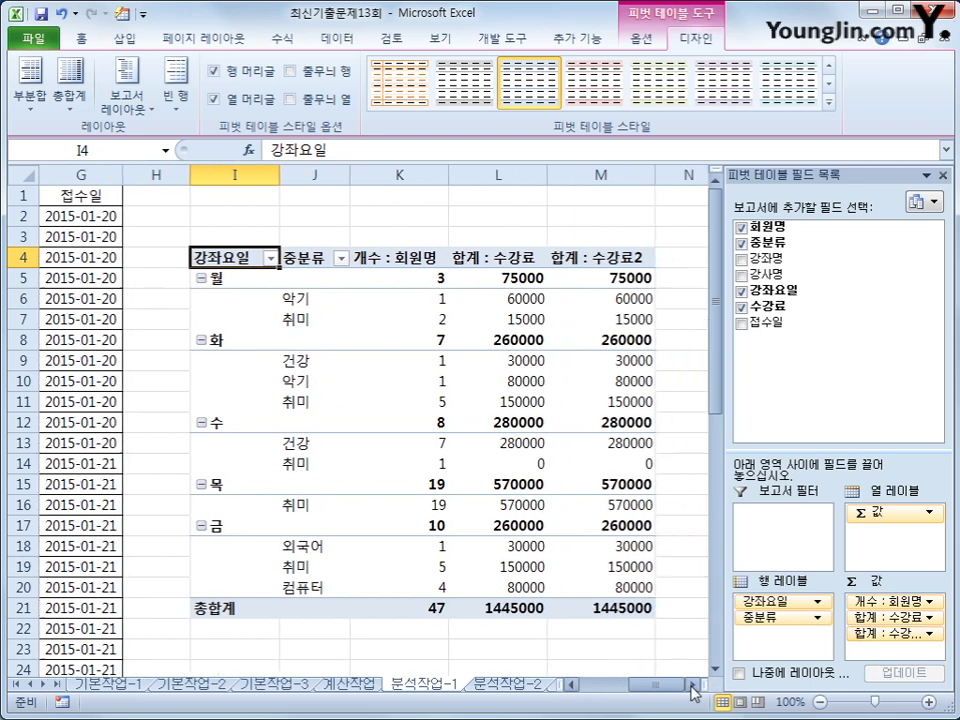
left_click(620, 257)
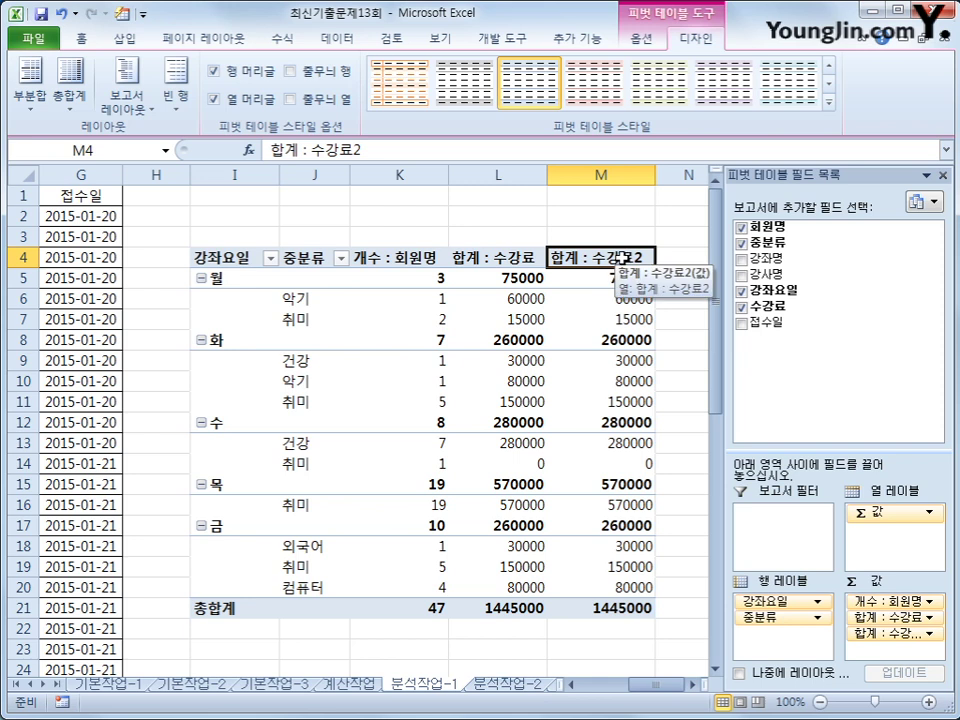
right_click(620, 257)
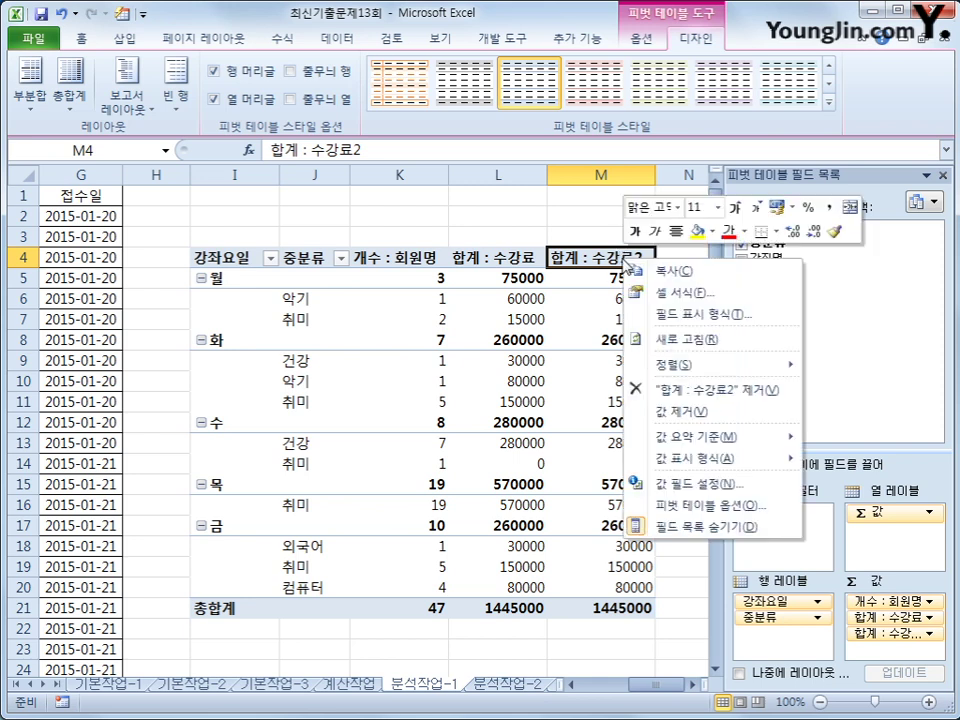
left_click(705, 500)
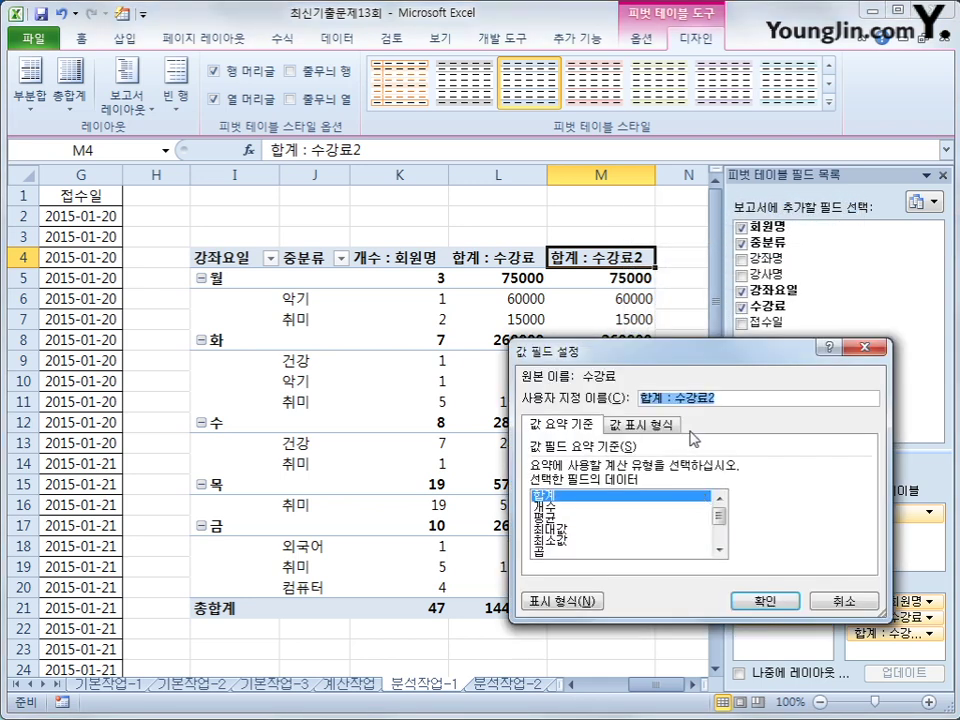
type("비율")
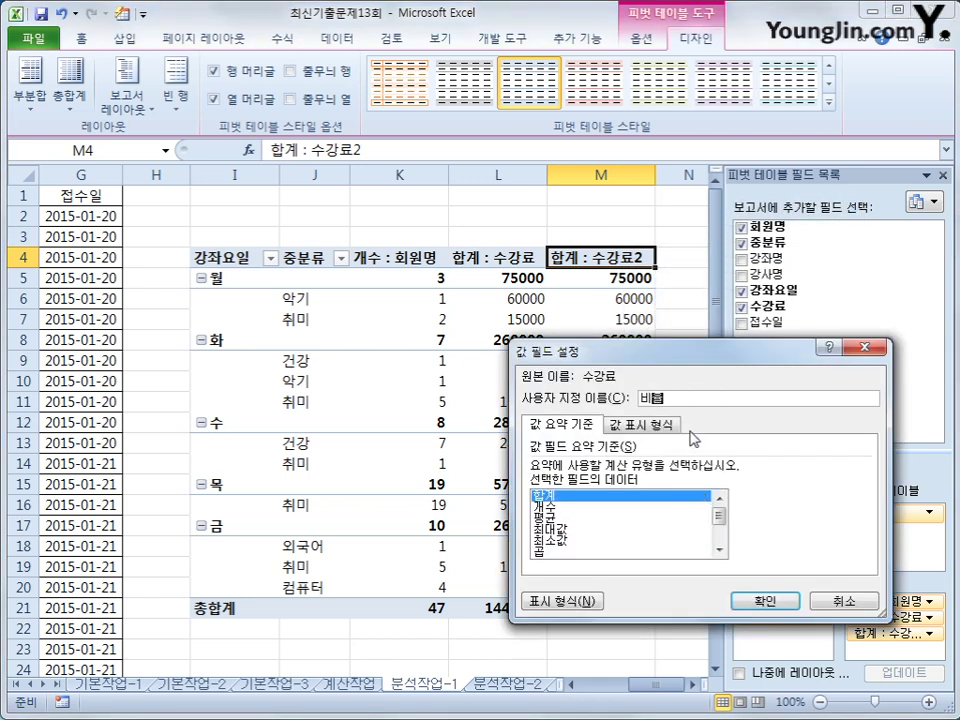
left_click(664, 425)
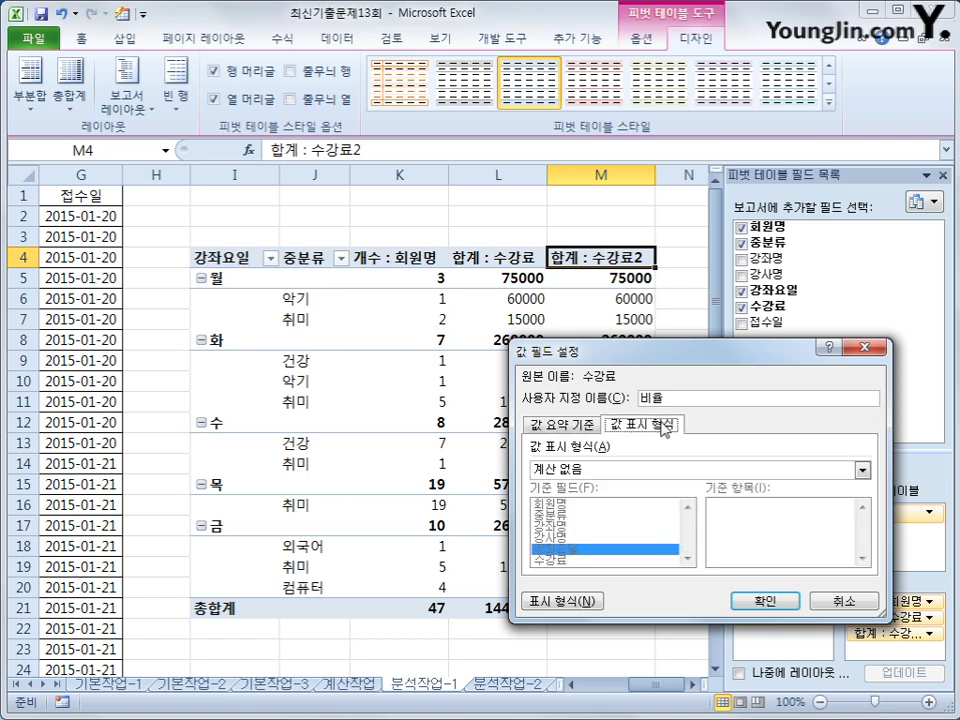
left_click(676, 471)
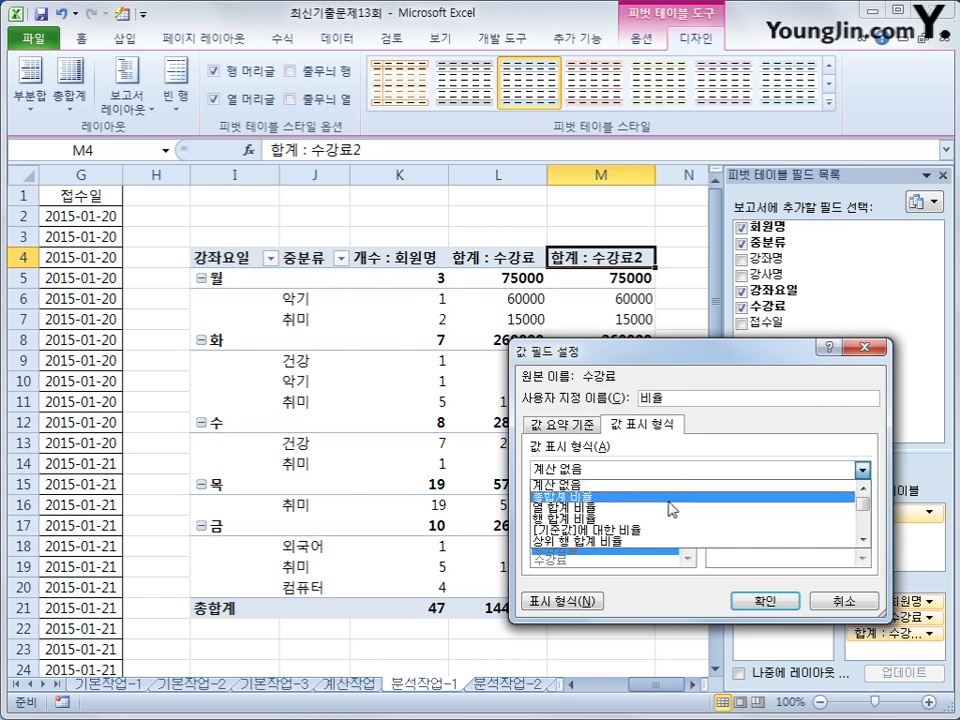
left_click(671, 496)
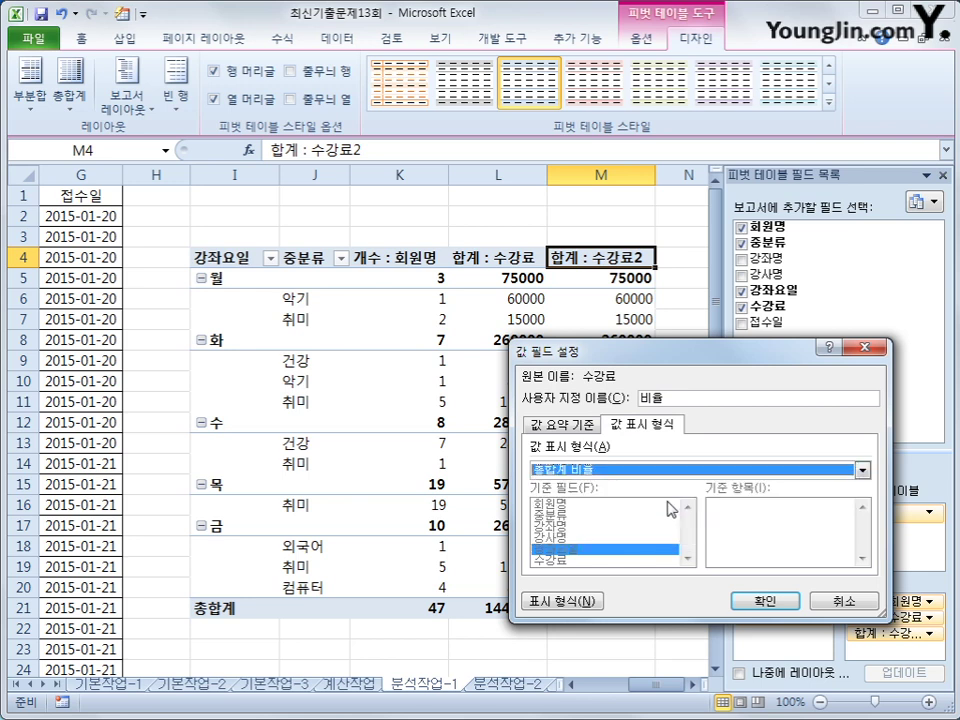
left_click(781, 603)
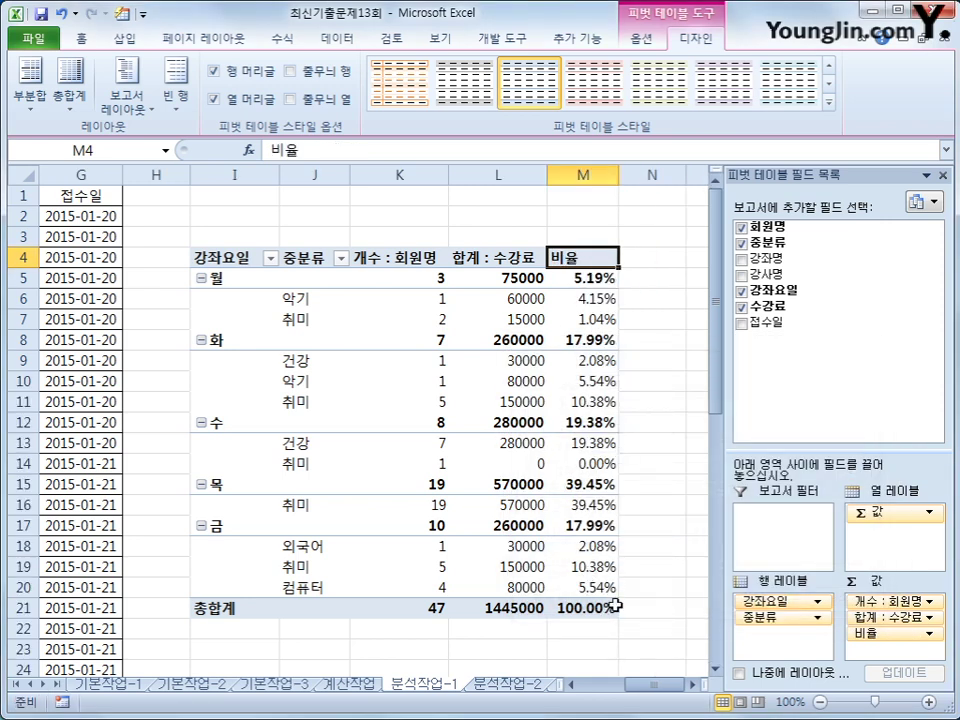
Rename the pivot table's 회원명 count field as 회원수.
mouse_move(616, 606)
mouse_move(604, 538)
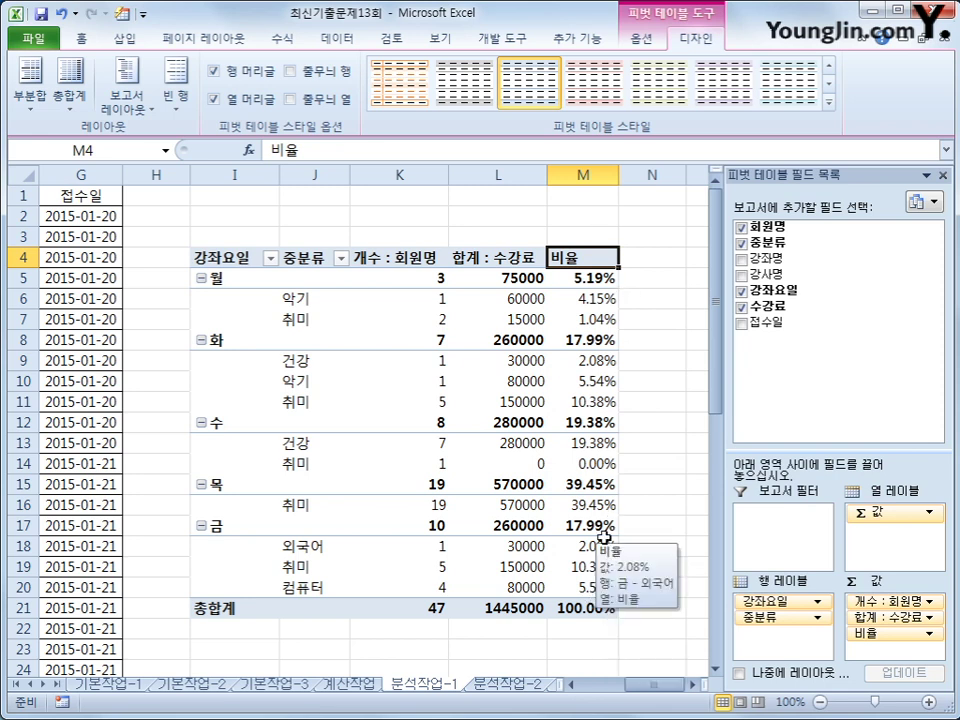
left_click(413, 259)
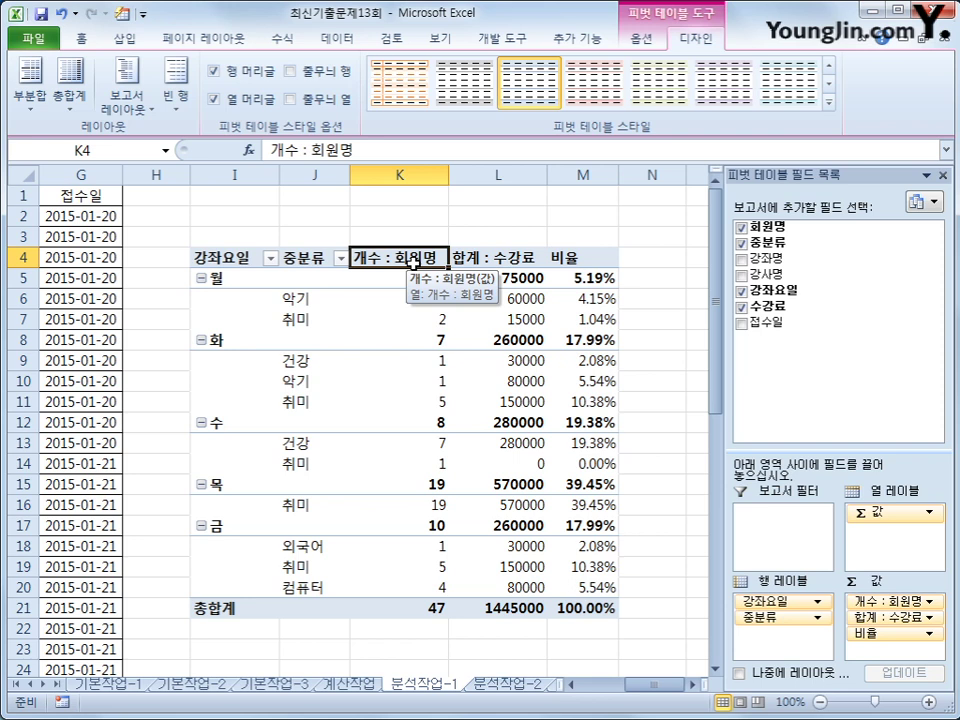
right_click(413, 262)
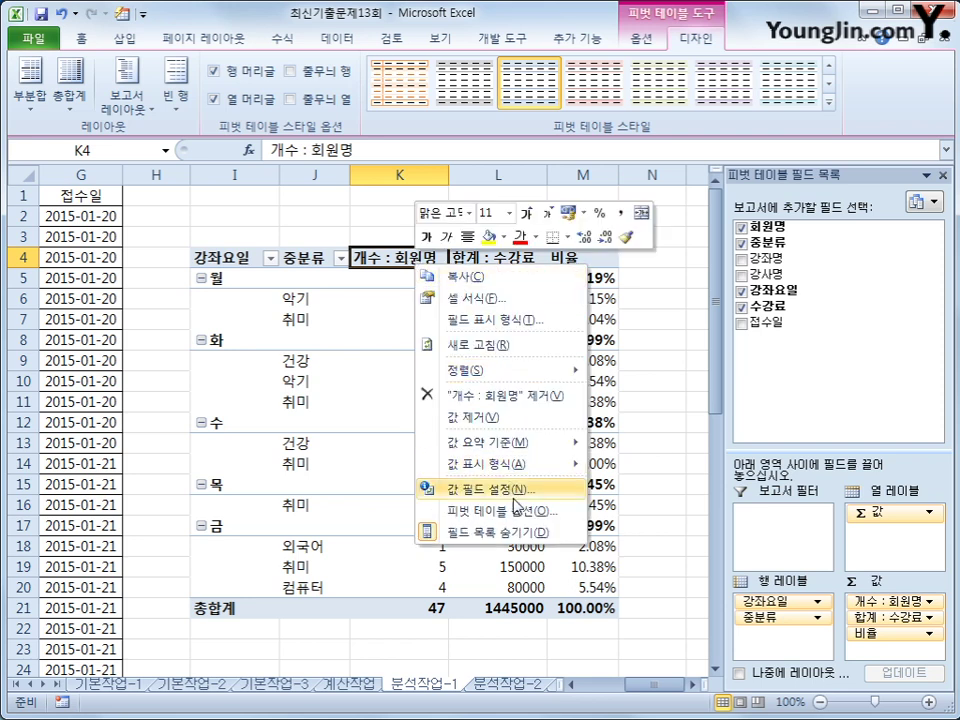
left_click(460, 489)
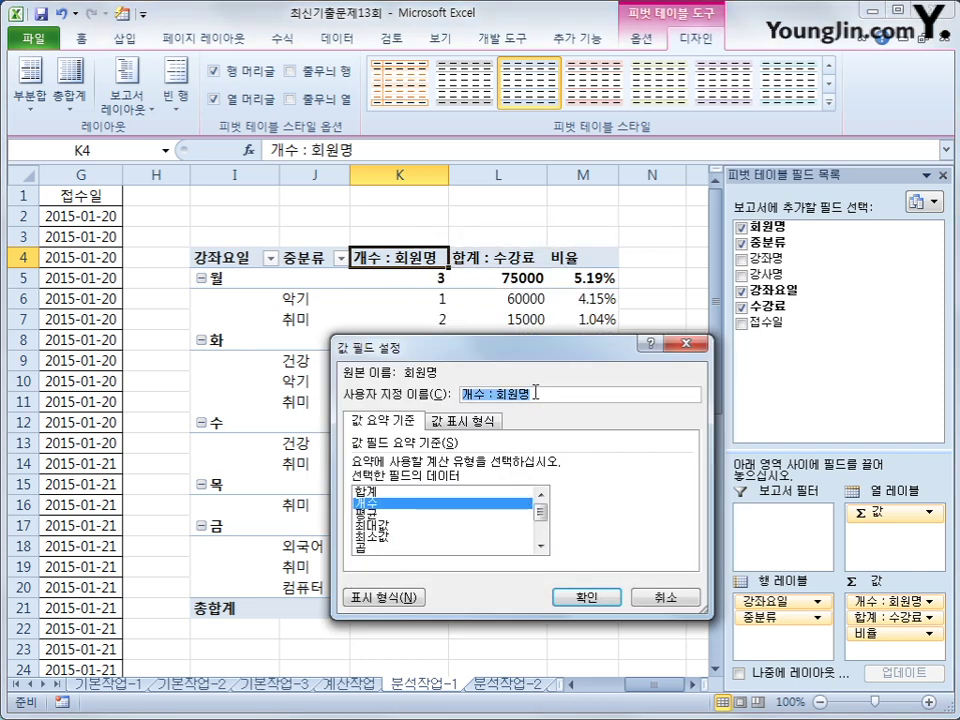
type("회")
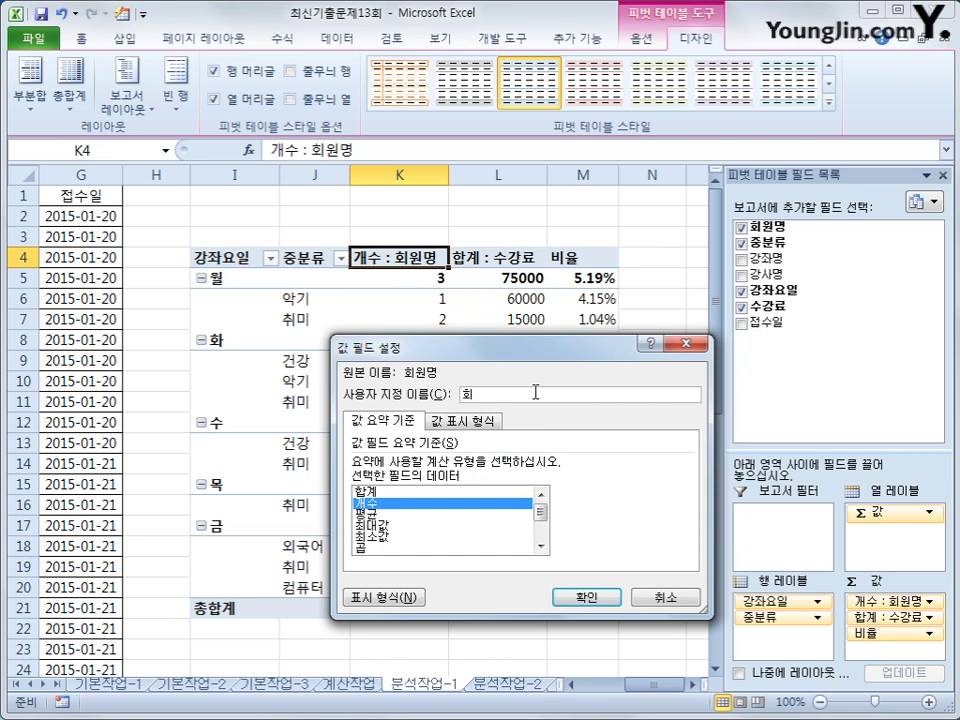
type("원수")
left_click(583, 596)
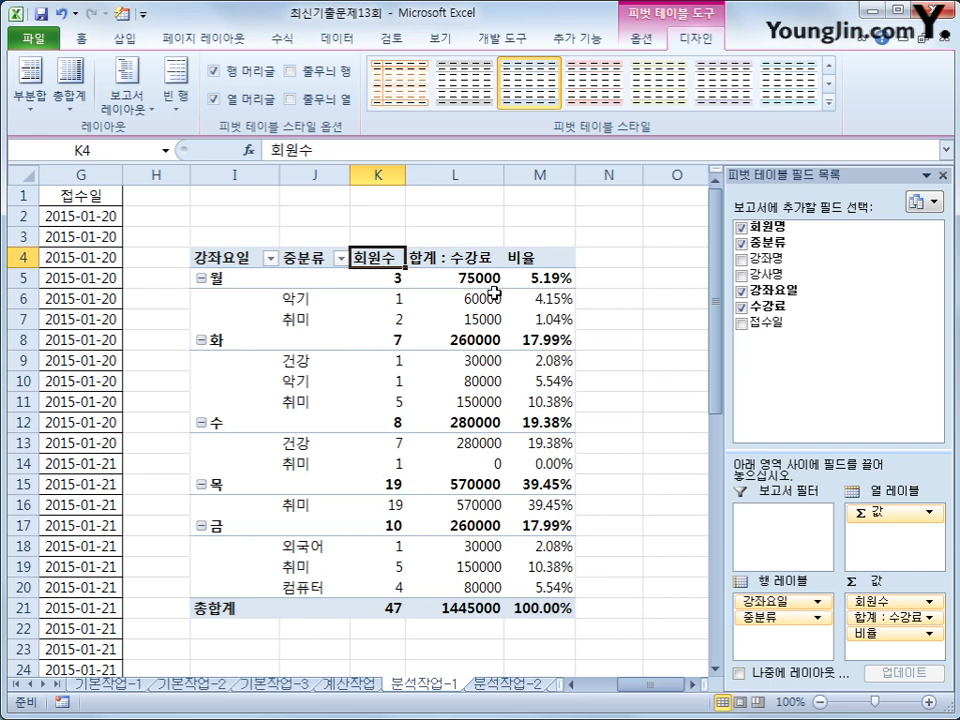
Format the 수강료 sum field as 숫자 with 0 decimal places and the 1000 단위 구분 기호.
left_click(456, 258)
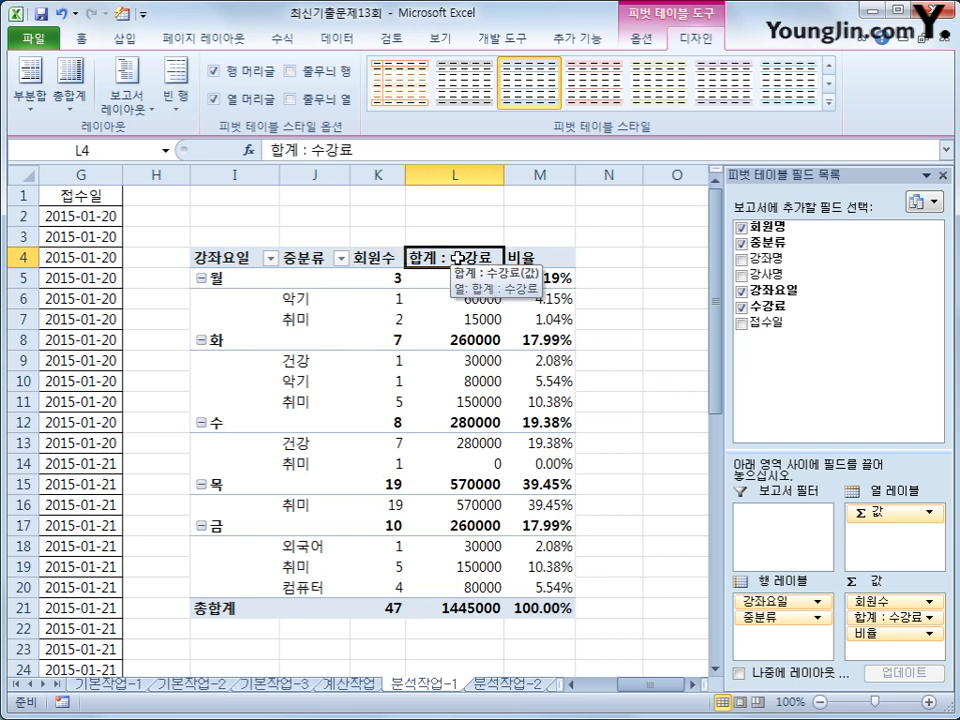
right_click(456, 258)
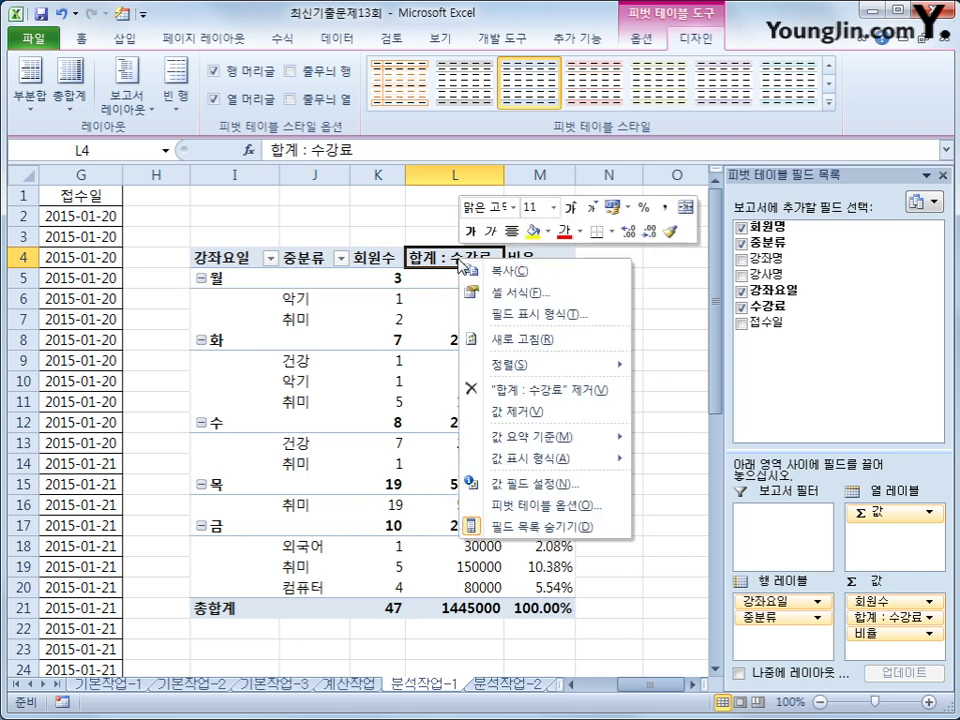
left_click(495, 315)
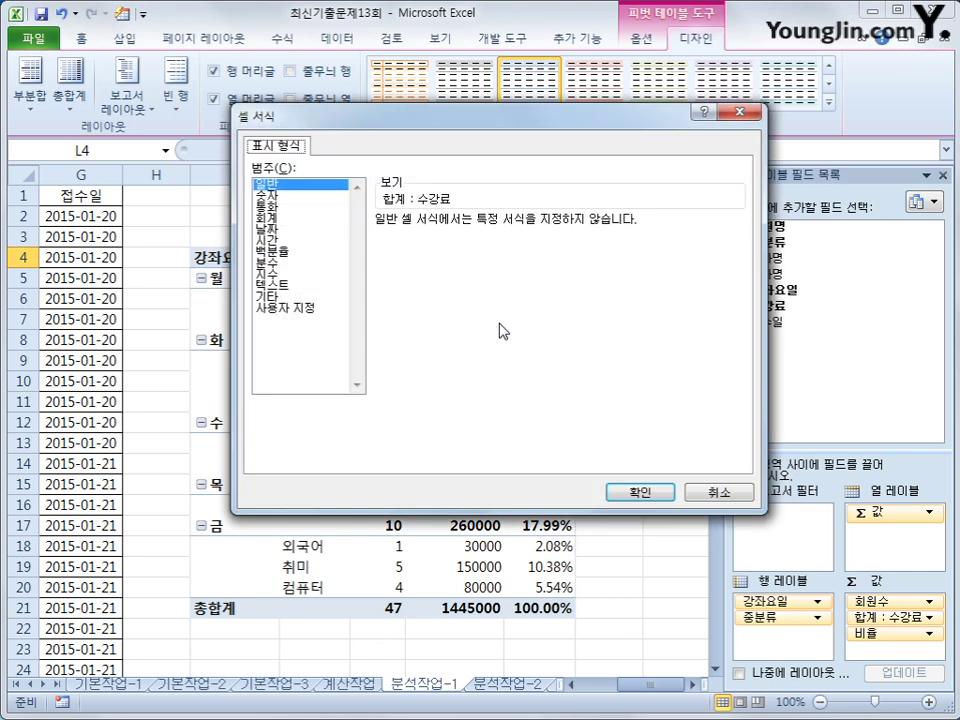
left_click(318, 205)
left_click(318, 195)
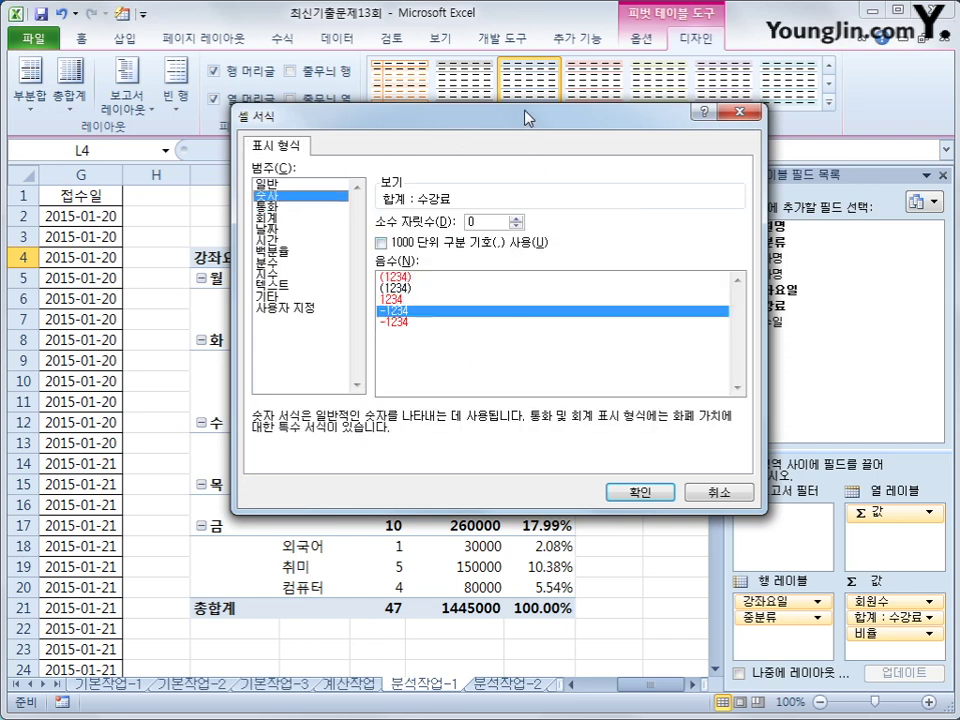
left_click_drag(525, 114, 607, 139)
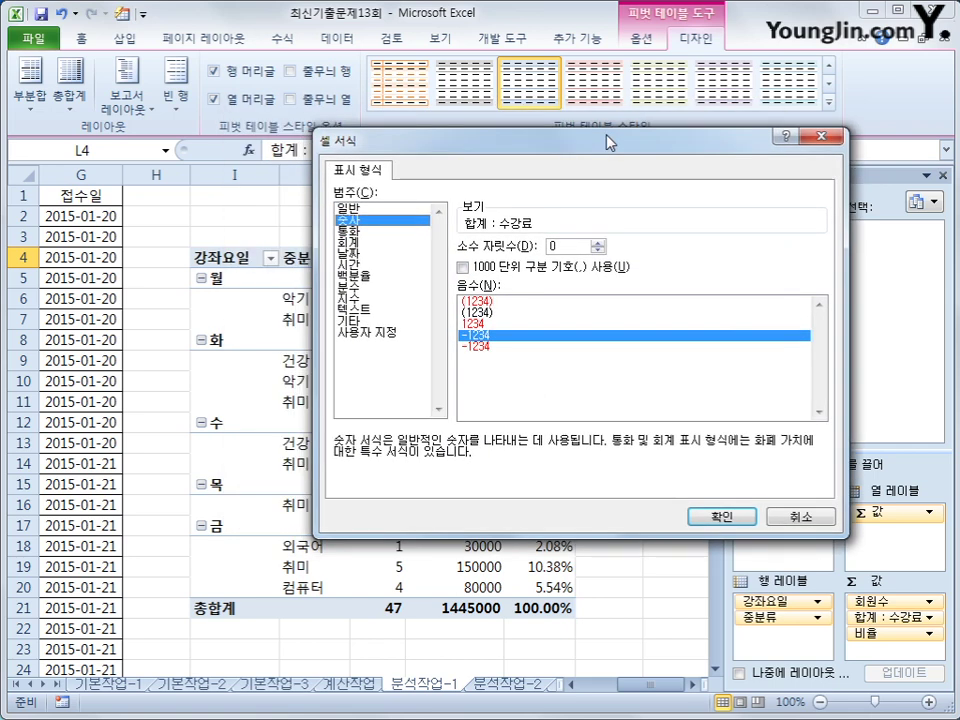
left_click(576, 272)
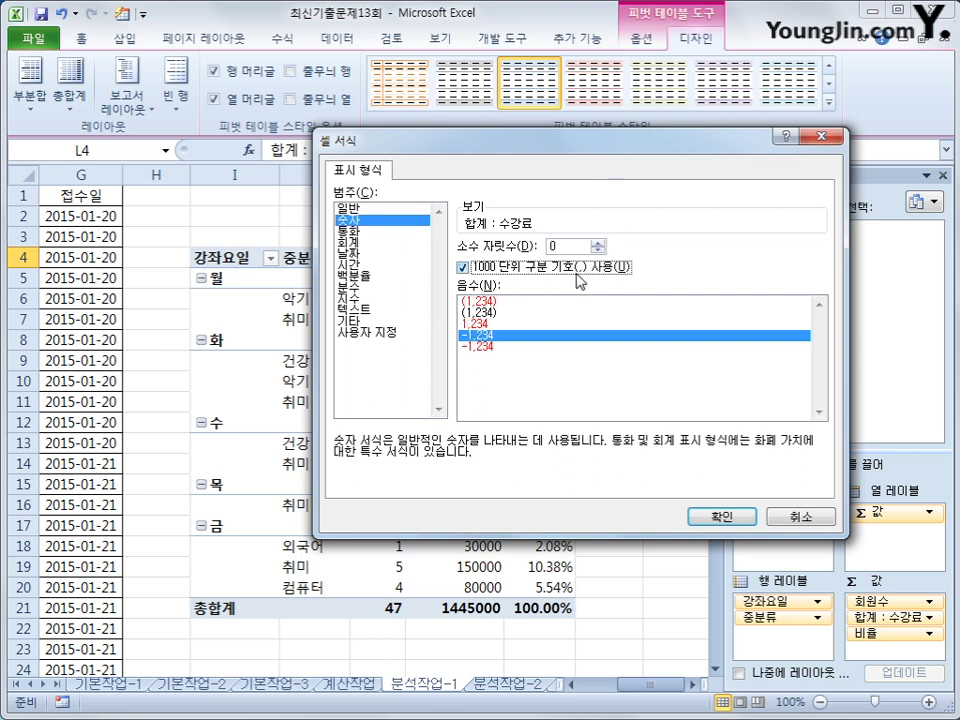
left_click(705, 516)
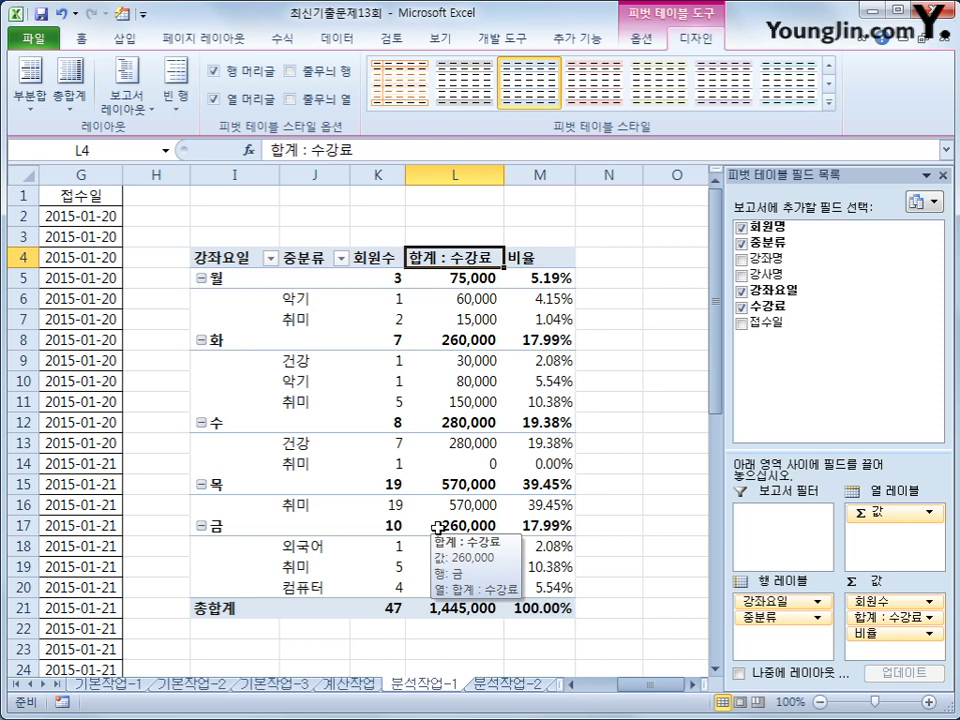
Apply the teal pivot table style from the second row of the 보통 group, and deselect the pivot table.
left_click(828, 101)
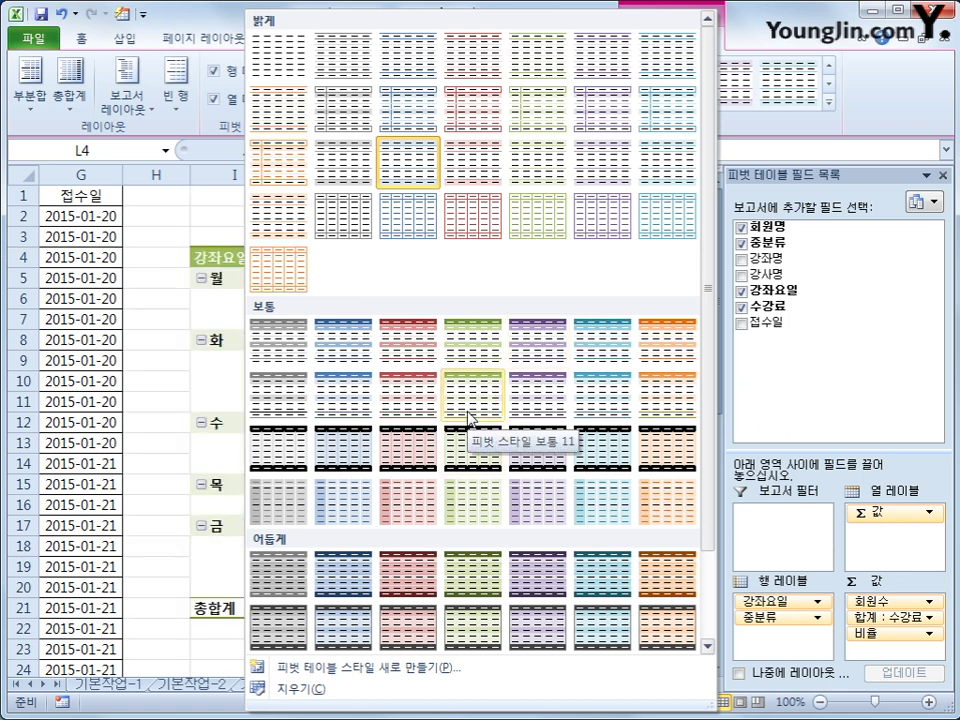
left_click(582, 414)
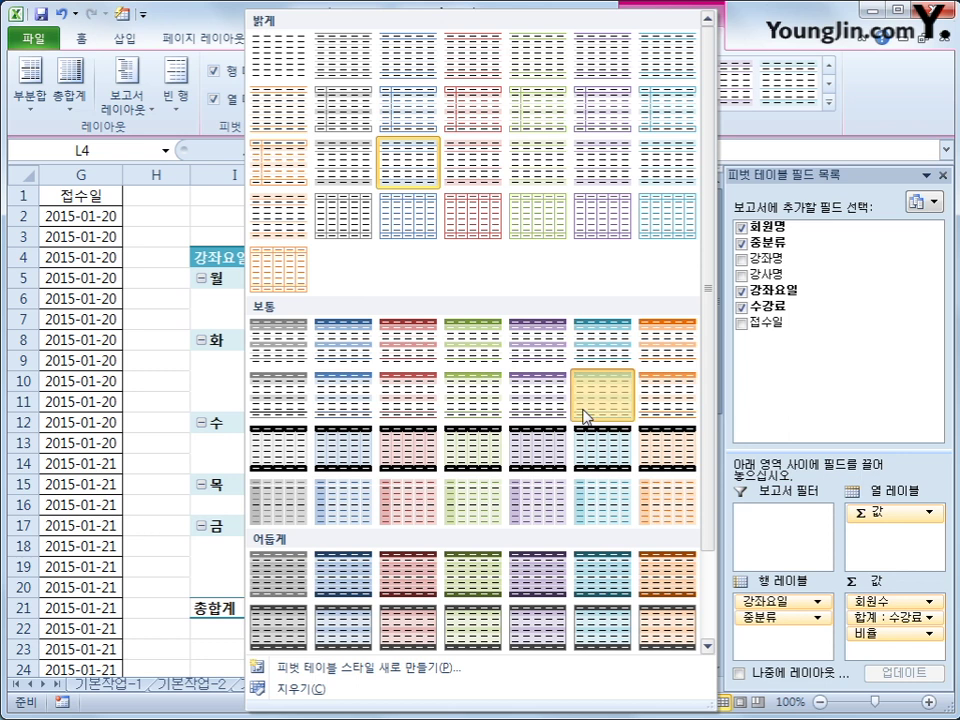
left_click(651, 445)
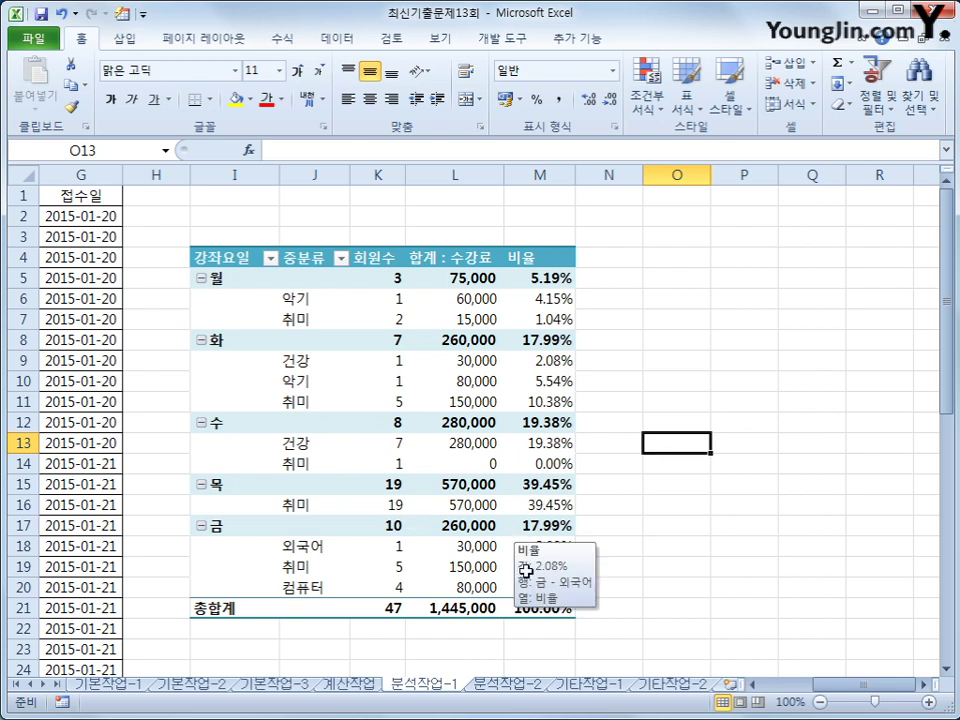
On the 분석작업-2 sheet, start recording a macro named 과목수강료할인, stored in 현재 통합 문서.
left_click(509, 686)
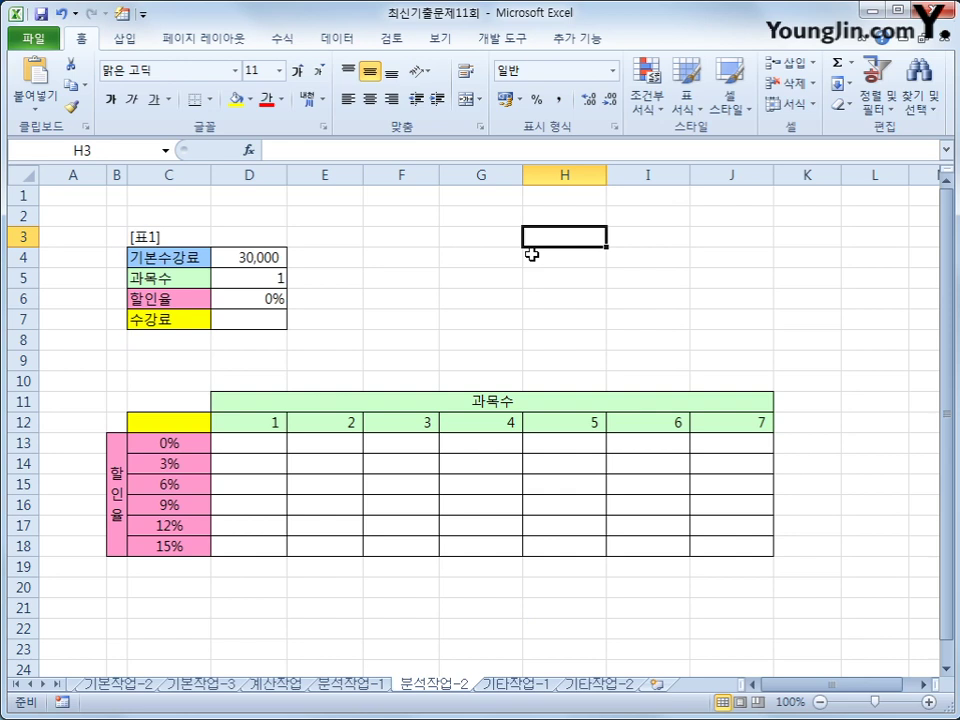
left_click(62, 702)
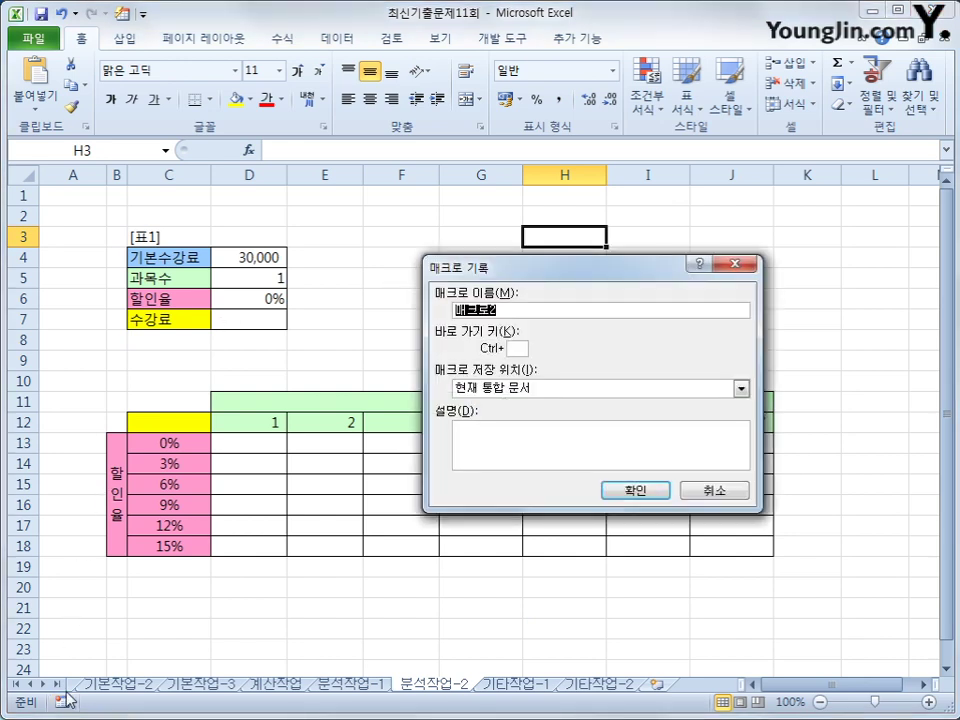
type("과목수강료할인")
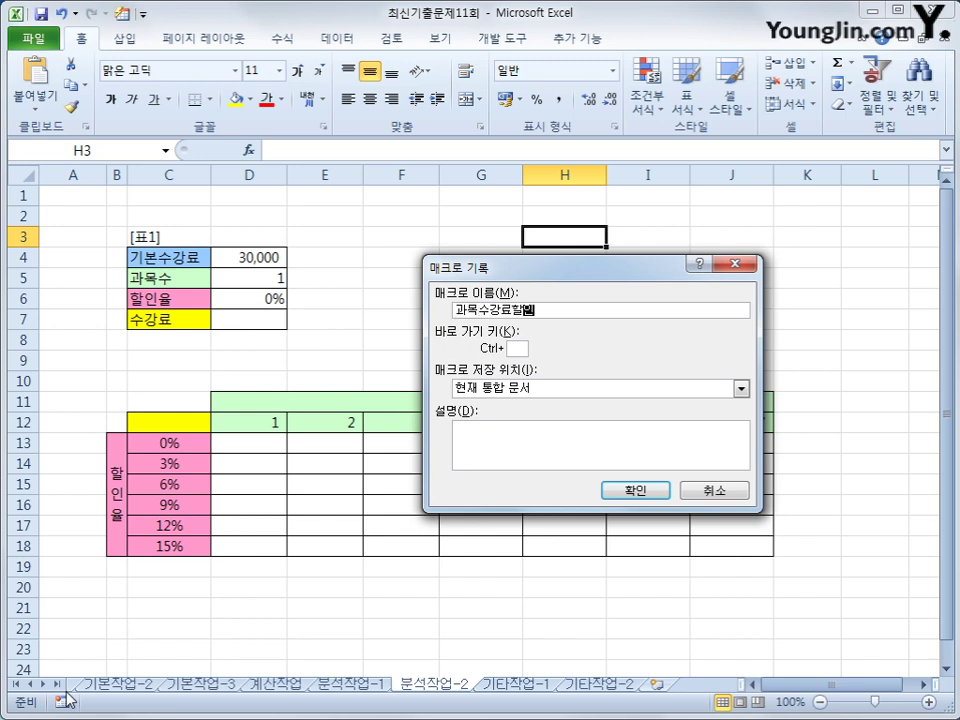
left_click(630, 490)
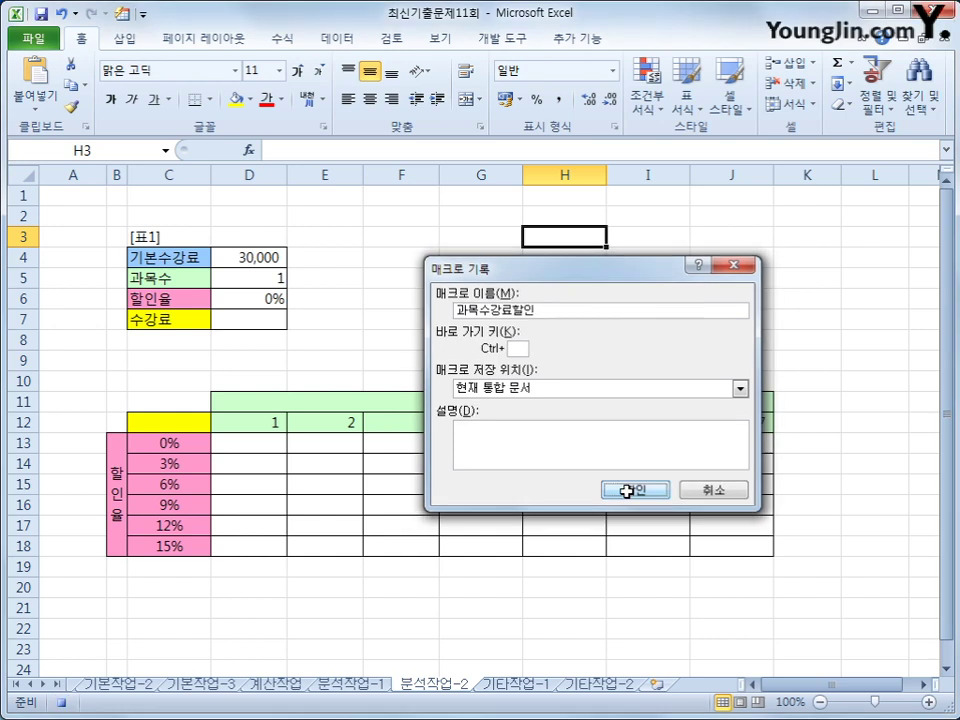
Enter the formula =D4*D5*(1-D6) in the 수강료 cell D7.
left_click(188, 424)
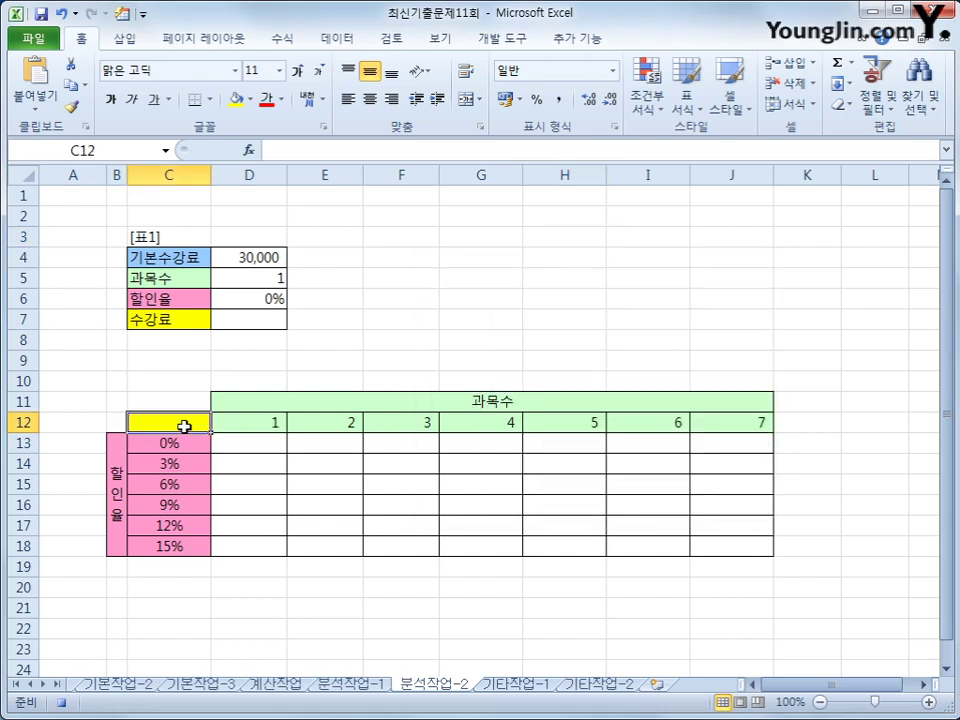
left_click(257, 317)
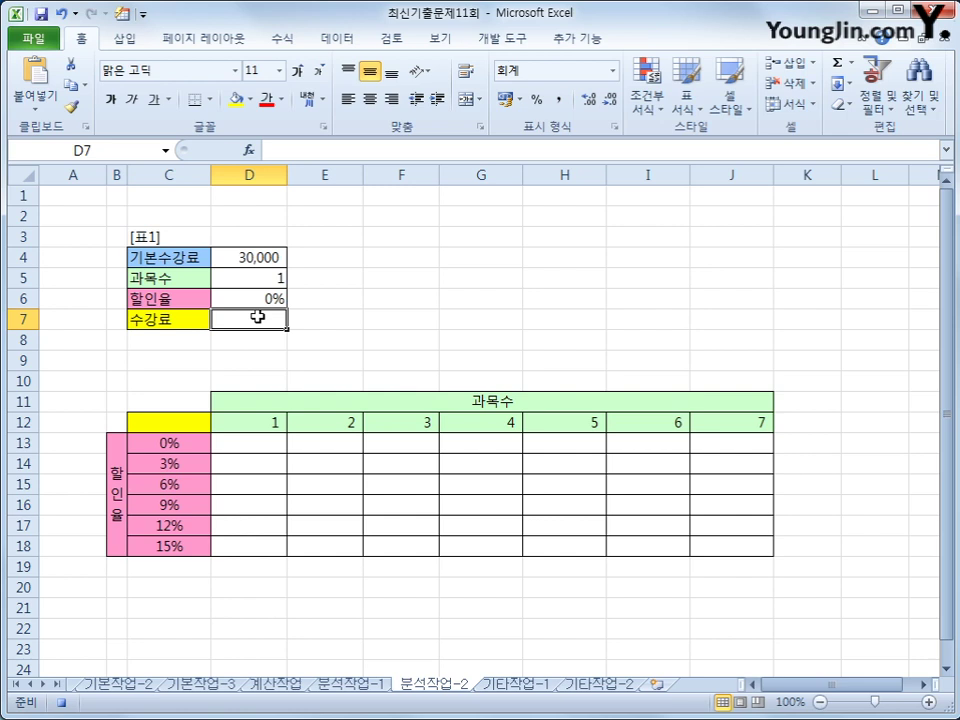
type("=")
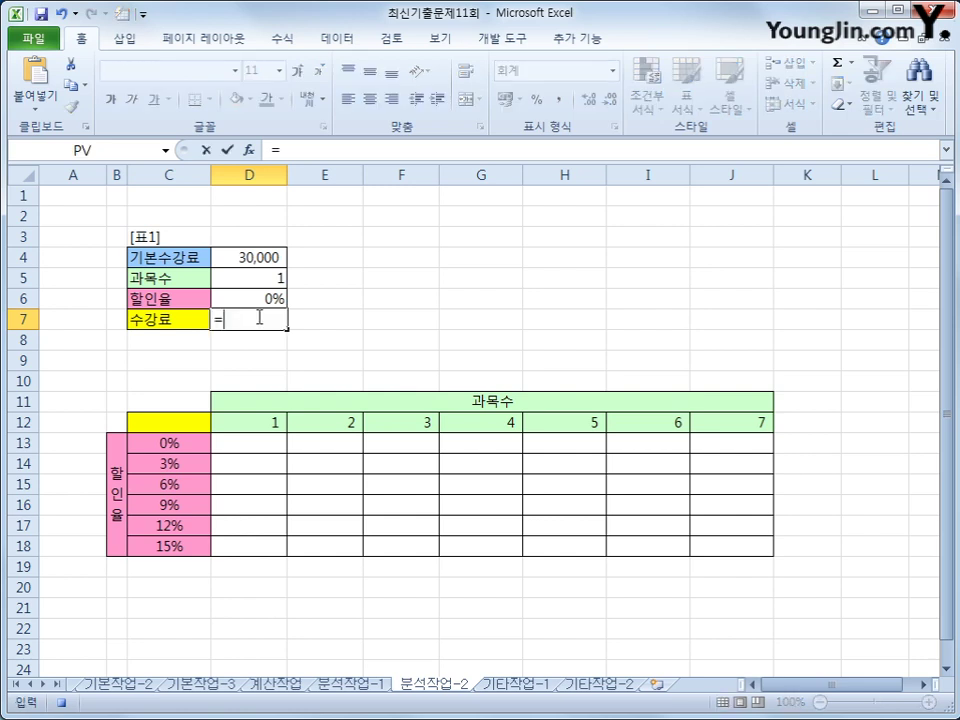
left_click(243, 263)
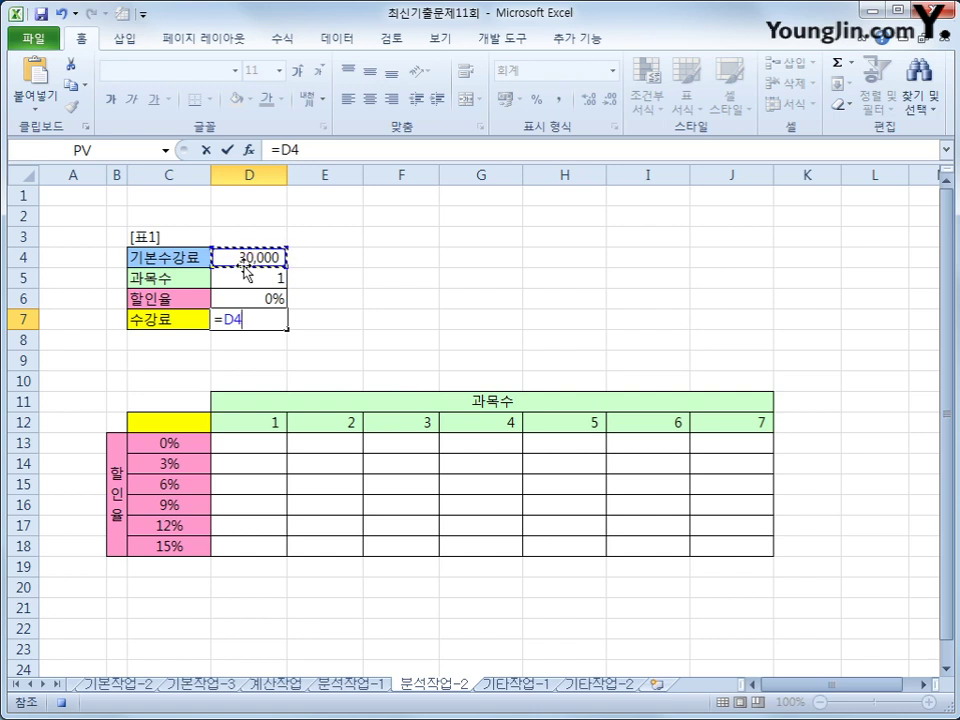
type("*")
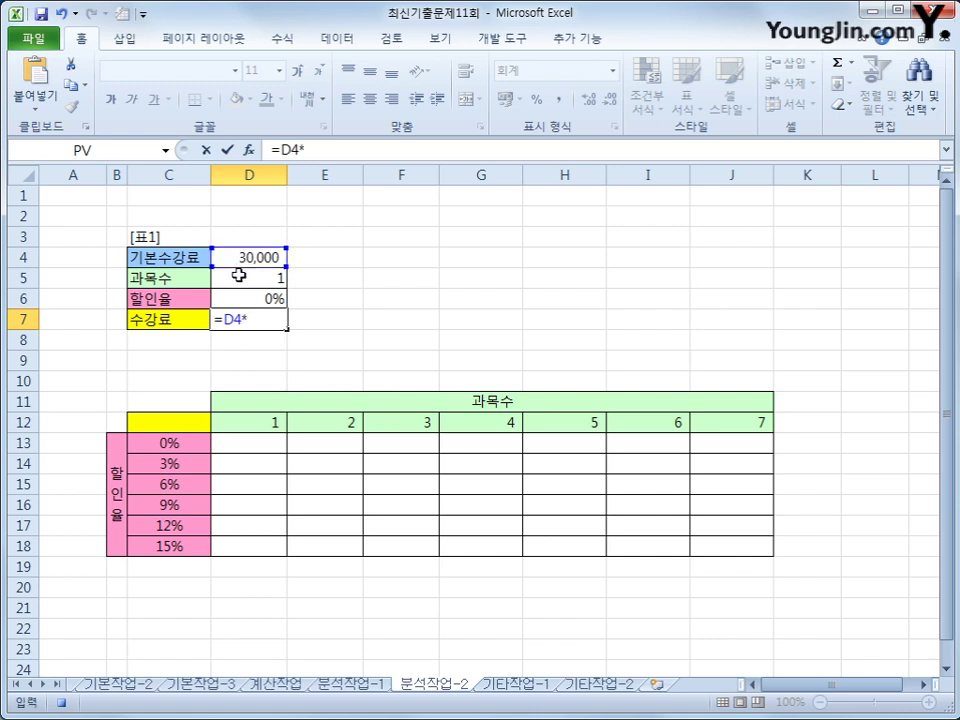
left_click(239, 275)
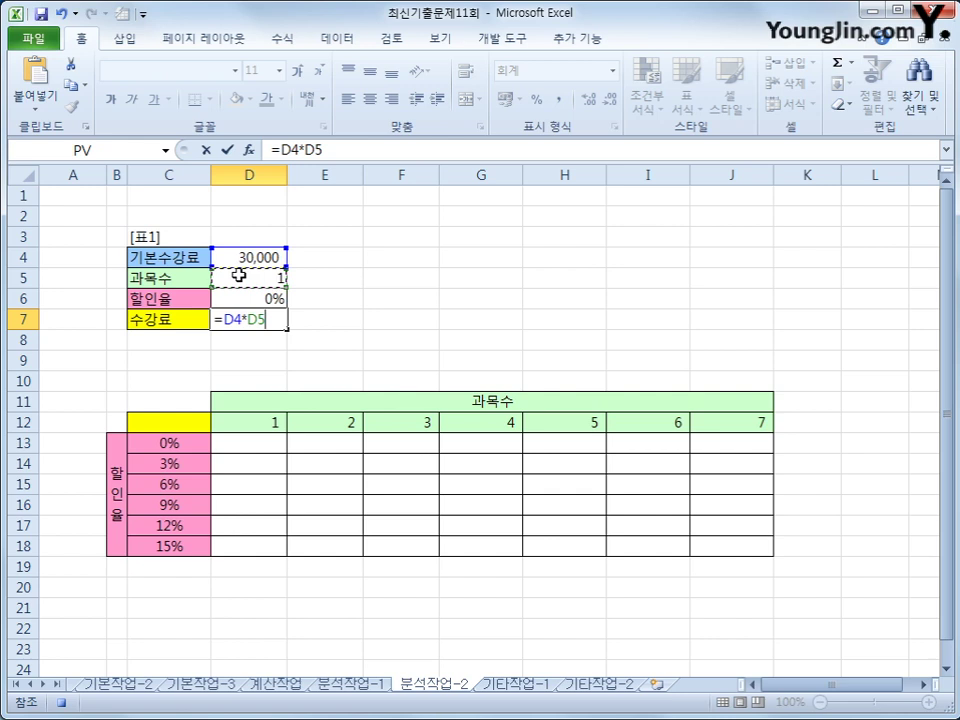
type("*")
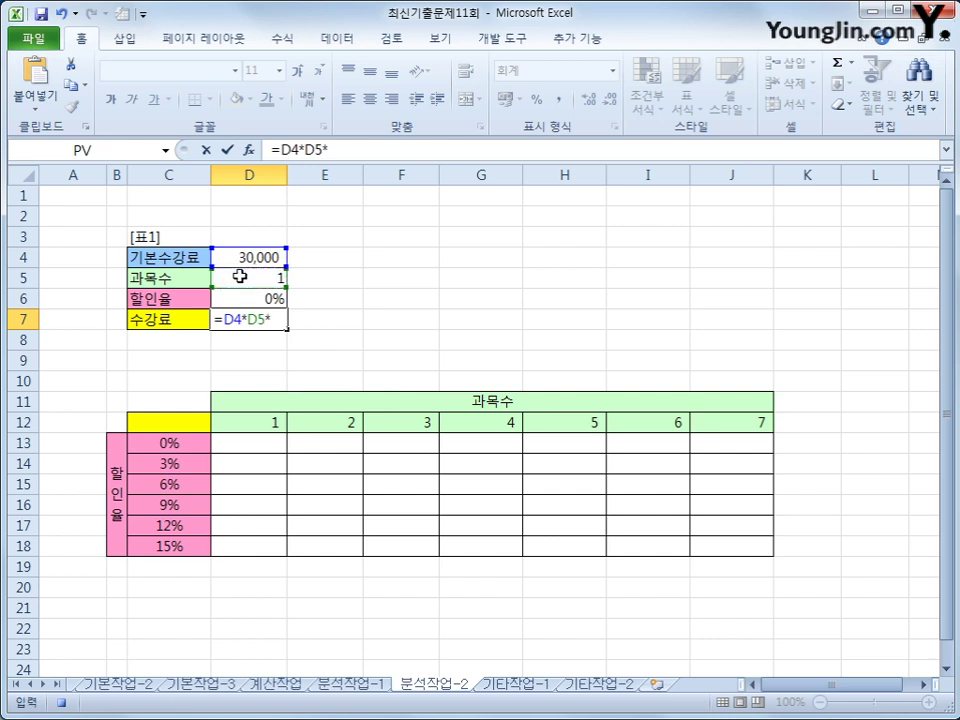
type("(1-")
key("Up")
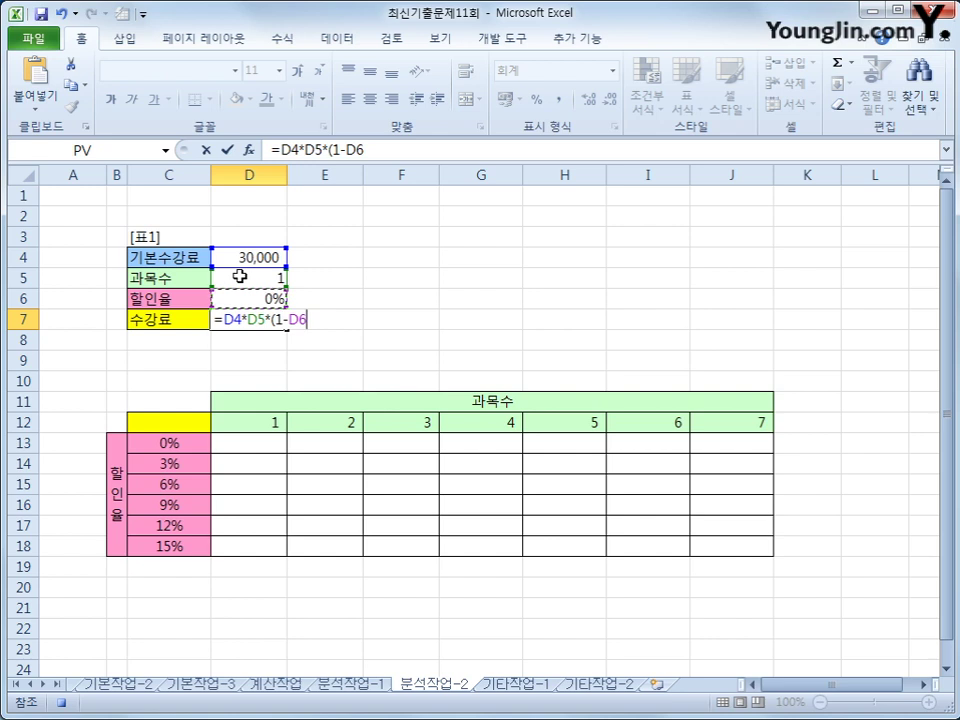
type(")")
key("Return")
key("Up")
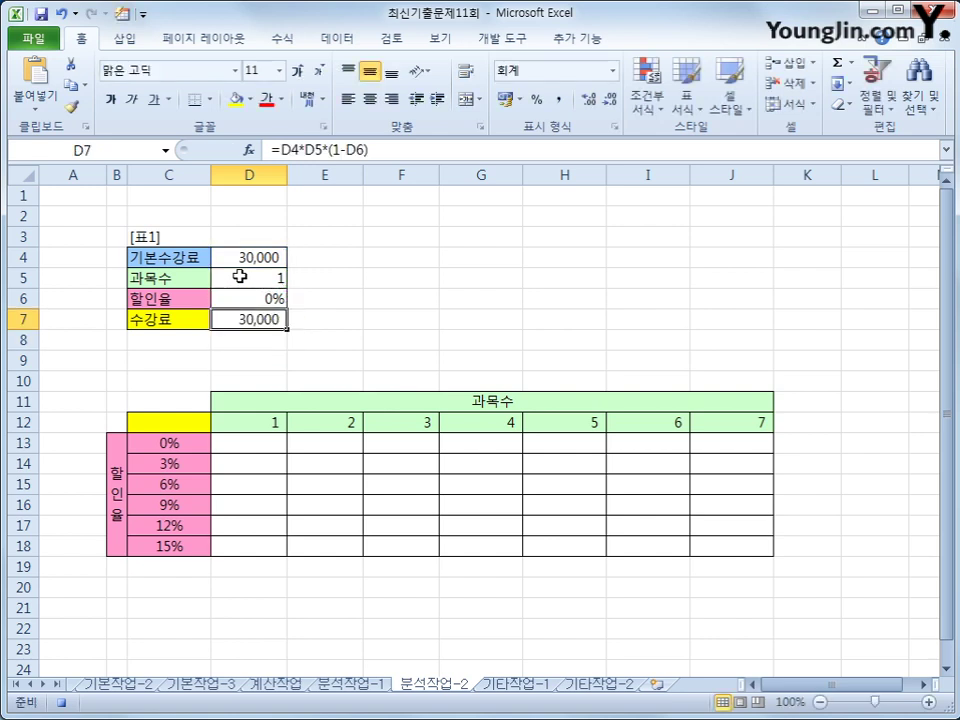
Link the yellow corner cell C12 of the discount table to the 수강료 result with =D7.
left_click(169, 421)
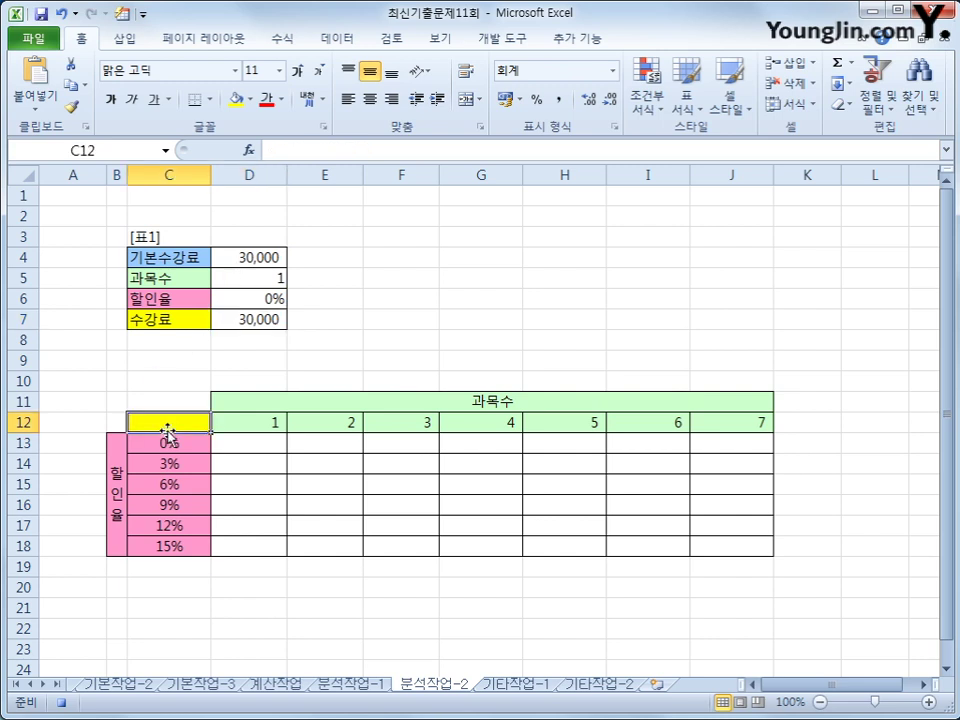
type("=")
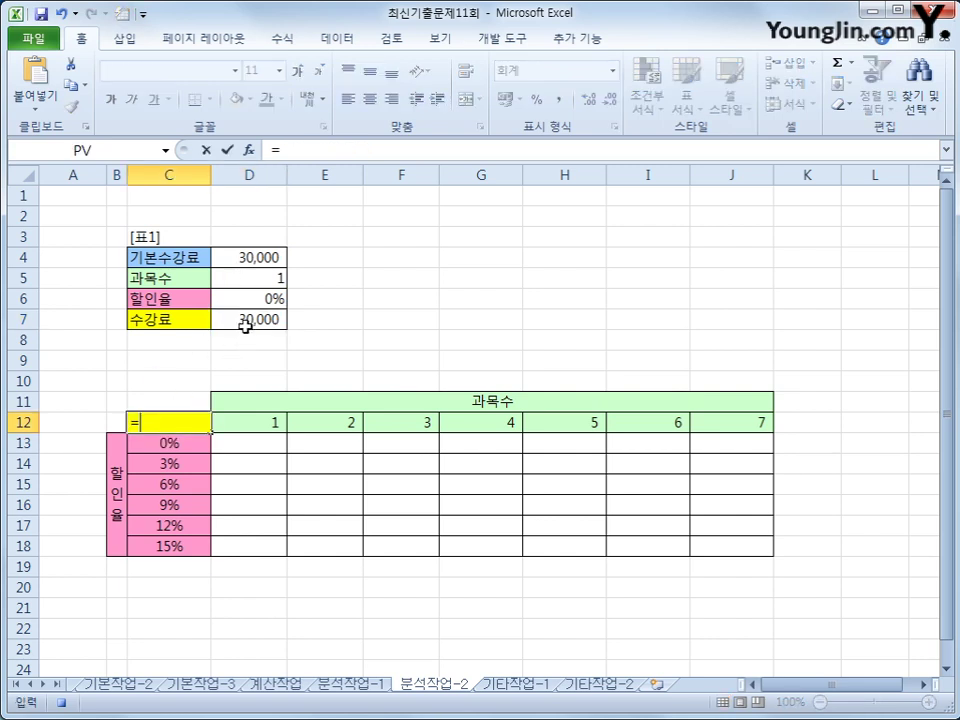
left_click(247, 321)
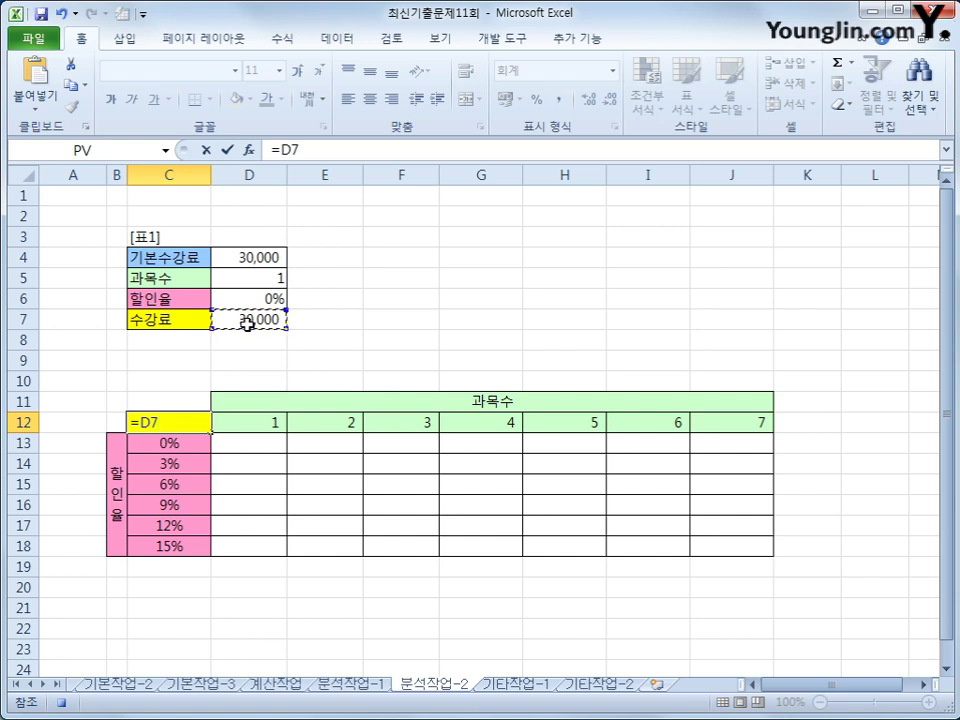
key("Return")
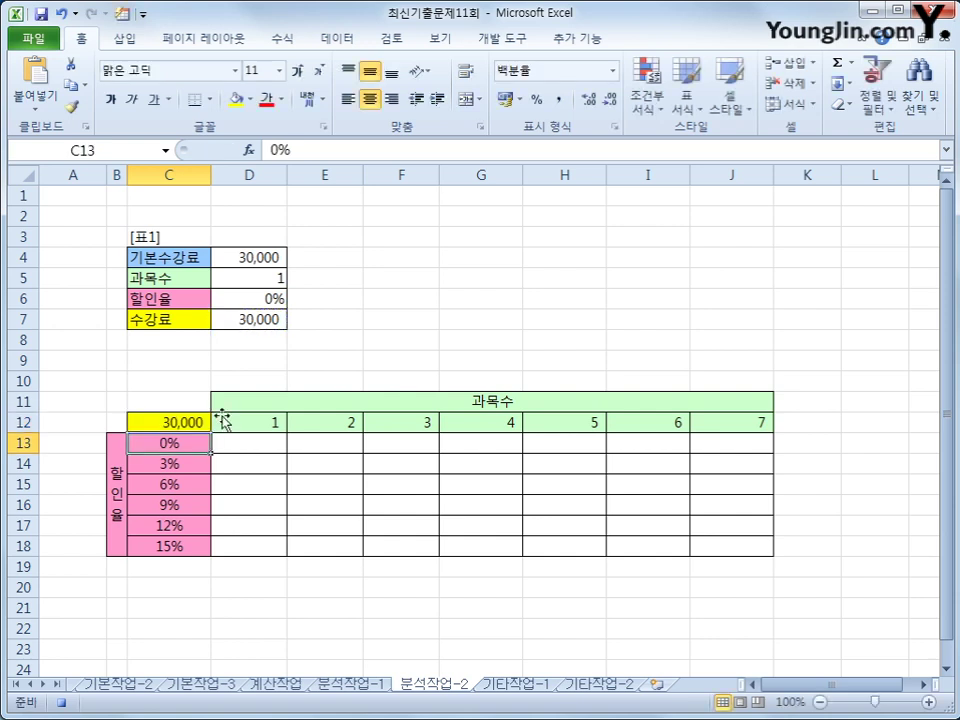
Create a 데이터 표 on C12:J18 with row input cell $D$5 and column input cell $D$6, then deselect the range.
left_click_drag(189, 422, 726, 544)
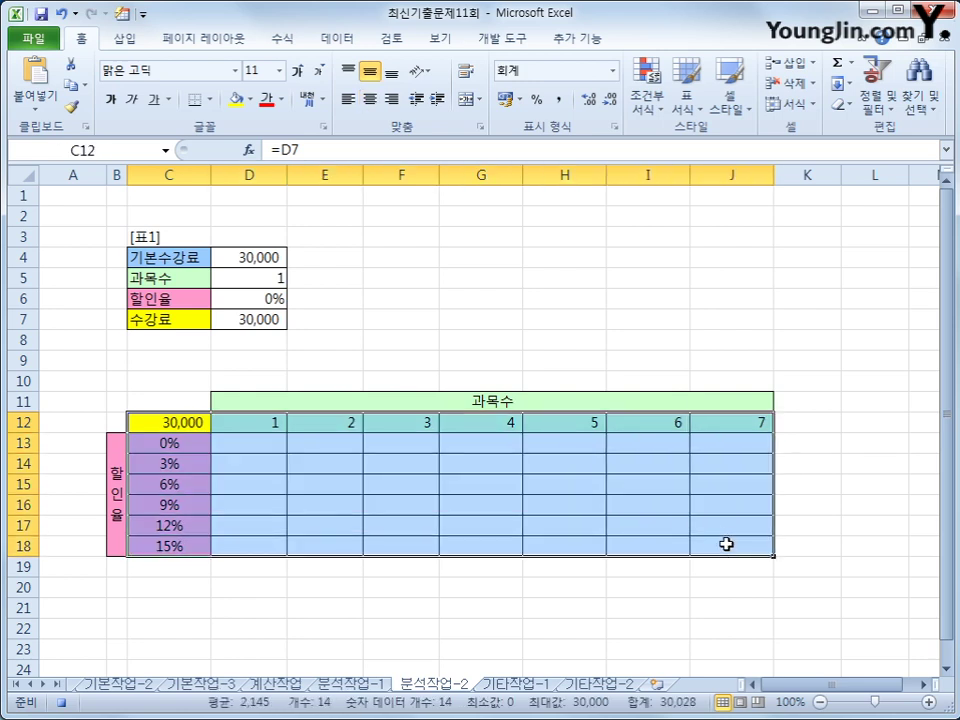
left_click(337, 39)
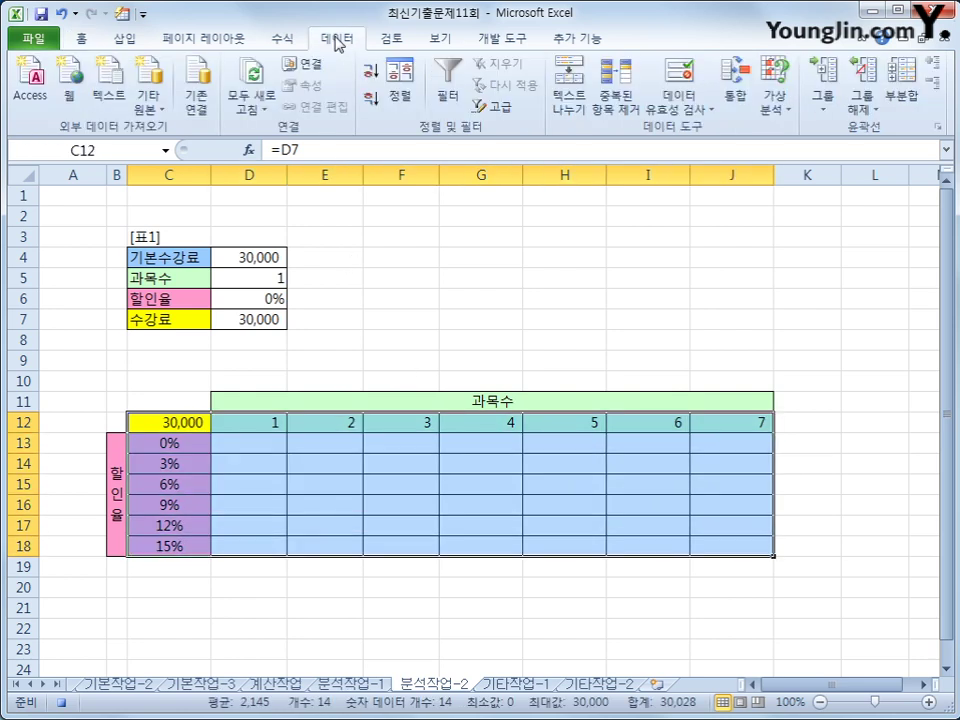
left_click(775, 103)
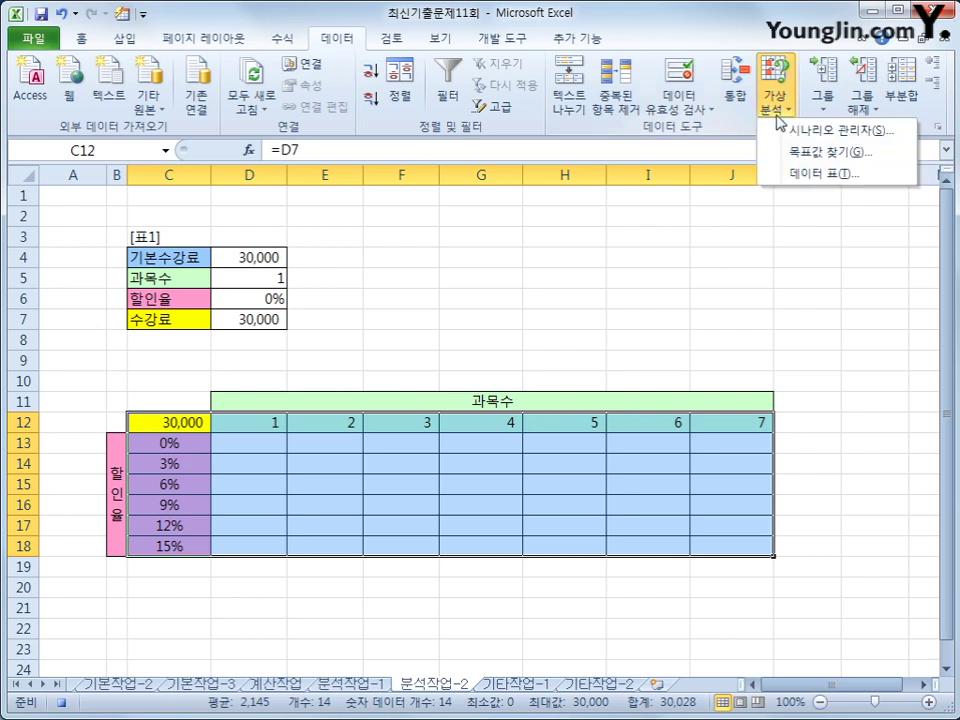
left_click(798, 175)
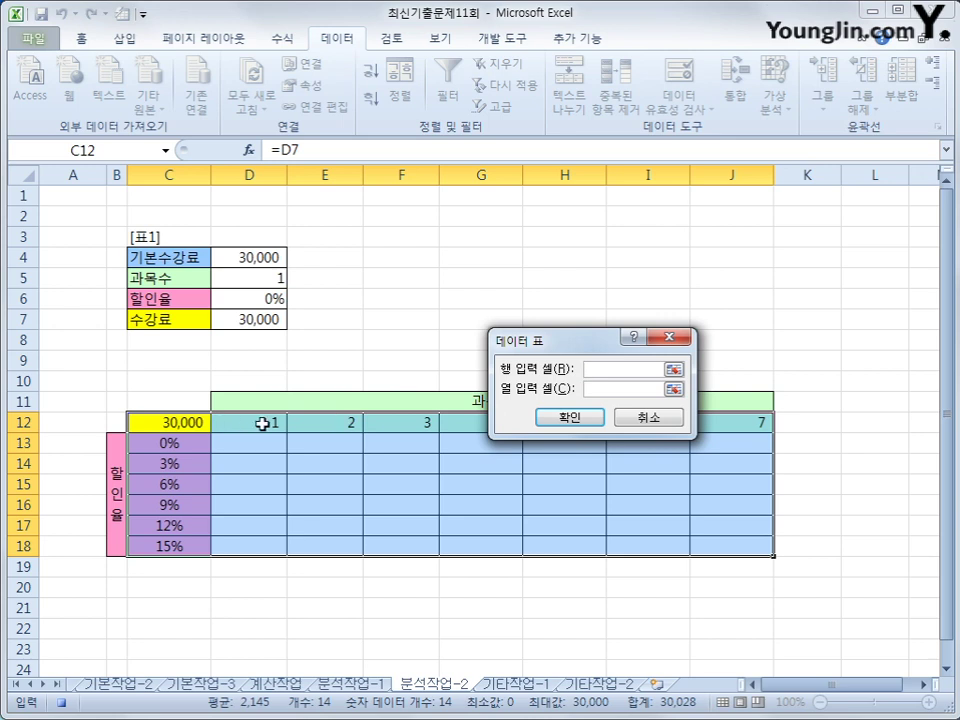
left_click_drag(583, 343, 557, 235)
left_click(272, 277)
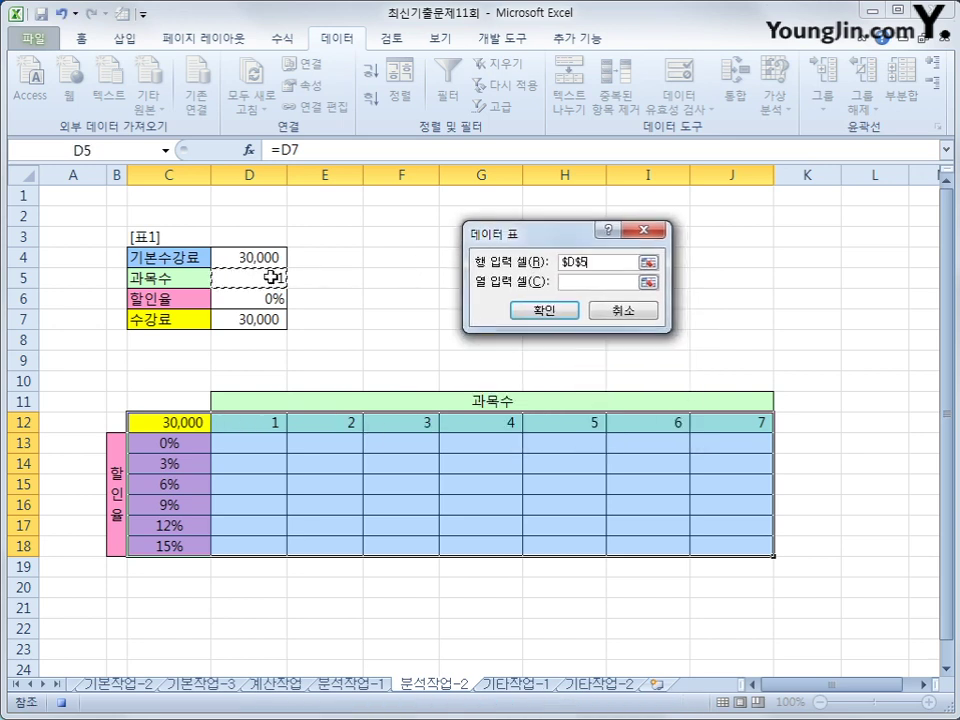
left_click(612, 281)
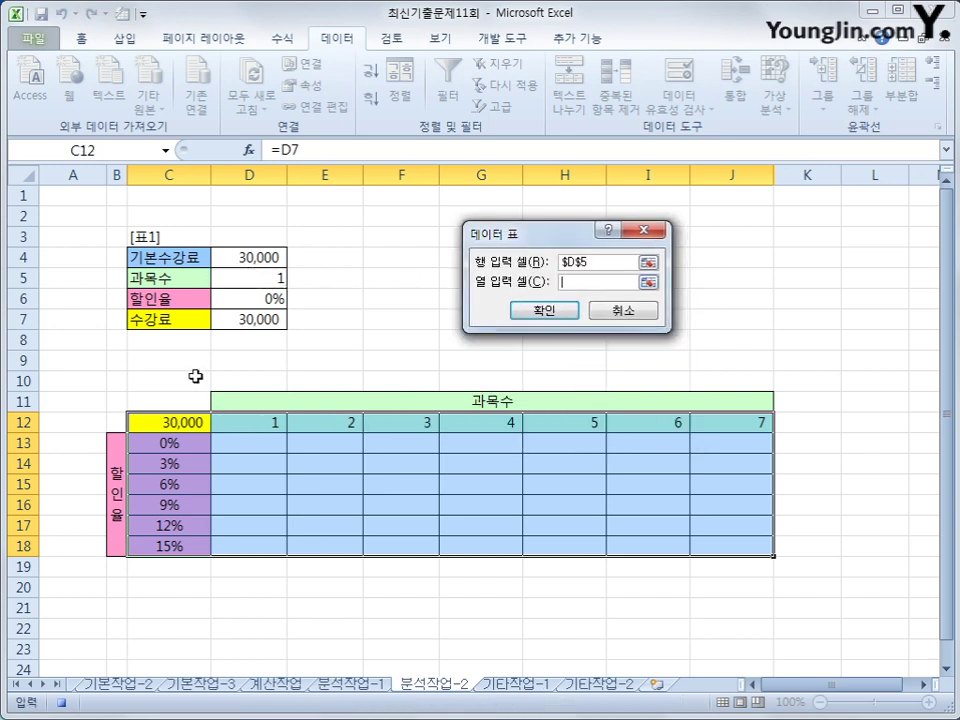
left_click(257, 302)
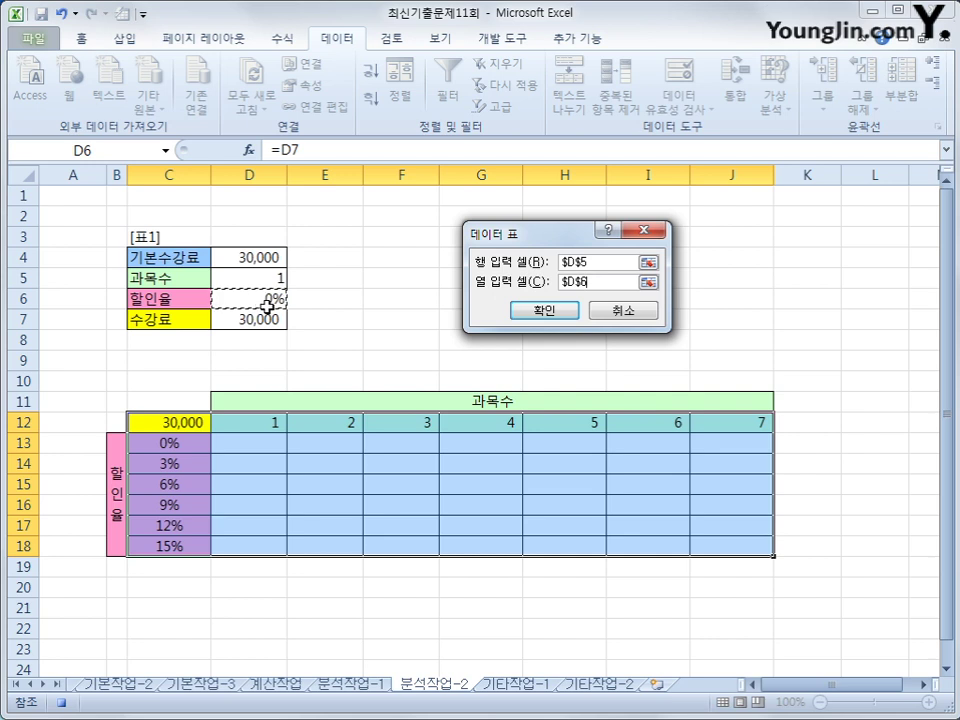
left_click(529, 311)
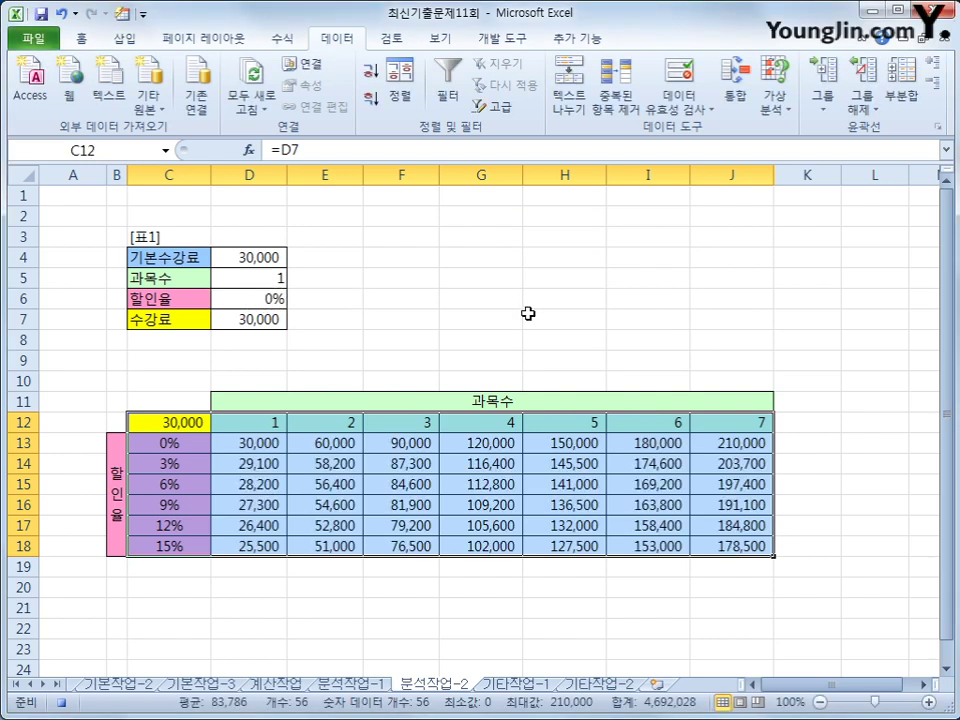
left_click(729, 540)
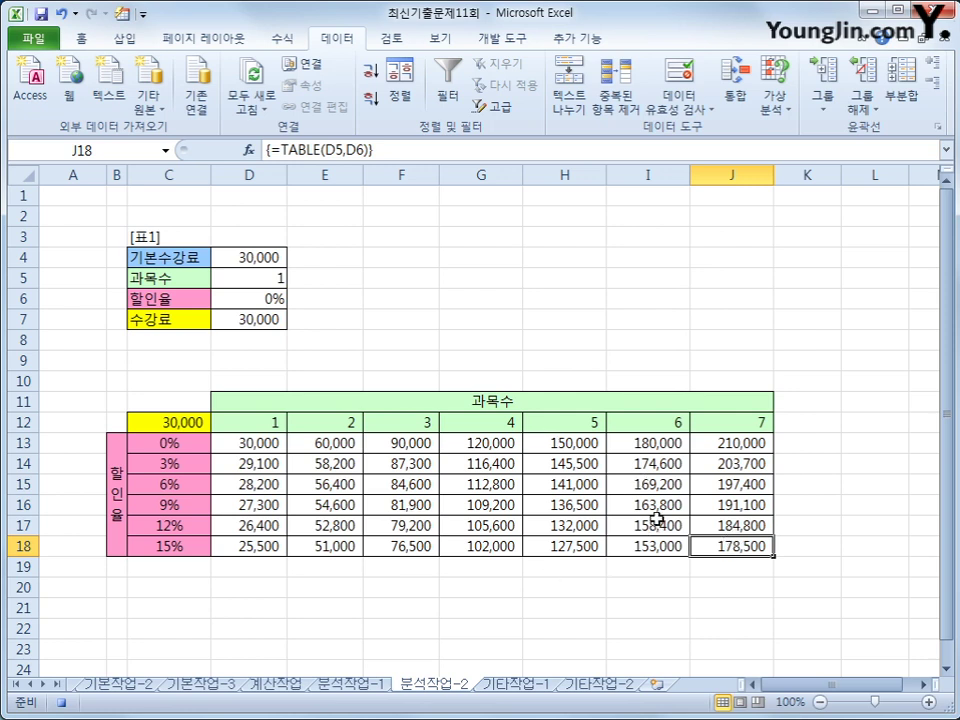
Stop recording the macro and select an empty cell outside the tables.
left_click(486, 42)
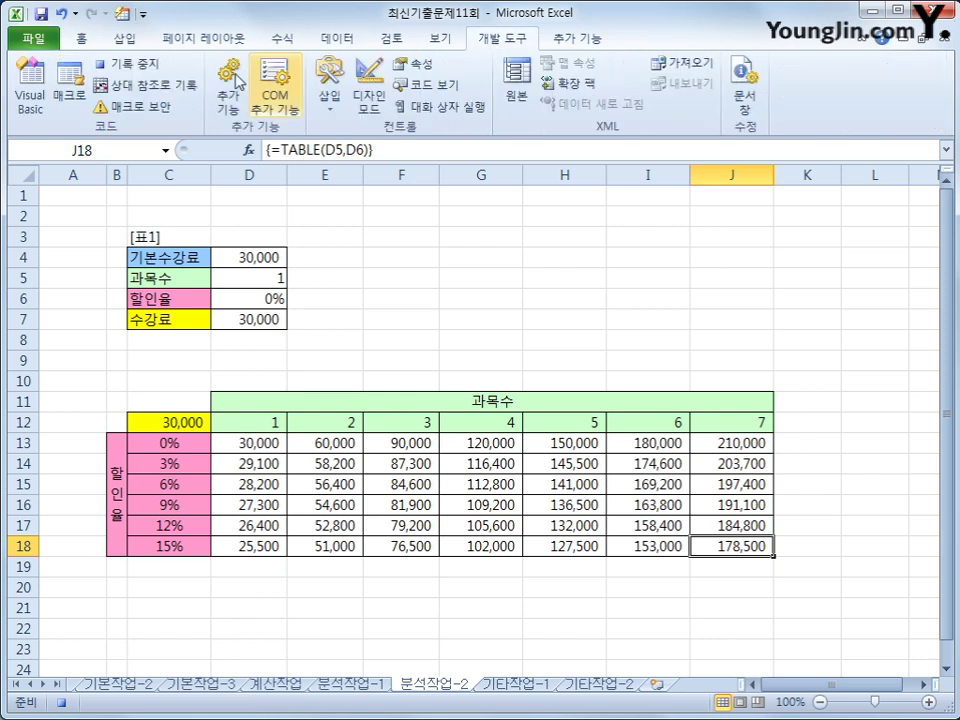
left_click(135, 70)
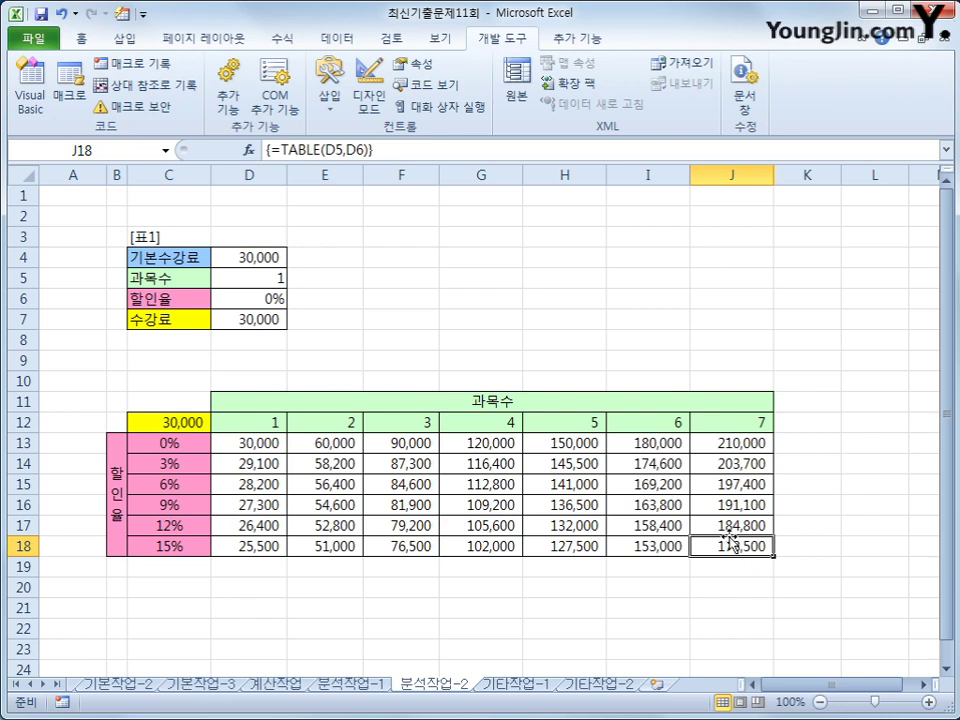
left_click(630, 320)
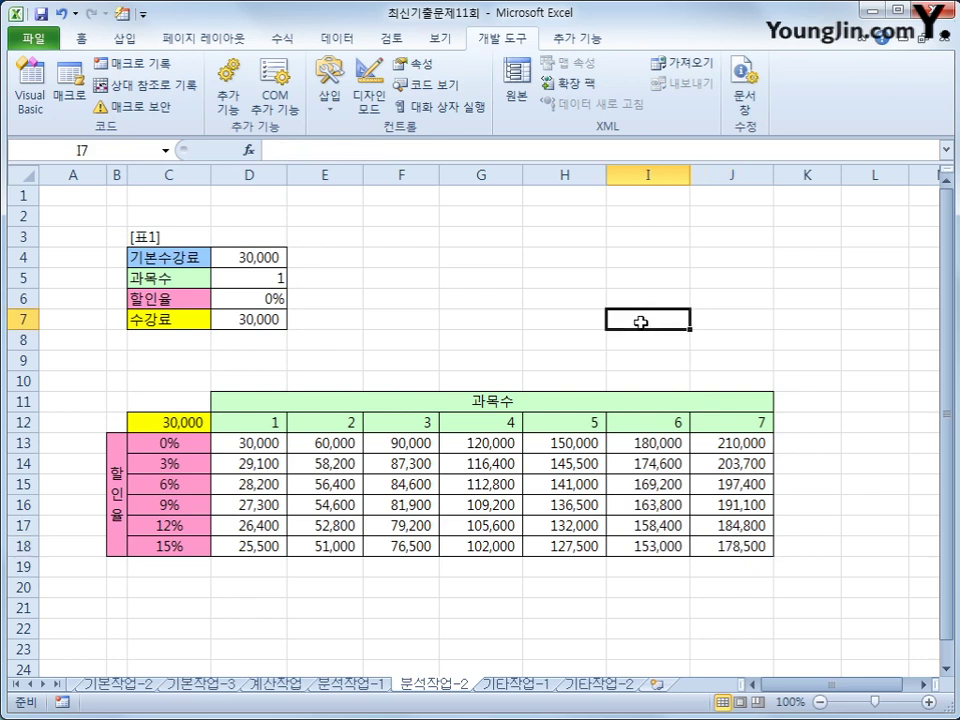
Draw a 모서리가 접힌 도형 over F4:G6, about 1.75 cm high and 4.5 cm wide, containing the text 수강료할인.
left_click(122, 40)
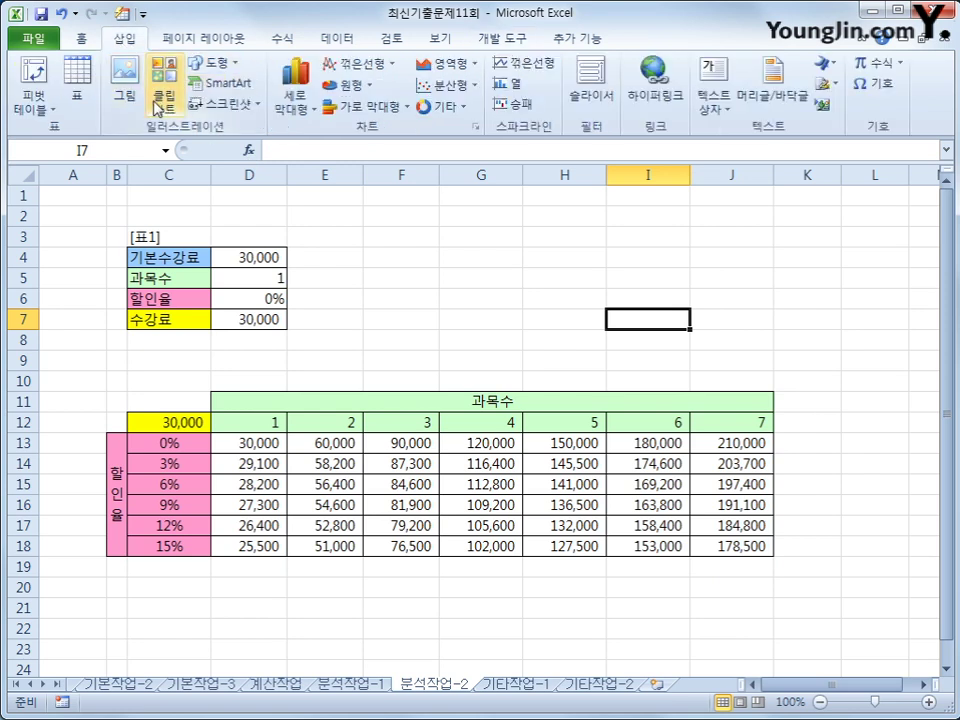
left_click(215, 63)
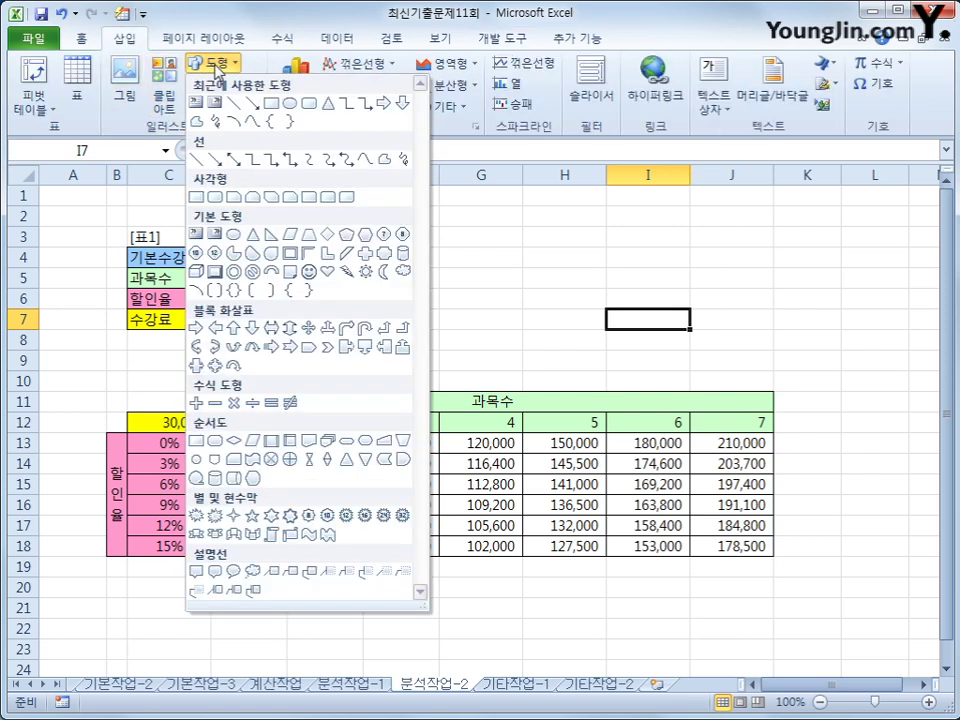
left_click(287, 272)
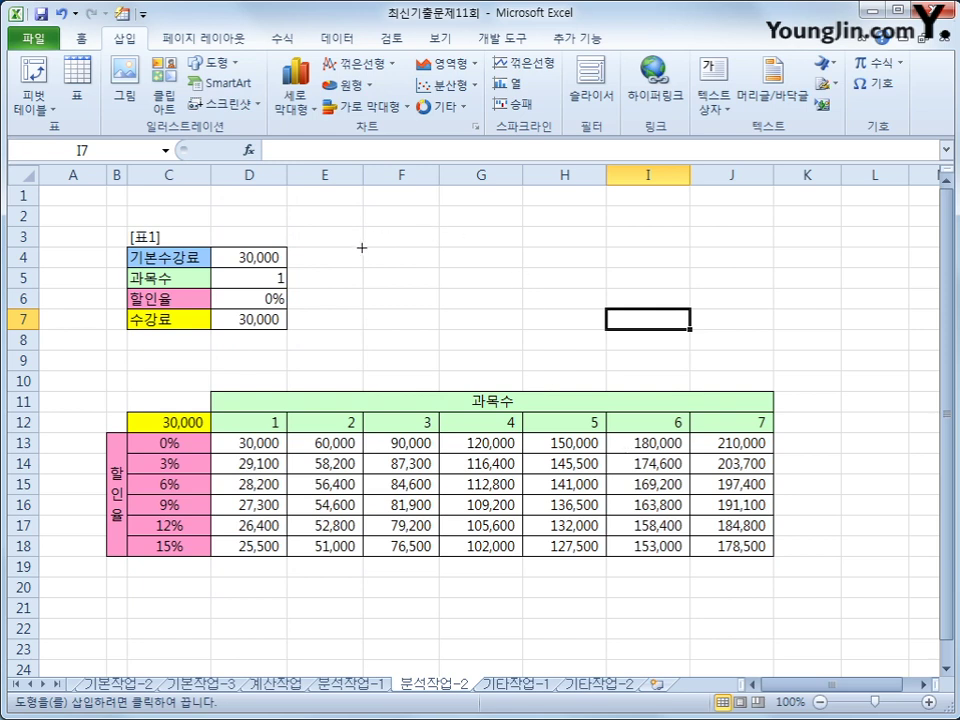
mouse_move(361, 247)
left_mouse_down()
mouse_move(471, 293)
mouse_move(499, 291)
mouse_move(503, 307)
left_mouse_up()
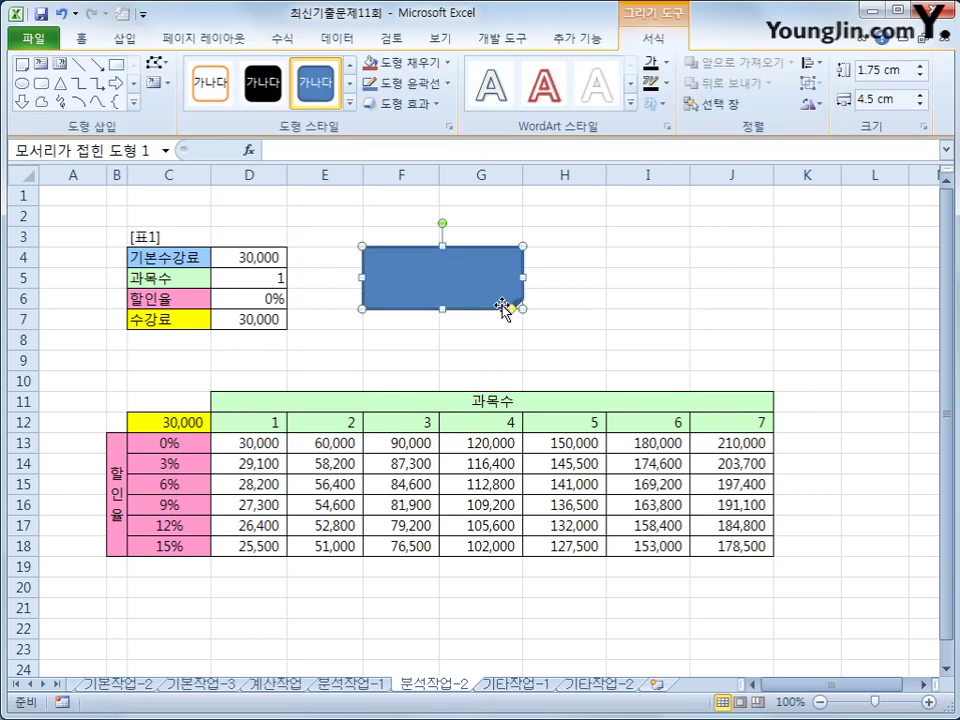
type("수강")
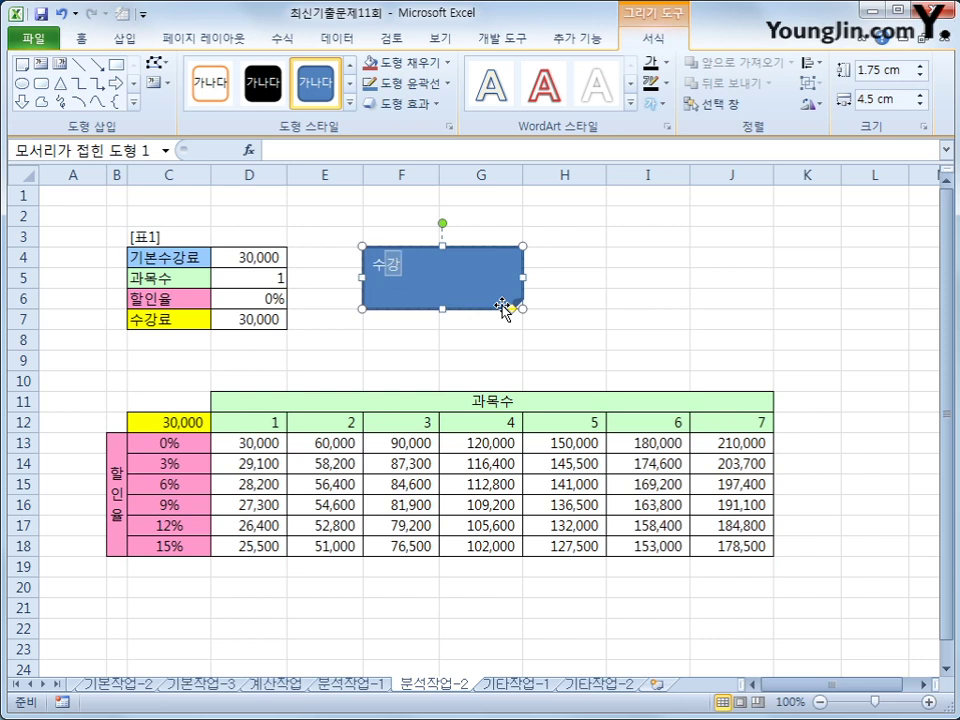
type("료ㅎ할인")
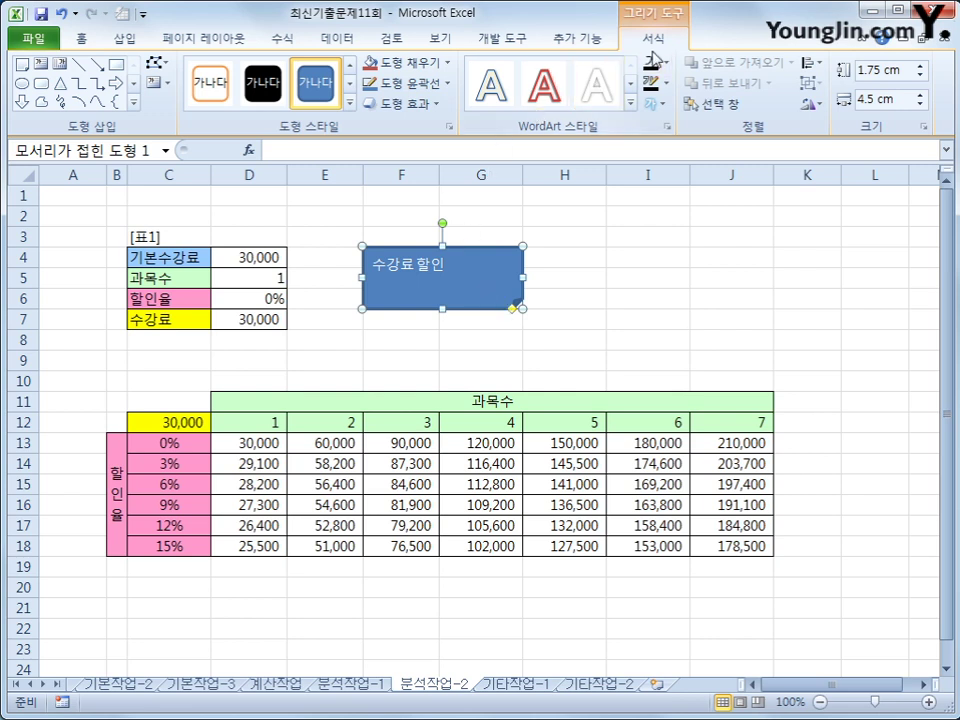
Fill the 수강료할인 shape with the standard purple colour and centre its text both vertically and horizontally.
left_click(422, 63)
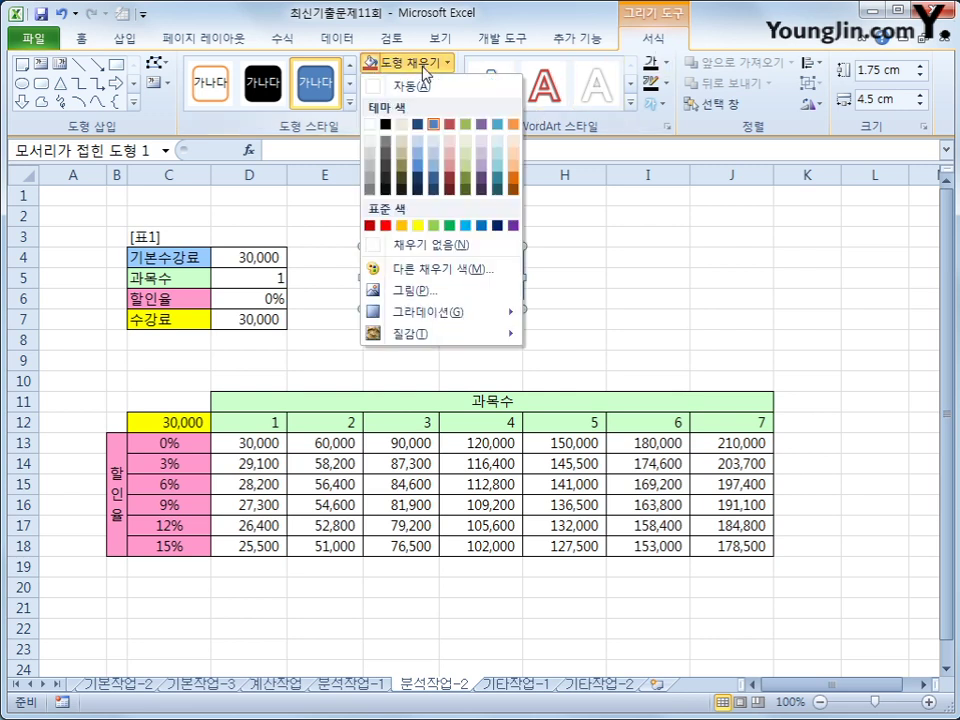
left_click(513, 229)
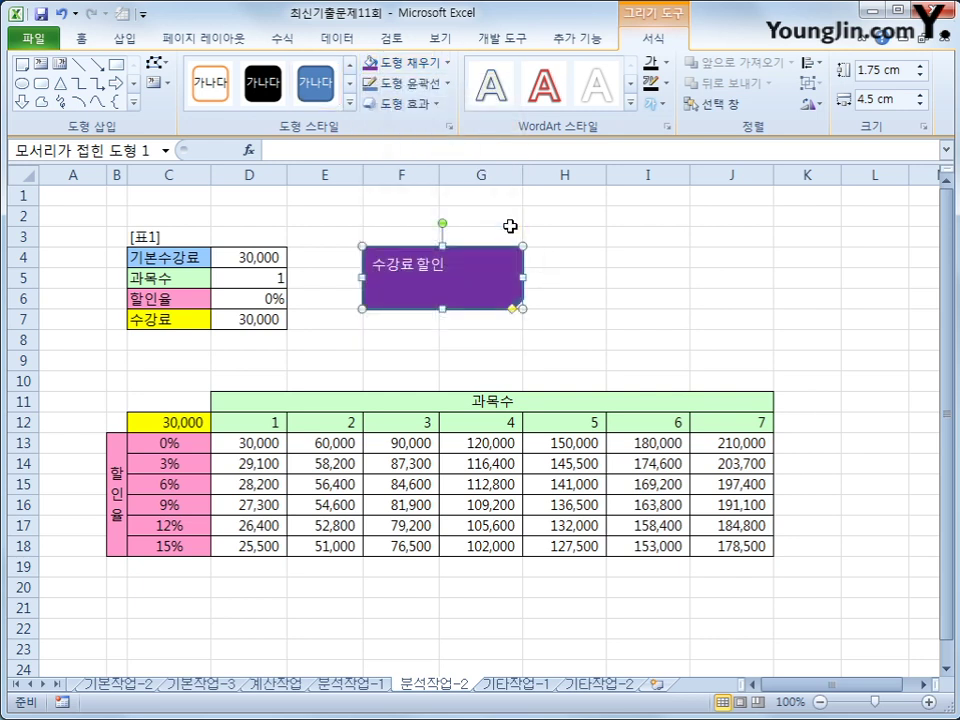
left_click(87, 41)
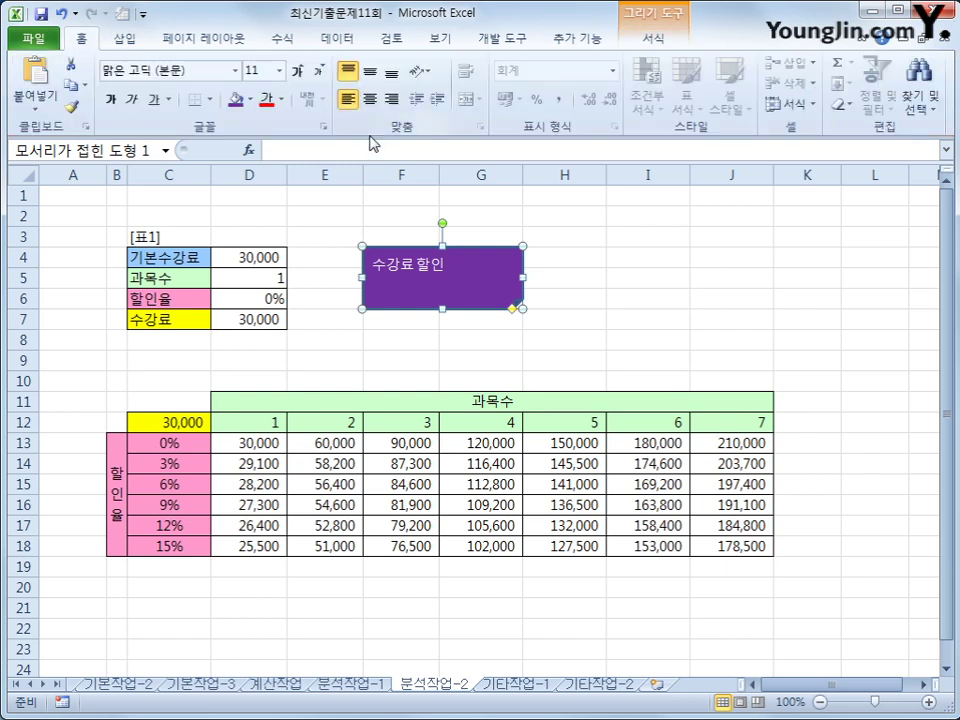
left_click(370, 72)
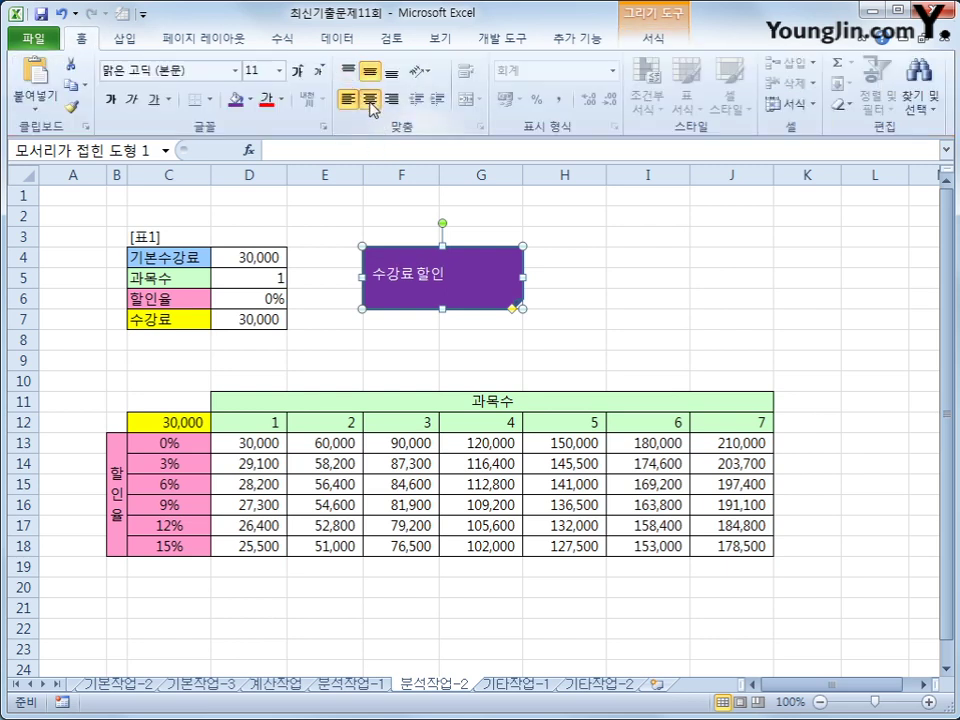
left_click(370, 100)
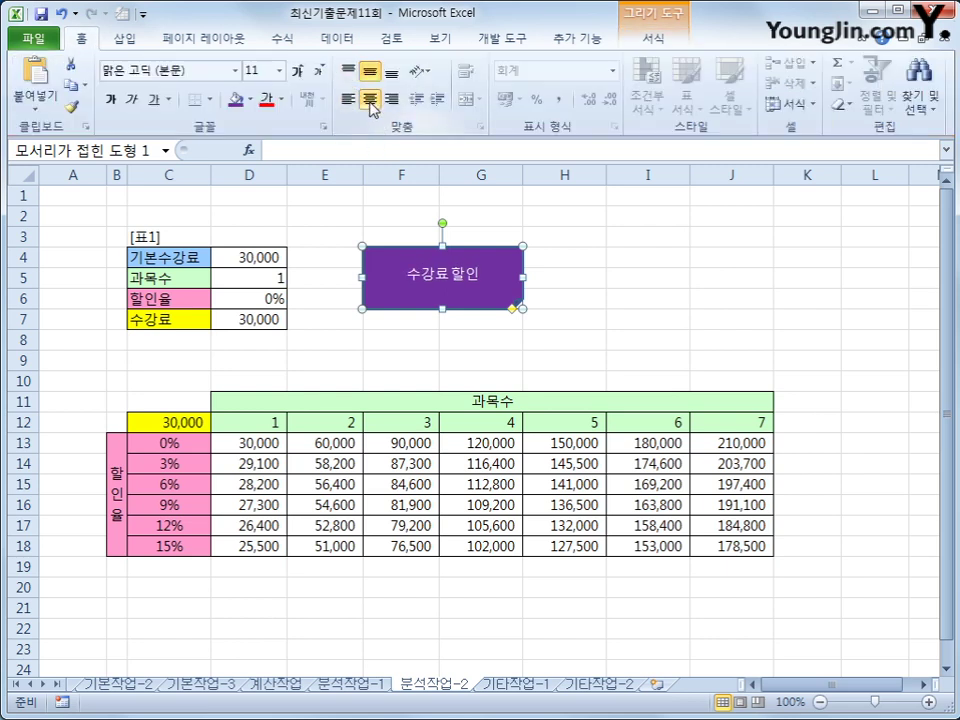
Assign the 과목수강료할인 macro to the purple 수강료할인 shape.
right_click(484, 297)
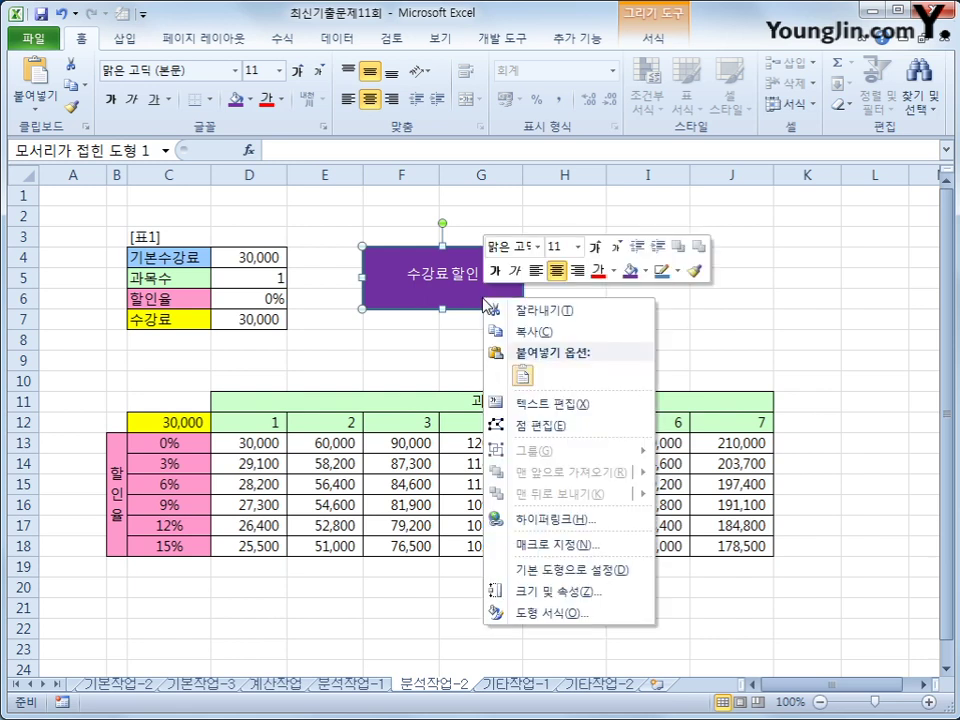
left_click(573, 545)
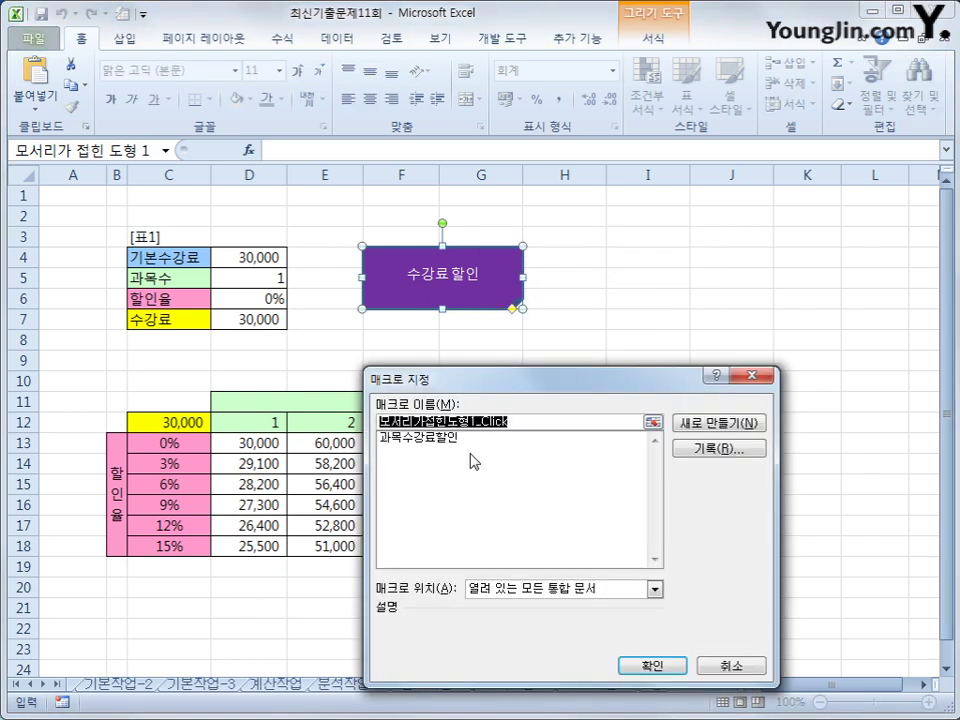
left_click(440, 437)
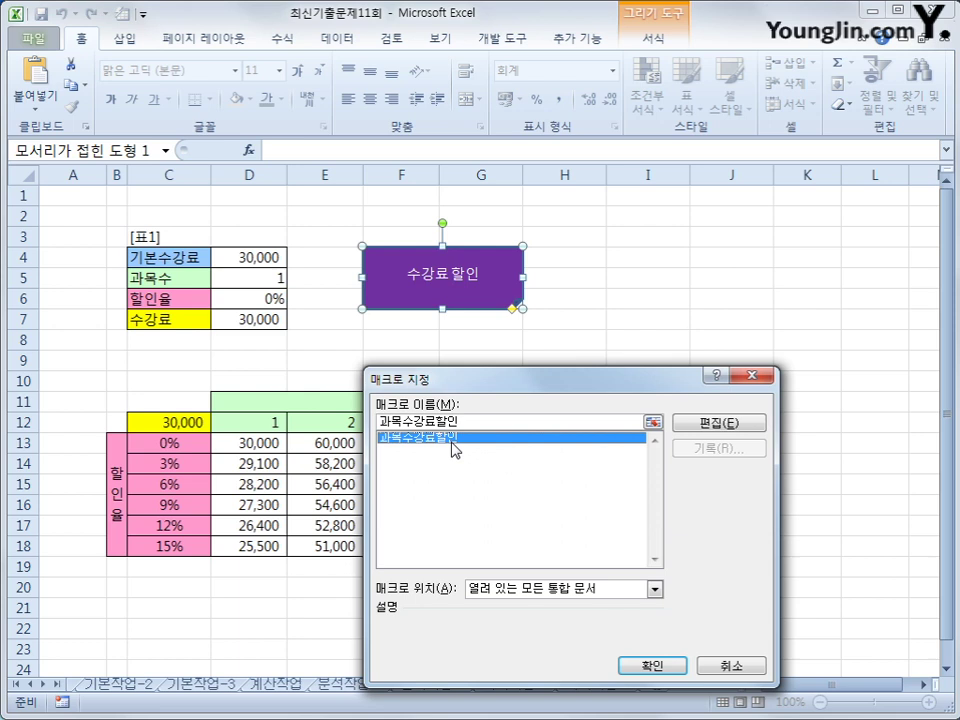
left_click(643, 665)
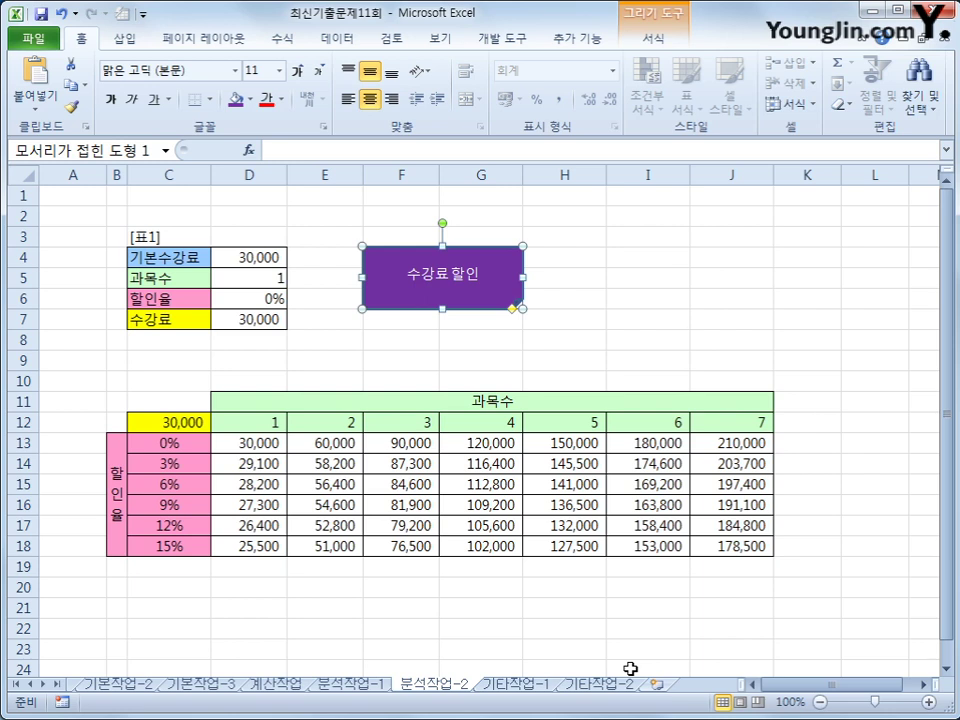
On the 기타작업-1 sheet, copy the 합계 data in E3:E8 and paste it into the doughnut chart as a new series.
left_click(540, 682)
left_click(745, 500)
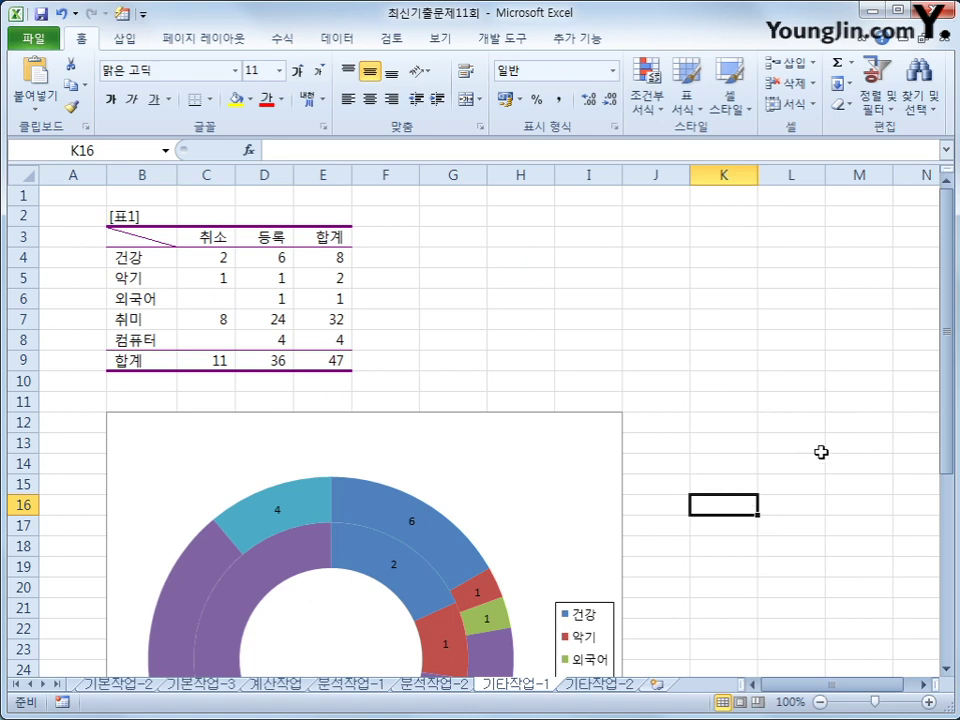
left_click(540, 456)
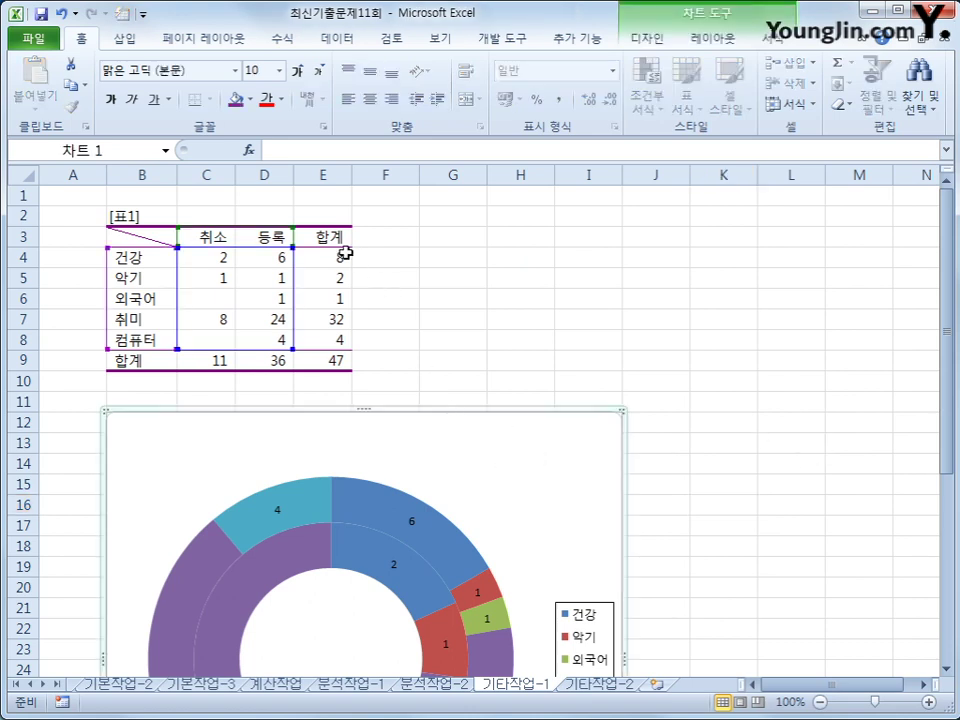
left_click_drag(336, 240, 344, 339)
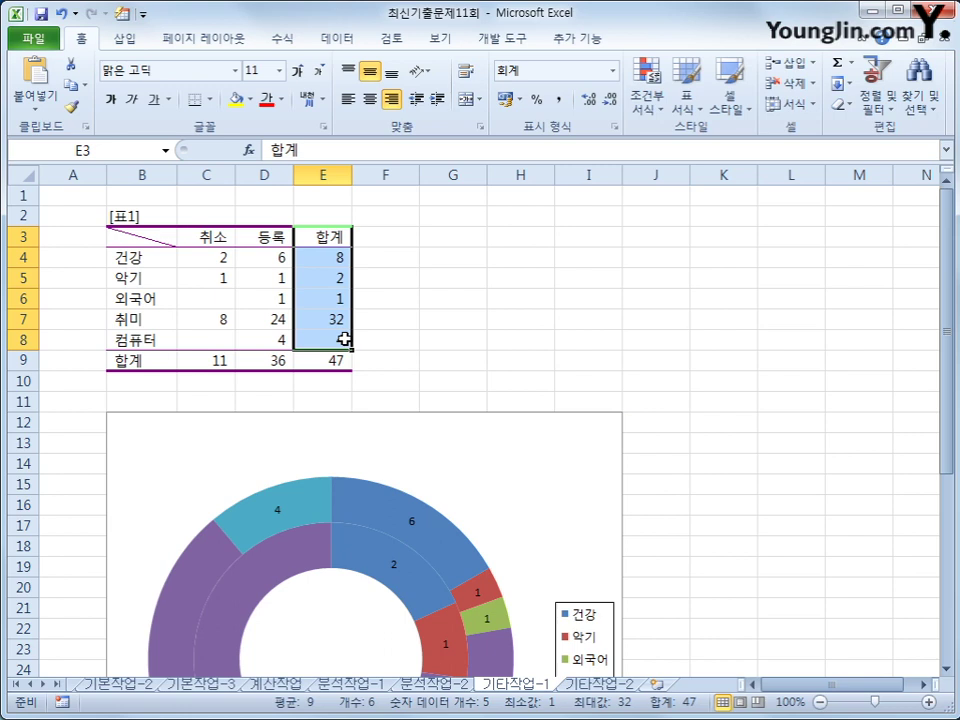
key("ctrl+c")
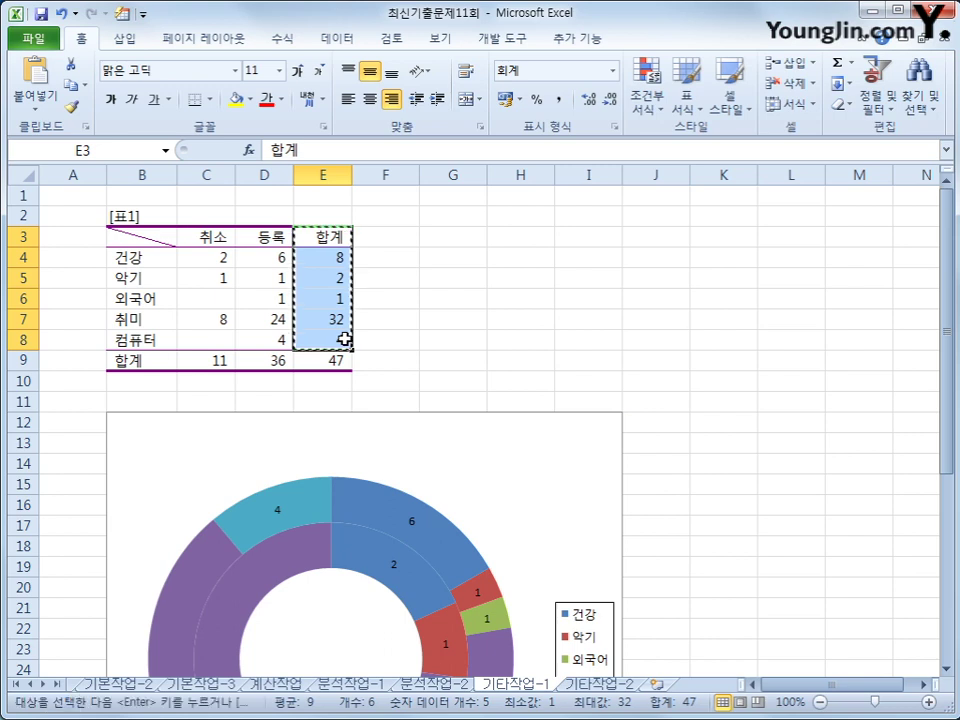
left_click(528, 478)
key("ctrl+v")
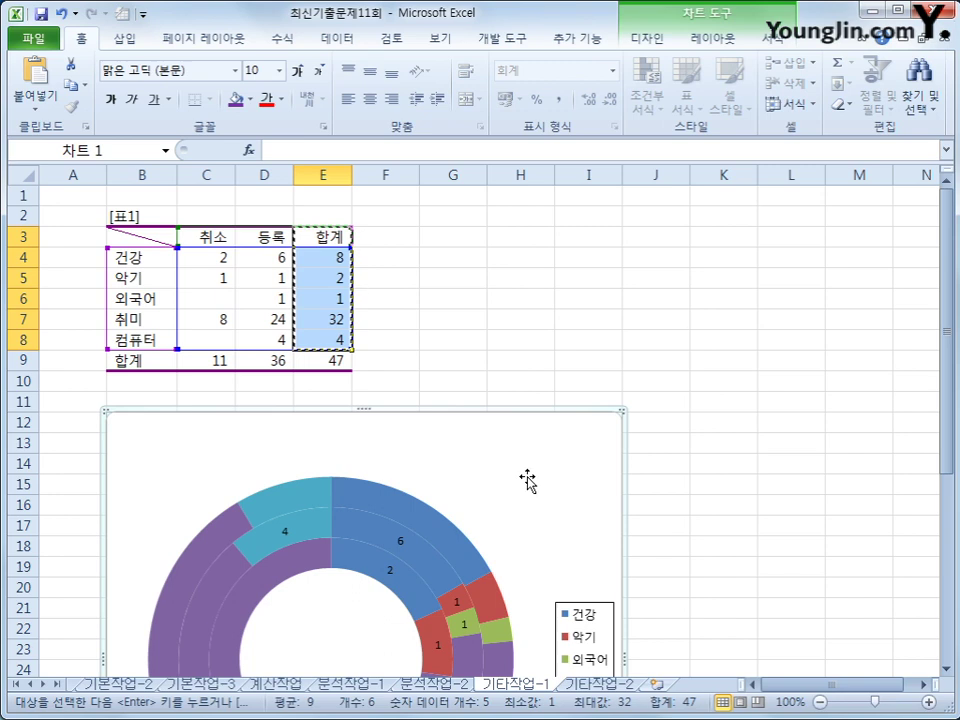
Add data labels to the outermost ring, the 합계 series, of the doughnut chart.
scroll(528, 479, "down", 2)
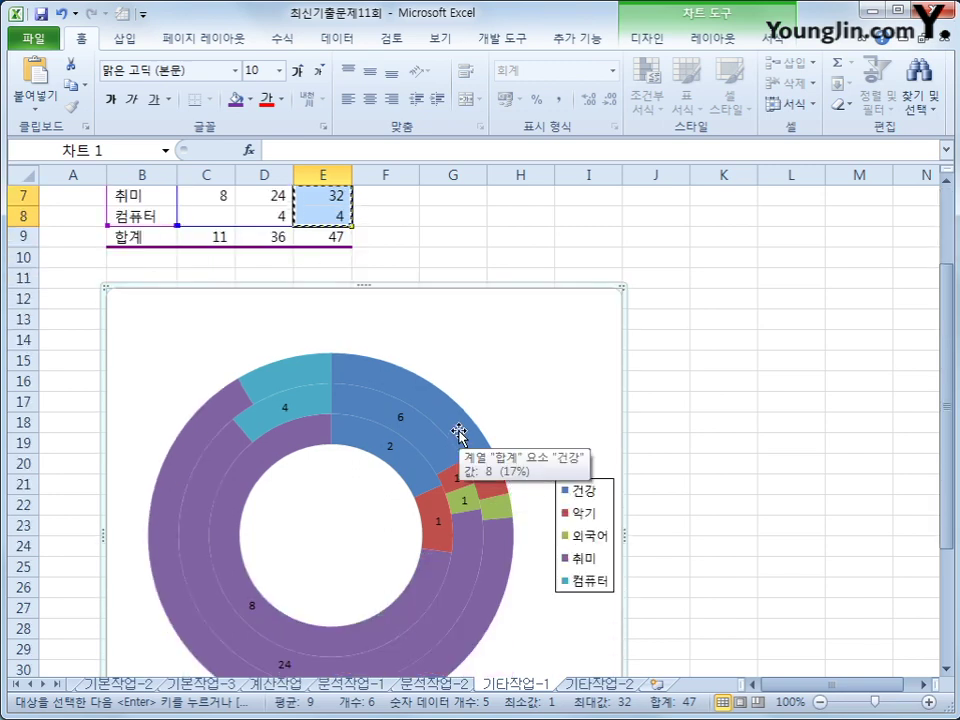
scroll(470, 405, "up", 1)
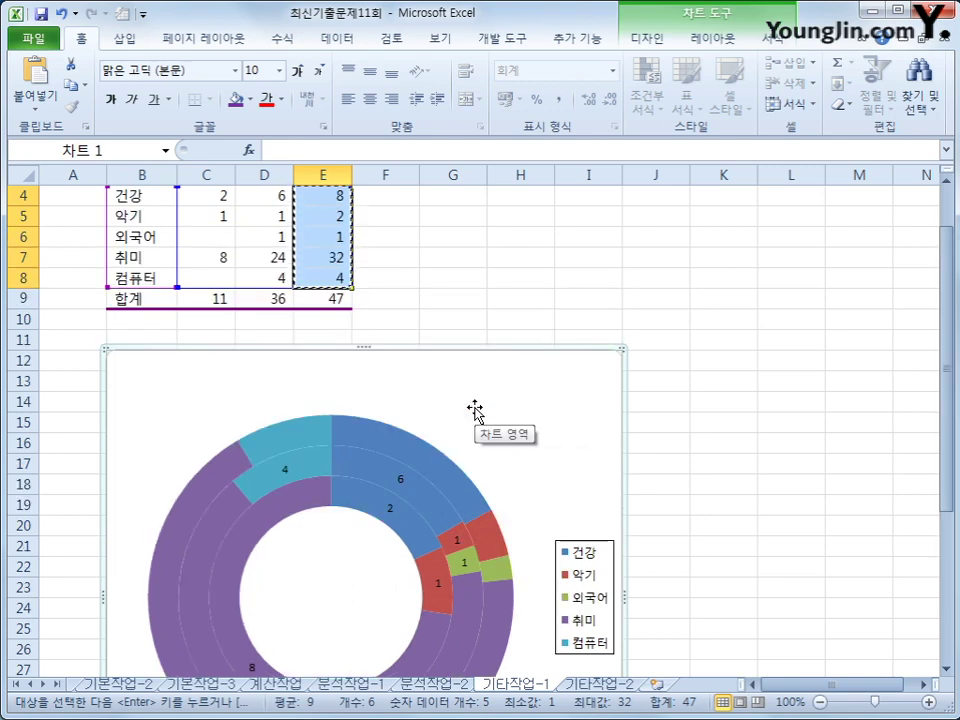
left_click(414, 449)
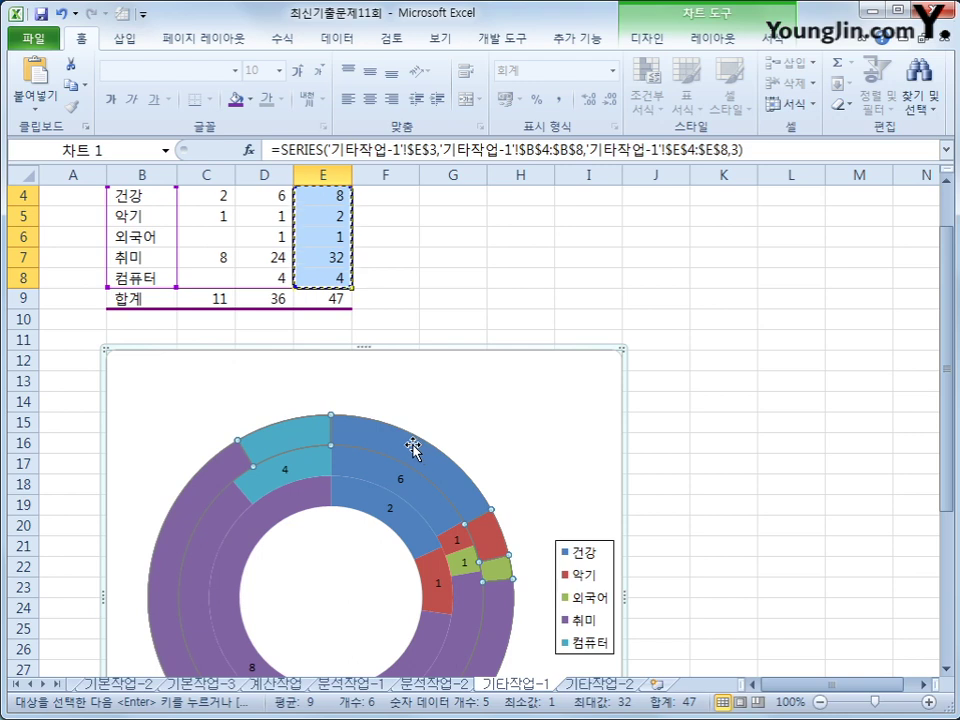
right_click(414, 449)
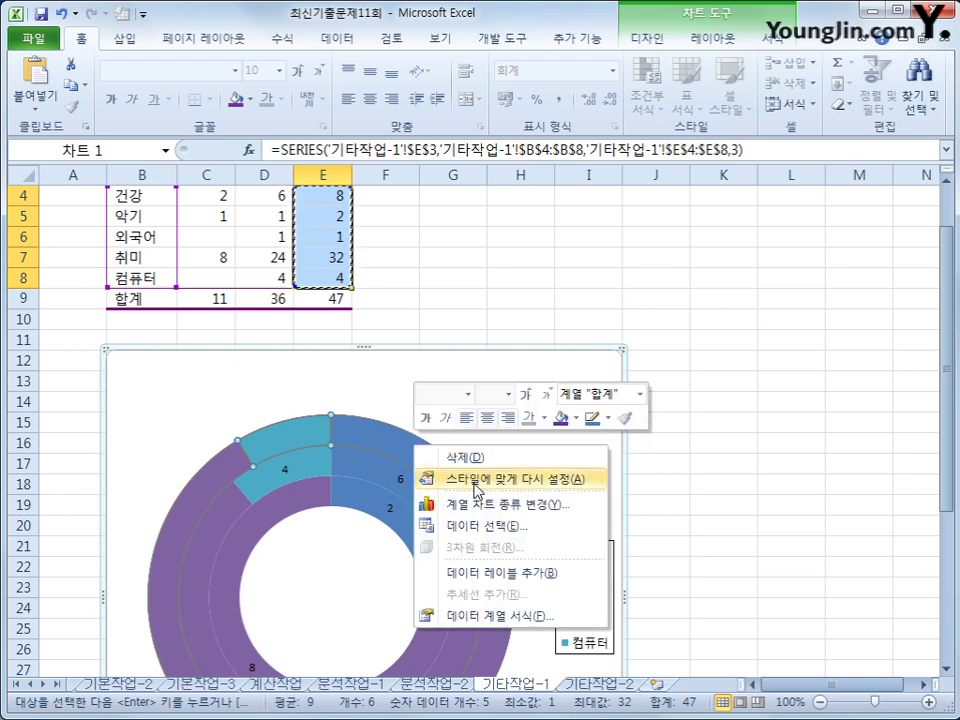
left_click(497, 573)
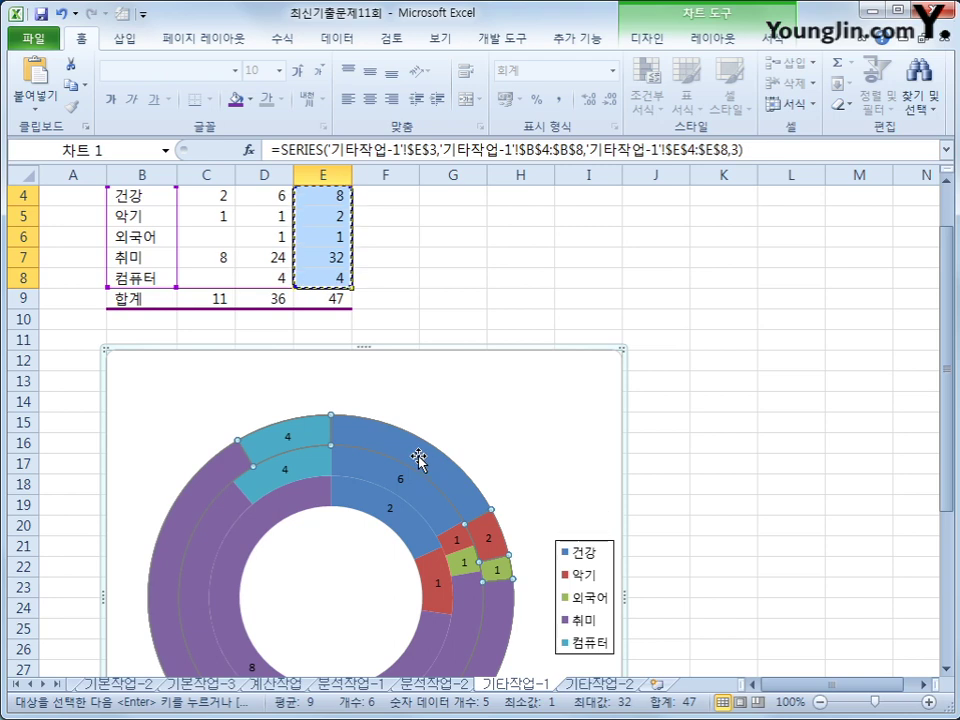
Format the 합계 series data labels as bold with a red font colour, then deselect them.
left_click(419, 456)
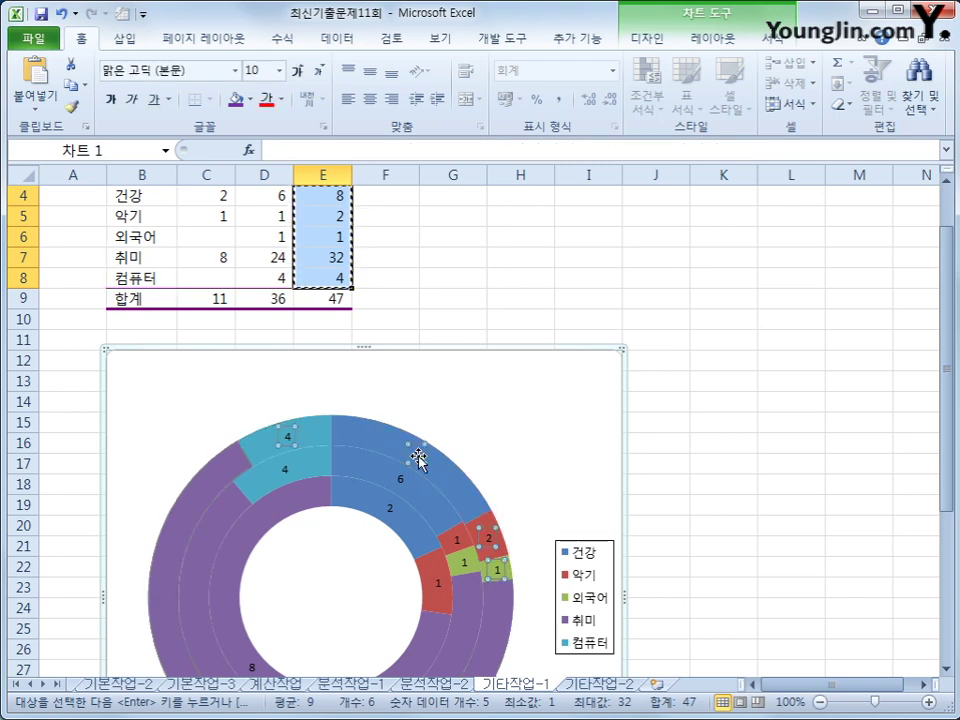
right_click(421, 457)
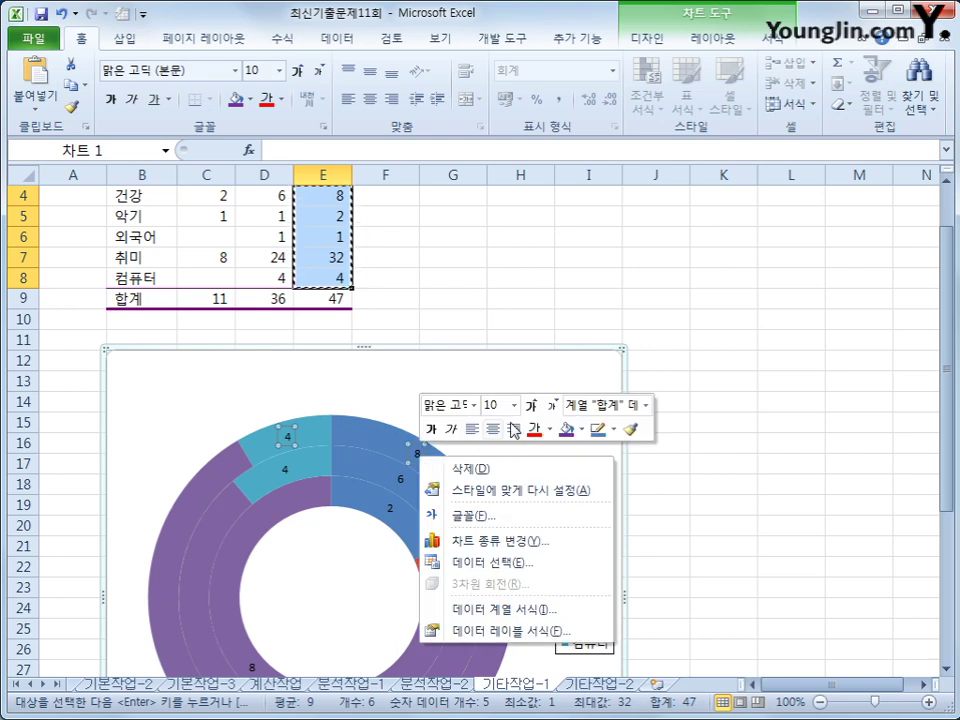
left_click(432, 431)
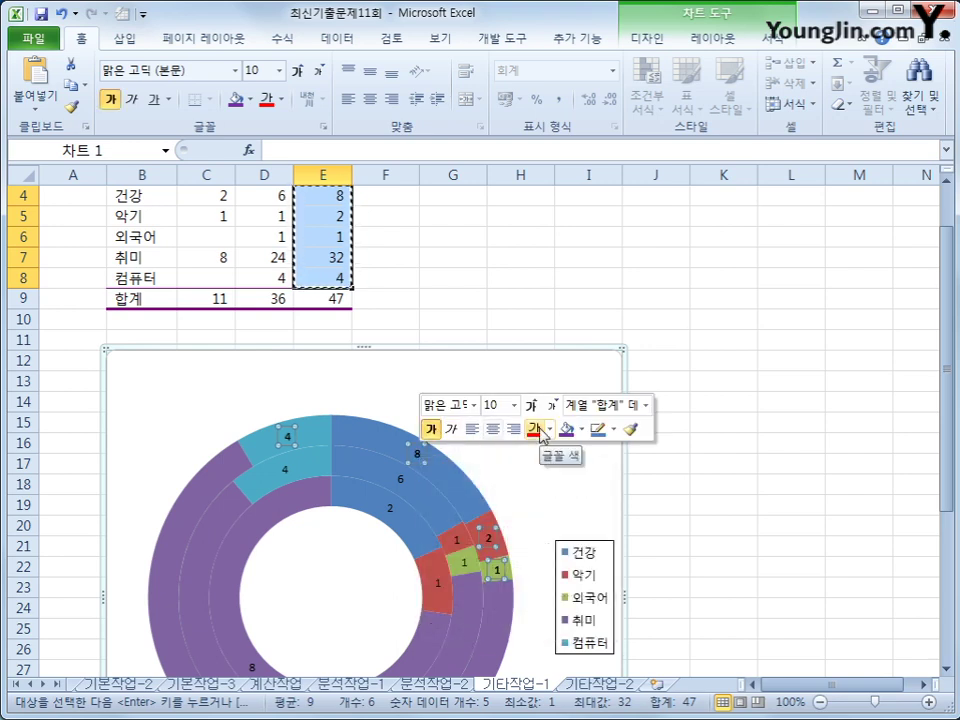
left_click(540, 432)
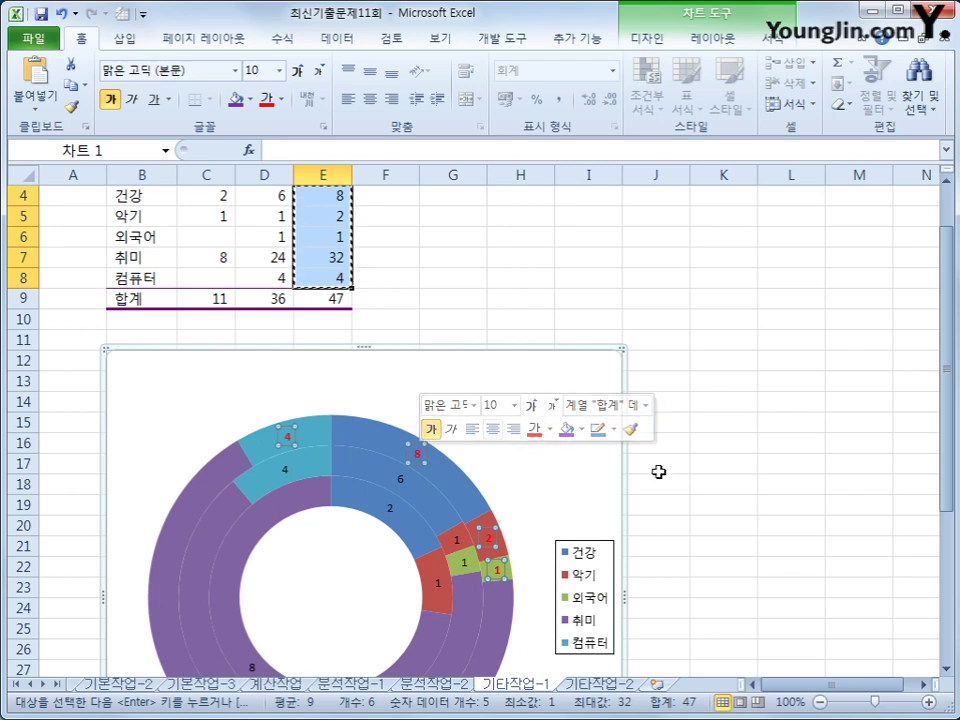
left_click(568, 468)
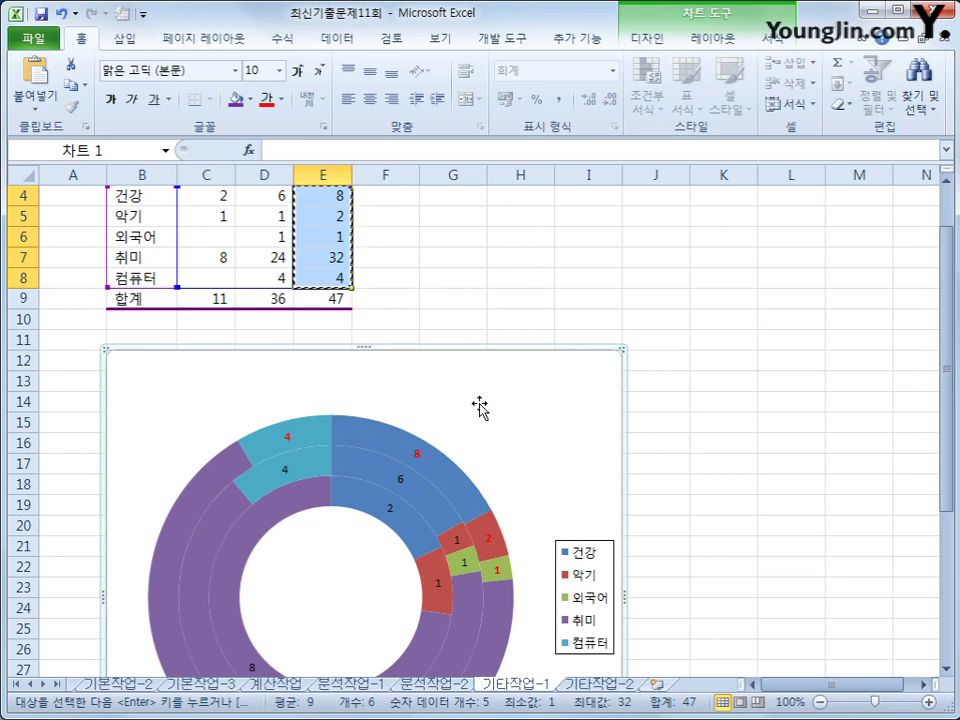
Set the doughnut series' first slice angle (첫째 조각의 각) to 15 and the doughnut hole size (도넛 구멍 크기) to 20%.
right_click(400, 446)
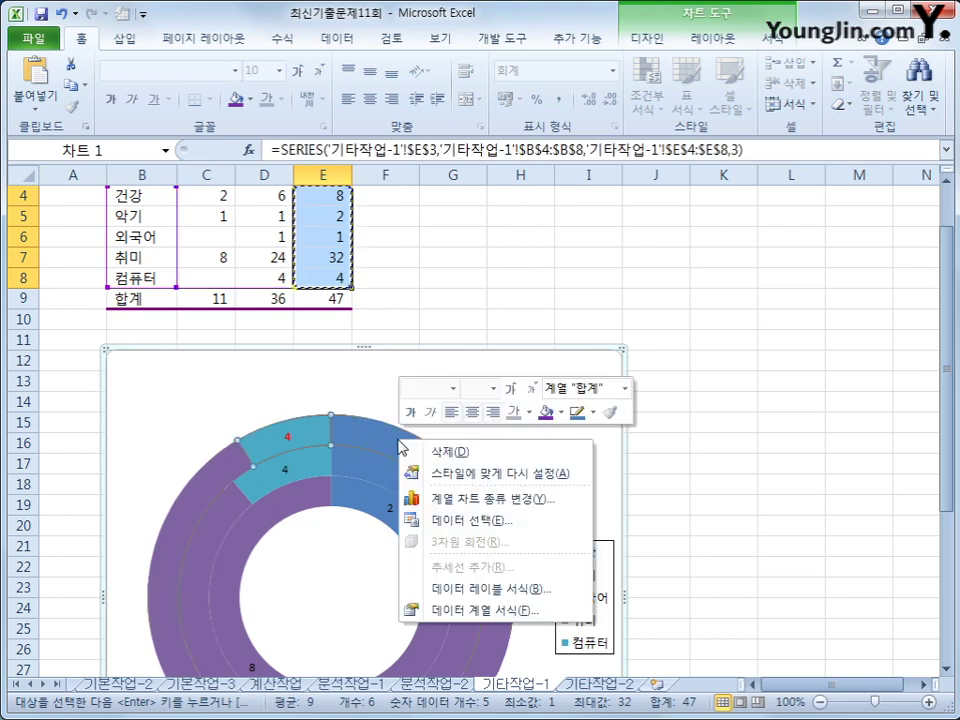
left_click(510, 610)
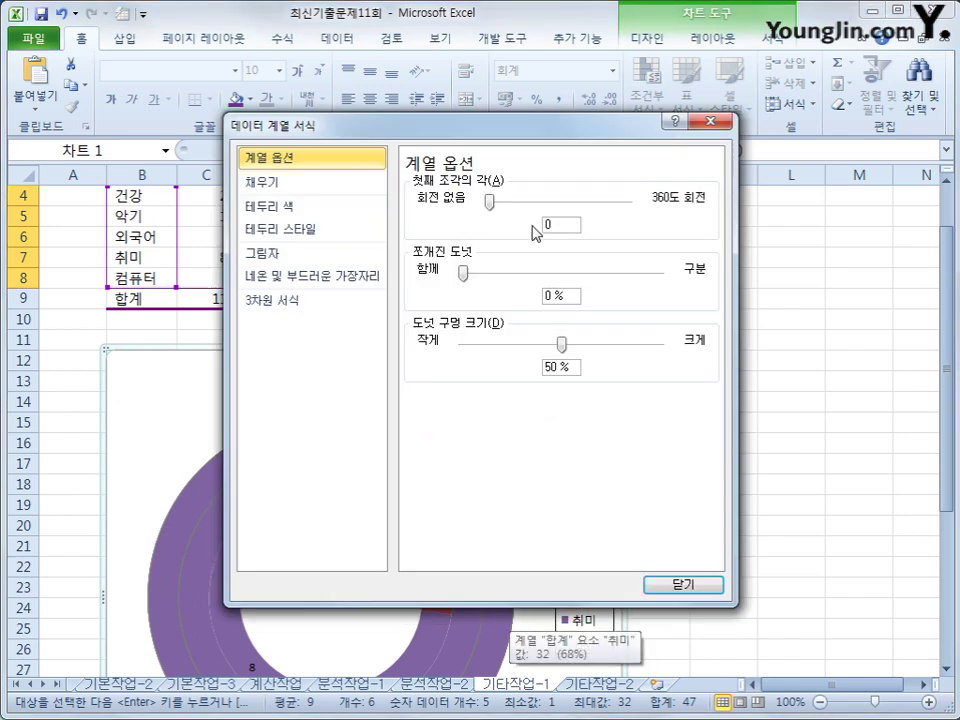
double_click(549, 225)
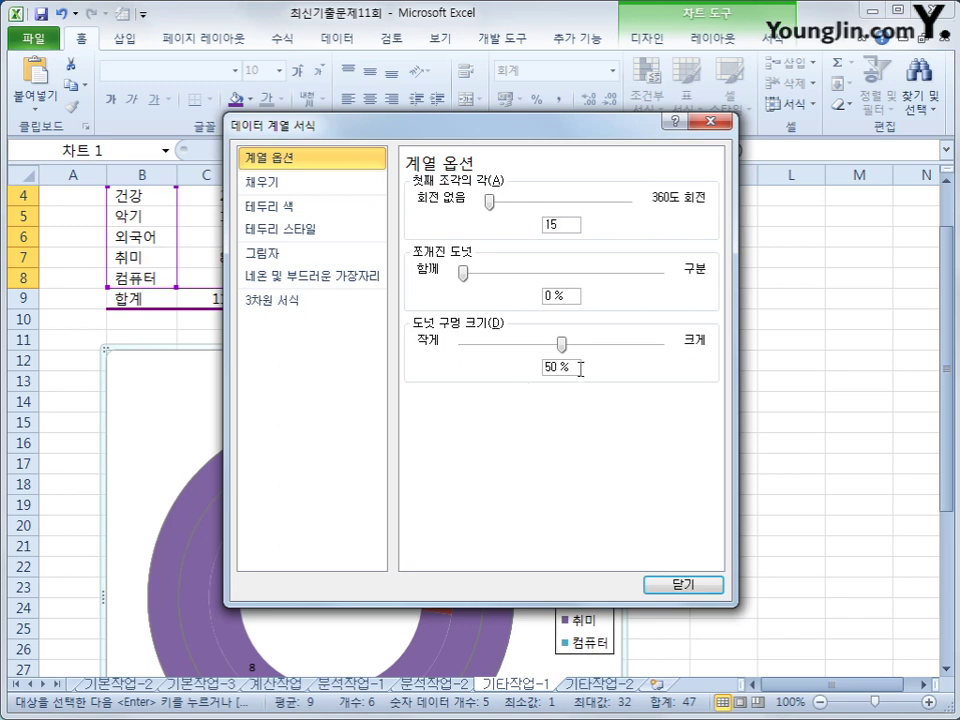
left_click_drag(580, 368, 531, 366)
type("2")
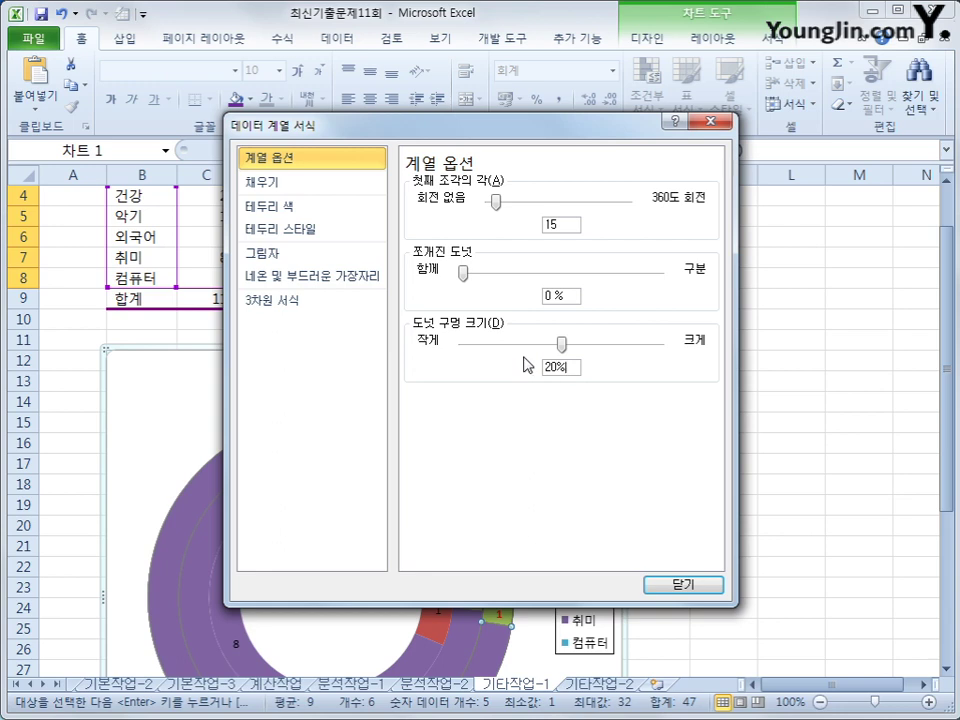
left_click(680, 583)
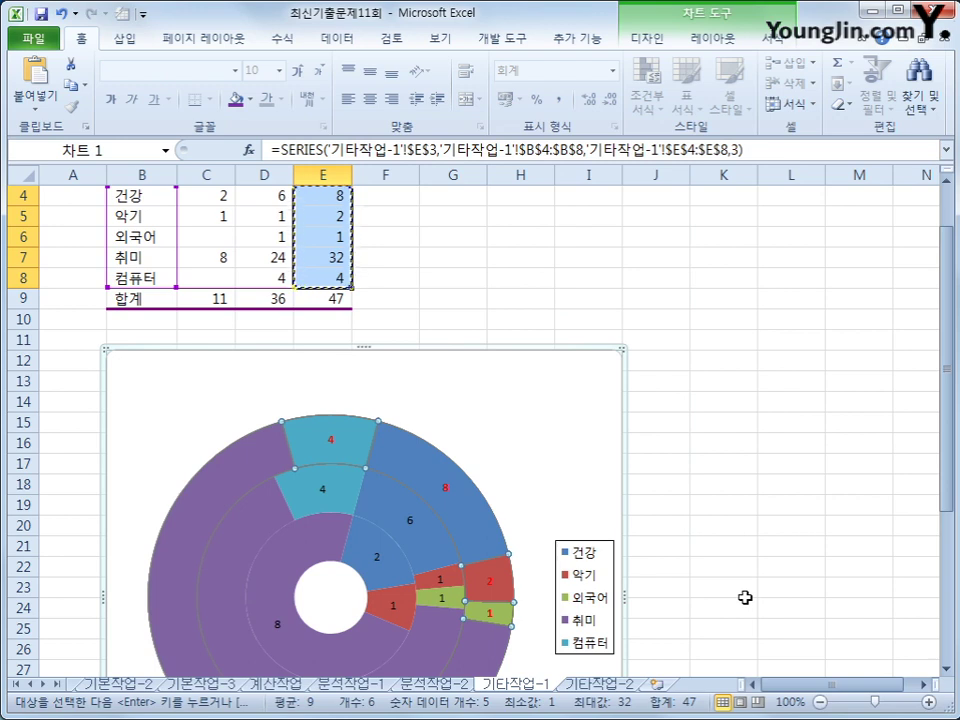
Add a chart title above the doughnut chart with the text 분야별 등록 현황.
left_click(596, 448)
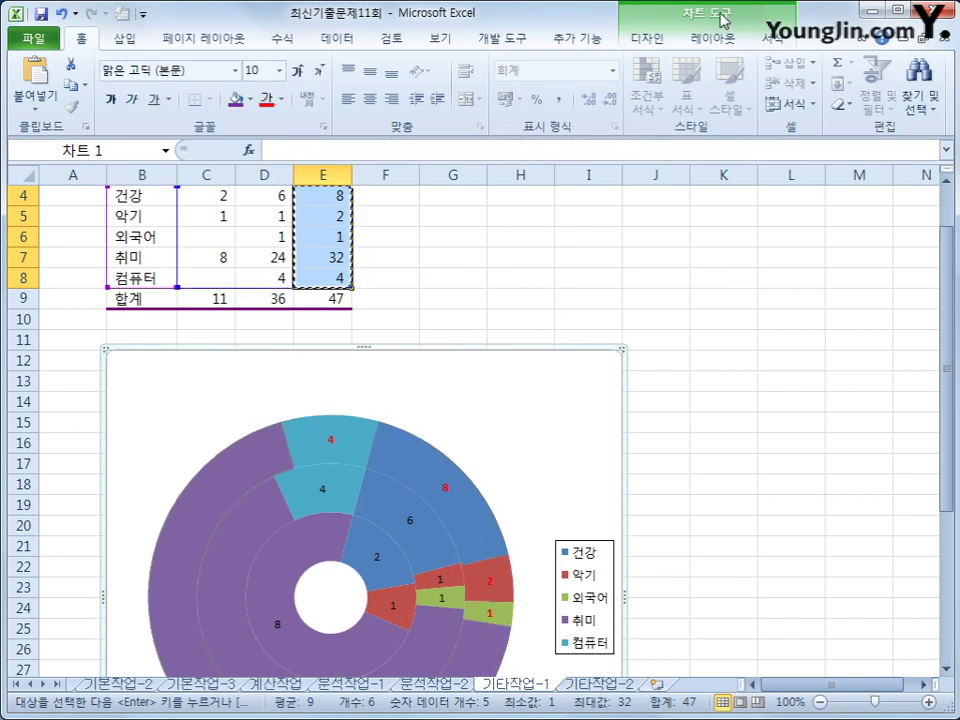
left_click(716, 38)
left_click(300, 108)
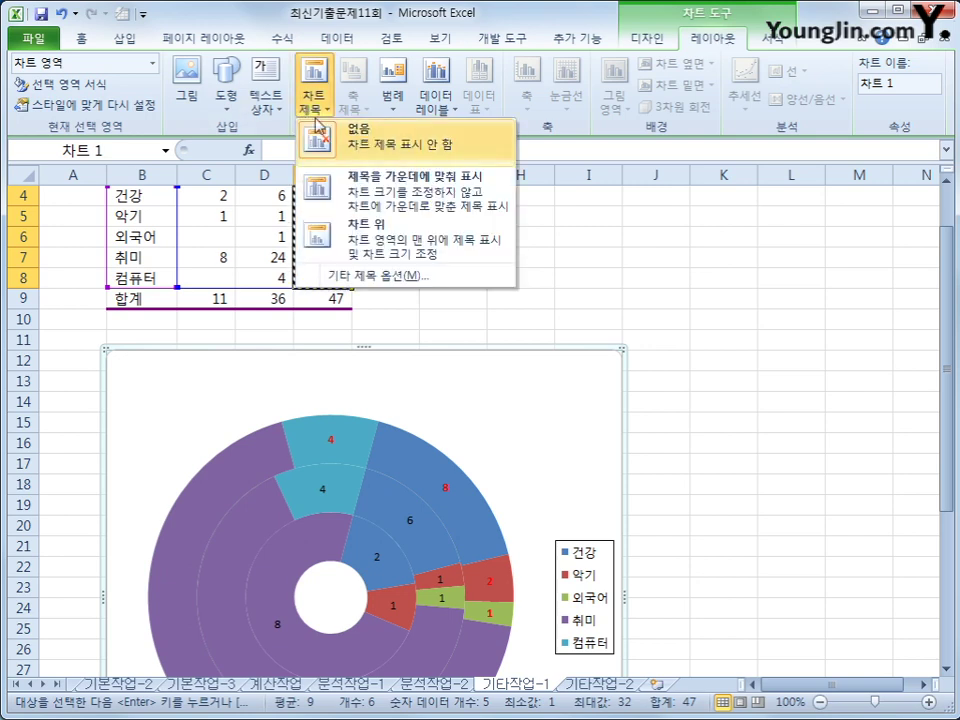
left_click(340, 226)
left_click_drag(393, 380, 404, 386)
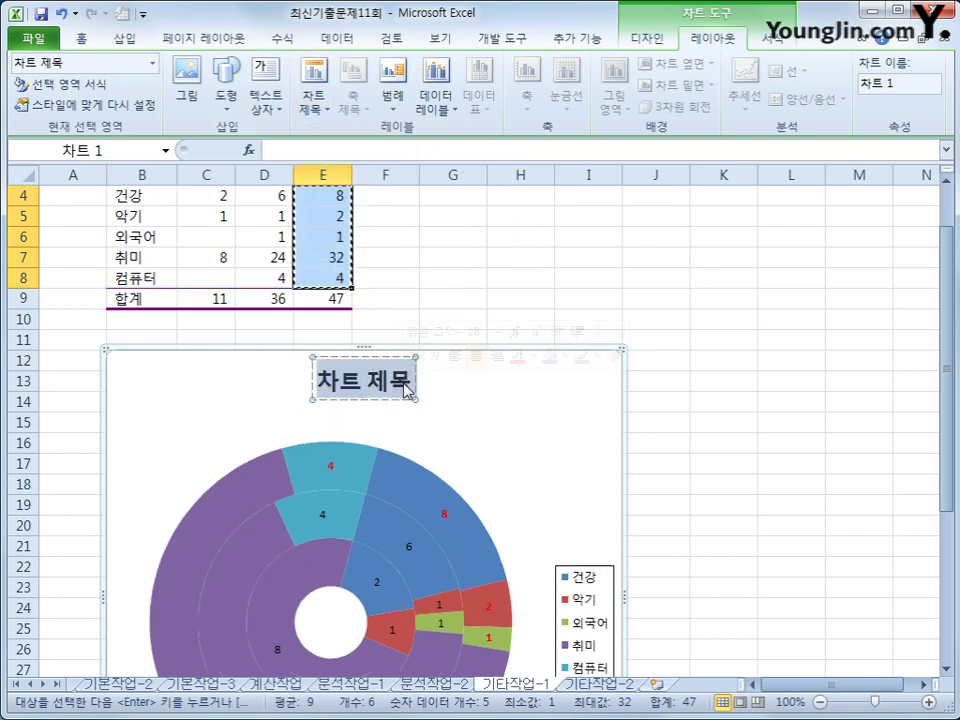
type("분야별")
type("등록 현화")
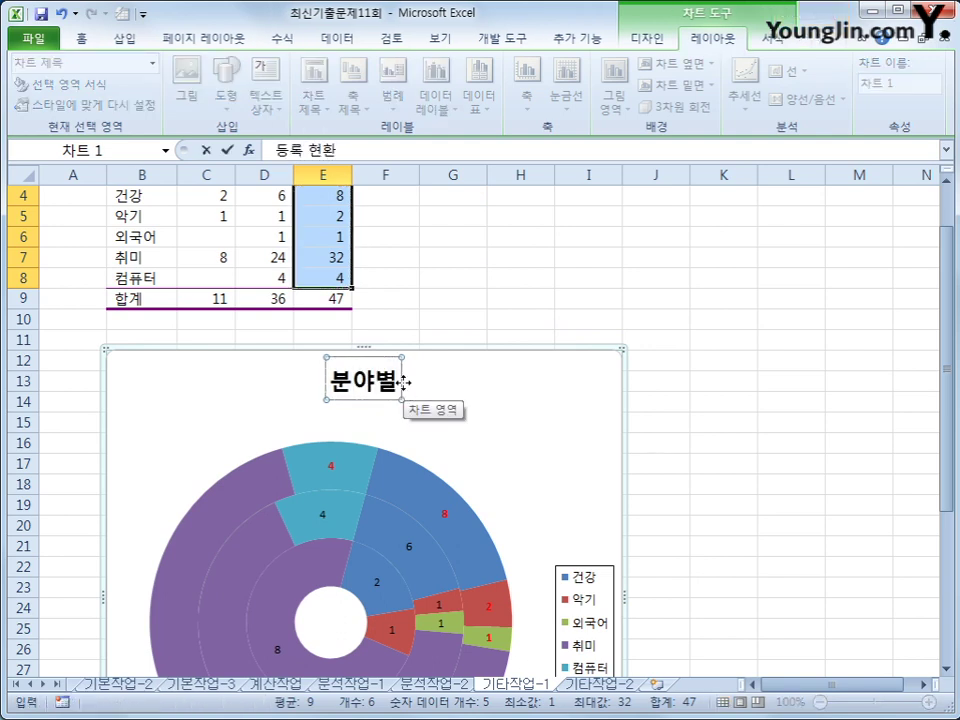
left_click(284, 155)
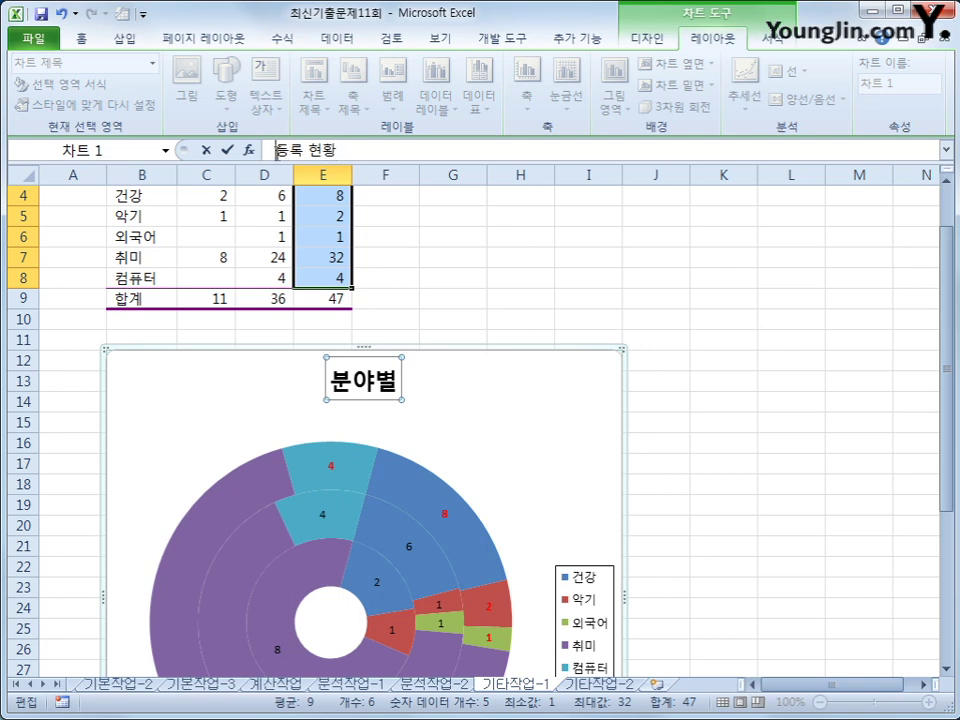
type("분야별")
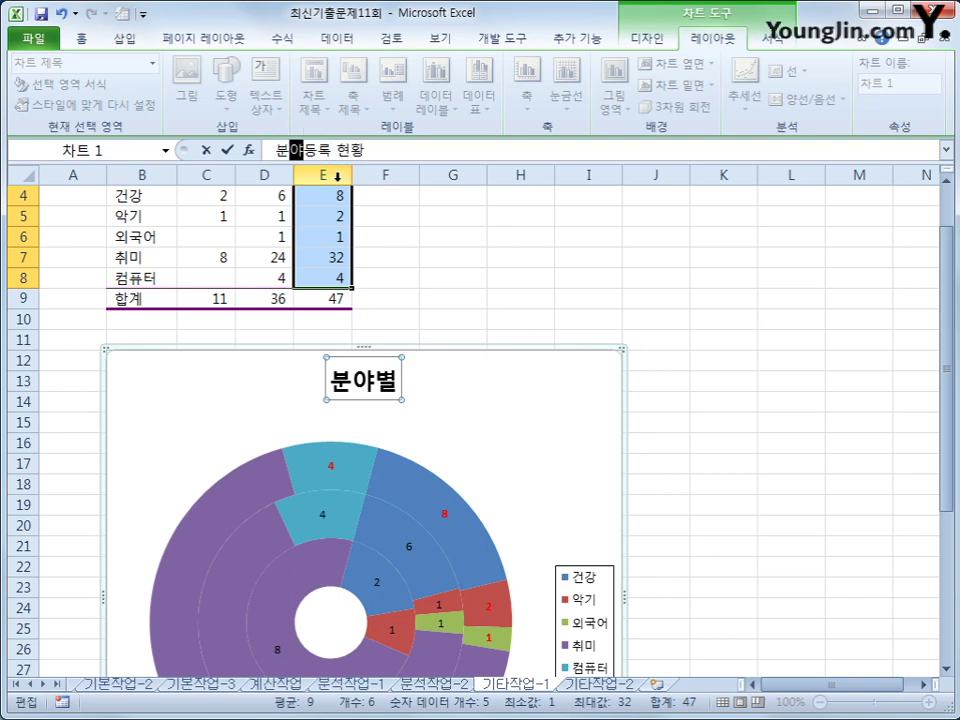
key("Return")
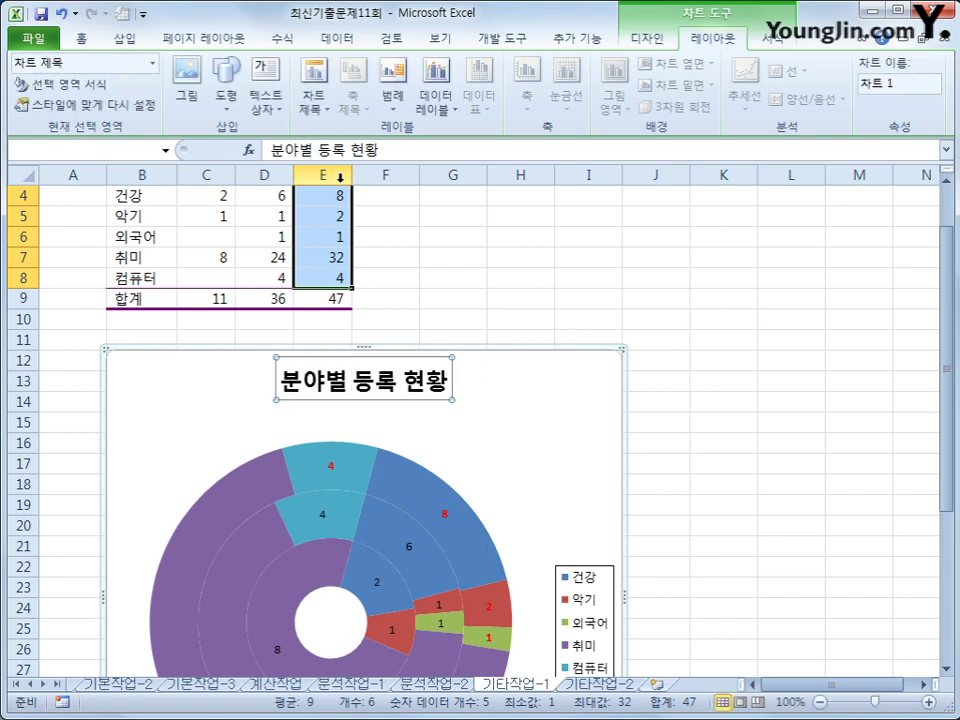
Format the chart title with font size 14, a white fill and an automatic black outline.
right_click(424, 398)
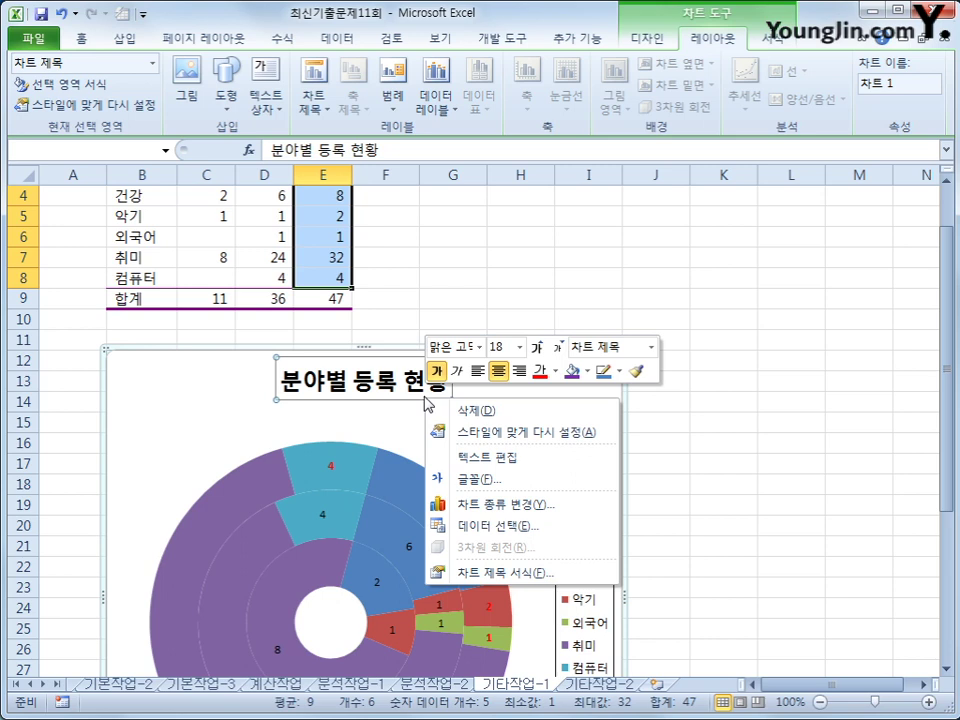
left_click(519, 347)
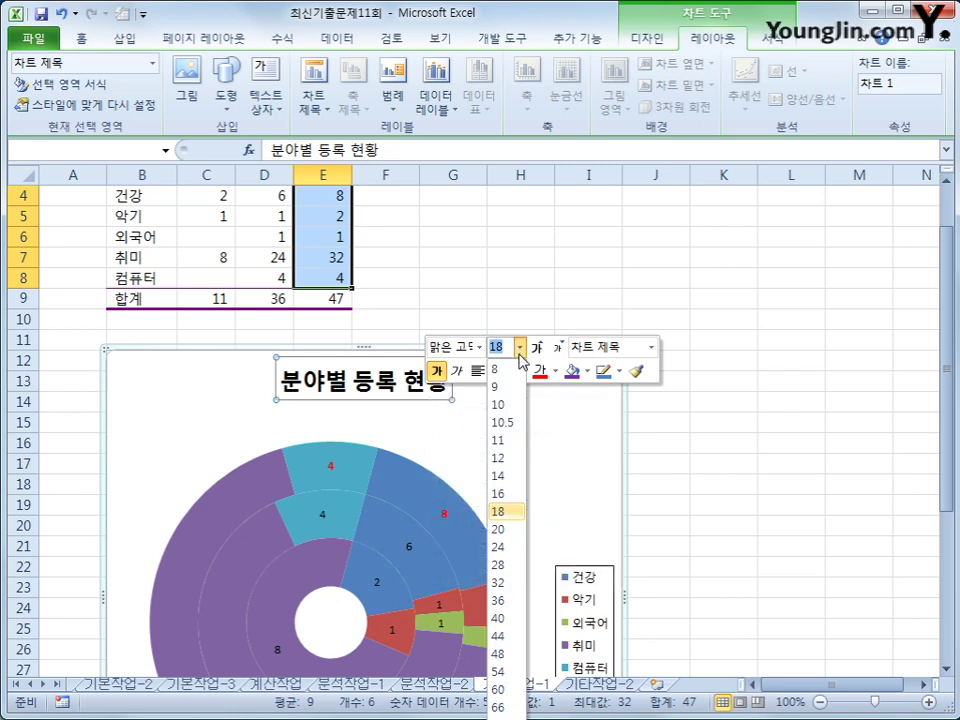
left_click(507, 476)
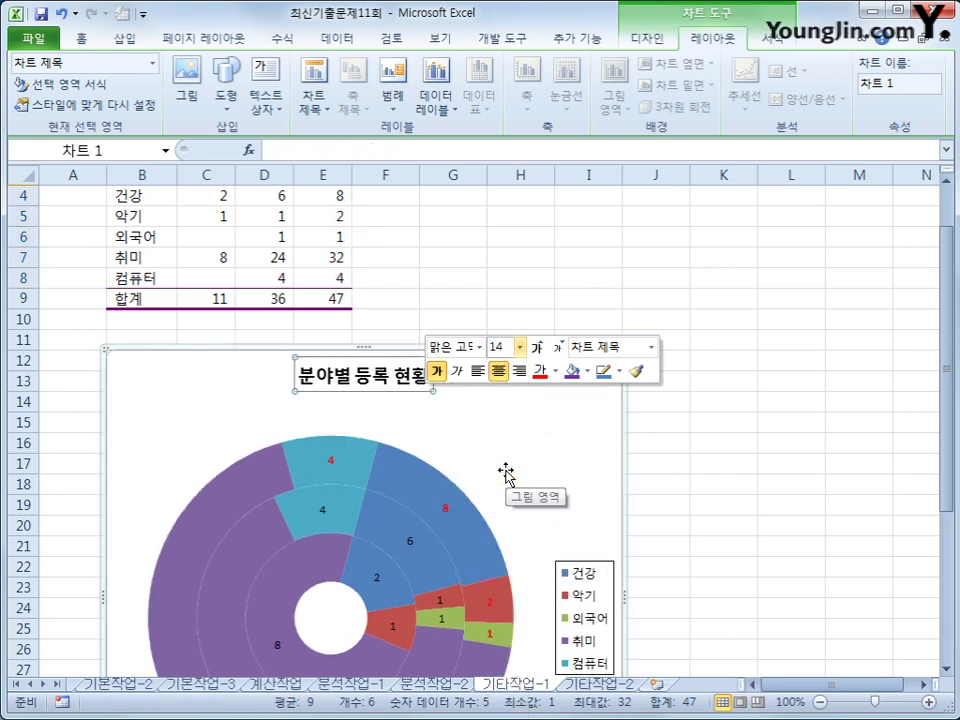
left_click(587, 371)
left_click(576, 435)
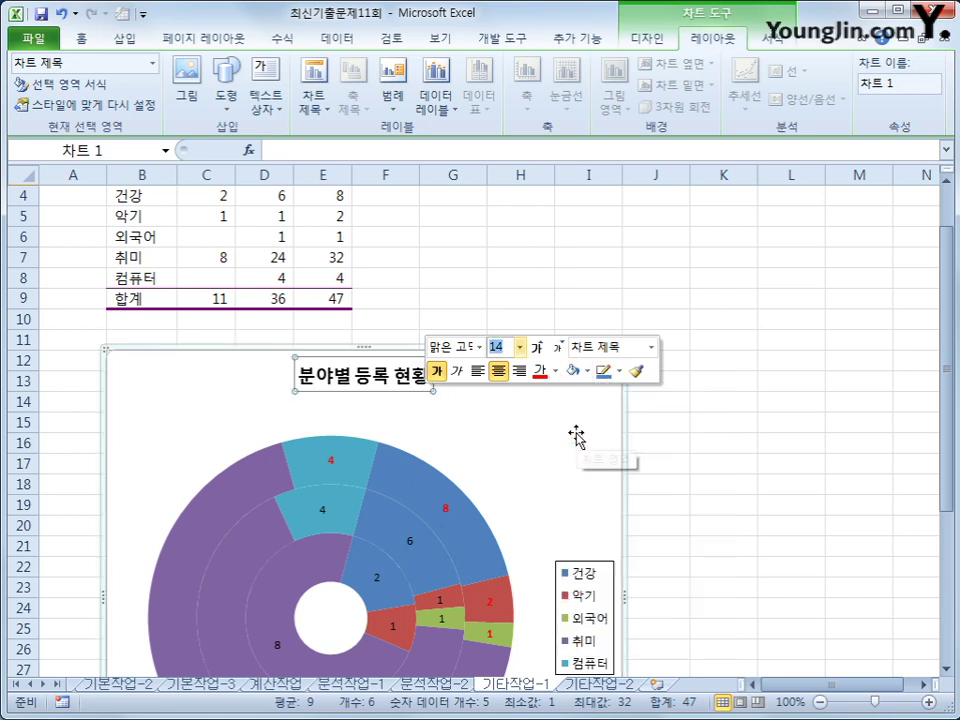
left_click(619, 374)
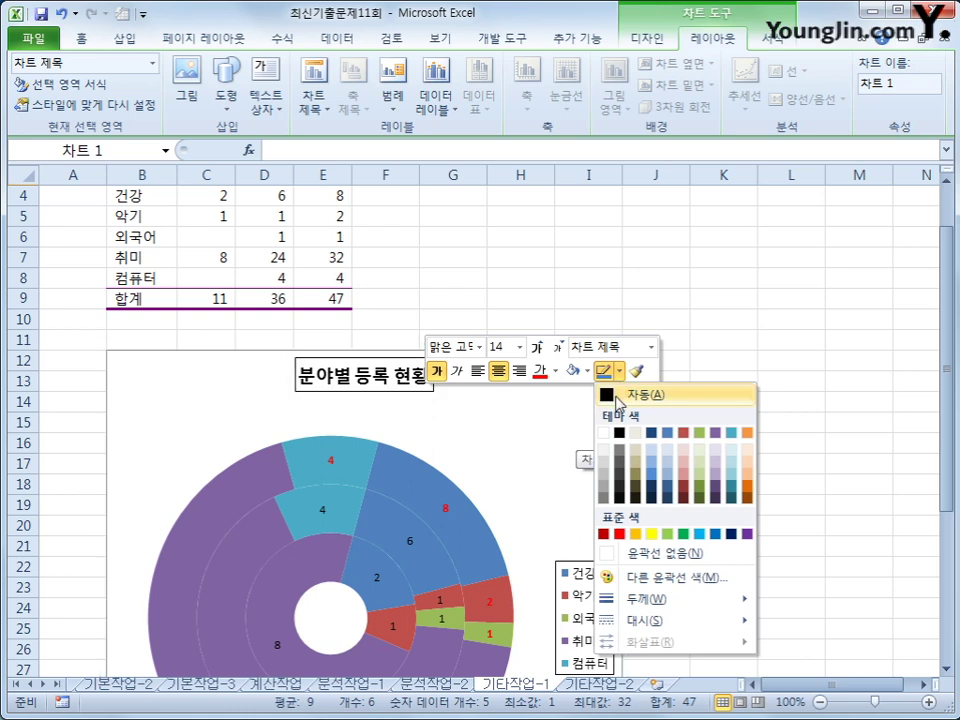
left_click(610, 394)
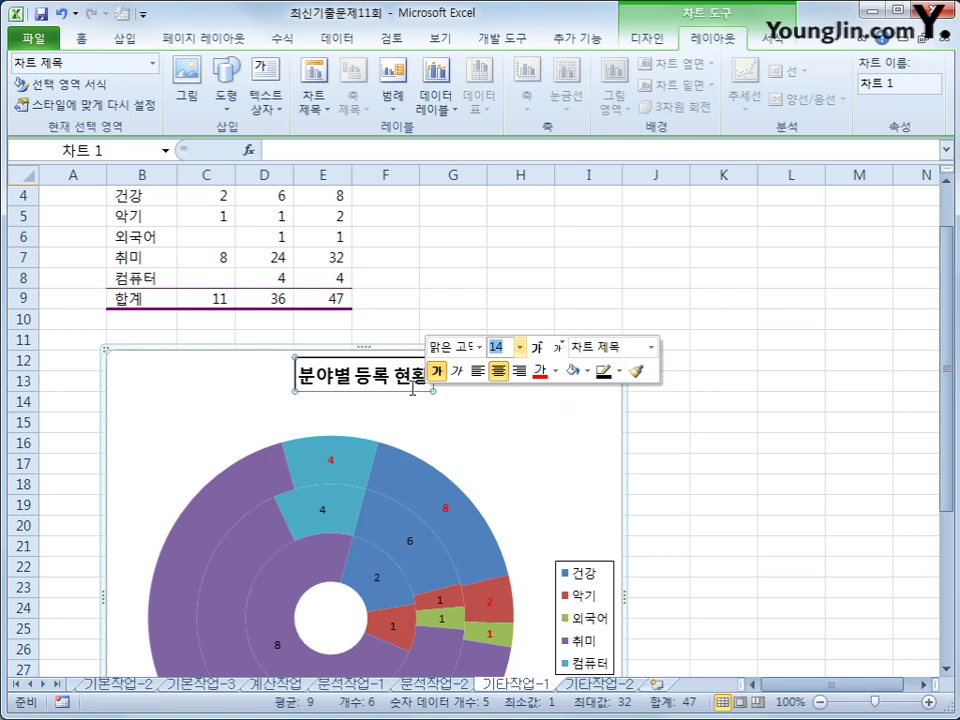
Apply the outer (바깥쪽) lower-right diagonal shadow preset to the chart title, then deselect the chart.
right_click(438, 387)
left_click(497, 563)
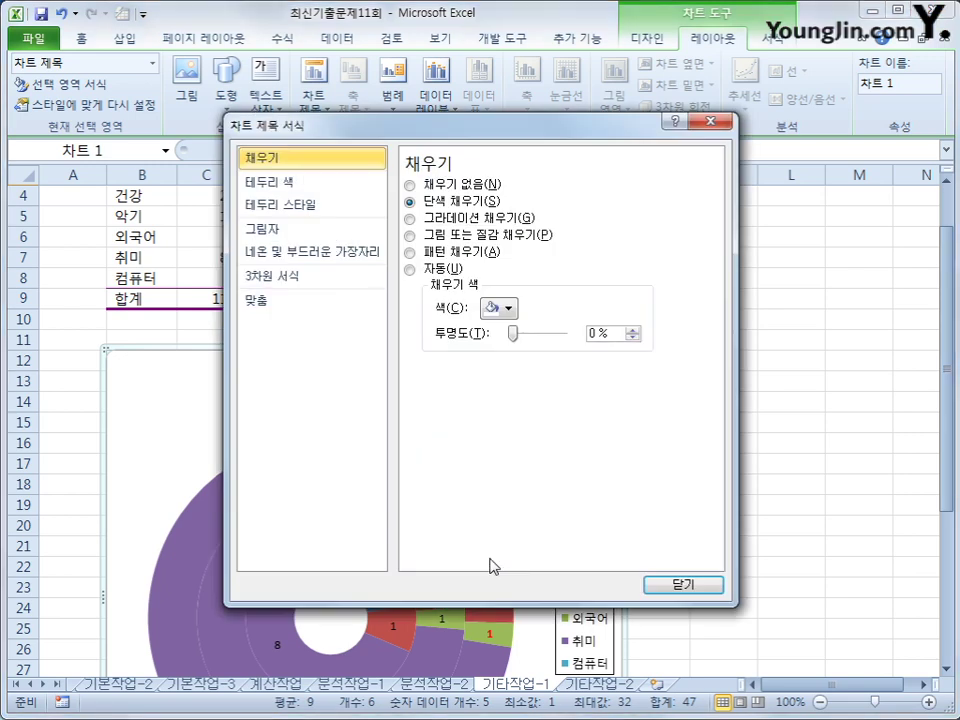
left_click(294, 232)
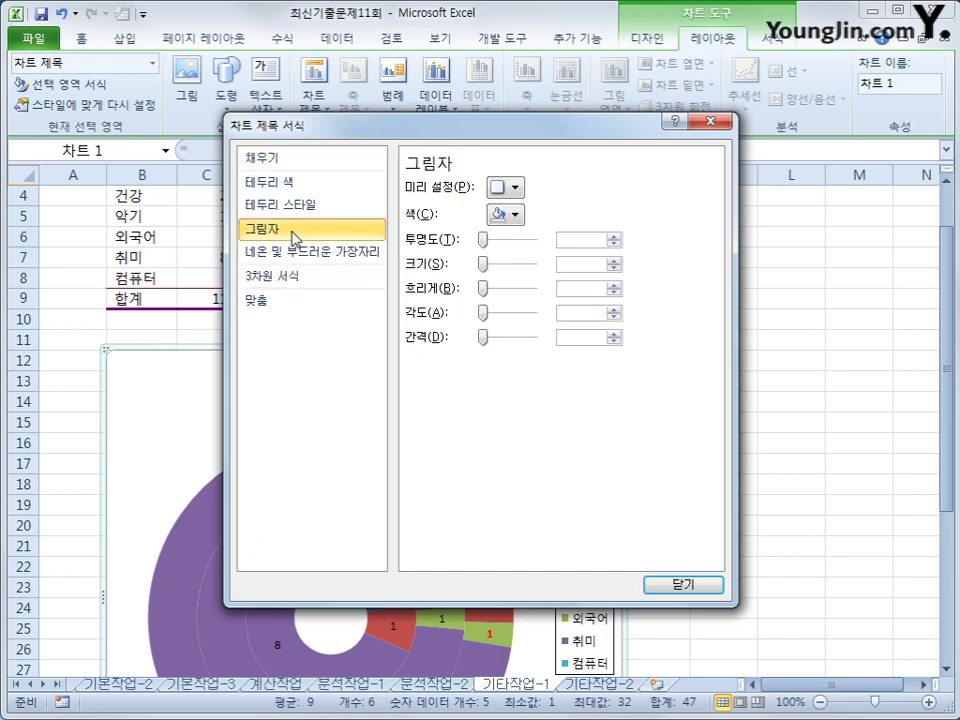
left_click(497, 188)
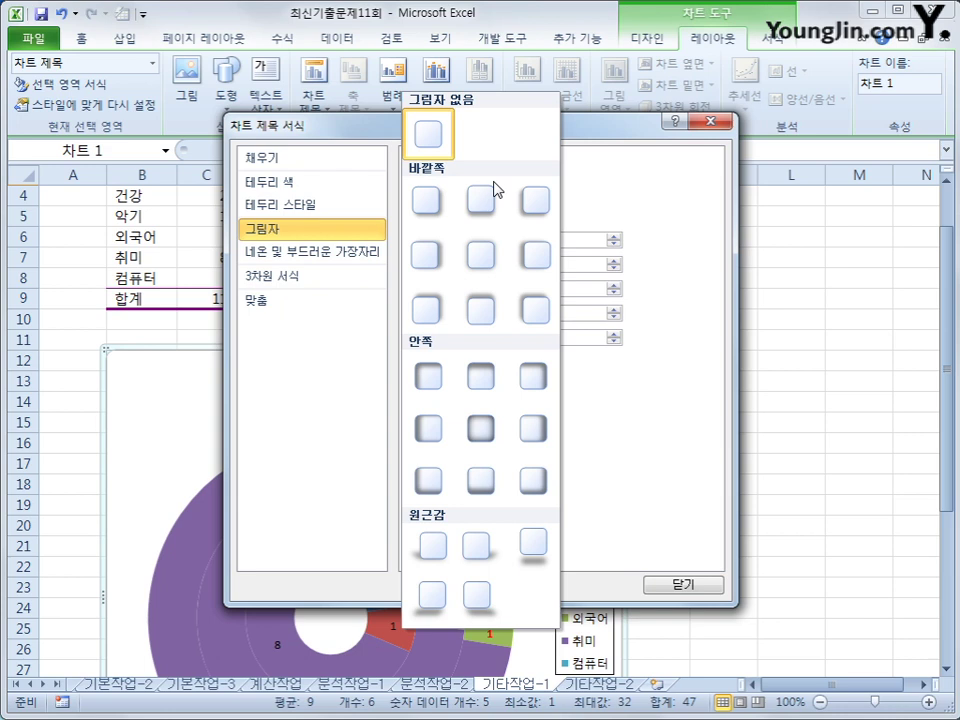
left_click(428, 213)
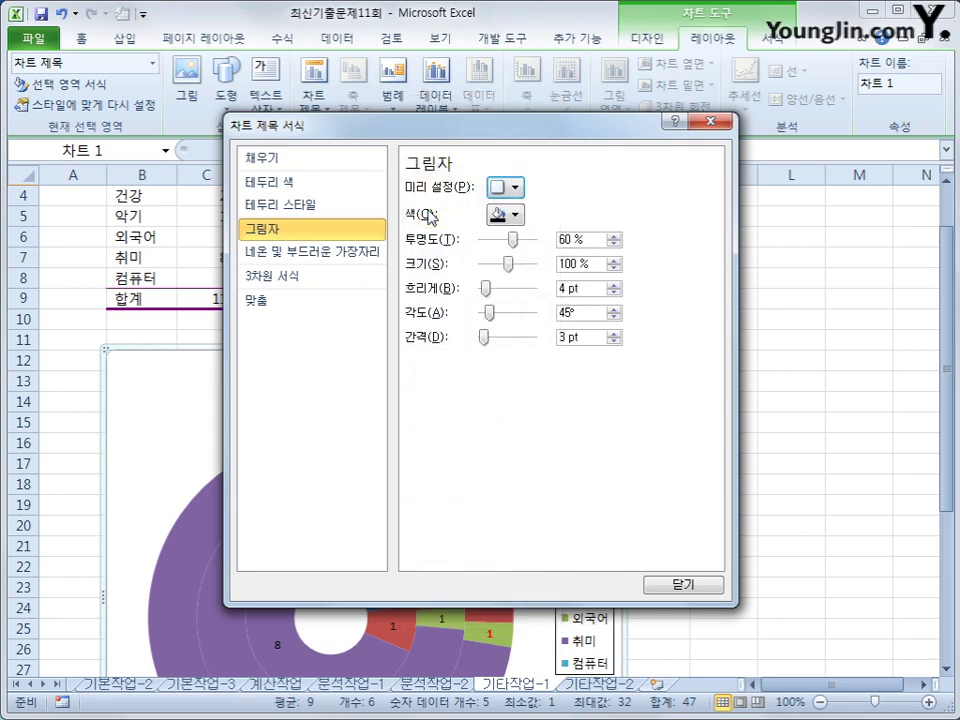
left_click(699, 594)
left_click(724, 564)
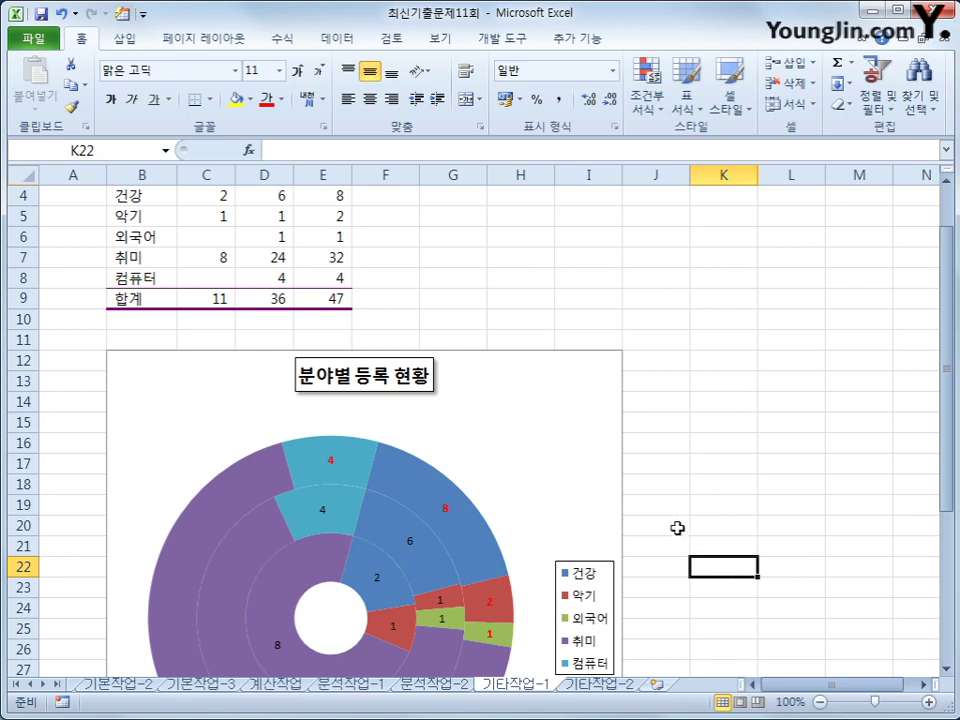
Set the doughnut chart's legend position to 아래쪽 (bottom).
left_click(588, 600)
right_click(590, 598)
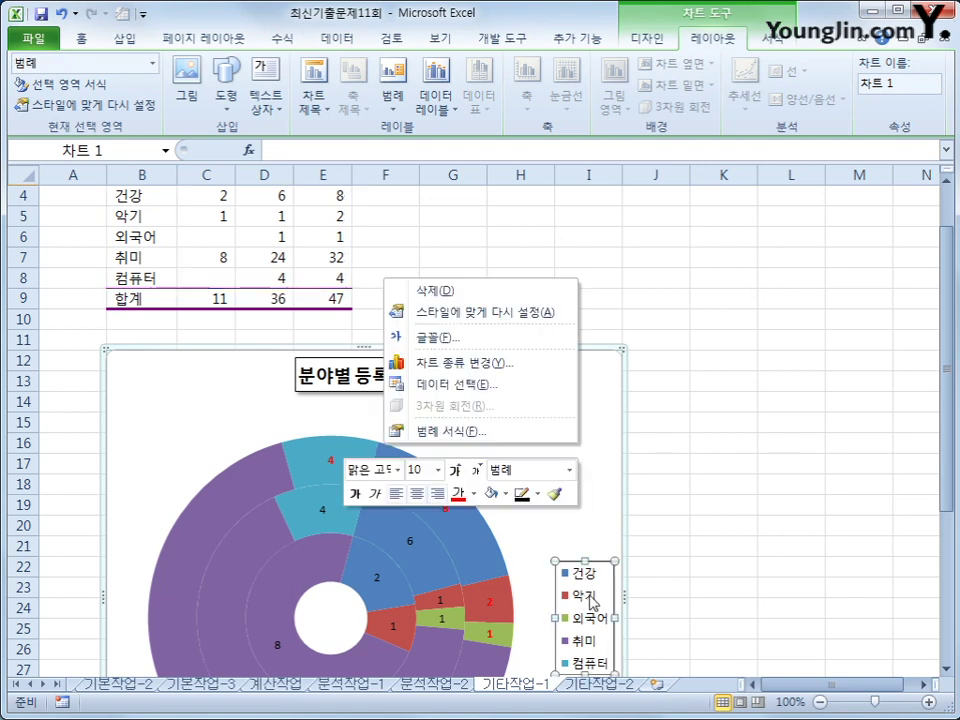
left_click(486, 433)
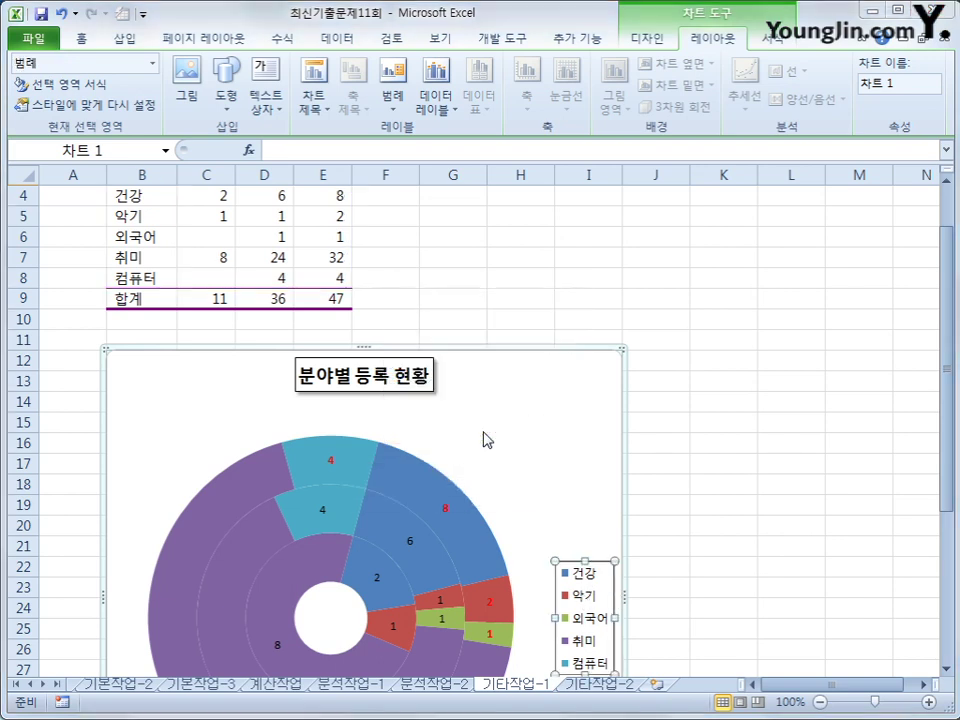
left_click(450, 220)
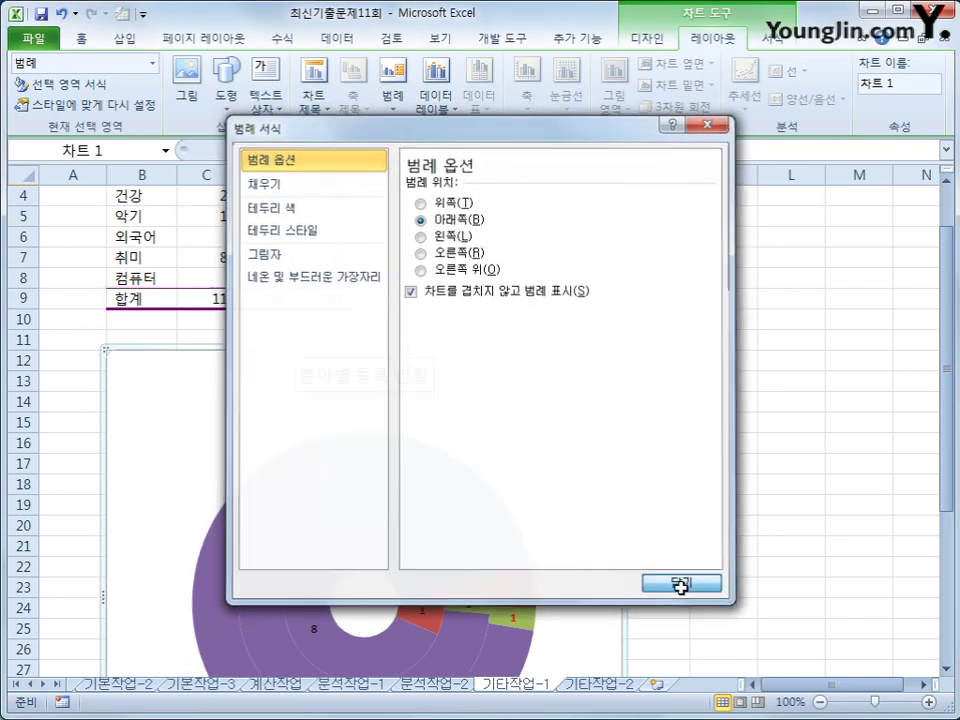
left_click(680, 586)
left_click(392, 92)
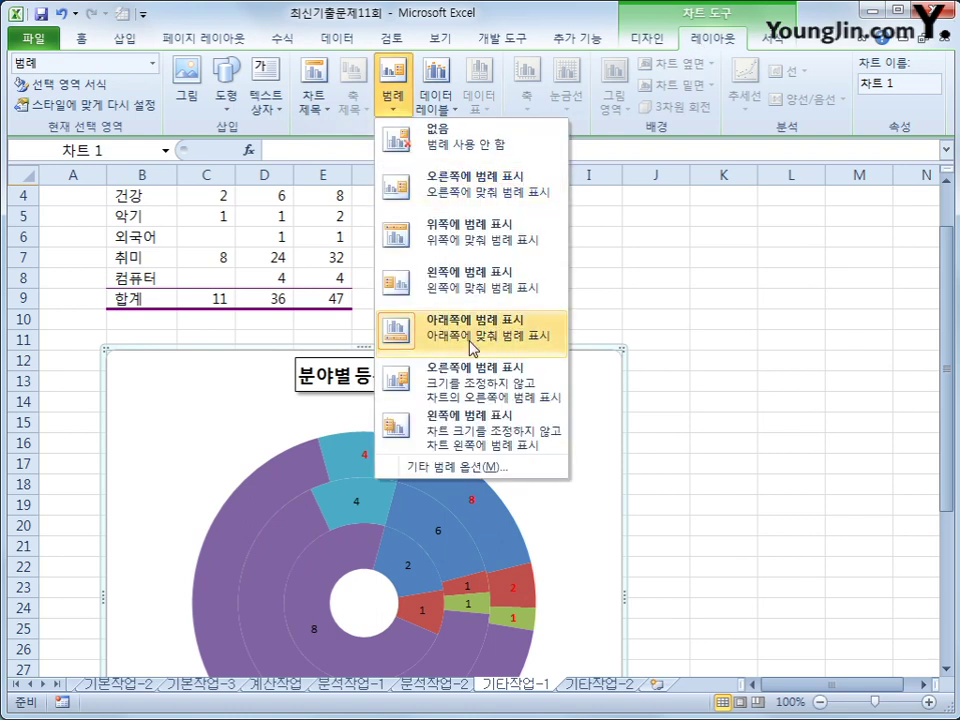
left_click(696, 362)
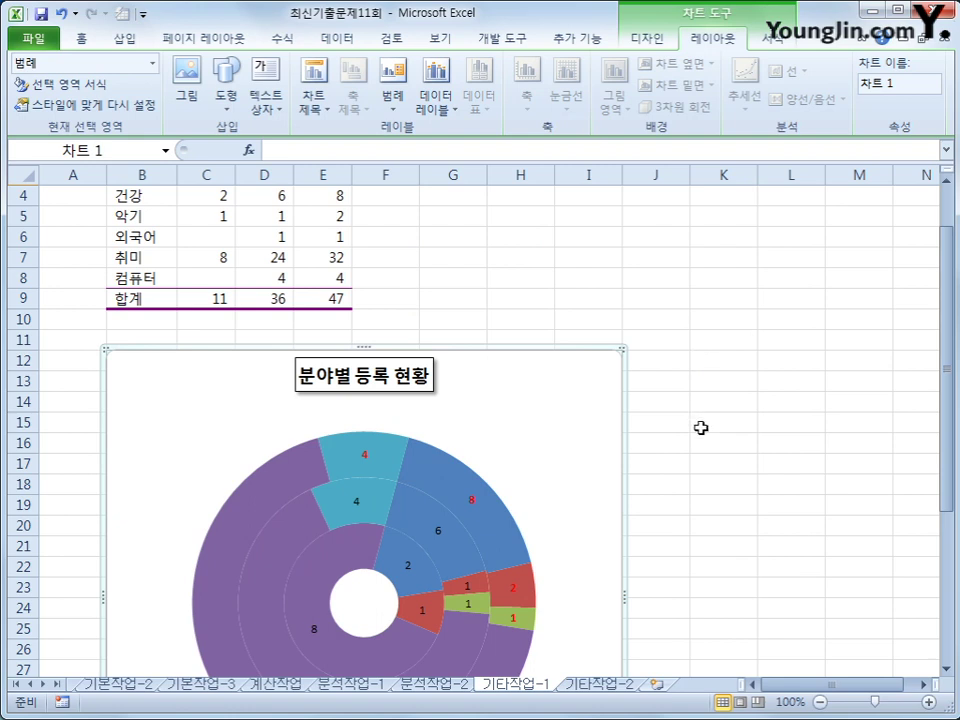
Give the chart area's border rounded corners (둥근 모서리).
left_click(574, 404)
right_click(571, 389)
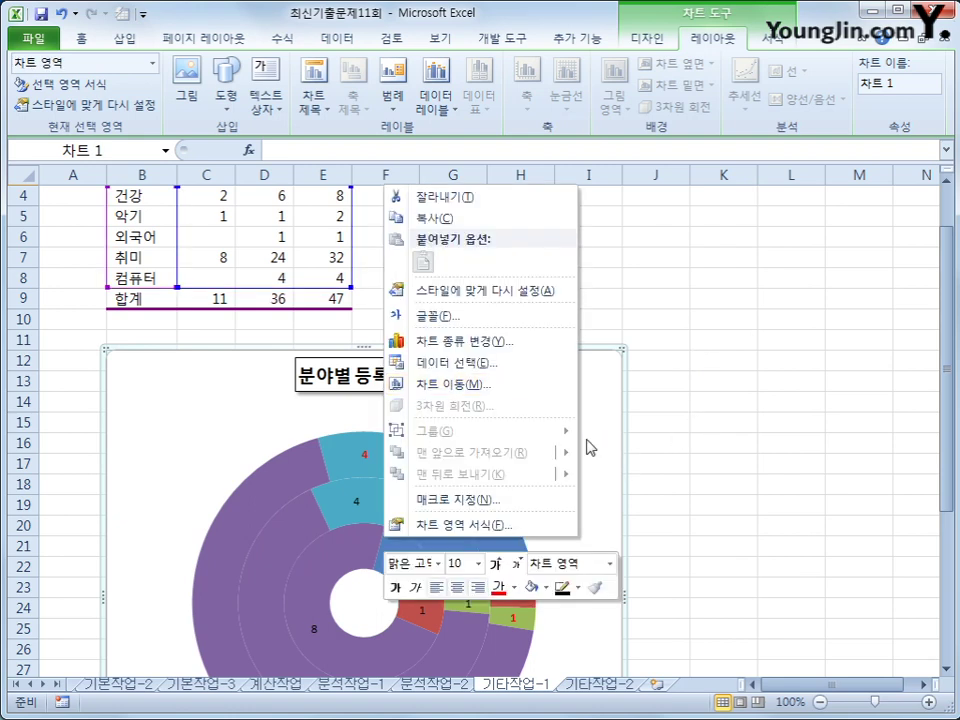
left_click(525, 525)
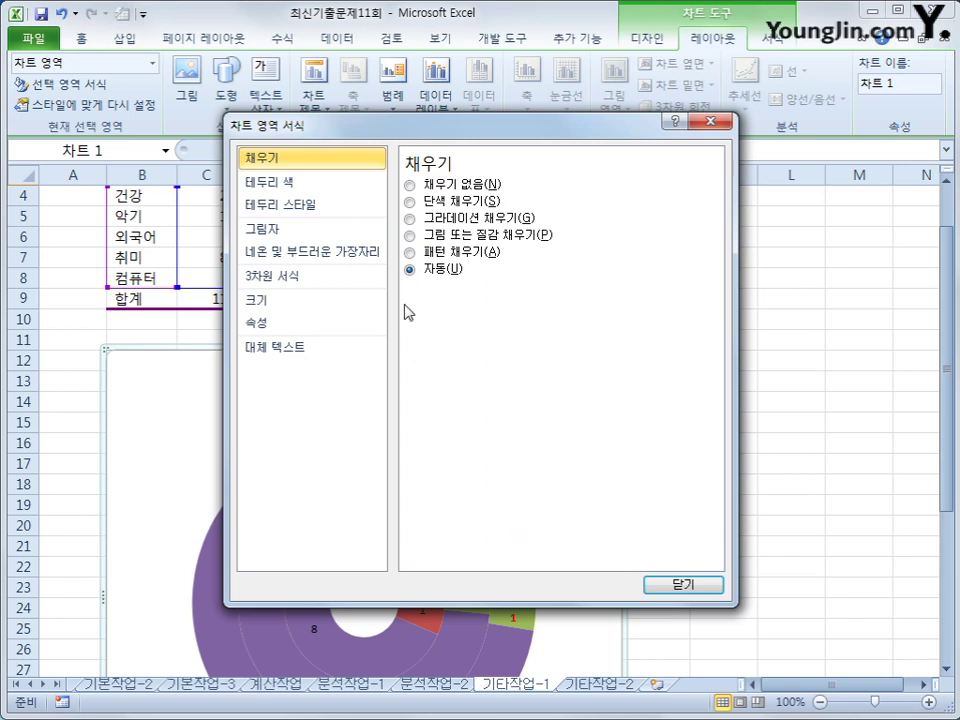
left_click(280, 204)
left_click(441, 376)
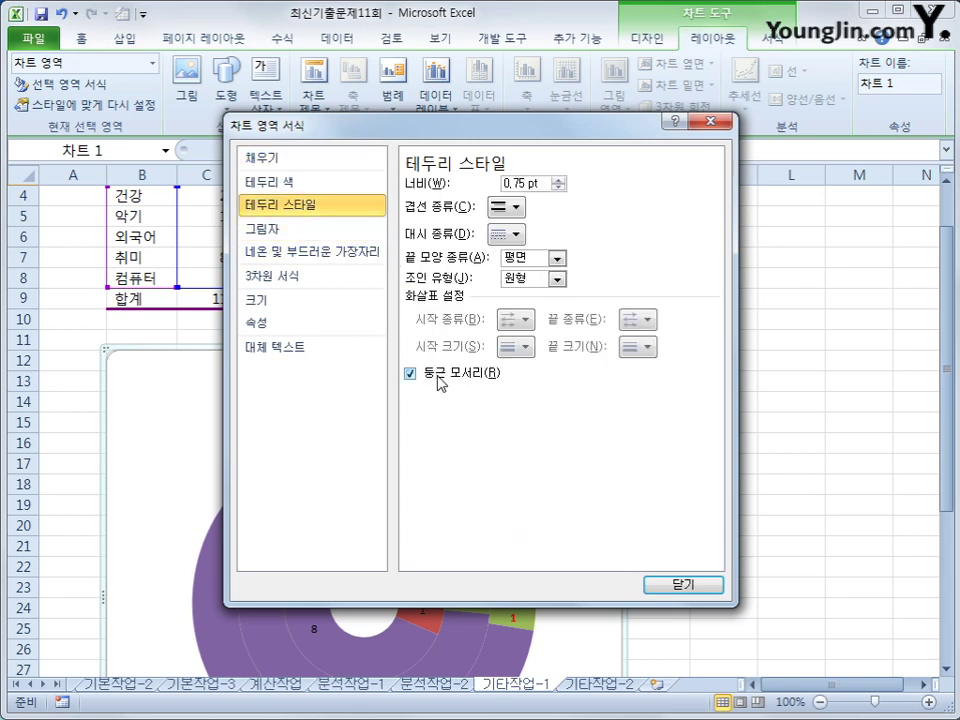
Apply the outer (바깥쪽) lower-right diagonal shadow preset to the chart area, then deselect the chart and review it.
left_click(304, 226)
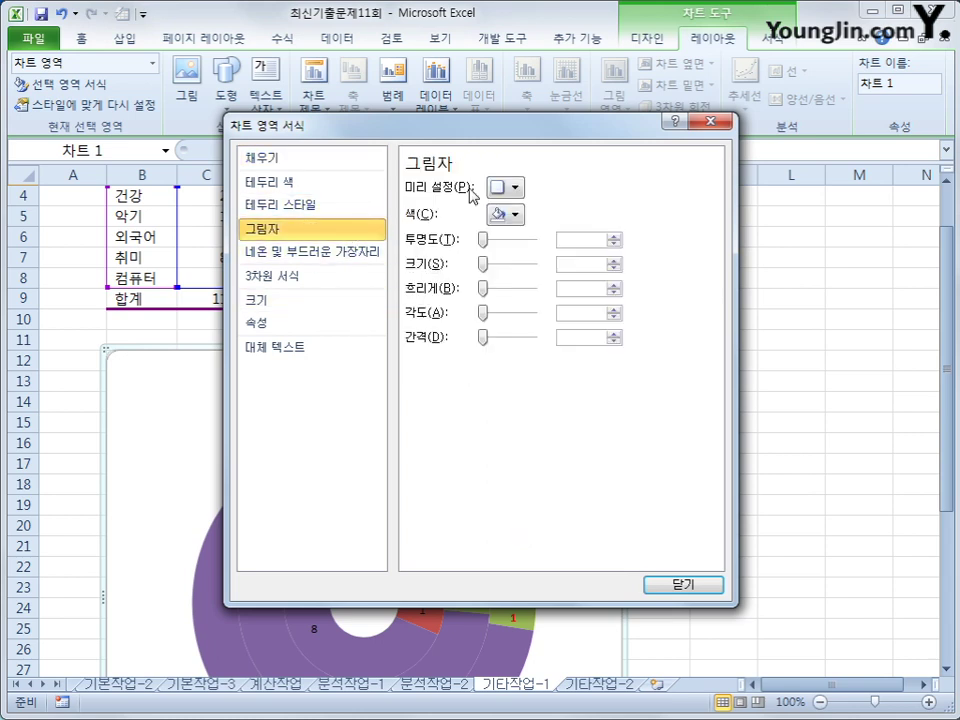
left_click(496, 190)
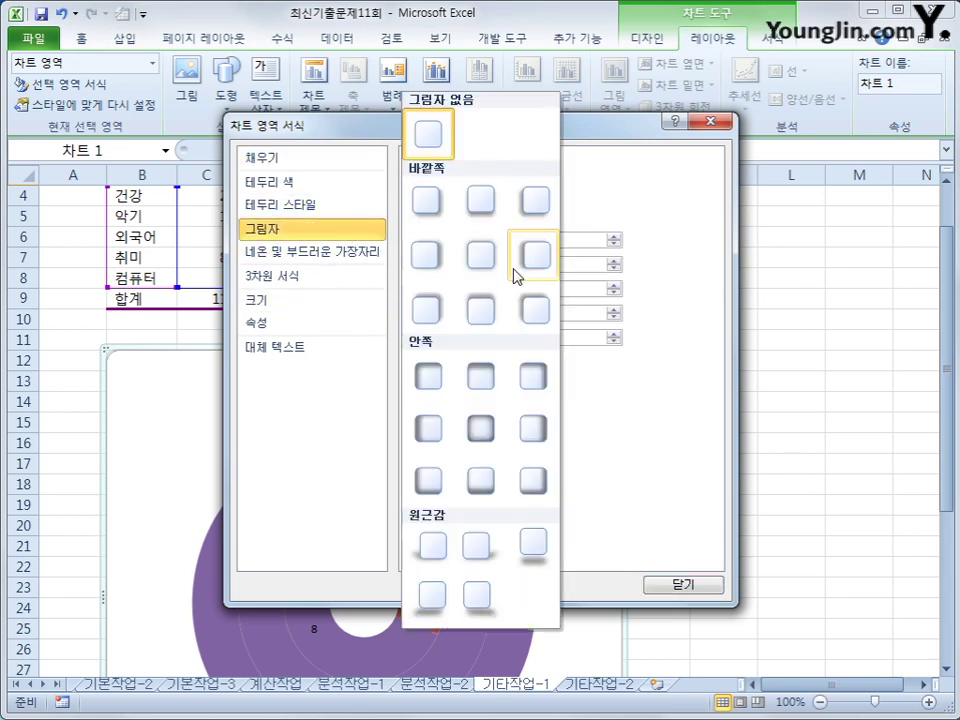
left_click(433, 209)
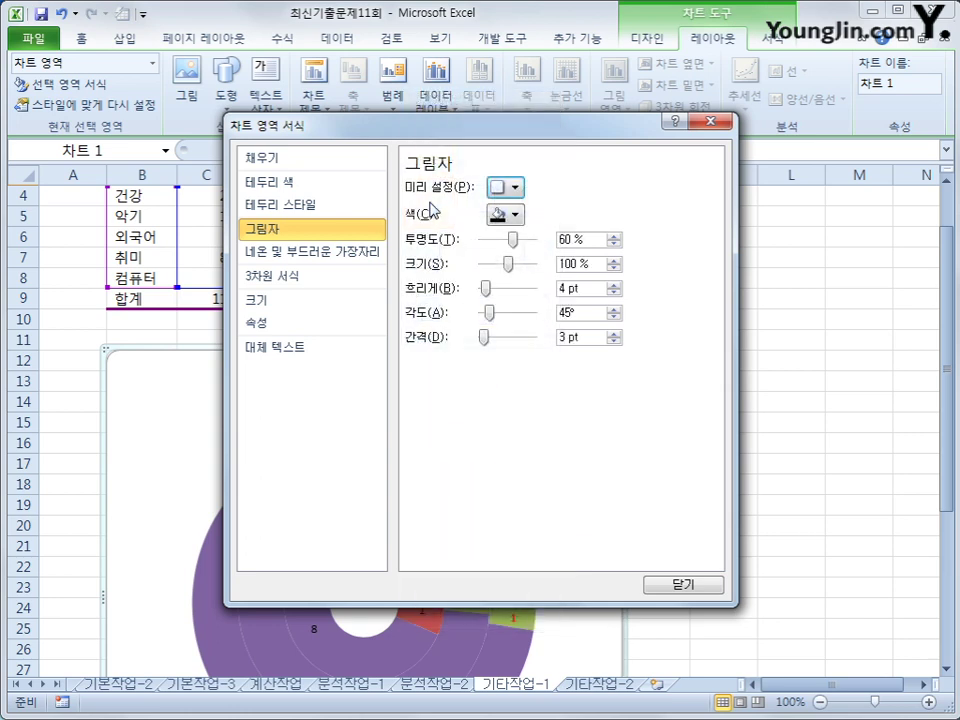
left_click(681, 587)
left_click(788, 604)
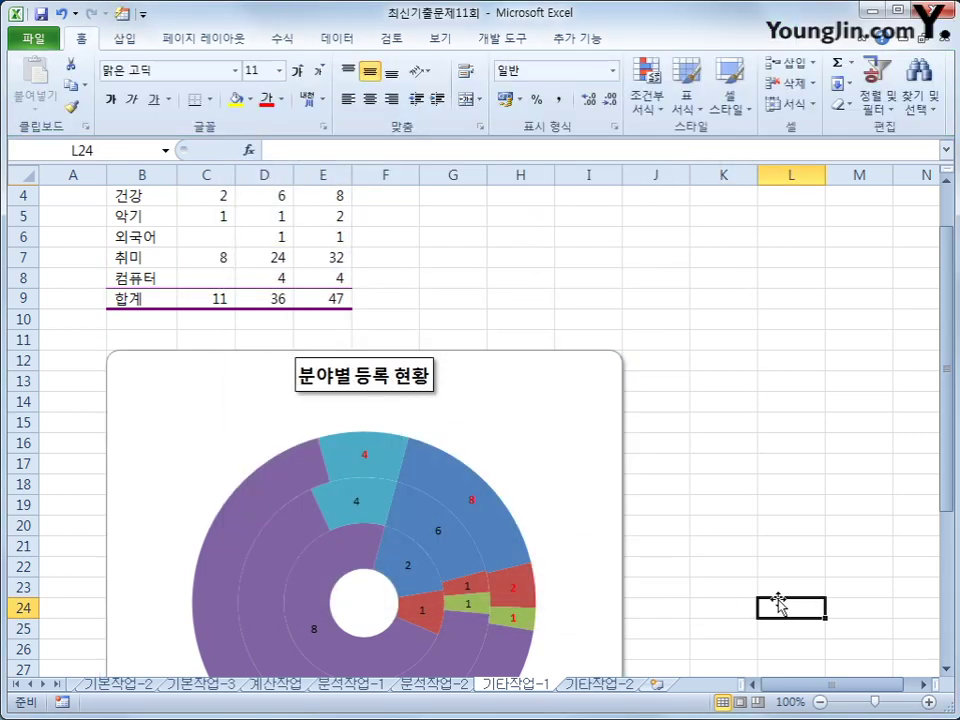
scroll(770, 600, "down", 3)
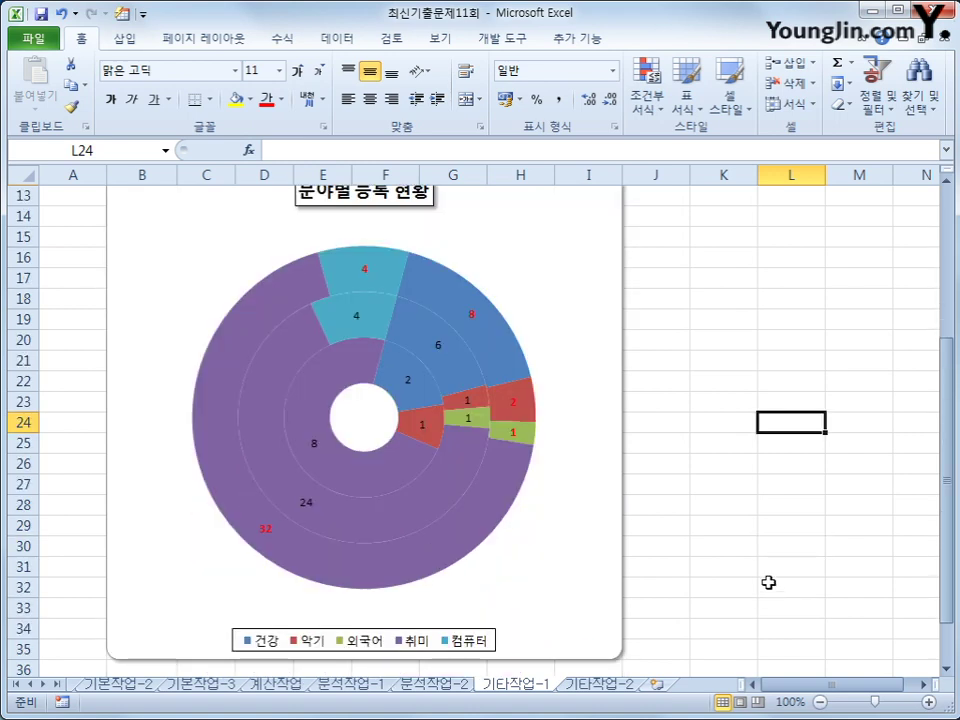
scroll(768, 577, "up", 1)
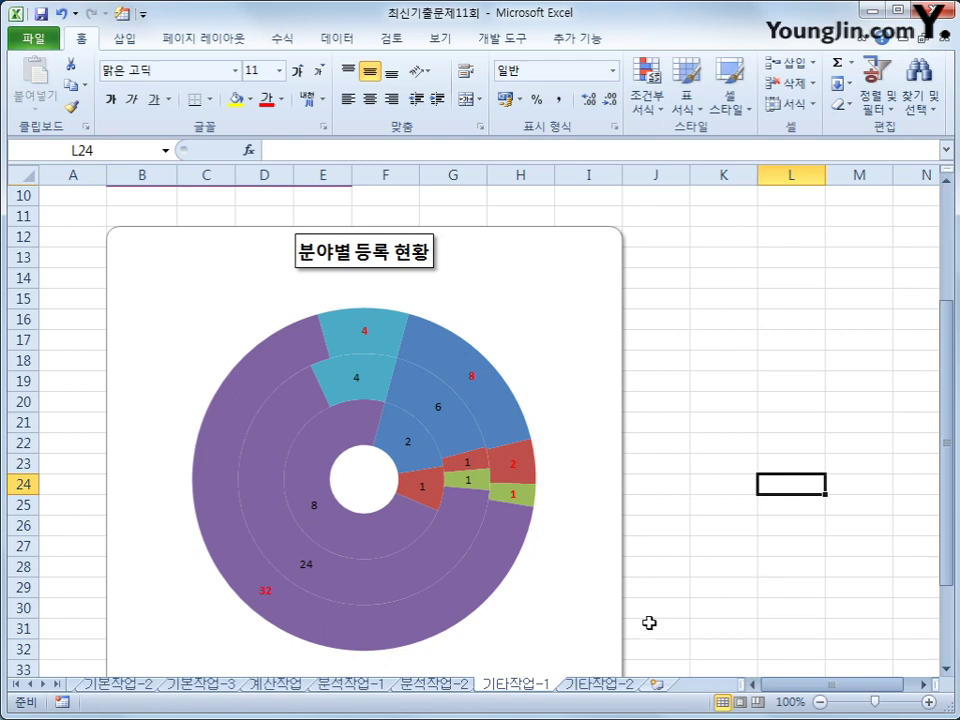
On the 기타작업-2 sheet, enable design mode and open the click event code of the 수강인원등록 button.
left_click(612, 685)
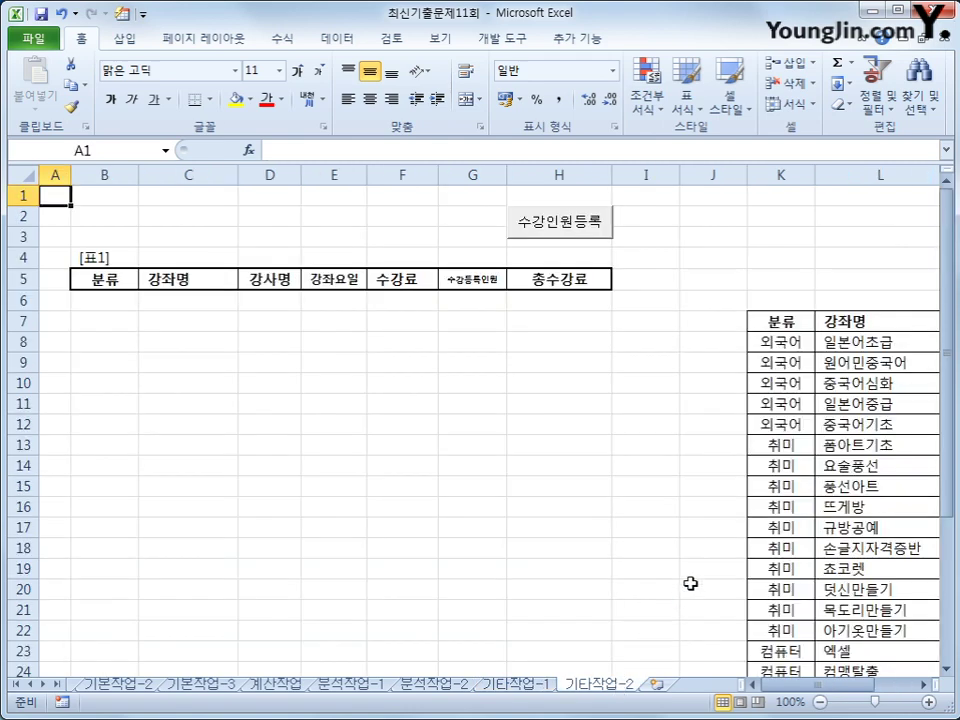
left_click(637, 466)
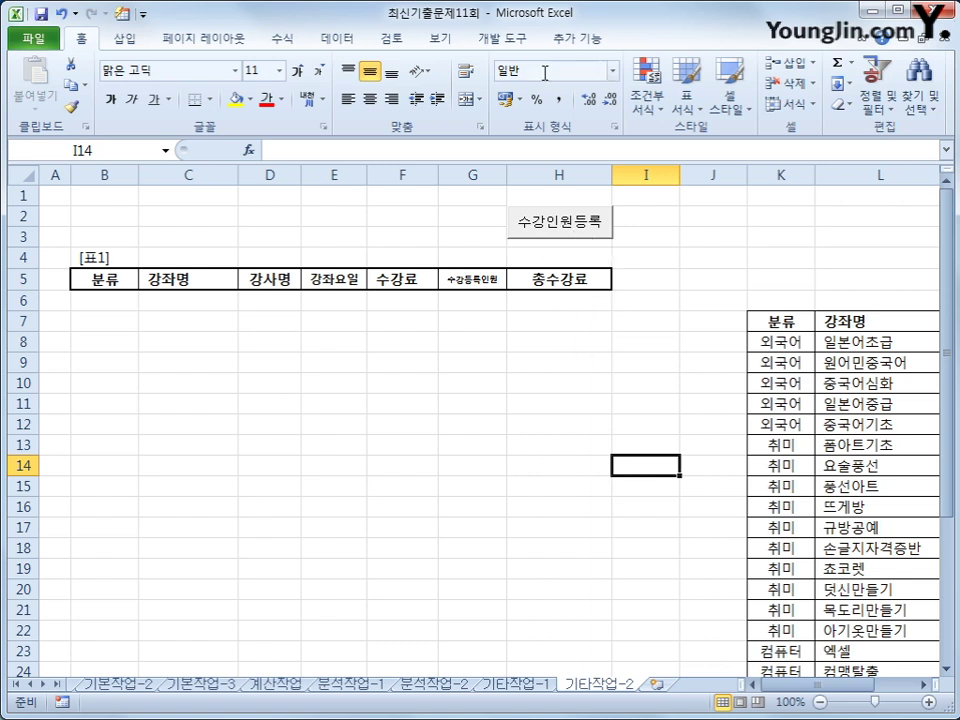
left_click(519, 40)
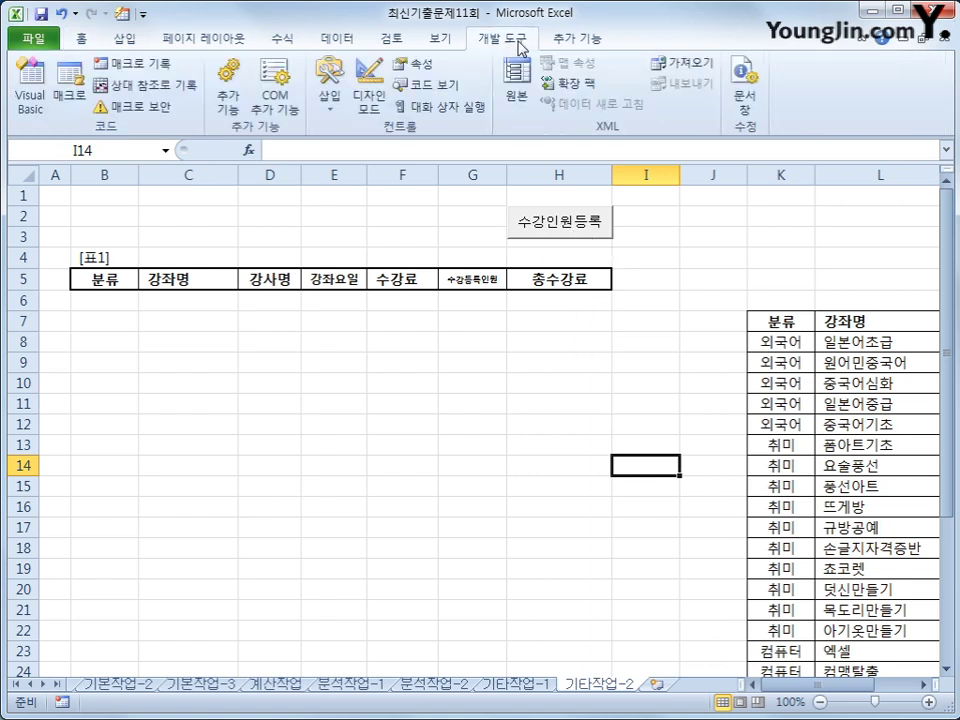
left_click(385, 108)
left_click(568, 222)
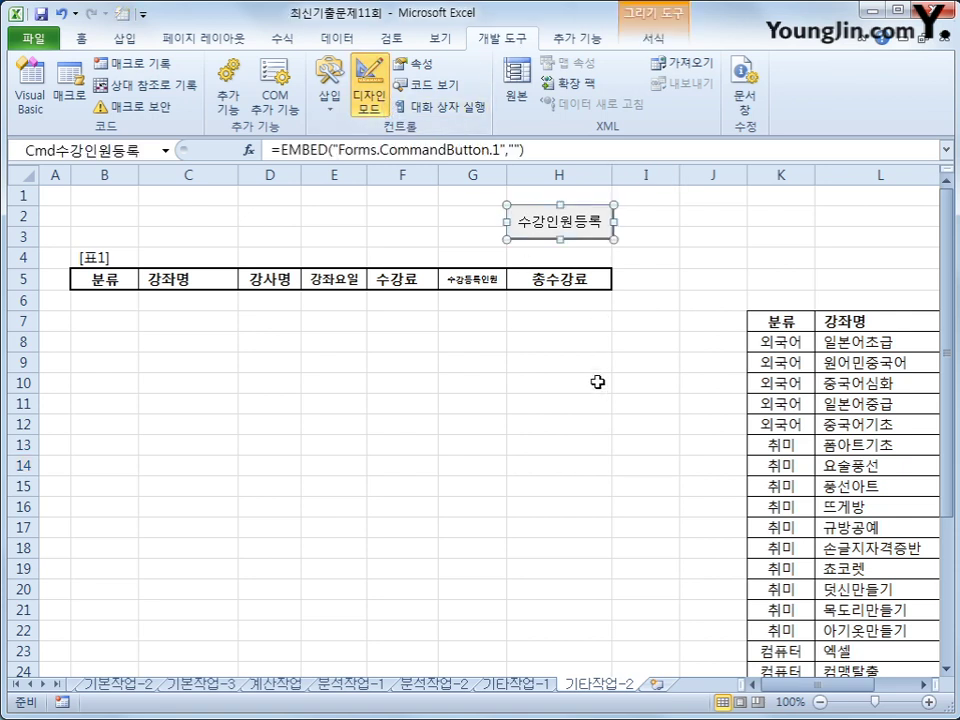
double_click(582, 230)
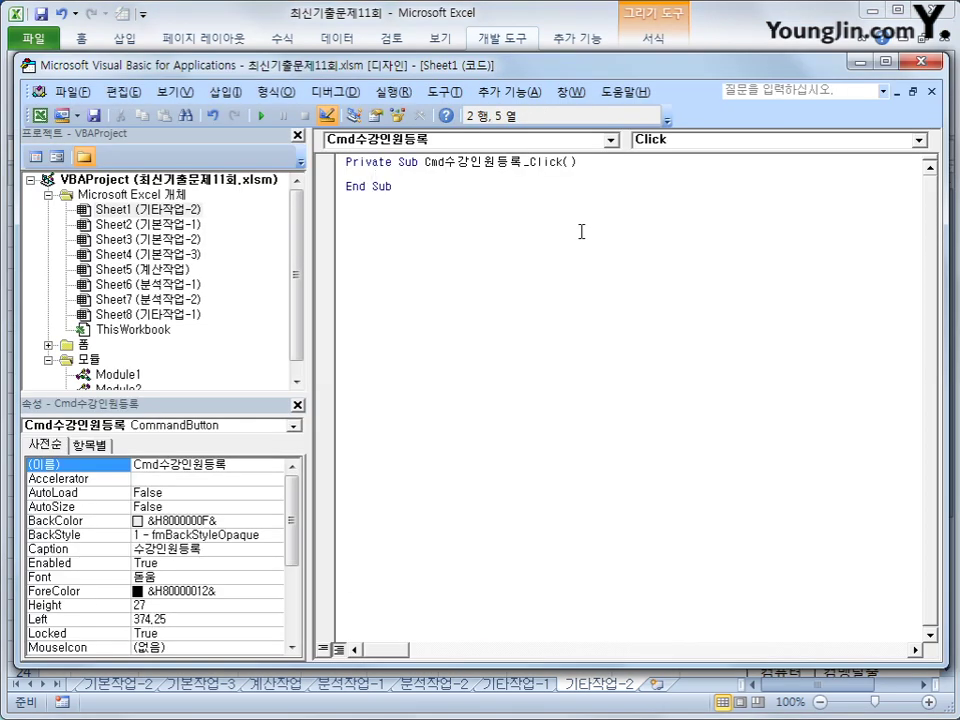
Write 수강인원등록화면.Show in the Cmd수강인원등록_Click procedure so the button displays the form.
type("수")
type("강이눠")
key("BackSpace")
key("BackSpace")
type("우")
type("원등록화면.")
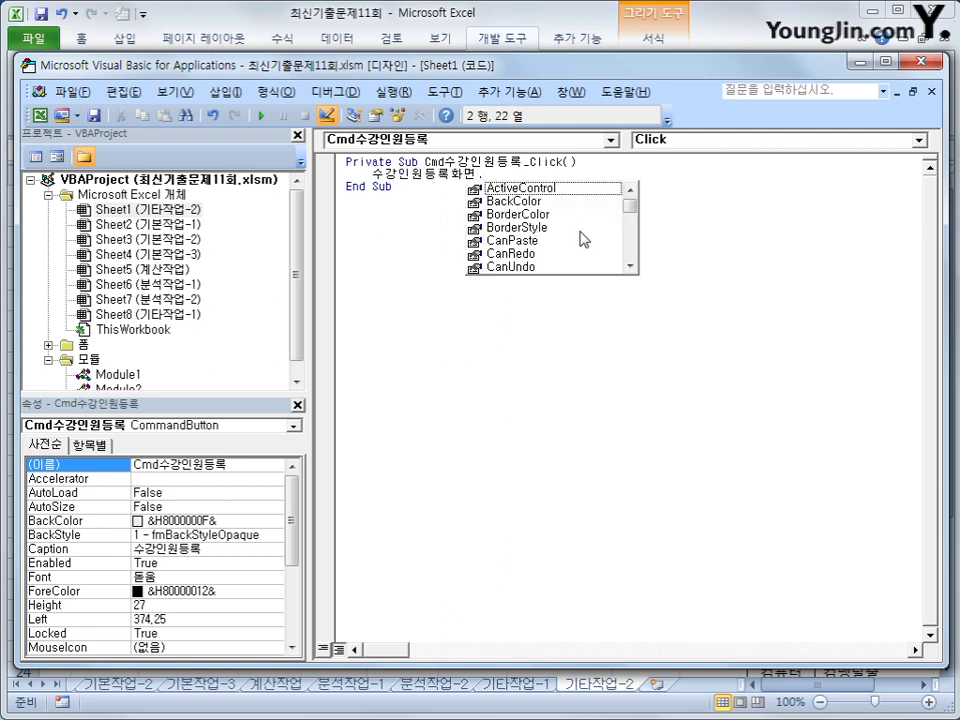
type("sh")
key("Tab")
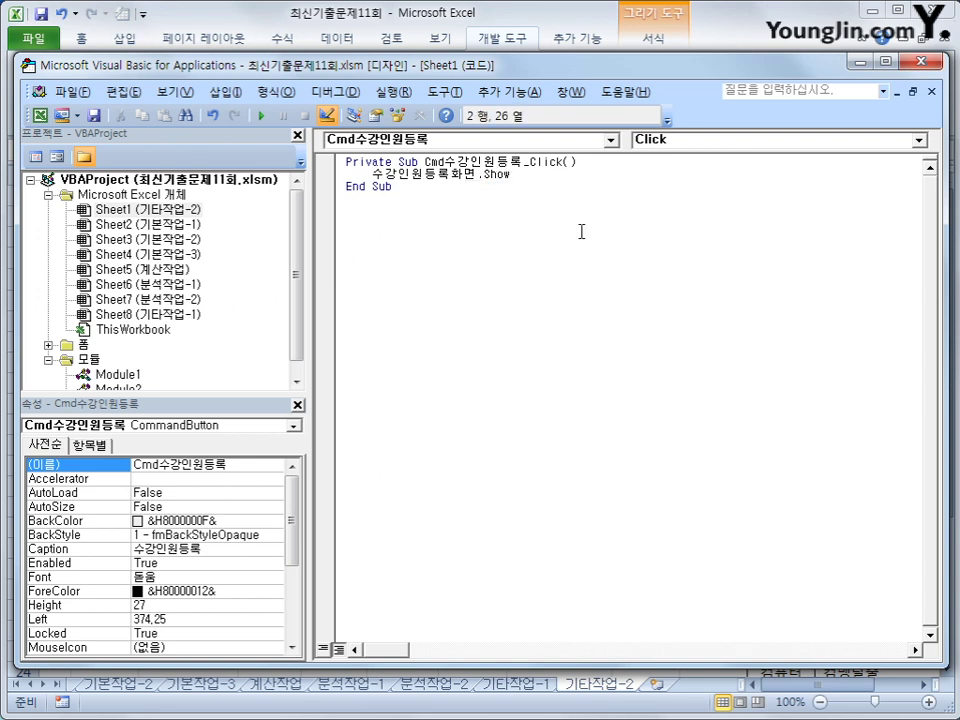
key("Down")
Open the code of the 수강인원등록화면 form and create a UserForm_Initialize event procedure.
double_click(83, 344)
left_click(127, 360)
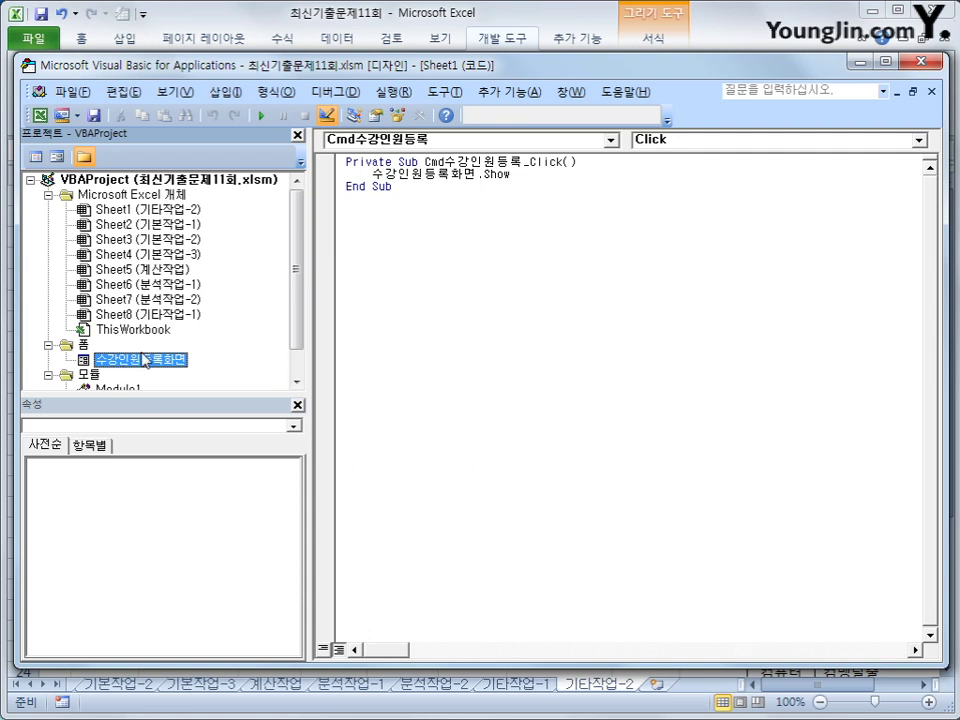
left_click(34, 158)
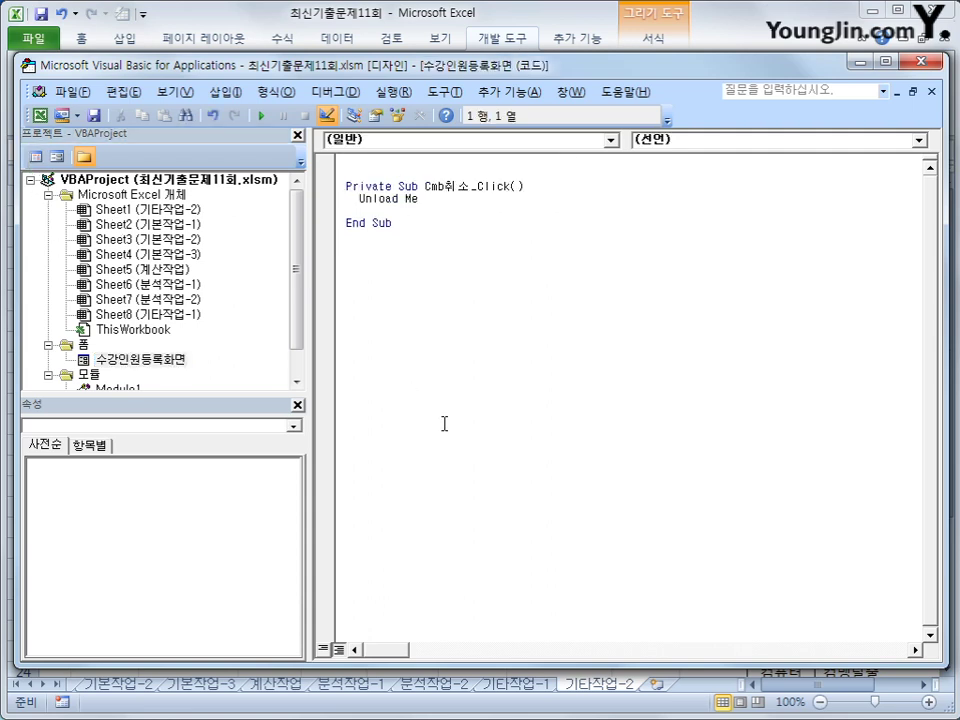
left_click(457, 141)
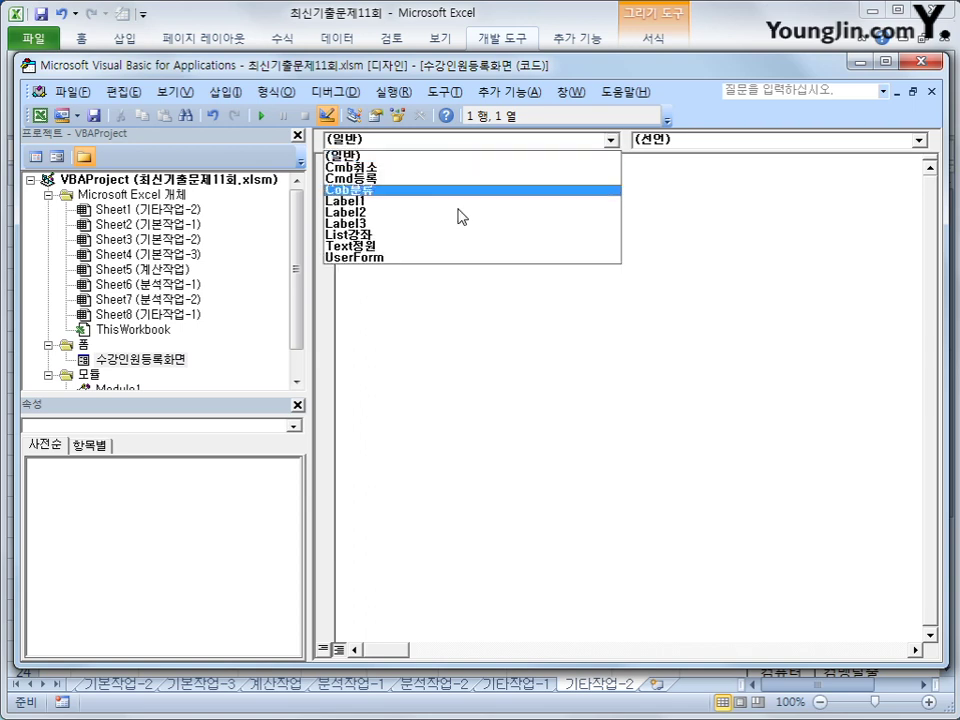
left_click(436, 255)
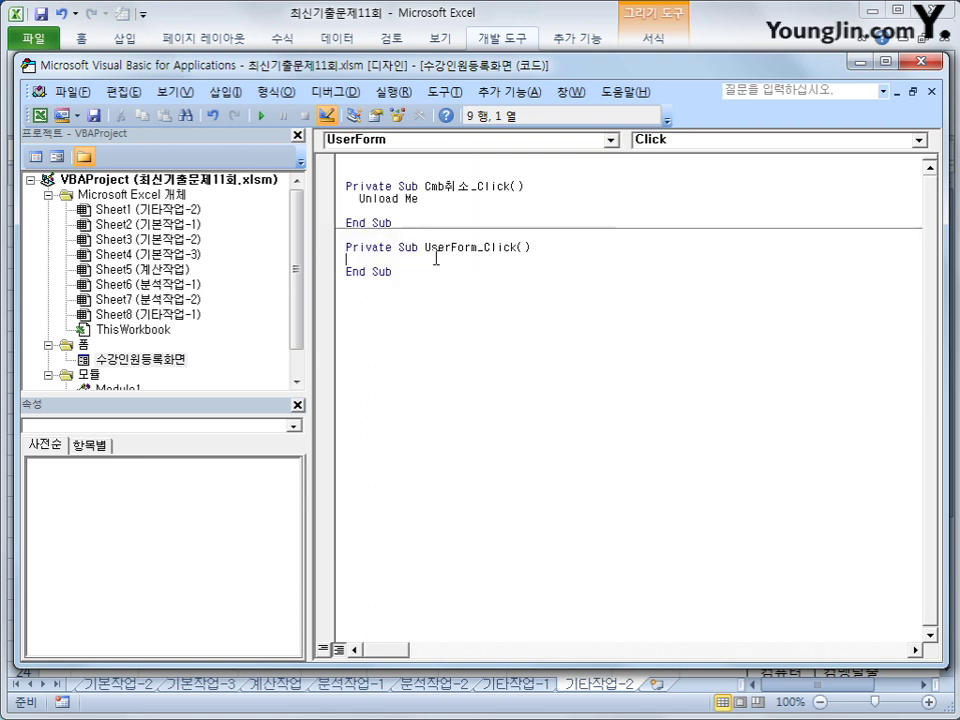
left_click(744, 139)
left_click(739, 205)
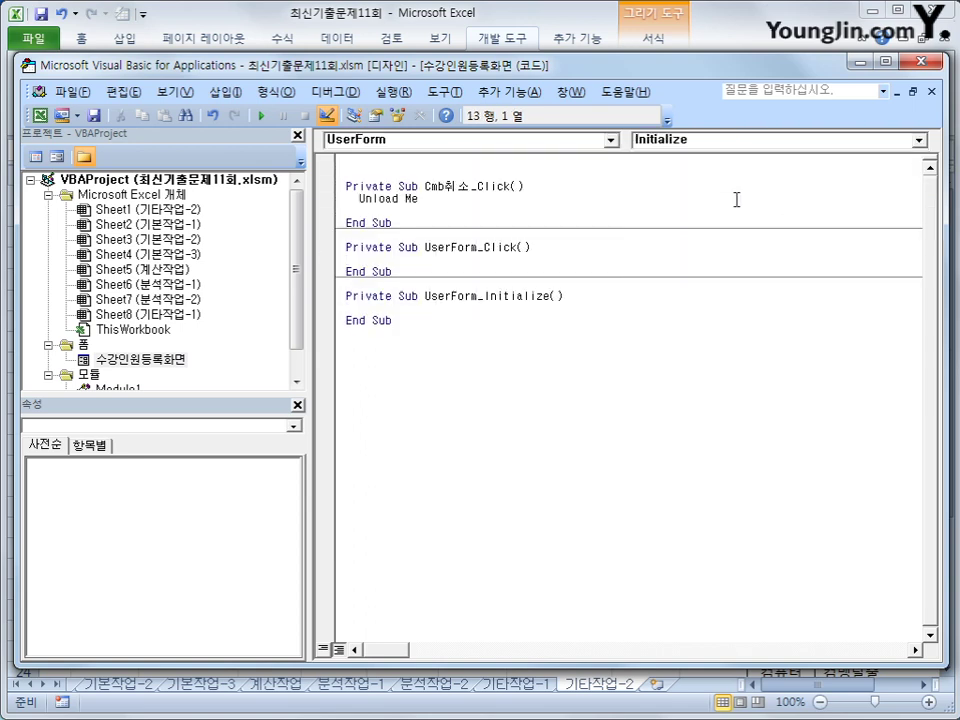
Start a With block for Cob분류 in the UserForm_Initialize procedure.
key("Tab")
type("cob")
type("ㅂ")
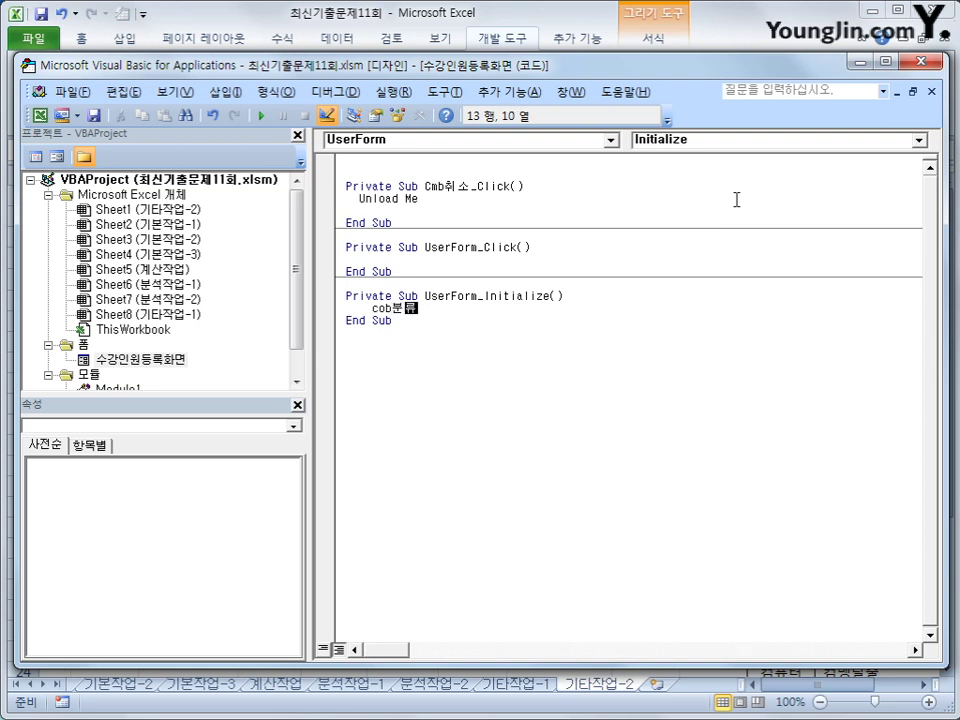
type("분류")
type(".")
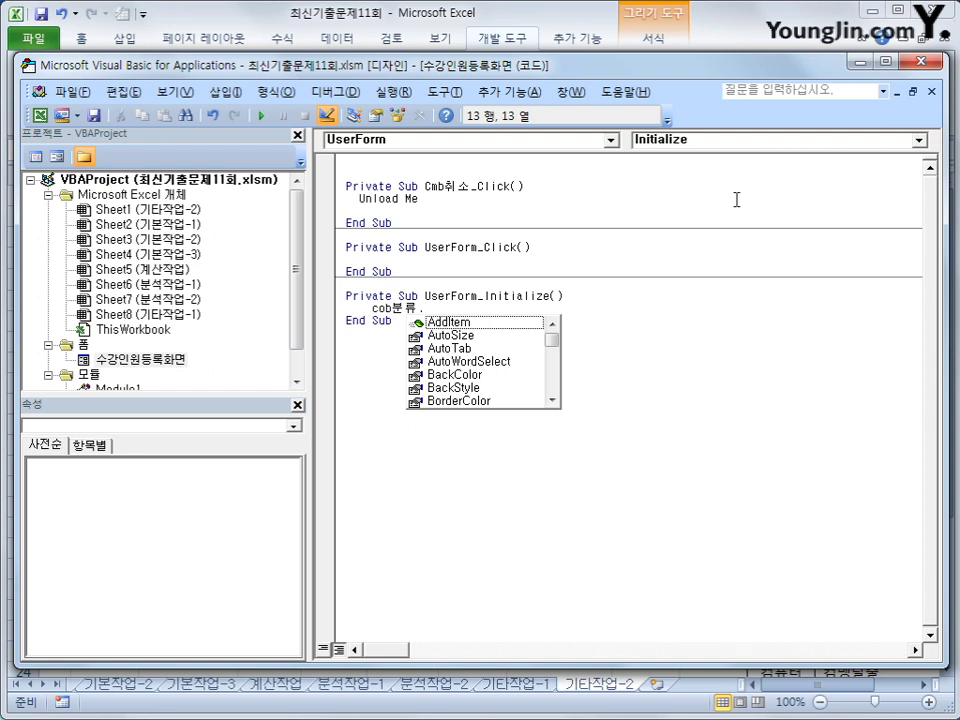
key("BackSpace")
key("Home")
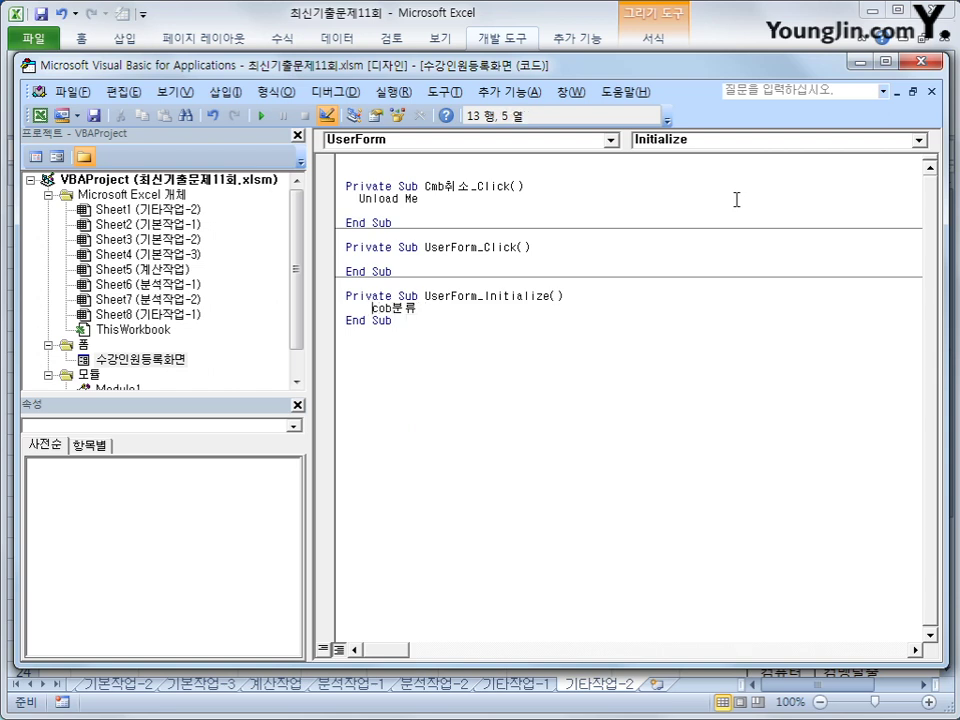
type("자")
key("BackSpace")
key("Hangul")
type("with")
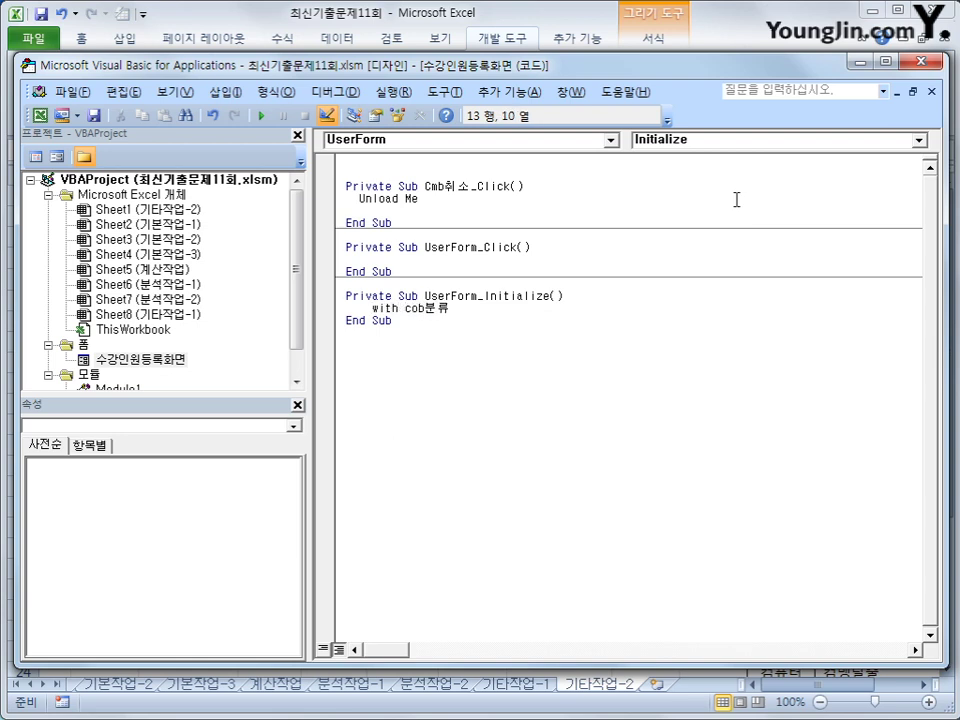
key("End")
key("Return")
Add the indented line .AddItem "외국어" inside the With Cob분류 block.
key("Tab")
type(".")
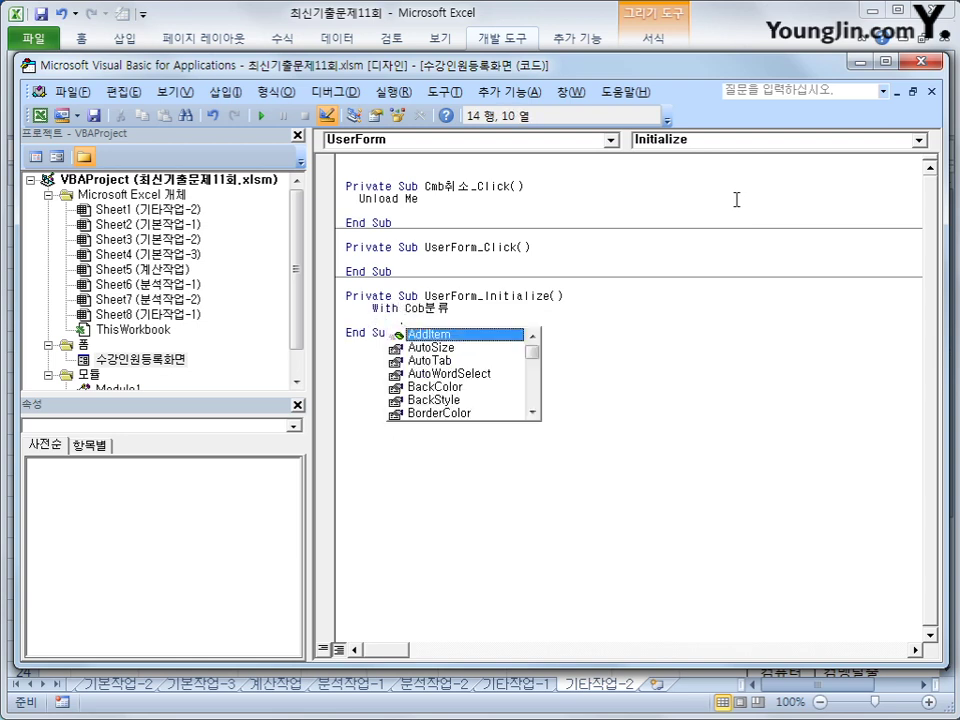
type("AddItem \"")
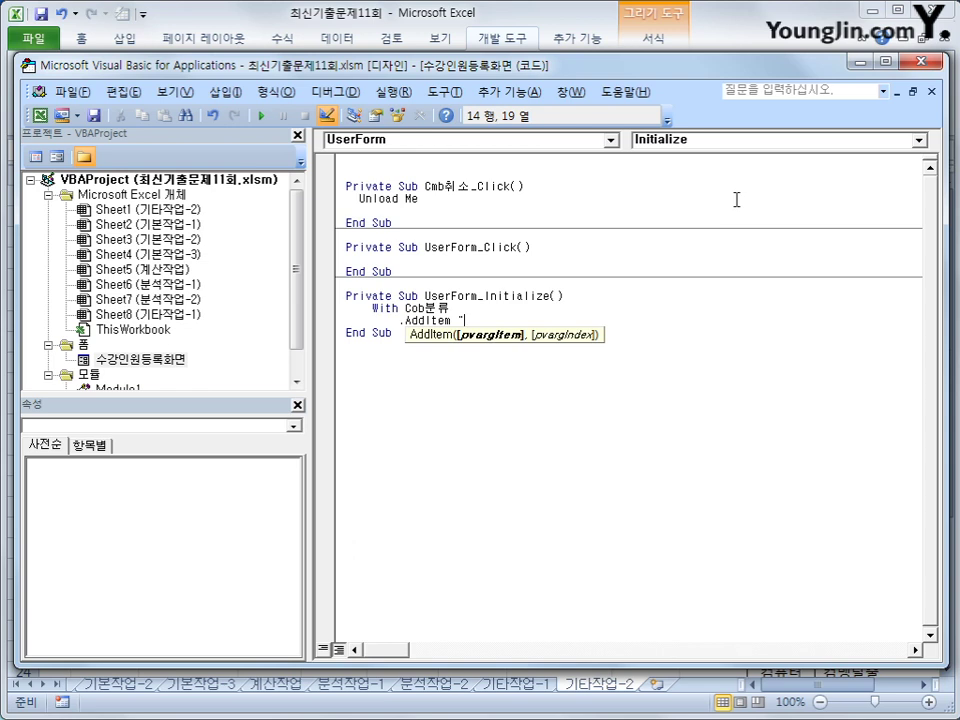
type("외")
key("BackSpace")
key("BackSpace")
type("외국어\"")
key("Return")
Add .AddItem lines for "취미" and "컴퓨터" to the With Cob분류 block.
type(".")
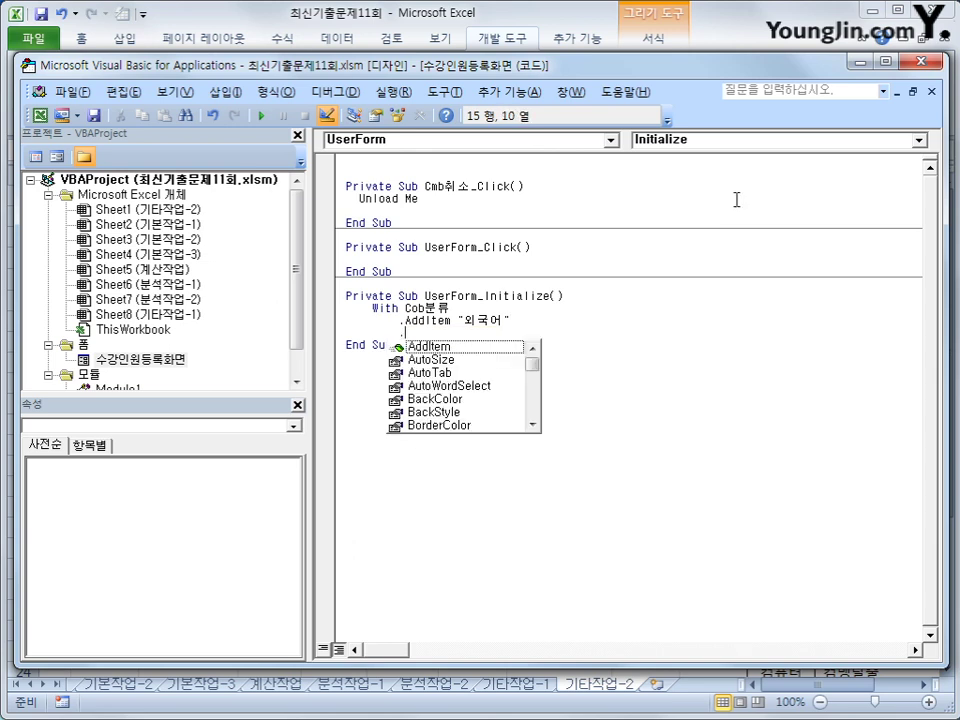
key("Tab")
type("\"ㅊ")
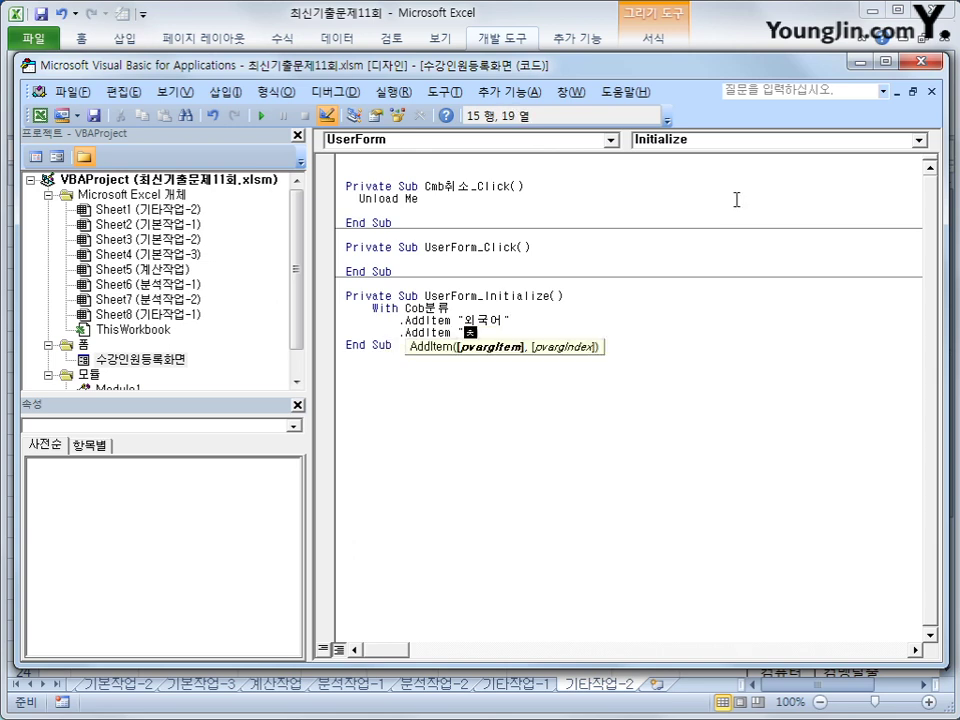
type("취미\"")
key("Return")
type(".")
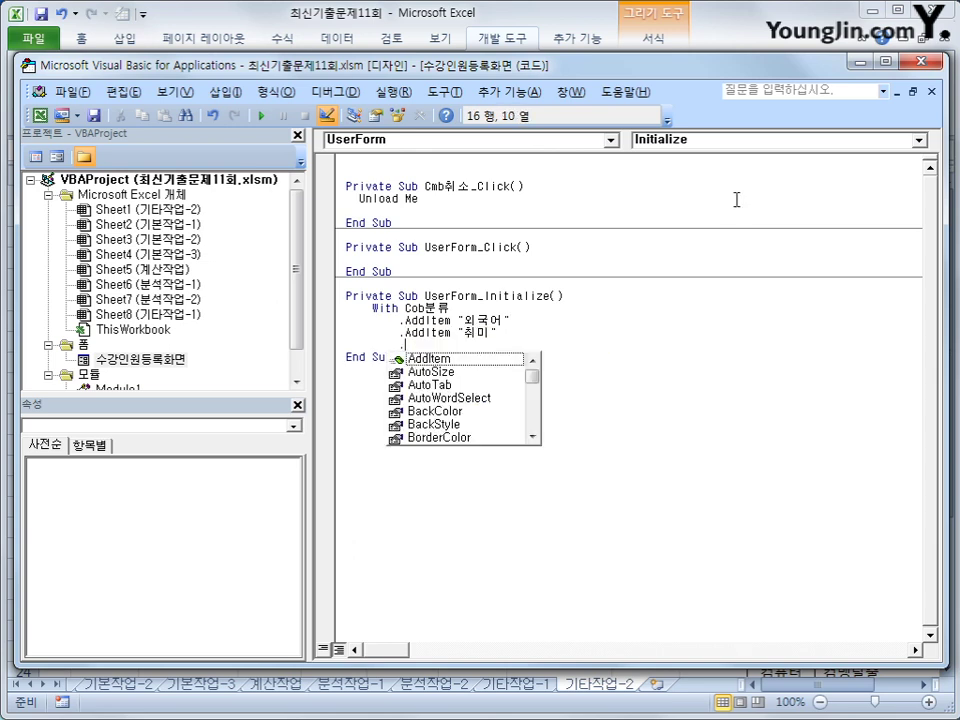
key("Tab")
type("\"커")
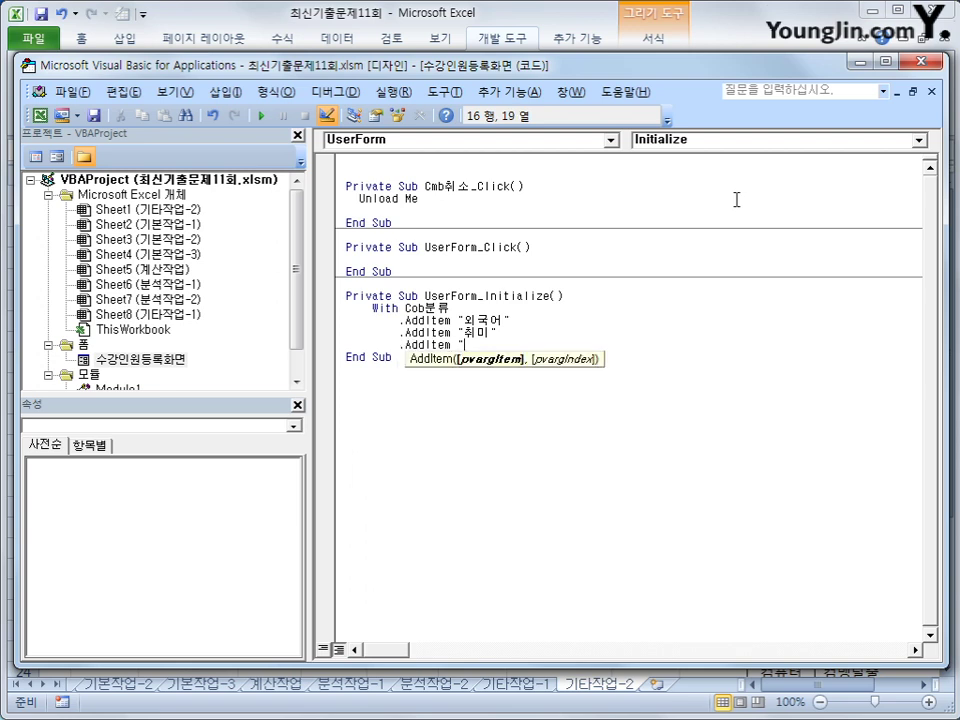
type("컴퓨터\"")
key("Return")
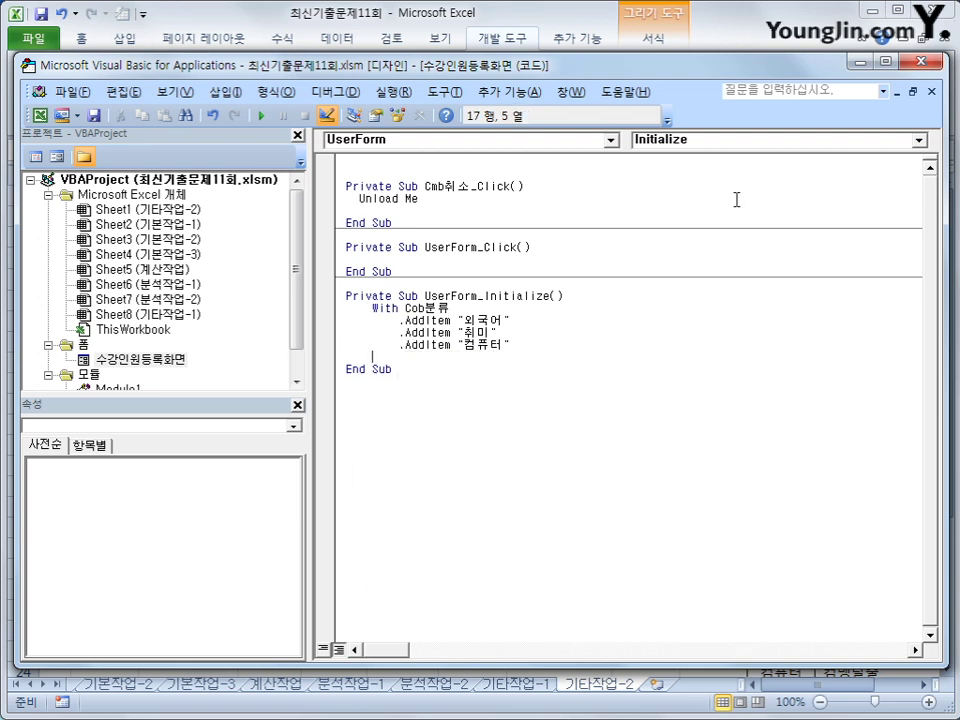
Close the block with End With and insert a blank line above With Cob분류.
type("end with")
key("Return")
key("Up")
key("Up")
key("Up")
key("Up")
key("Up")
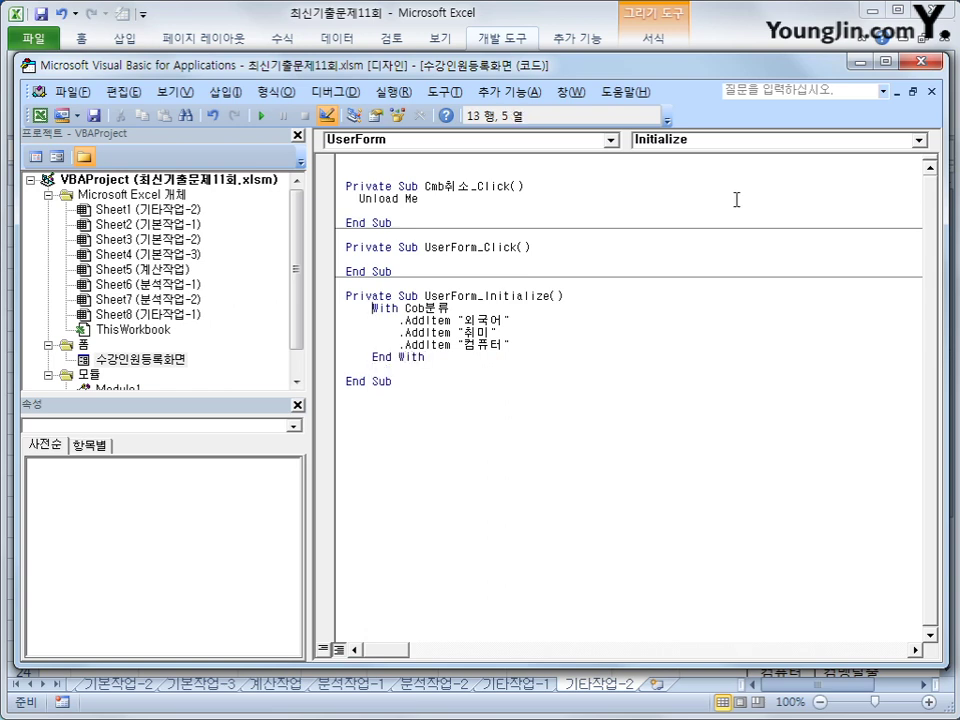
key("Return")
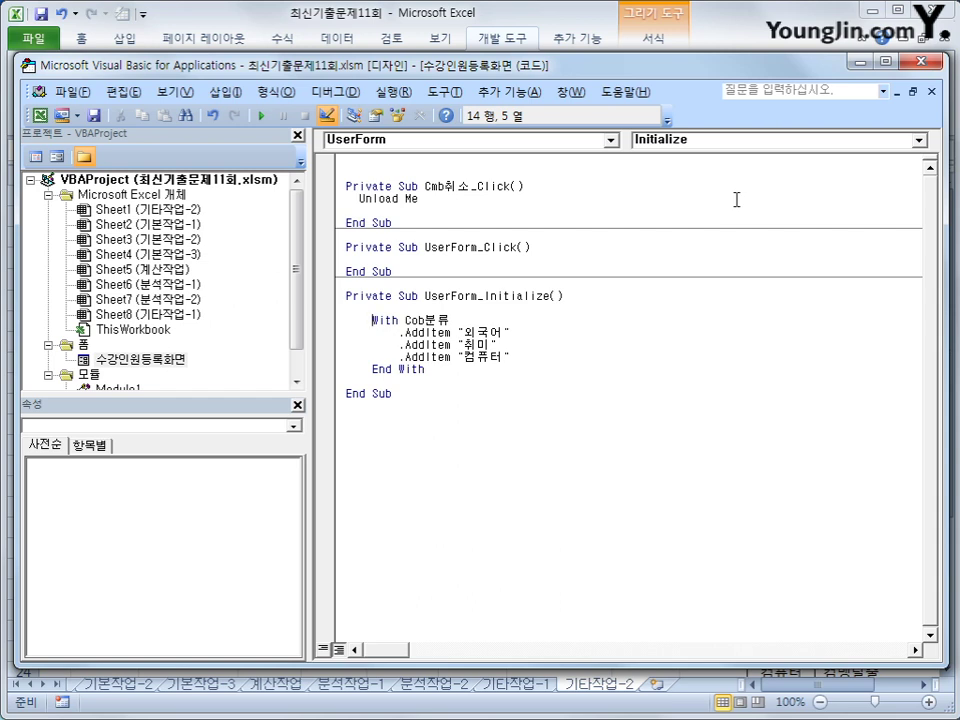
Close the code editor, turn off design mode and launch the registration form with the 수강인원등록 button.
left_click(914, 61)
left_click(372, 105)
left_click(566, 232)
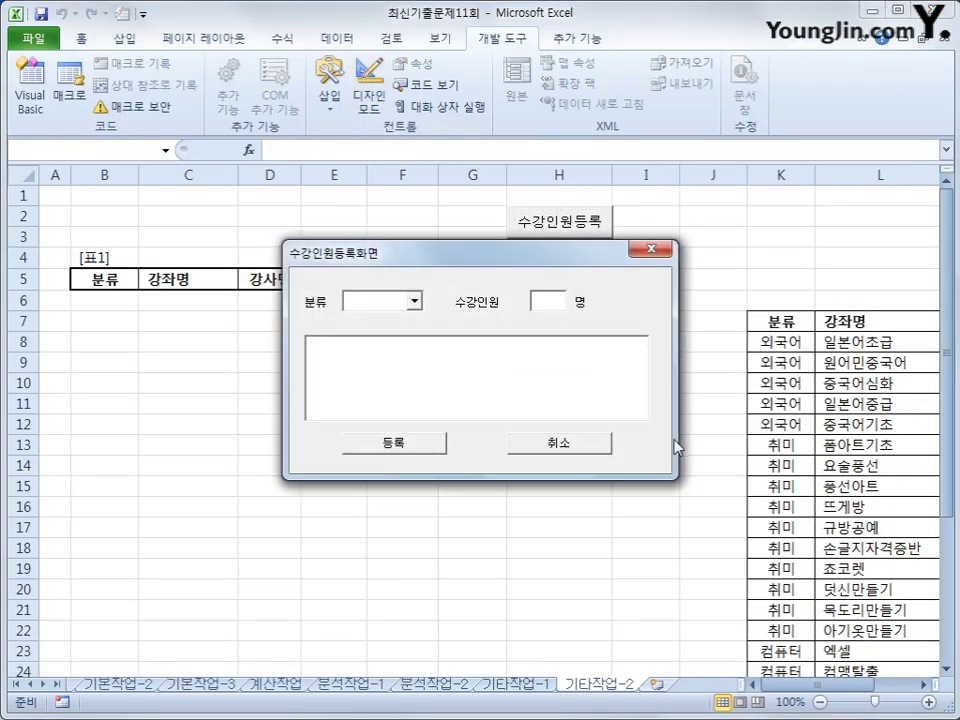
Test the 분류 combo box by choosing 외국어 and 컴퓨터, then close the form.
left_click(414, 301)
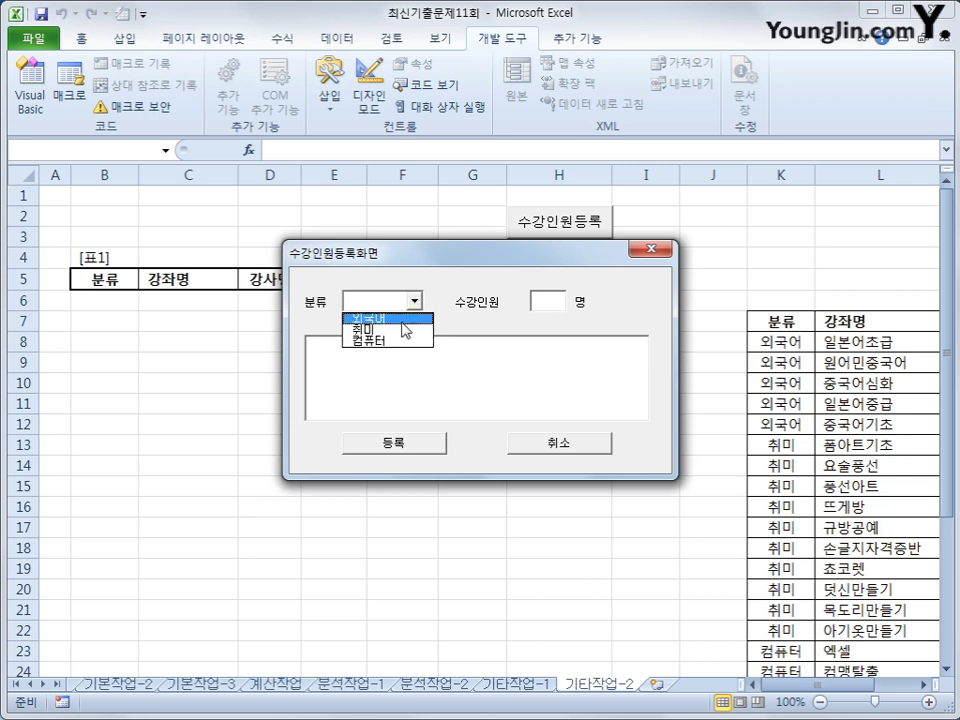
left_click(402, 320)
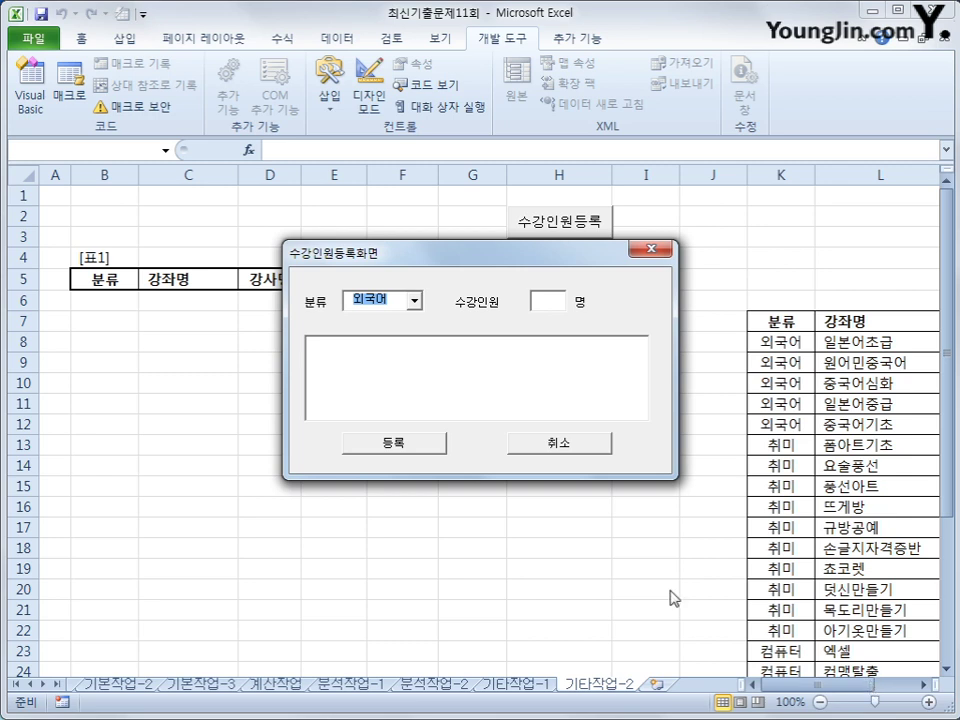
left_click(414, 300)
left_click(398, 345)
left_click(403, 300)
left_click(403, 343)
left_click(418, 385)
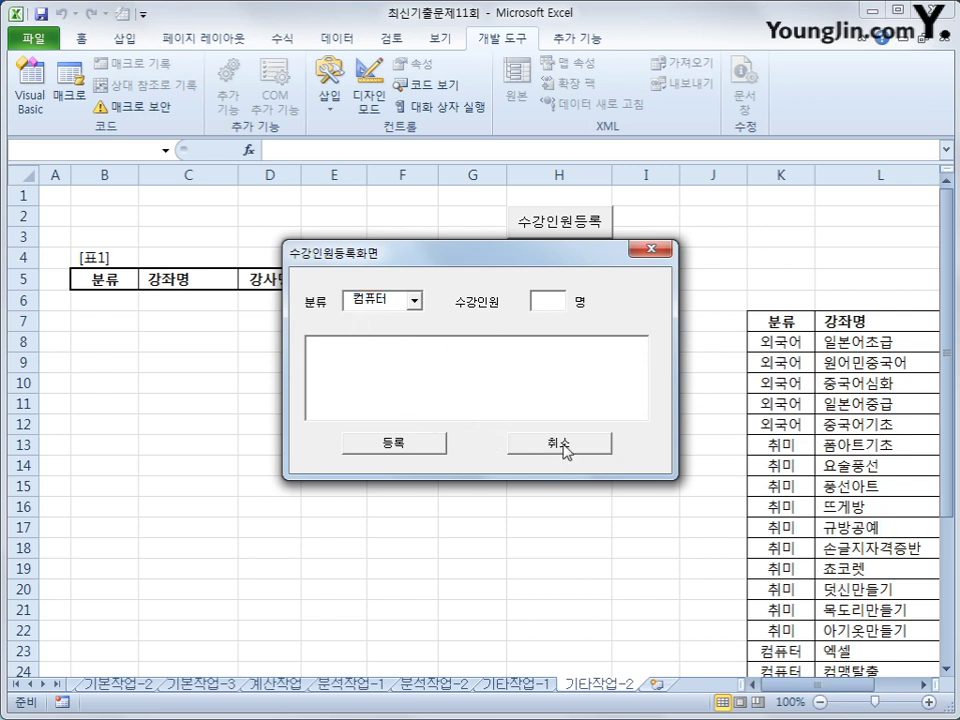
left_click(664, 254)
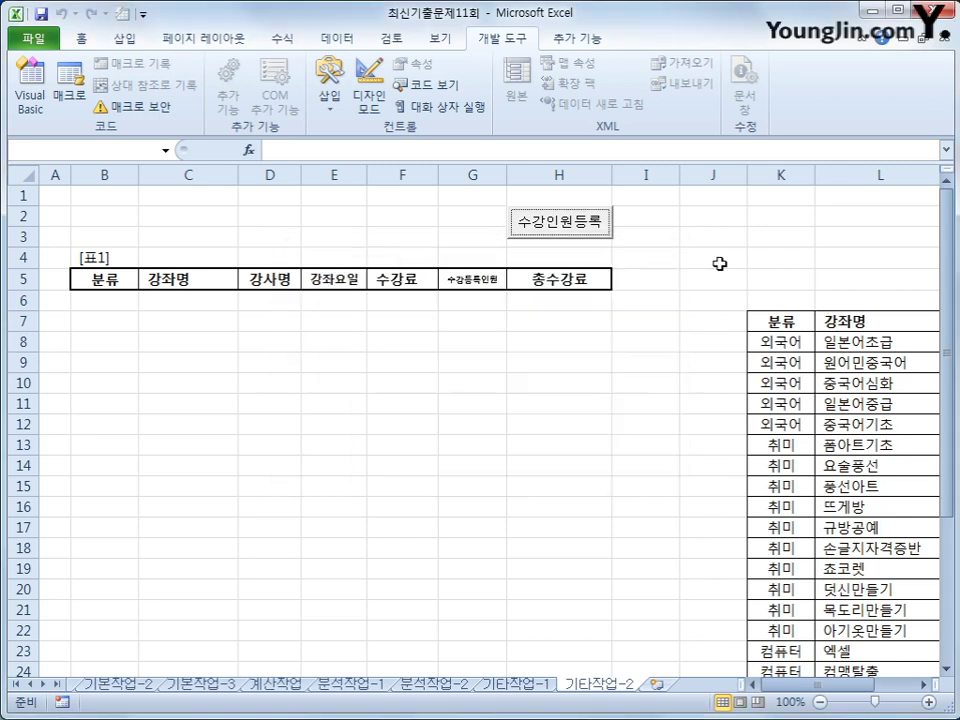
Return to the 수강인원등록화면 form code in the Visual Basic editor and create a Cob분류_Change event procedure.
left_click(720, 263)
left_click(30, 95)
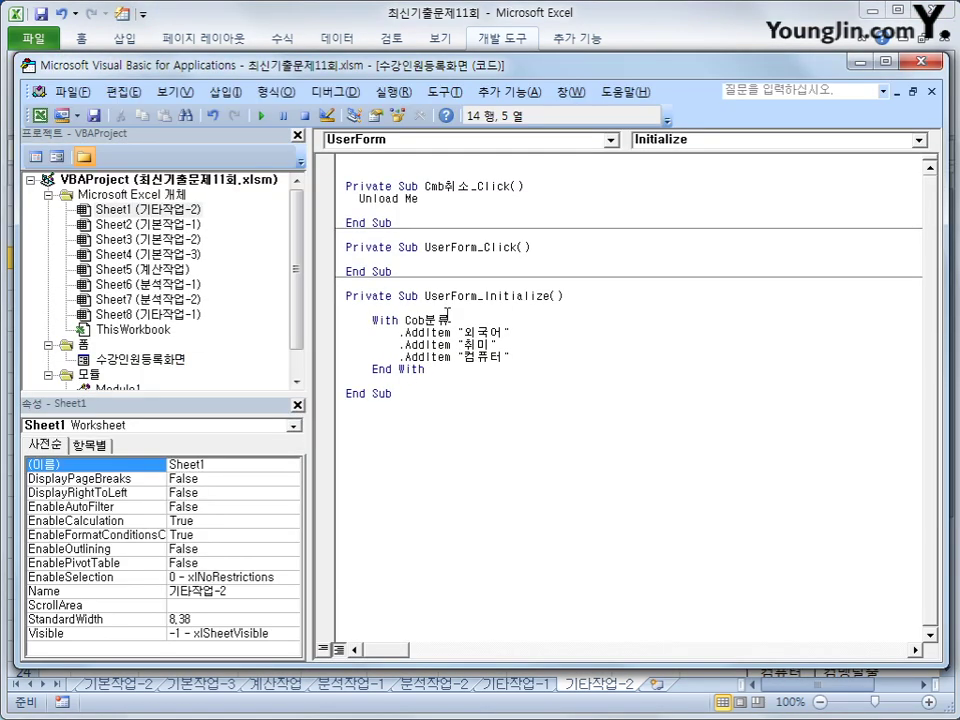
left_click(498, 421)
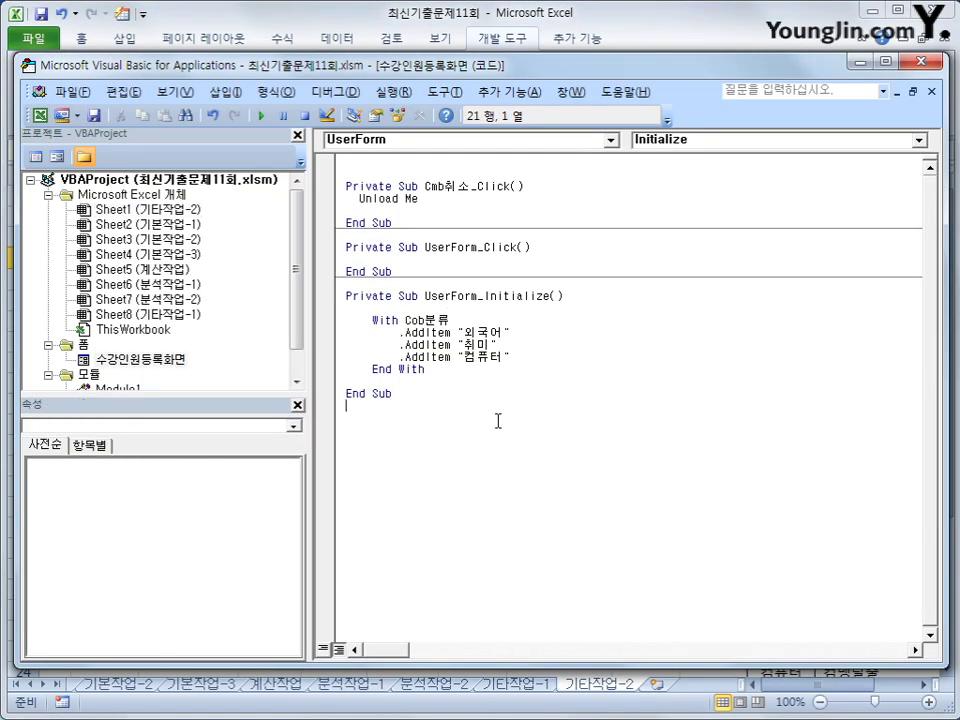
left_click(474, 141)
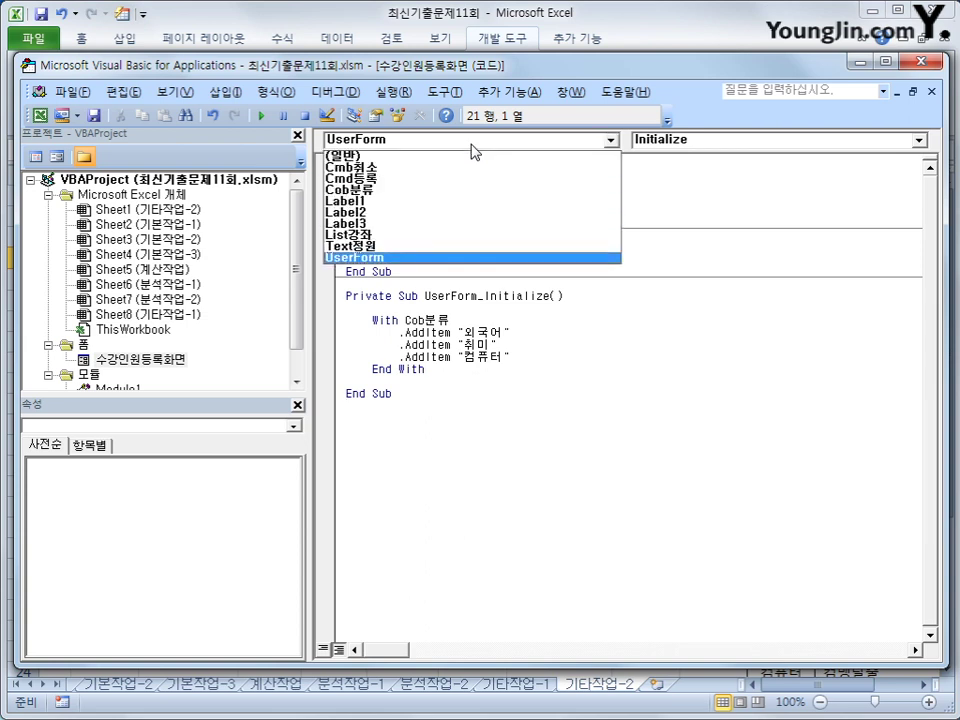
left_click(456, 189)
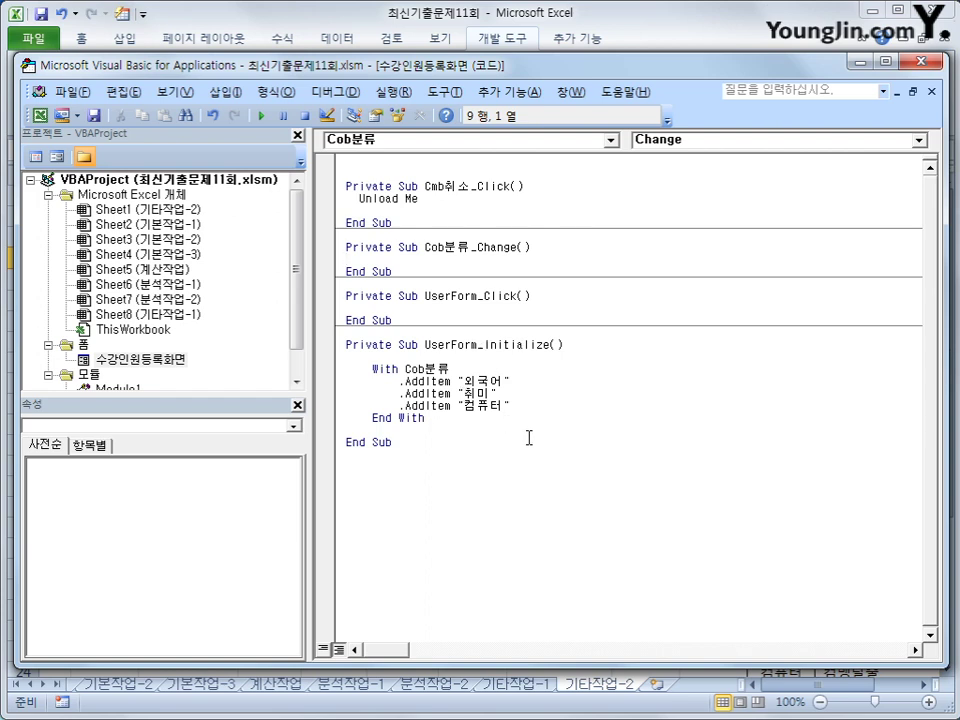
Start a Select Case block on Cob분류 inside the Cob분류_Change procedure.
key("Return")
key("Tab")
type("sl")
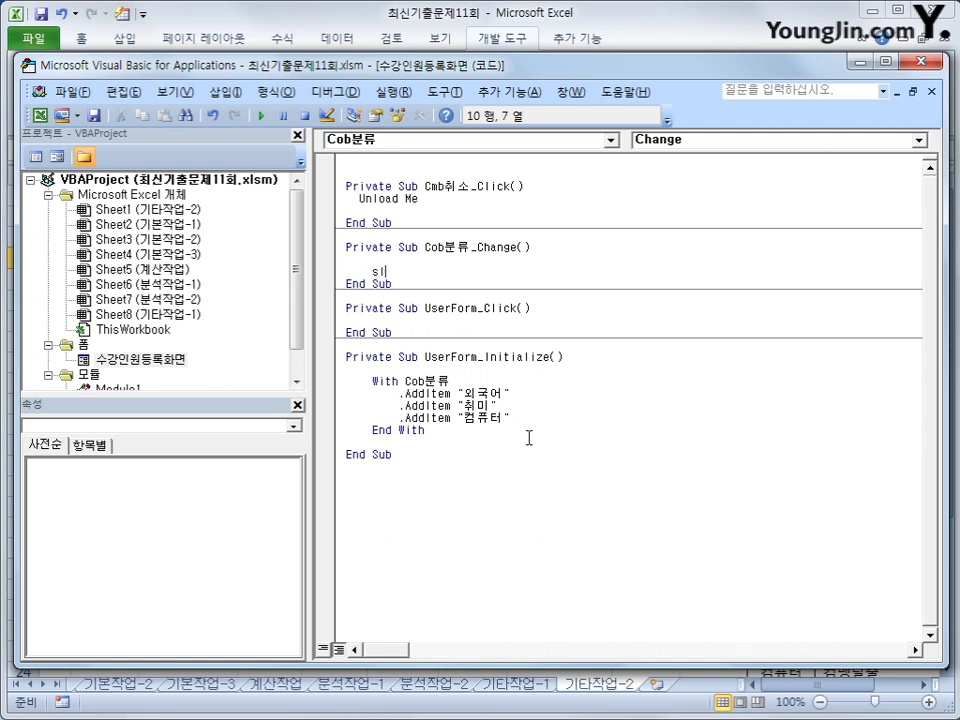
key("BackSpace")
type("elect case ")
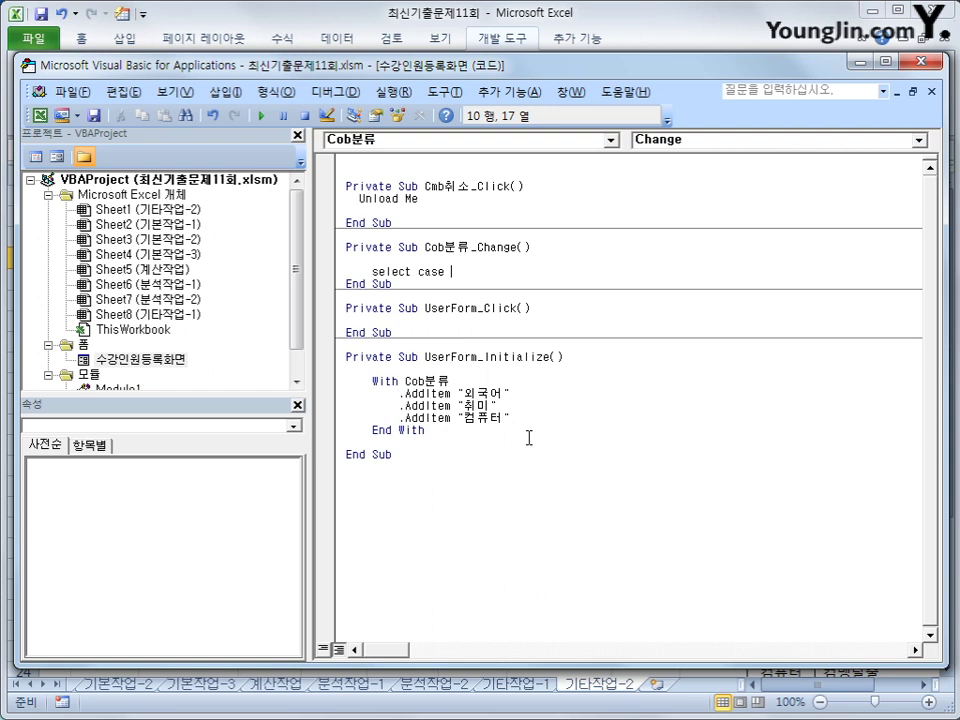
type("cob분류")
key("Return")
Add an indented Case "외국어" line to the Select Case block.
key("Tab")
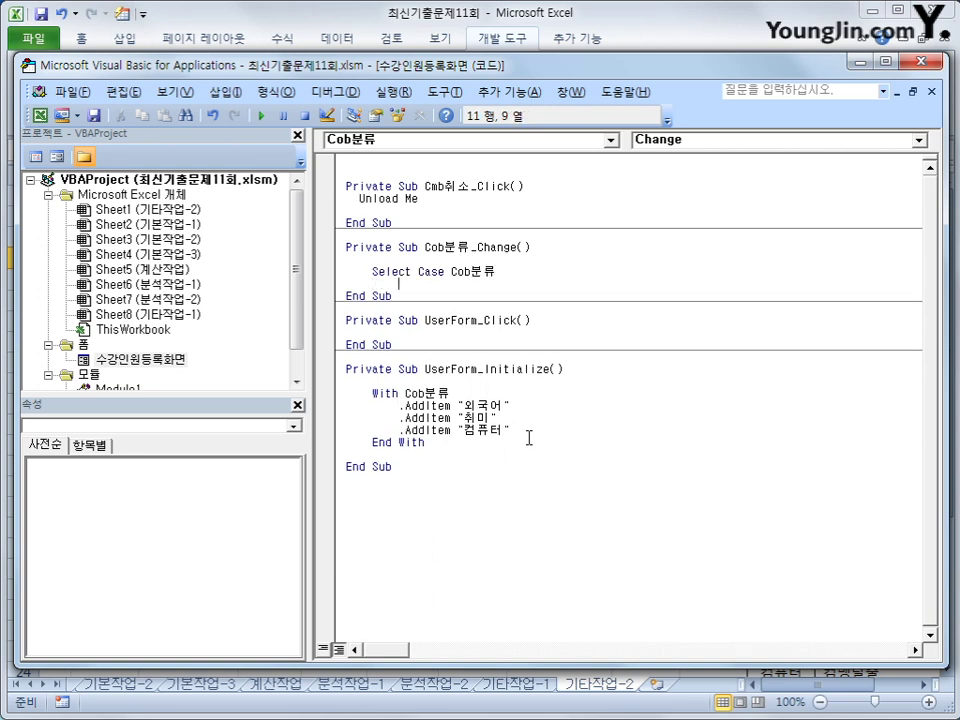
type("case \"외구거")
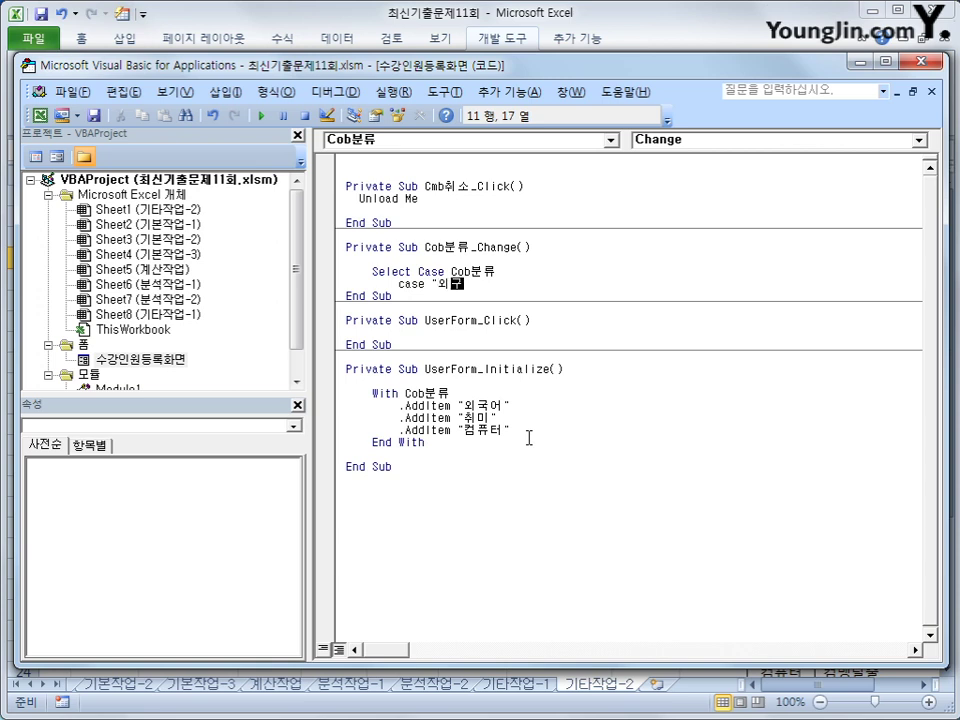
key("BackSpace")
key("BackSpace")
key("BackSpace")
type("국어\"")
key("Return")
key("Tab")
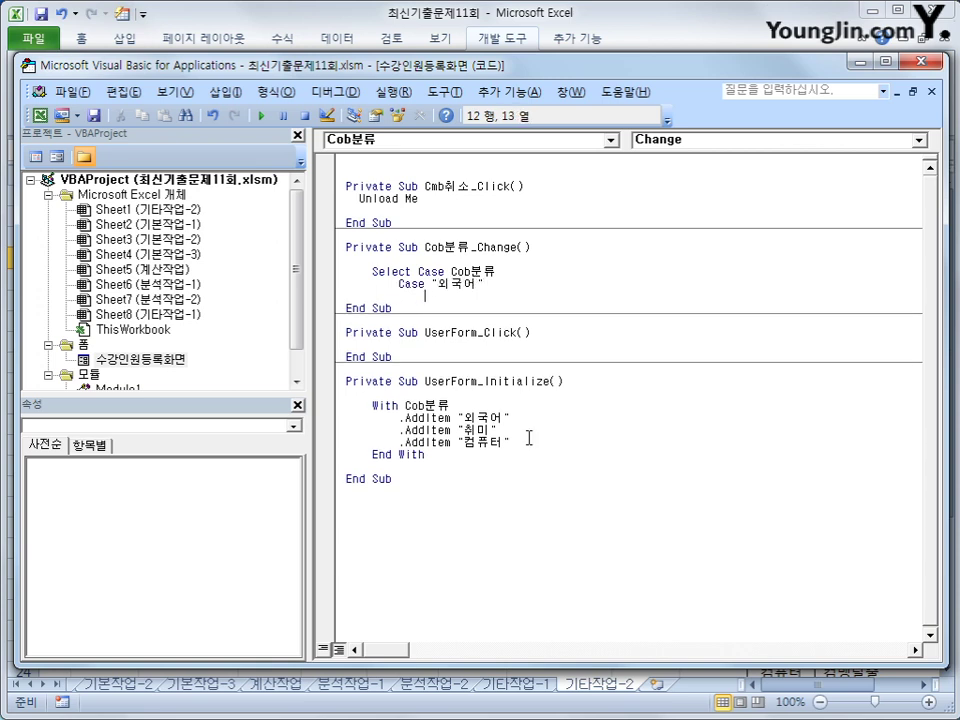
Set List강좌.RowSource to "L8:O12" under the 외국어 case.
type("list가 강좌.")
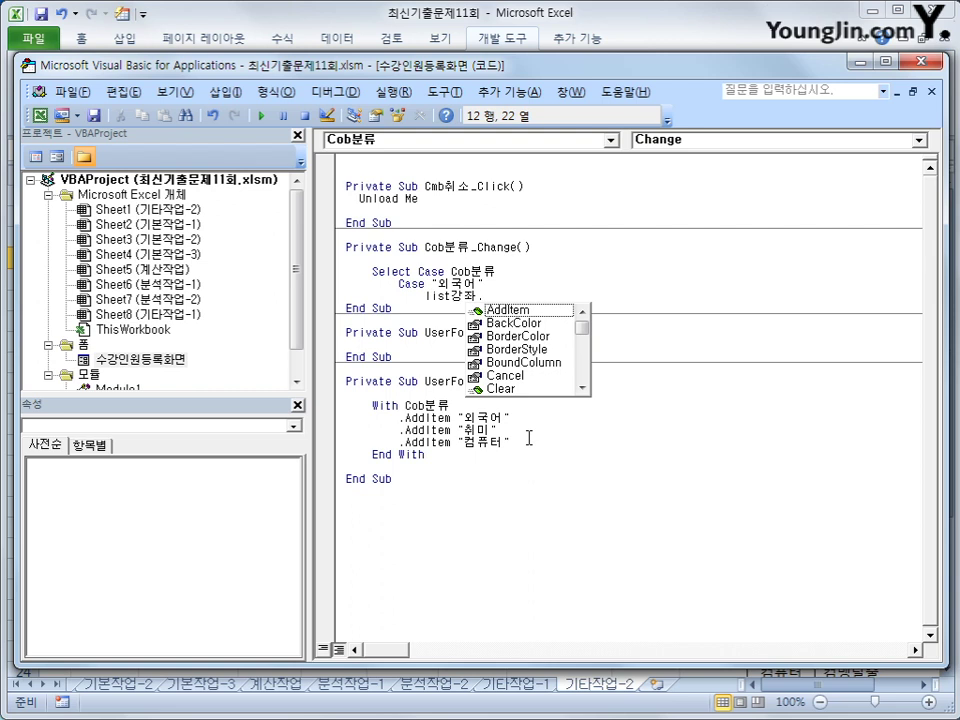
type("ro")
key("Tab")
type("= ")
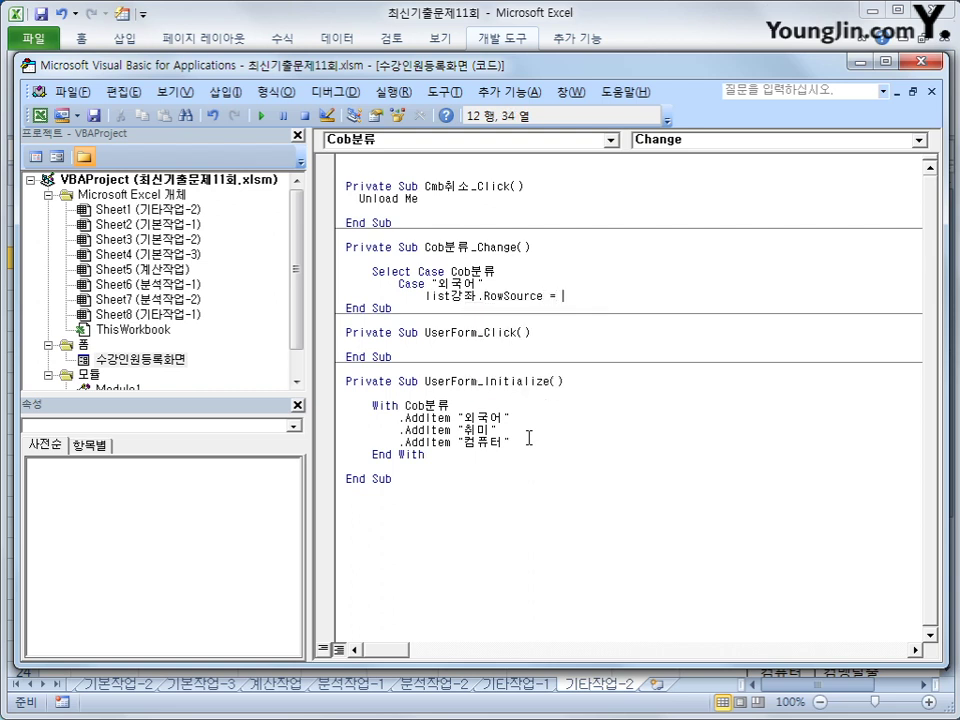
type("\"ㄴ")
type("8")
type("\"")
type(":O12\"")
key("Return")
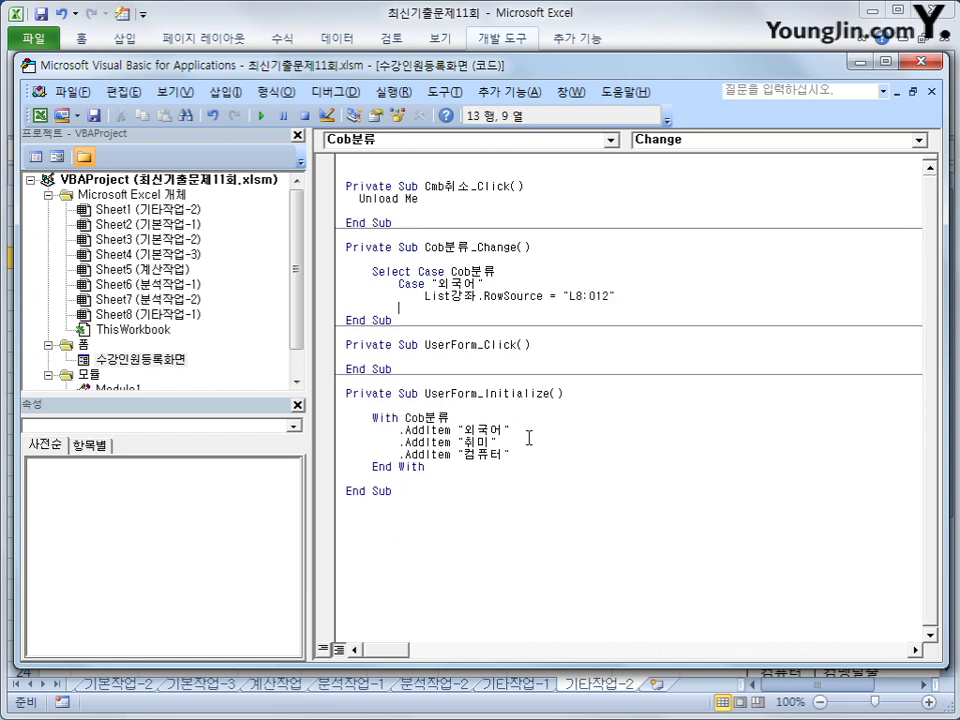
Duplicate the 외국어 case and its RowSource line directly below the original.
key("Up")
key("shift+Down")
key("shift+End")
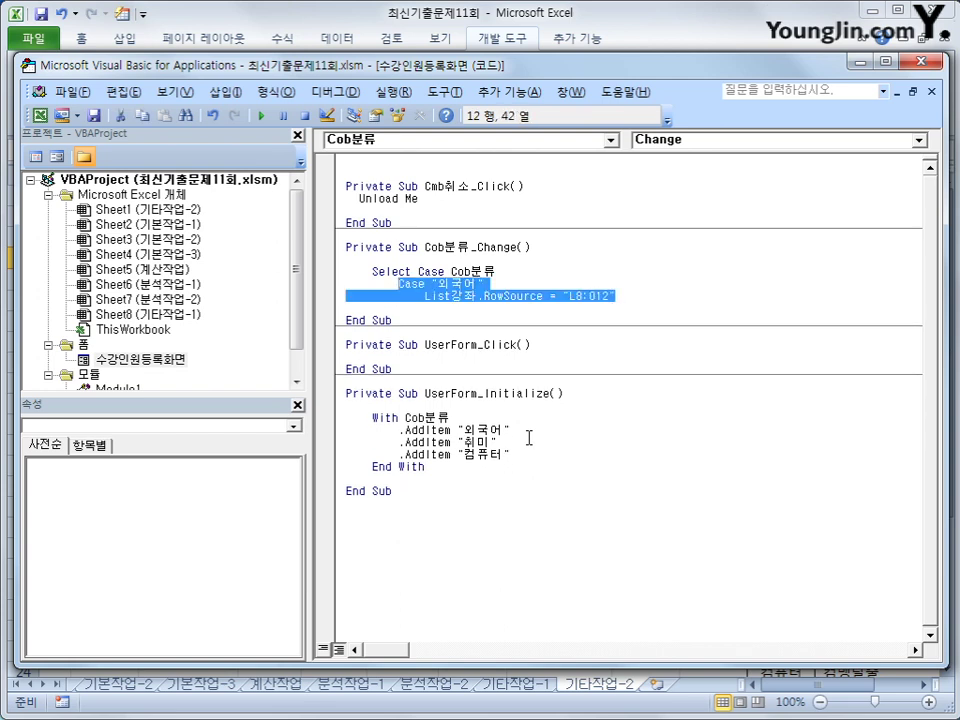
key("ctrl+c")
key("End")
key("Return")
key("BackSpace")
key("ctrl+v")
Change the label of the second case to "취미".
key("Up")
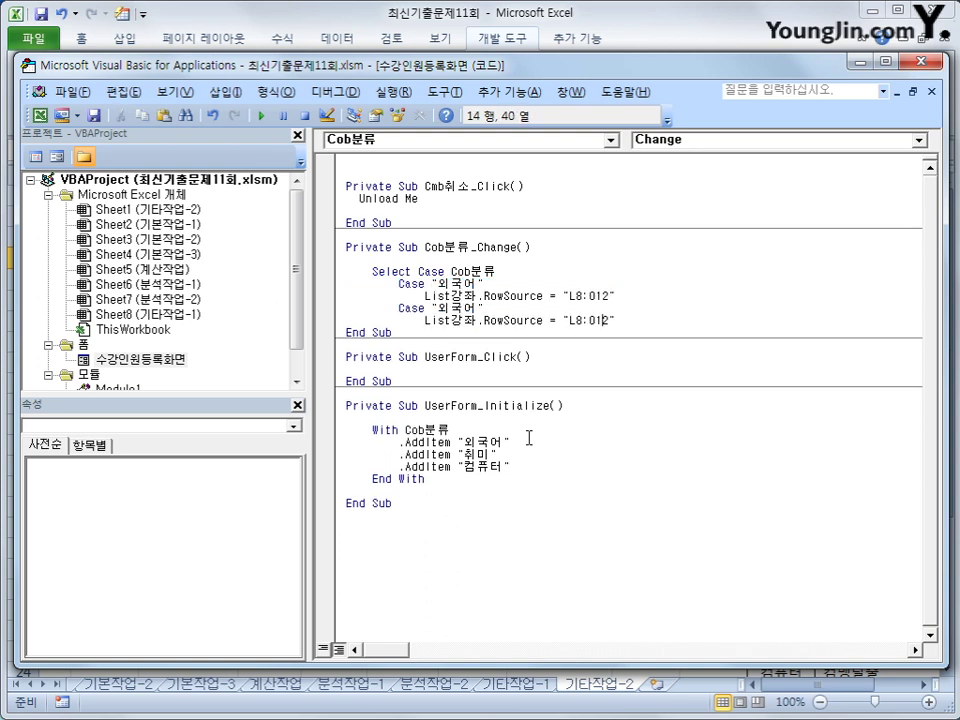
key("Left")
key("shift+Left")
key("shift+Left")
key("shift+Left")
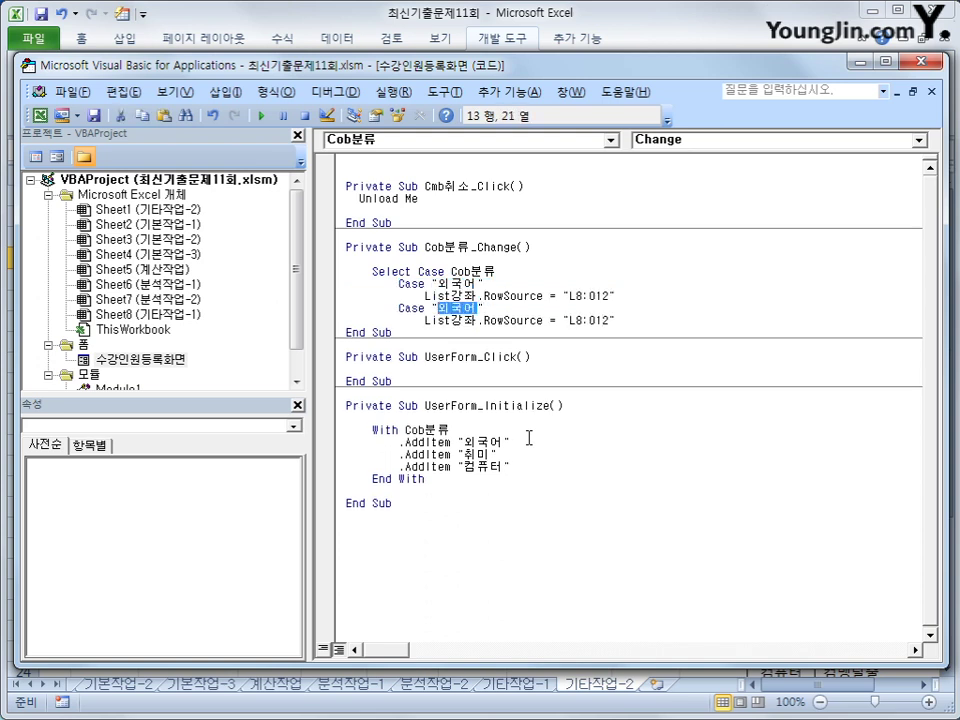
type("취미")
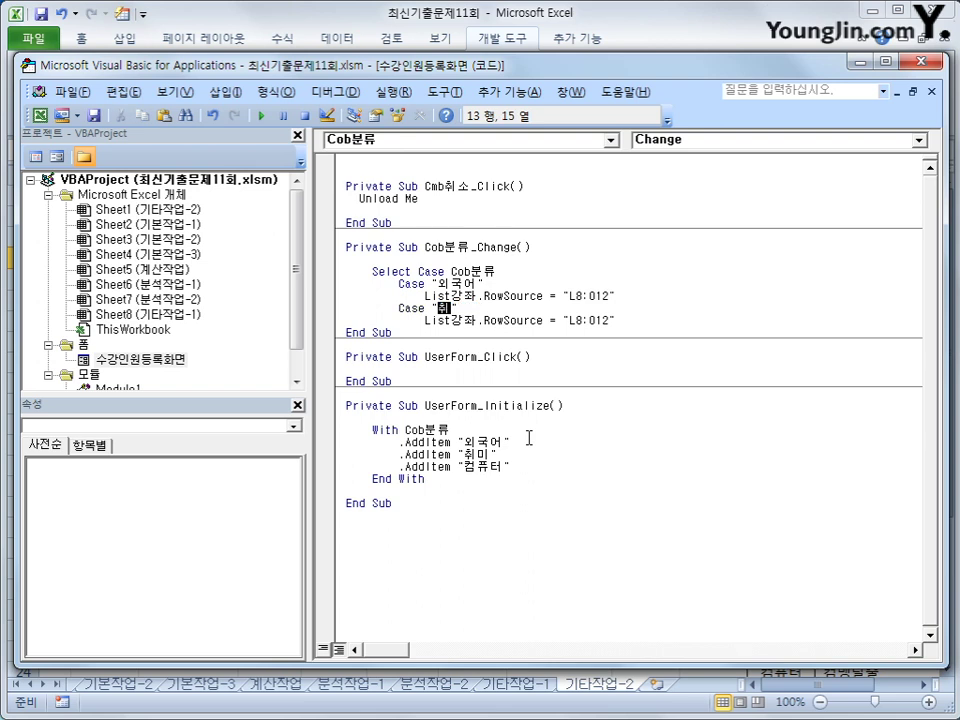
Set the RowSource range of the 취미 case to "L13:O22".
key("Down")
key("End")
key("Left")
key("Left")
key("Left")
key("Left")
key("Left")
type("1")
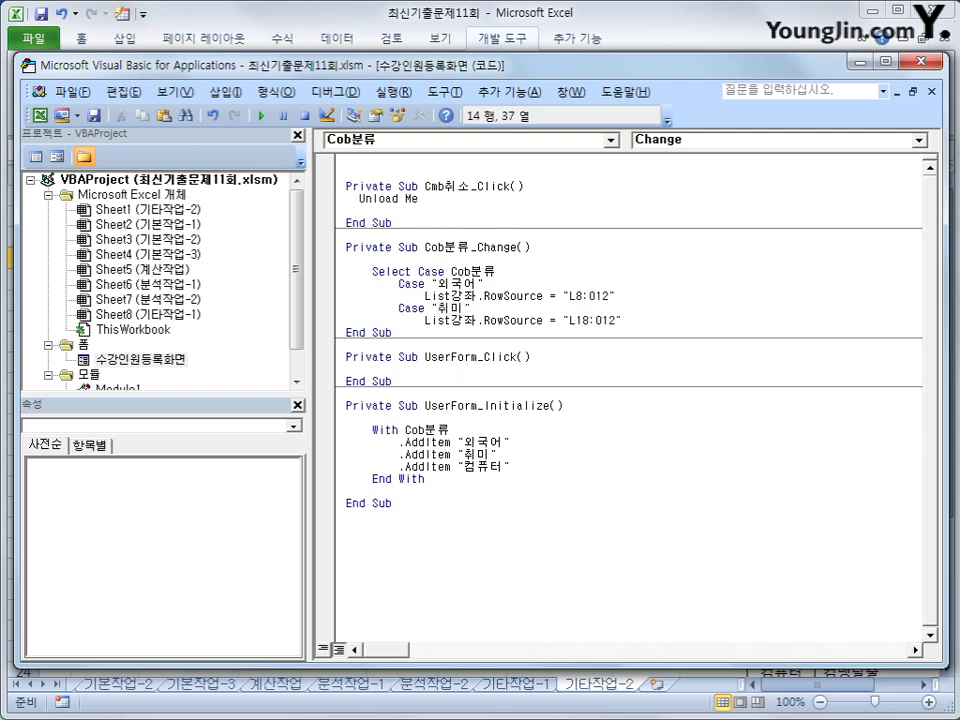
key("Delete")
type("3")
key("Right")
key("Right")
key("Right")
key("BackSpace")
type("2")
Paste another copy of the case block below the 취미 case and relabel it "컴퓨터".
key("End")
key("Return")
key("ctrl+v")
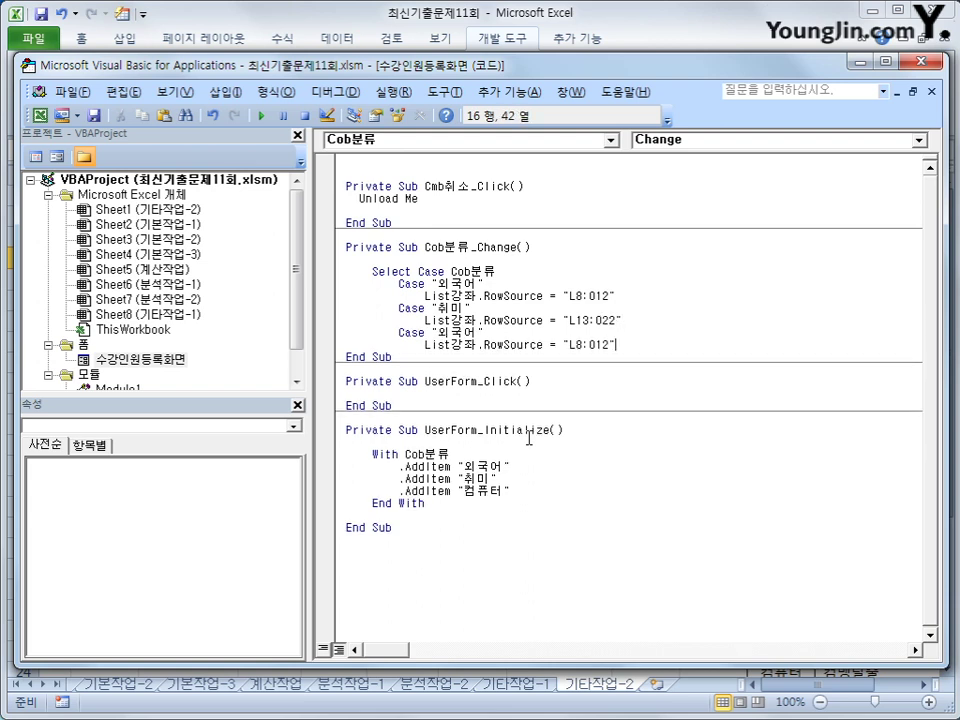
key("Up")
type("컴퓨터")
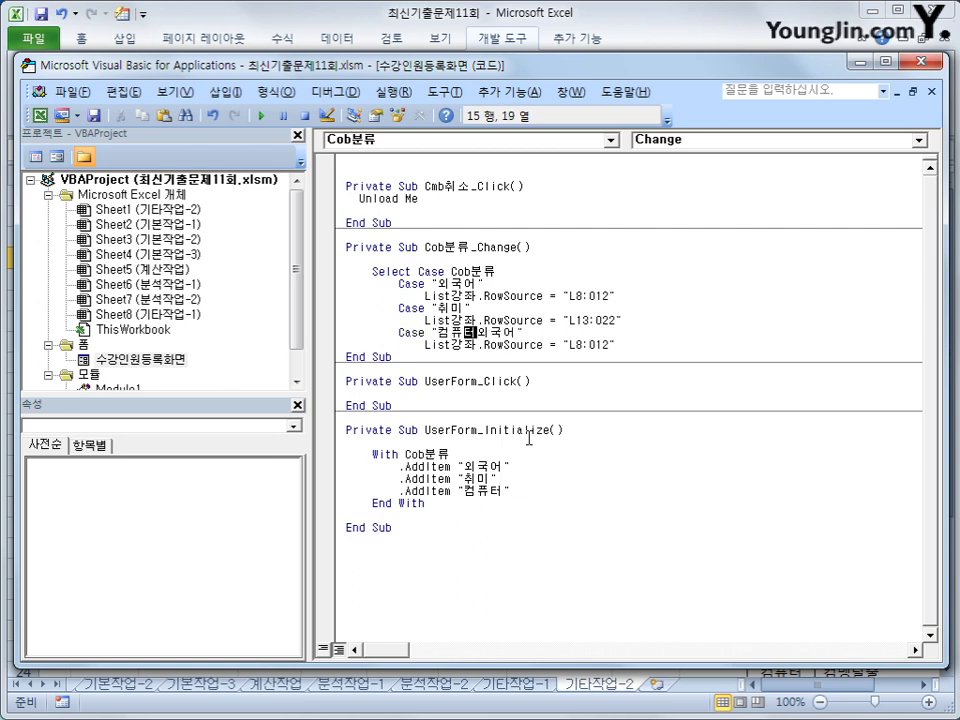
key("Delete")
key("Delete")
Set the RowSource range of the 컴퓨터 case to "L23:O24".
key("End")
key("Left")
key("Left")
key("Left")
key("Left")
key("Left")
type("23")
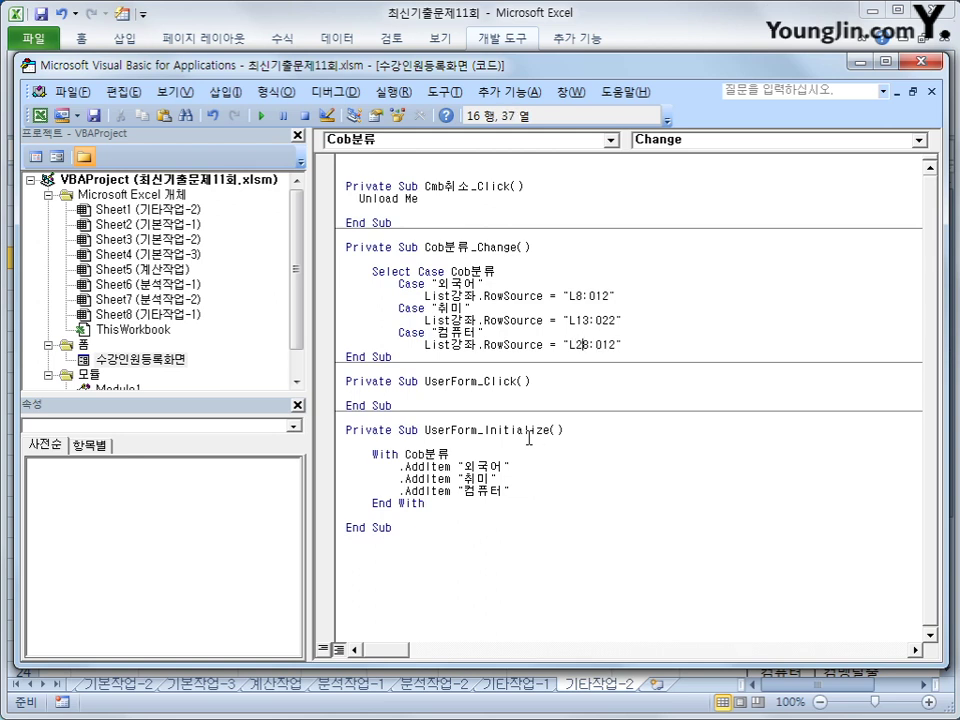
key("Delete")
key("Right")
key("Right")
key("Left")
type("24")
key("Delete")
key("Delete")
Close the case block with End Select, aligned with the Select Case line, and leave a blank line after it.
key("End")
key("Return")
key("BackSpace")
key("BackSpace")
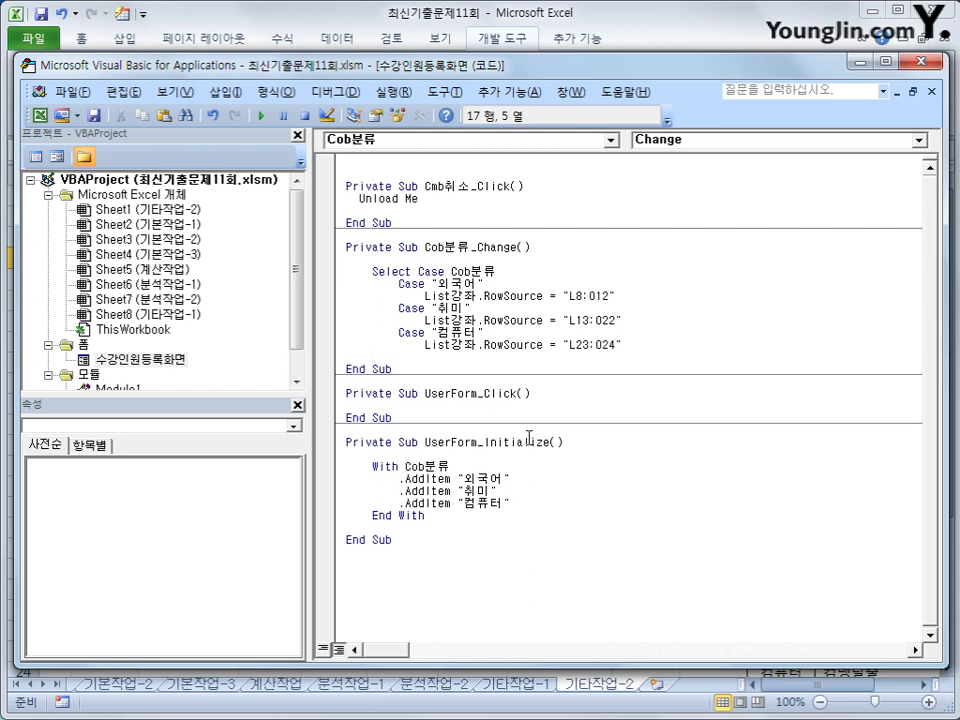
type("end select")
key("Return")
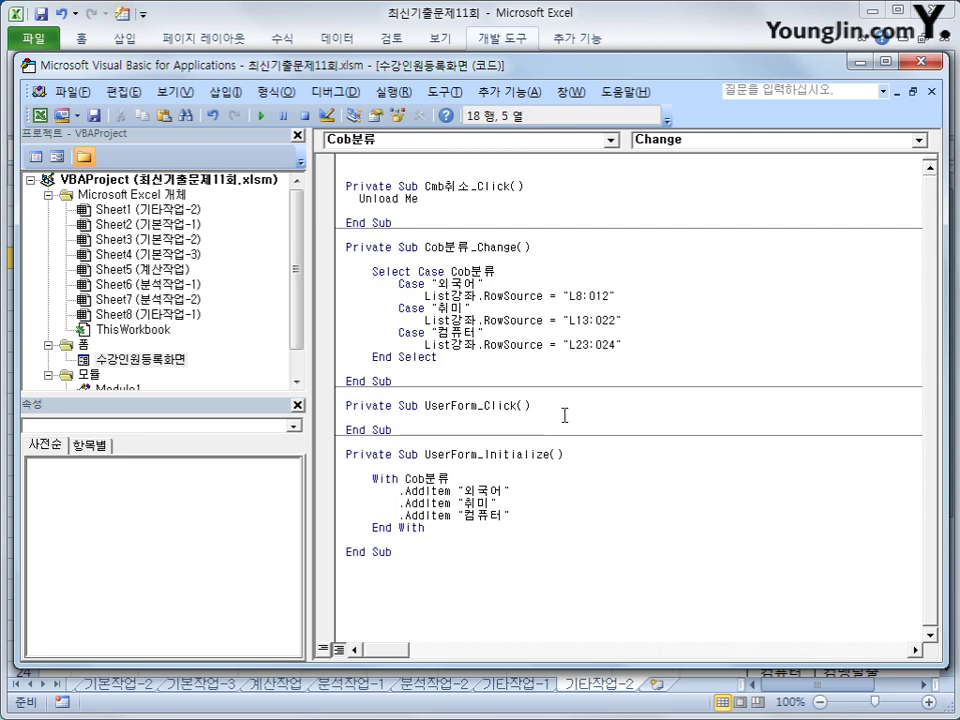
Close the code editor, launch the registration form and test its 분류 list with 외국어, 취미 and 컴퓨터.
left_click(920, 62)
left_click(538, 224)
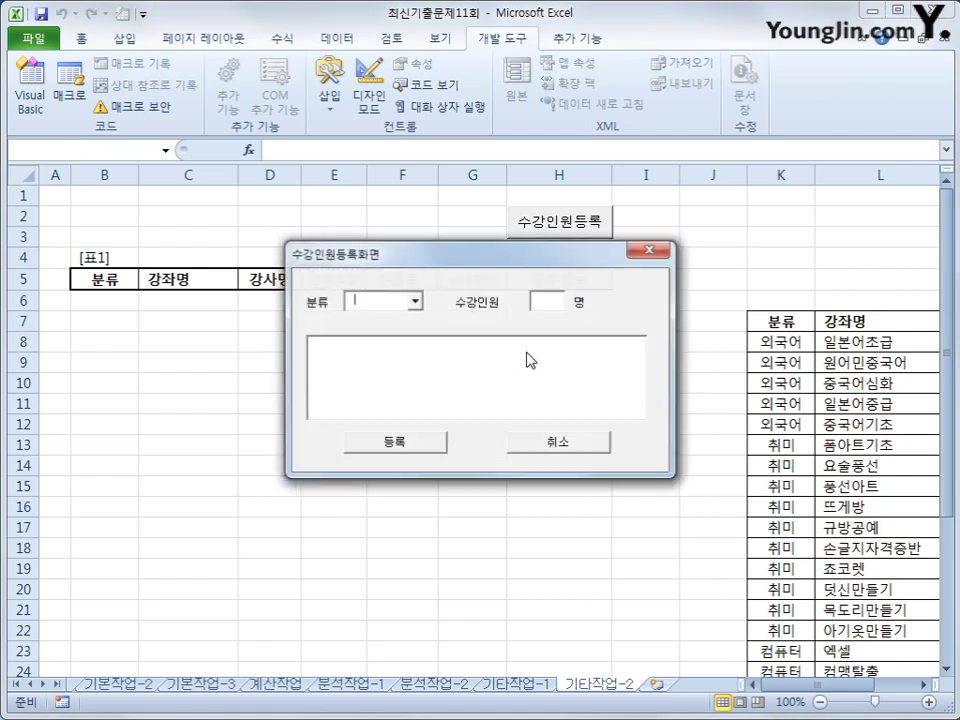
left_click(385, 304)
left_click(390, 315)
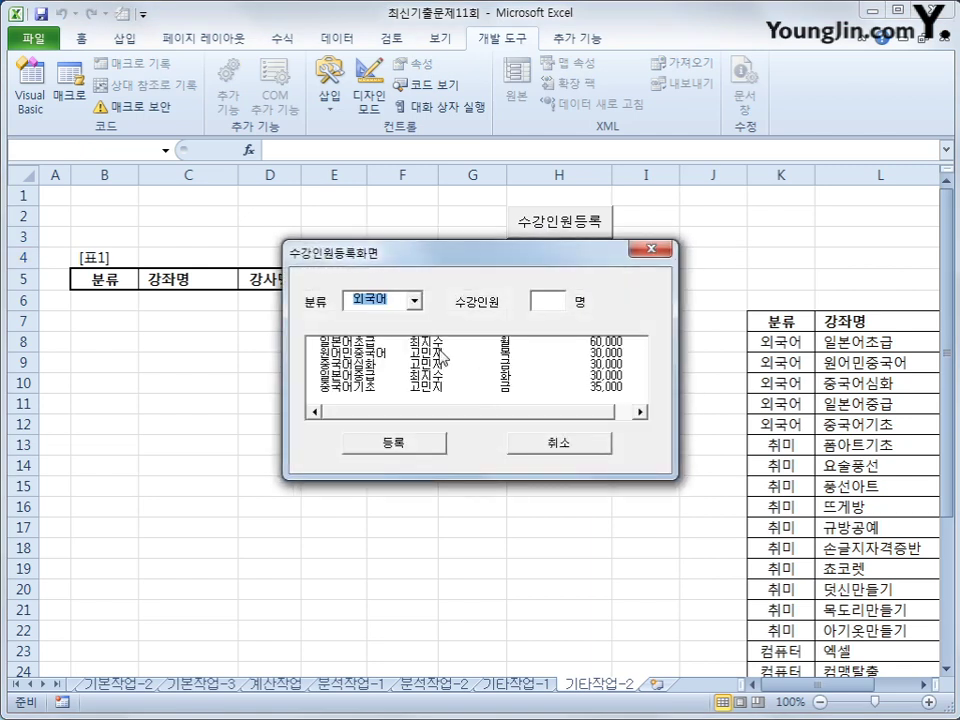
left_click(413, 300)
left_click(390, 334)
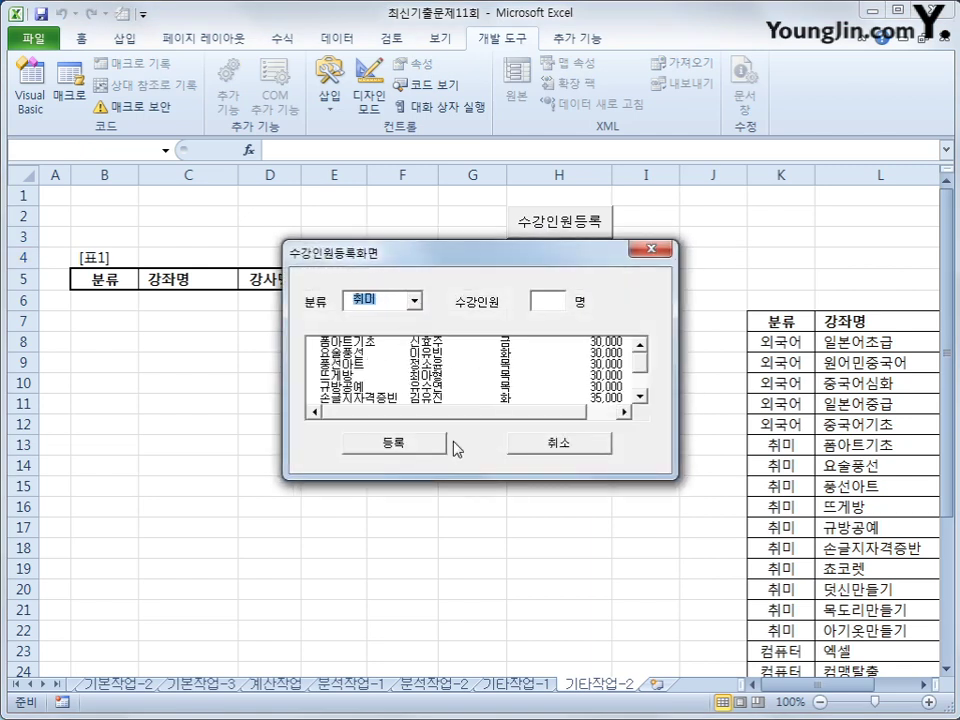
left_click(413, 300)
left_click(388, 346)
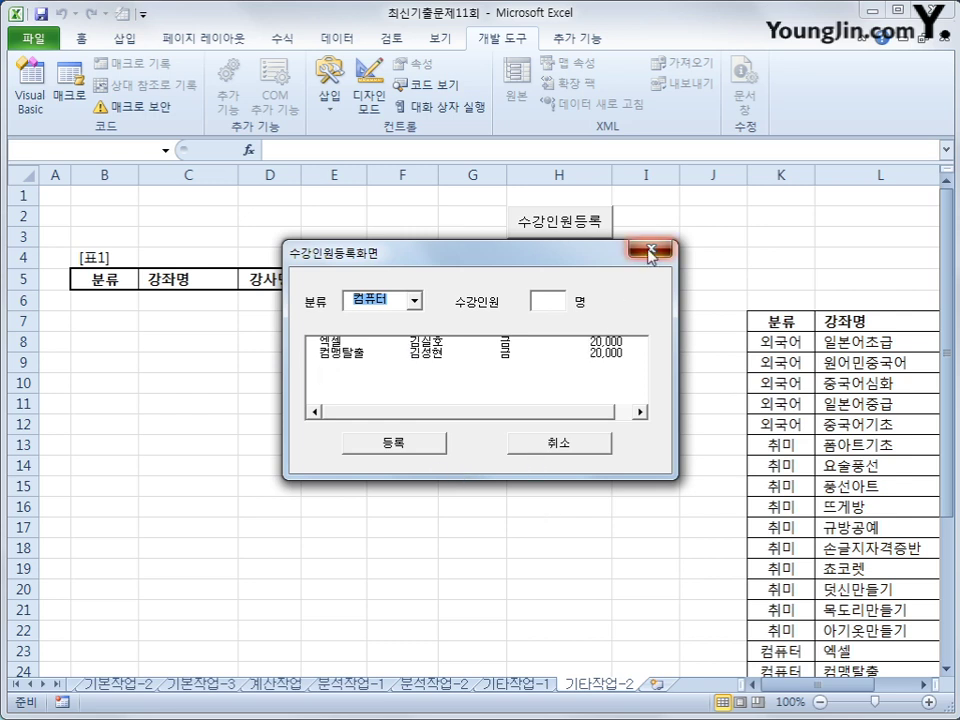
Move the form clear of the 표1 headers, select the 엑셀 course and go to the 수강인원 field.
left_click_drag(581, 260, 752, 266)
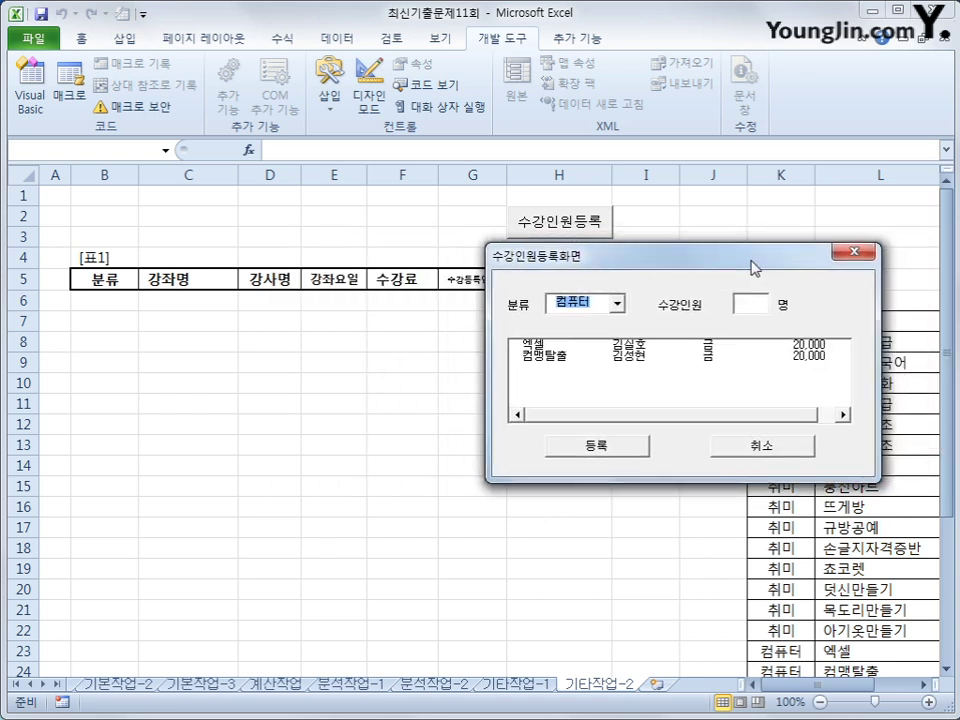
left_click(613, 347)
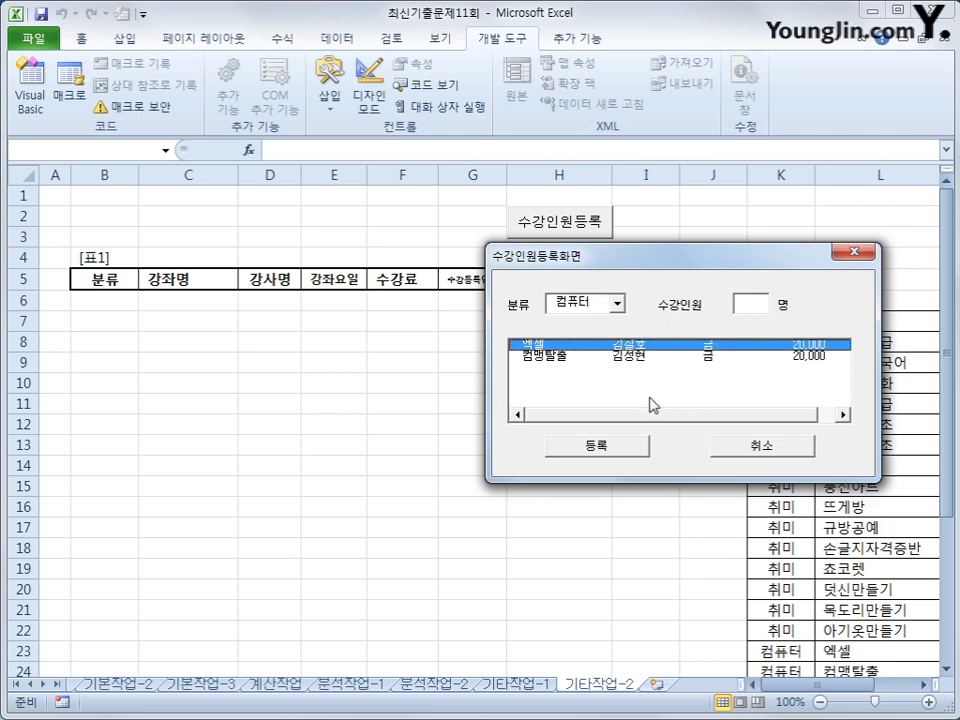
key("Tab")
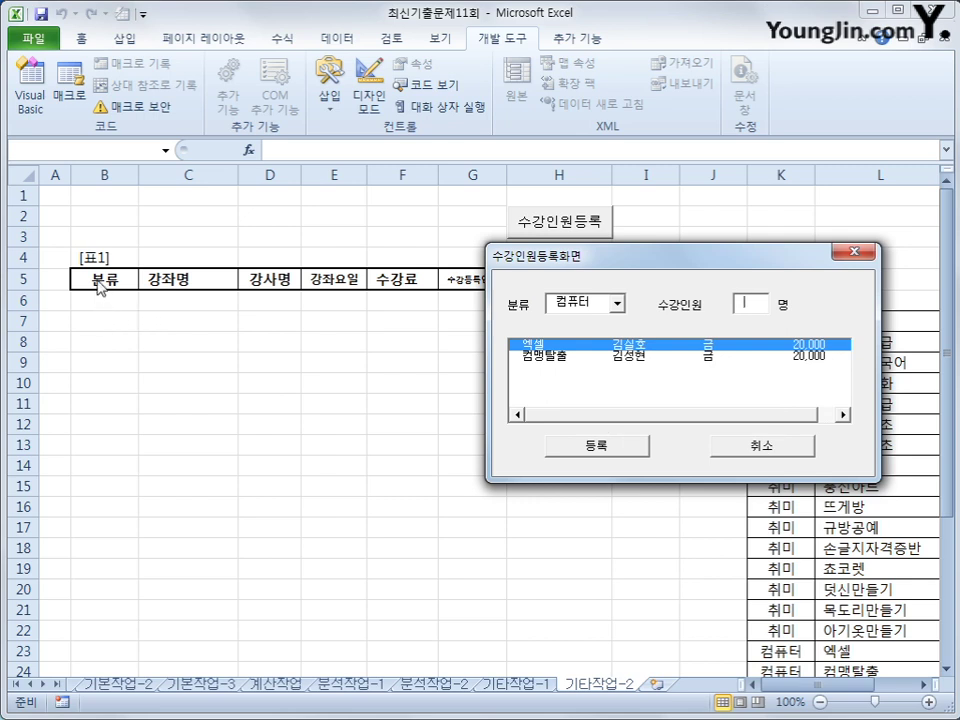
mouse_move(118, 302)
left_mouse_down()
mouse_move(86, 274)
mouse_move(120, 305)
left_mouse_up()
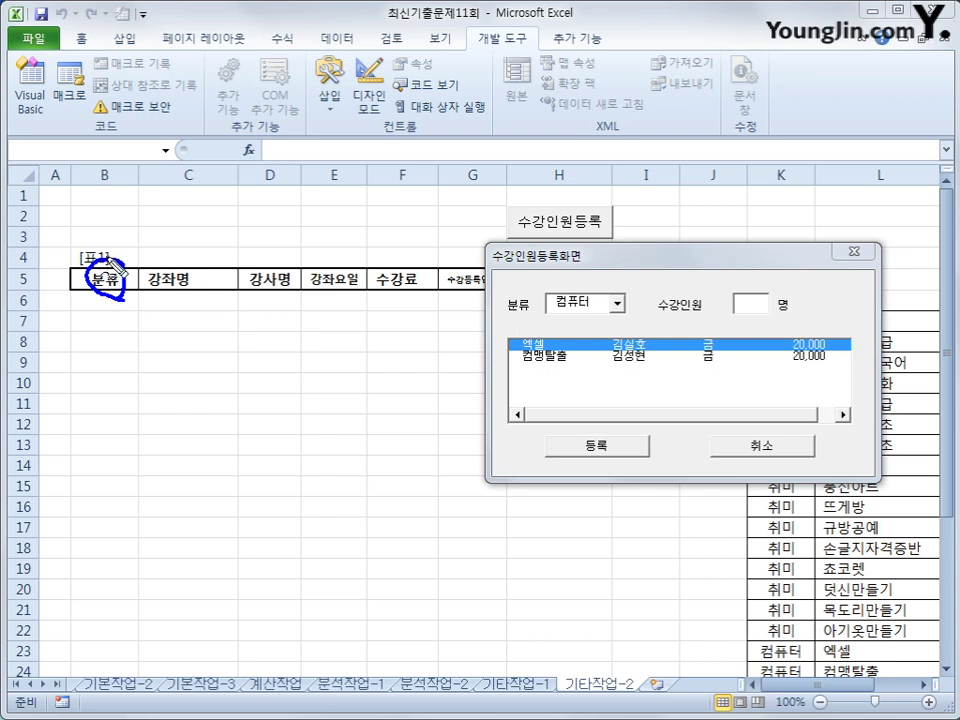
mouse_move(77, 252)
left_mouse_down()
mouse_move(137, 274)
mouse_move(96, 311)
mouse_move(165, 278)
mouse_move(212, 300)
mouse_move(199, 296)
mouse_move(232, 297)
left_mouse_up()
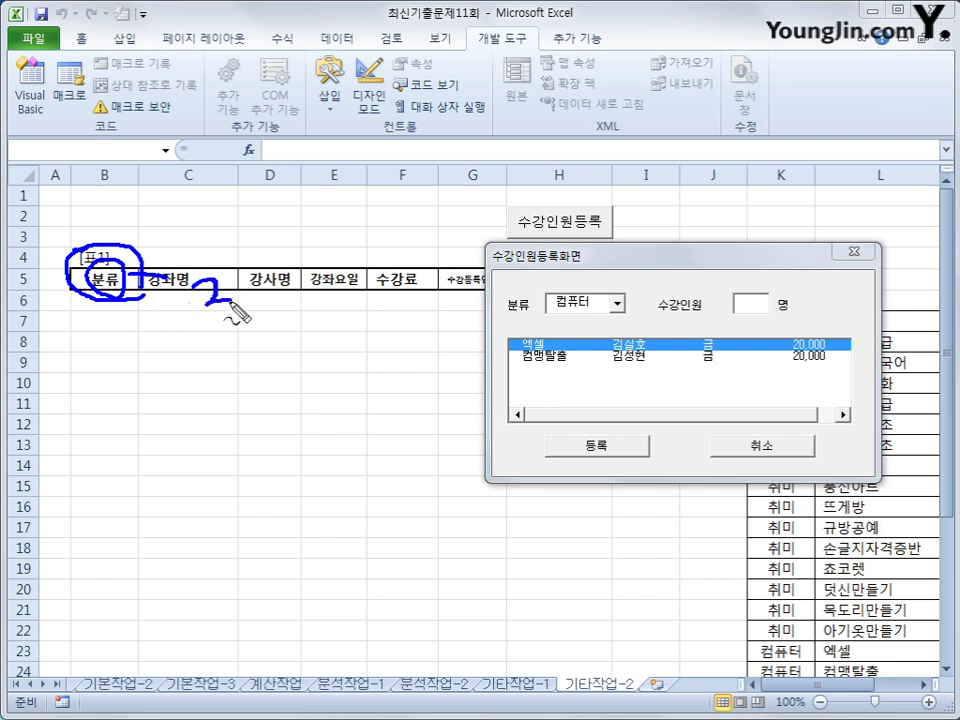
mouse_move(230, 293)
left_mouse_down()
mouse_move(260, 291)
mouse_move(241, 302)
left_mouse_up()
mouse_move(283, 272)
left_mouse_down()
mouse_move(265, 298)
mouse_move(320, 293)
mouse_move(293, 290)
mouse_move(292, 310)
left_mouse_up()
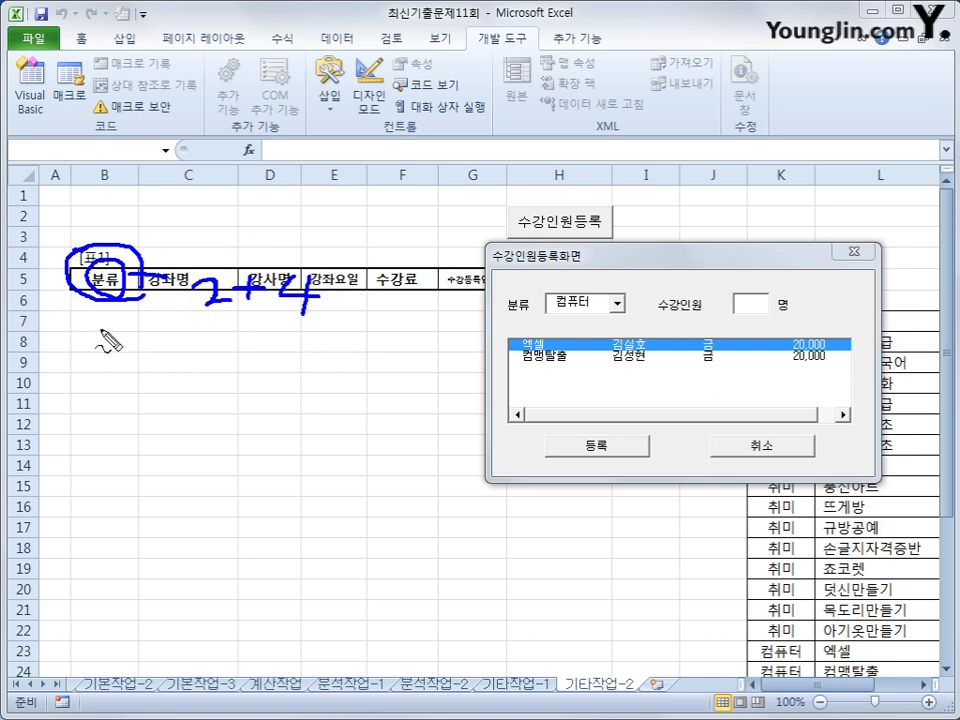
mouse_move(178, 407)
left_mouse_down()
mouse_move(211, 385)
mouse_move(236, 401)
left_mouse_up()
left_click_drag(203, 357, 211, 363)
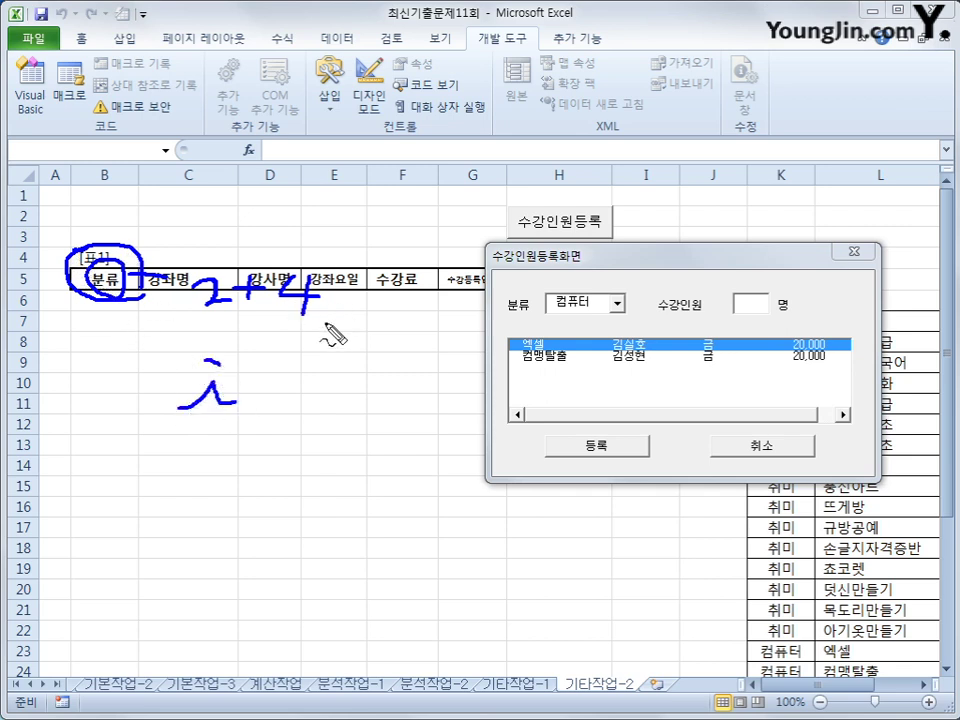
mouse_move(592, 316)
left_mouse_down()
mouse_move(606, 300)
mouse_move(560, 322)
left_mouse_up()
left_click_drag(117, 174, 109, 441)
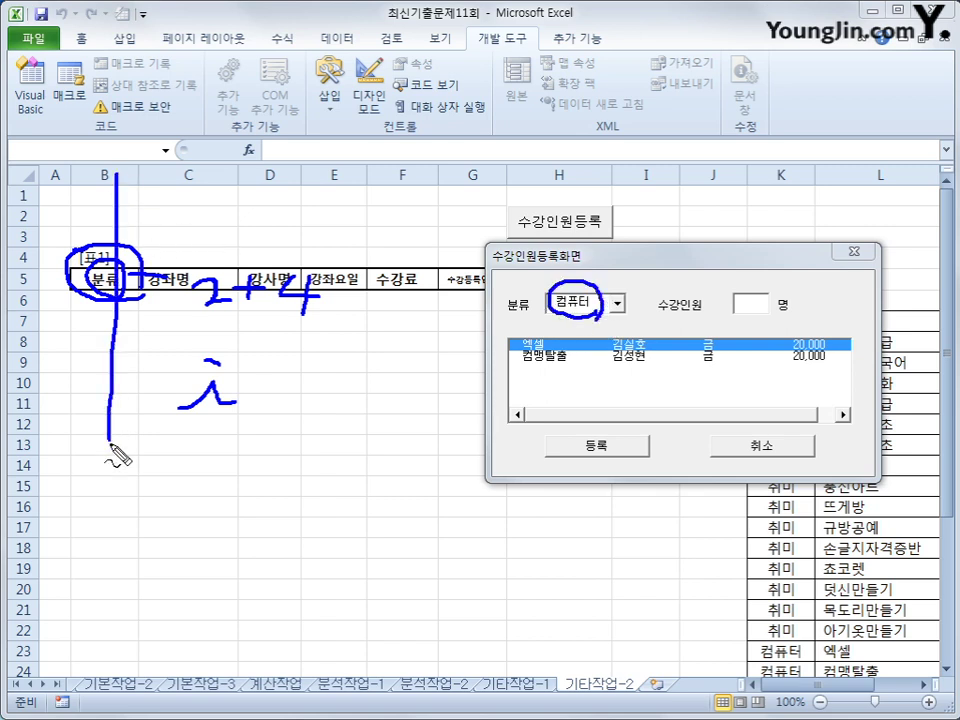
left_click_drag(89, 193, 110, 210)
mouse_move(870, 630)
left_mouse_down()
mouse_move(800, 565)
mouse_move(940, 612)
left_mouse_up()
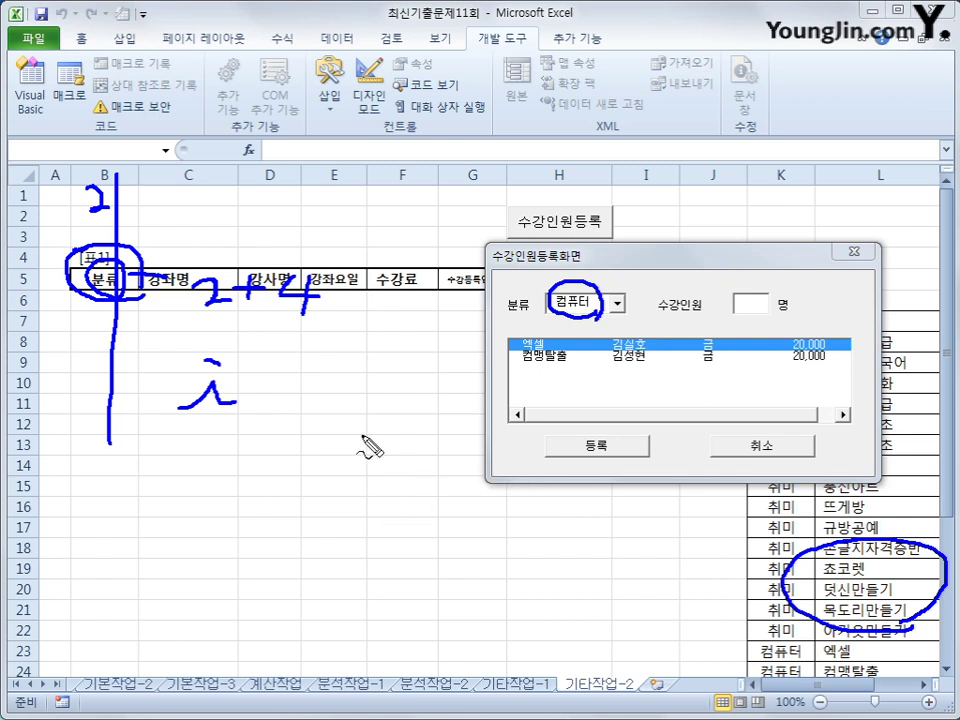
Cancel the registration form and select the 강좌명 cells of the course table from L7 downward.
key("Escape")
left_click(768, 441)
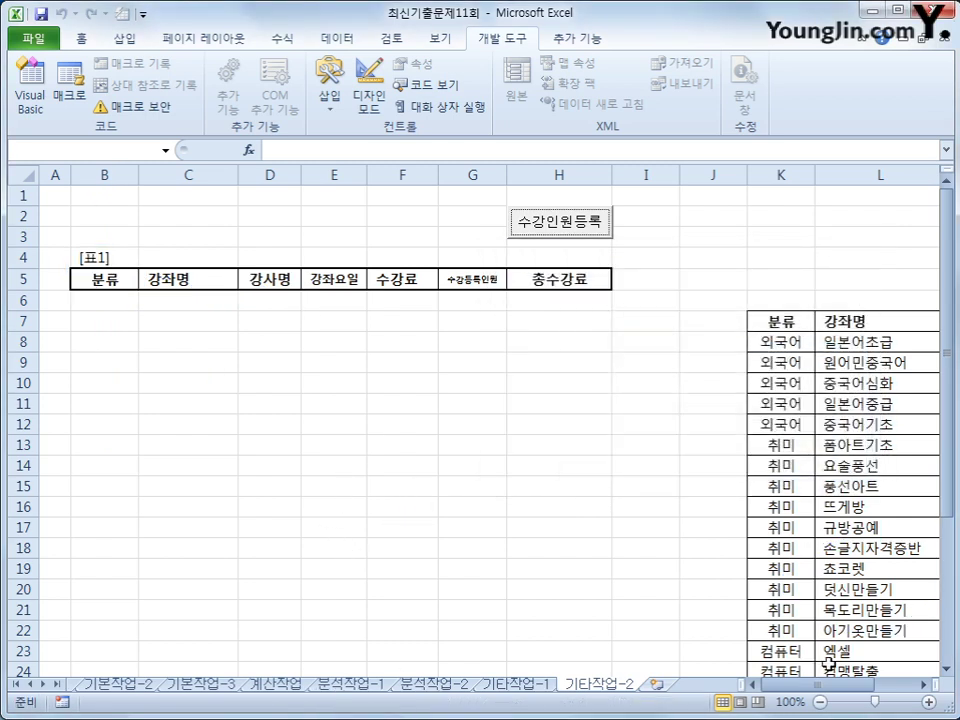
left_click_drag(839, 683, 888, 690)
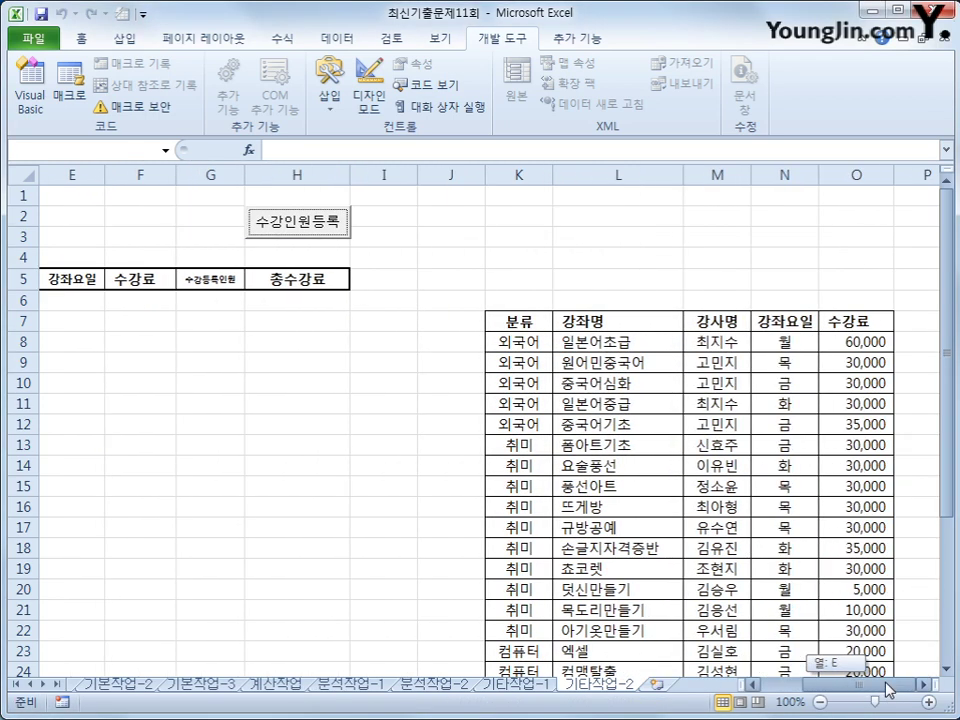
left_click_drag(598, 330, 598, 538)
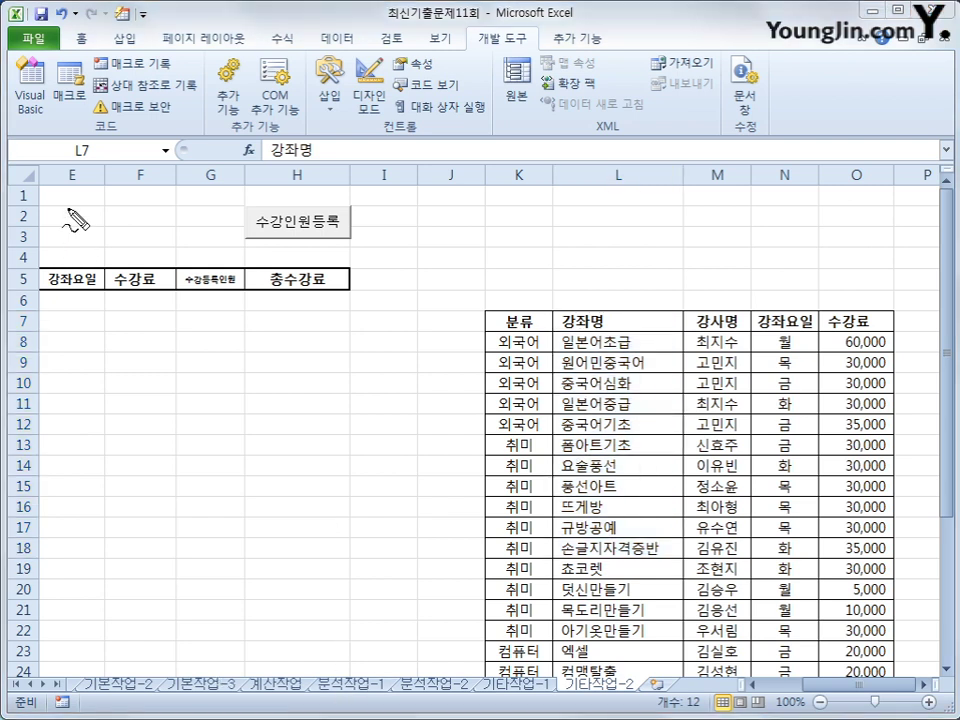
mouse_move(71, 175)
left_mouse_down()
mouse_move(72, 214)
mouse_move(90, 226)
mouse_move(86, 186)
left_mouse_up()
mouse_move(612, 202)
left_mouse_down()
mouse_move(592, 240)
mouse_move(645, 254)
left_mouse_up()
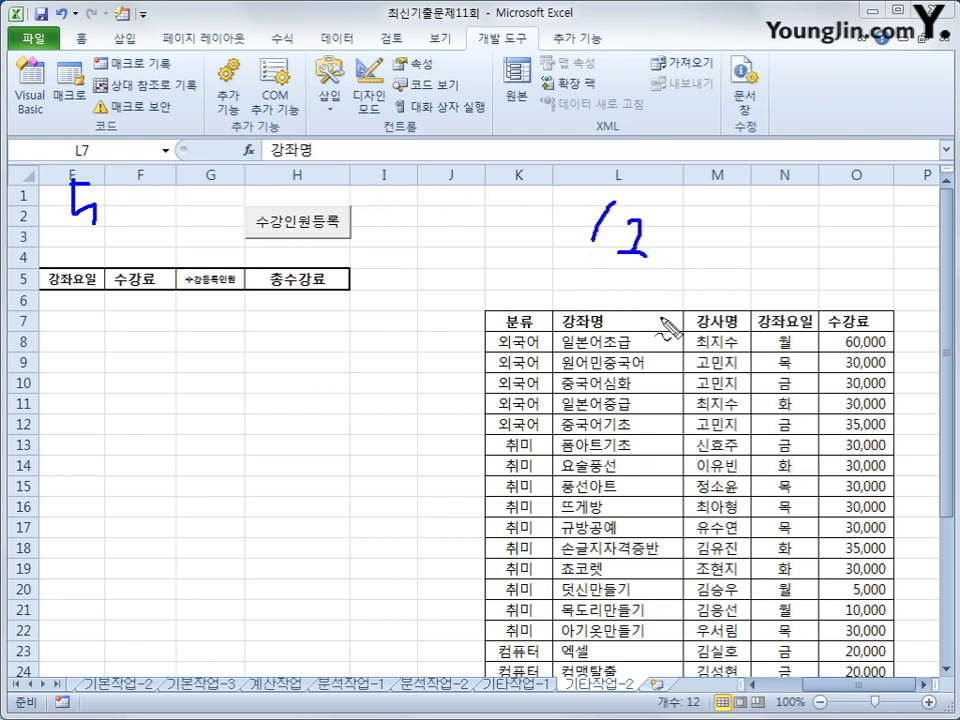
mouse_move(712, 213)
left_mouse_down()
mouse_move(712, 262)
mouse_move(730, 236)
mouse_move(728, 252)
left_mouse_up()
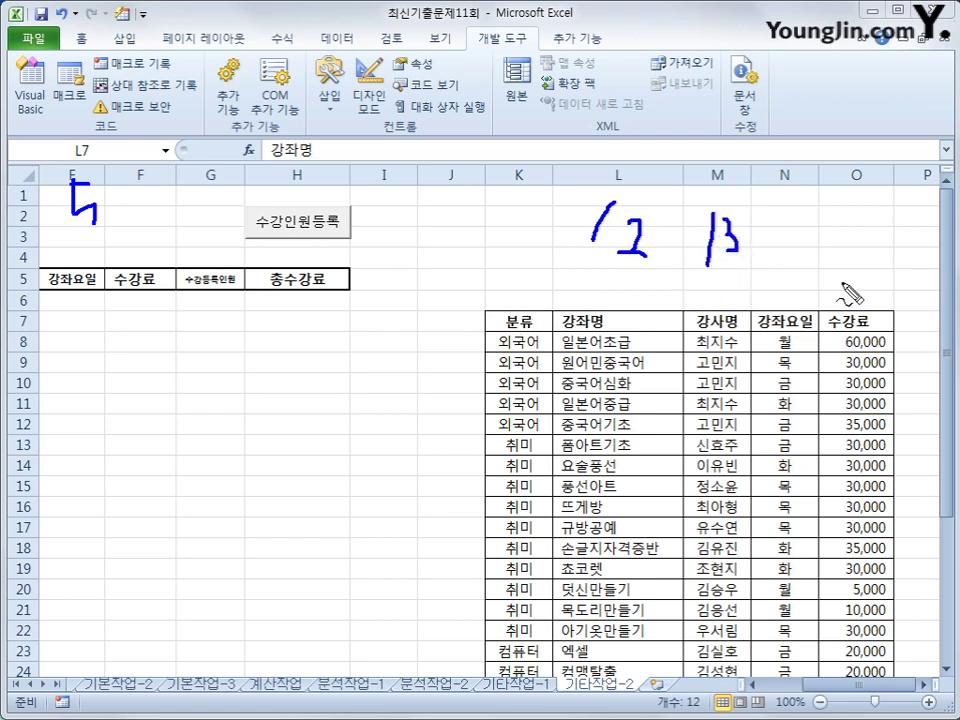
mouse_move(779, 234)
left_mouse_down()
mouse_move(819, 251)
mouse_move(797, 259)
left_mouse_up()
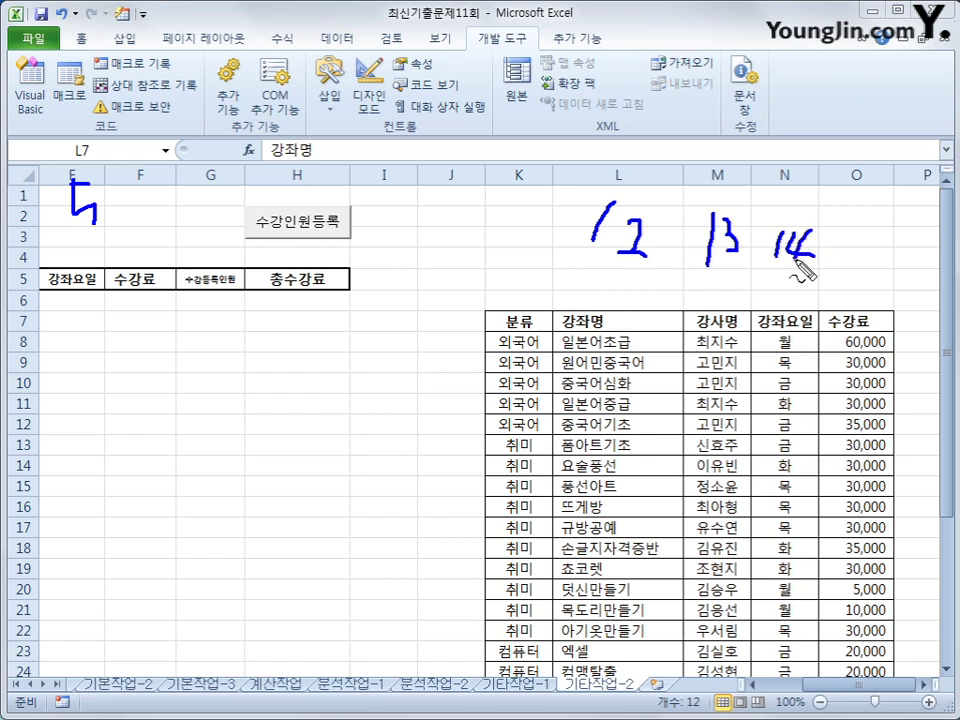
mouse_move(848, 226)
left_mouse_down()
mouse_move(843, 262)
mouse_move(860, 266)
mouse_move(880, 262)
mouse_move(884, 230)
left_mouse_up()
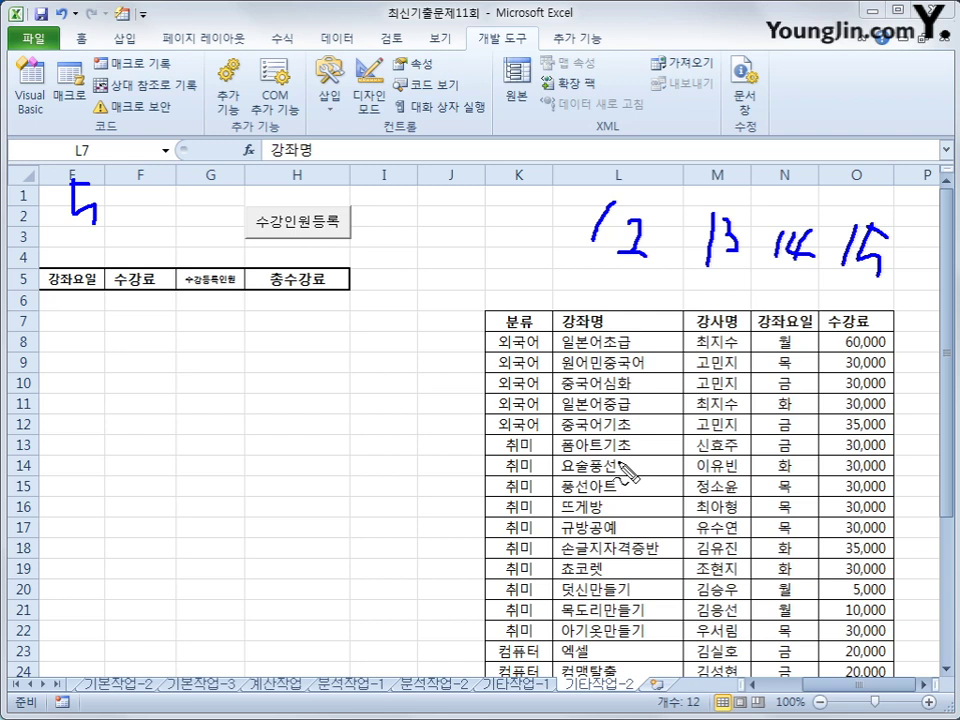
mouse_move(535, 345)
left_mouse_down()
mouse_move(495, 394)
mouse_move(576, 398)
mouse_move(527, 410)
mouse_move(476, 548)
mouse_move(560, 605)
mouse_move(527, 462)
left_mouse_up()
mouse_move(540, 648)
left_mouse_down()
mouse_move(521, 681)
mouse_move(555, 686)
mouse_move(548, 693)
left_mouse_up()
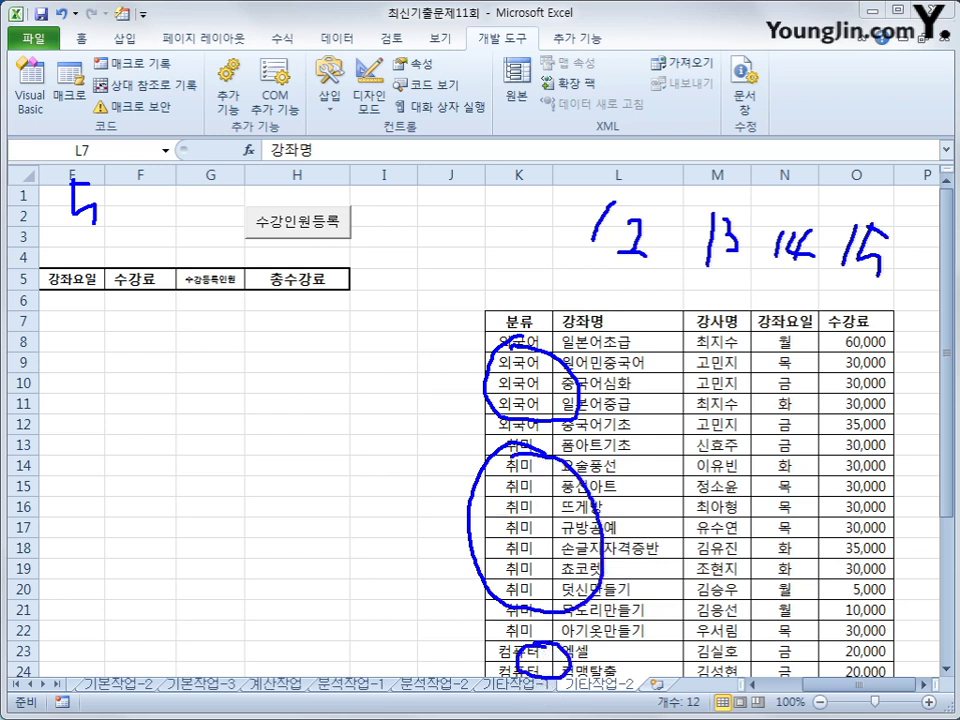
key("Escape")
Launch the registration form, move it clear of the course table, choose 외국어 as 분류 and select the 일본어초급 course.
left_click(314, 232)
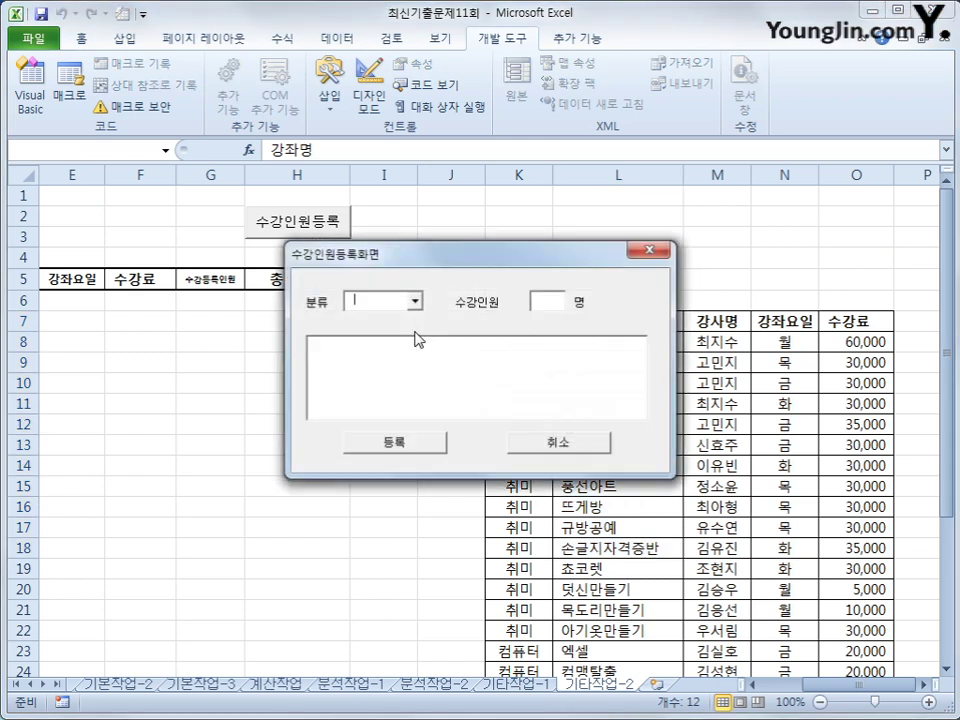
left_click_drag(435, 255, 229, 302)
left_click(186, 346)
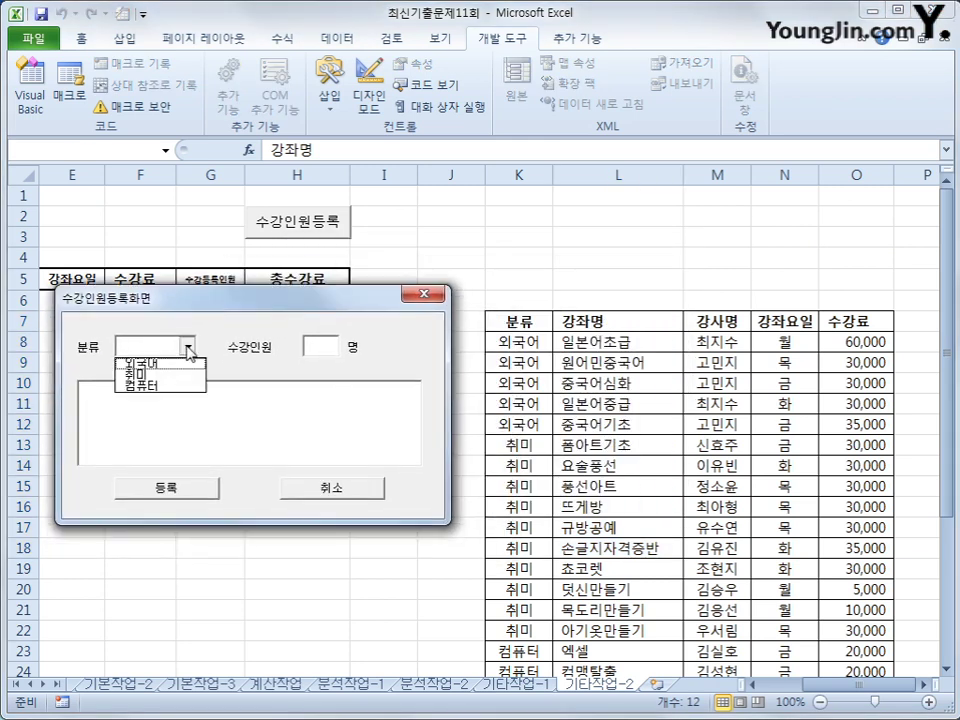
left_click(180, 362)
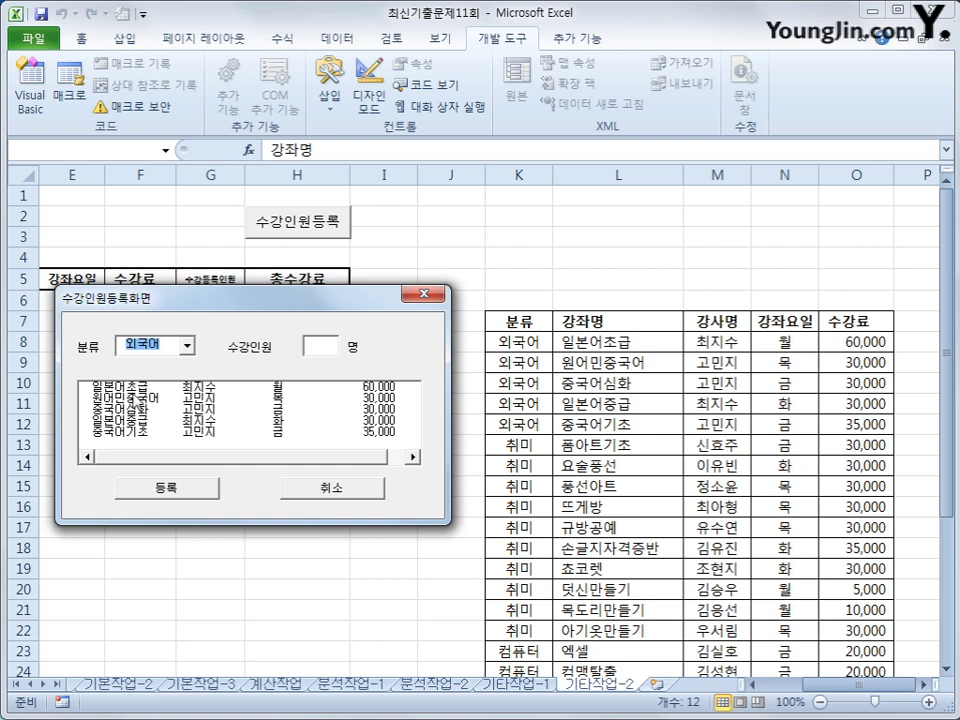
left_click(132, 388)
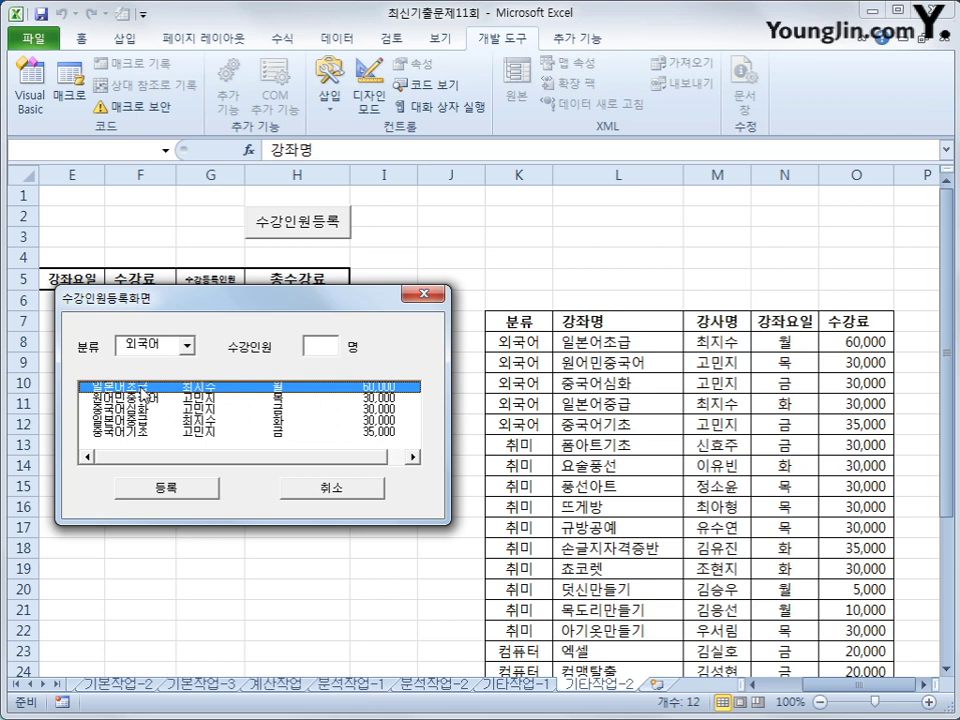
mouse_move(172, 382)
left_mouse_down()
mouse_move(152, 418)
mouse_move(165, 420)
mouse_move(183, 385)
mouse_move(235, 368)
left_mouse_up()
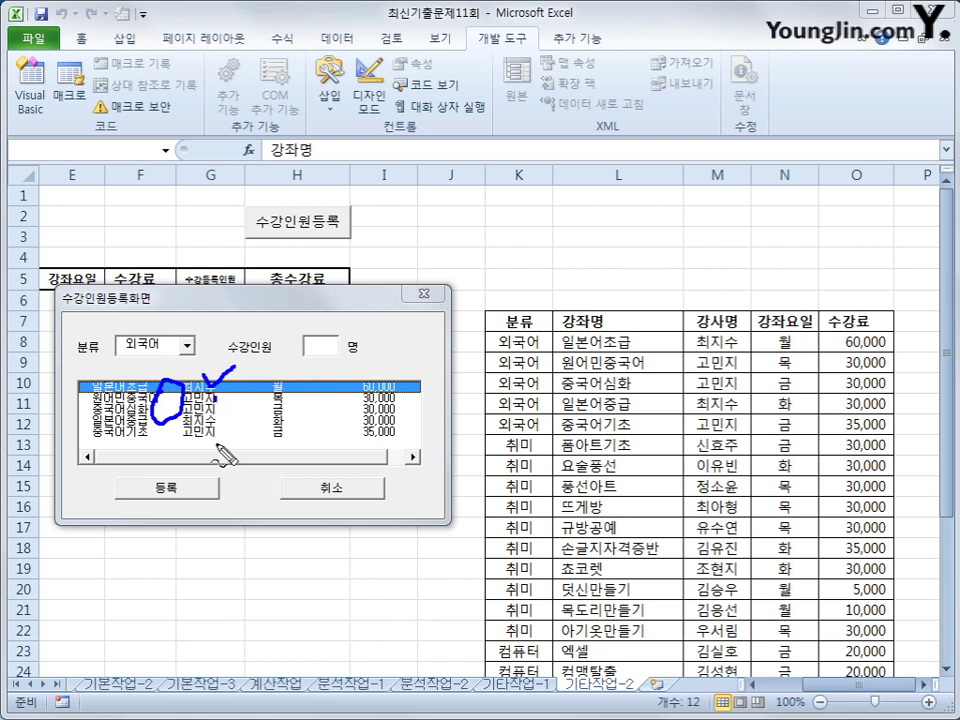
left_click_drag(183, 384, 185, 415)
mouse_move(483, 340)
left_mouse_down()
mouse_move(484, 350)
mouse_move(892, 343)
mouse_move(68, 355)
mouse_move(32, 347)
left_mouse_up()
left_click_drag(264, 372, 276, 368)
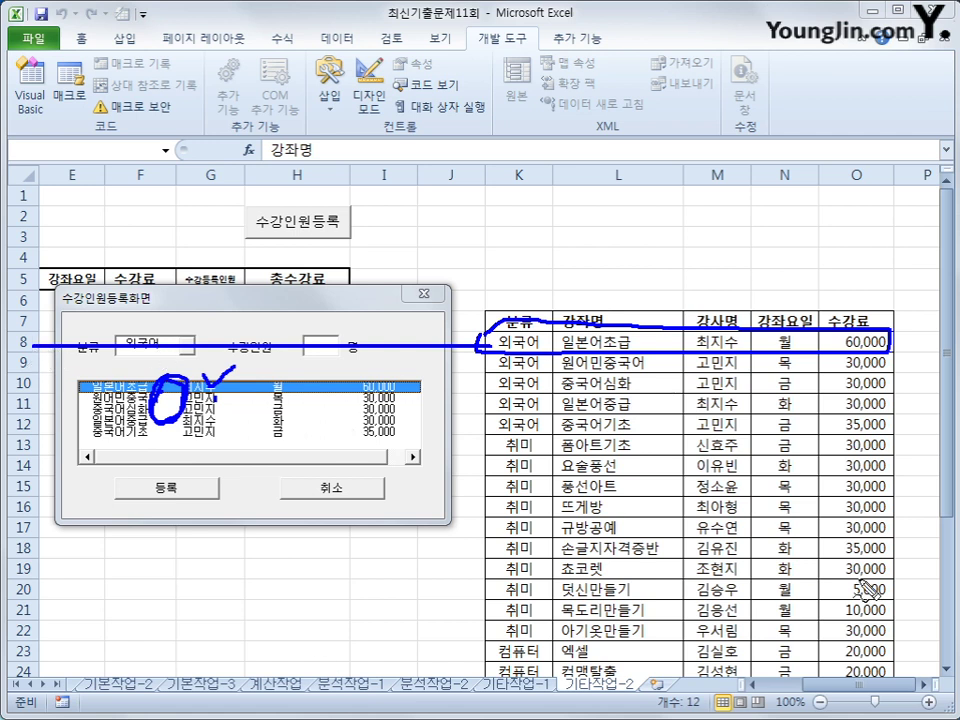
mouse_move(185, 342)
left_mouse_down()
mouse_move(112, 352)
mouse_move(195, 350)
left_mouse_up()
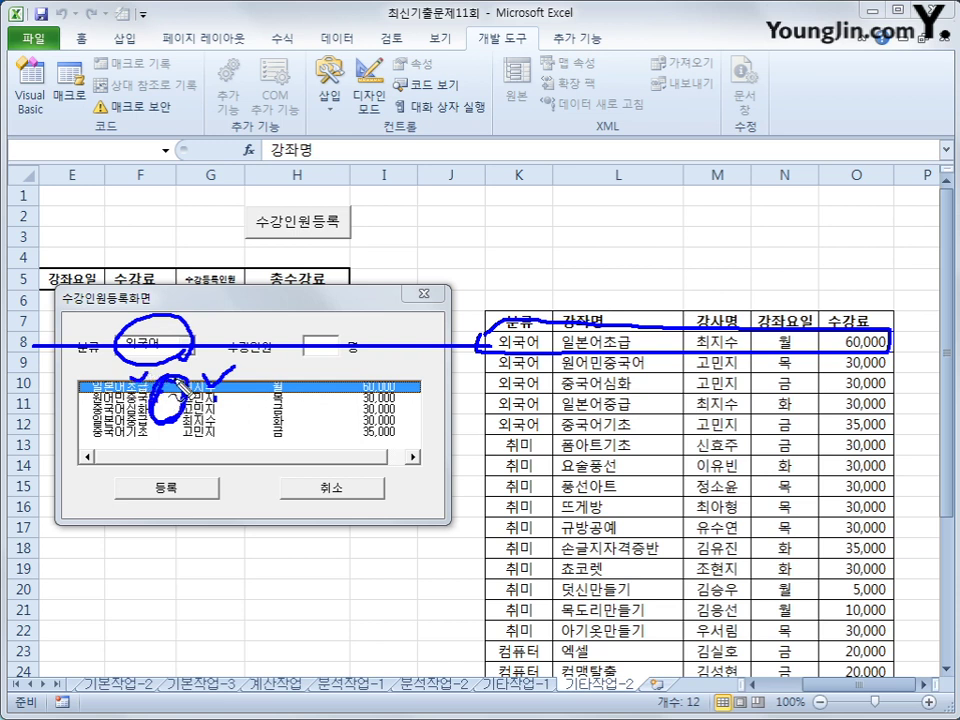
mouse_move(214, 389)
left_mouse_down()
mouse_move(266, 390)
mouse_move(250, 413)
left_mouse_up()
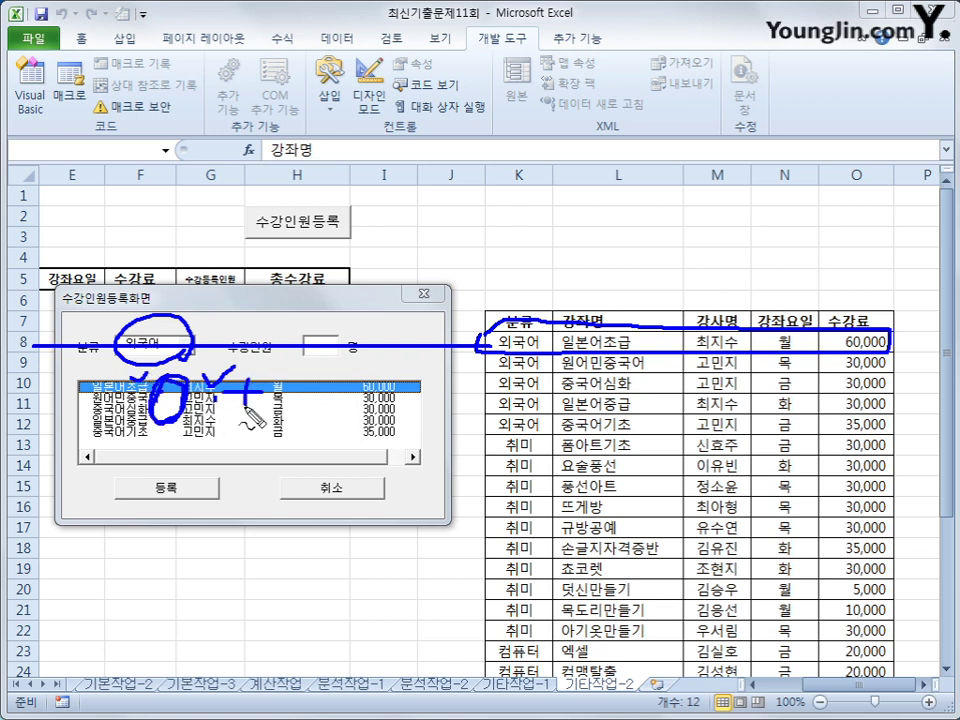
left_click_drag(281, 374, 284, 418)
mouse_move(562, 350)
left_mouse_down()
mouse_move(600, 323)
mouse_move(634, 345)
left_mouse_up()
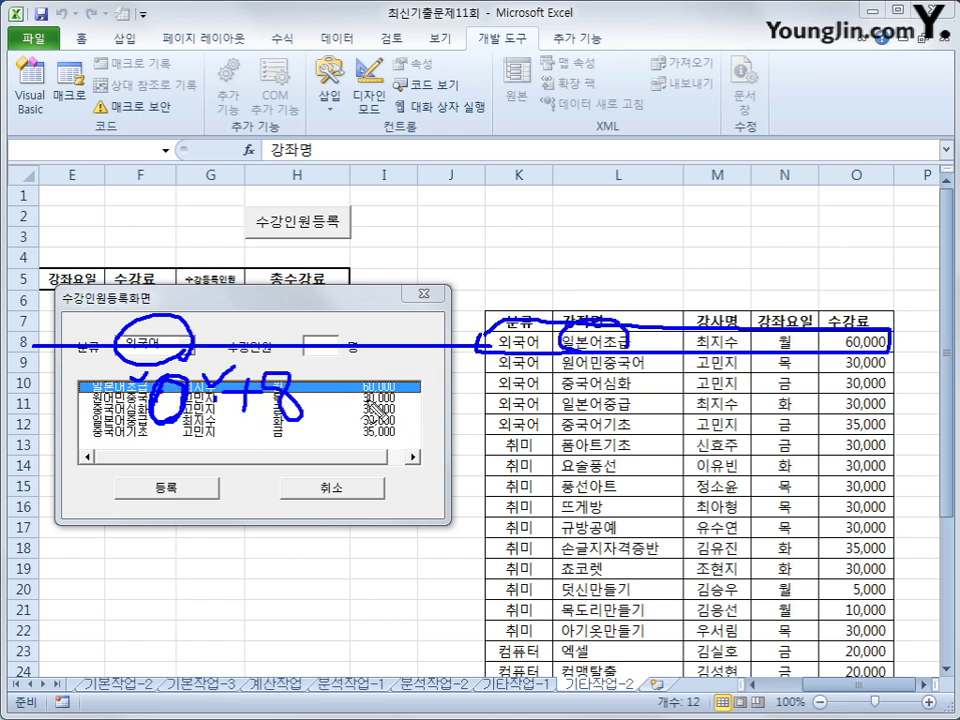
mouse_move(210, 420)
left_mouse_down()
mouse_move(208, 455)
mouse_move(250, 445)
mouse_move(233, 460)
mouse_move(295, 464)
mouse_move(300, 448)
left_mouse_up()
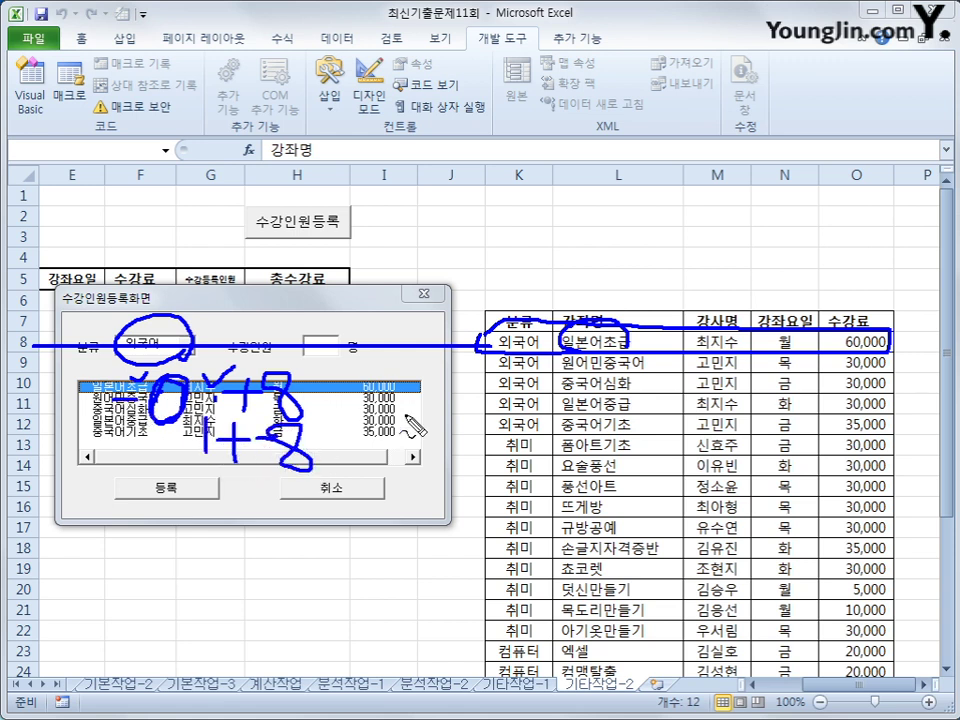
mouse_move(535, 358)
left_mouse_down()
mouse_move(488, 370)
mouse_move(500, 368)
left_mouse_up()
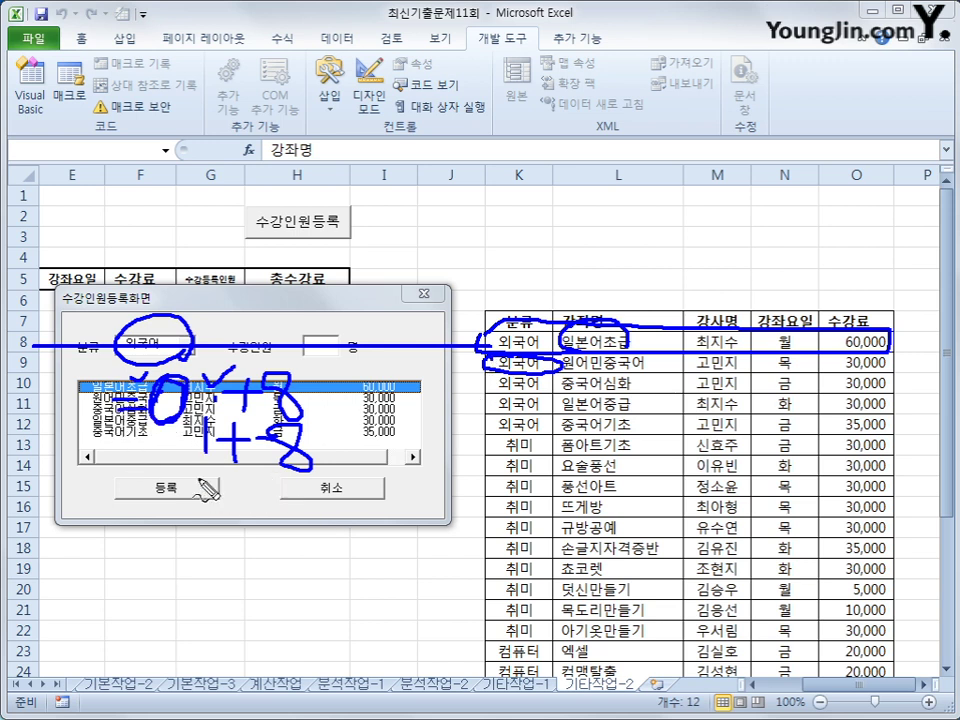
left_click_drag(515, 382, 652, 385)
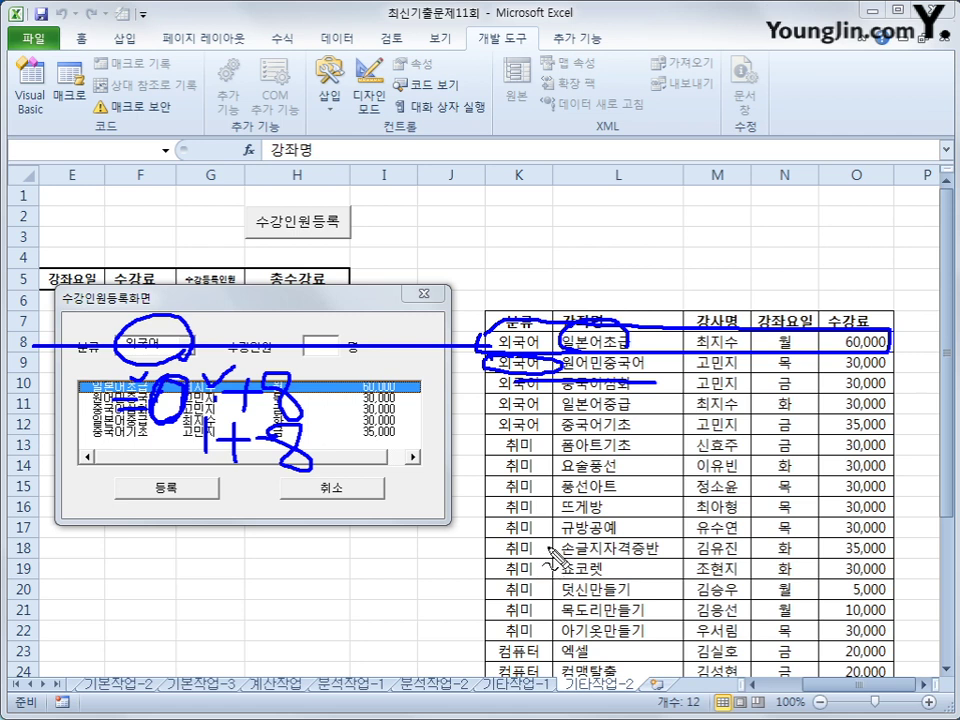
key("Escape")
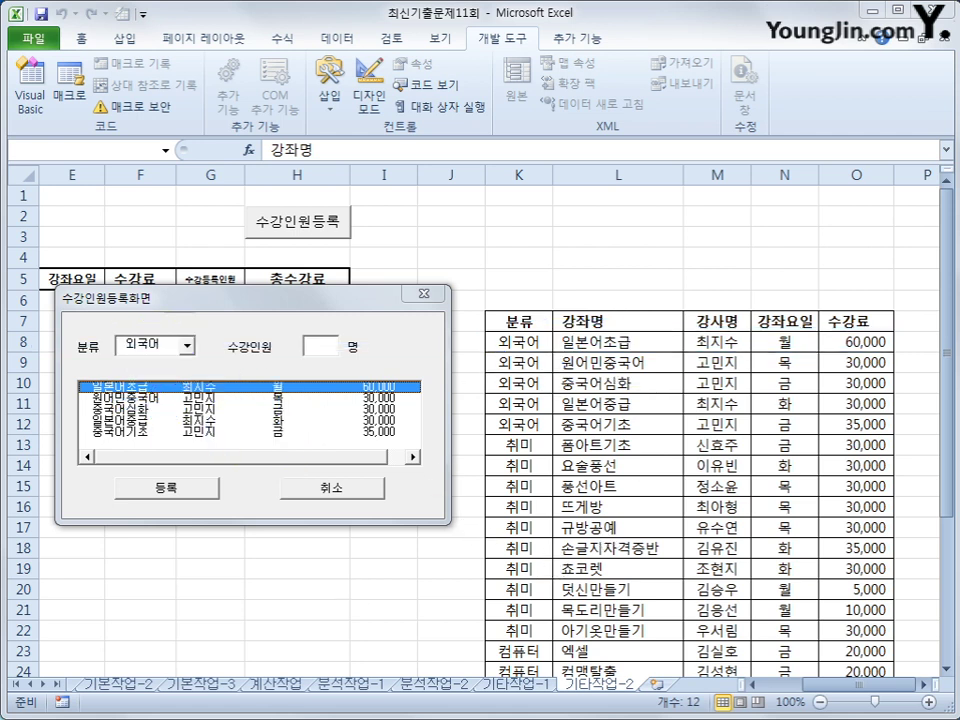
Switch the registration form's 분류 to 취미 to view its course list.
left_click(189, 346)
left_click(172, 379)
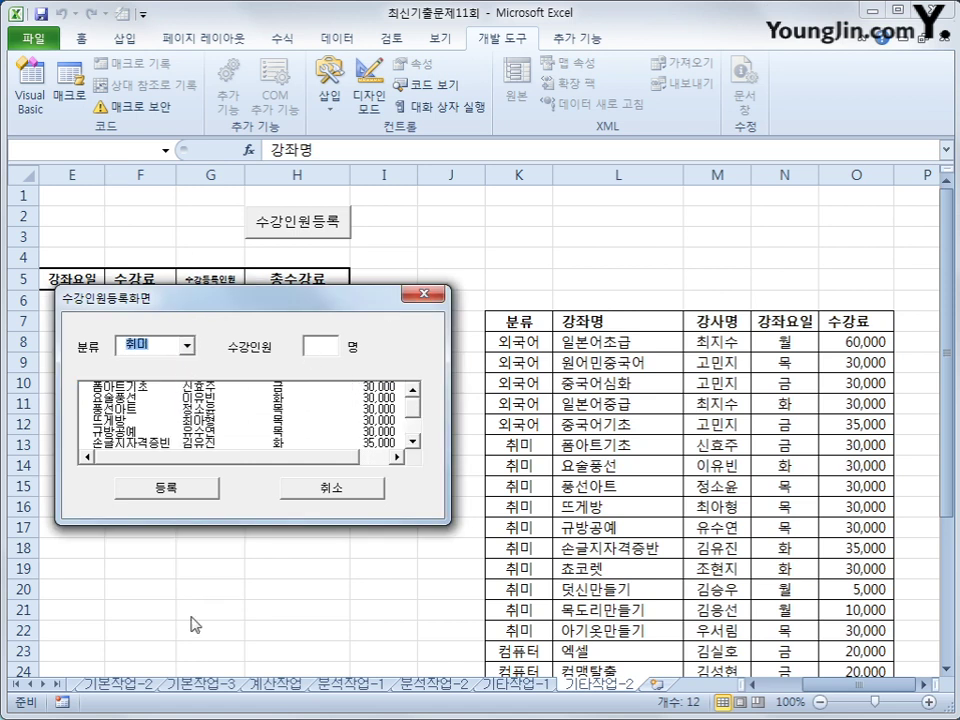
mouse_move(147, 373)
left_mouse_down()
mouse_move(165, 366)
mouse_move(187, 375)
left_mouse_up()
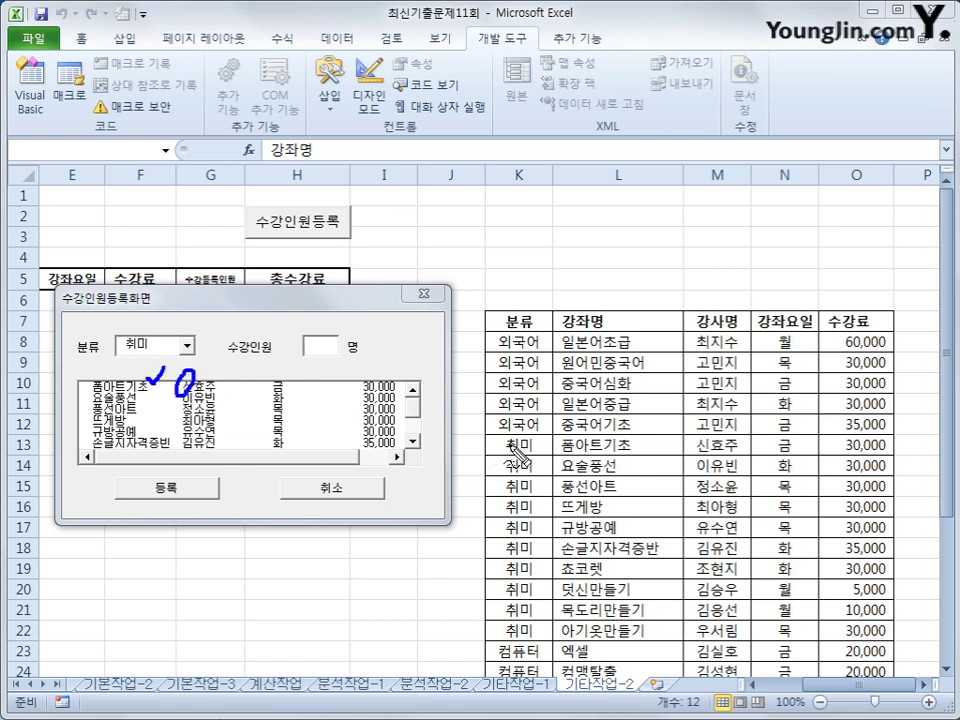
left_click_drag(540, 444, 2, 450)
mouse_move(203, 379)
left_mouse_down()
mouse_move(232, 376)
mouse_move(218, 394)
mouse_move(264, 410)
mouse_move(286, 396)
mouse_move(278, 414)
left_mouse_up()
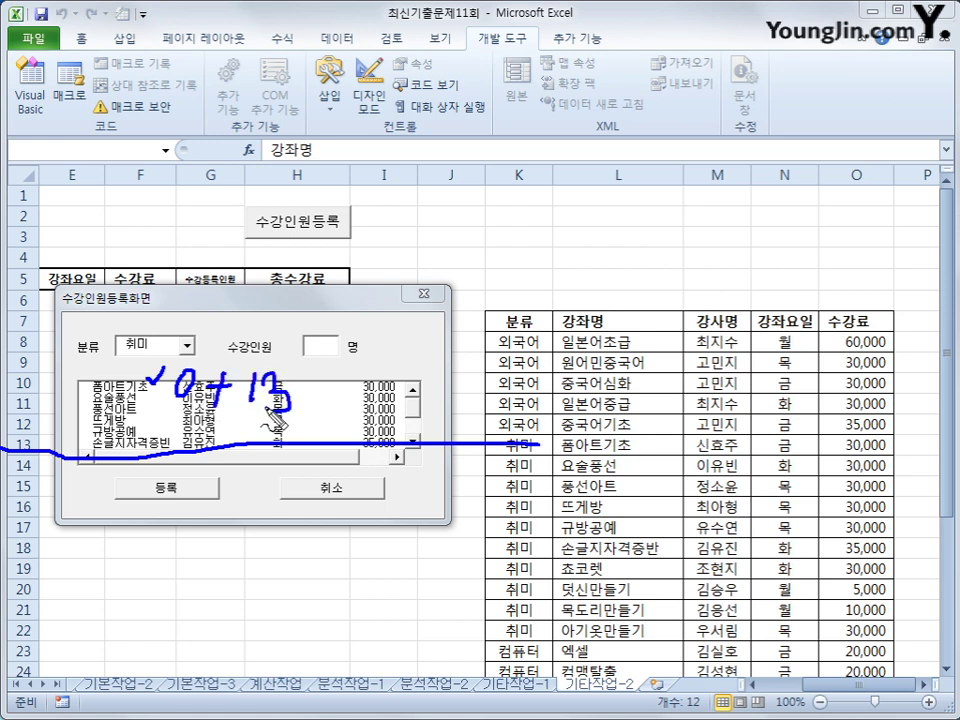
mouse_move(168, 324)
left_mouse_down()
mouse_move(120, 356)
mouse_move(172, 326)
left_mouse_up()
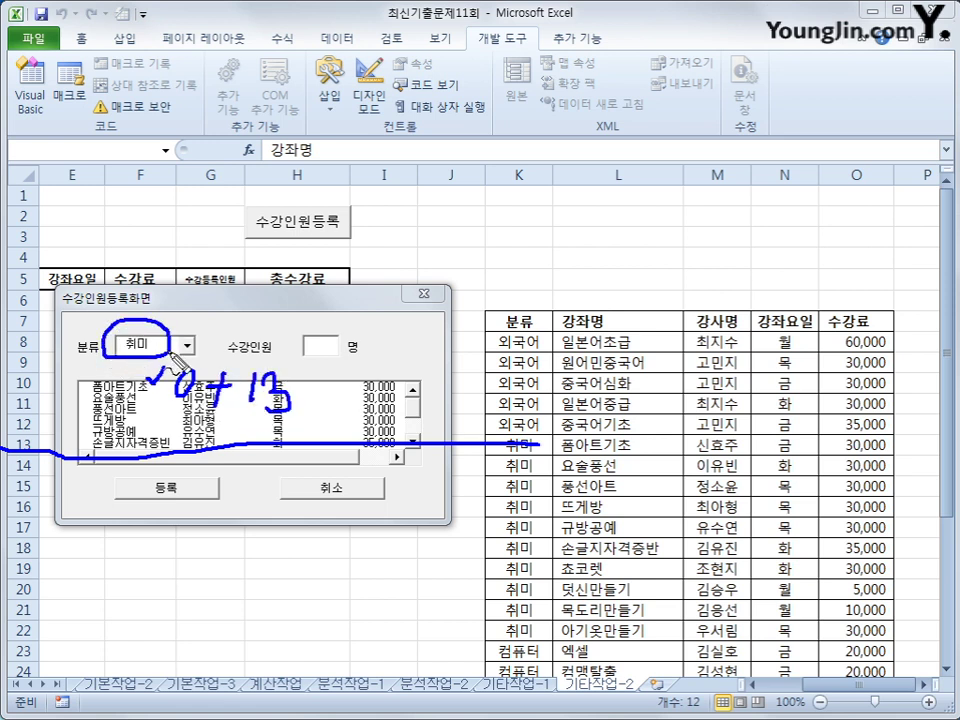
mouse_move(163, 378)
left_mouse_down()
mouse_move(178, 368)
mouse_move(152, 397)
left_mouse_up()
left_click_drag(542, 446, 751, 440)
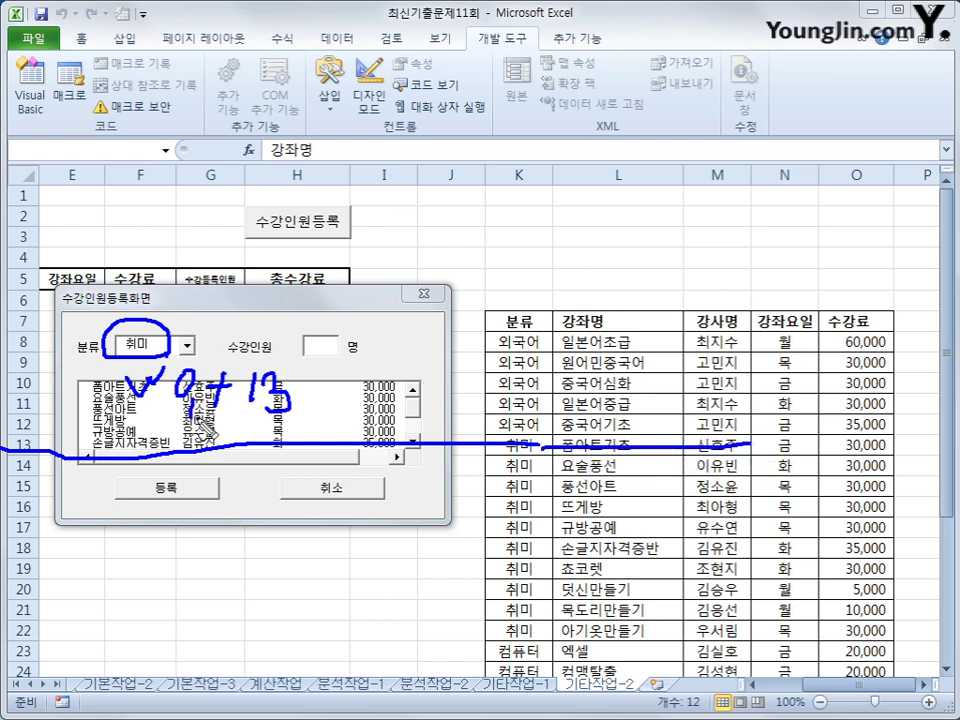
left_click_drag(506, 464, 616, 462)
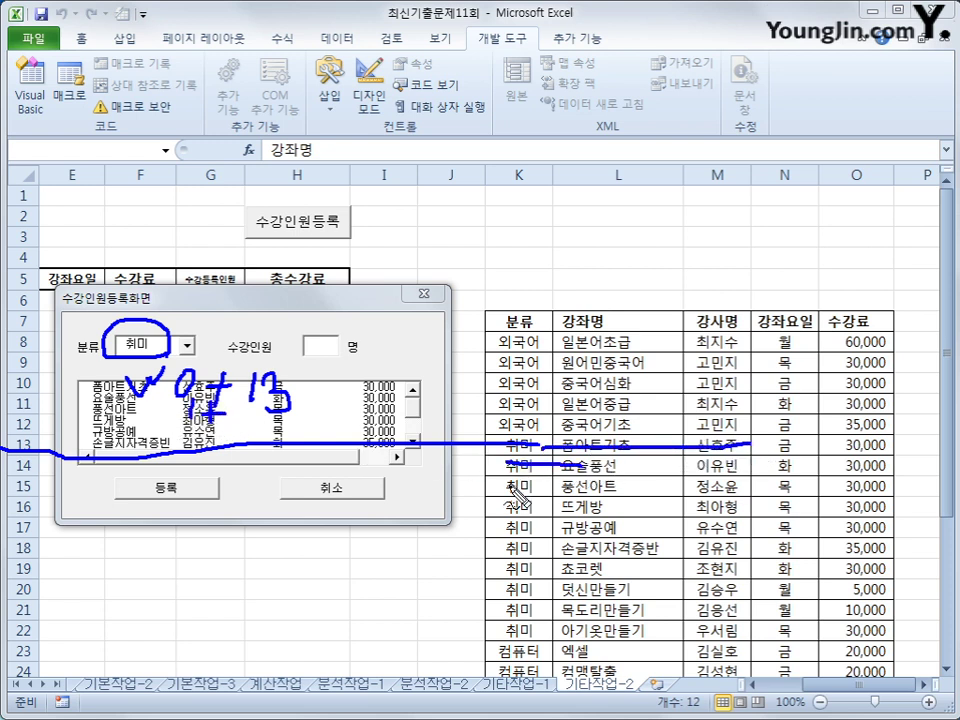
mouse_move(506, 486)
left_mouse_down()
mouse_move(588, 485)
mouse_move(592, 507)
left_mouse_up()
left_click_drag(507, 522, 592, 521)
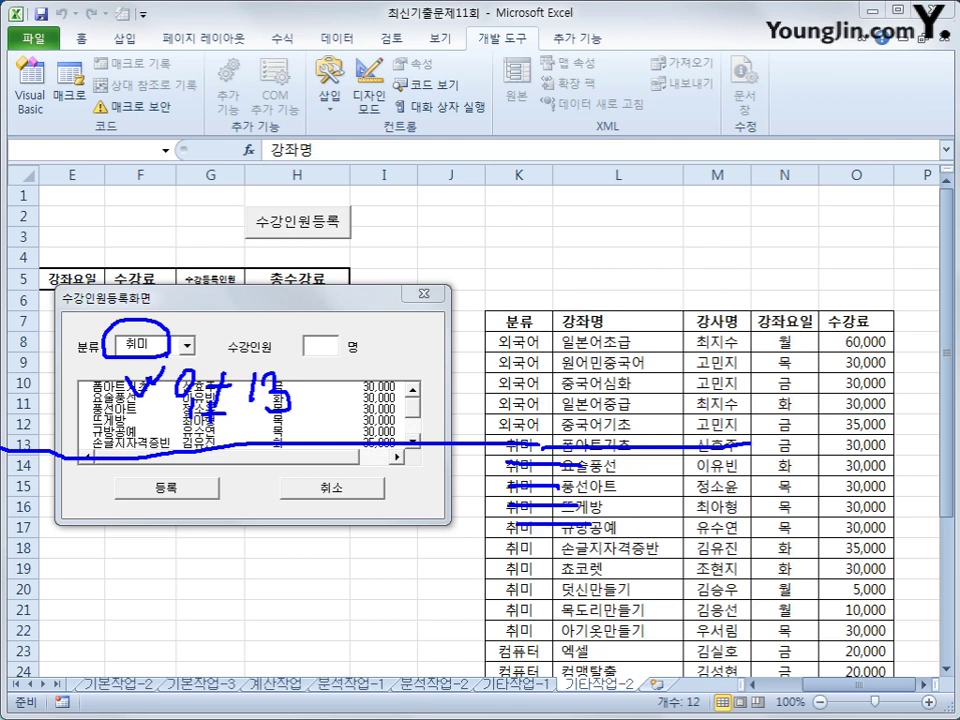
key("Escape")
Switch the registration form's 분류 to 컴퓨터 and select the 엑셀 course in the list.
left_click(186, 347)
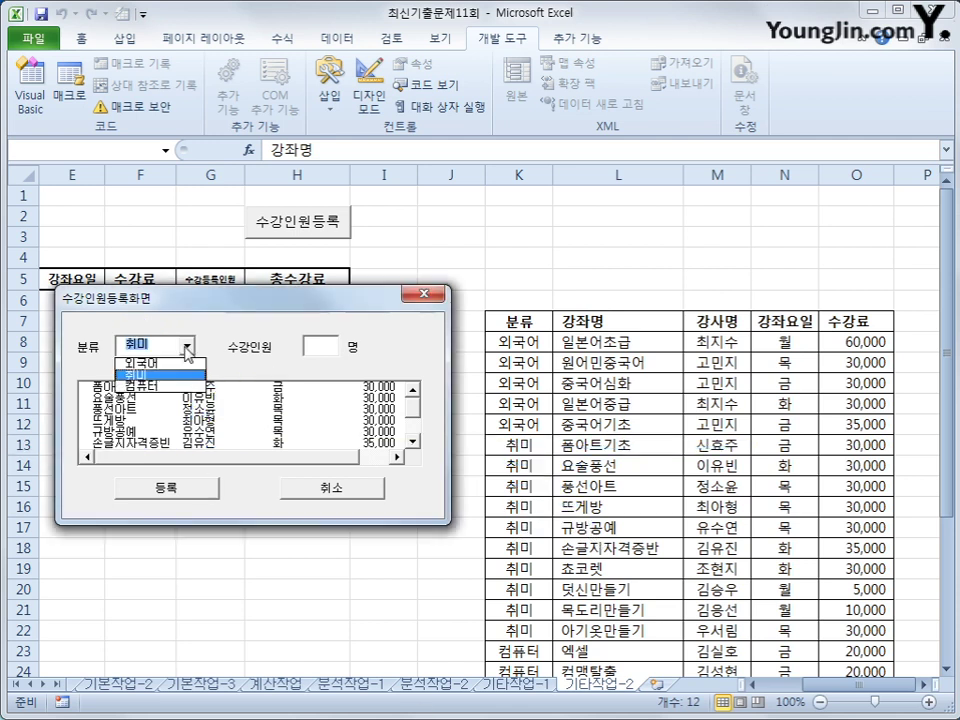
left_click(165, 388)
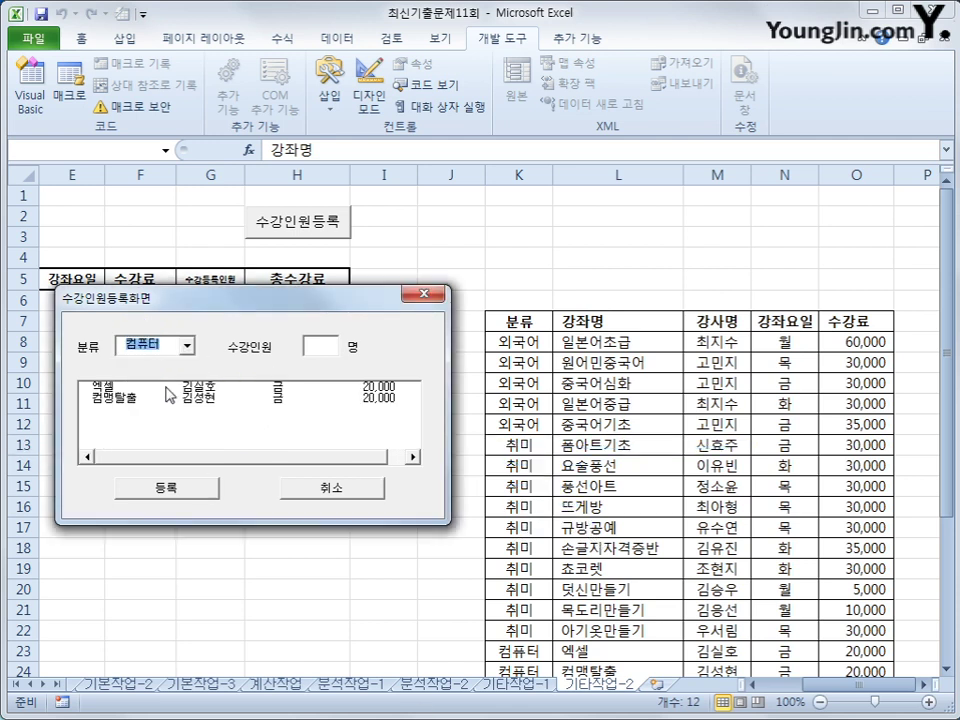
left_click(134, 388)
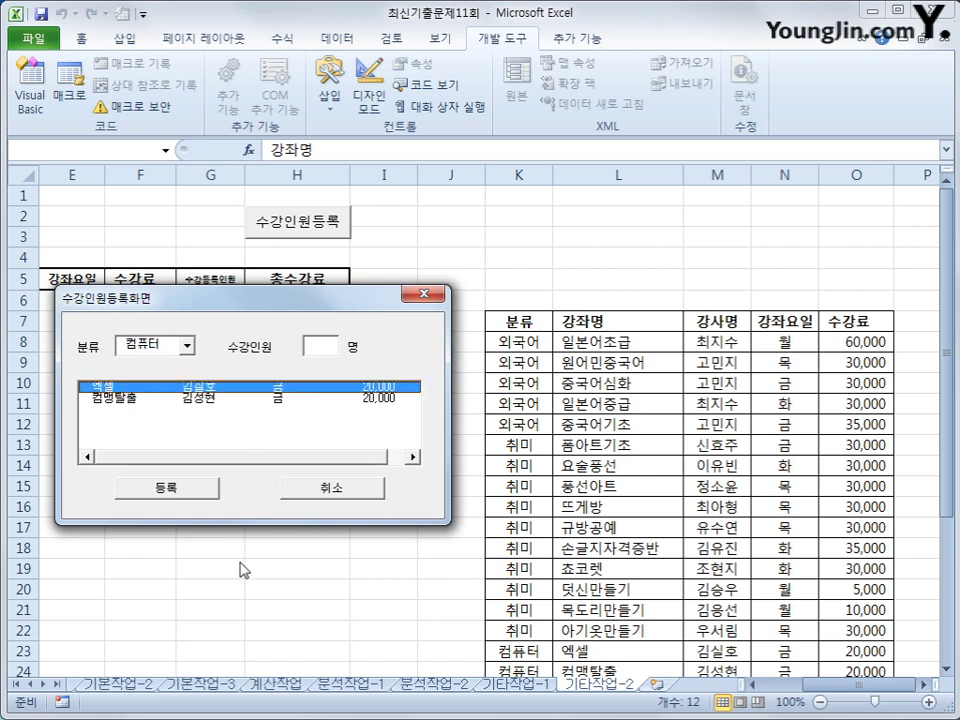
mouse_move(506, 650)
left_mouse_down()
mouse_move(242, 642)
mouse_move(24, 664)
mouse_move(32, 658)
left_mouse_up()
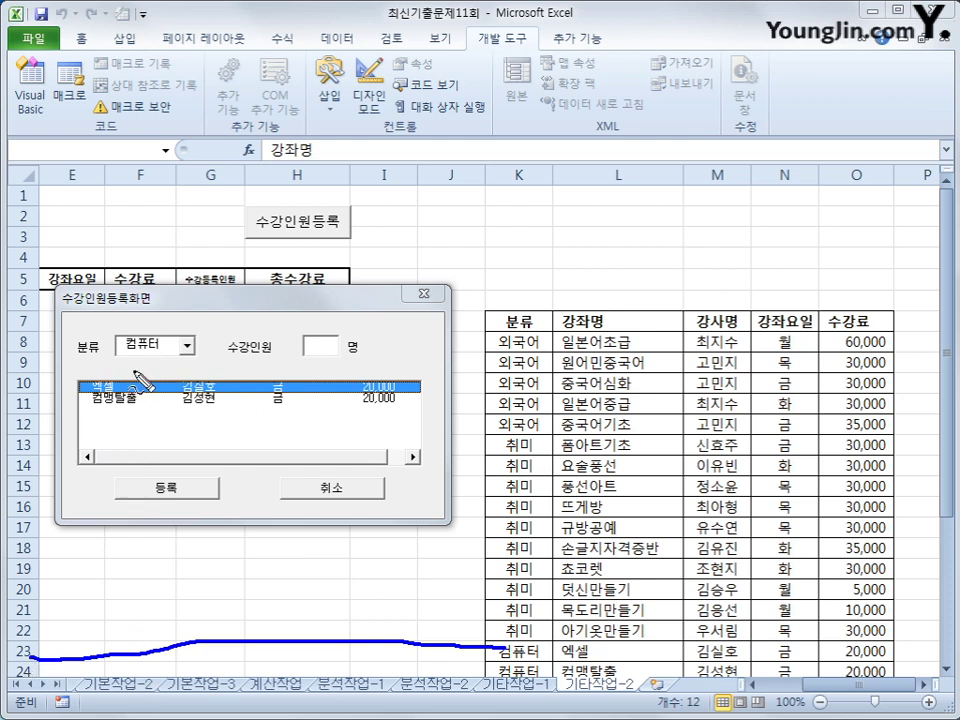
mouse_move(133, 372)
left_mouse_down()
mouse_move(162, 392)
mouse_move(158, 376)
mouse_move(205, 382)
mouse_move(190, 398)
mouse_move(242, 388)
mouse_move(262, 396)
left_mouse_up()
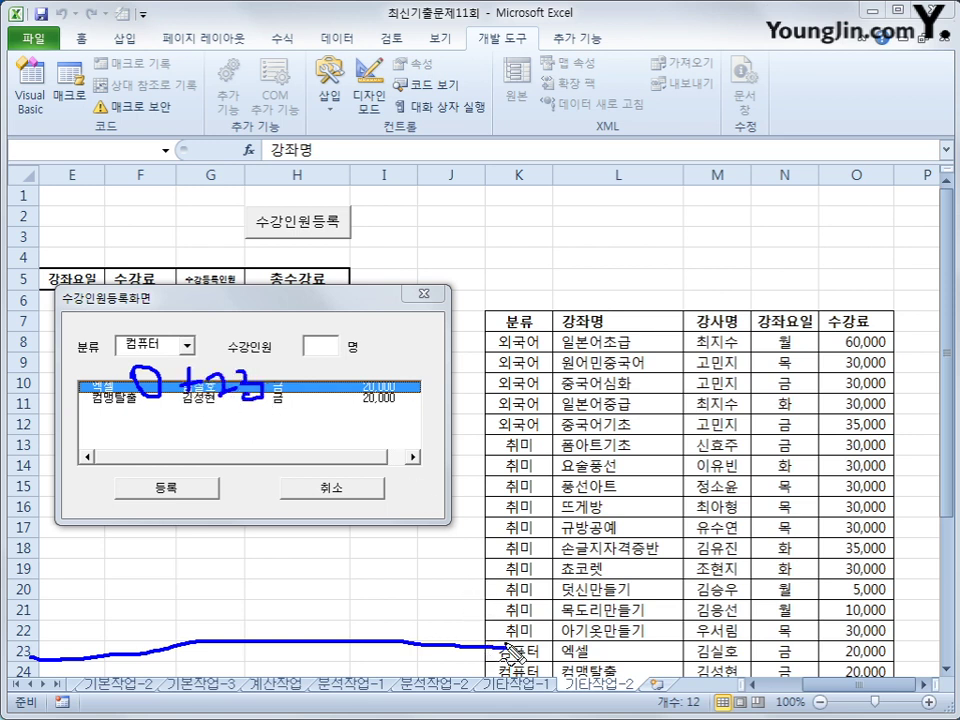
mouse_move(505, 648)
left_mouse_down()
mouse_move(488, 655)
mouse_move(580, 662)
mouse_move(485, 650)
left_mouse_up()
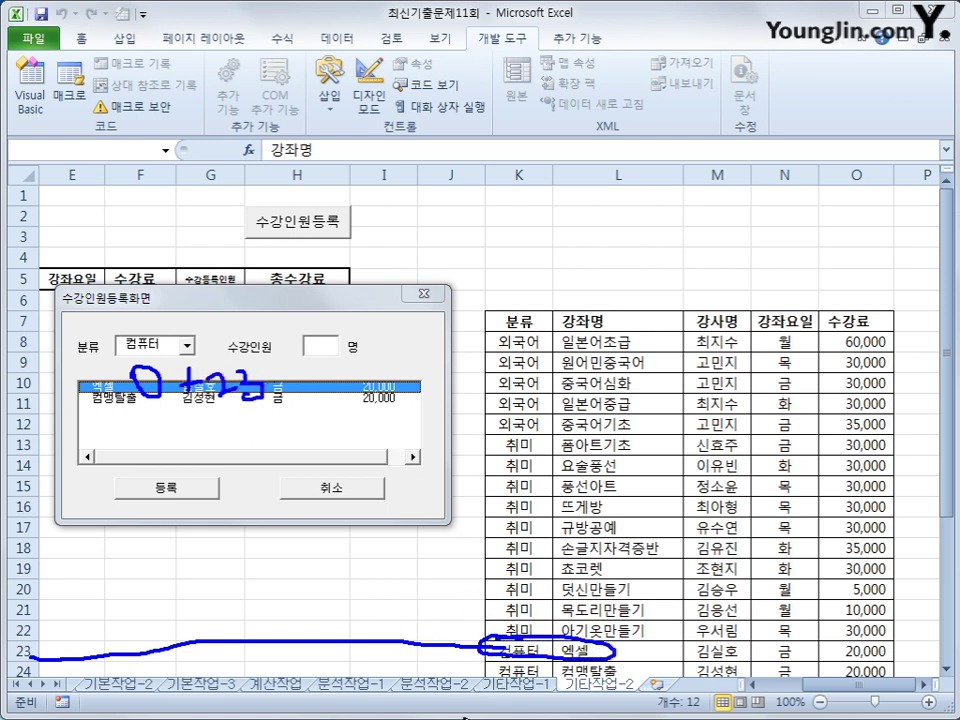
key("Escape")
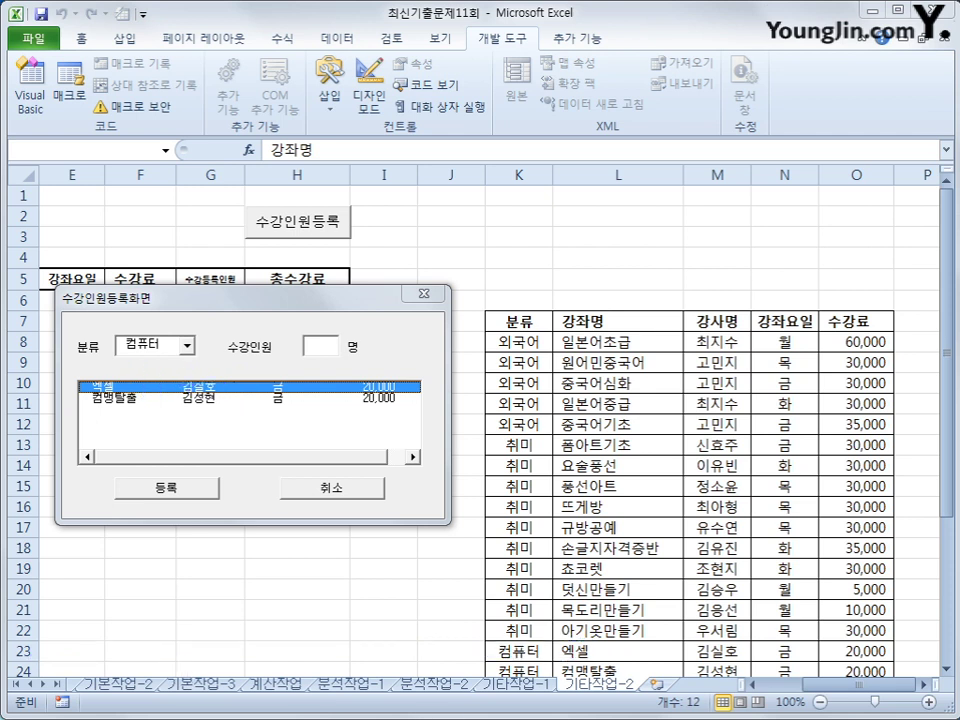
Cancel the registration form and create the Click event procedure for Cmd등록 in the form's VBA code.
left_click(321, 489)
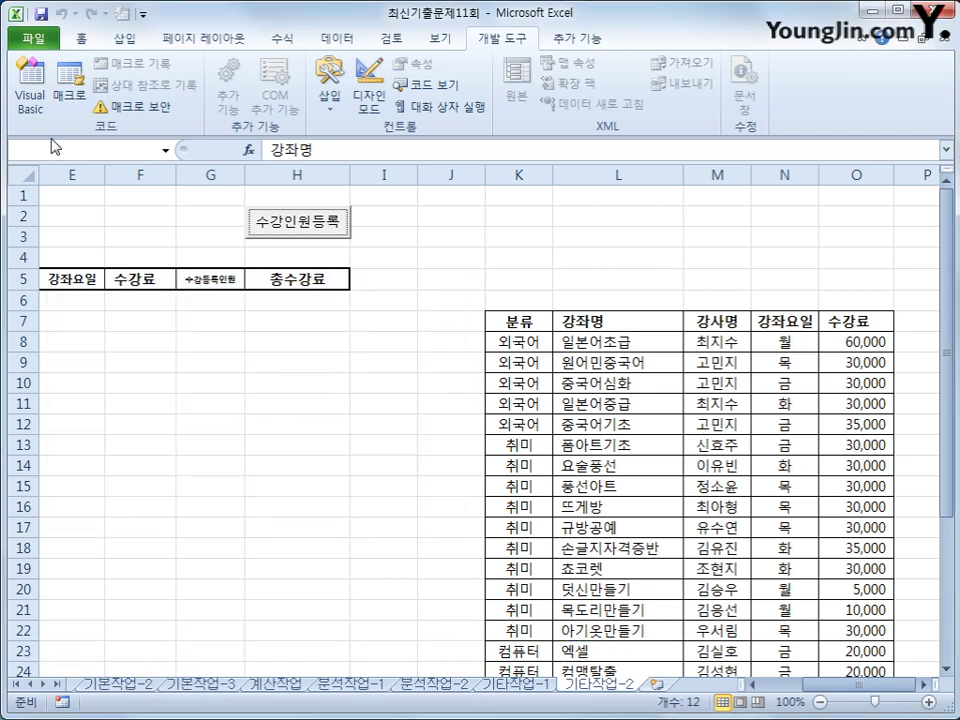
left_click(30, 85)
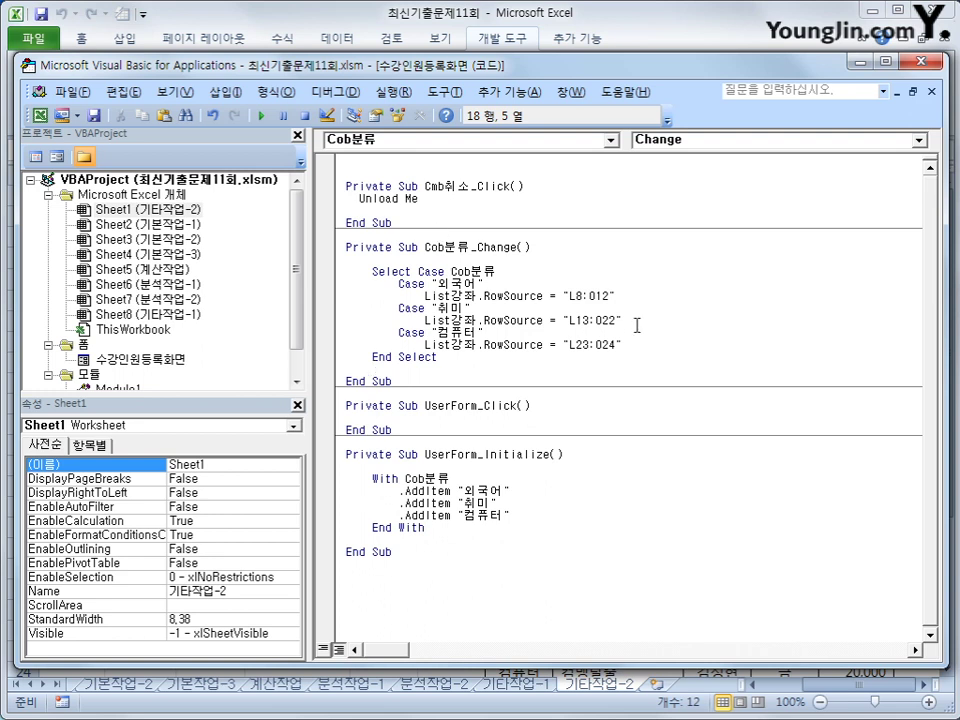
left_click(541, 141)
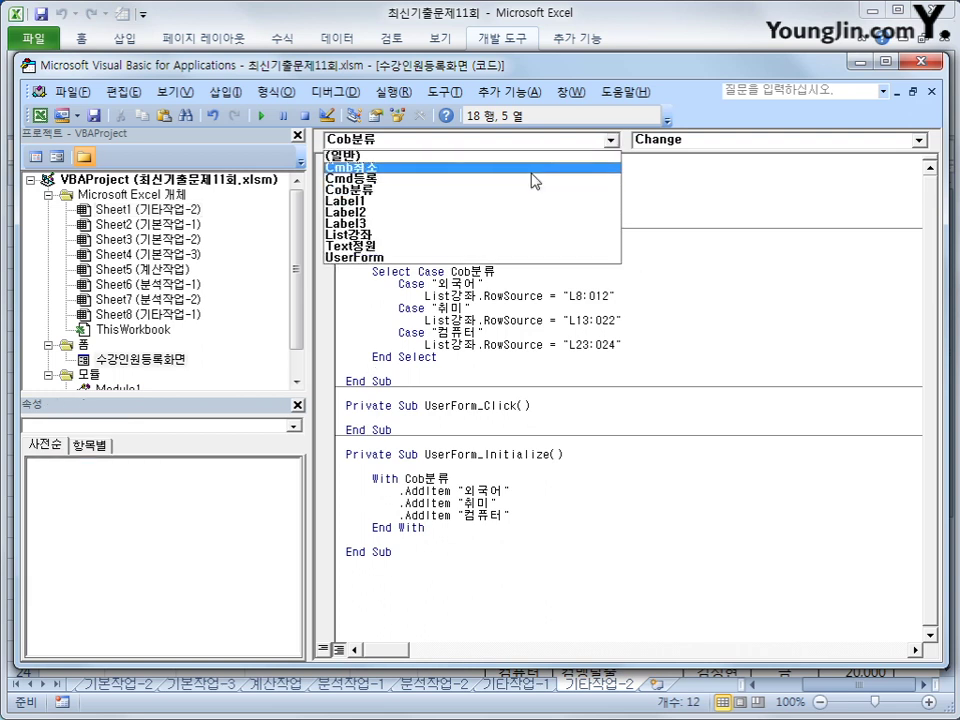
left_click(535, 180)
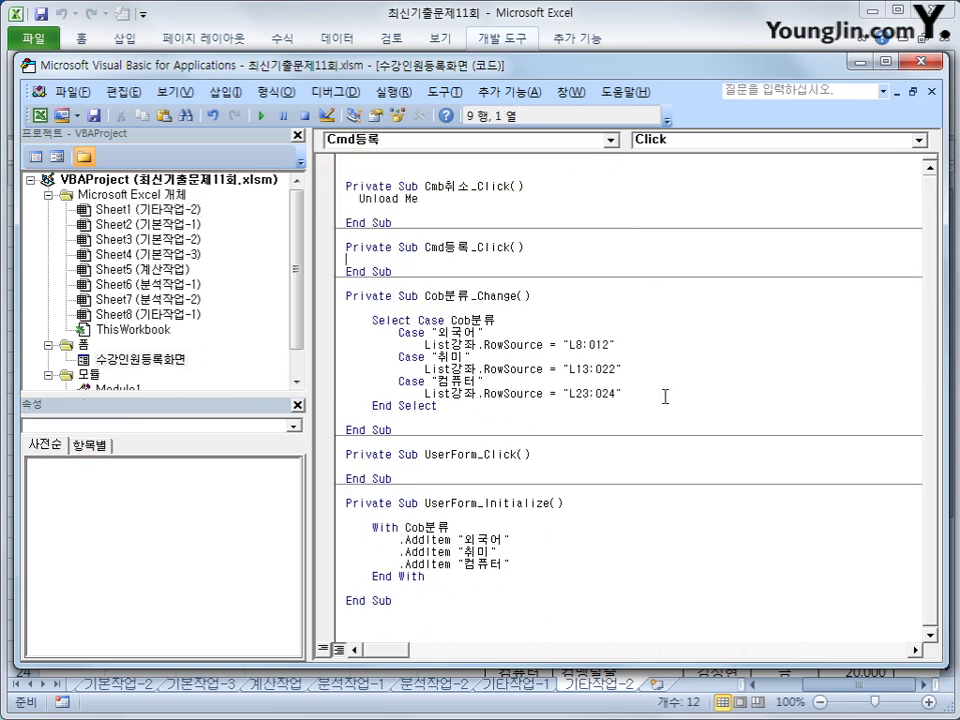
In the Cmd등록 Click procedure, assign the input row with i = Range("B5").CurrentRegion.Rows.Count + 4.
key("Return")
key("Tab")
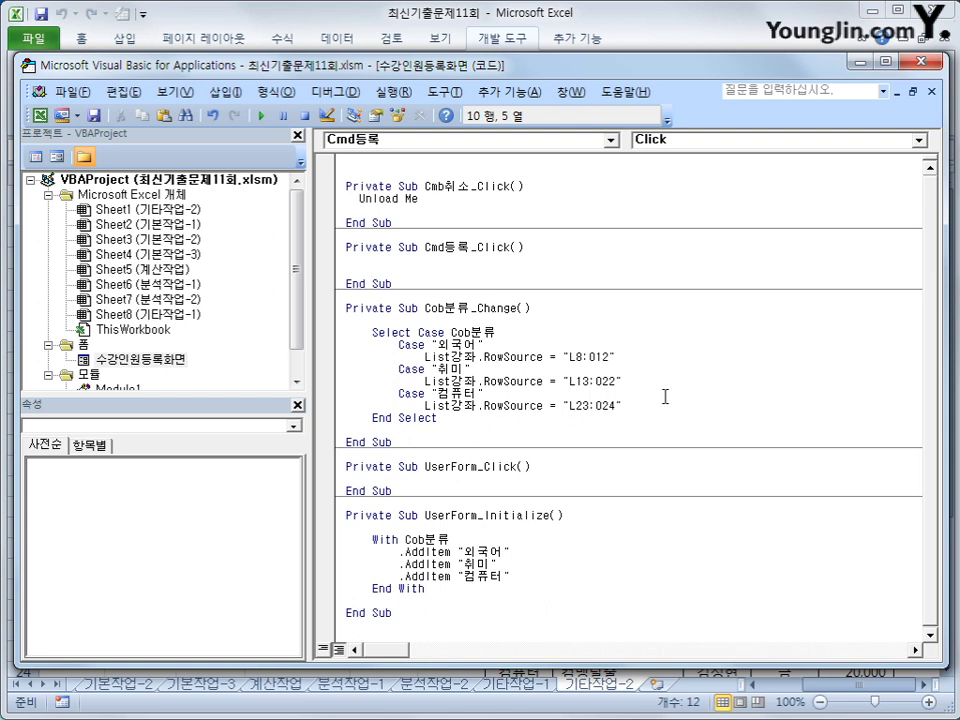
type("i =range(\"B")
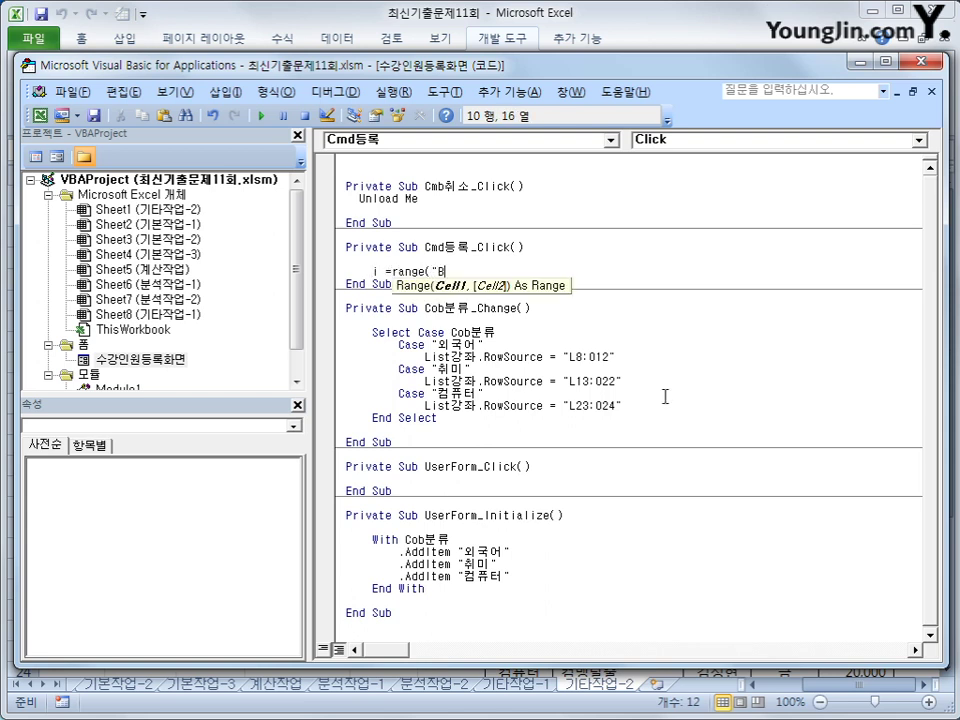
type("5\").cu")
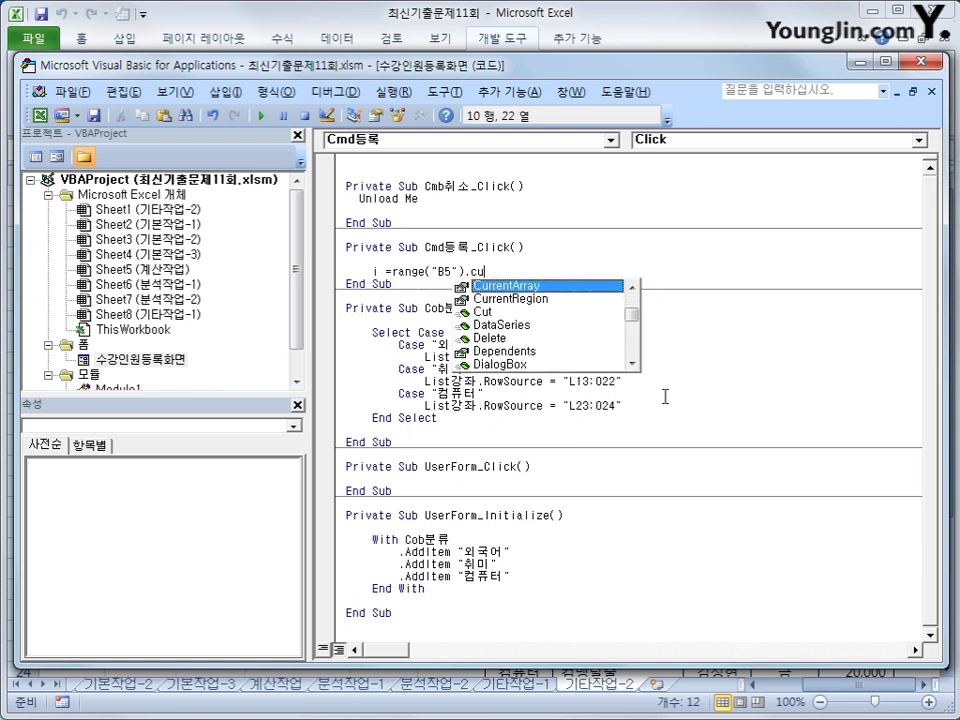
key("Down")
key("Tab")
type(".row")
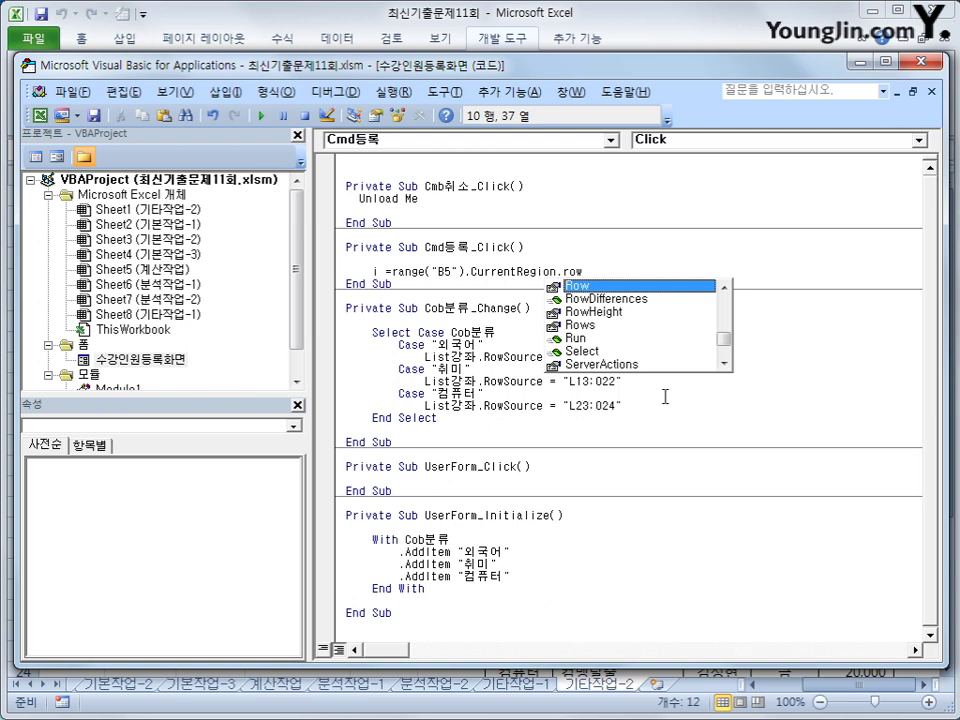
type("s")
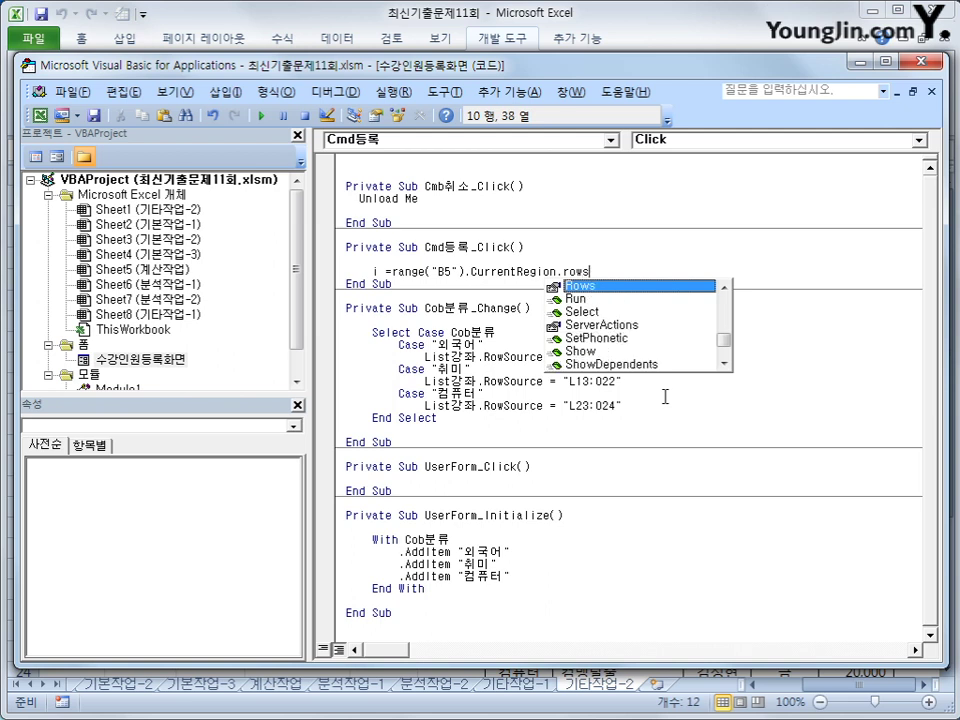
type(".count")
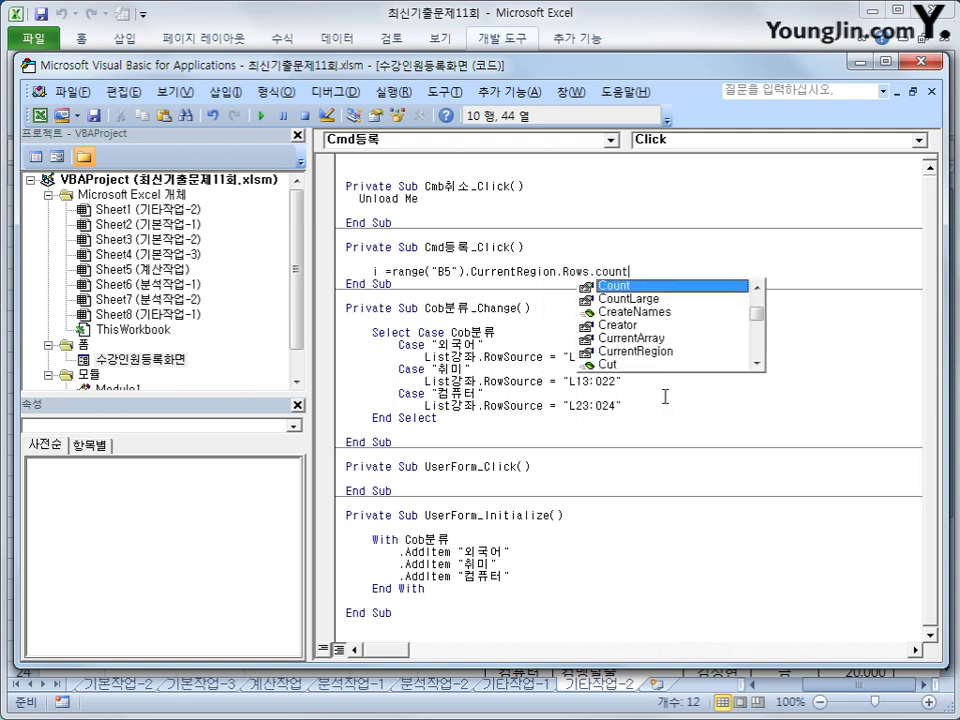
type(" + 4")
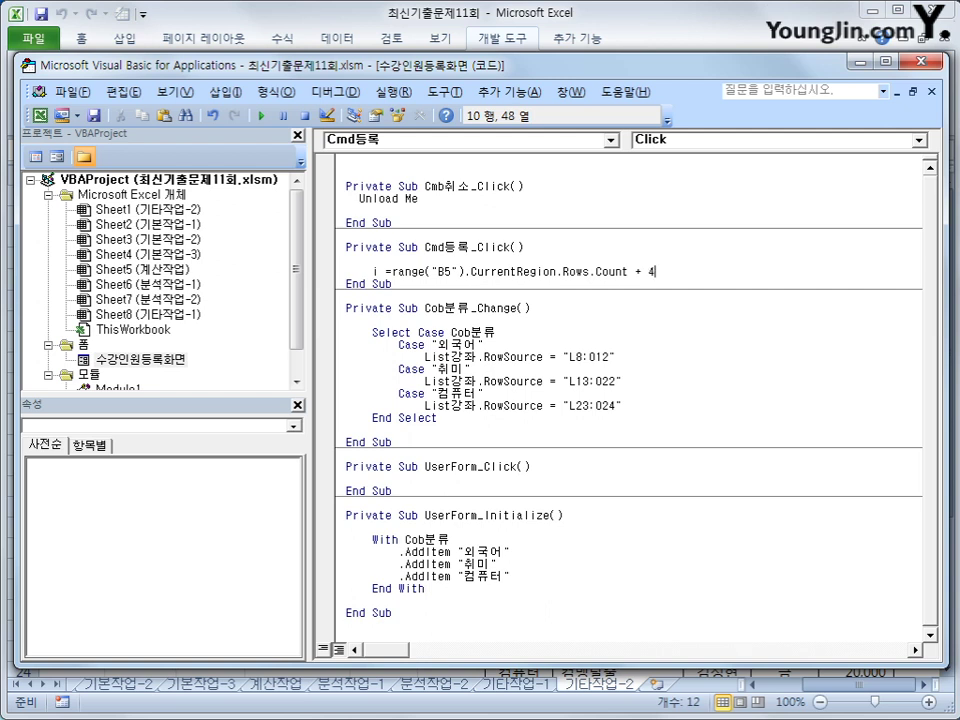
key("Return")
Below the row calculation, add the statement Cells(i, 2) = Cells(, 12) with the source row left blank.
key("Return")
type("cells")
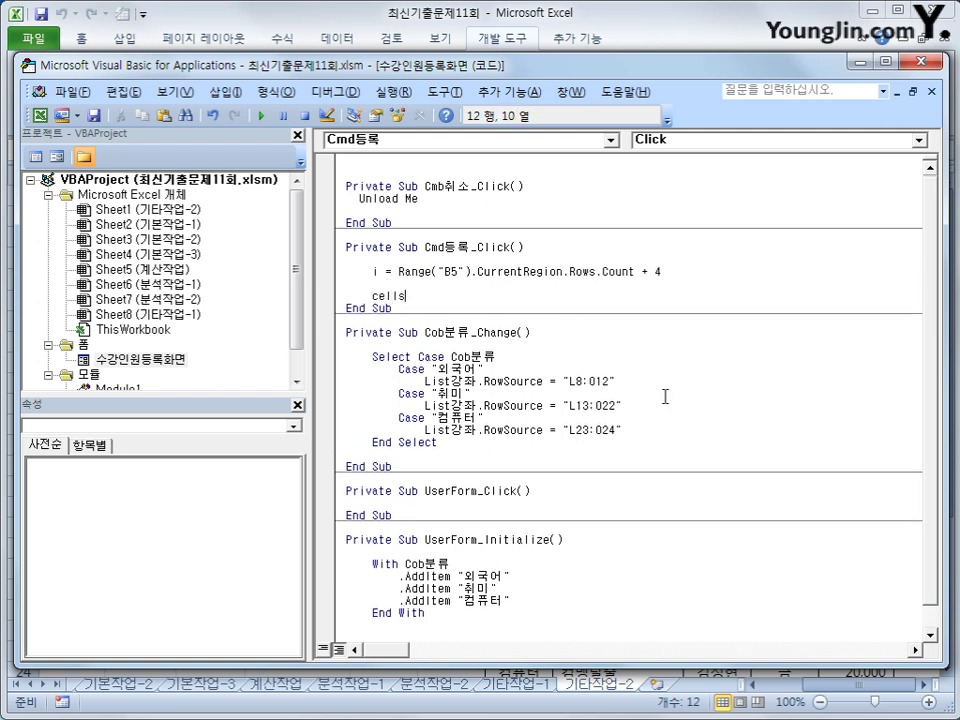
type("(i,2")
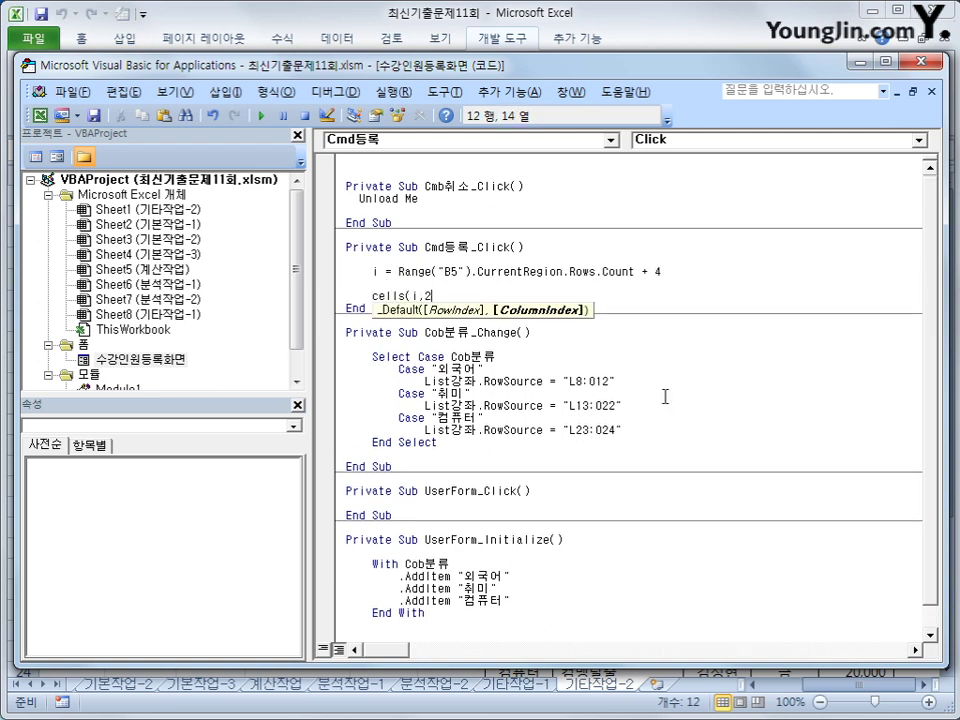
type(") = cell")
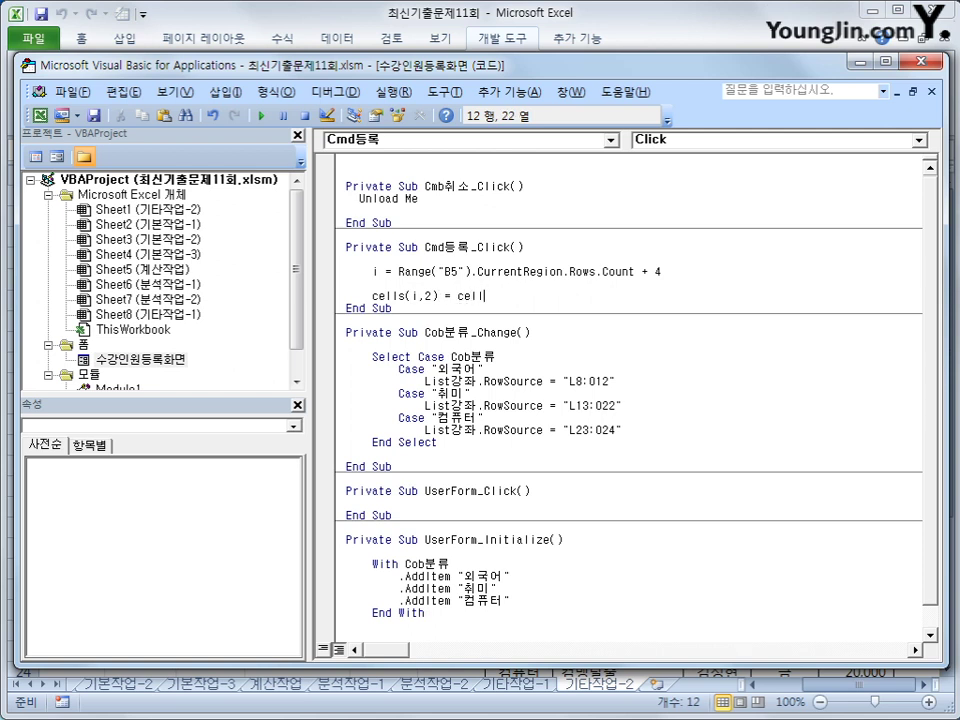
type("s(, 12)")
key("Return")
key("Up")
key("End")
key("Left")
key("Left")
key("Left")
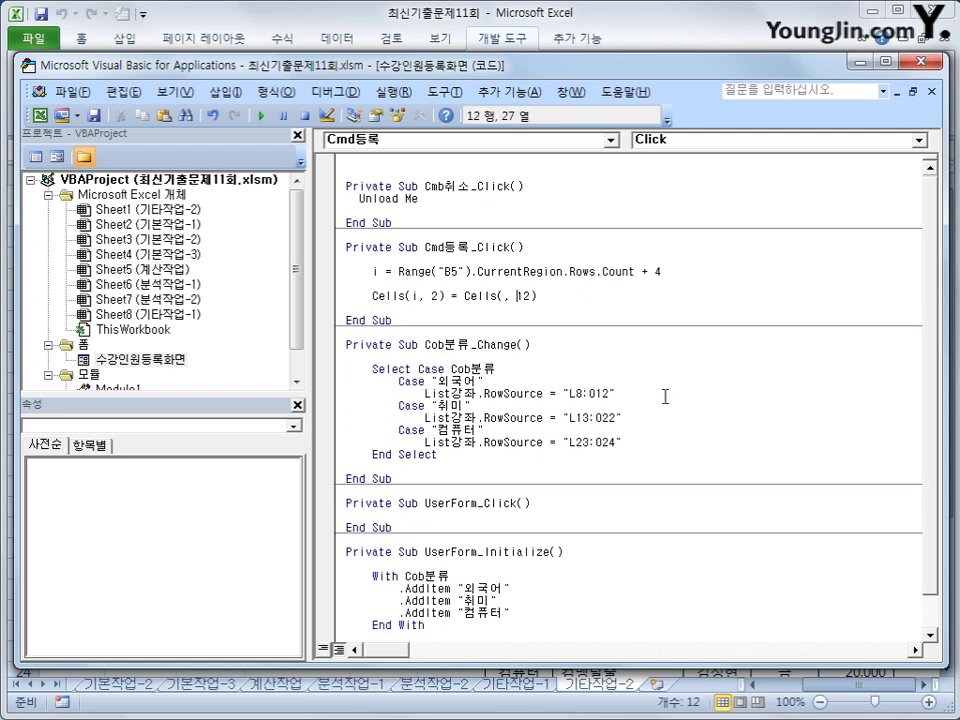
key("Left")
key("Left")
Above the Cells statement, begin an iRow line and precede it with the condition If Cob분류 = "외국어" Then.
key("Up")
key("Return")
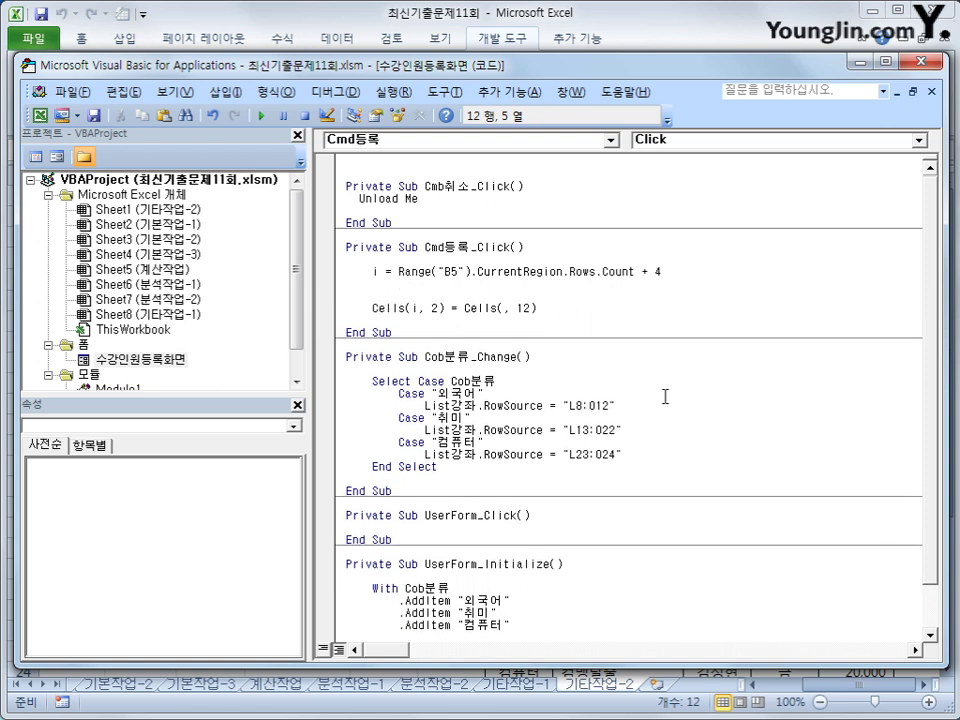
type("iRow")
key("Home")
key("Return")
key("Up")
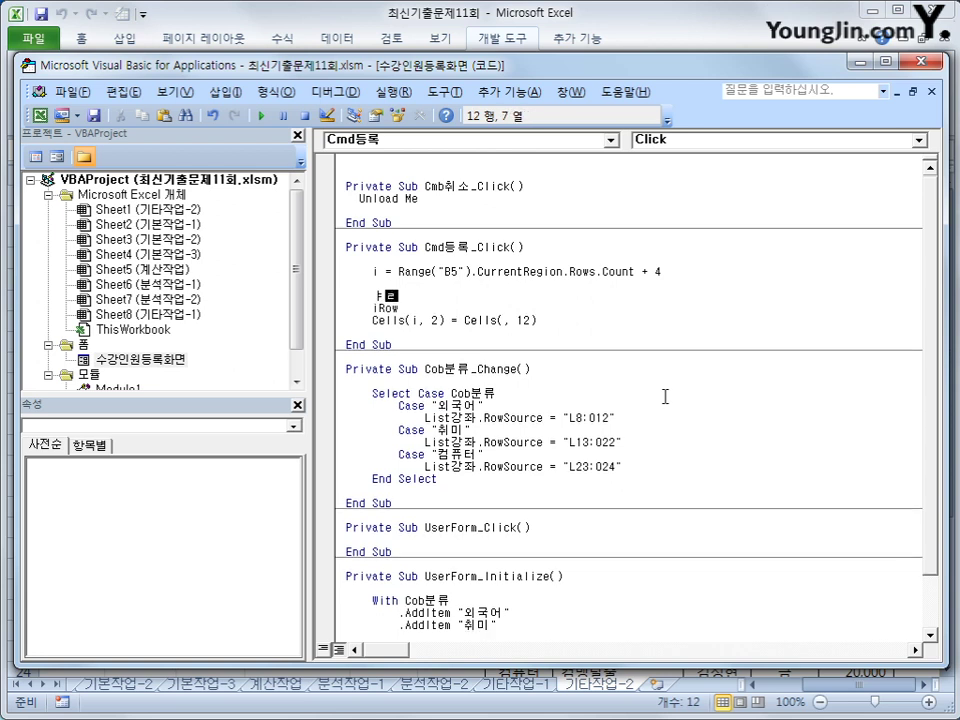
type("if cob분류 ")
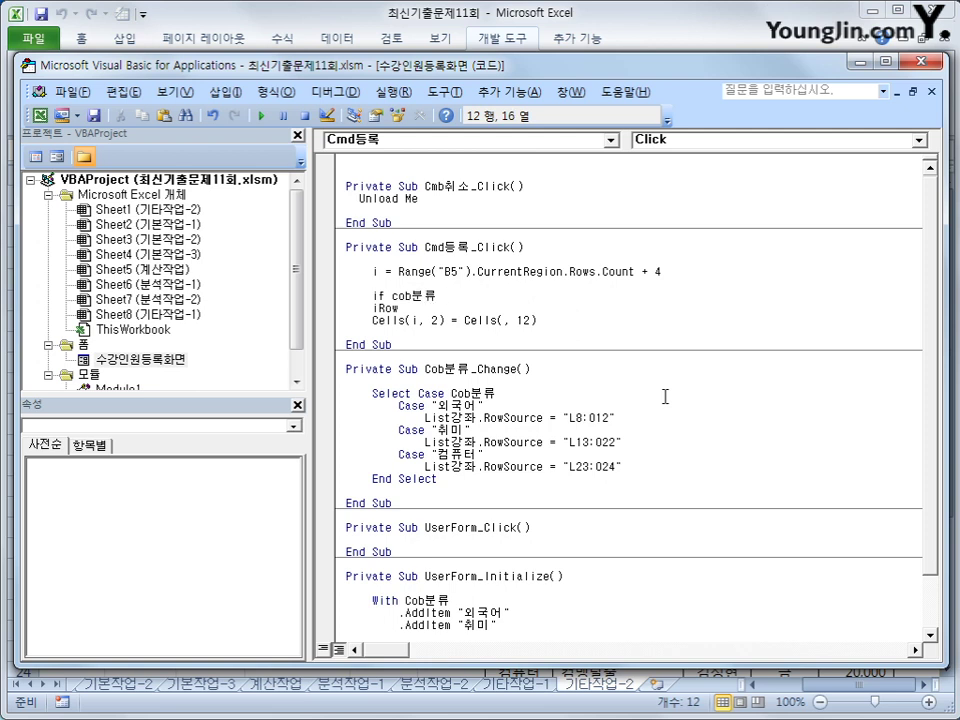
type("=\"d")
key("BackSpace")
type("이")
type("외국어\" ")
type("then")
key("Return")
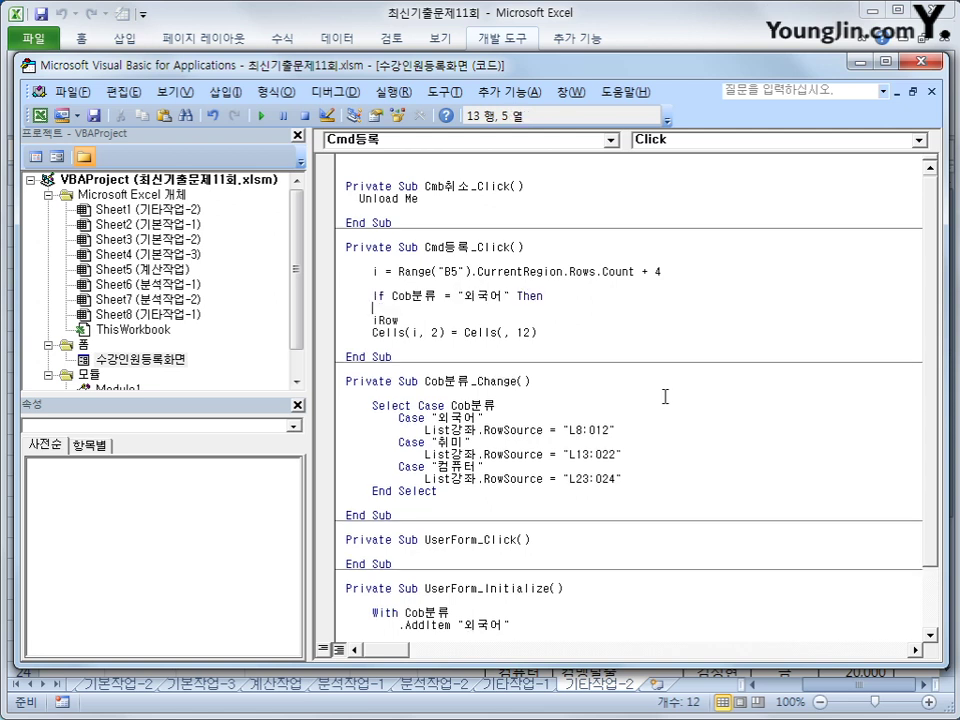
Indent the iRow line inside the 외국어 condition and complete it as iRow = List강좌.ListIndex + 8.
key("Tab")
key("Delete")
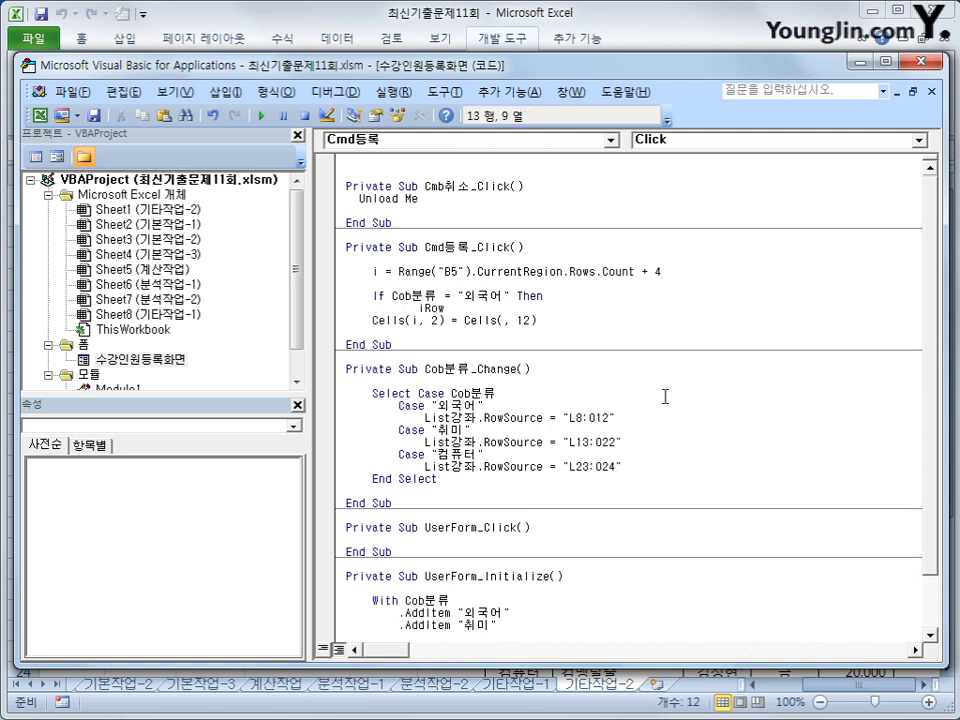
key("End")
type("=list")
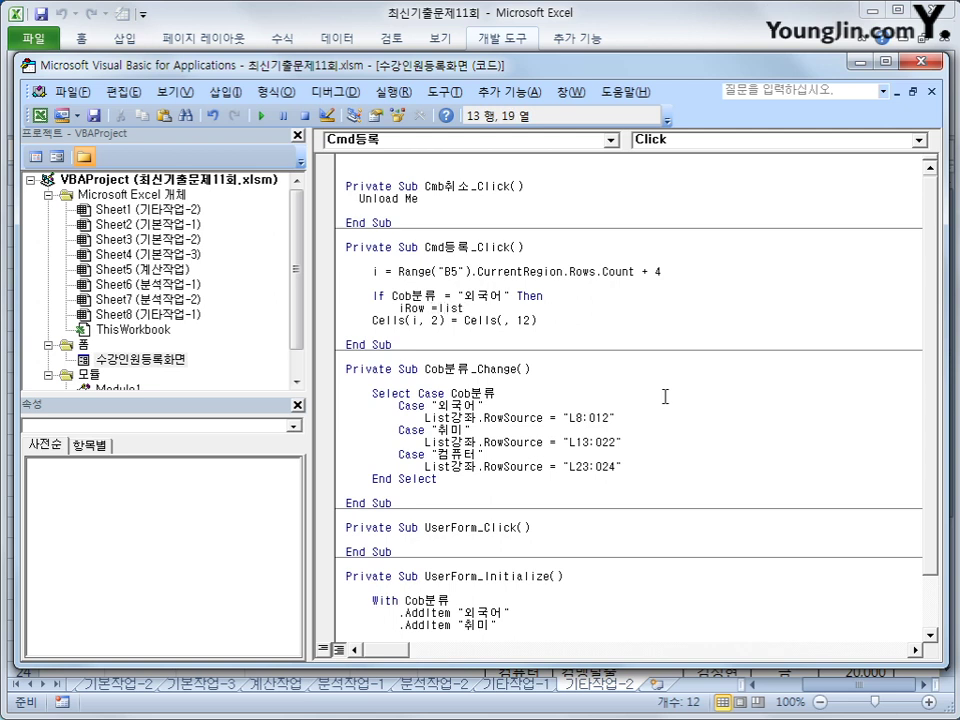
type("강좌.")
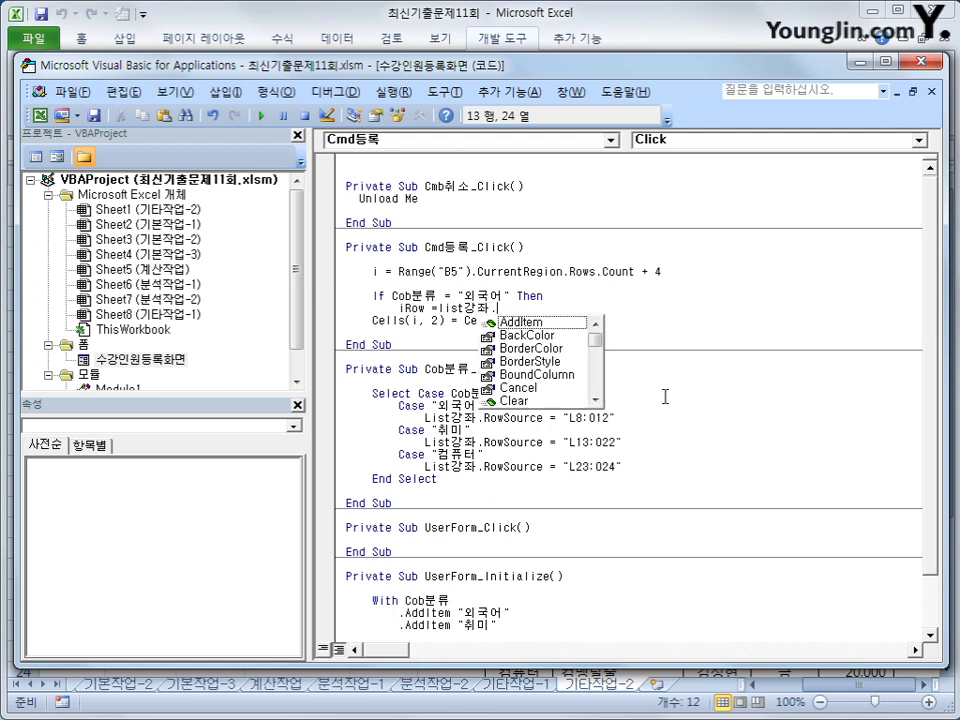
type("l")
type("istin")
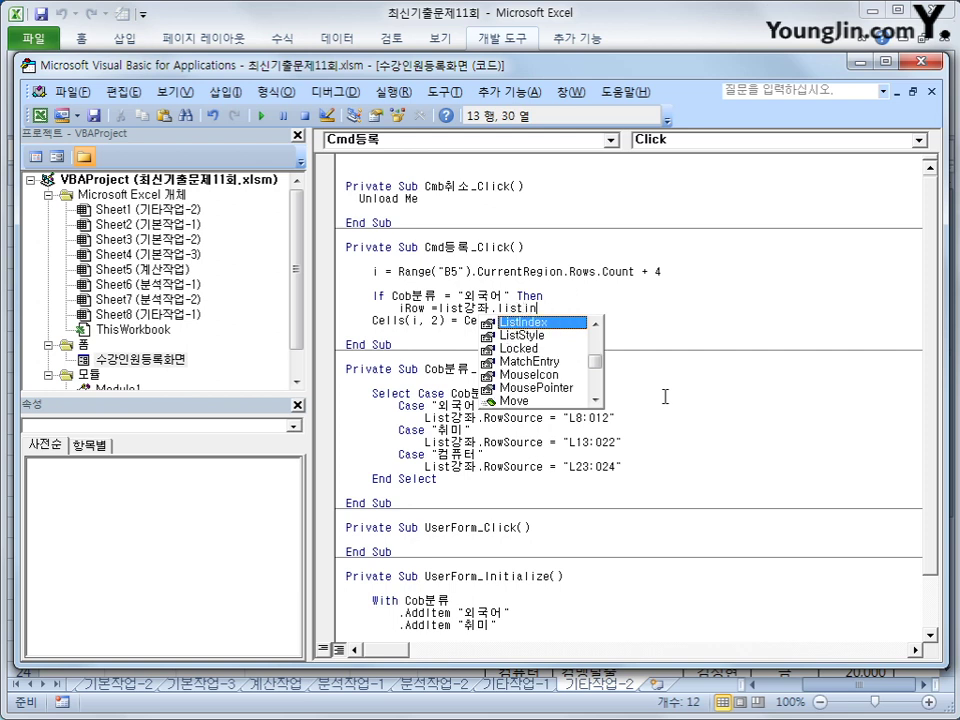
key("Tab")
type("+ ")
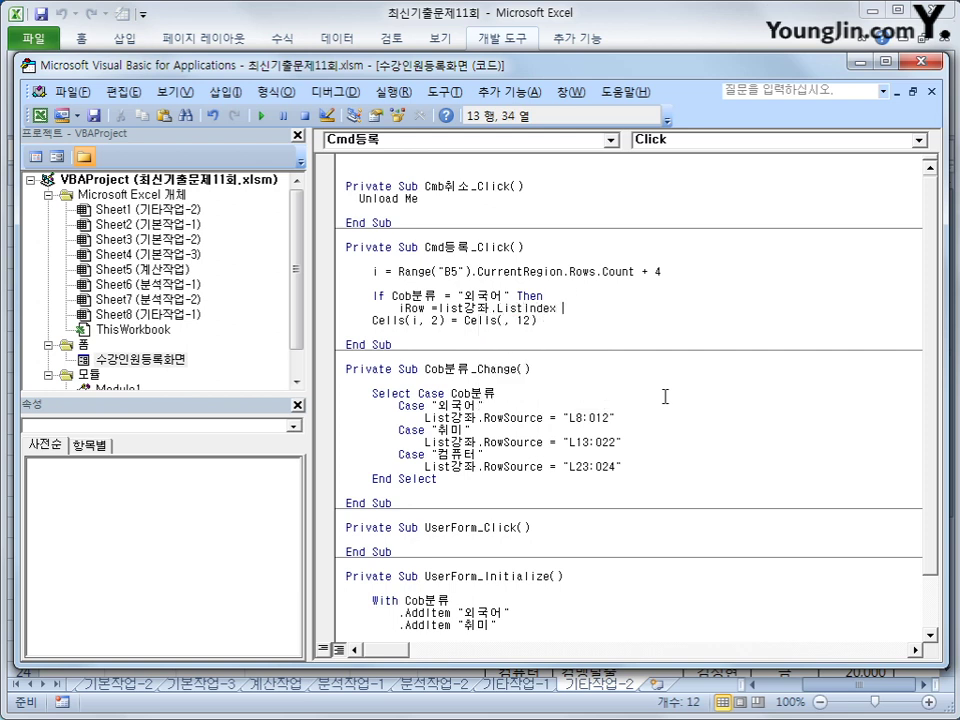
type("8")
key("Return")
key("Return")
key("Up")
key("Up")
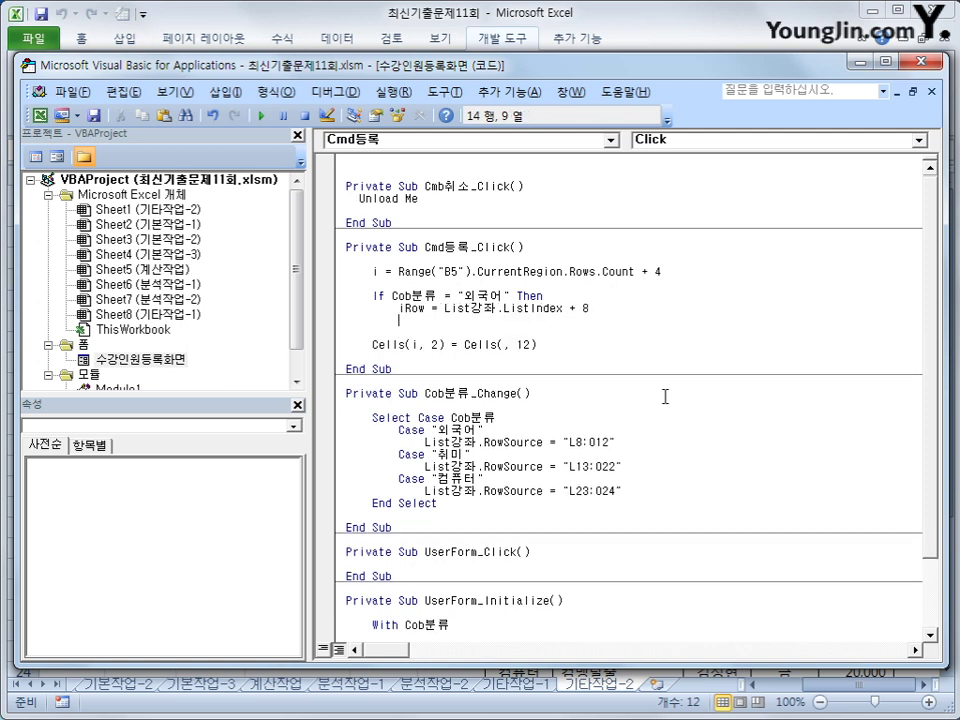
Add an ElseIf branch using a copy of the 외국어 condition and its iRow assignment.
key("Down")
key("BackSpace")
type("En")
key("BackSpace")
key("BackSpace")
type("elseif")
key("Up")
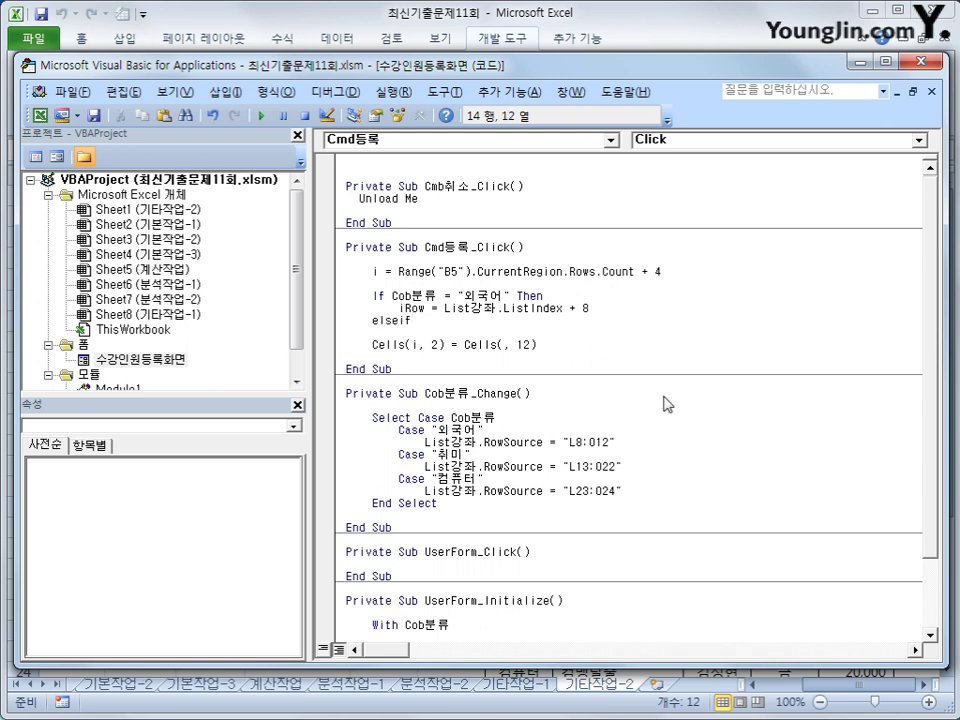
key("Return")
key("ctrl+Left")
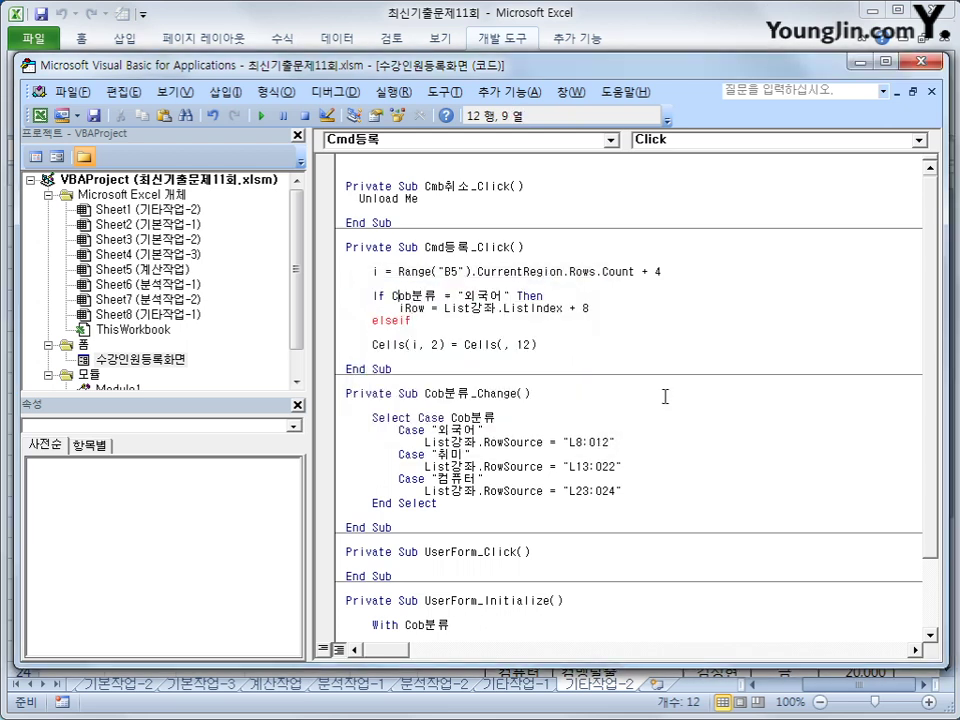
key("shift+End")
key("shift+Down")
key("shift+End")
key("ctrl+c")
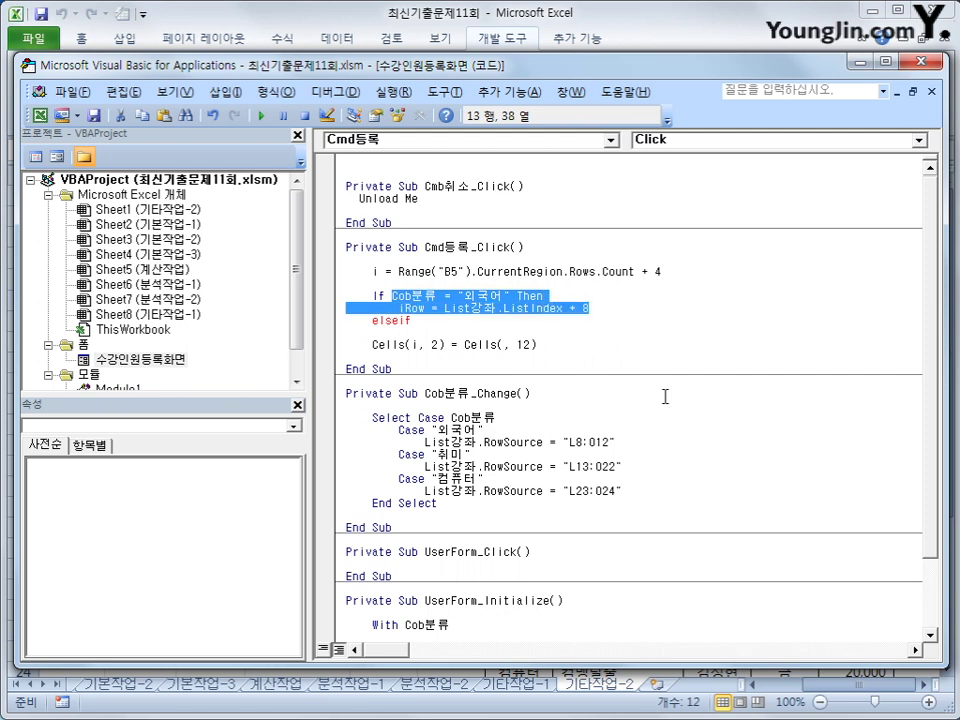
key("Down")
key("ctrl+v")
key("Up")
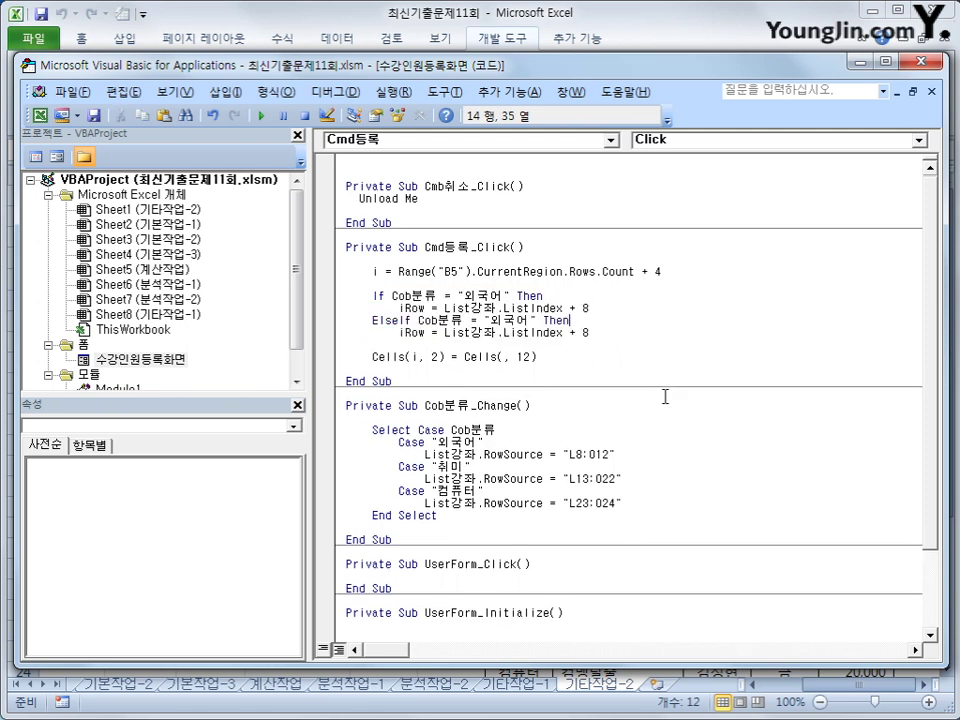
Change the ElseIf branch to test for "취미" and assign iRow = List강좌.ListIndex + 13.
key("ctrl+Left")
key("ctrl+Left")
key("ctrl+Left")
key("shift+Right")
key("shift+Right")
key("shift+Right")
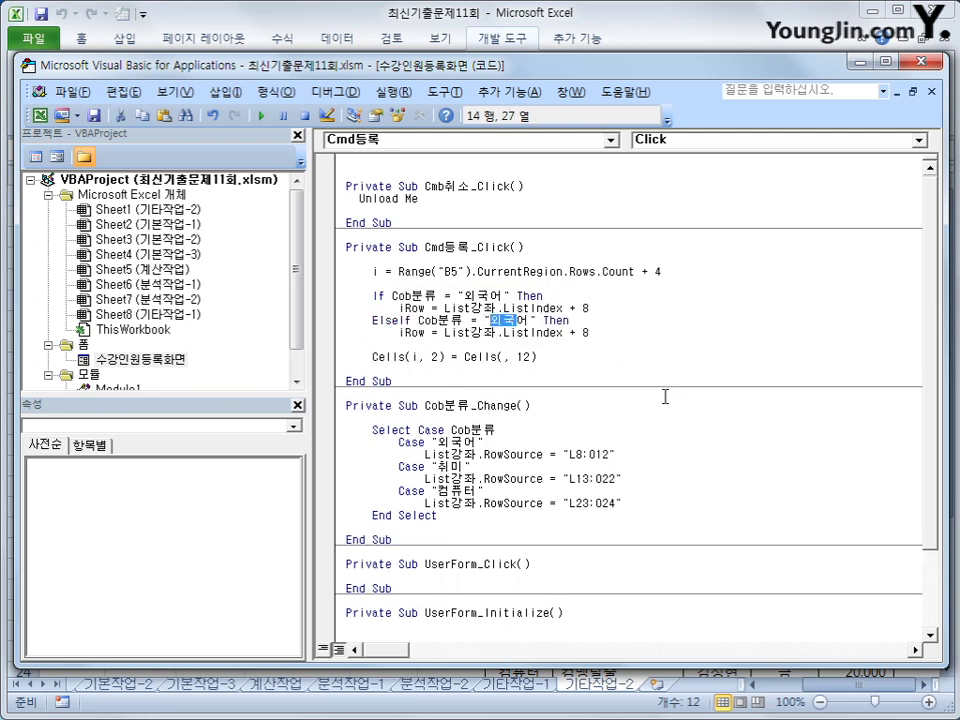
type("ㅊ취미")
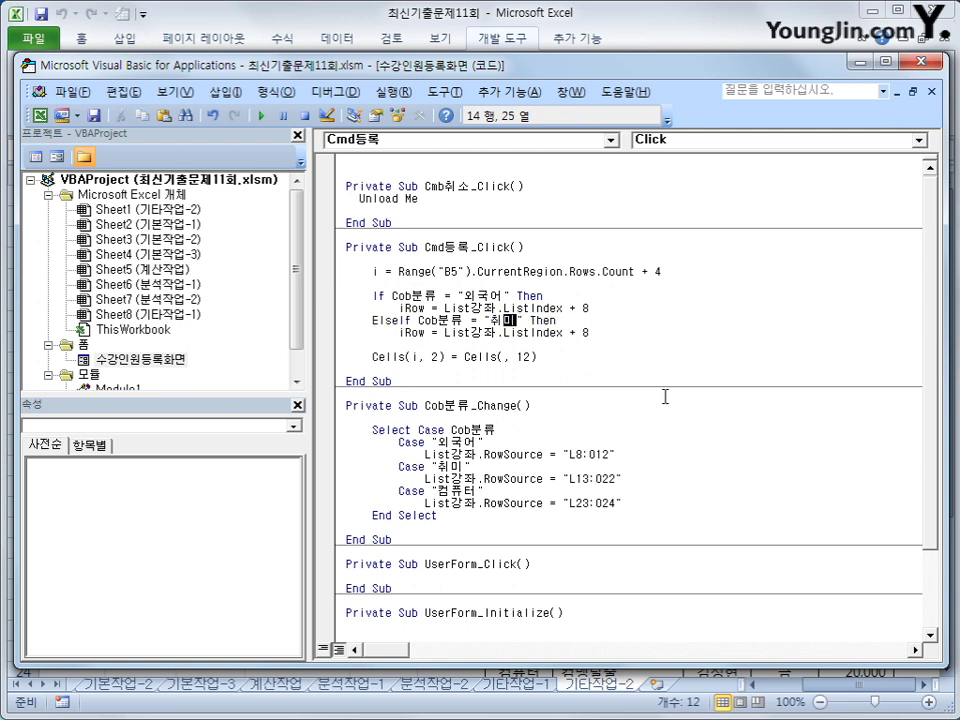
key("Down")
key("End")
key("BackSpace")
type("13")
key("Return")
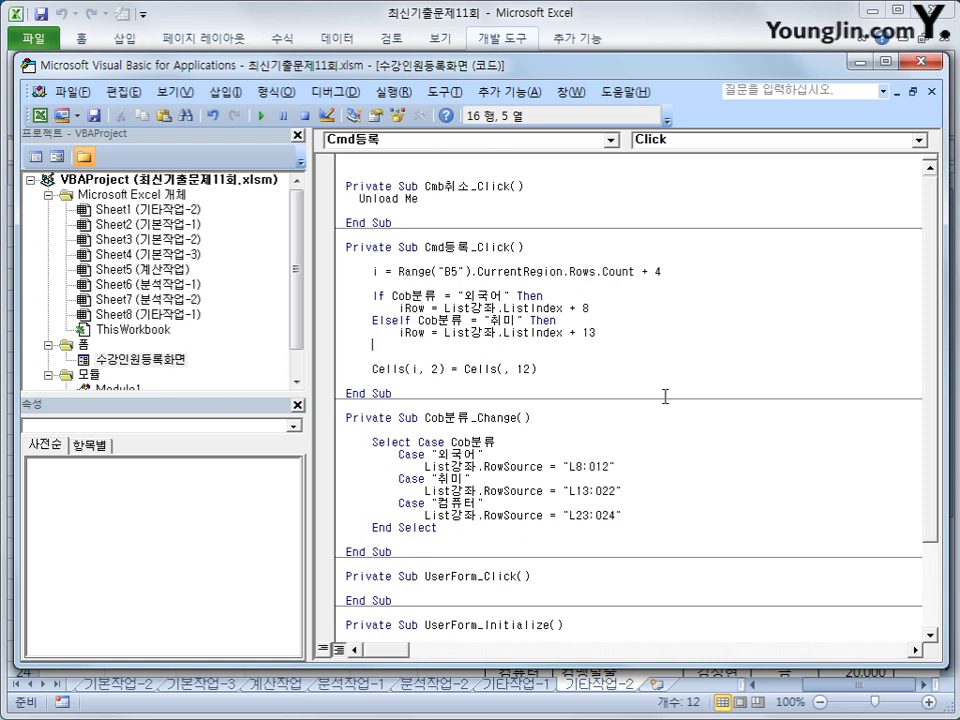
Add an Else branch with iRow = List강좌.ListIndex + 23 and close the block with End If.
type("else")
key("Return")
key("Up")
key("Up")
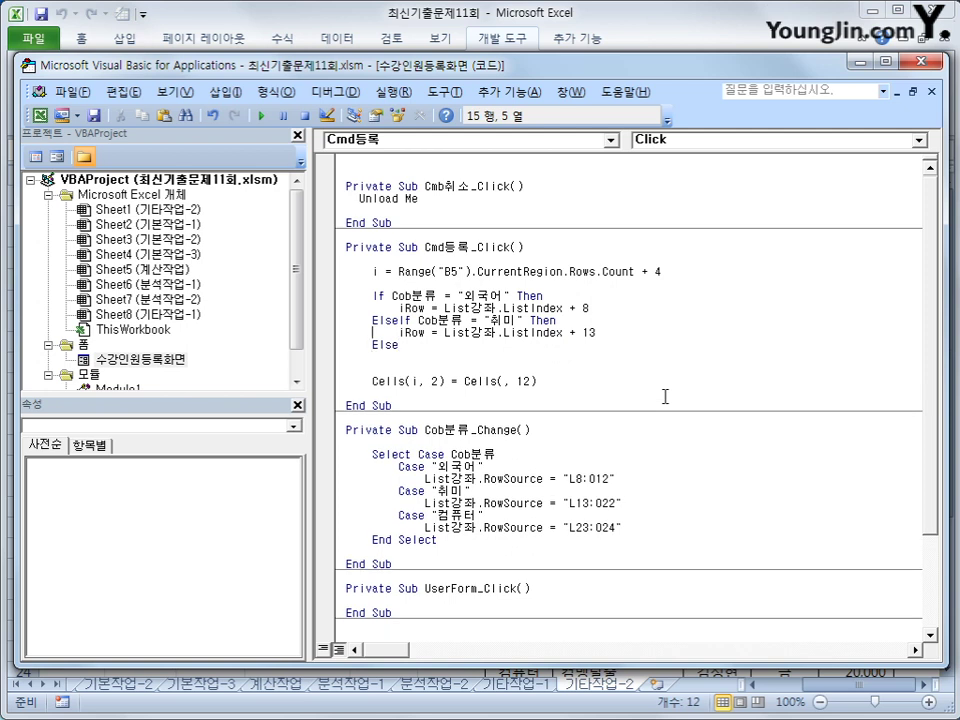
key("shift+End")
key("ctrl+c")
key("Down")
key("Down")
key("ctrl+v")
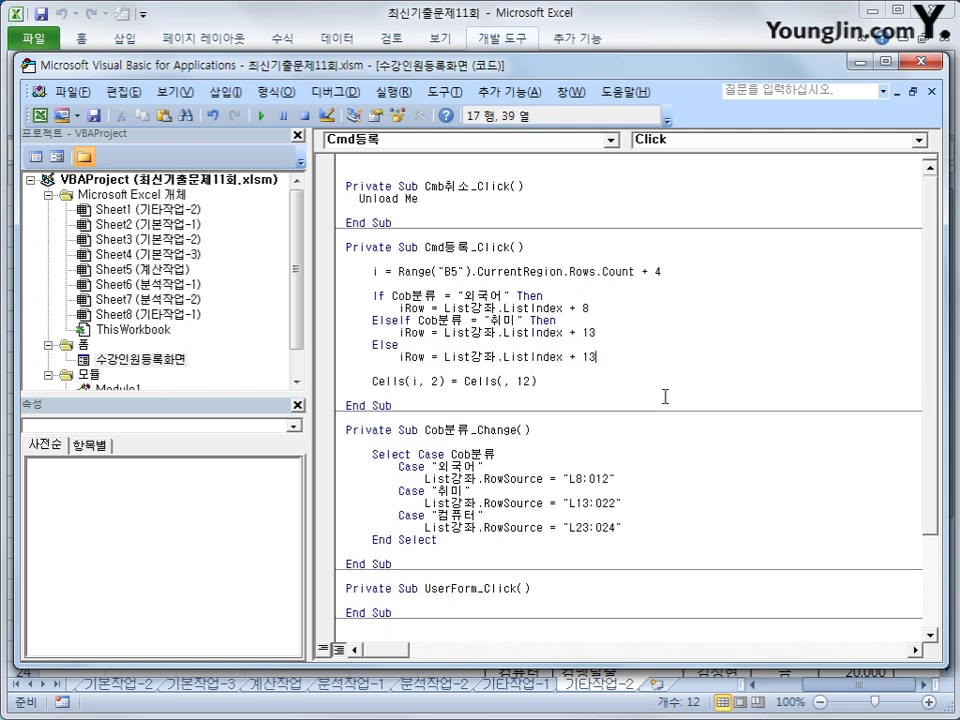
key("Left")
key("Left")
type("2")
key("Delete")
key("End")
key("Return")
key("BackSpace")
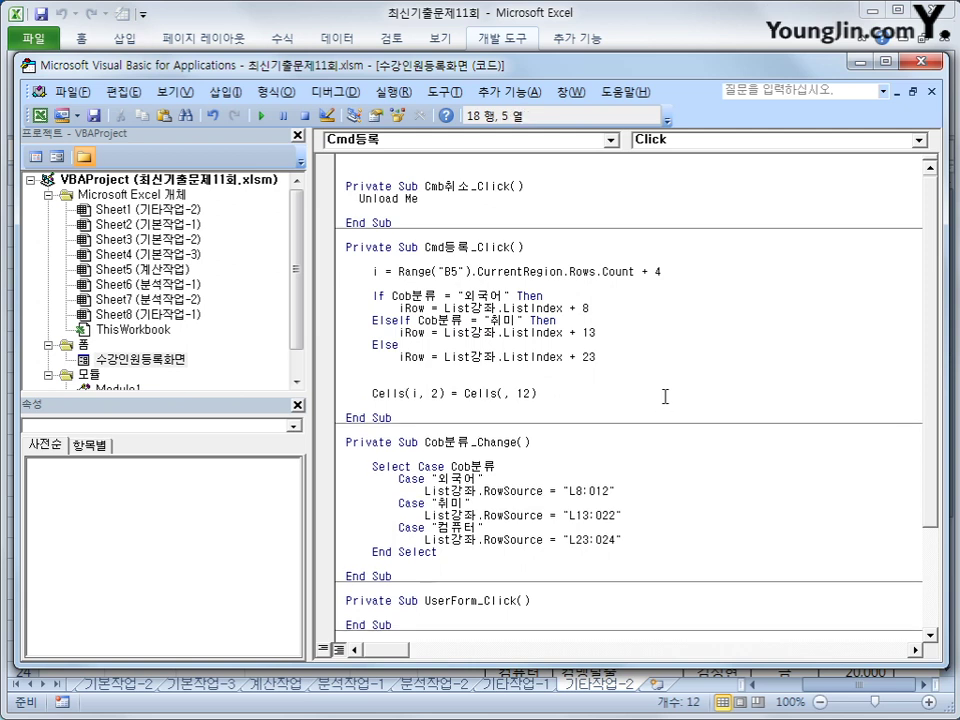
type("end if")
Make room below the Cells statement and replace its right-hand side so it reads Cells(i, 2) = Cob분류.
key("Down")
key("Down")
key("End")
key("Return")
key("Return")
key("Up")
key("Up")
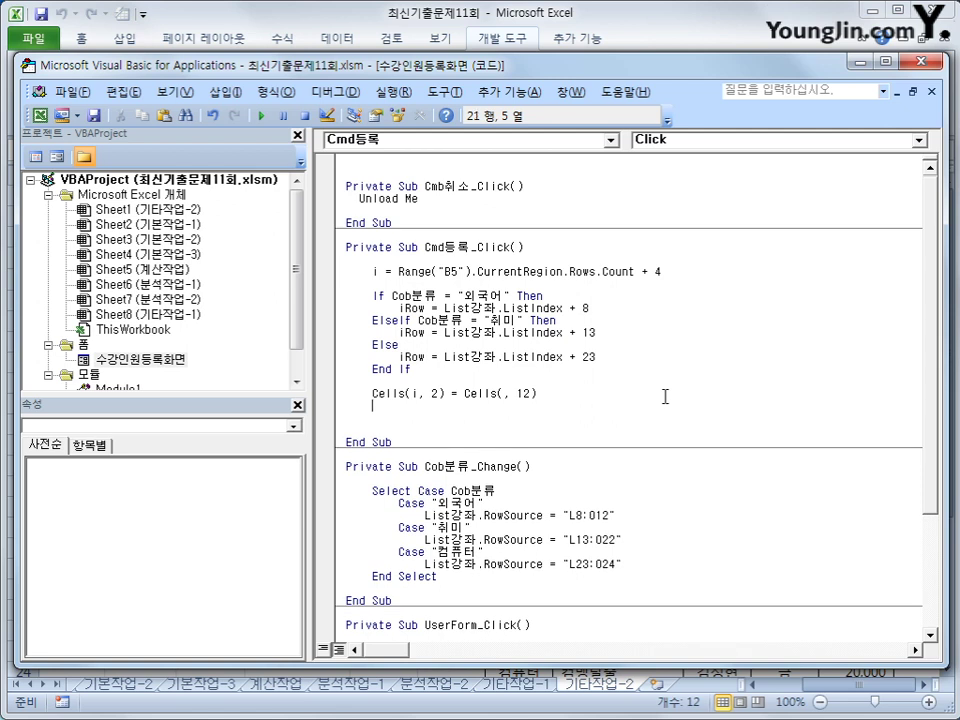
key("End")
key("shift+Left")
key("shift+Left")
key("shift+Left")
key("shift+Left")
key("shift+Left")
key("shift+Left")
key("shift+Left")
key("shift+Left")
key("shift+Left")
key("shift+Left")
key("shift+Left")
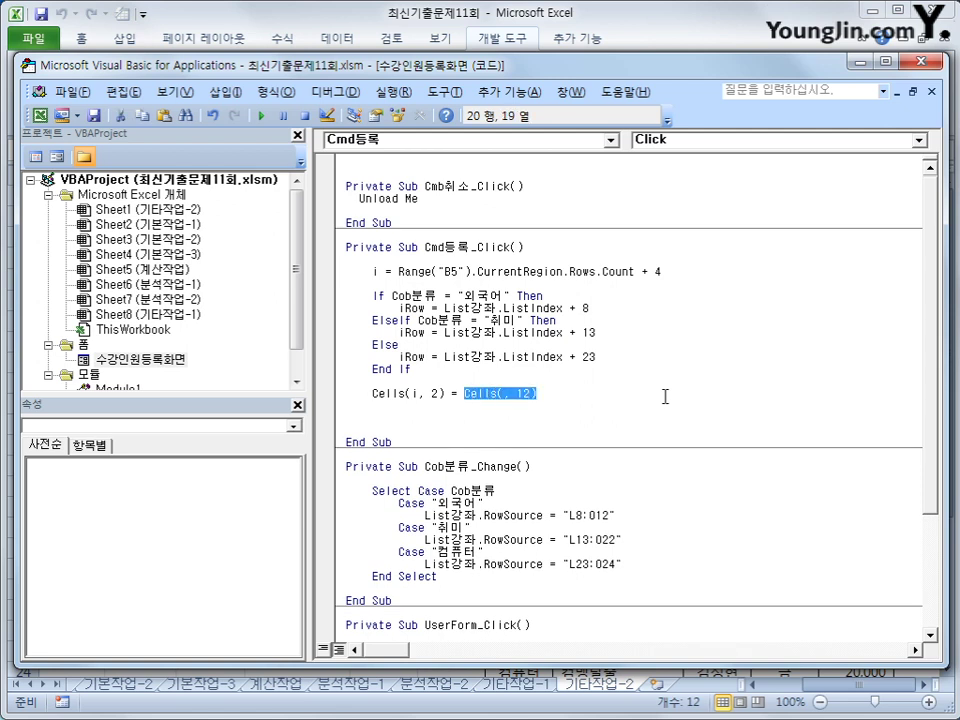
type("c")
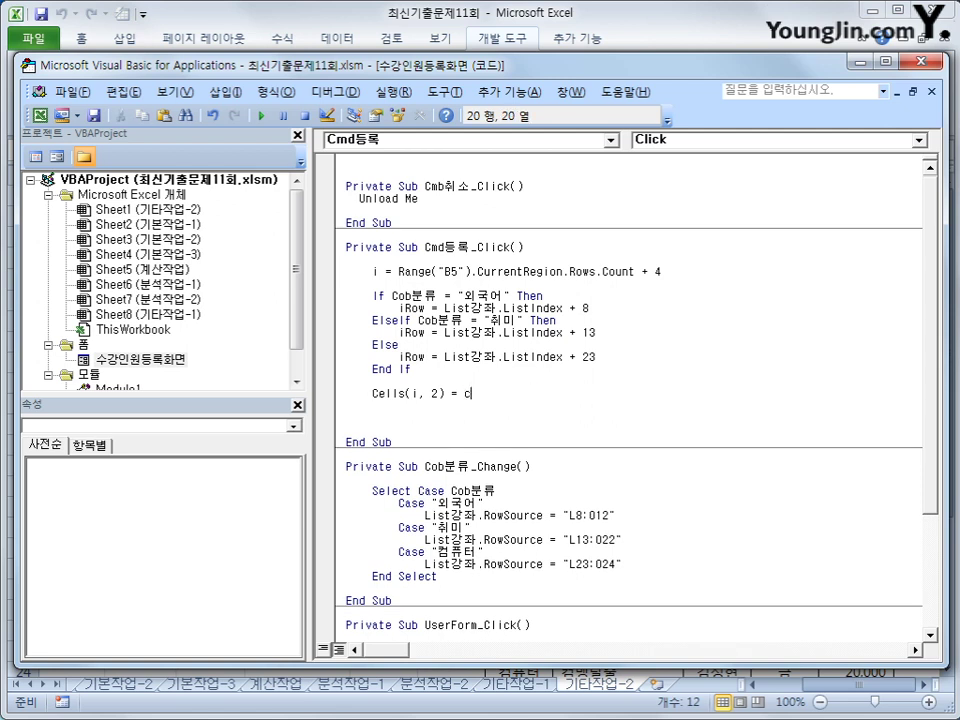
type("obㅂ분류")
Duplicate the Cells(i, 2) = Cob분류 statement on a new line directly below it.
key("Return")
key("Up")
key("shift+End")
key("ctrl+c")
key("Down")
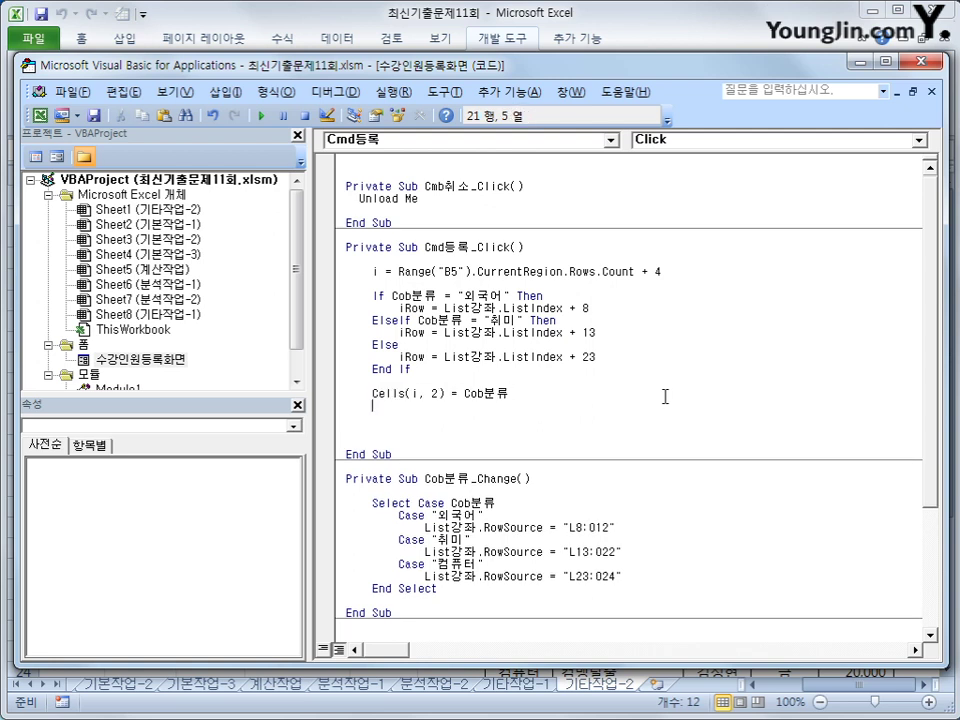
key("ctrl+v")
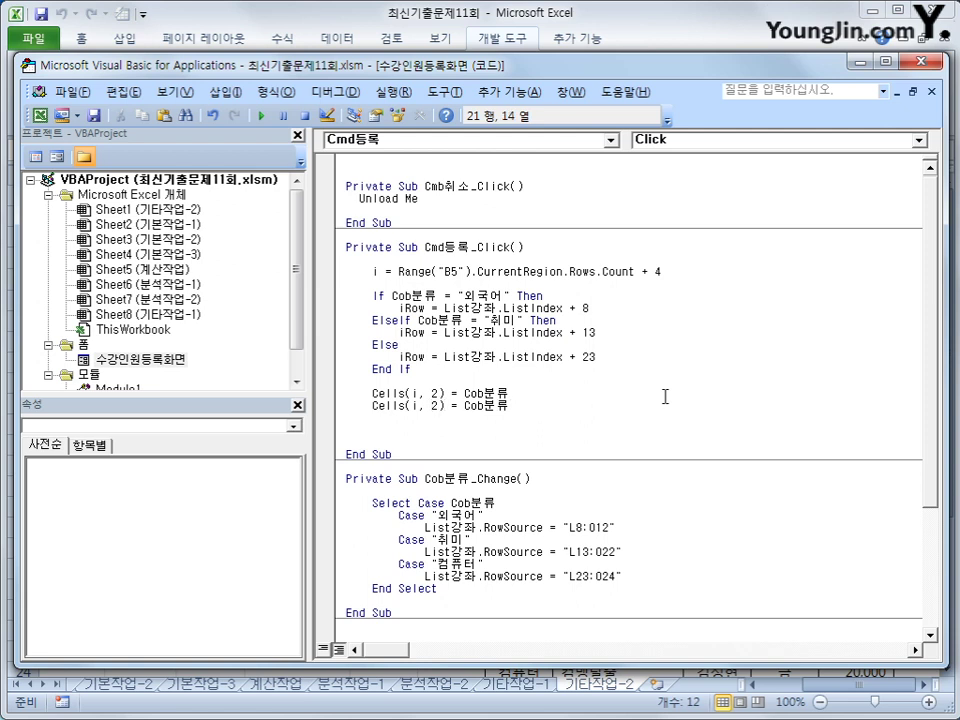
Change the duplicated statement to Cells(i, 3) = Cells(iRow, 12).
key("Delete")
type("3")
key("Right")
key("Right")
key("Right")
key("Right")
key("shift+End")
type("ㅊ")
key("BackSpace")
key("BackSpace")
key("Hangul")
type("cells(iRow, ")
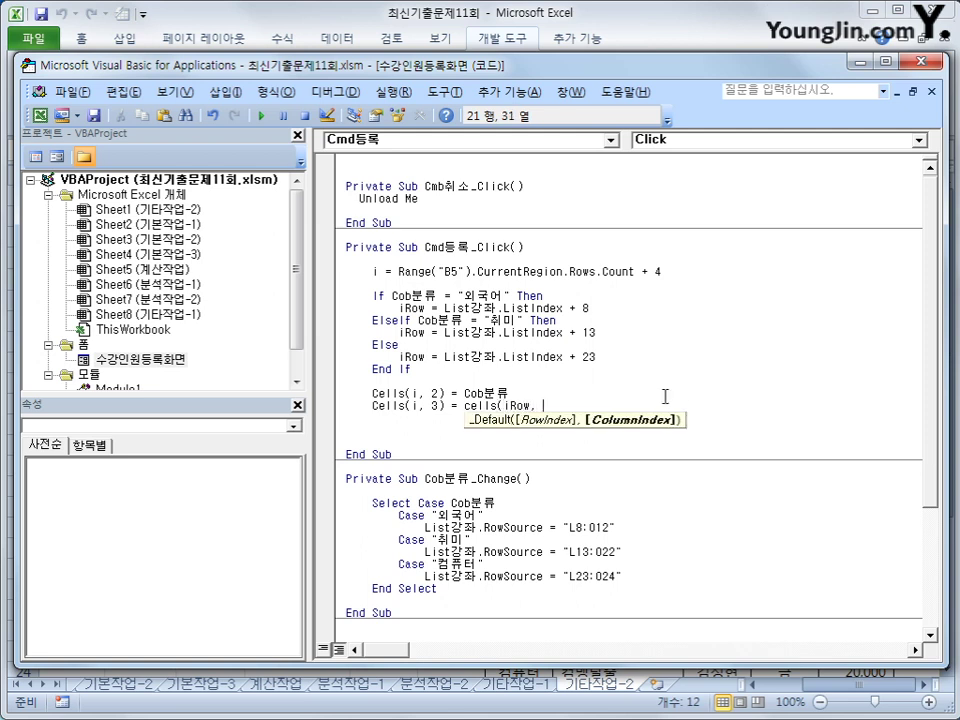
type("12)")
key("Return")
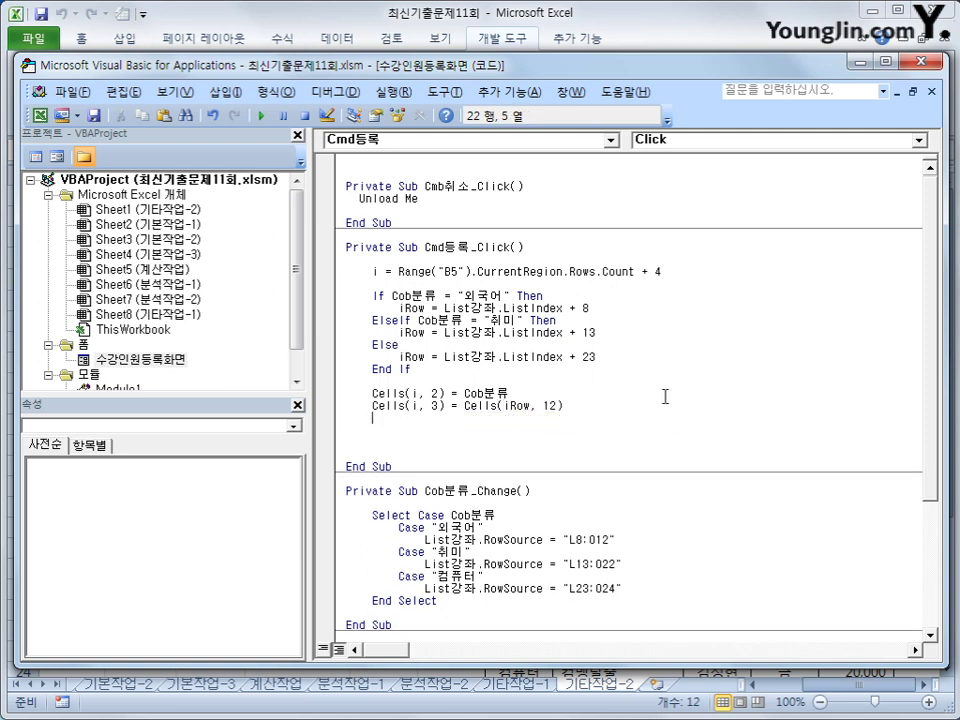
Copy the Cells(i, 3) statement to the line below and change it to Cells(i, 4) = Cells(iRow, 13).
key("Up")
key("shift+End")
key("ctrl+c")
key("Down")
key("ctrl+v")
key("Left")
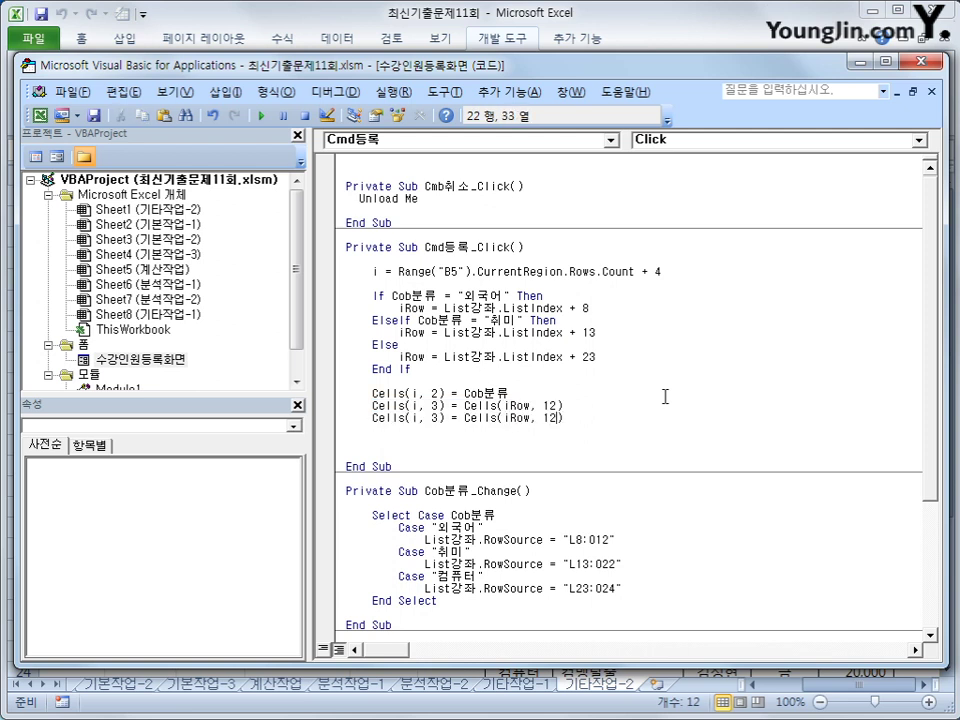
key("Delete")
type("4")
key("Delete")
type("3")
key("End")
key("Return")
Add another copy of the statement edited to read Cells(i, 5) = Cells(iRow, 14).
key("ctrl+v")
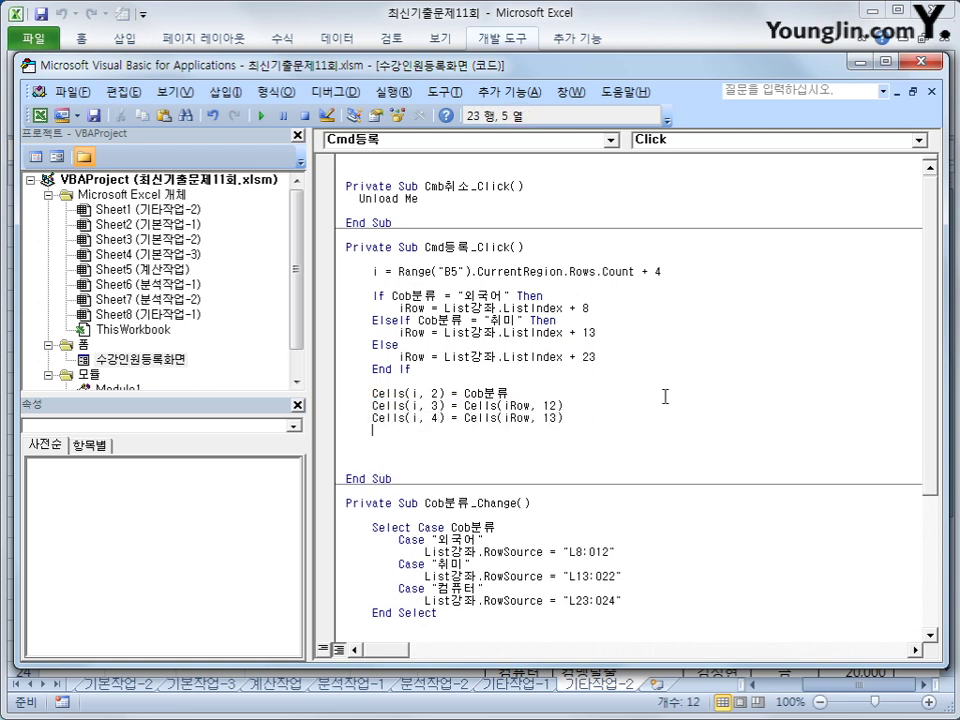
key("Left")
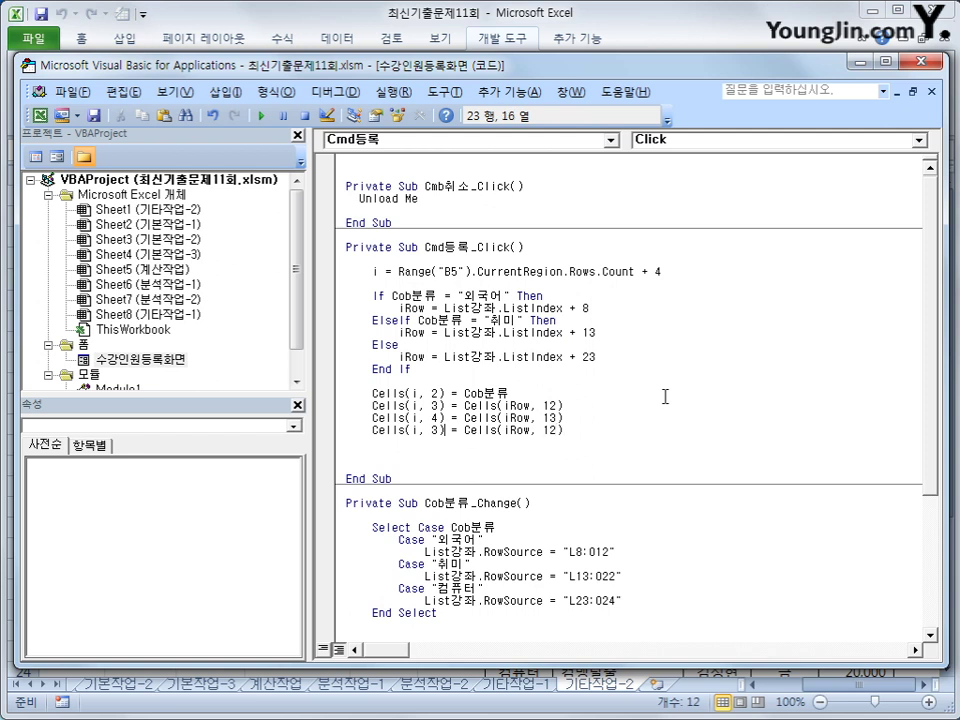
key("Delete")
type("5")
key("Delete")
type("4")
key("Return")
Add a further copy of the statement edited to read Cells(i, 6) = Cells(iRow, 15).
key("ctrl+v")
key("Left")
key("Left")
key("Left")
key("Left")
key("Left")
key("Left")
key("Left")
key("Left")
key("Left")
key("Left")
key("Left")
key("Left")
key("Left")
key("Left")
key("Left")
key("Left")
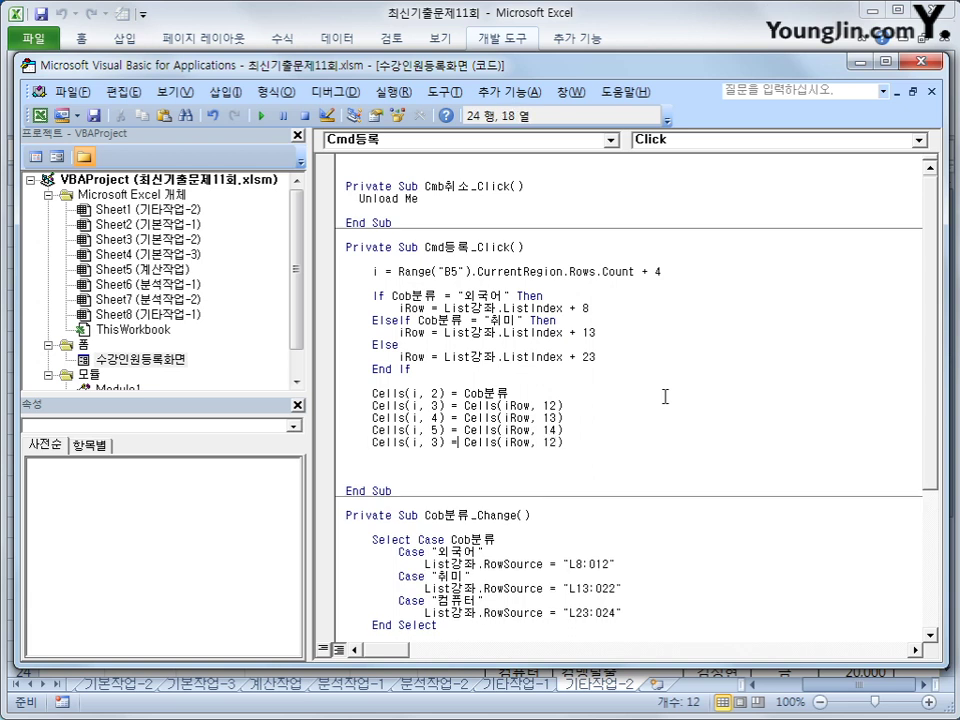
key("Left")
key("Left")
key("Left")
key("Left")
key("Delete")
type("6")
key("Left")
key("Left")
key("Delete")
type("5")
key("End")
key("Return")
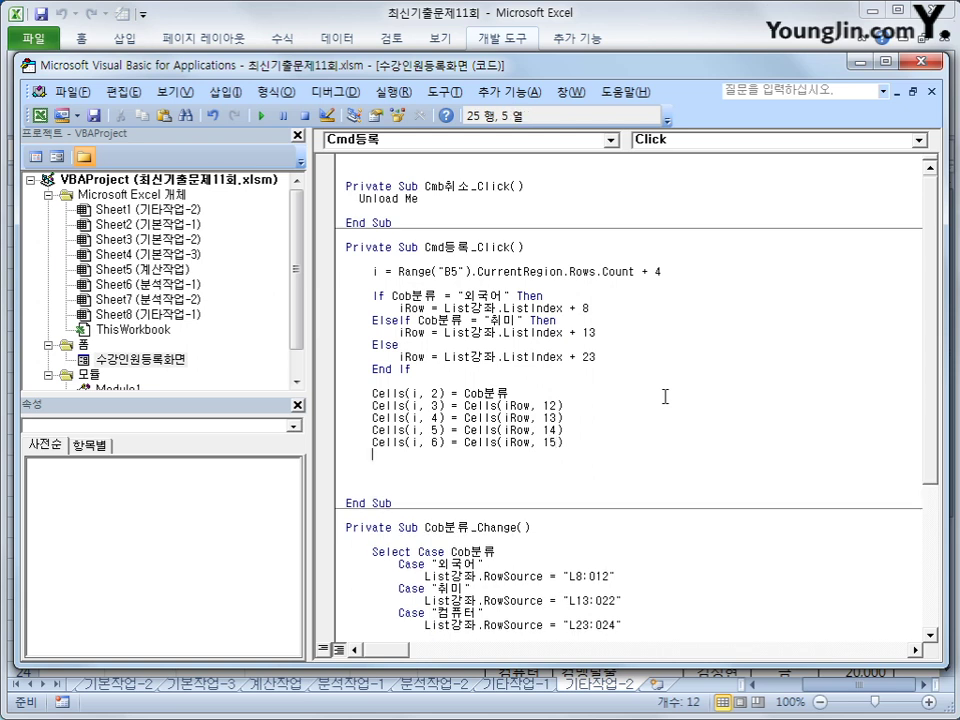
Add the statement Cells(i, 7) = Text정원.Value to record the number of registrants.
type("cells(i,")
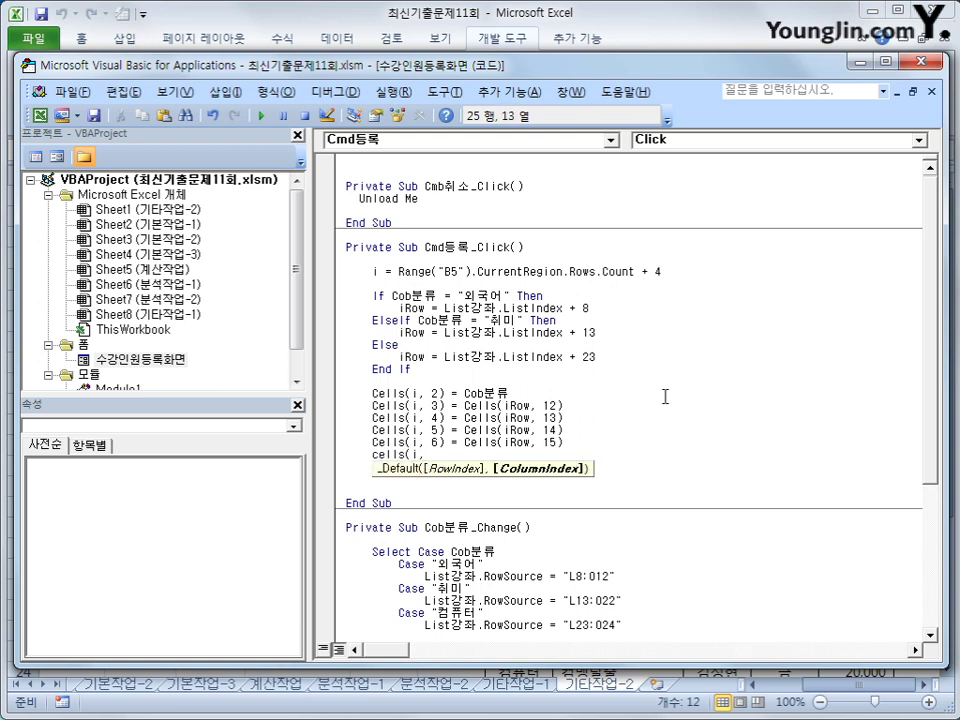
type("7) = textㅈ")
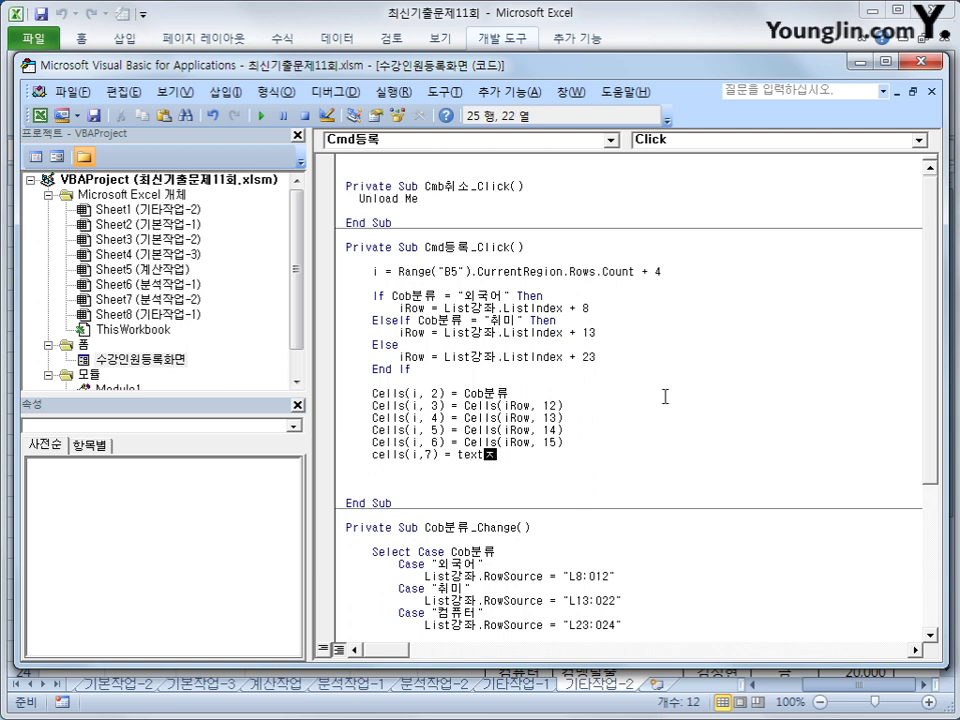
type("정원.")
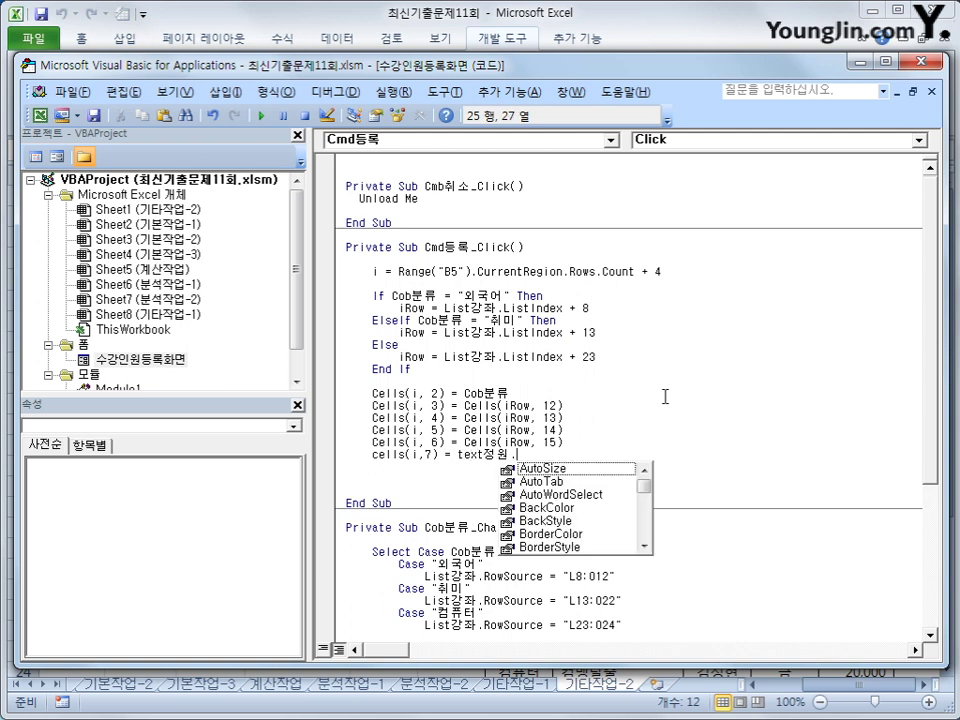
type("va")
key("Tab")
key("Return")
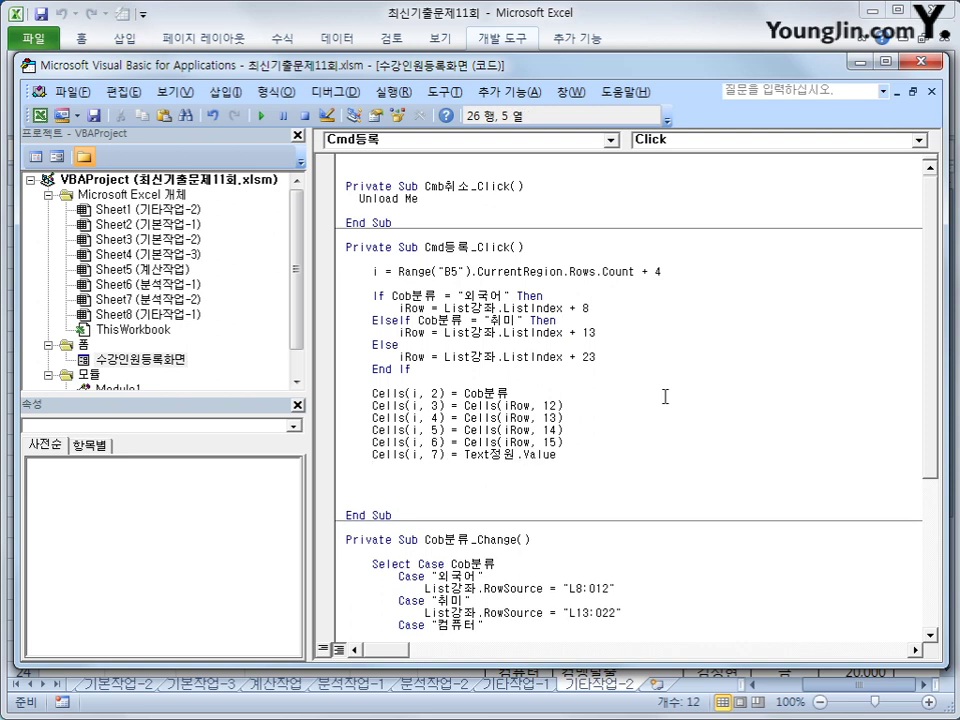
Add the statement Cells(i, 8) = Cells(i, 7) * Cells(i, 6) to compute the total fee.
type("cells(i,")
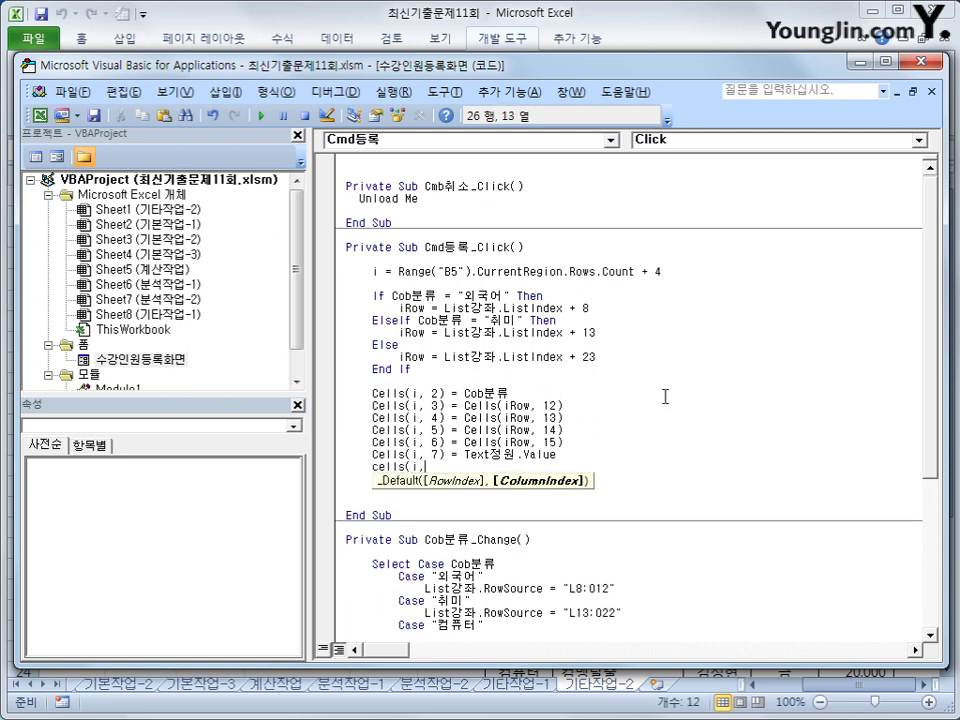
type("8) =")
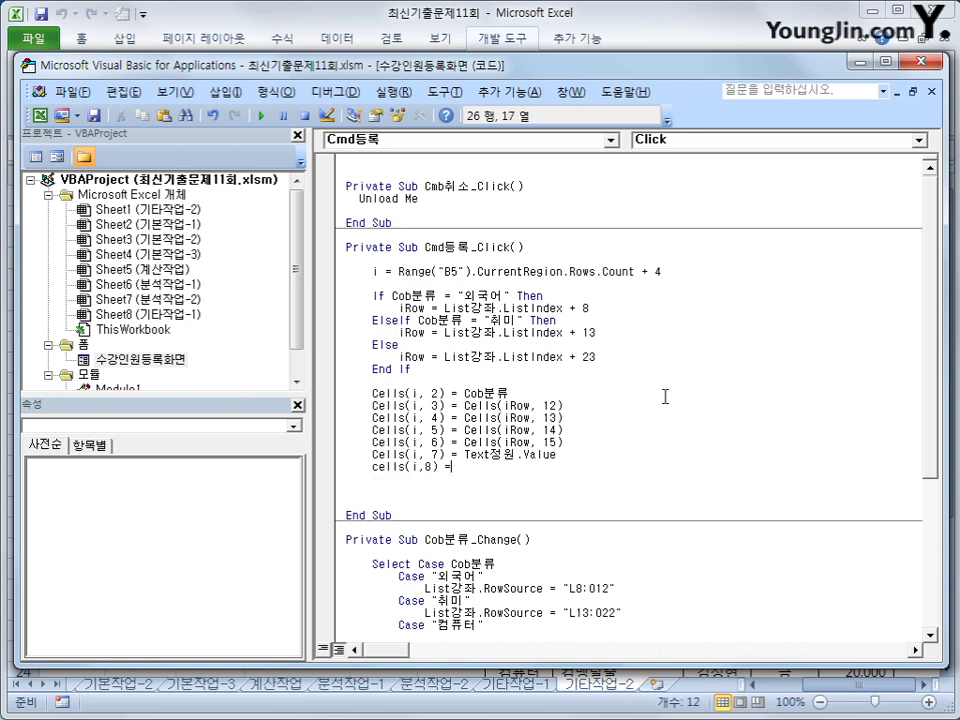
type(" cells(i,")
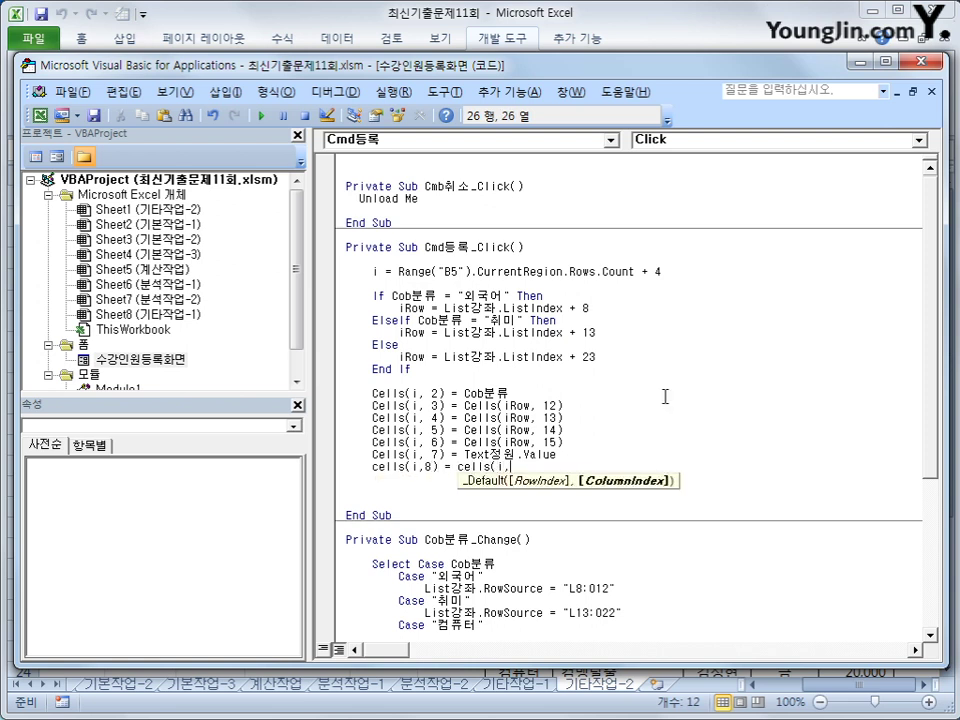
type("7) + c")
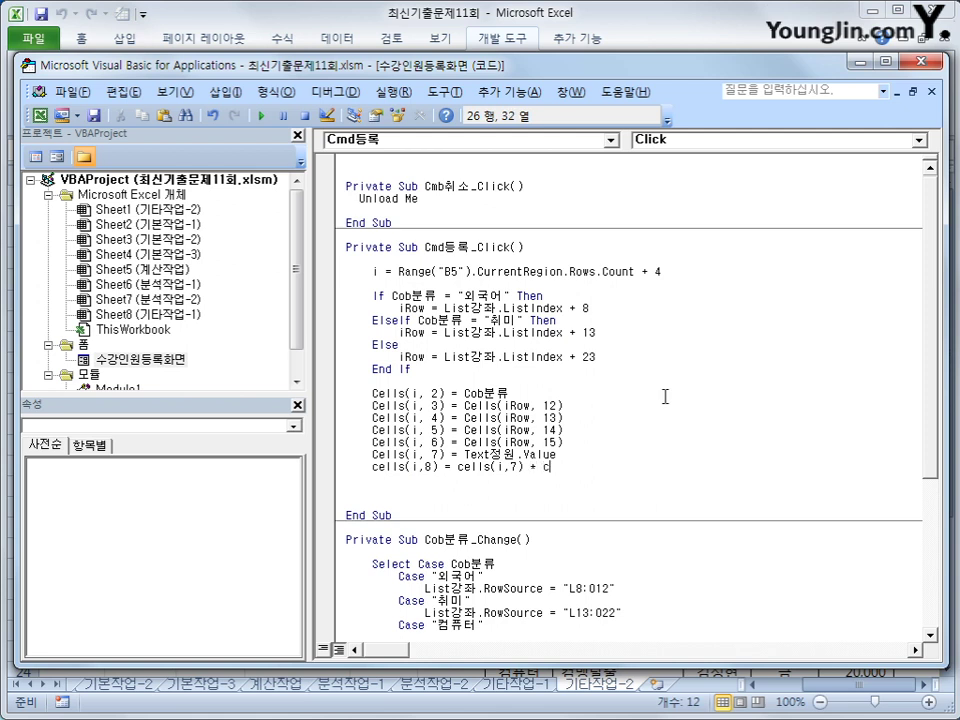
type("ells(i,6")
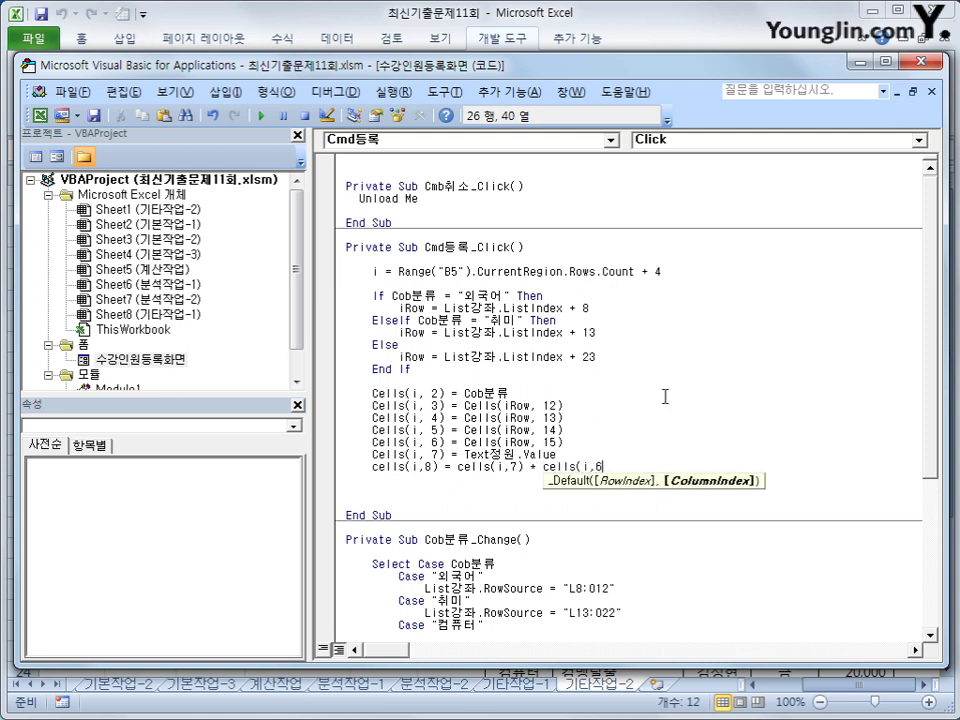
type(")")
key("Return")
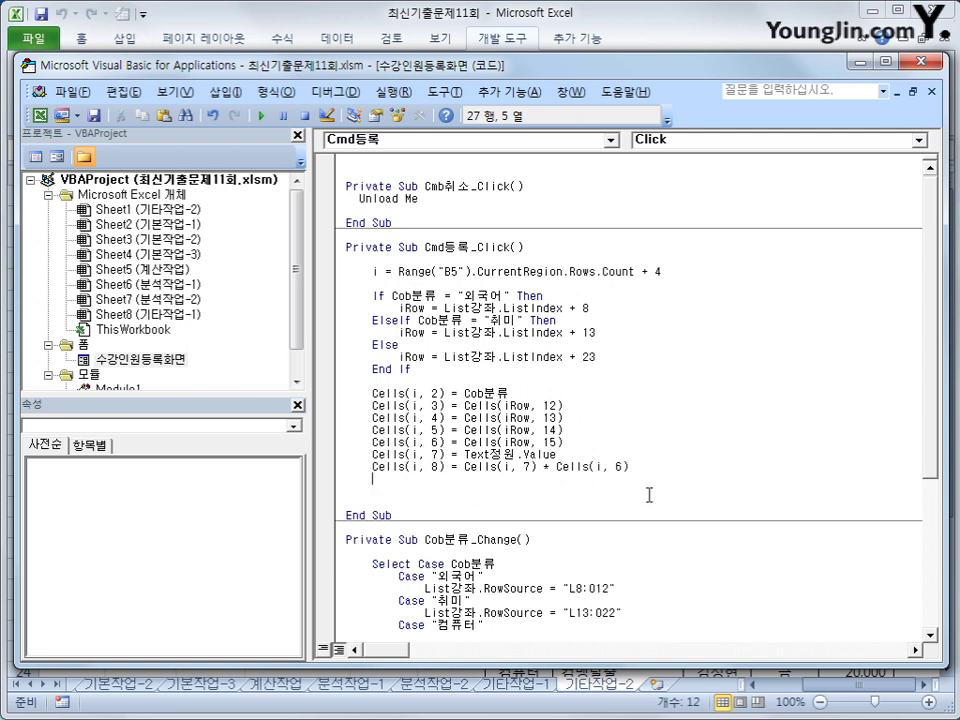
Return to the 기타작업-2 sheet in Excel and compare the 표1 headers with the course list headers.
left_click(911, 63)
left_click_drag(814, 689, 775, 690)
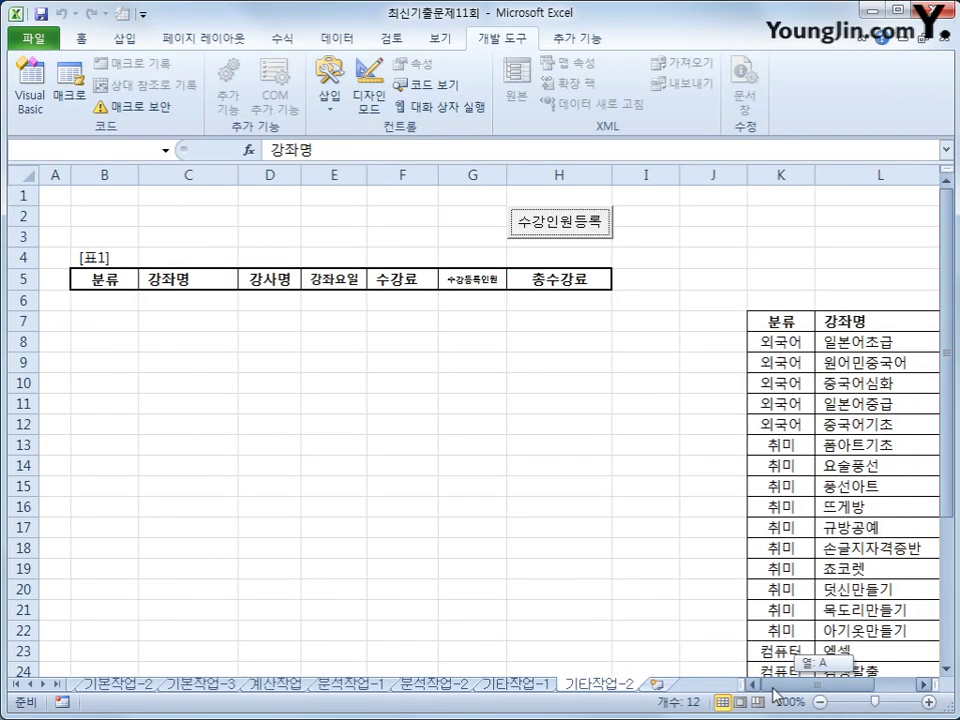
left_click(205, 284)
left_click(272, 274)
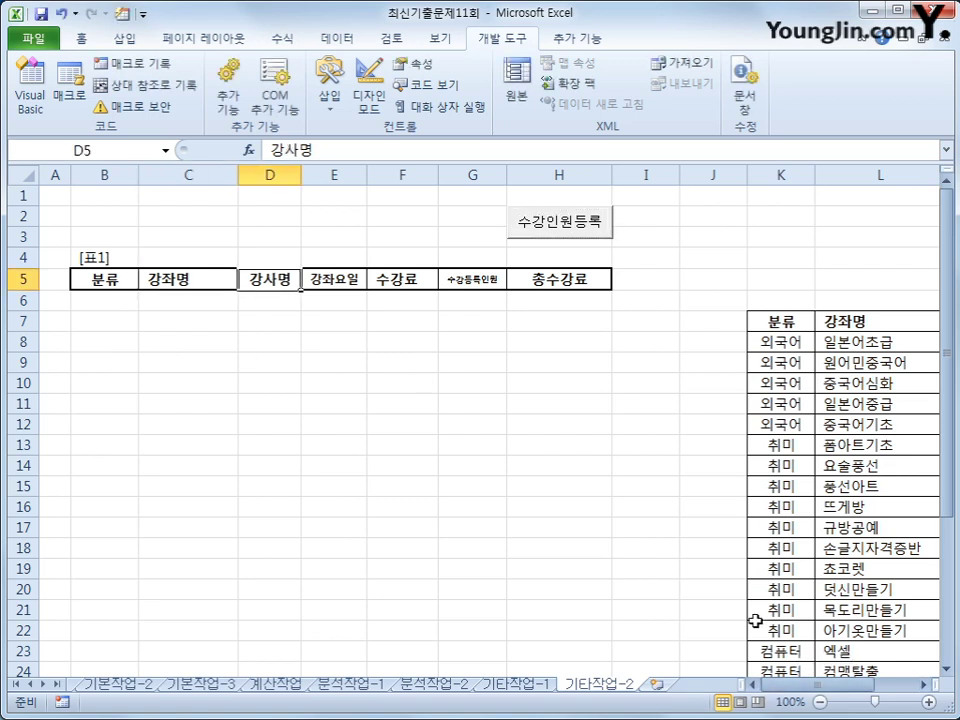
left_click_drag(795, 685, 845, 690)
left_click(865, 321)
left_click(902, 322)
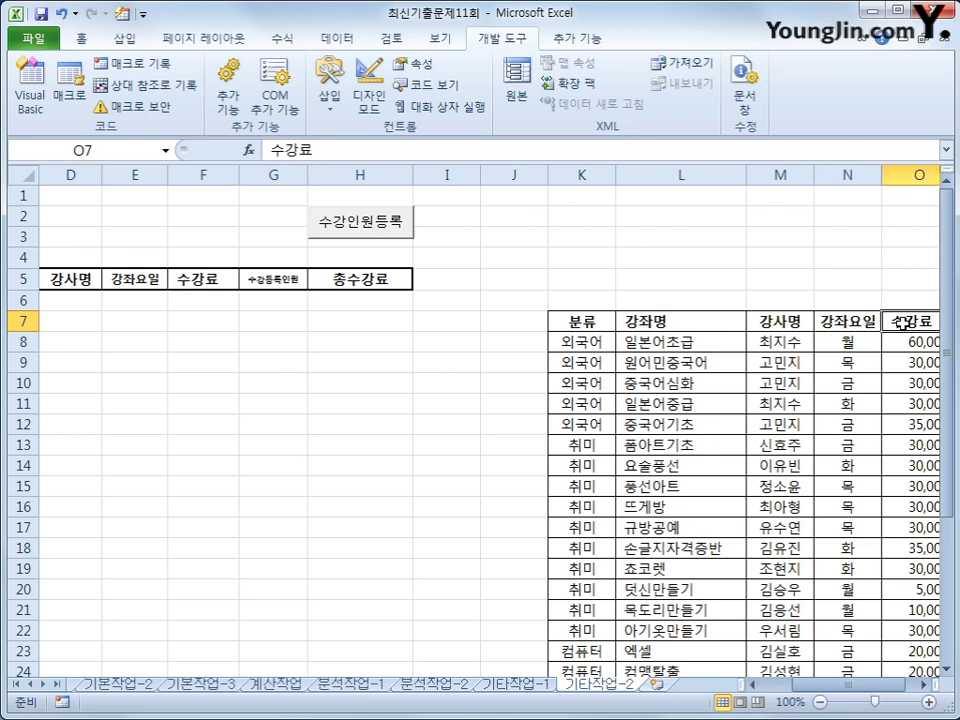
left_click(255, 283)
Test the 수강인원등록 form by registering 3 people for the 외국어 course 일본어초급, close it and check the recorded headcount and total fee.
left_click(366, 229)
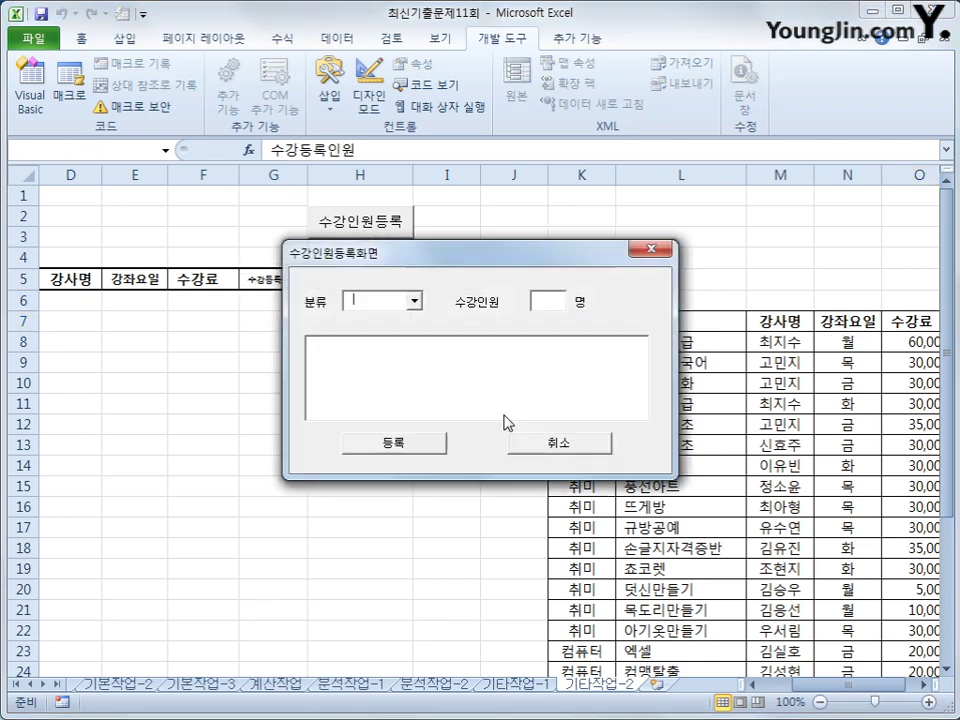
key("Tab")
left_click_drag(456, 257, 562, 272)
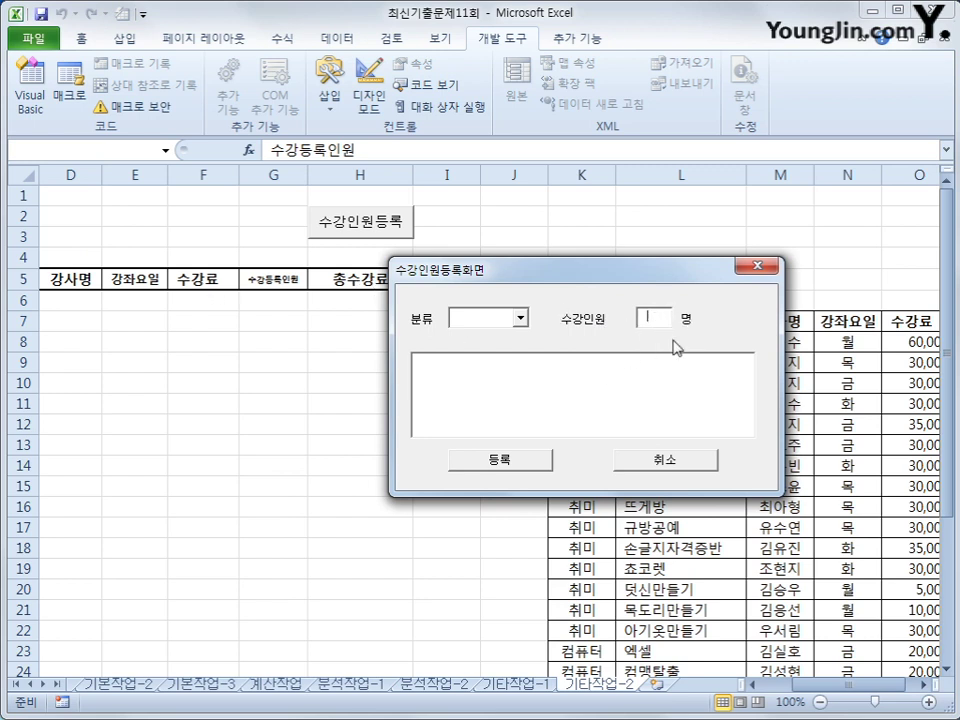
left_click(519, 317)
left_click(477, 334)
left_click(653, 318)
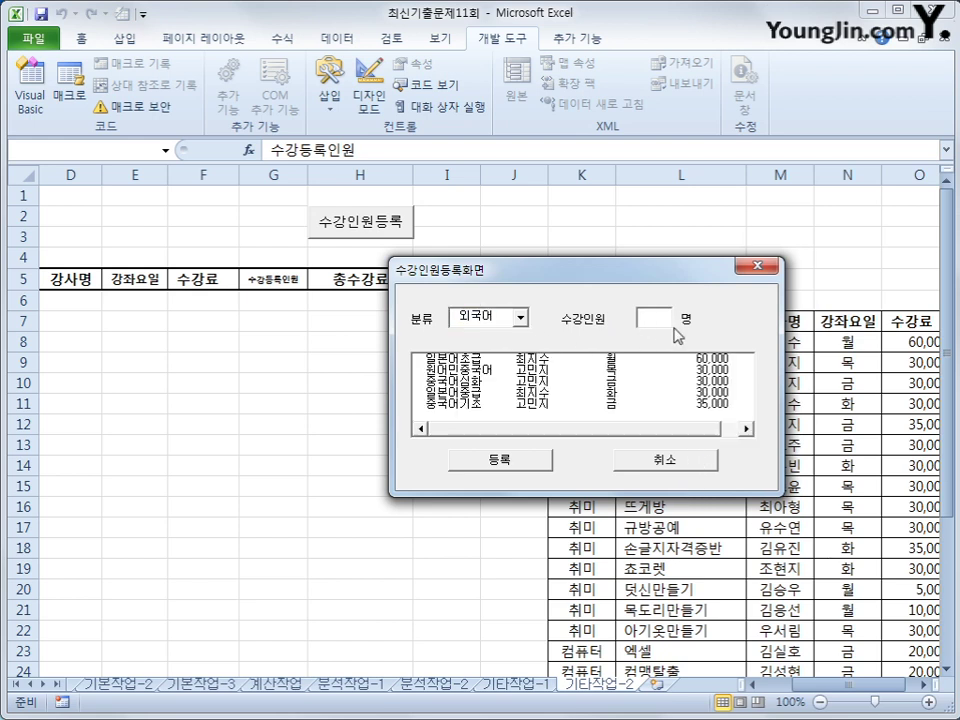
type("3")
left_click(512, 360)
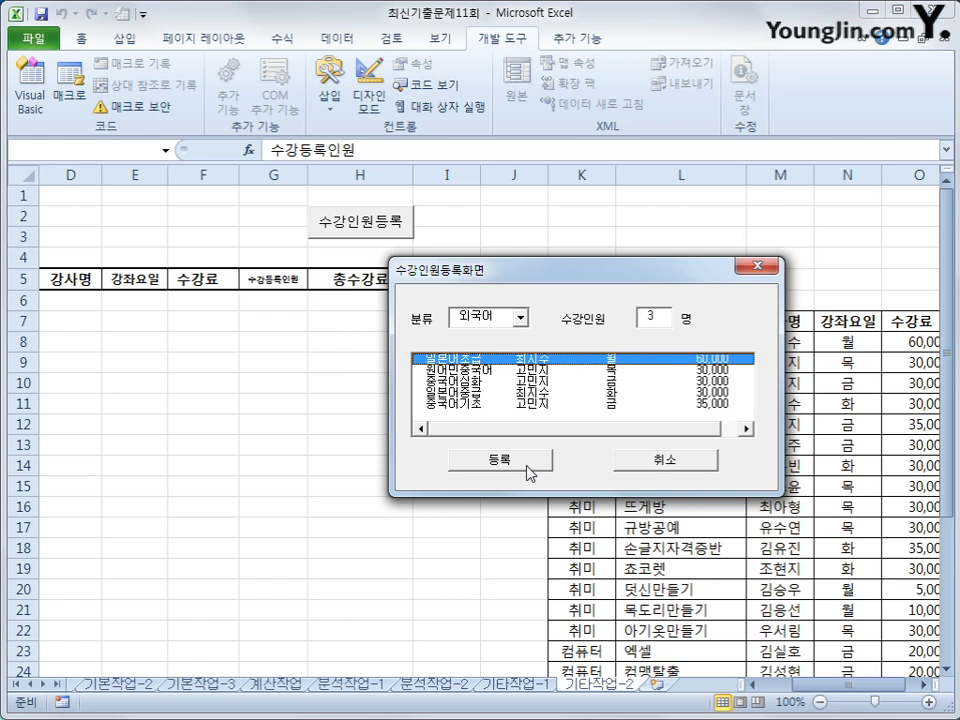
left_click(530, 467)
left_click(650, 468)
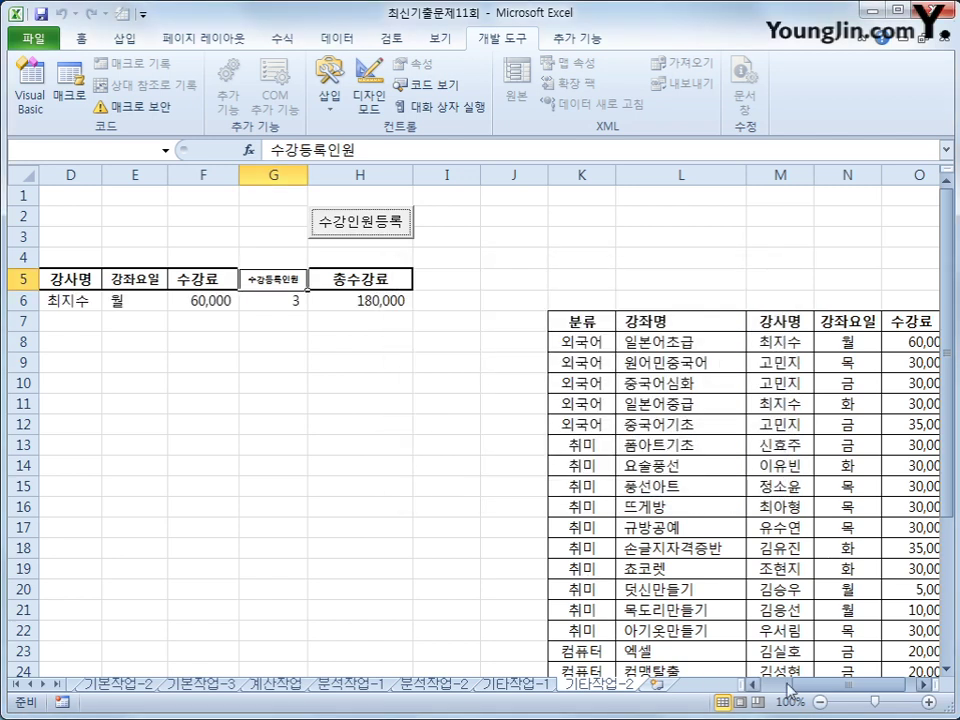
mouse_move(806, 688)
left_mouse_down()
mouse_move(783, 691)
mouse_move(811, 691)
left_mouse_up()
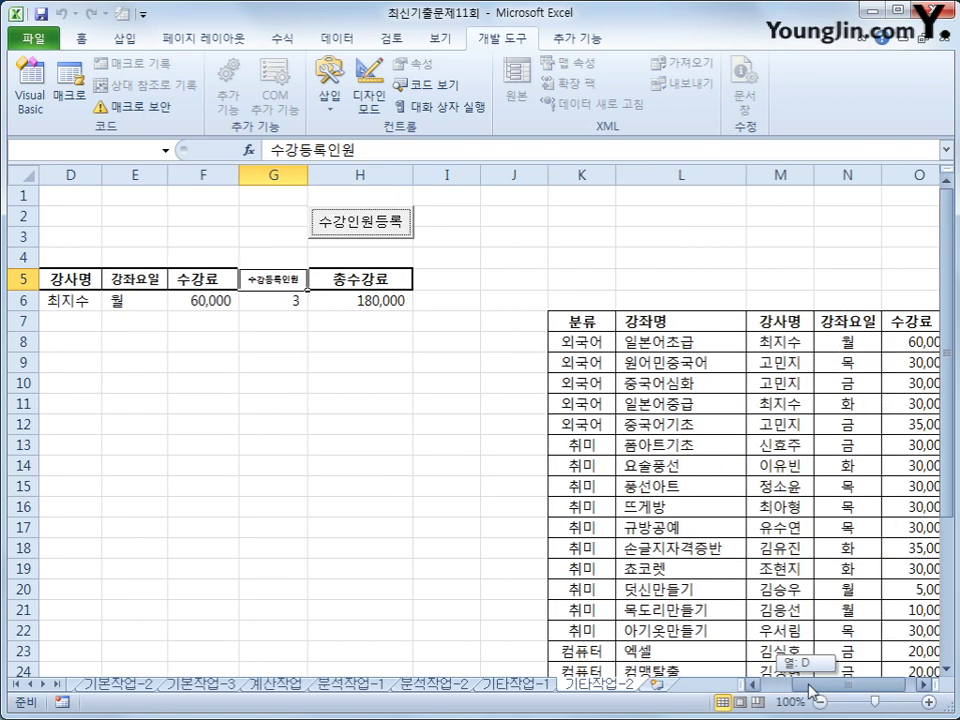
left_click_drag(811, 691, 811, 691)
left_click(293, 301)
left_click(330, 301)
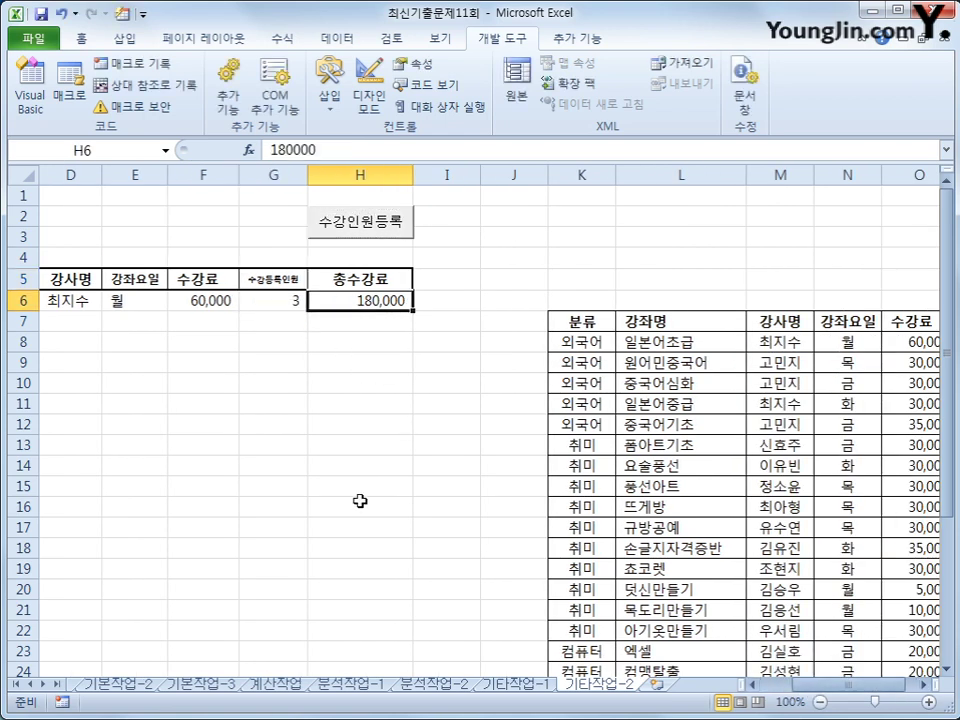
Register 5 people for the 취미 course 요술풍선 through the 수강인원등록 form, close it and review the recorded rows in 표1.
left_click(369, 221)
left_click(414, 300)
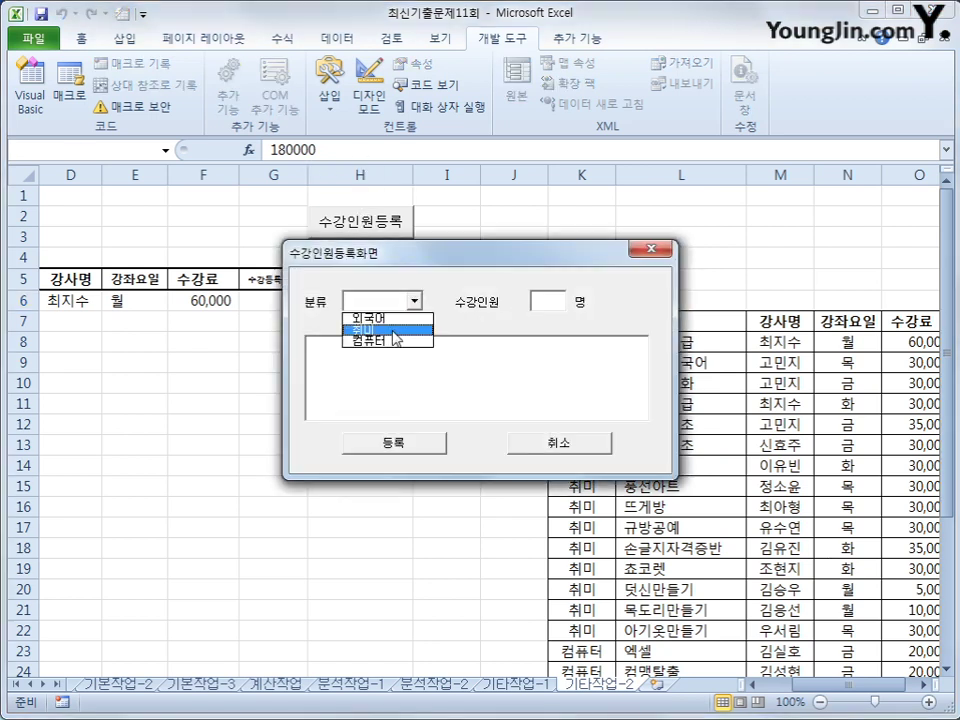
left_click(396, 332)
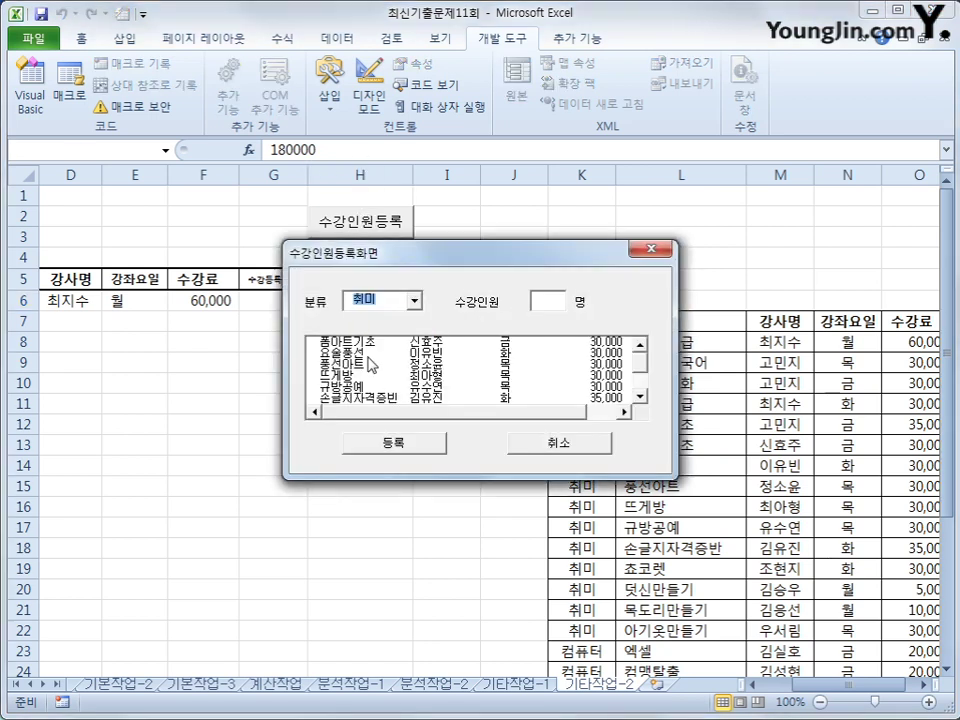
left_click(369, 354)
left_click(550, 302)
type("5")
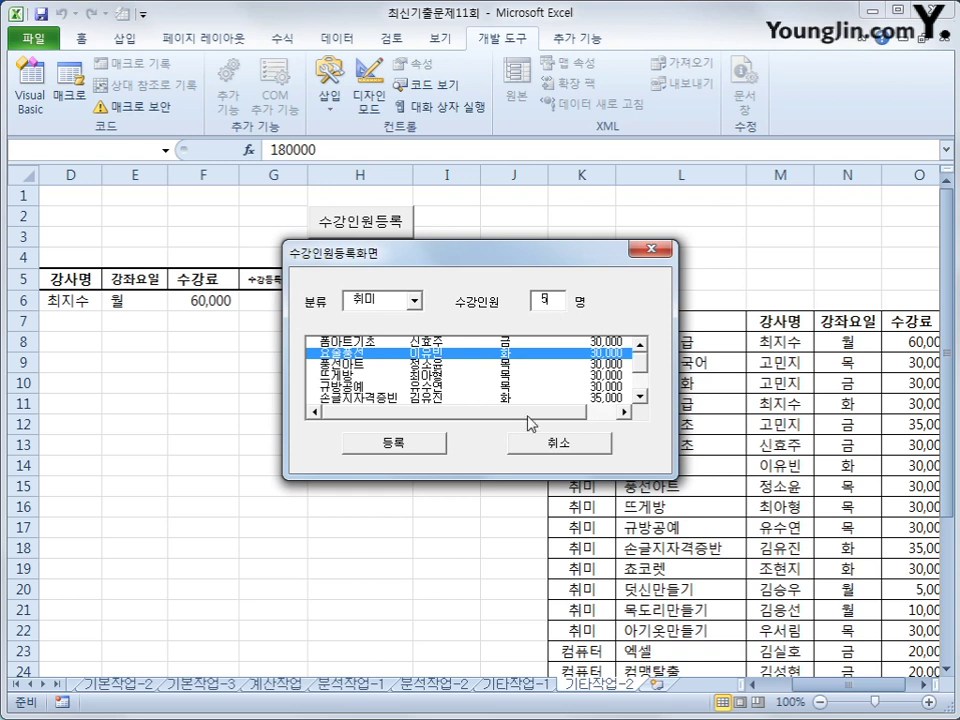
left_click(422, 442)
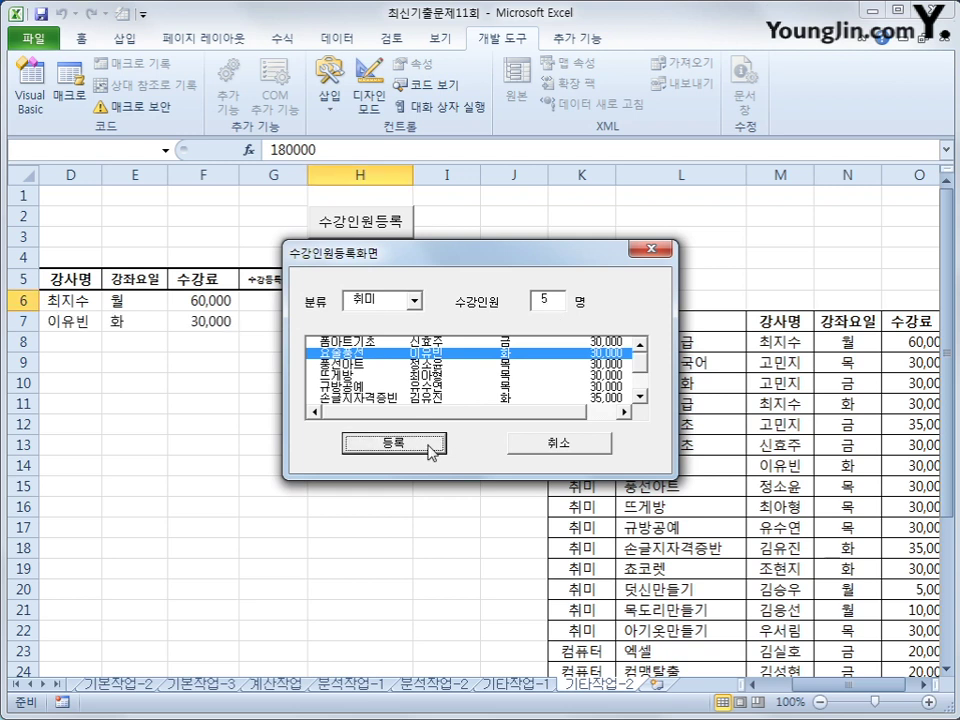
left_click(593, 450)
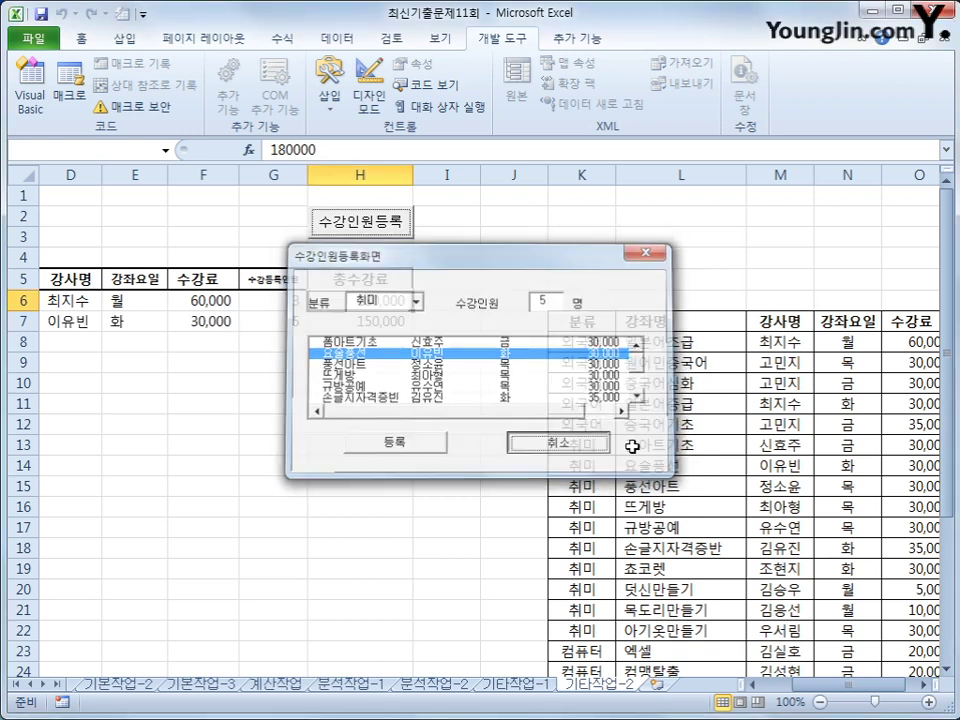
left_click(671, 466)
left_click_drag(671, 466, 885, 474)
left_click(399, 489)
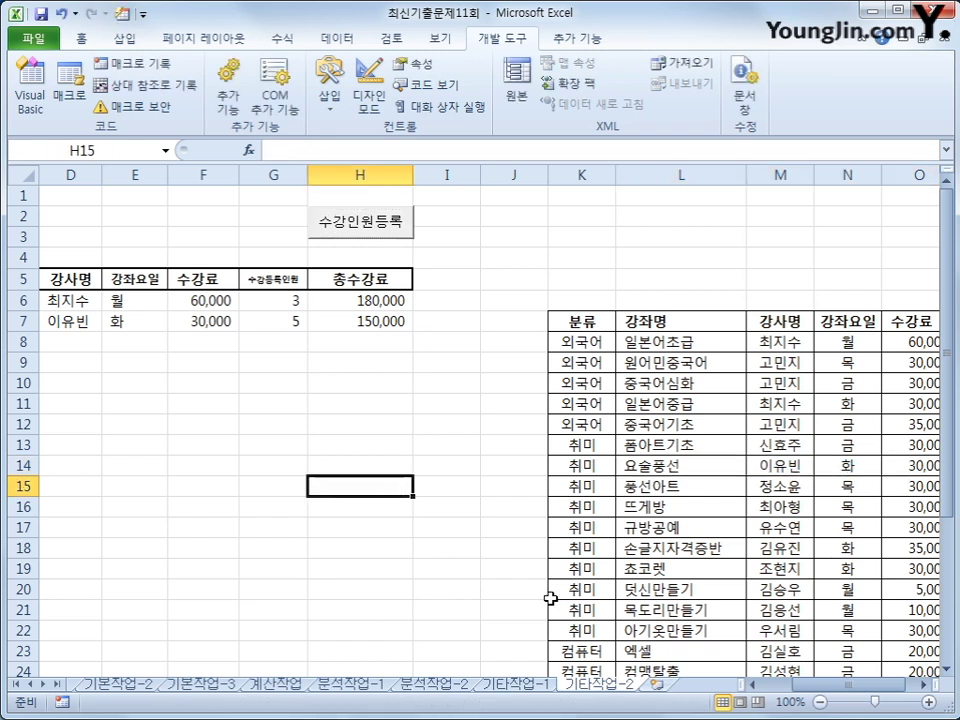
left_click_drag(810, 688, 785, 690)
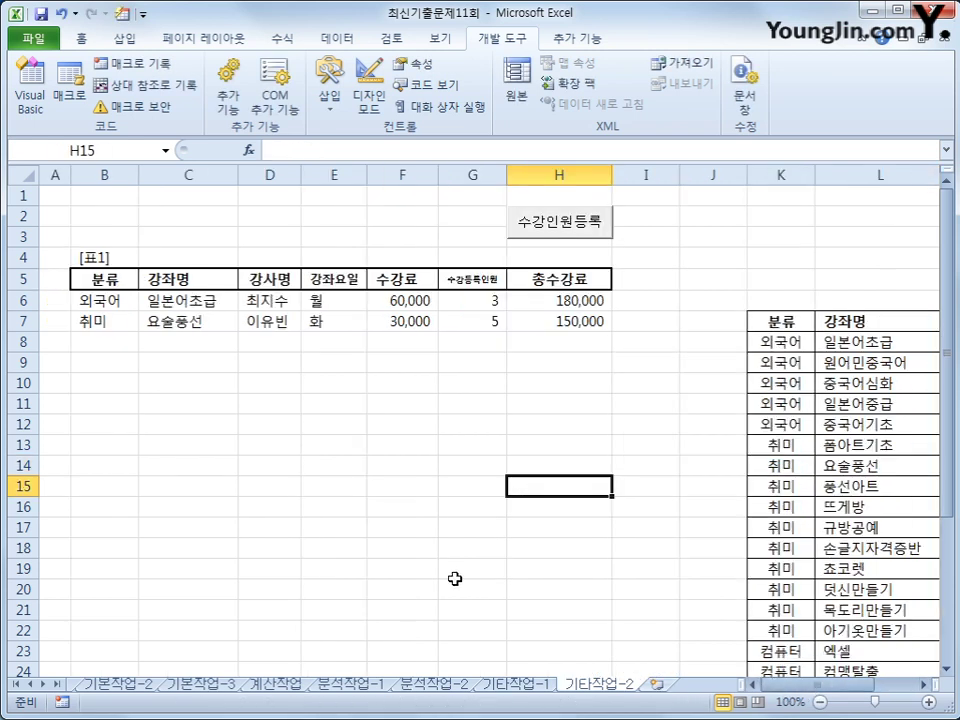